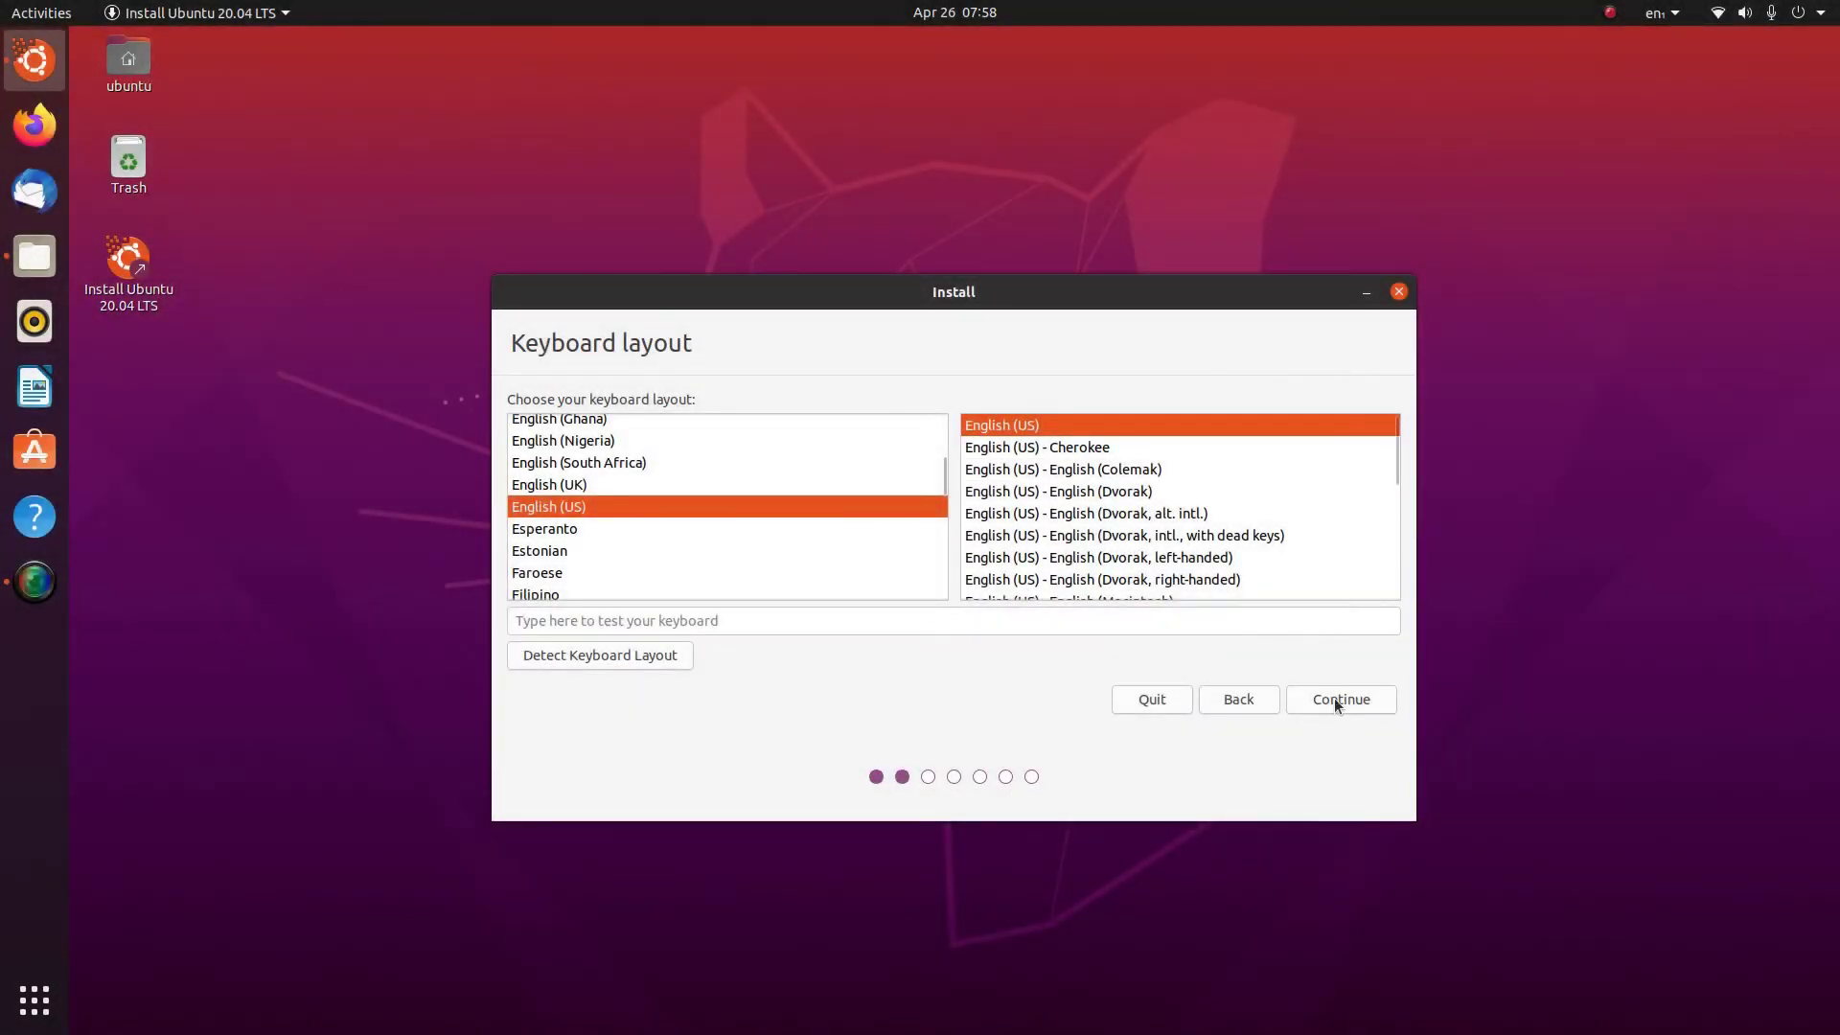
Accept the default keyboard layout and software options, then quit the installer at Installation type
left_click(1336, 701)
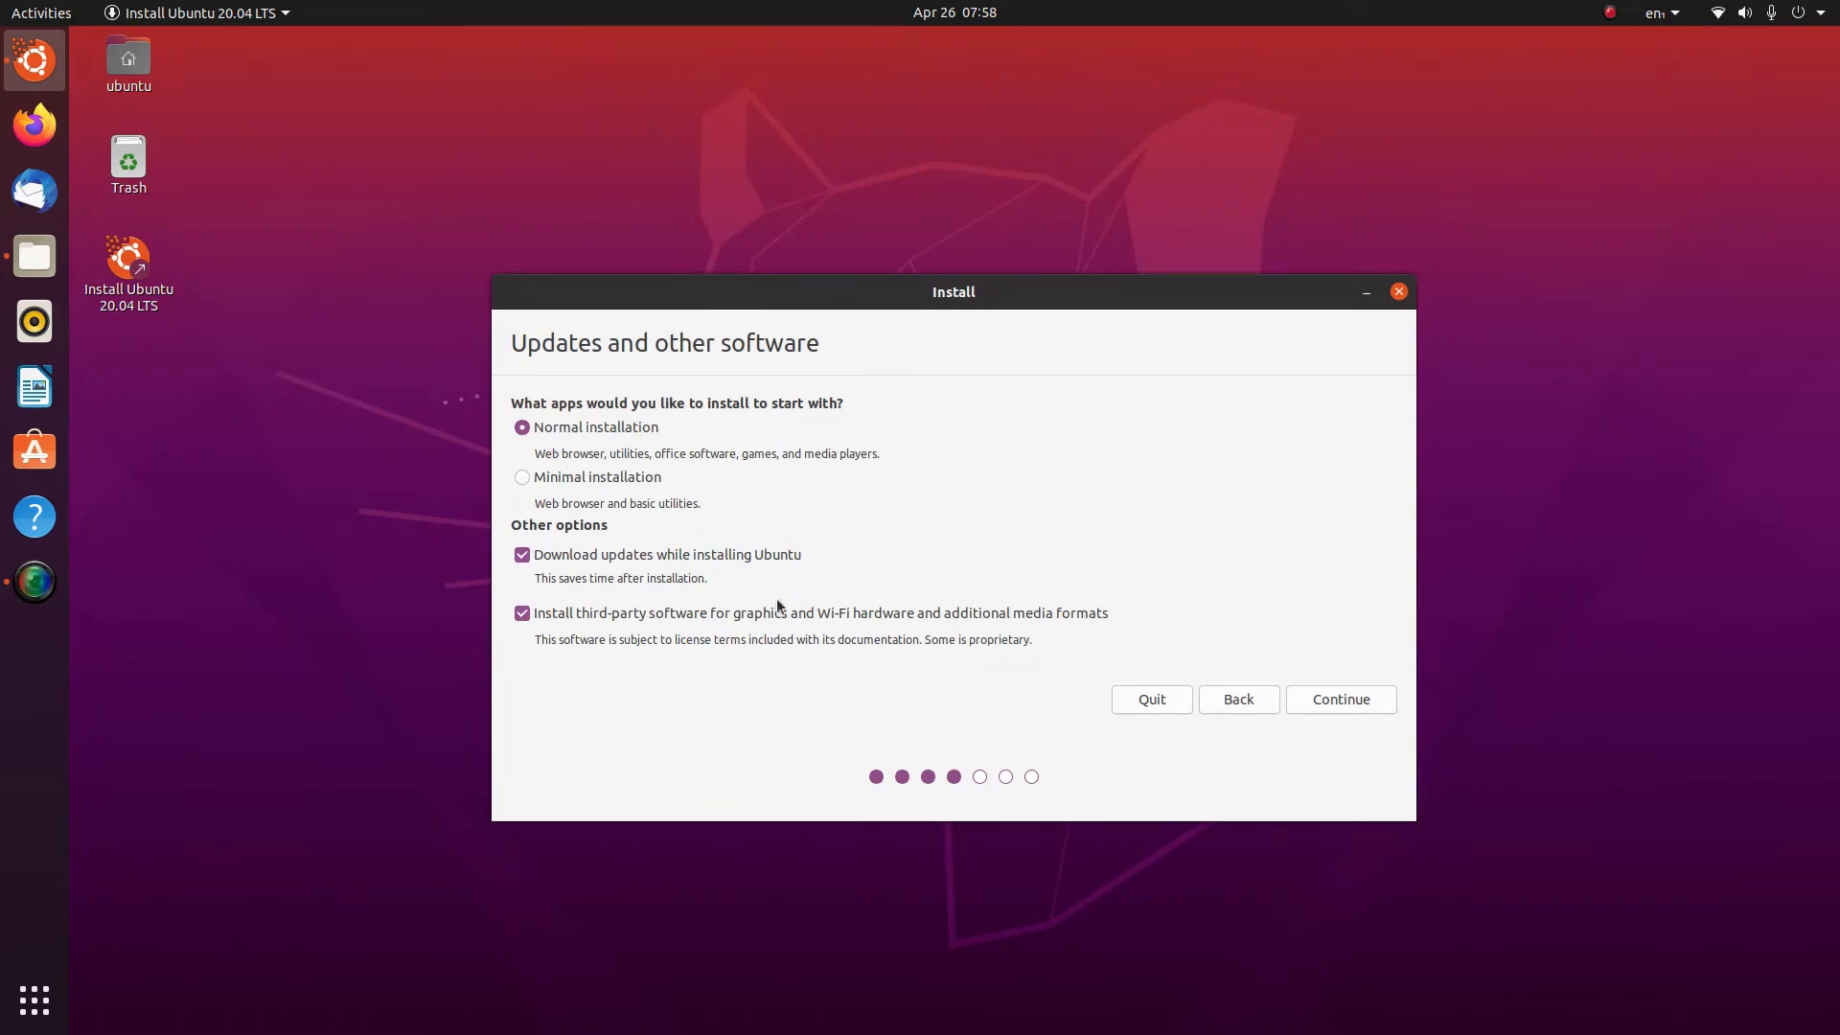
left_click(1353, 707)
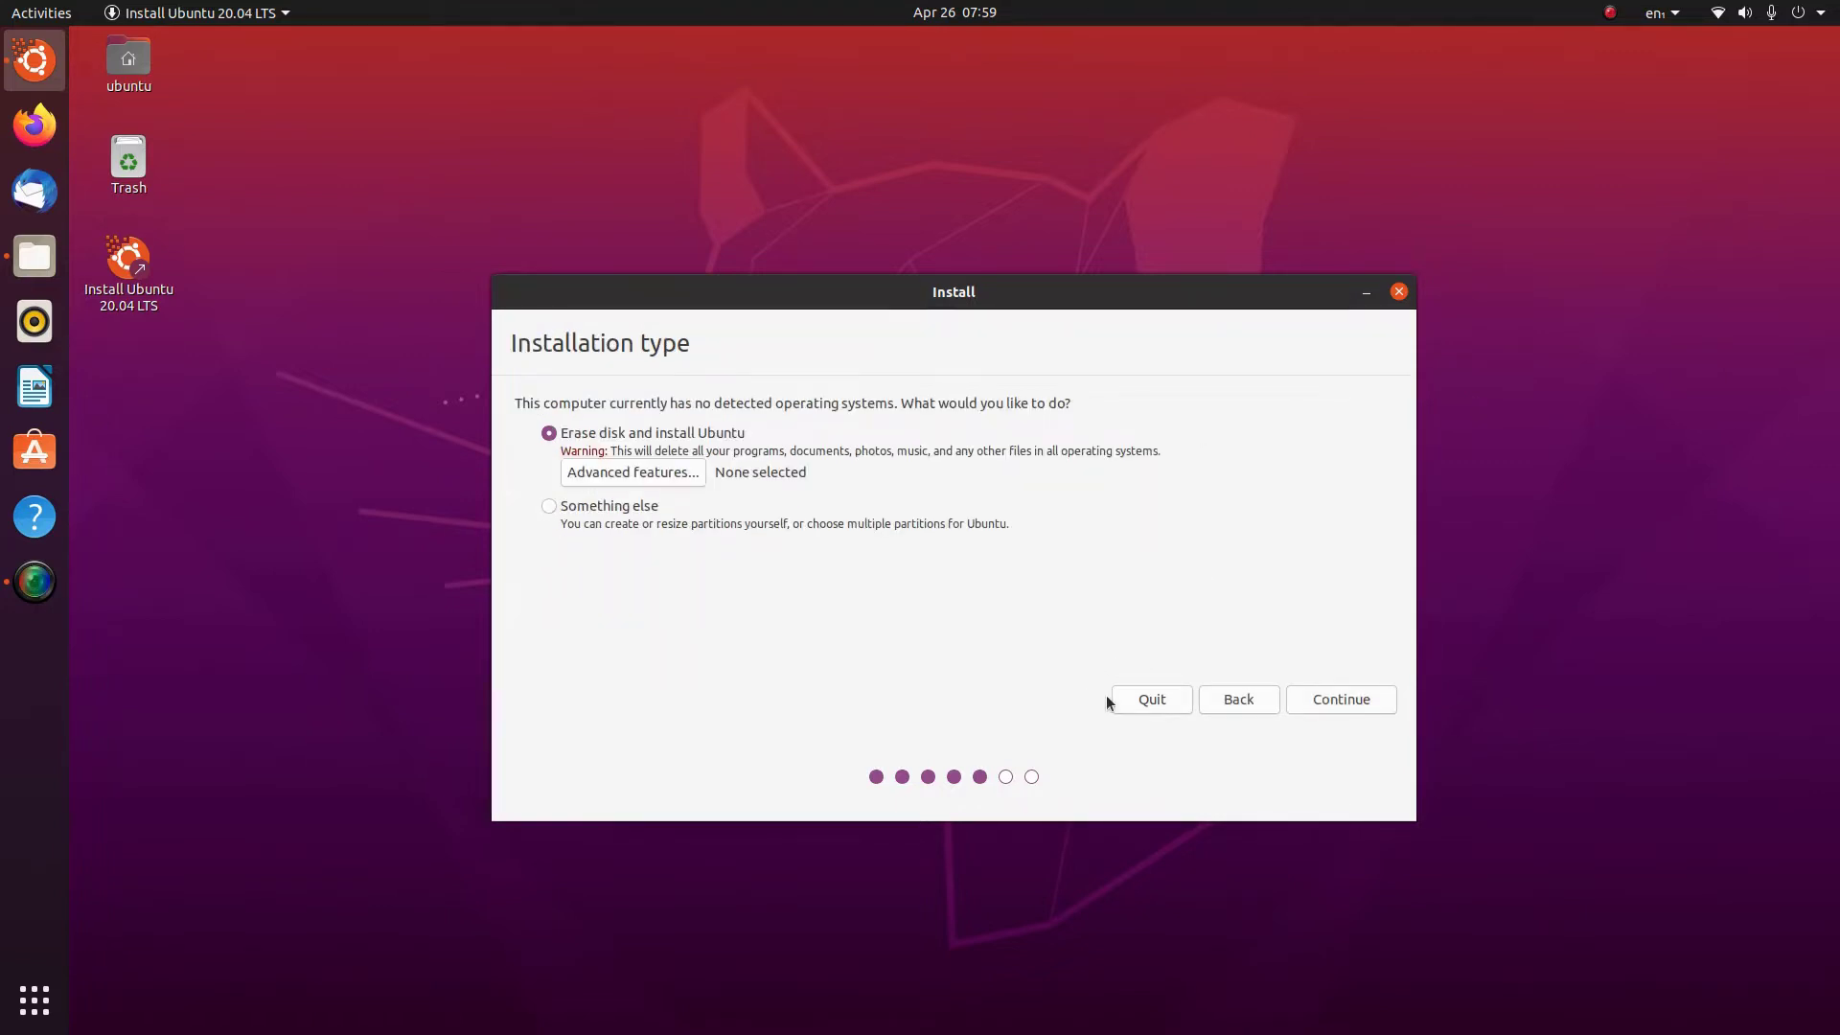
left_click(1161, 698)
left_click(1095, 586)
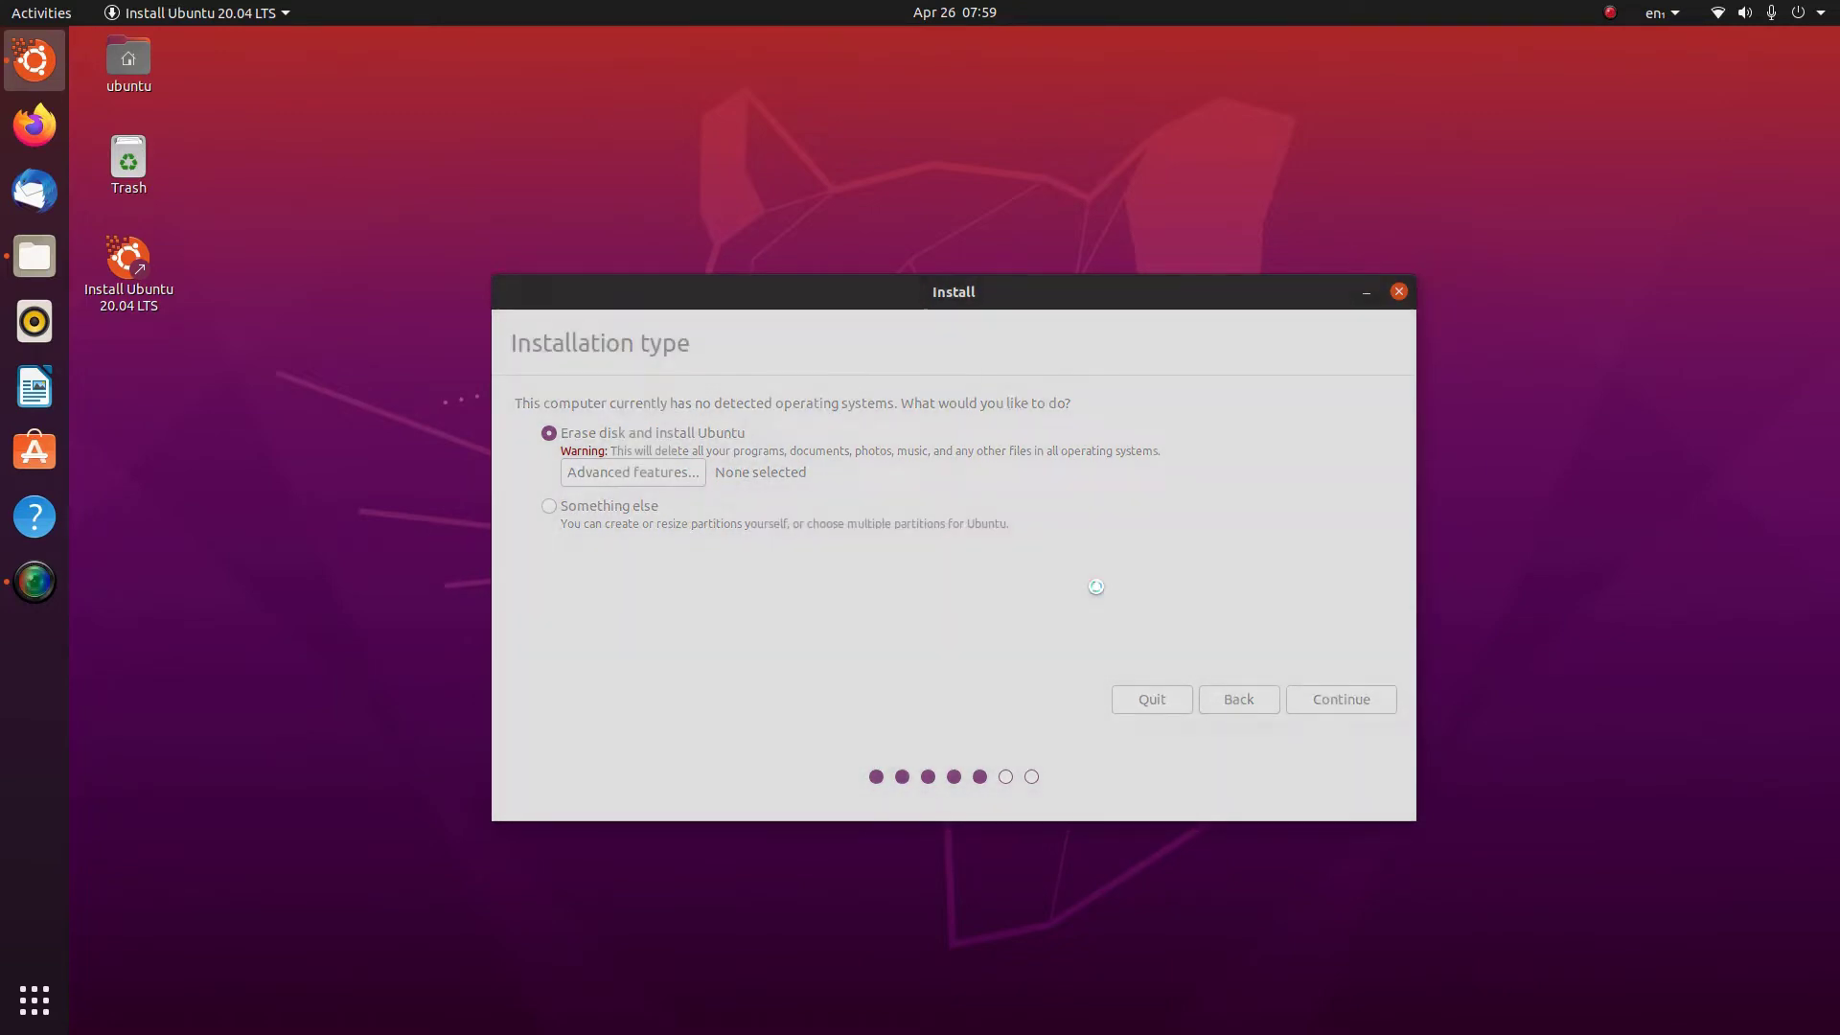
Launch GParted from the Activities search and switch to the /dev/nvme1n1 disk
key("super")
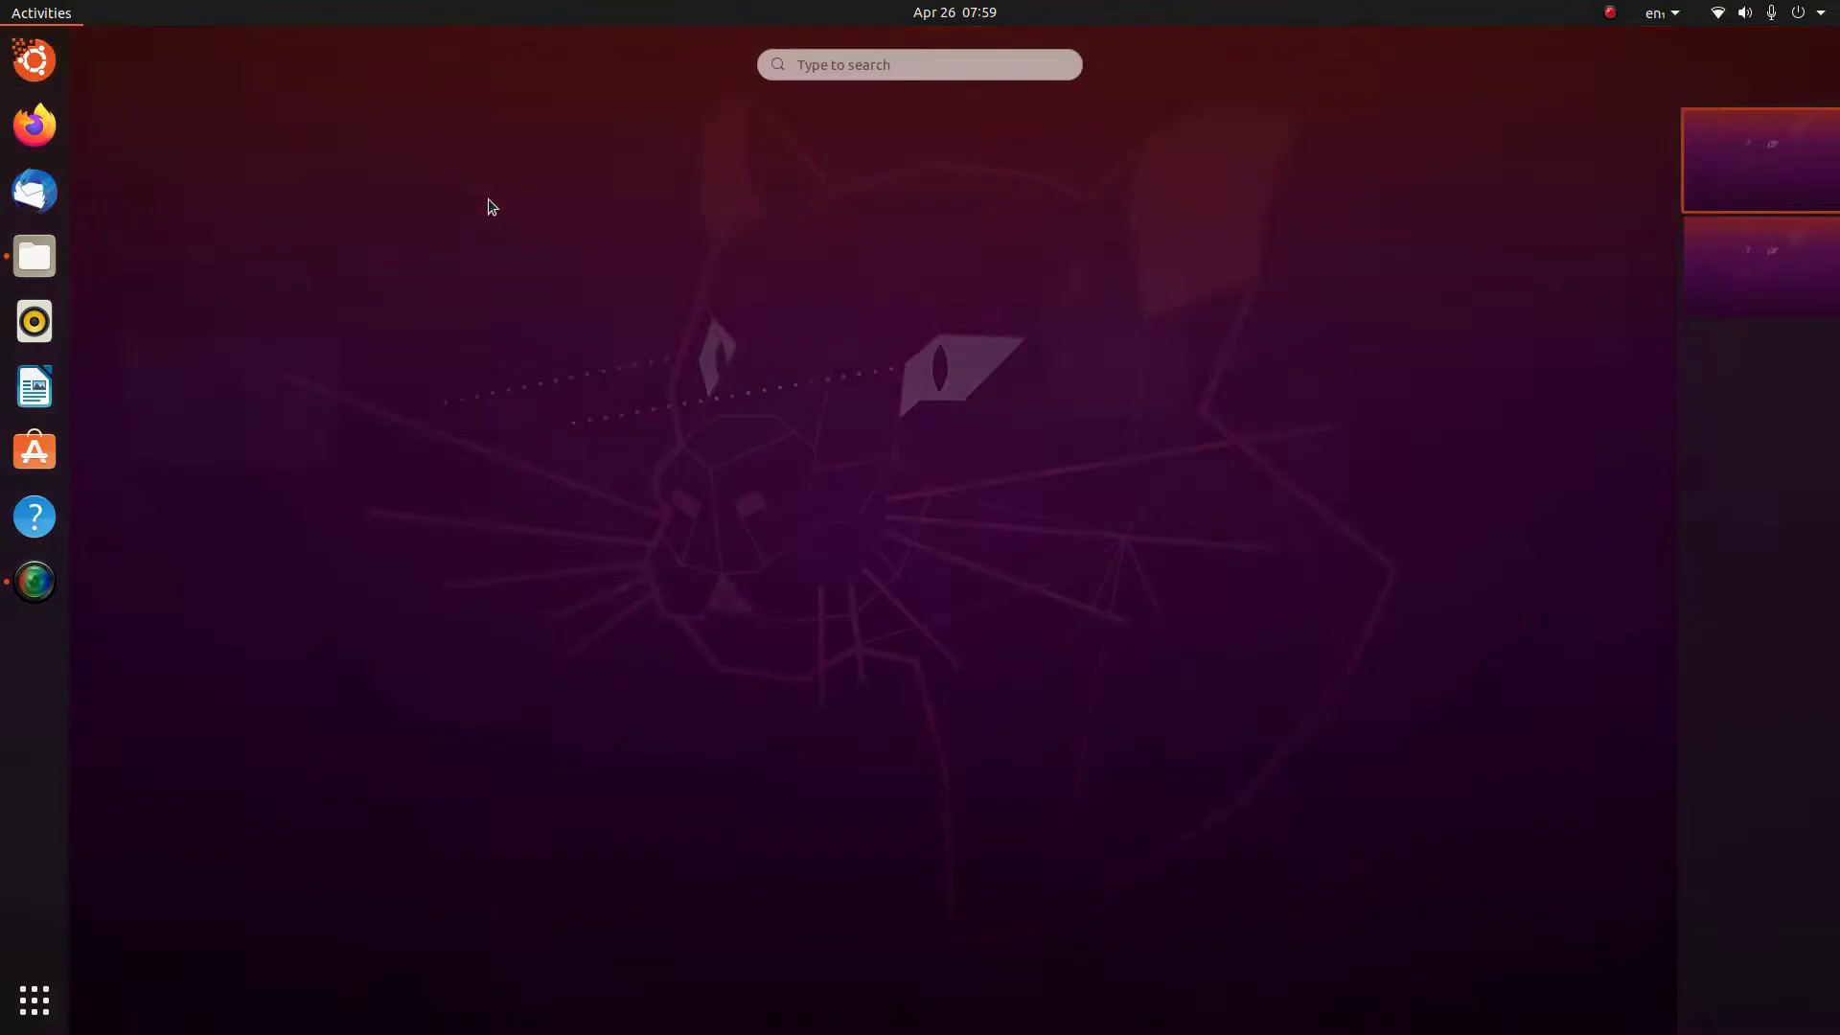
type("gpal")
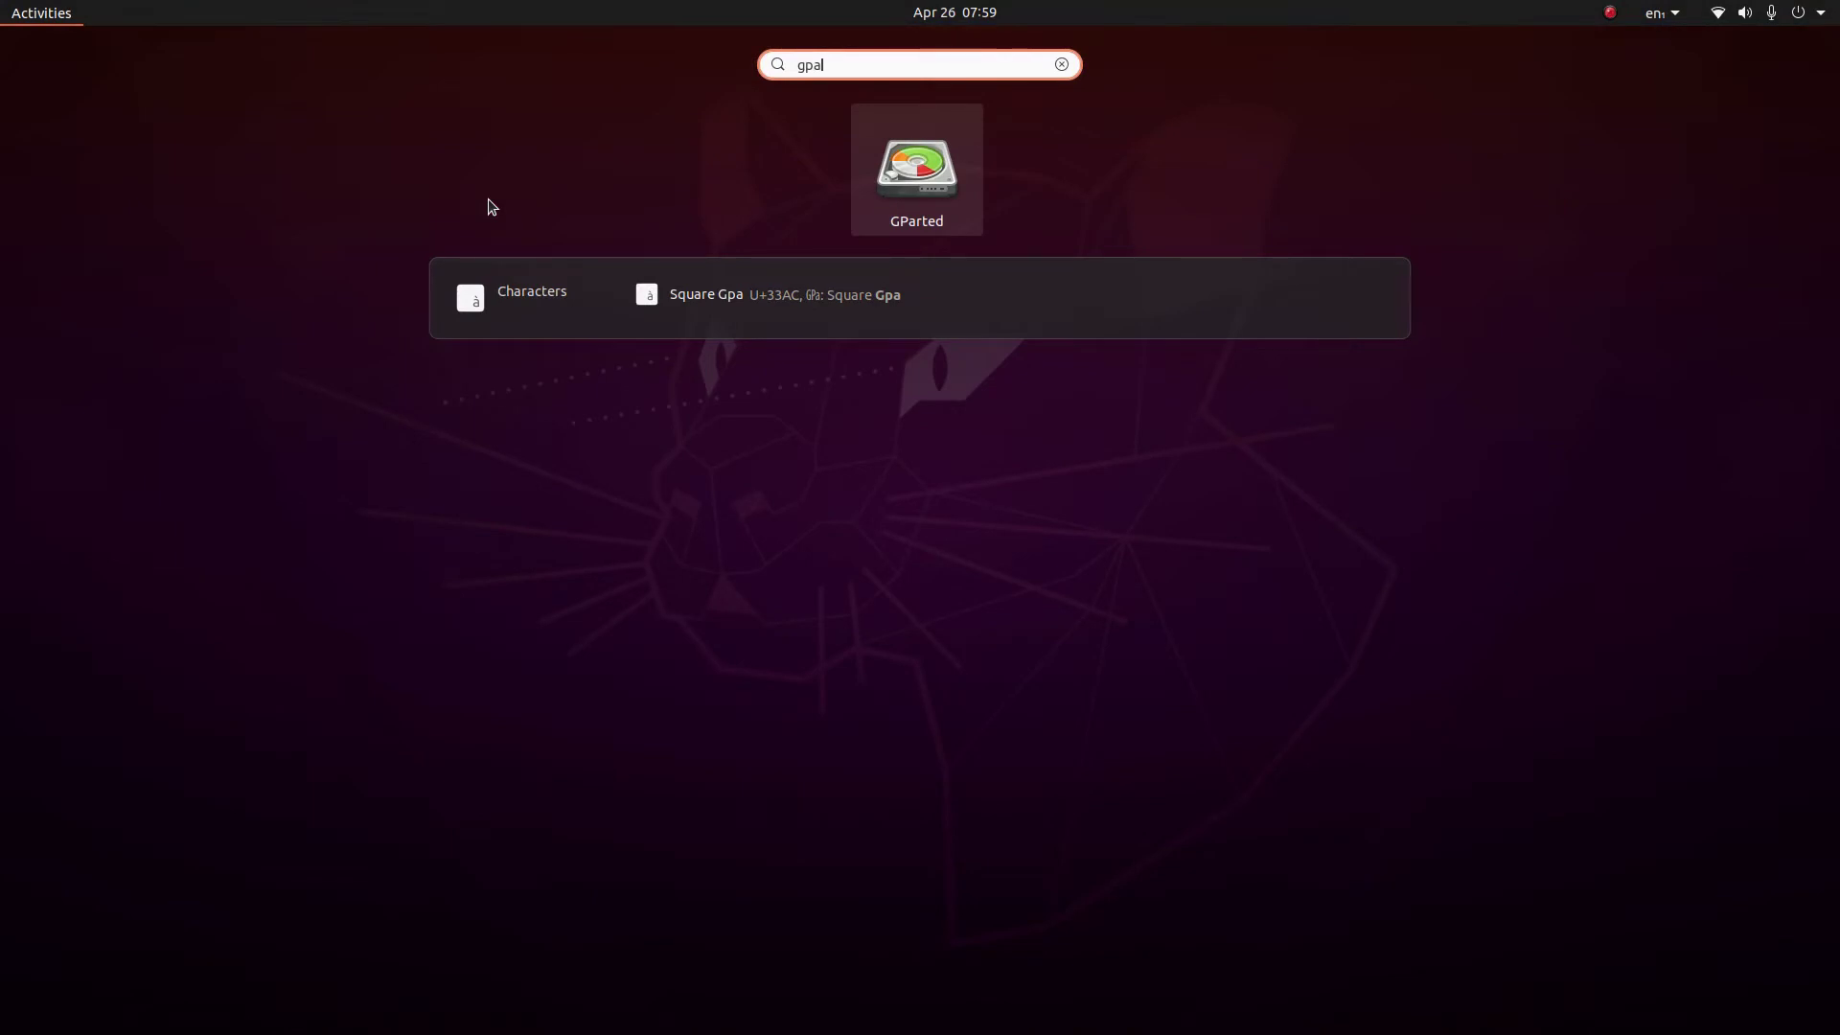
key("Return")
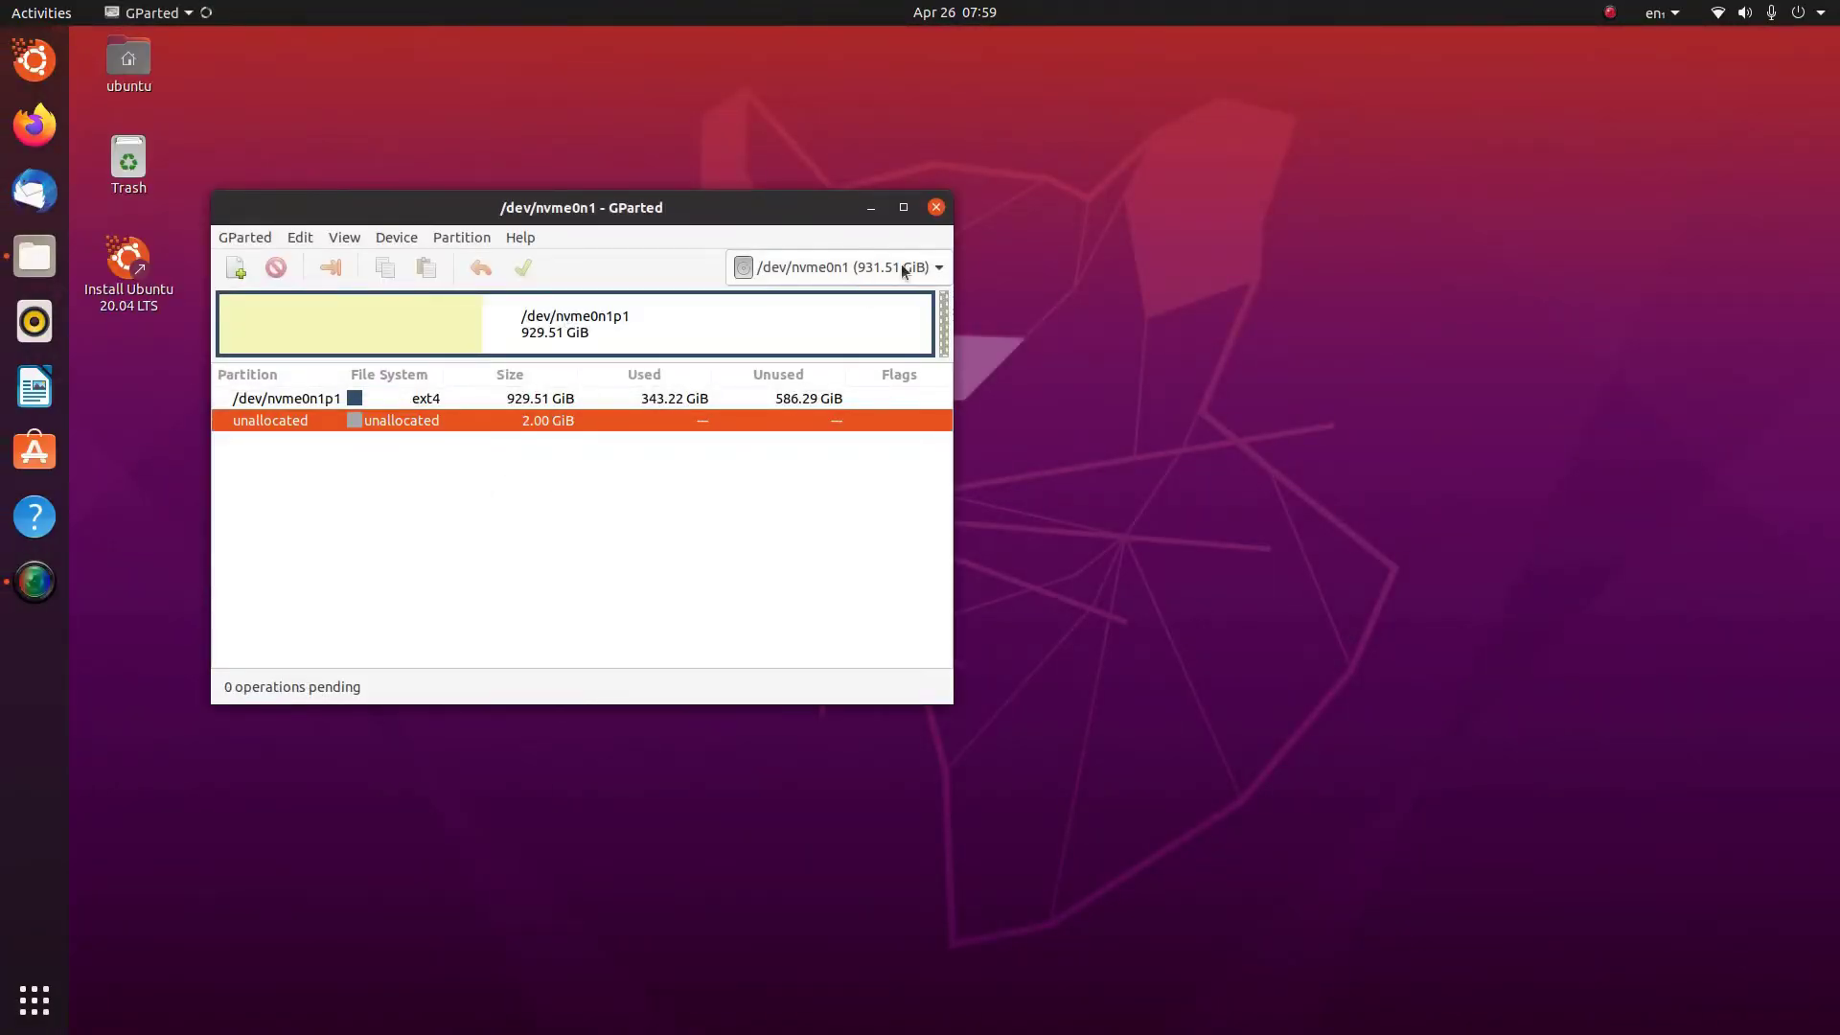
left_click(883, 268)
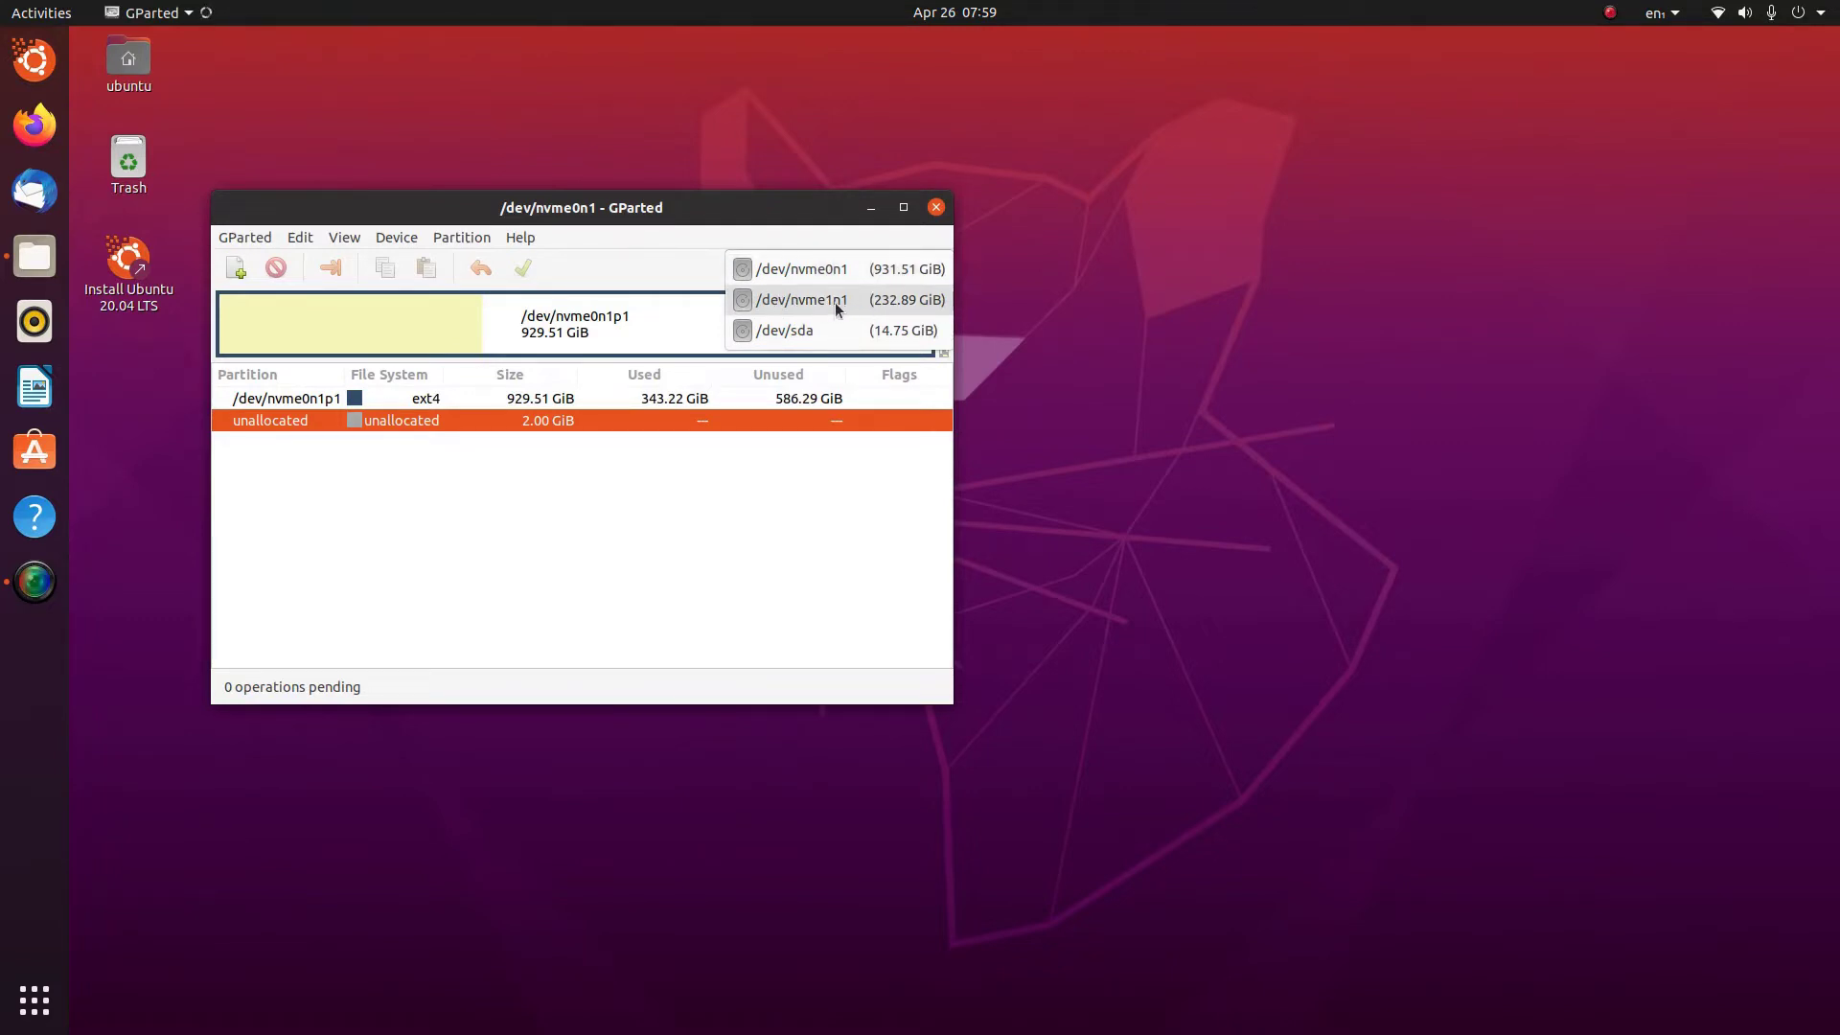
left_click(810, 299)
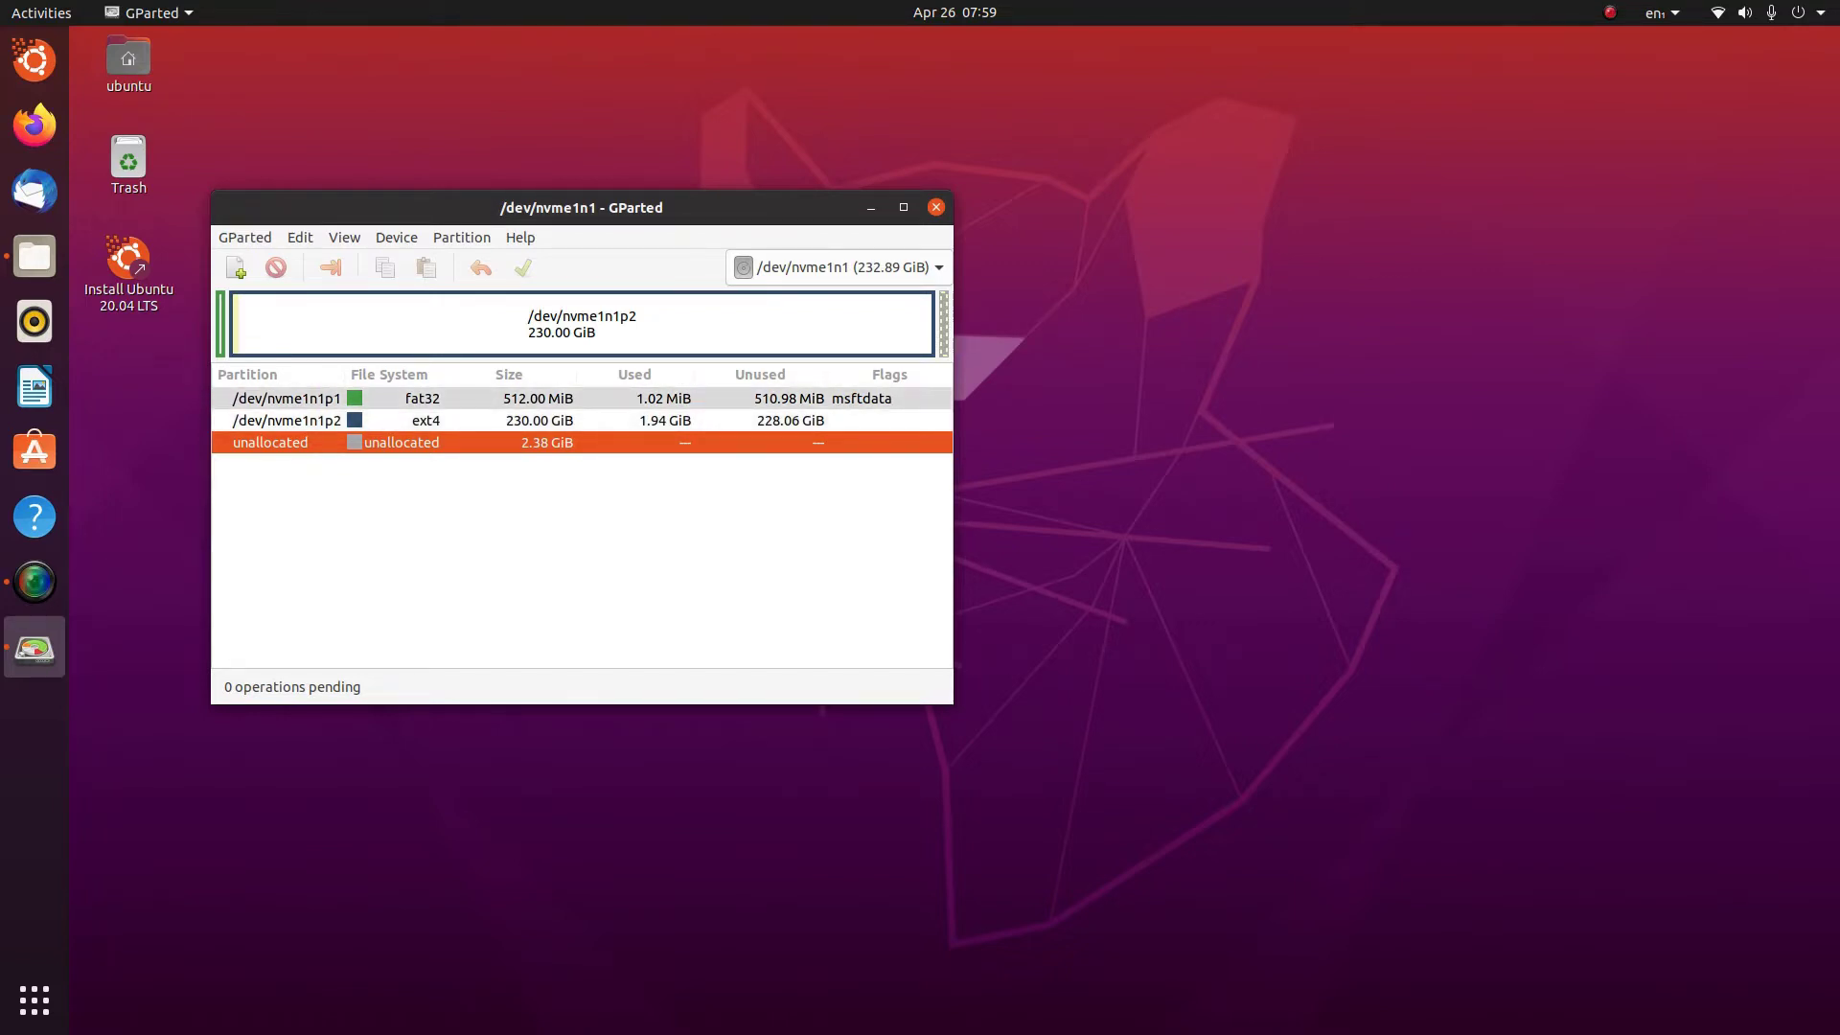
Delete partitions nvme1n1p1 and nvme1n1p2 and apply the deletions to disk
right_click(407, 399)
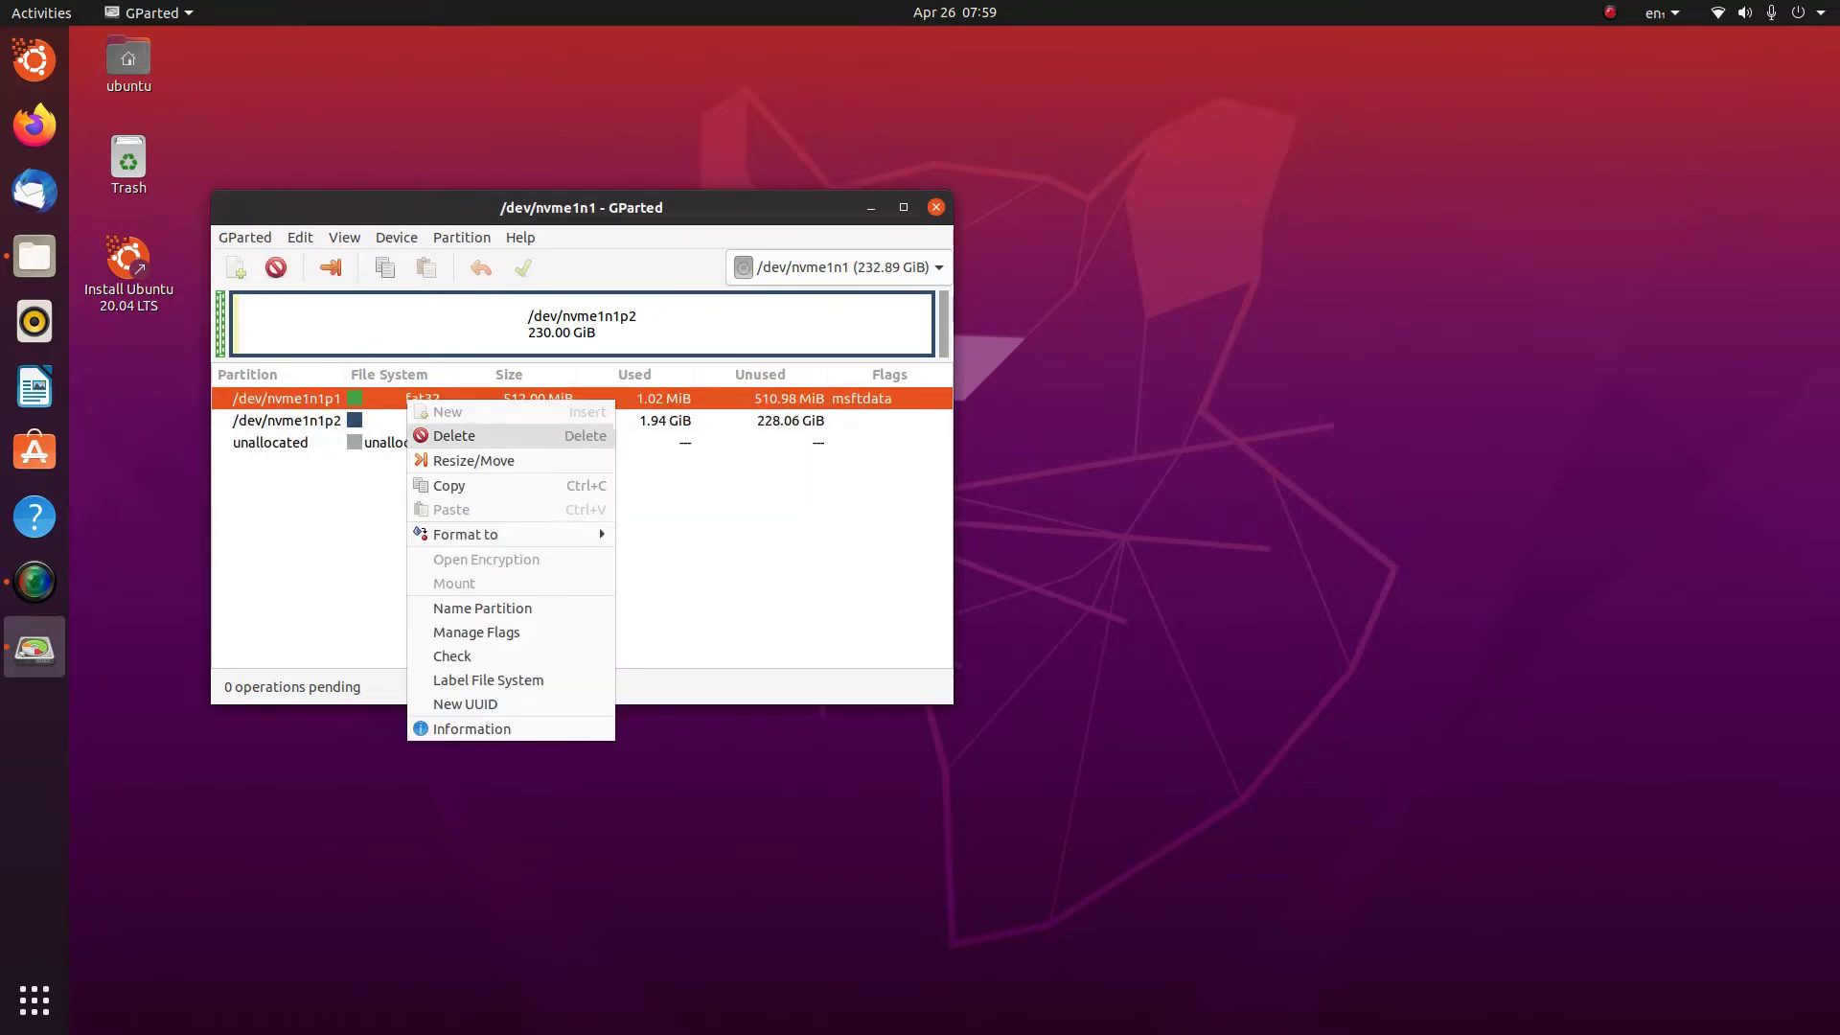
left_click(454, 435)
right_click(427, 422)
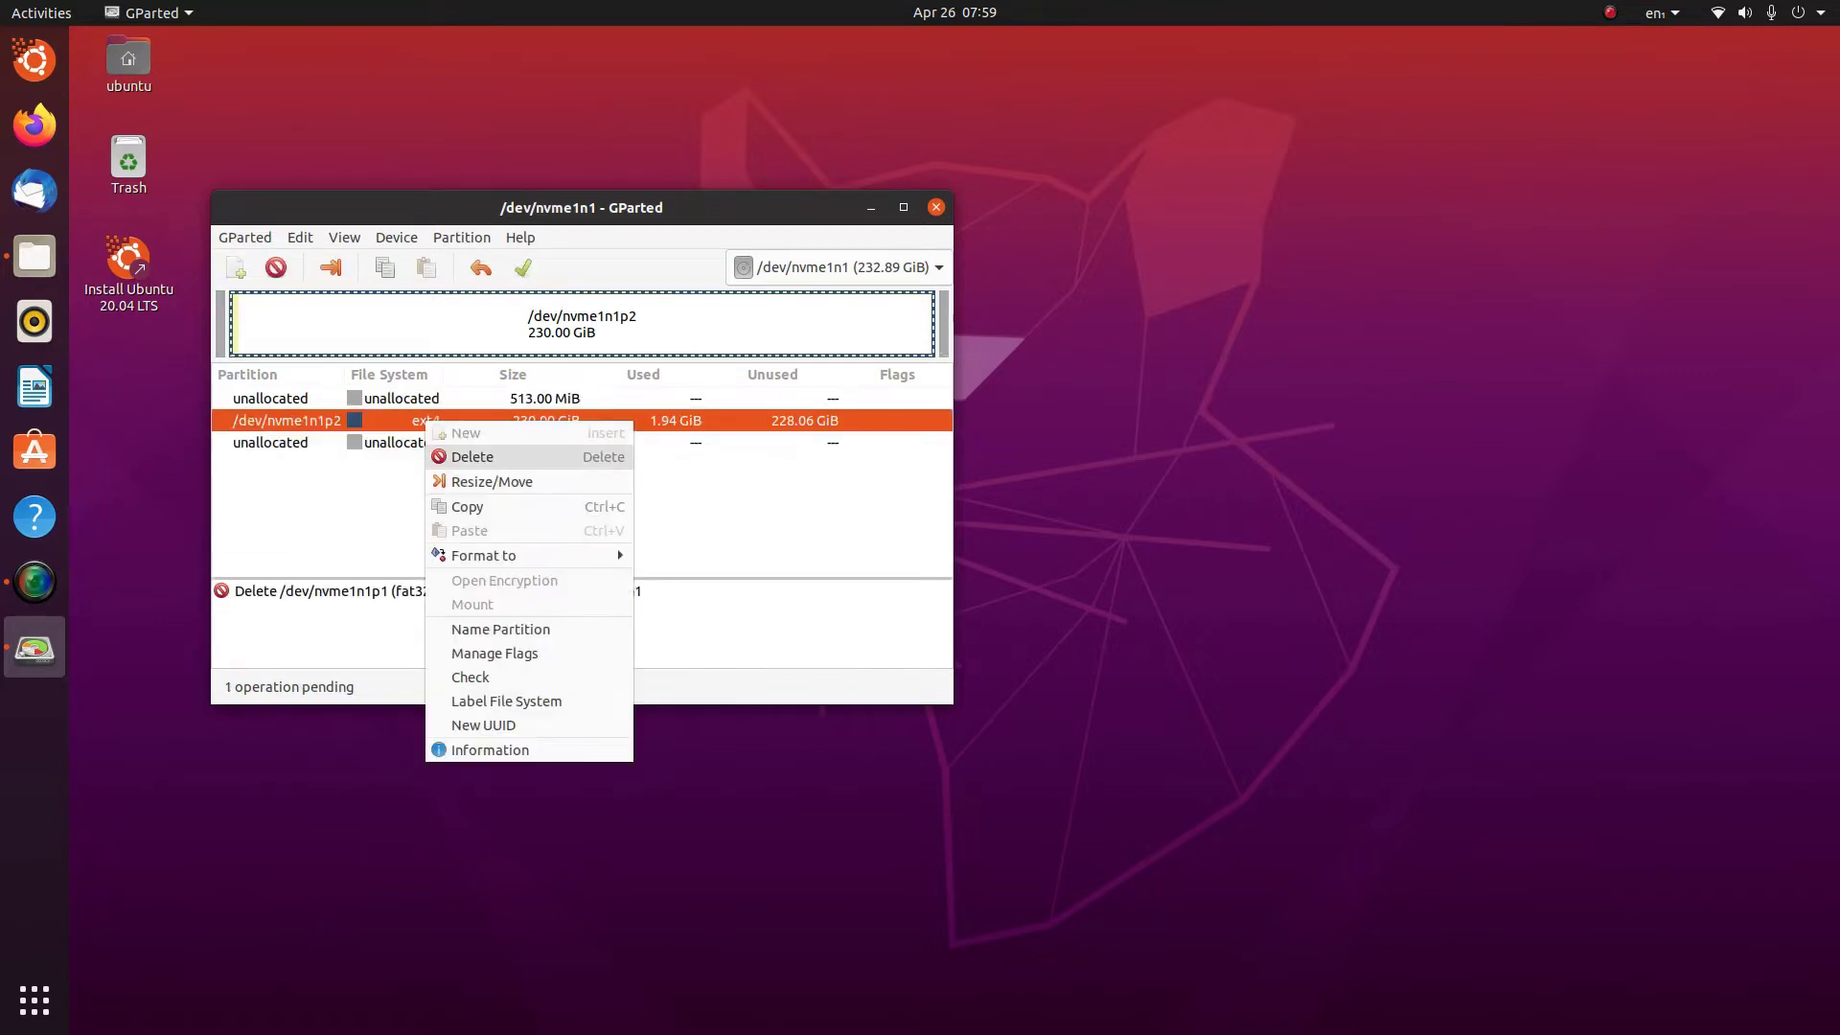
left_click(454, 457)
left_click(523, 267)
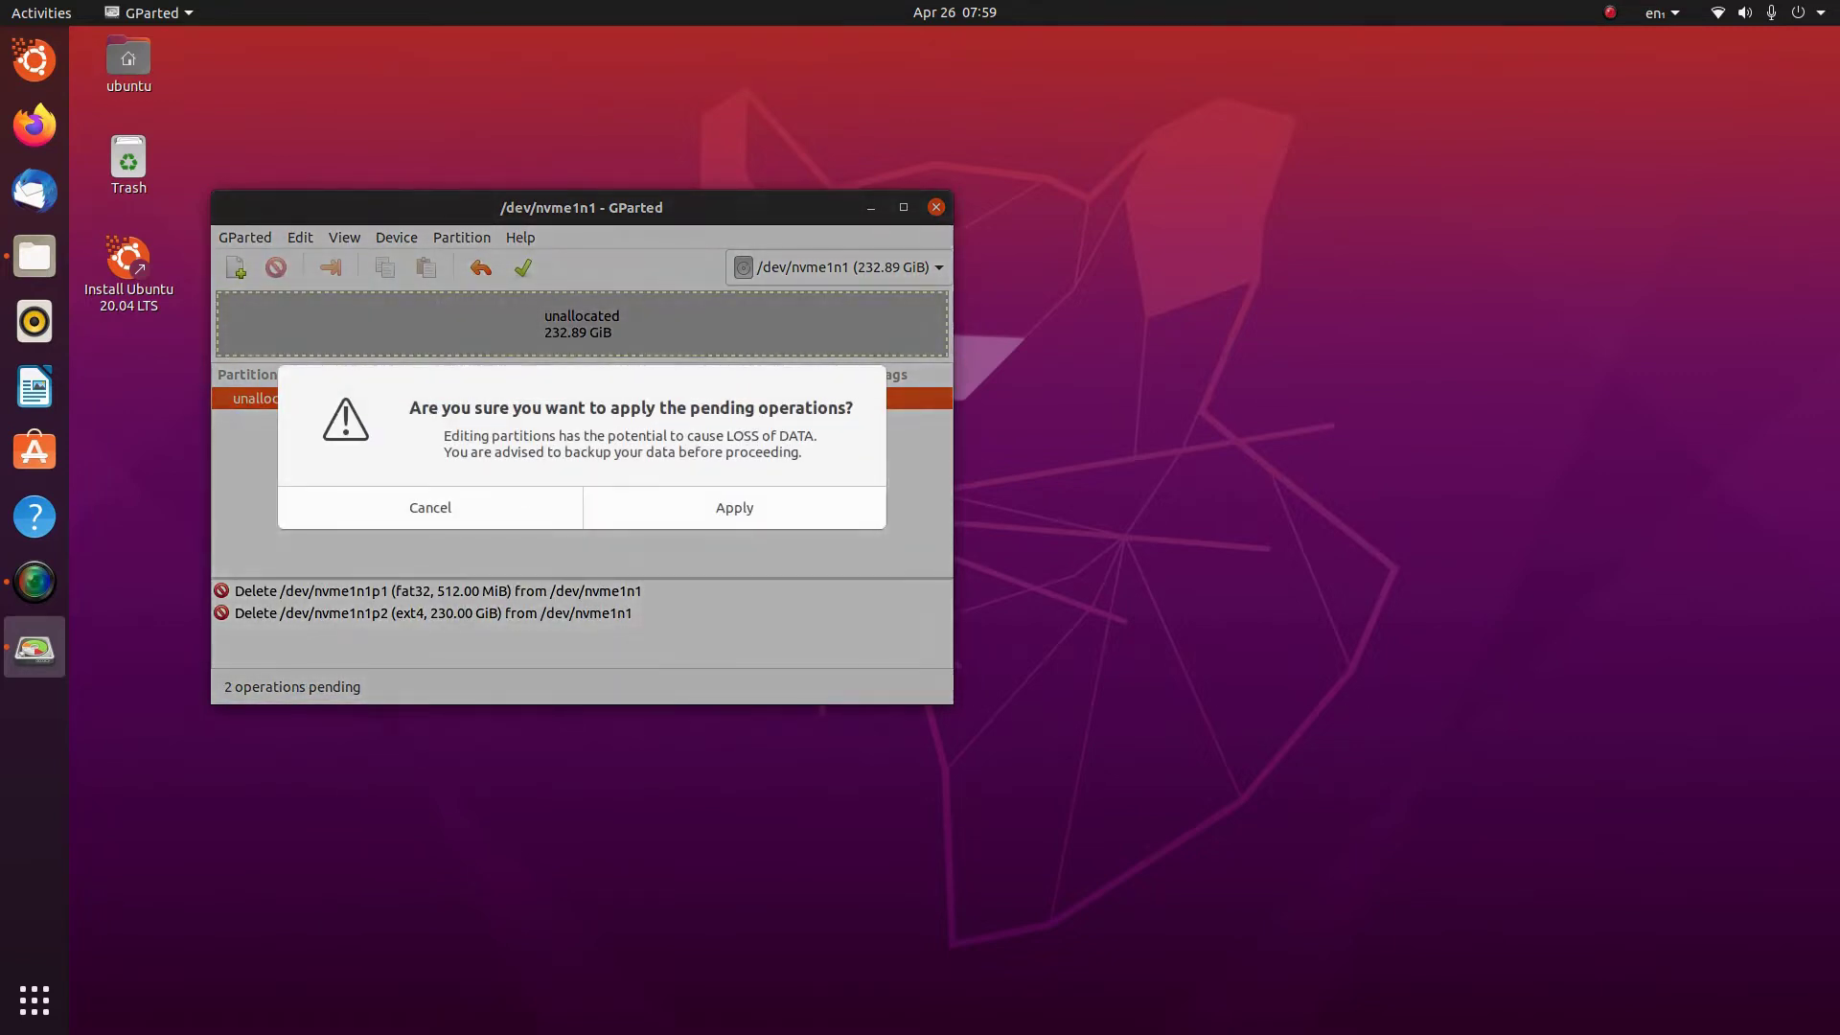
left_click(731, 505)
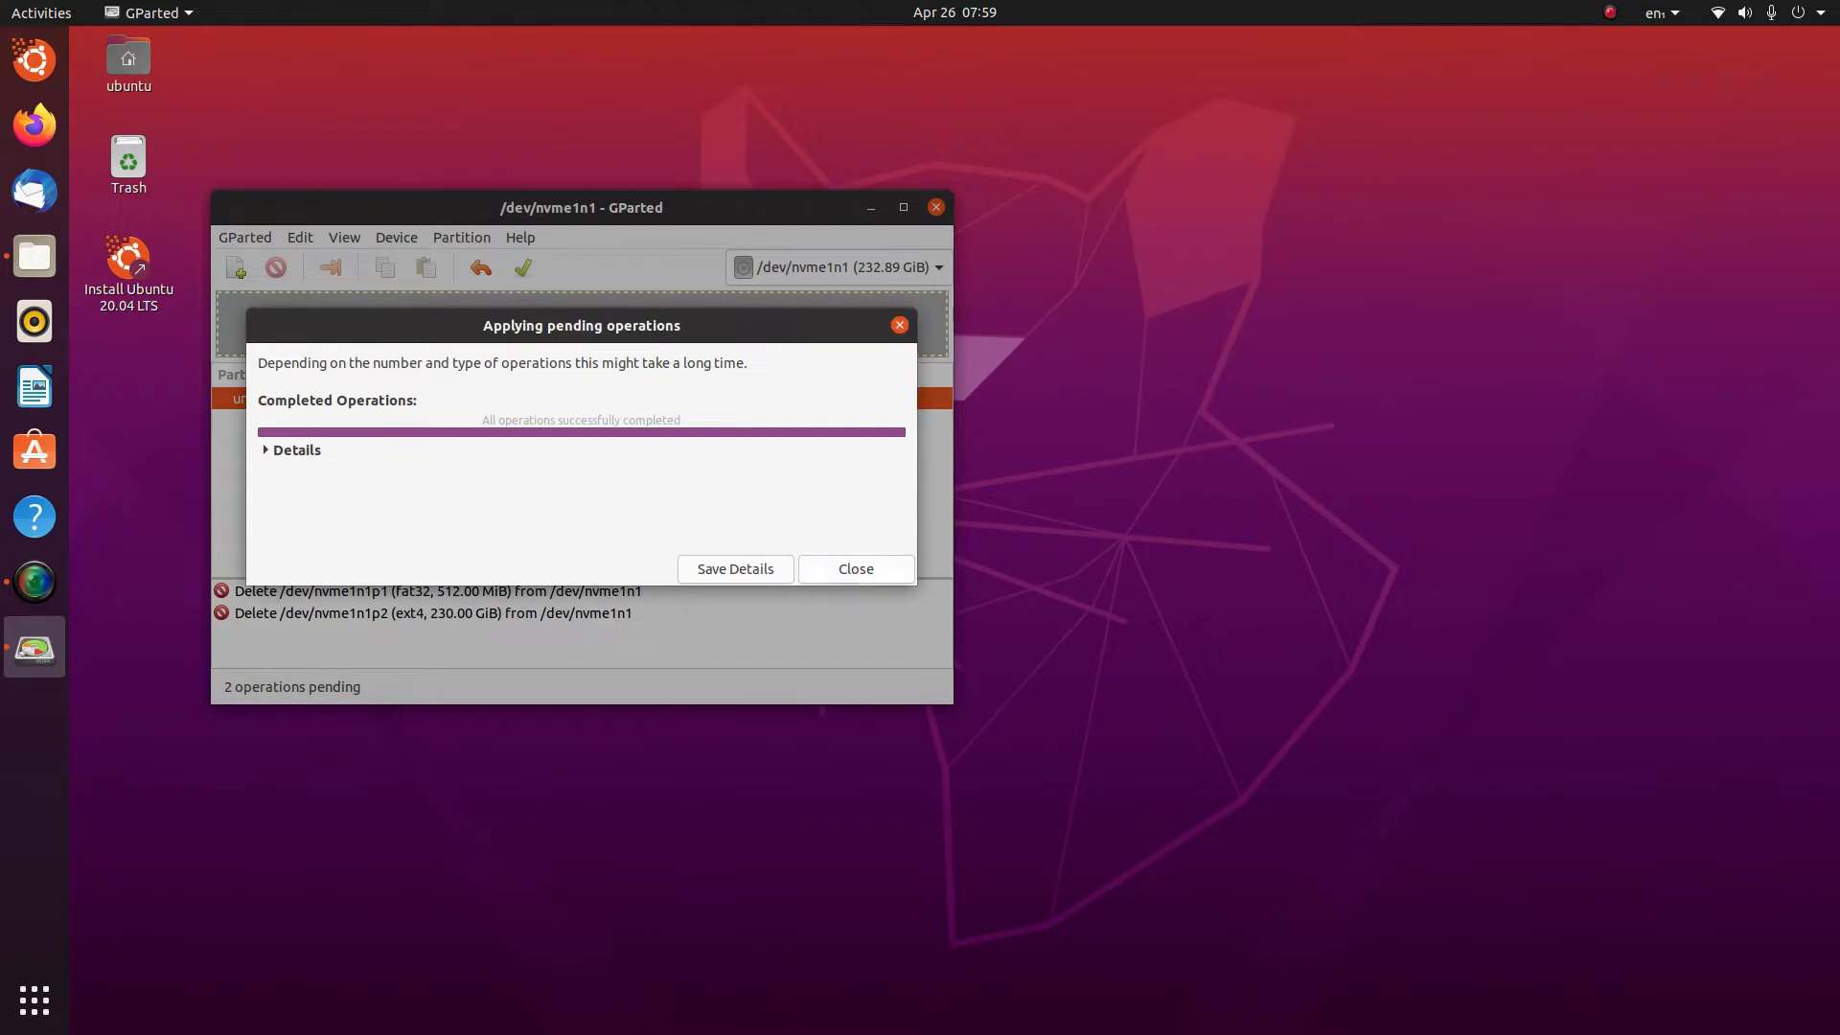
left_click(856, 568)
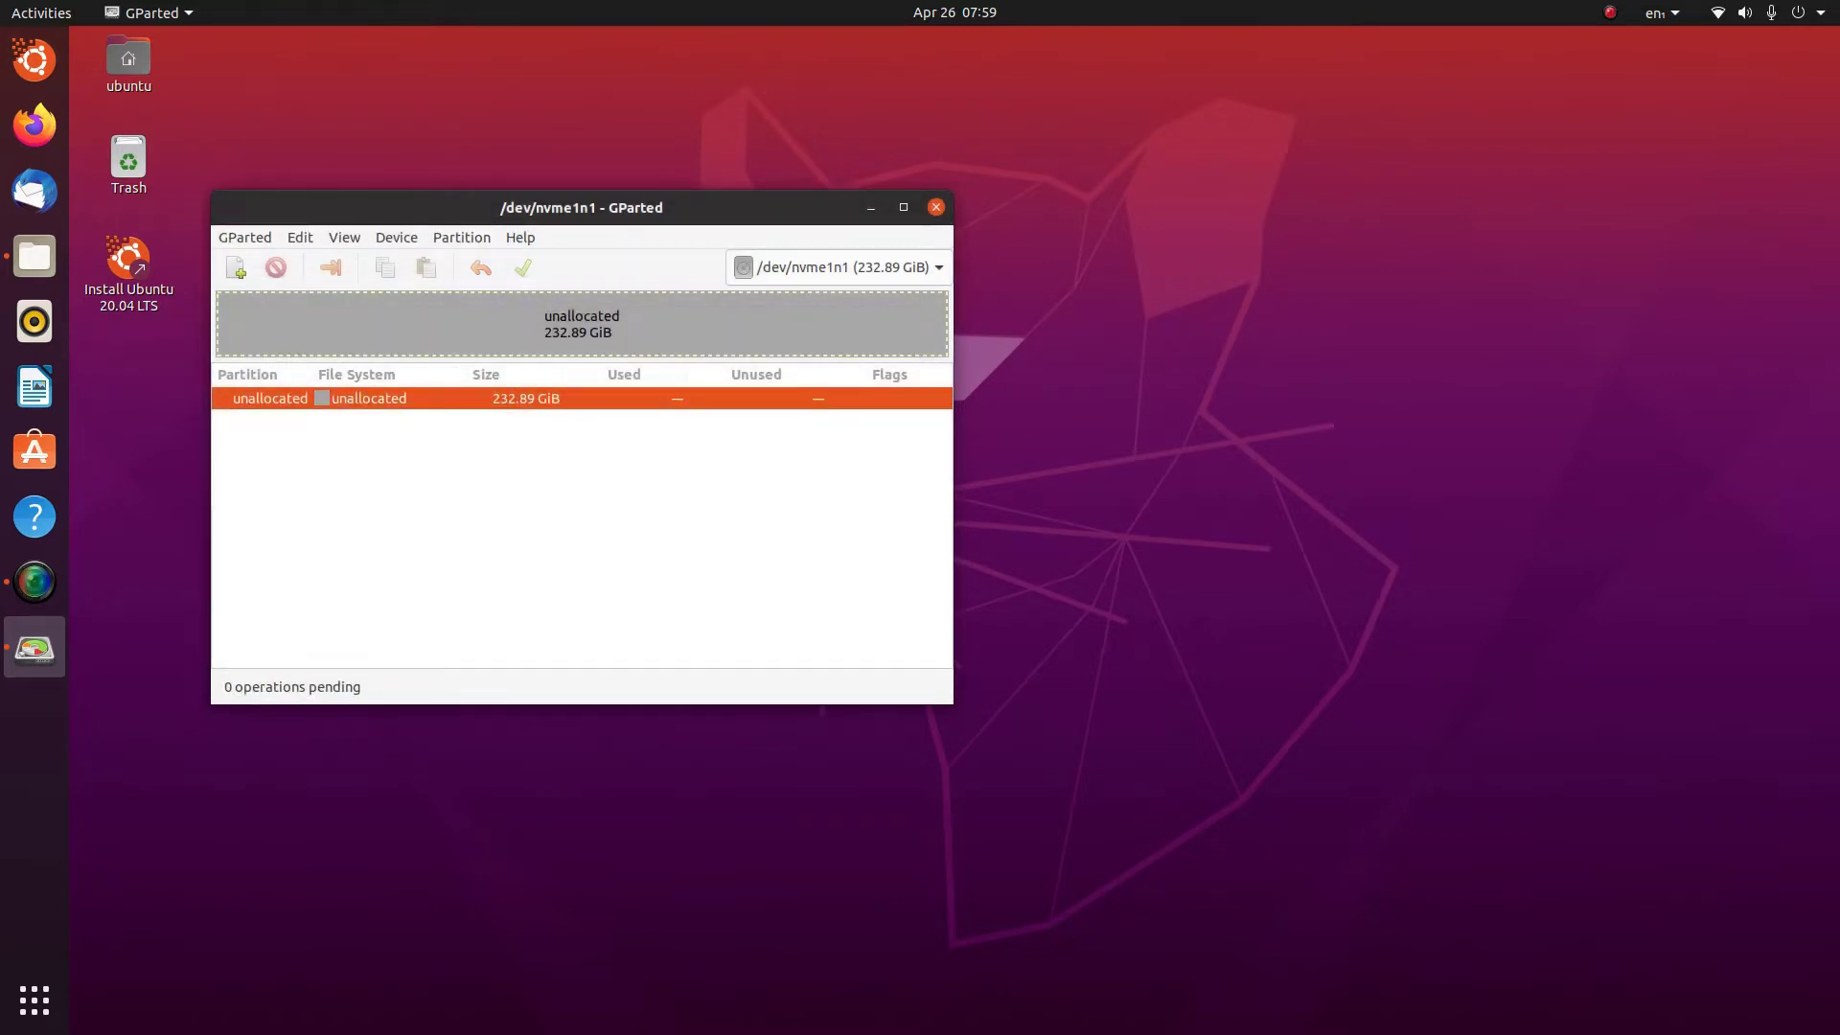
right_click(439, 398)
left_click(479, 411)
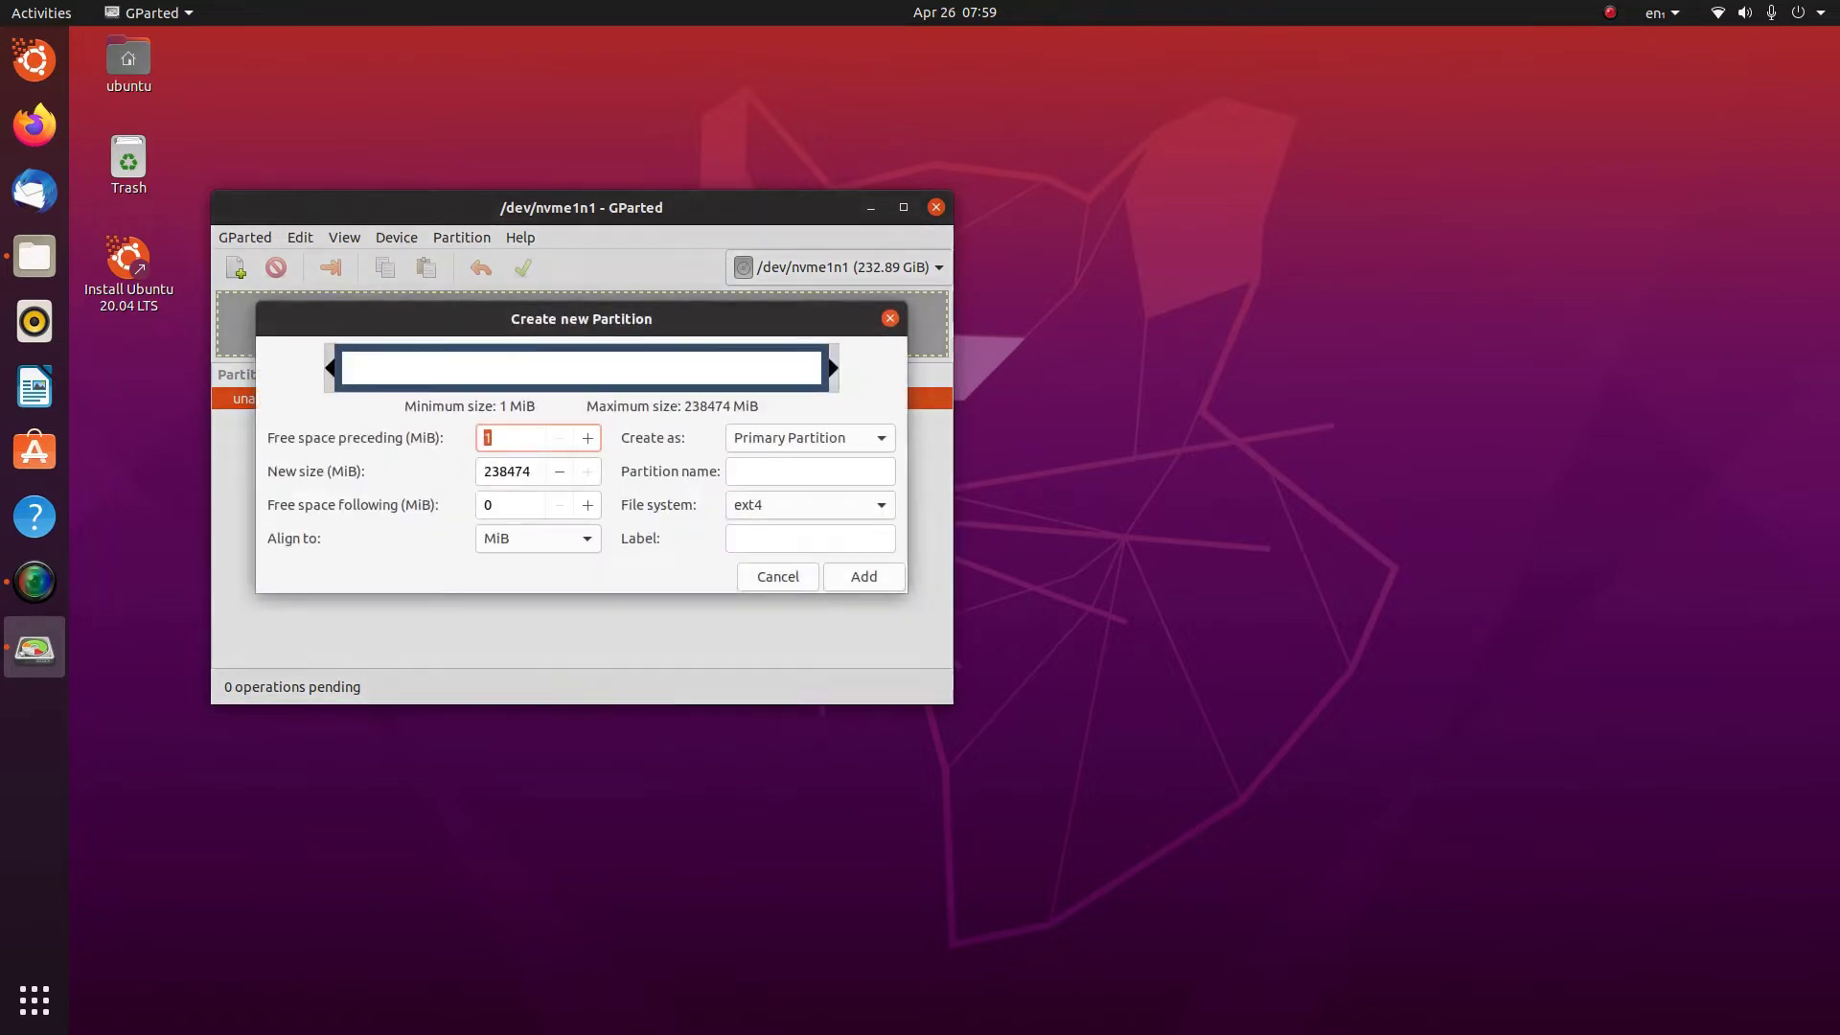
left_click(777, 575)
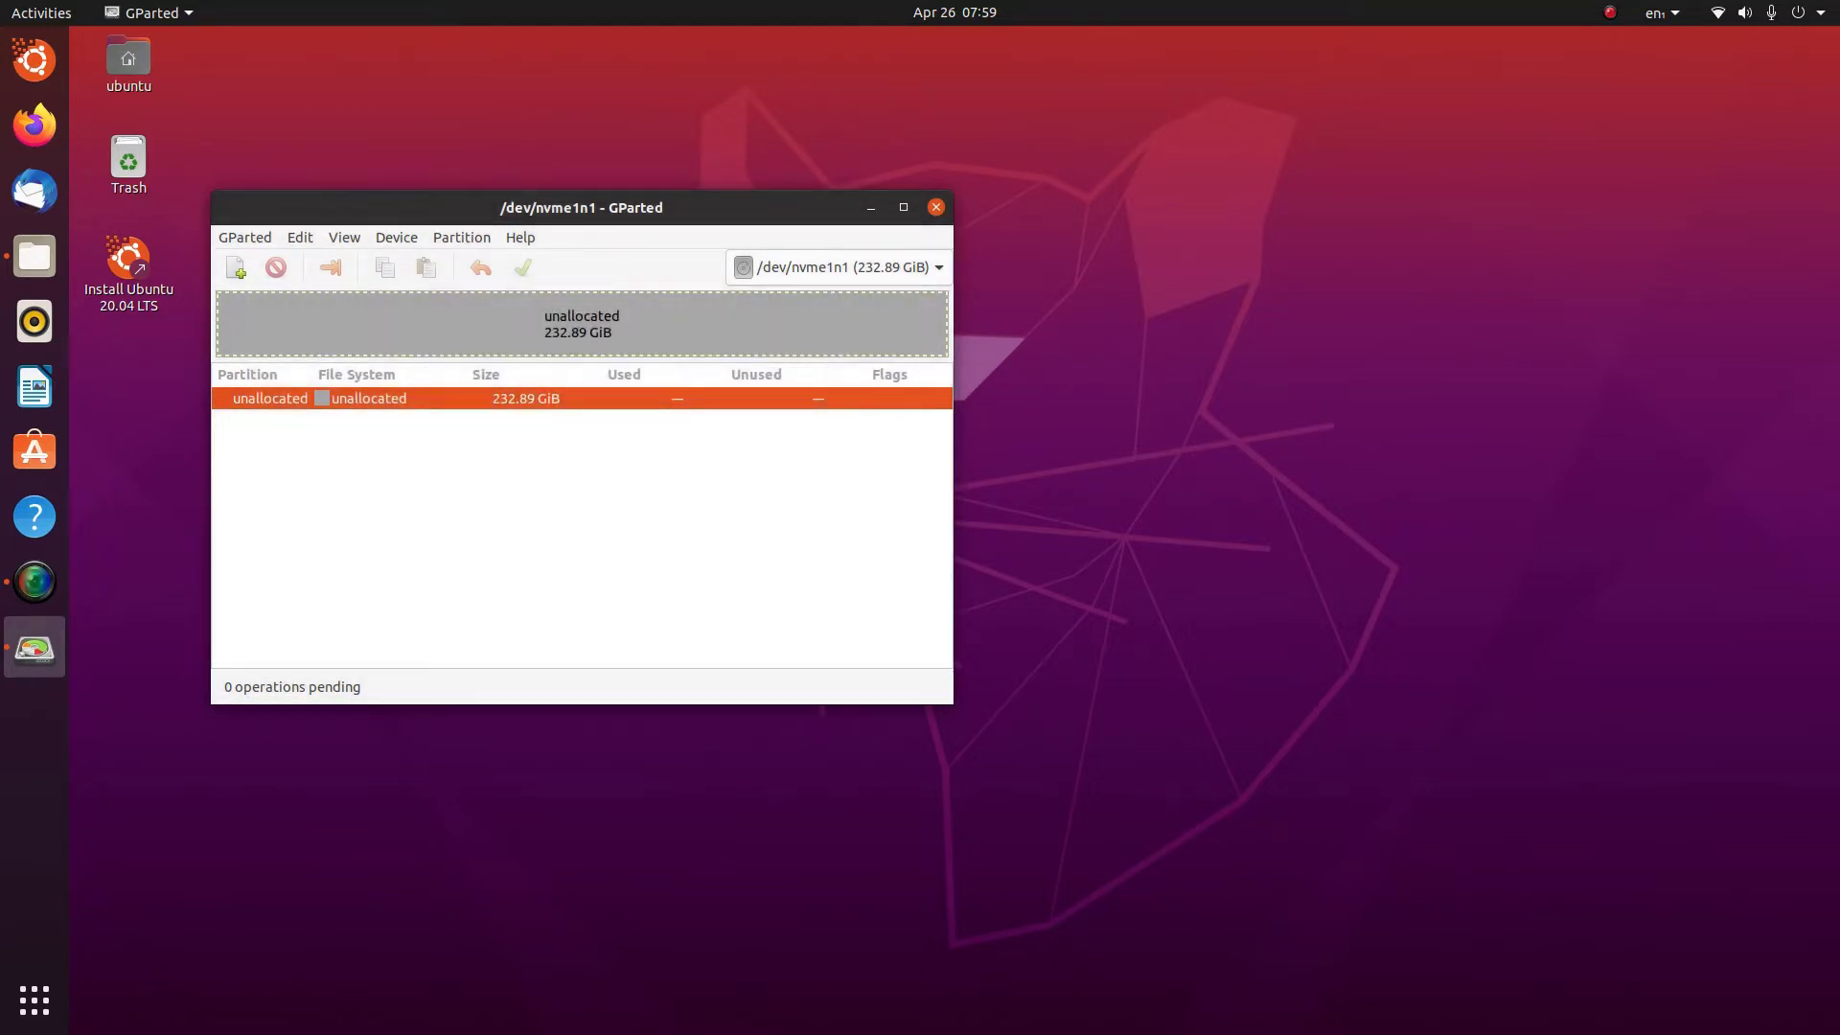
left_click(461, 236)
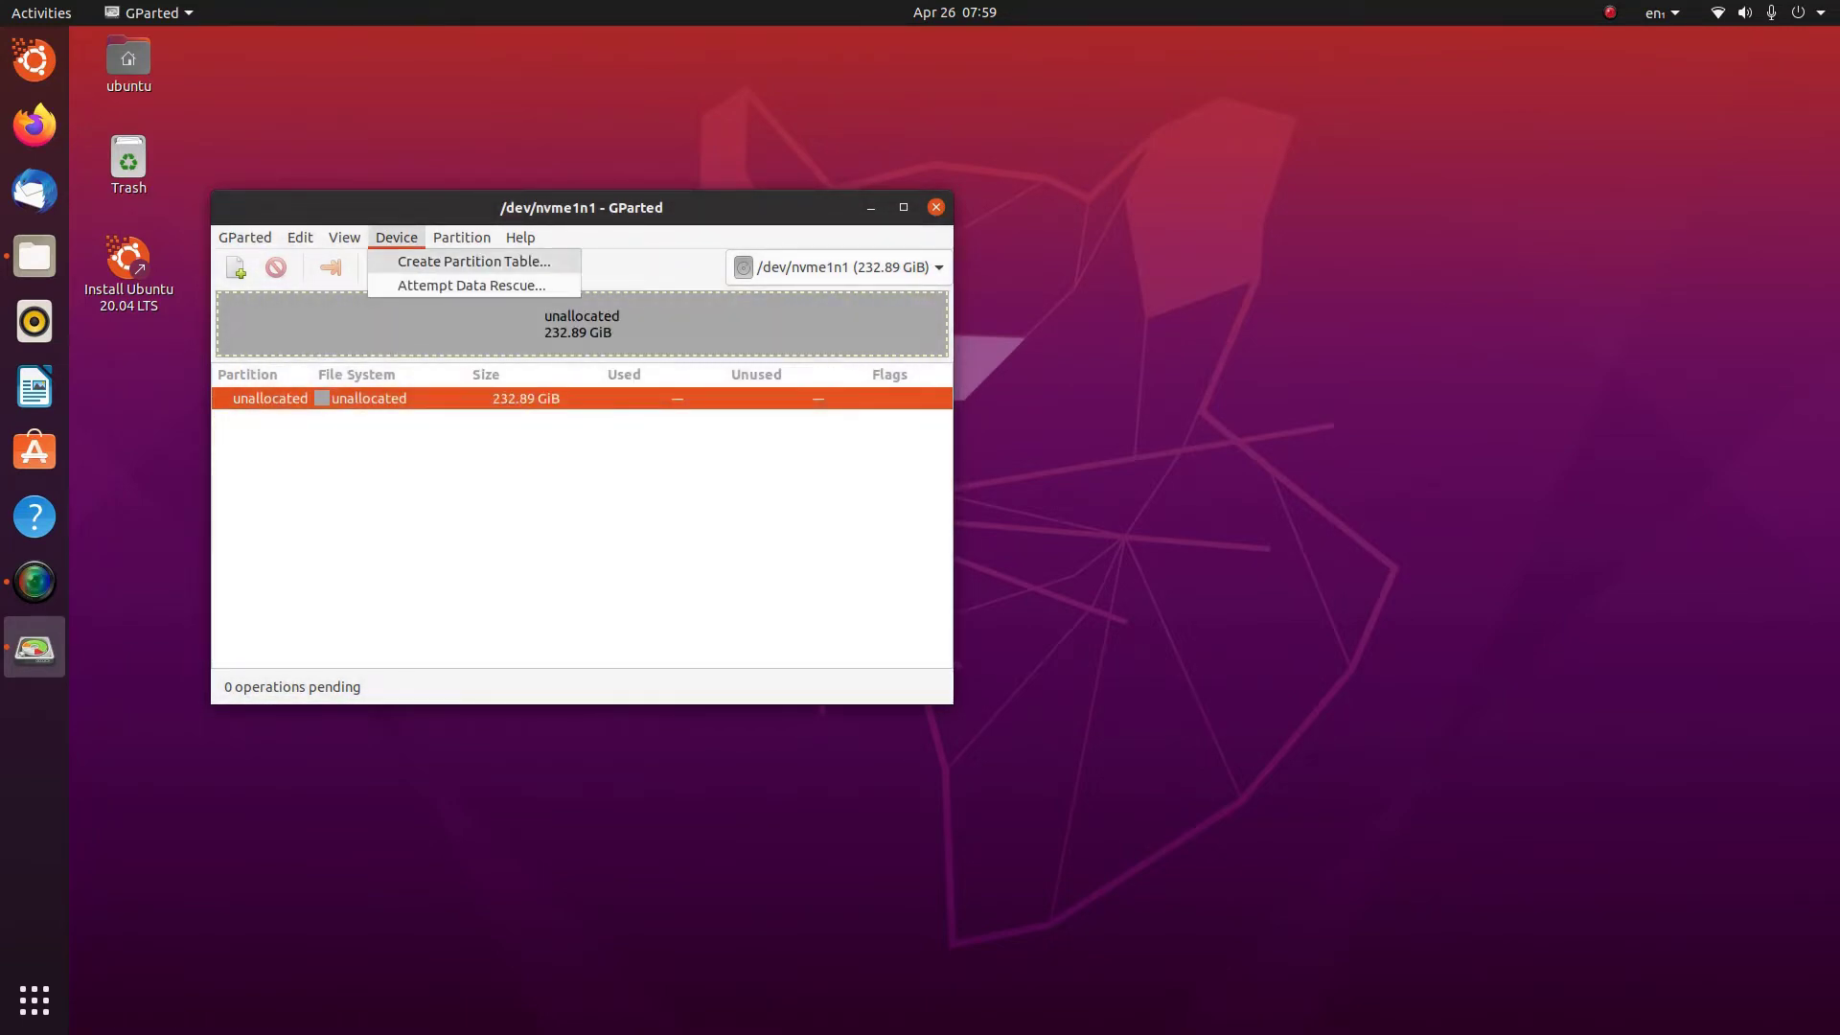
left_click(421, 260)
left_click(788, 510)
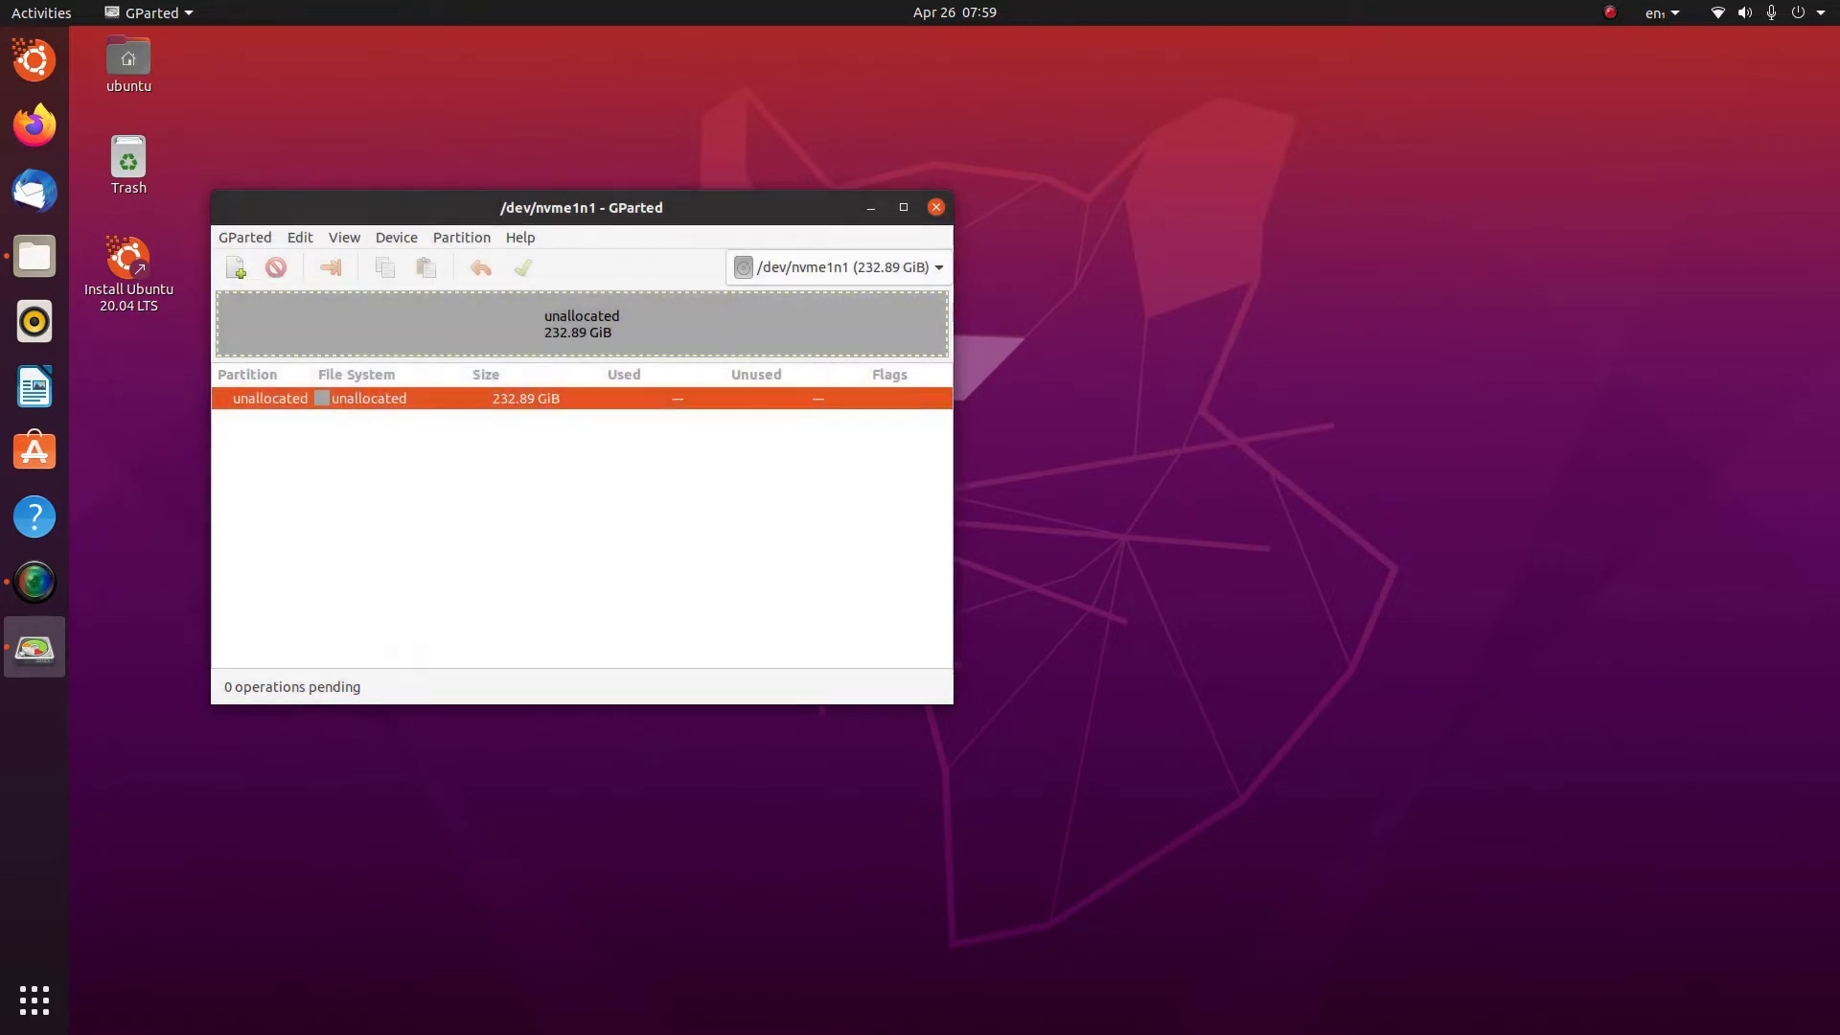
key("alt+v")
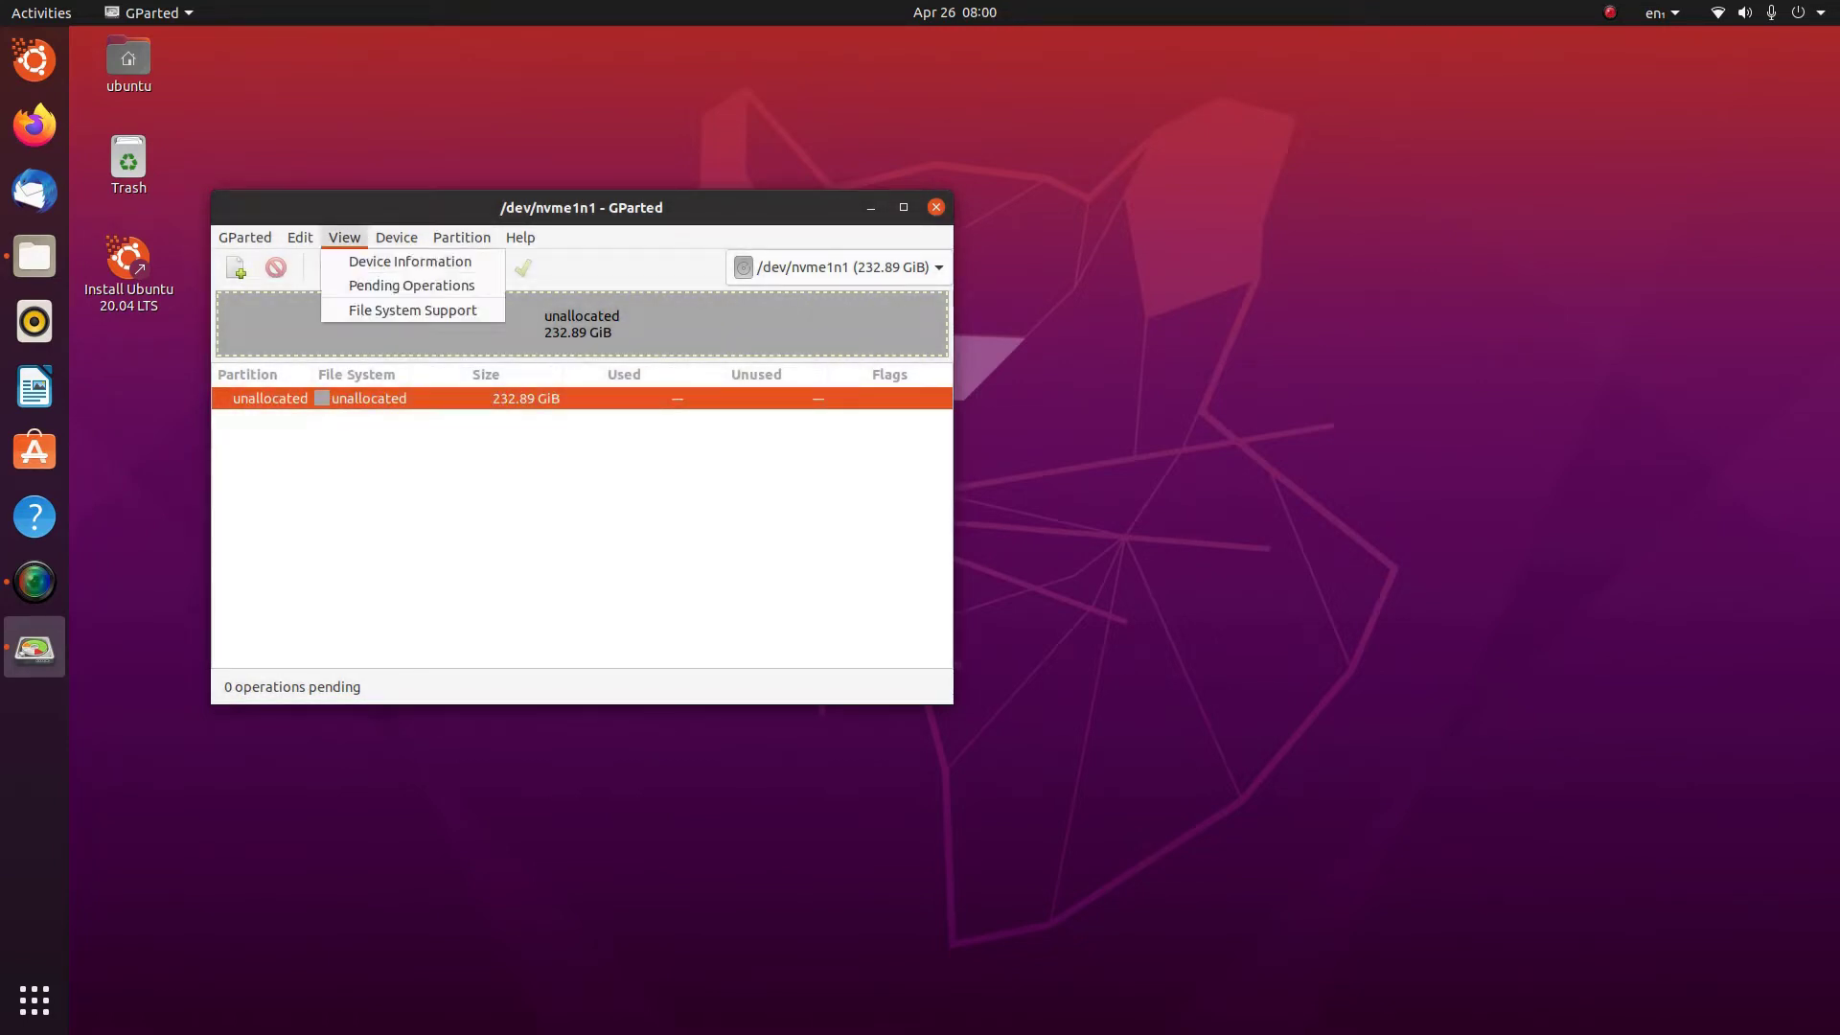
key("Down")
key("Return")
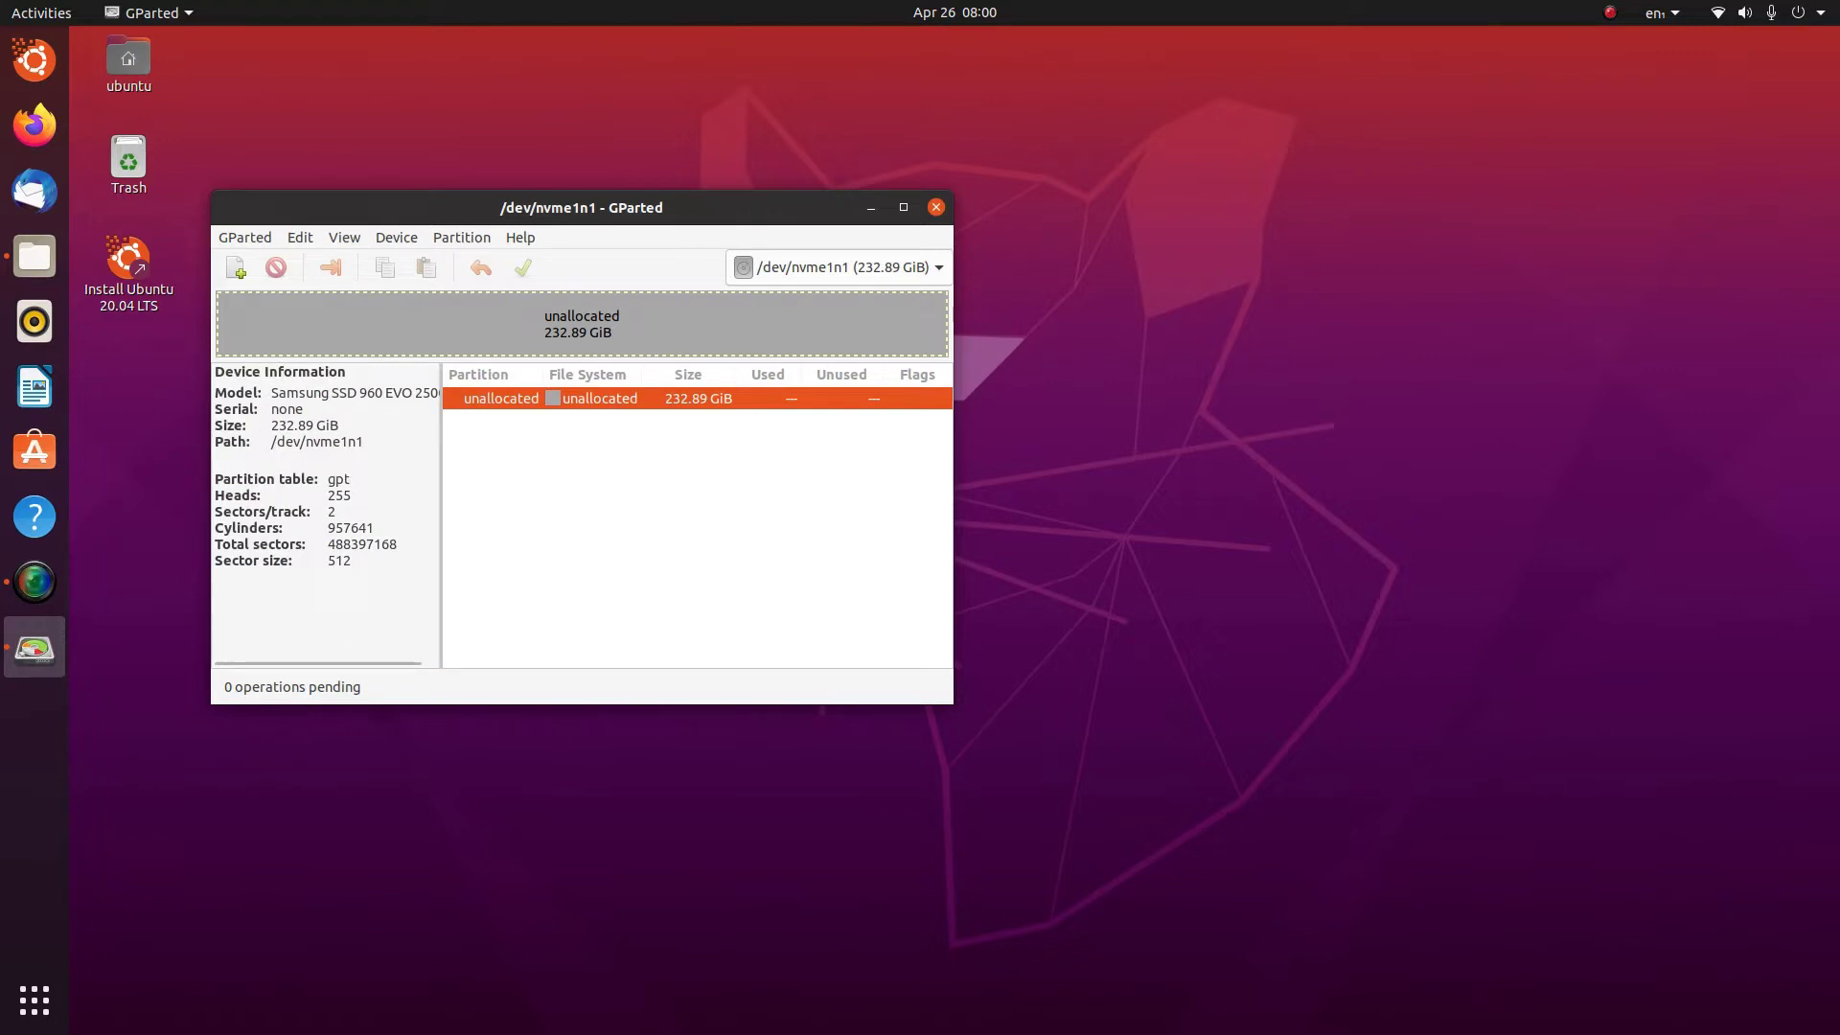
key("alt+v")
key("Down")
key("Return")
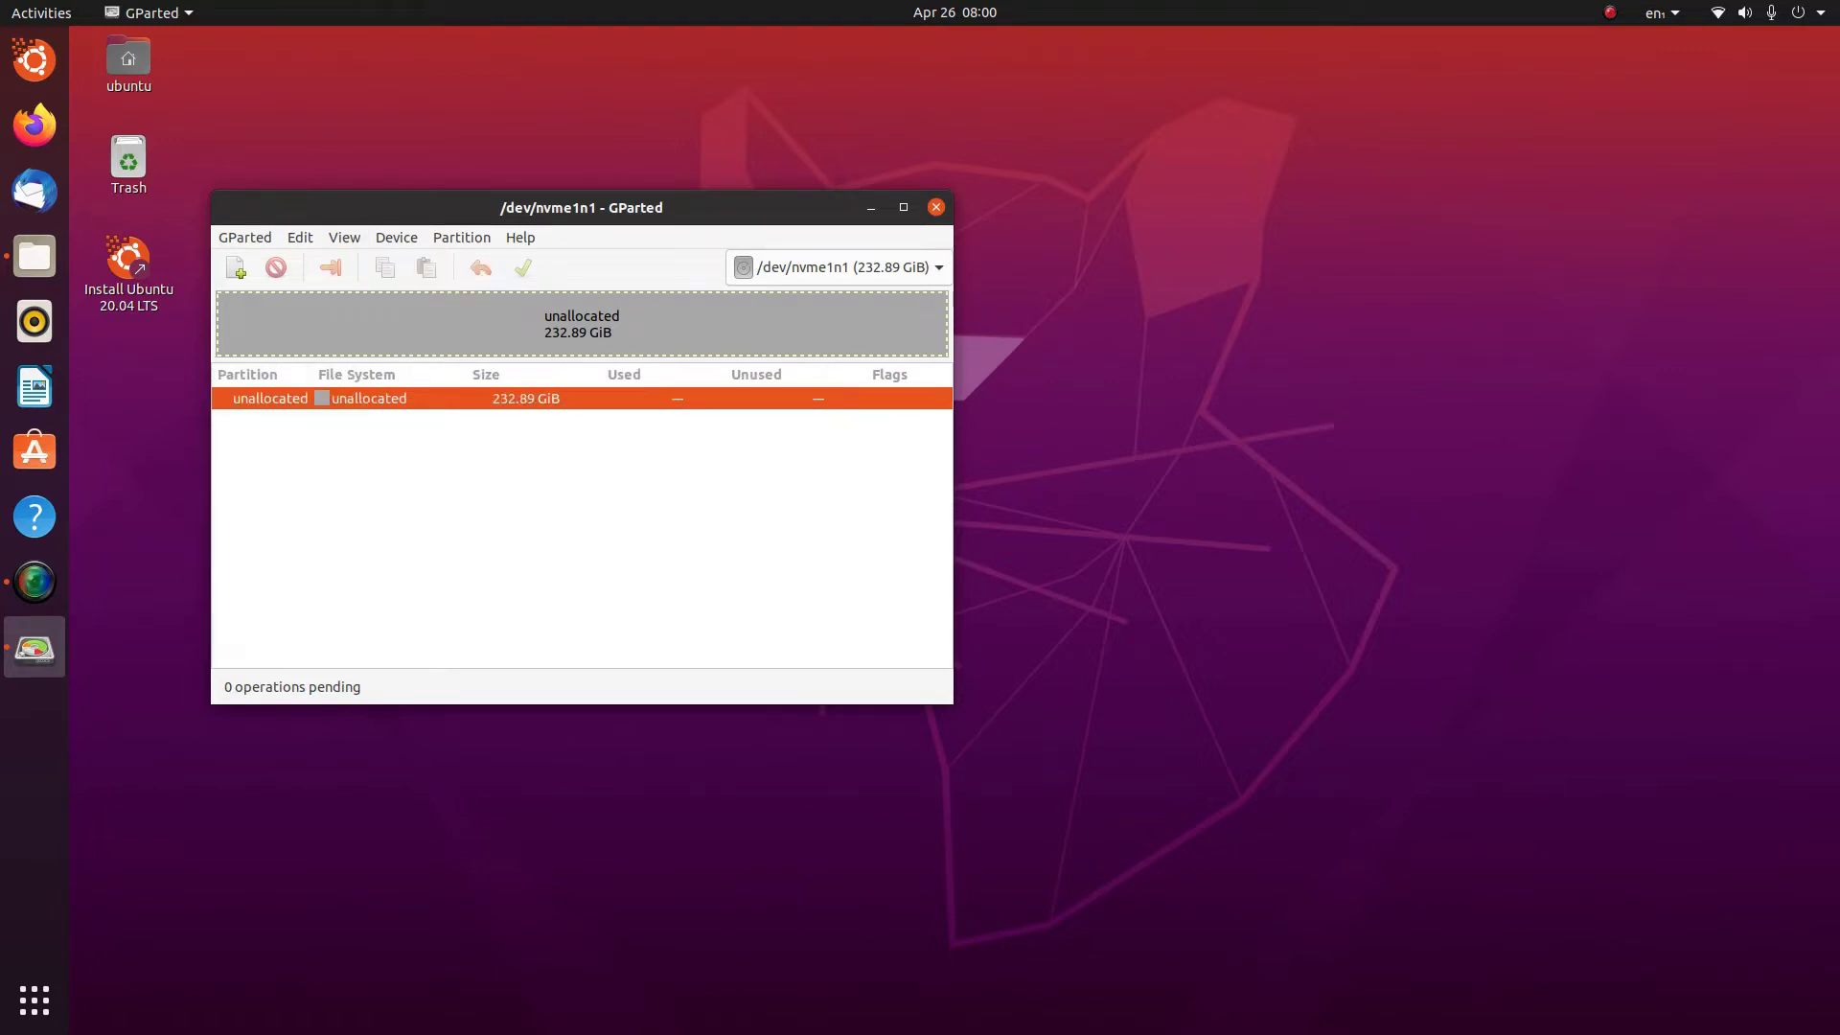
Add a 512 MiB fat32 partition in the unallocated space
right_click(451, 397)
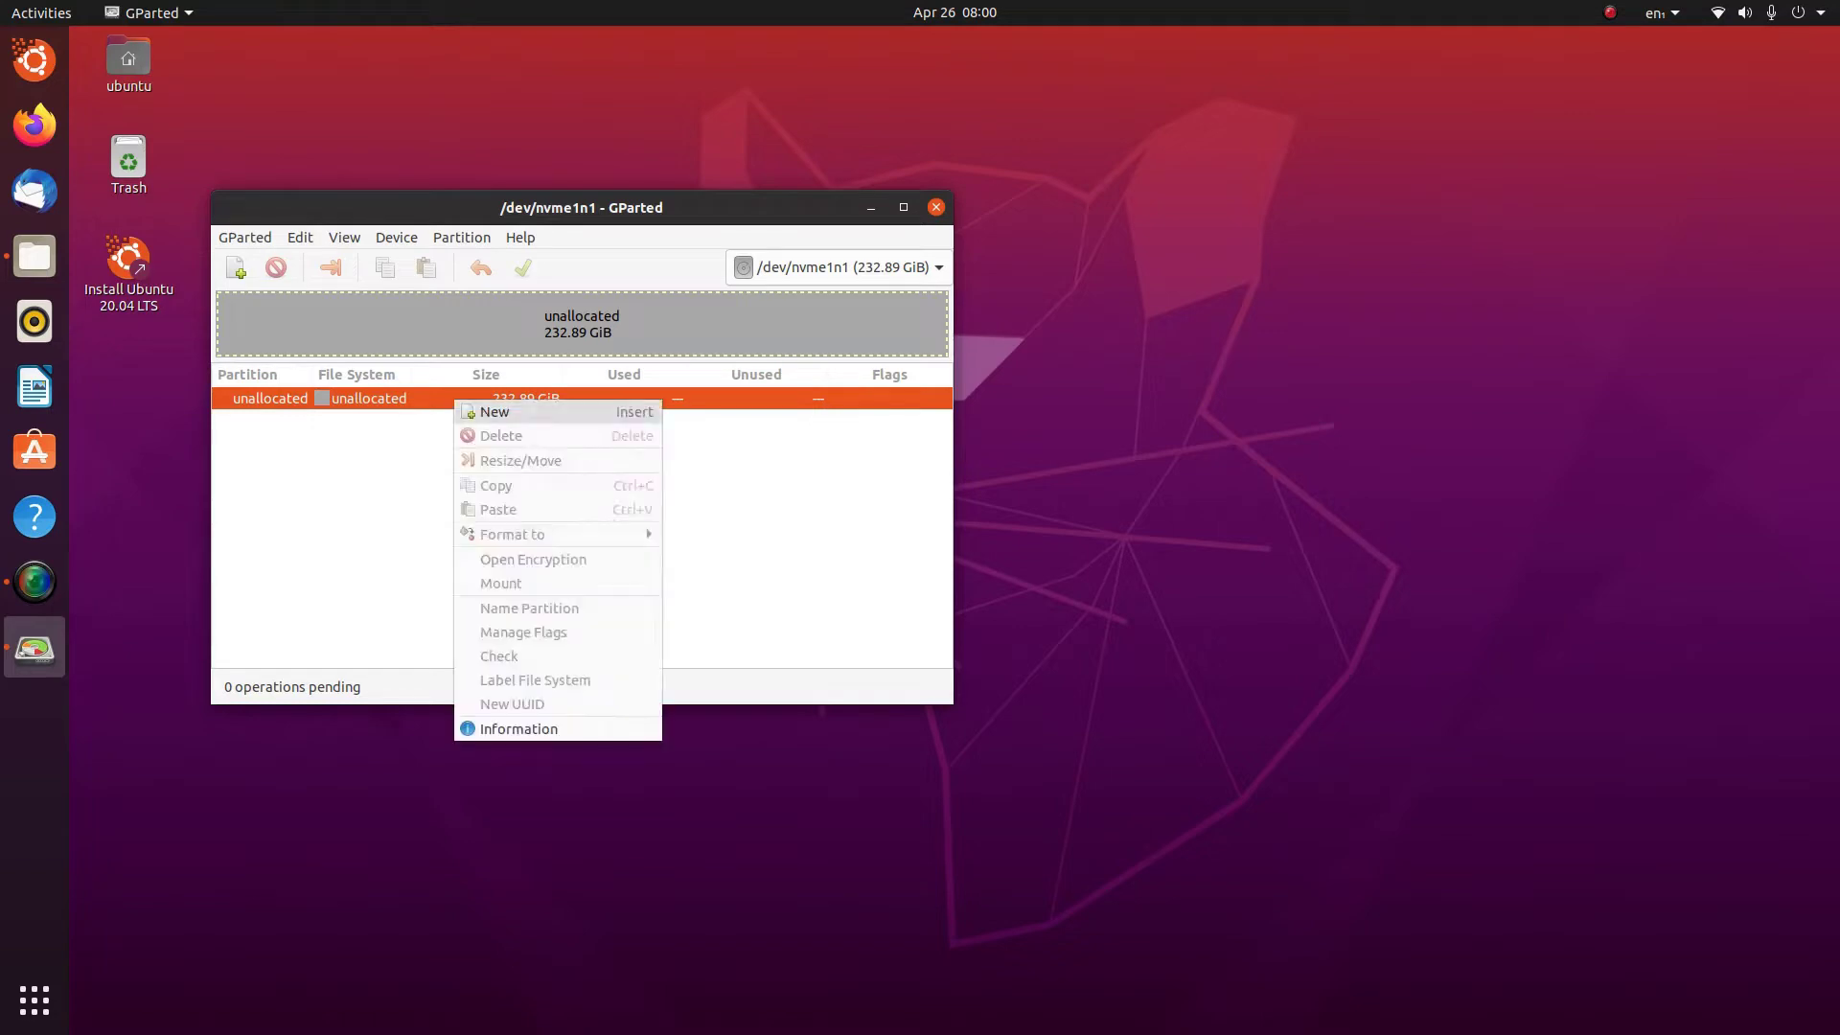
left_click(485, 408)
double_click(526, 468)
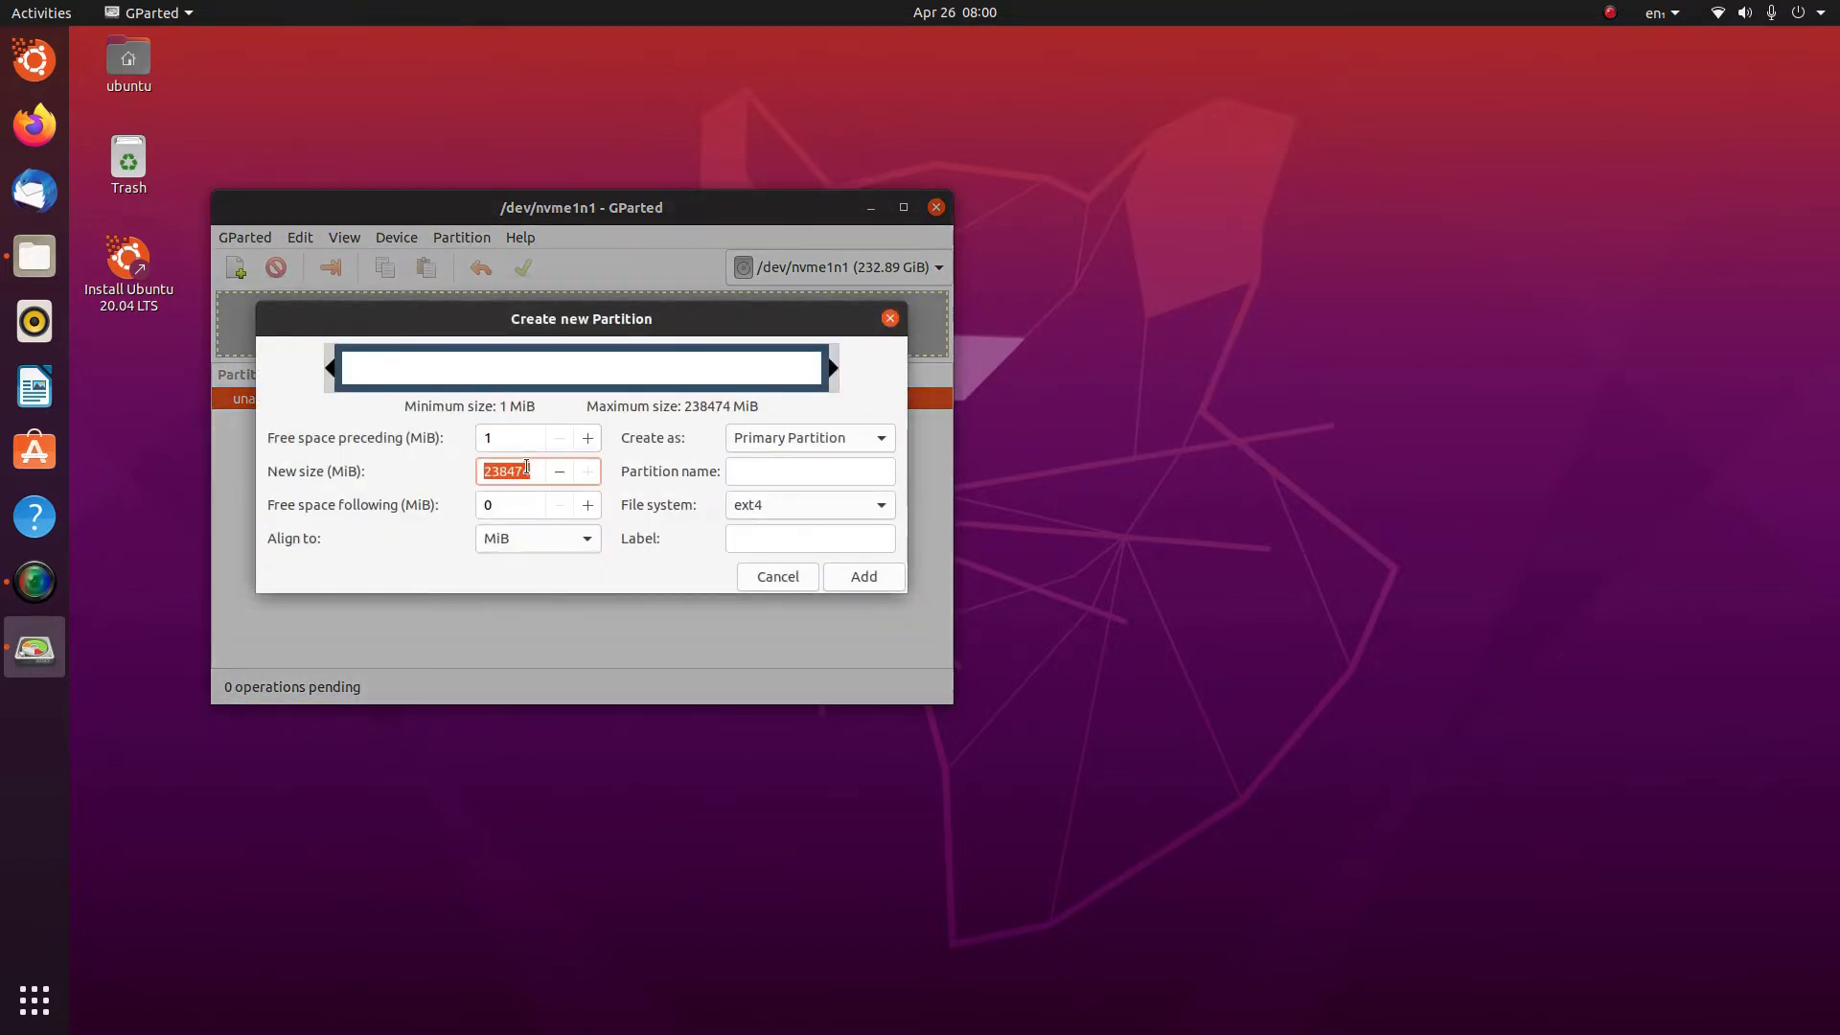
type("512")
key("Return")
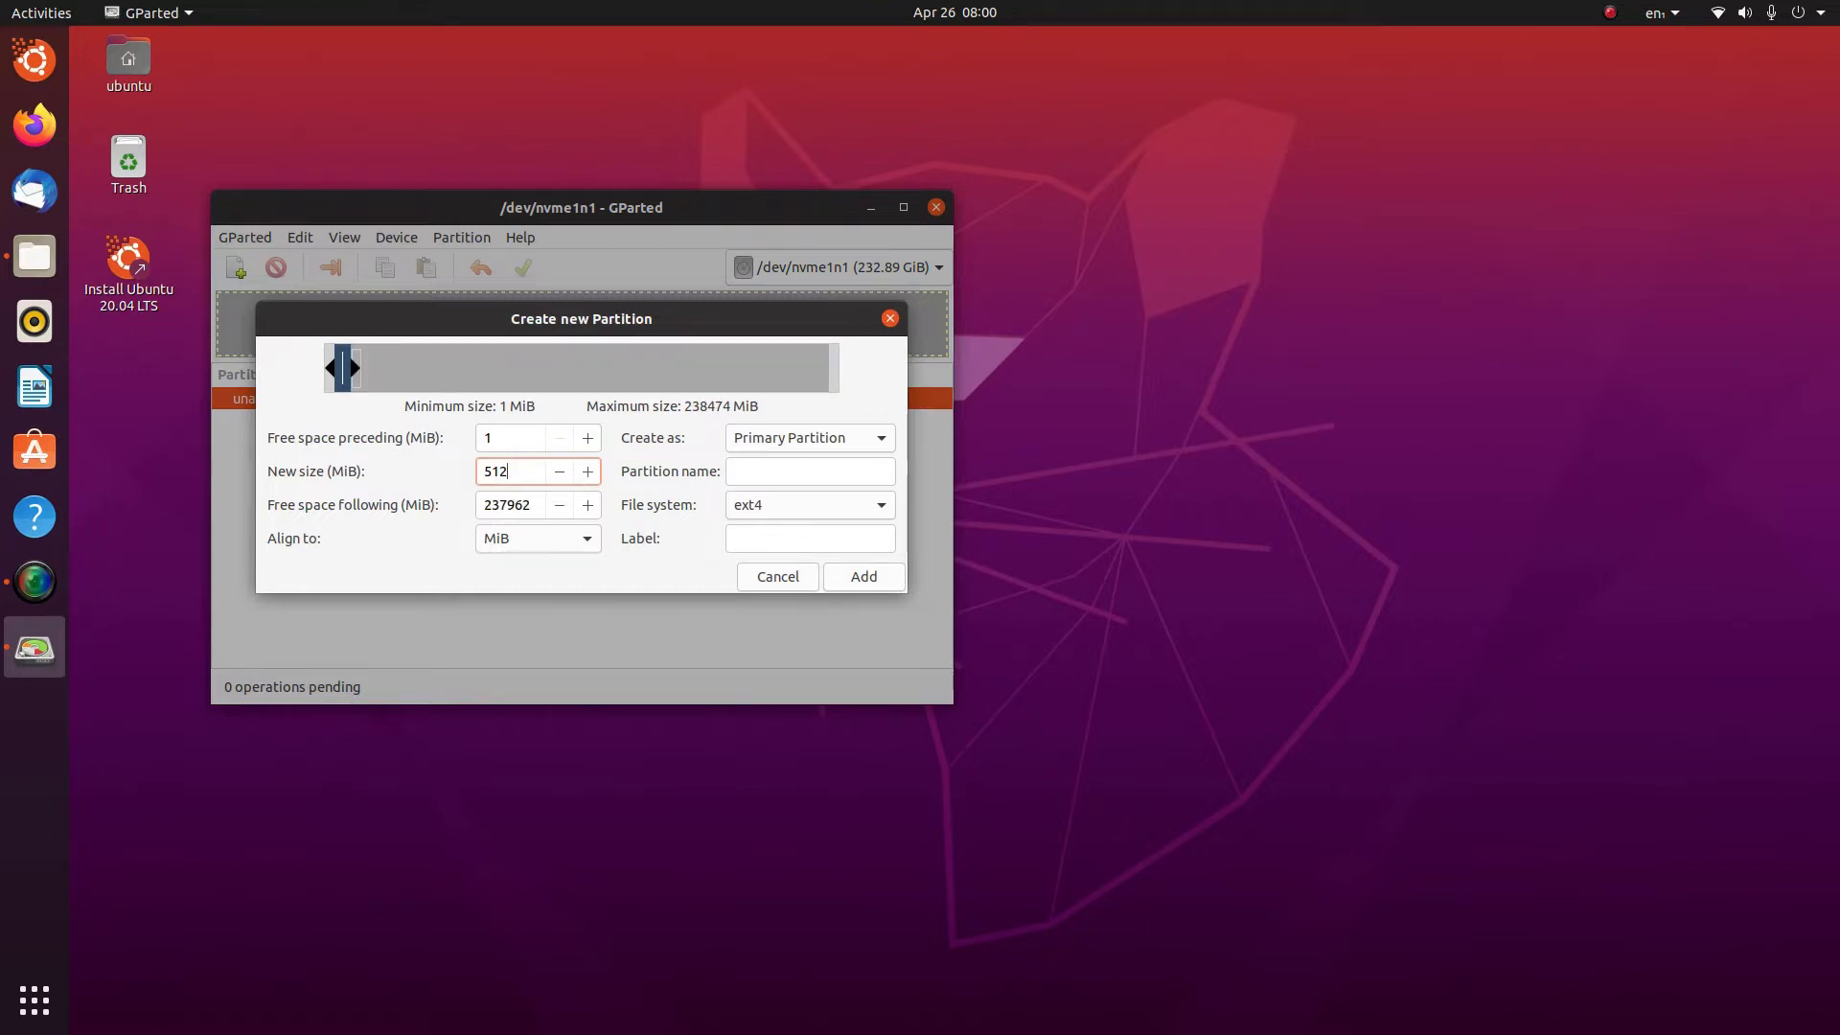
left_click(809, 505)
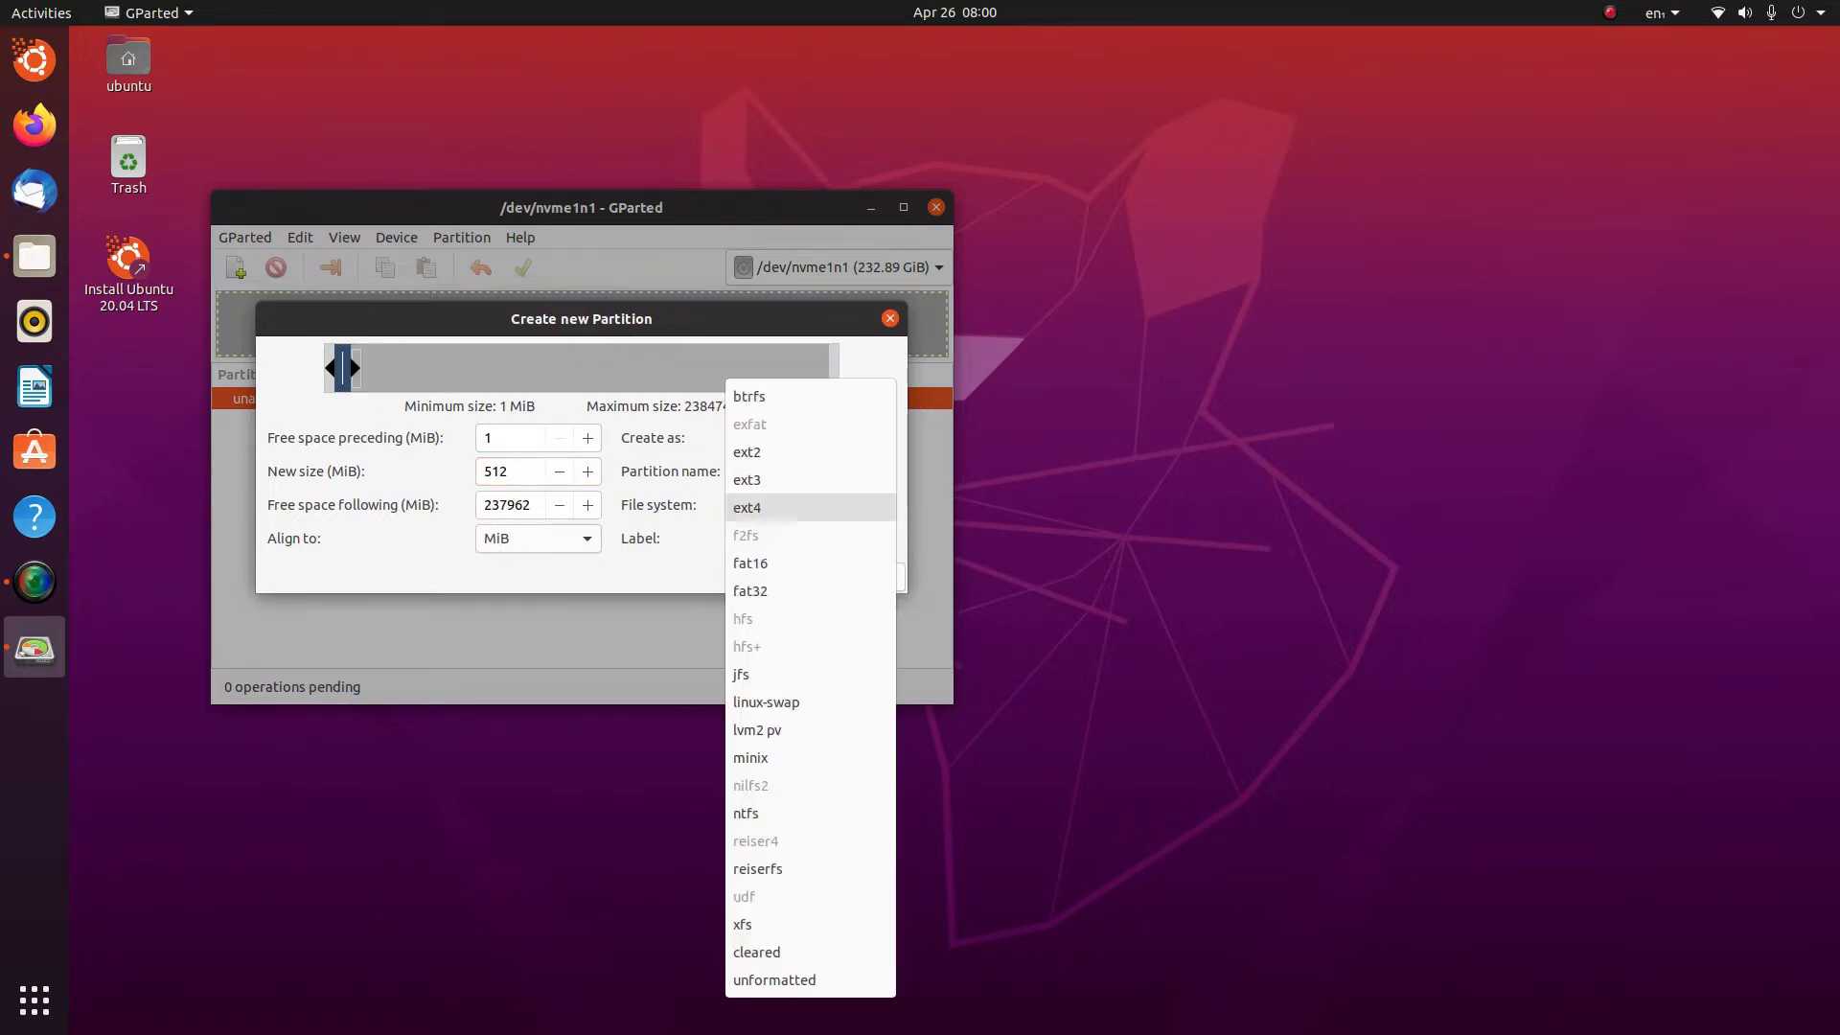
left_click(804, 591)
key("Return")
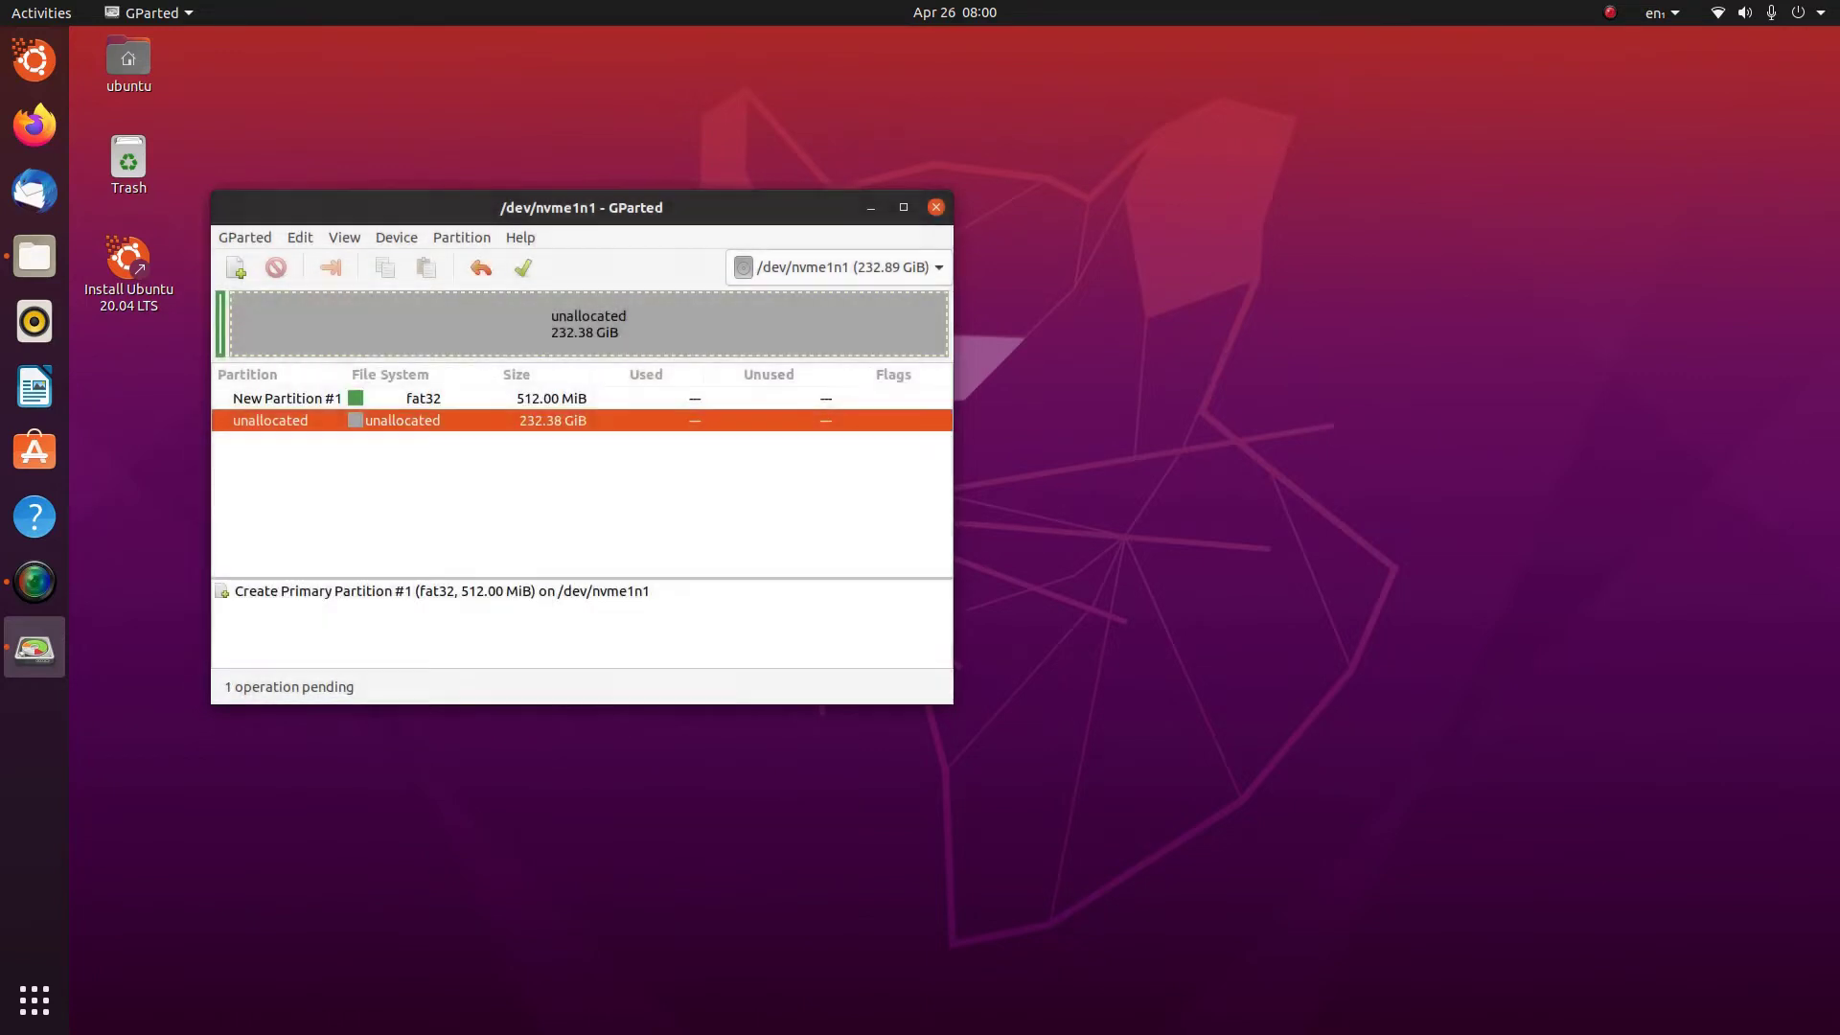
Add a 112640 MiB (110 GiB) ext4 partition after it
right_click(364, 421)
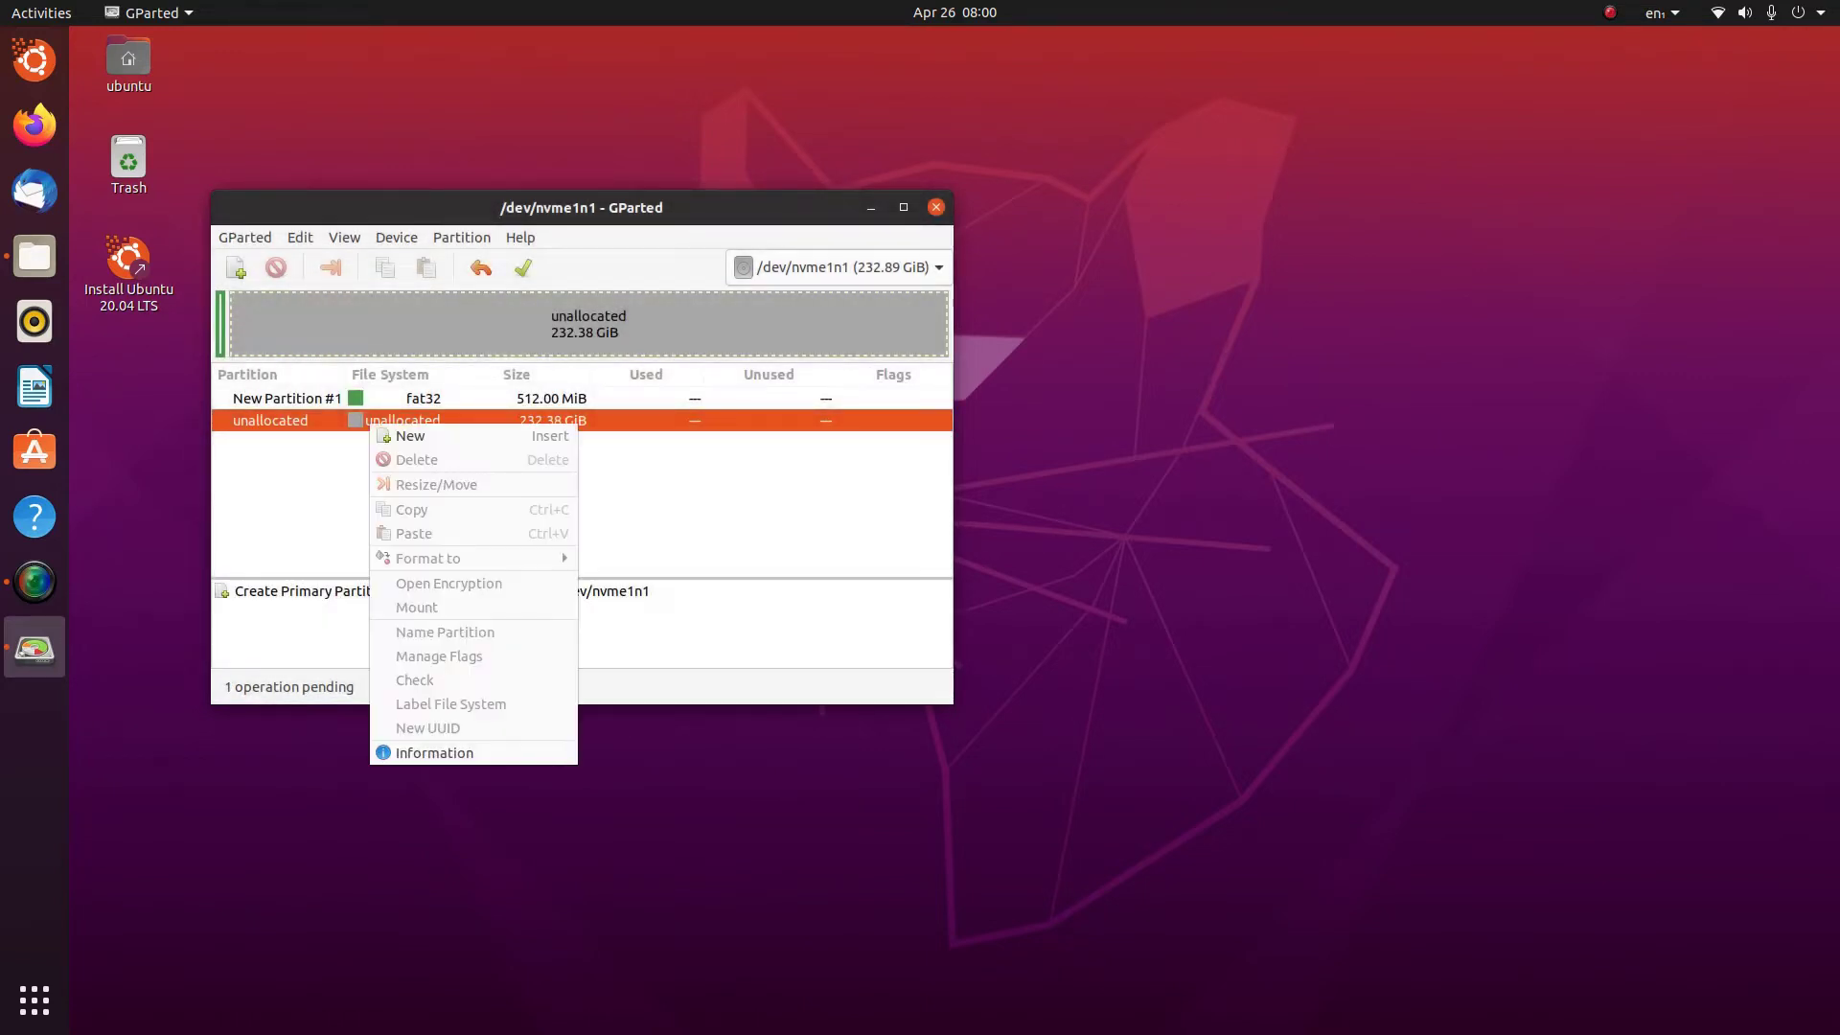
left_click(402, 427)
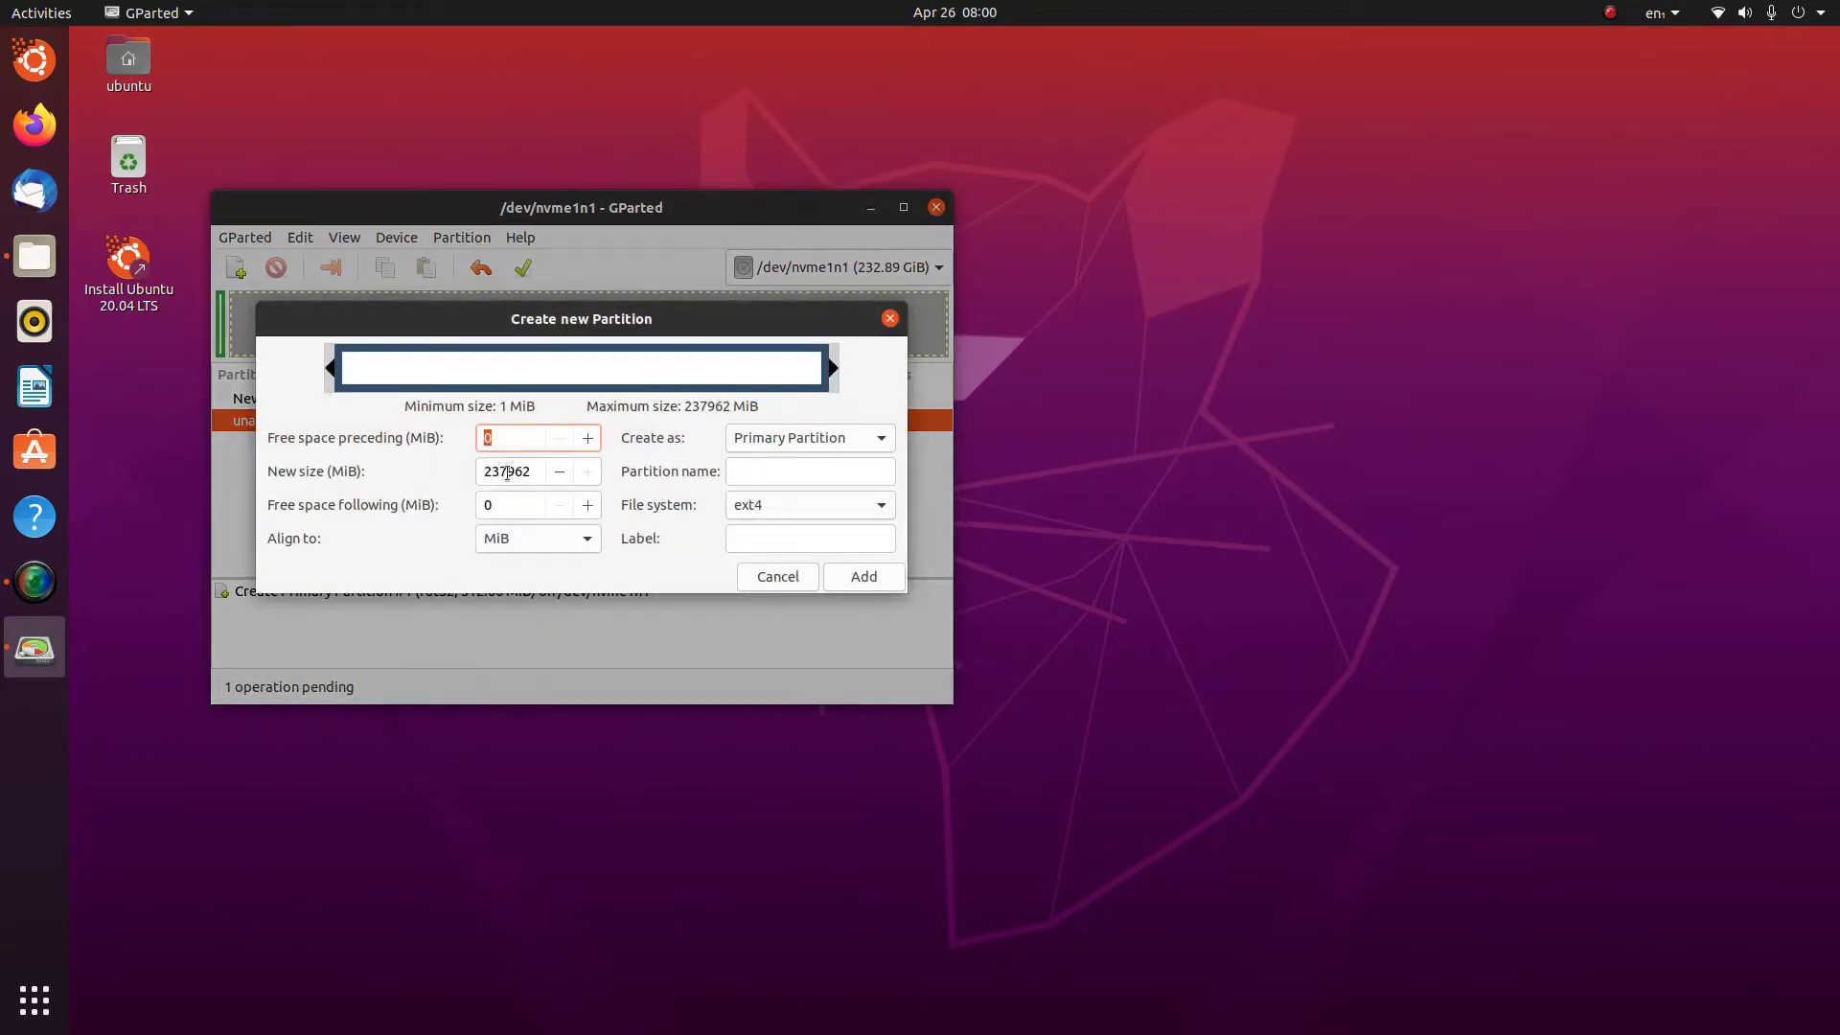
double_click(516, 483)
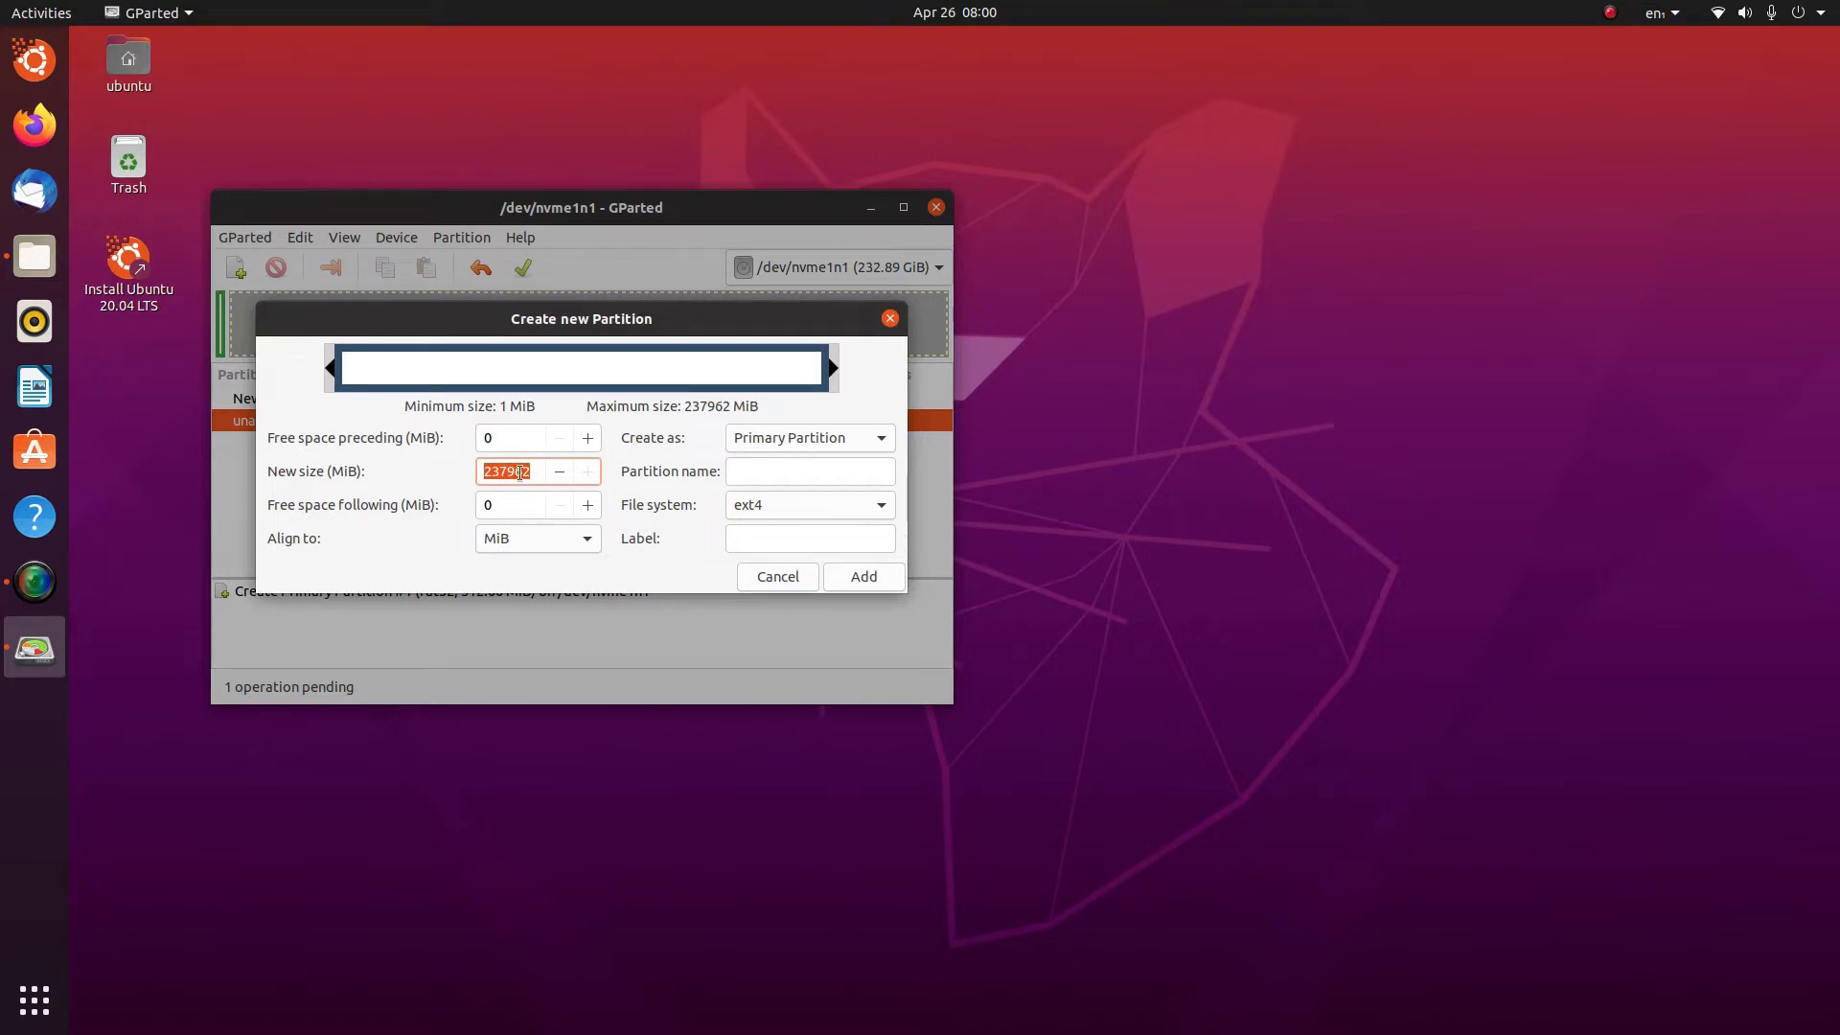
type("112640")
key("Return")
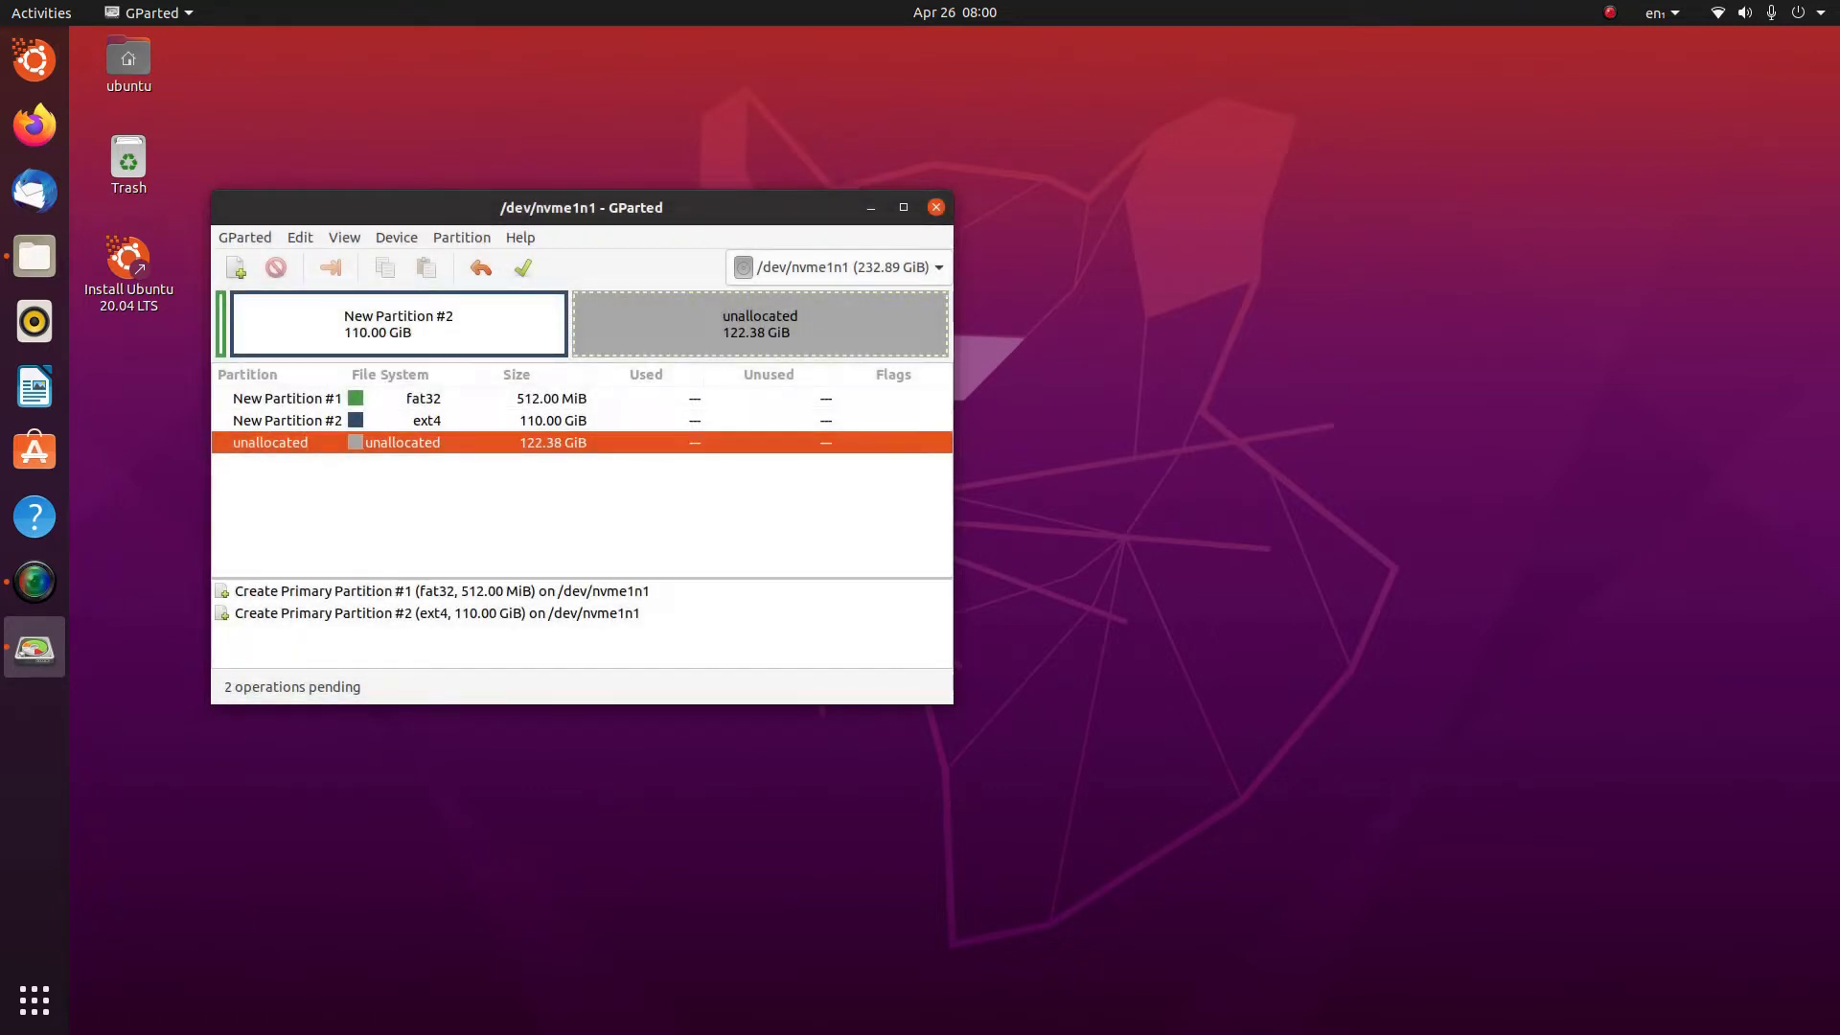
Add a third partition: 512 MiB fat32 in the remaining unallocated space
right_click(393, 445)
left_click(422, 458)
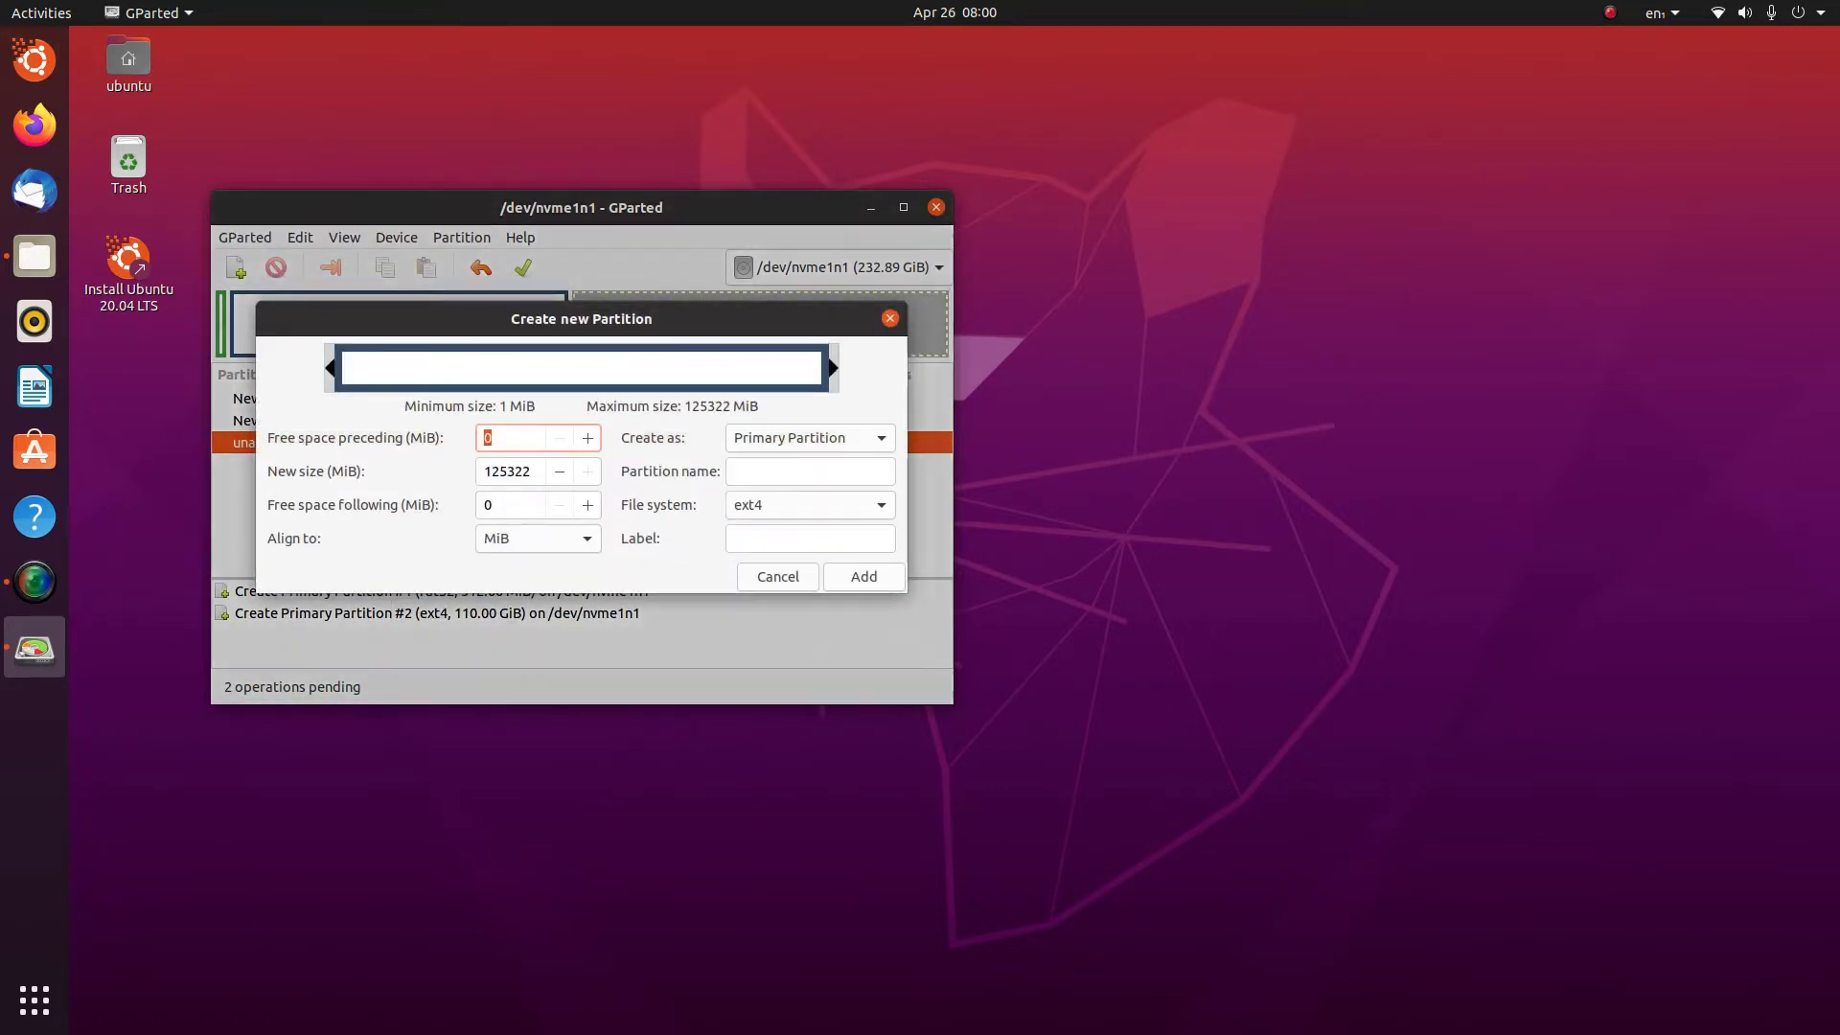
double_click(525, 471)
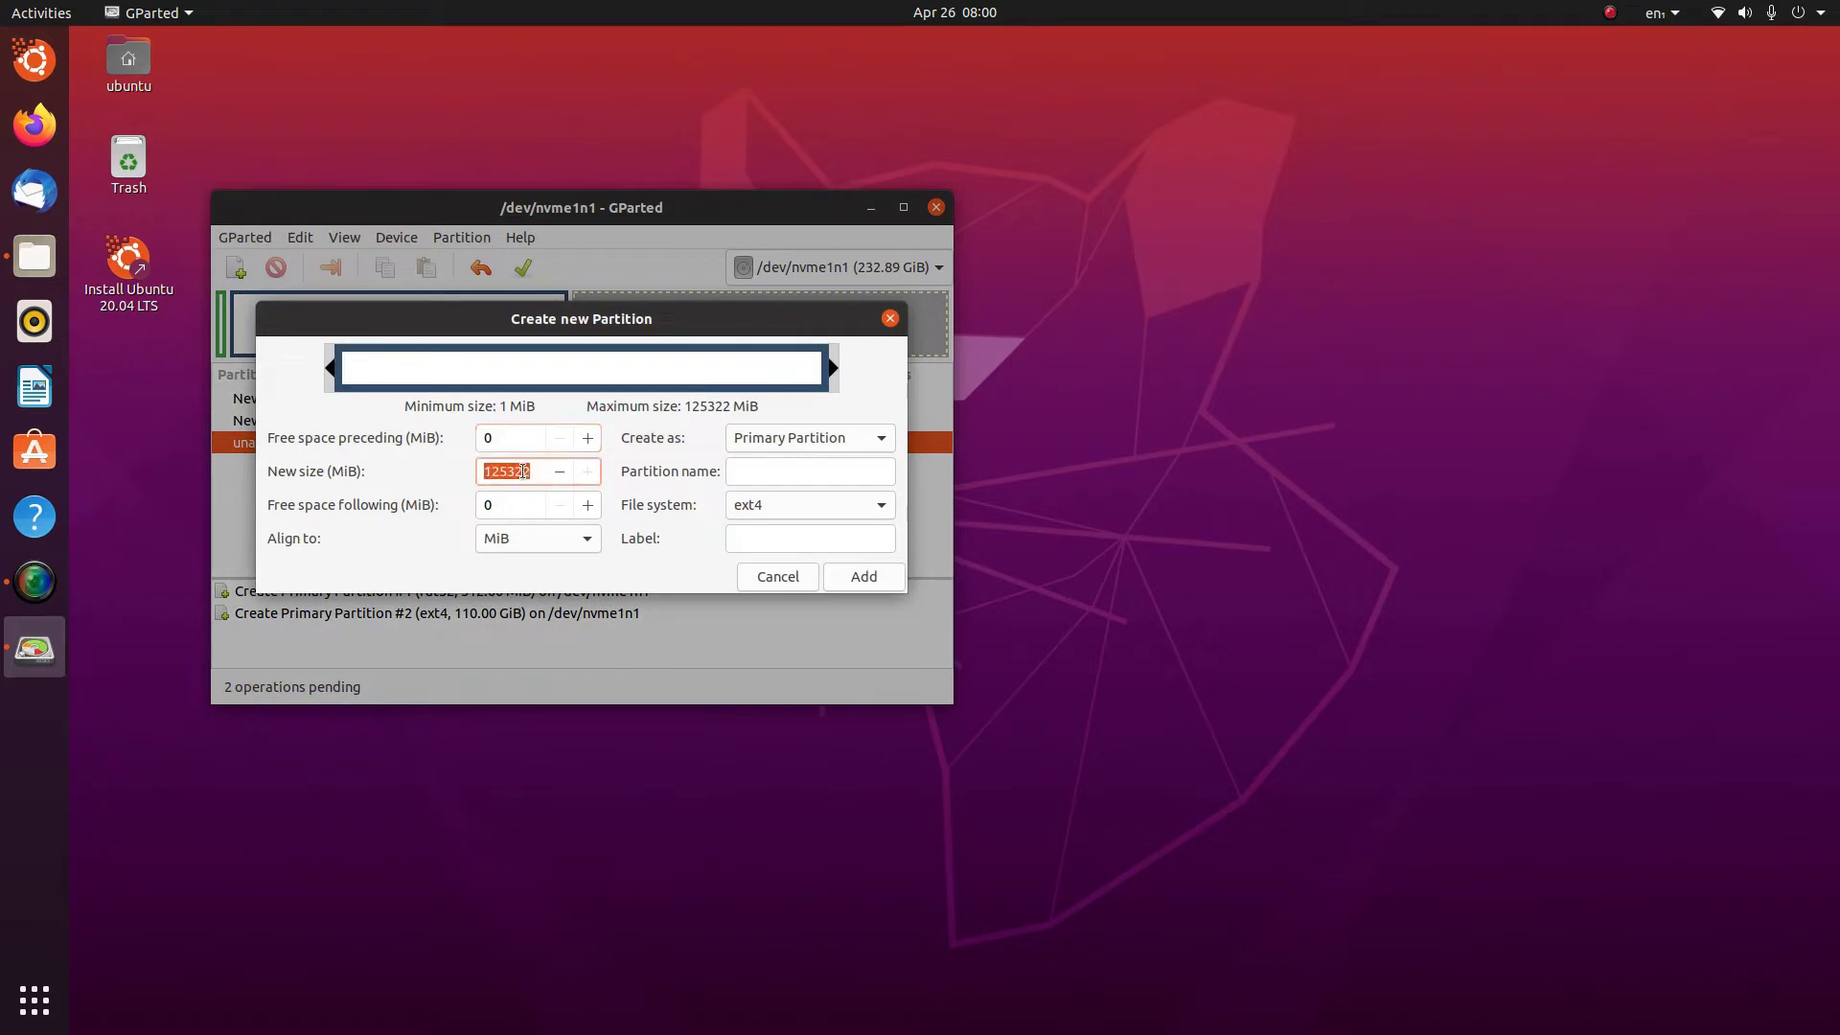
type("512")
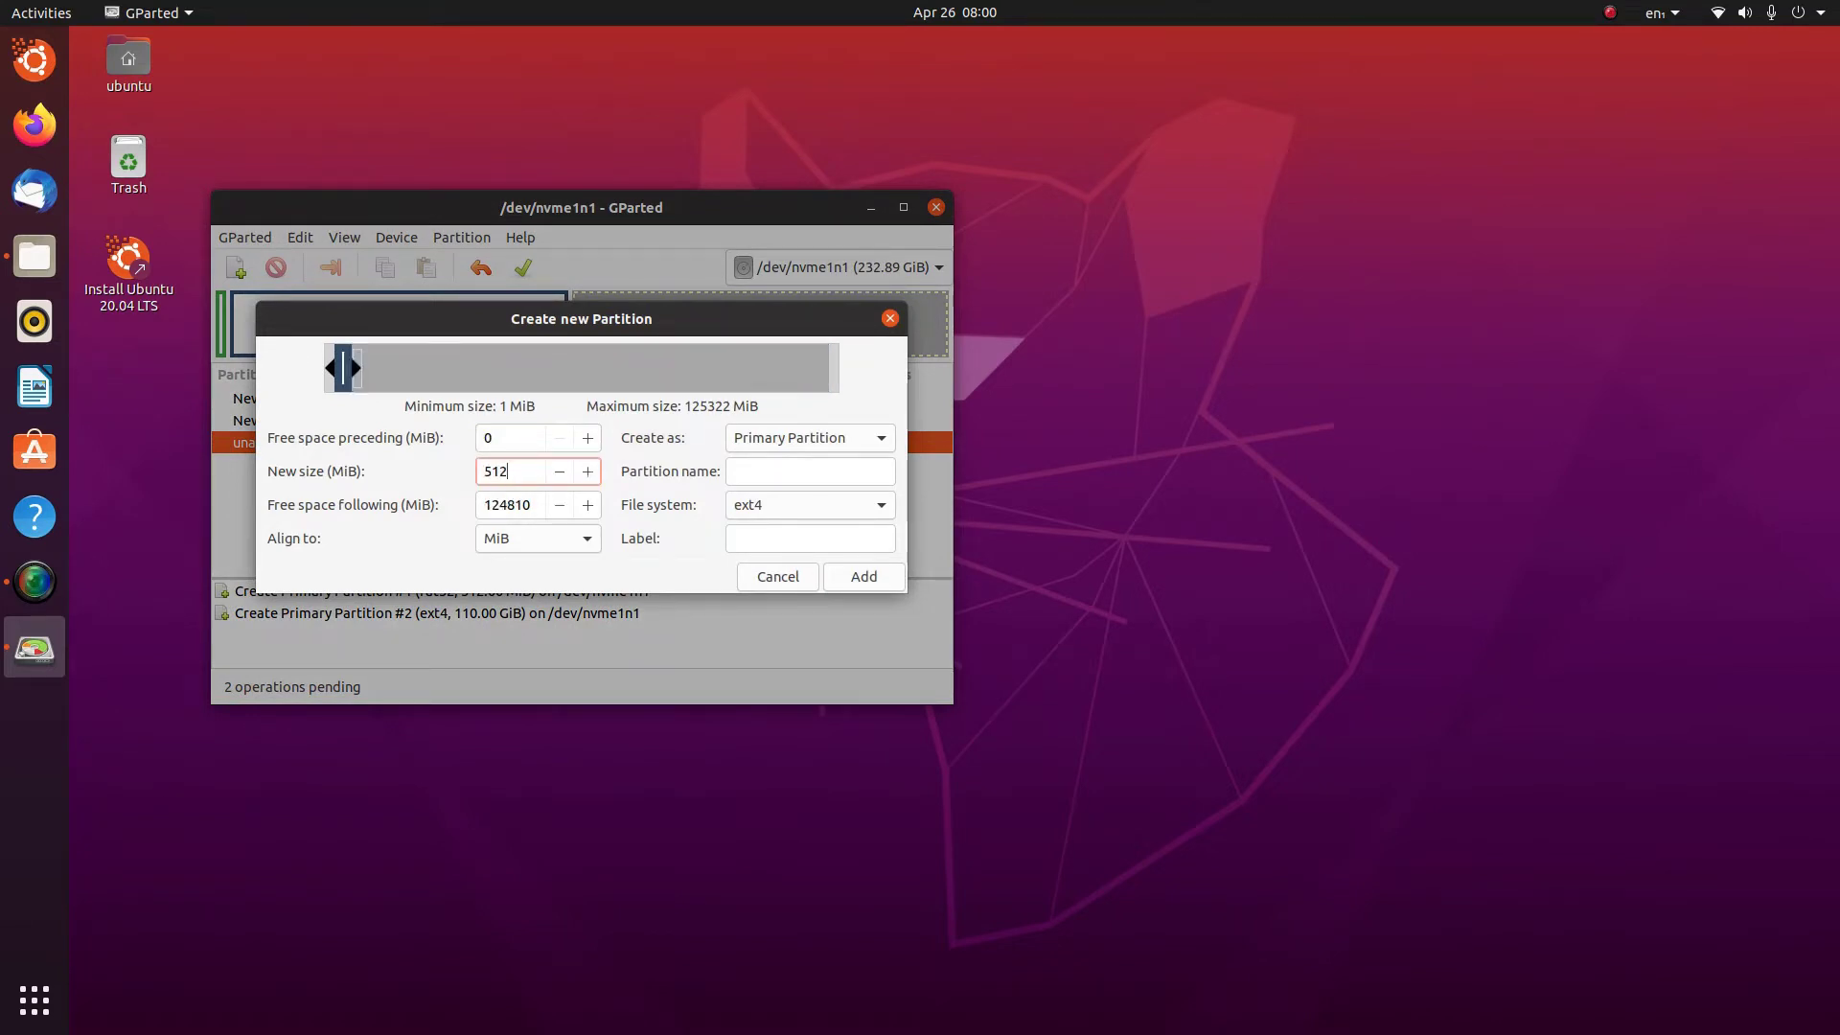
left_click(810, 505)
left_click(805, 592)
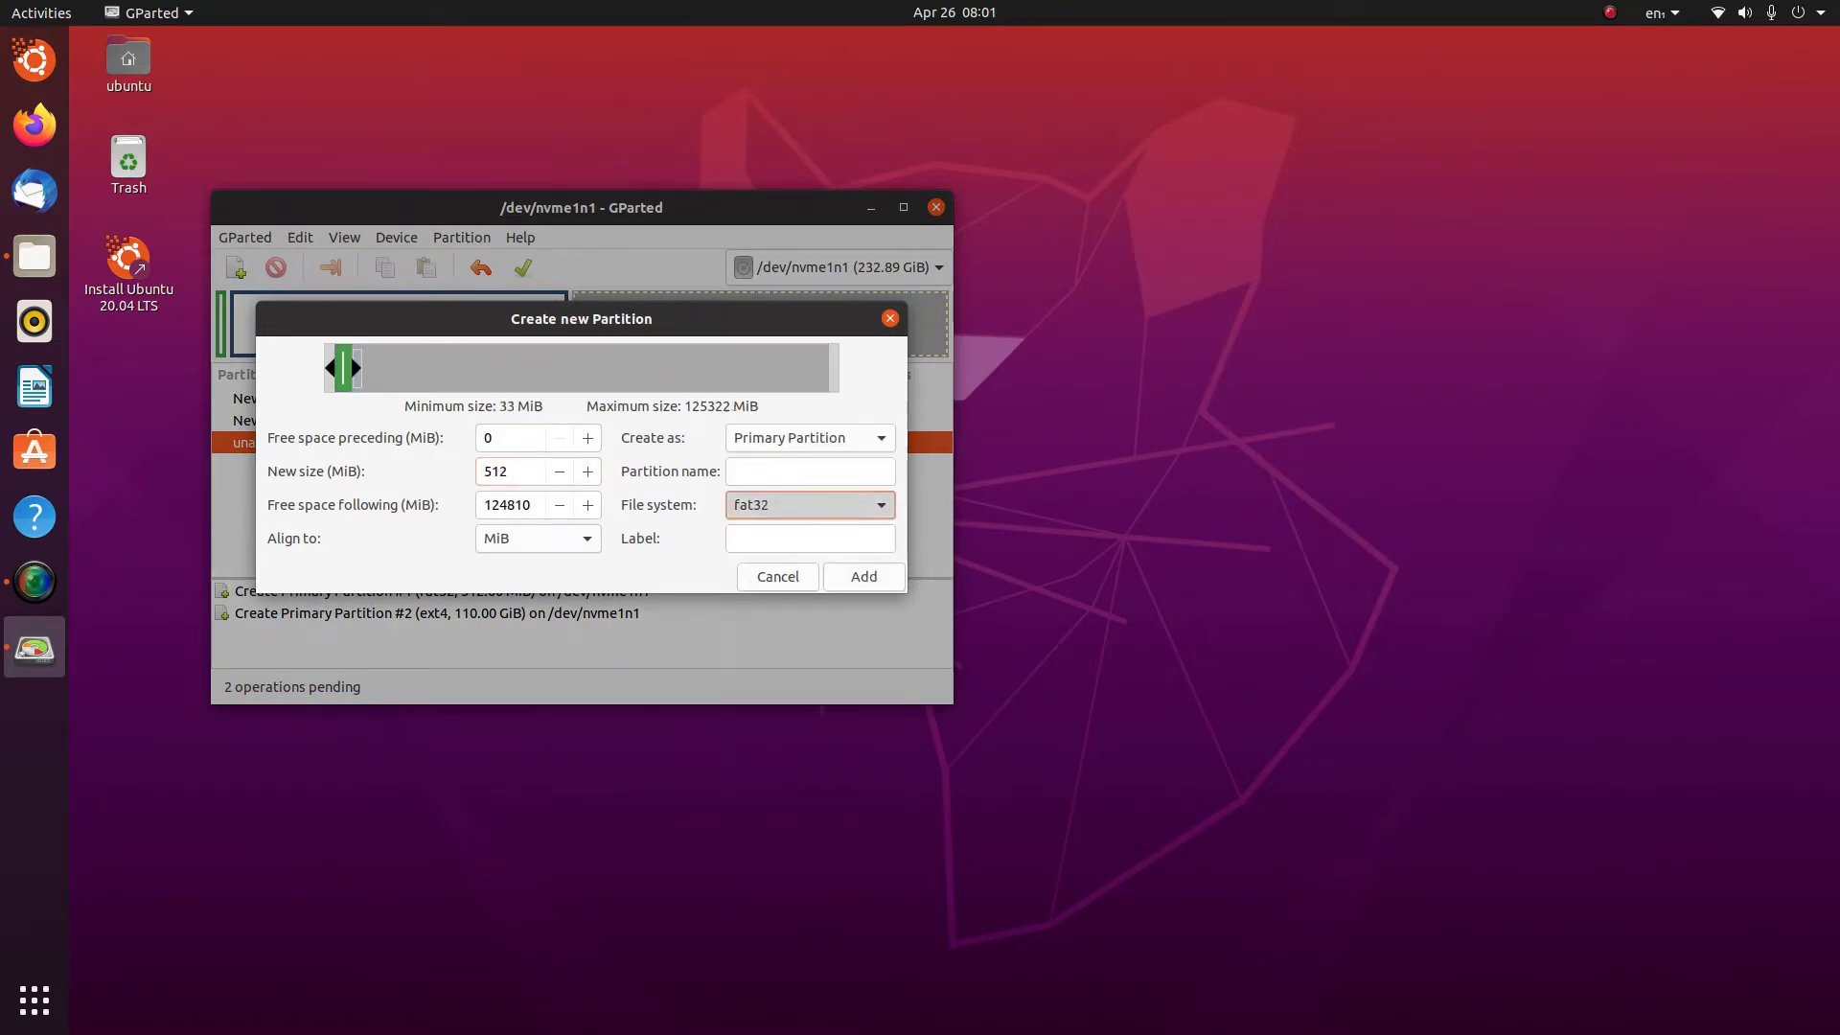
key("Return")
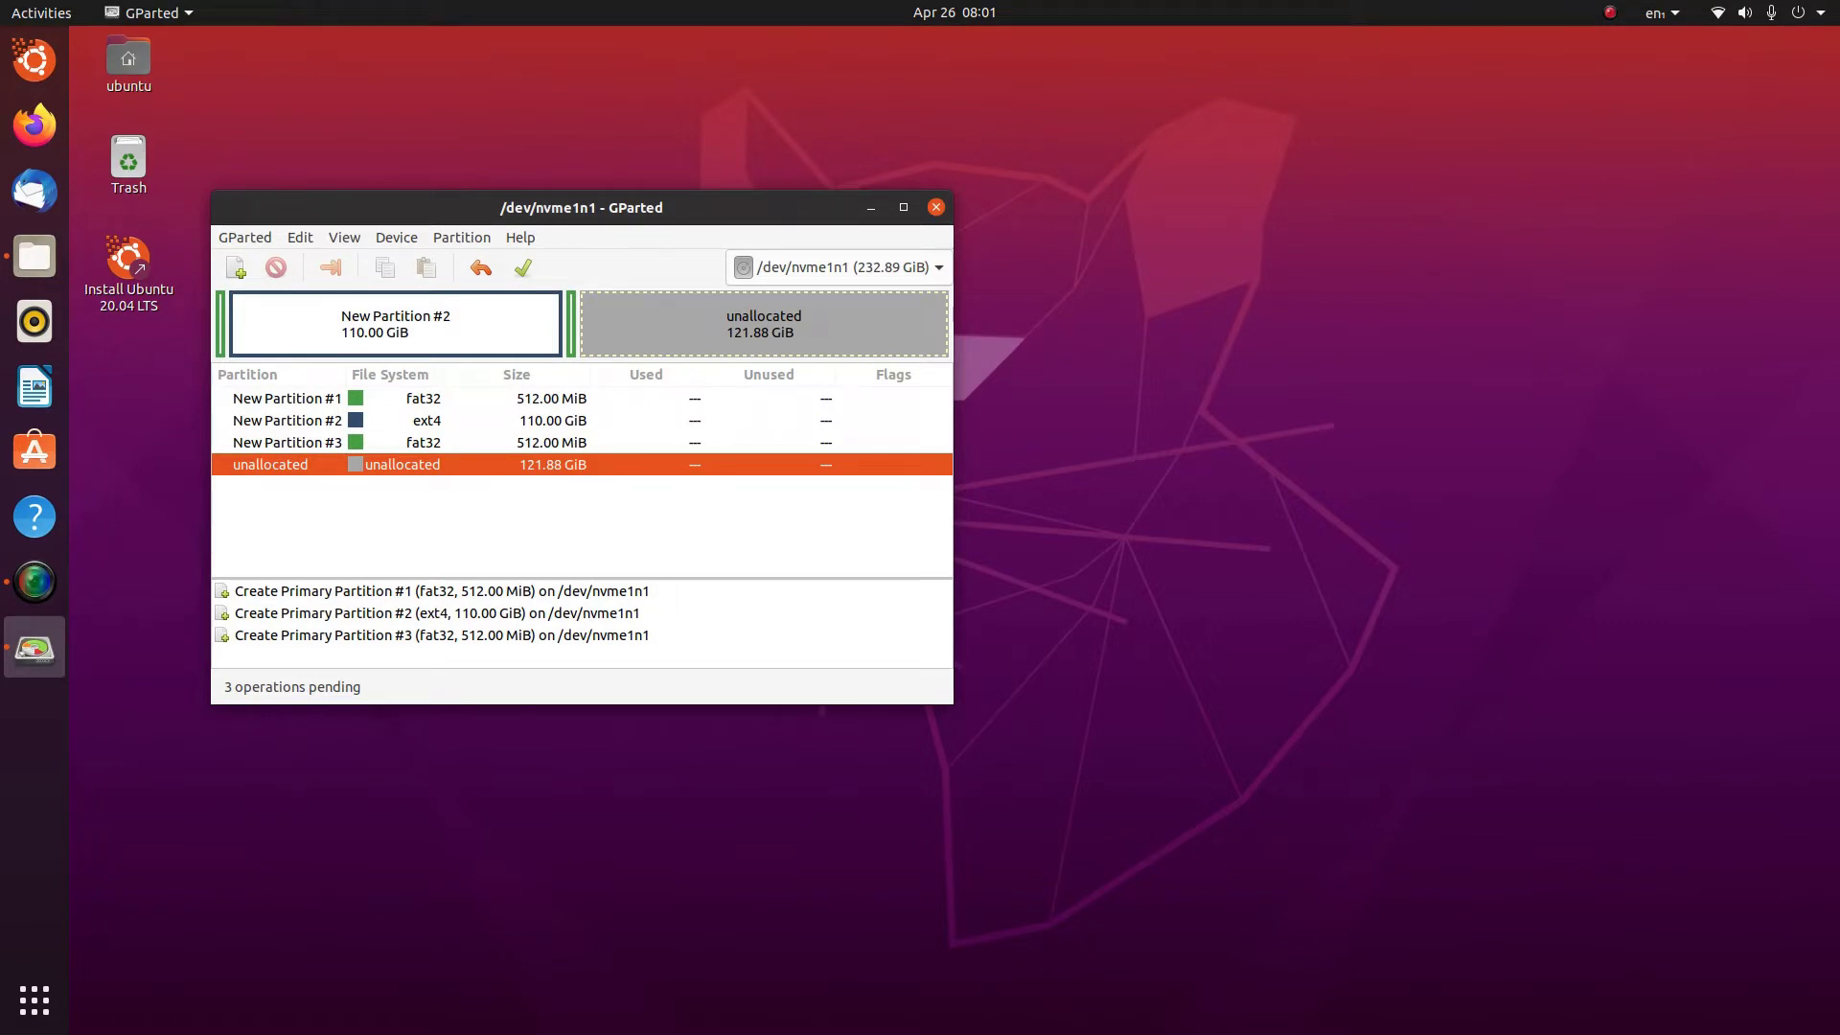
Add a fourth partition of 119808 MiB (117 GiB) as ext4
right_click(417, 466)
left_click(449, 476)
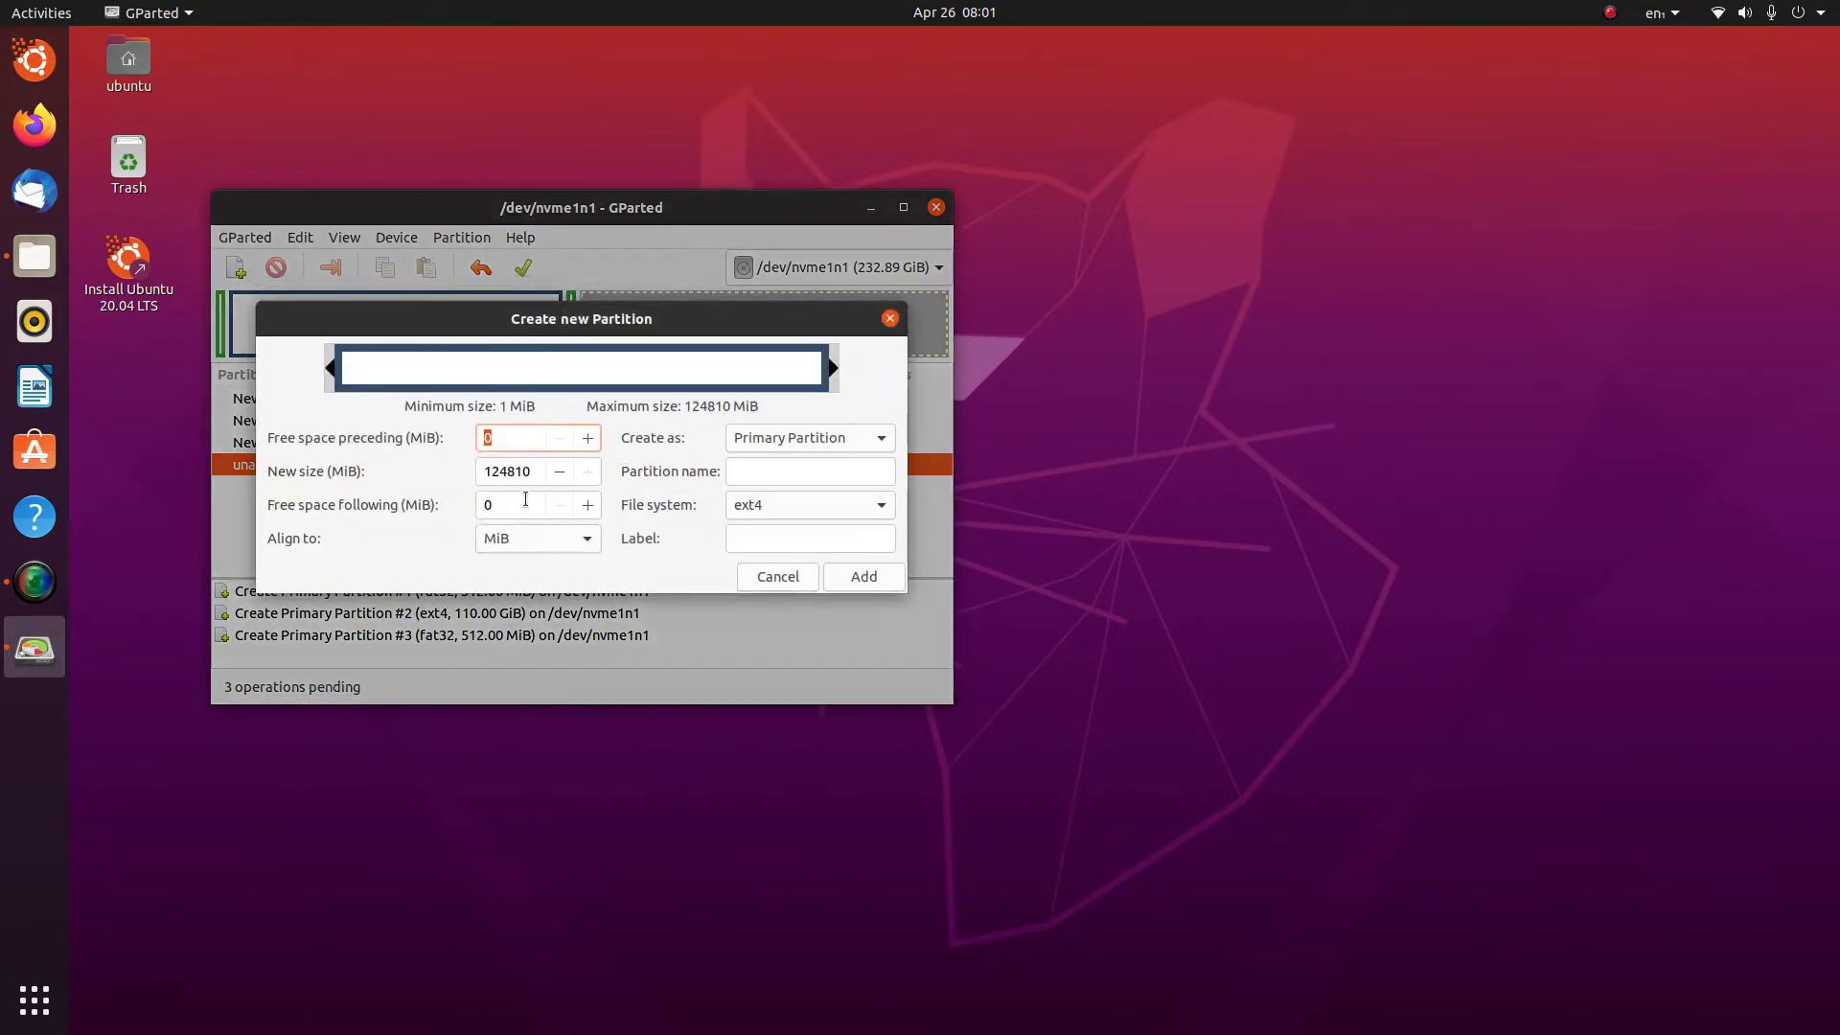
double_click(527, 471)
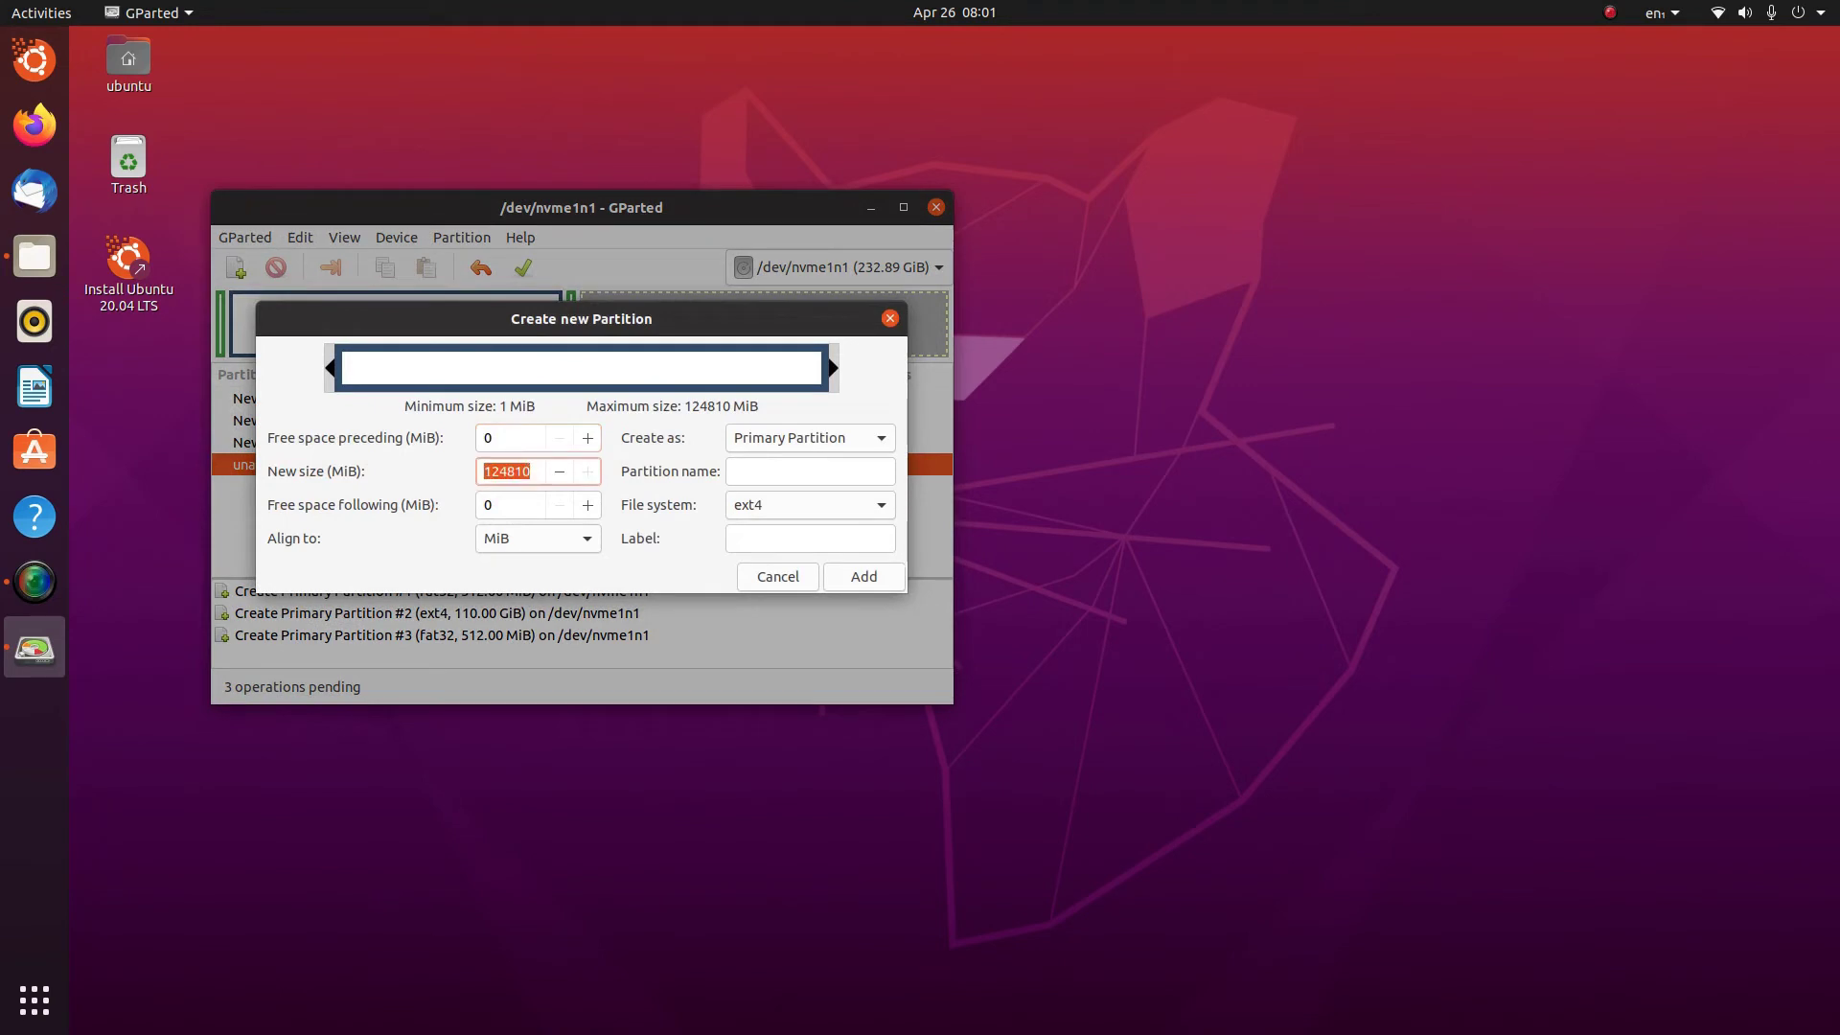
type("119808")
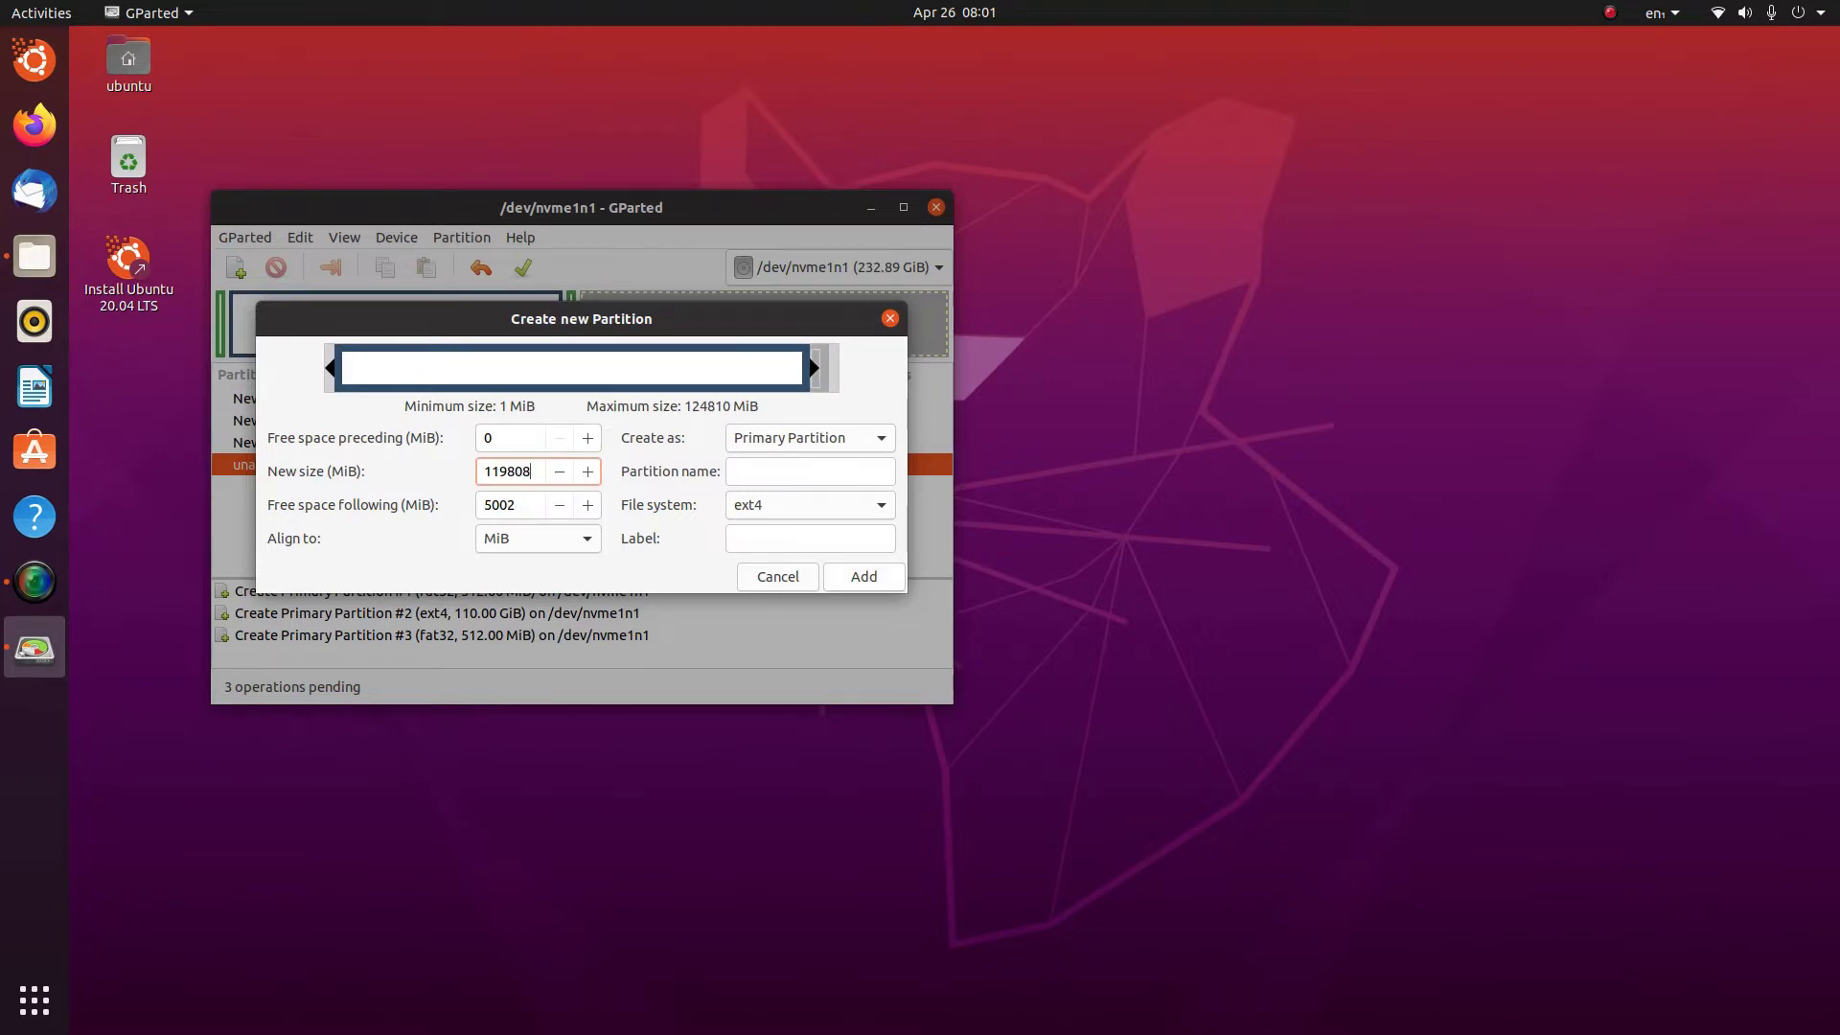
key("Return")
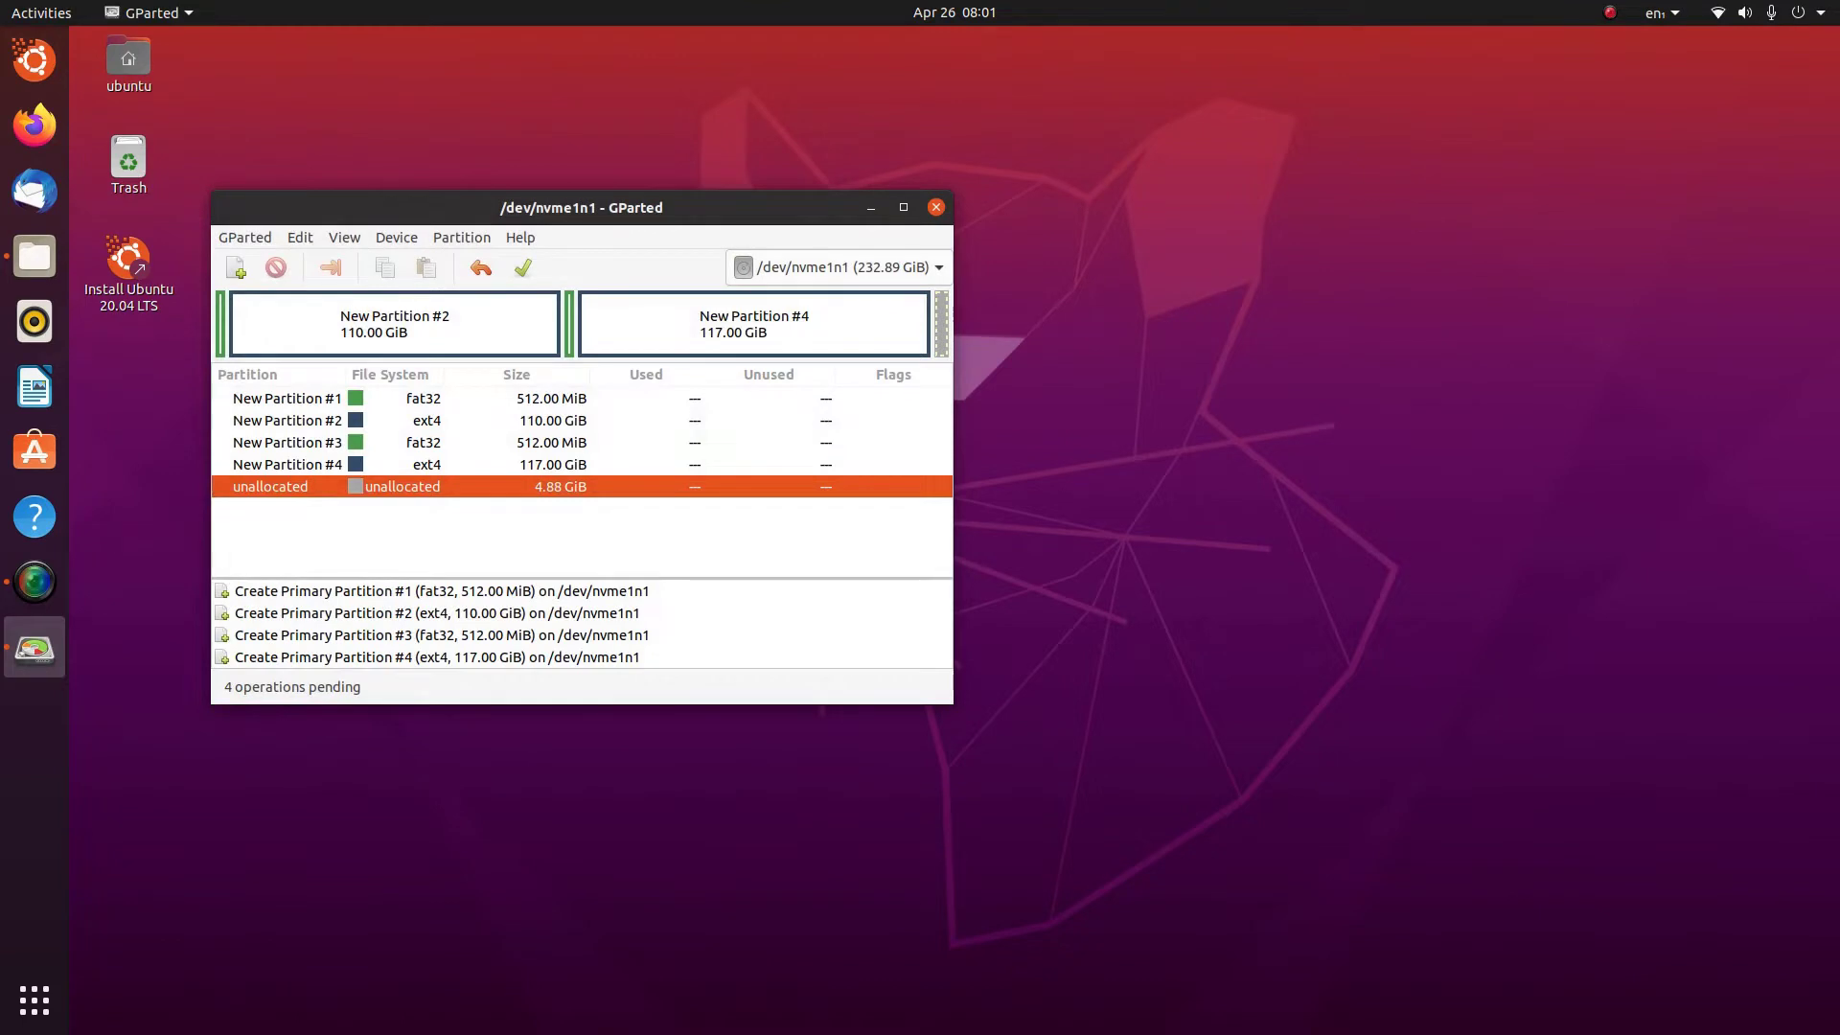
Undo the 117 GiB partition and recreate it as a 122880 MiB (120 GiB) ext4 partition
key("ctrl+z")
key("Insert")
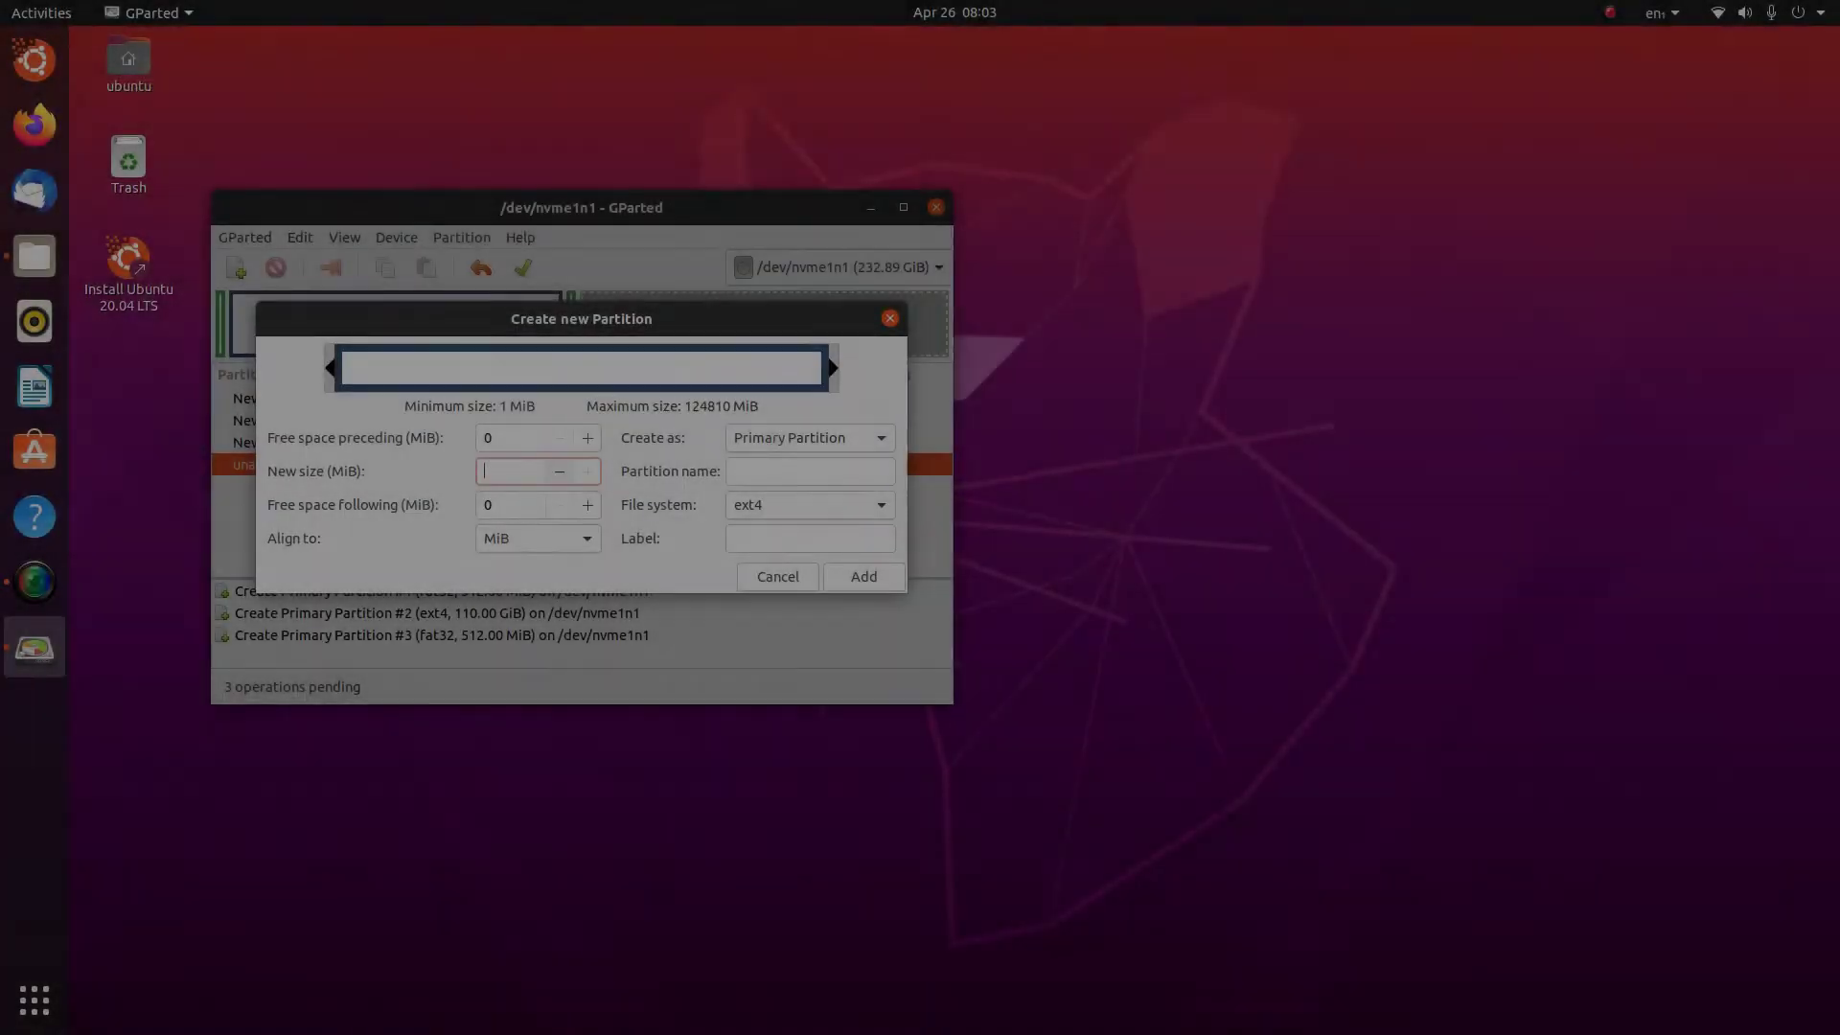
type("122880")
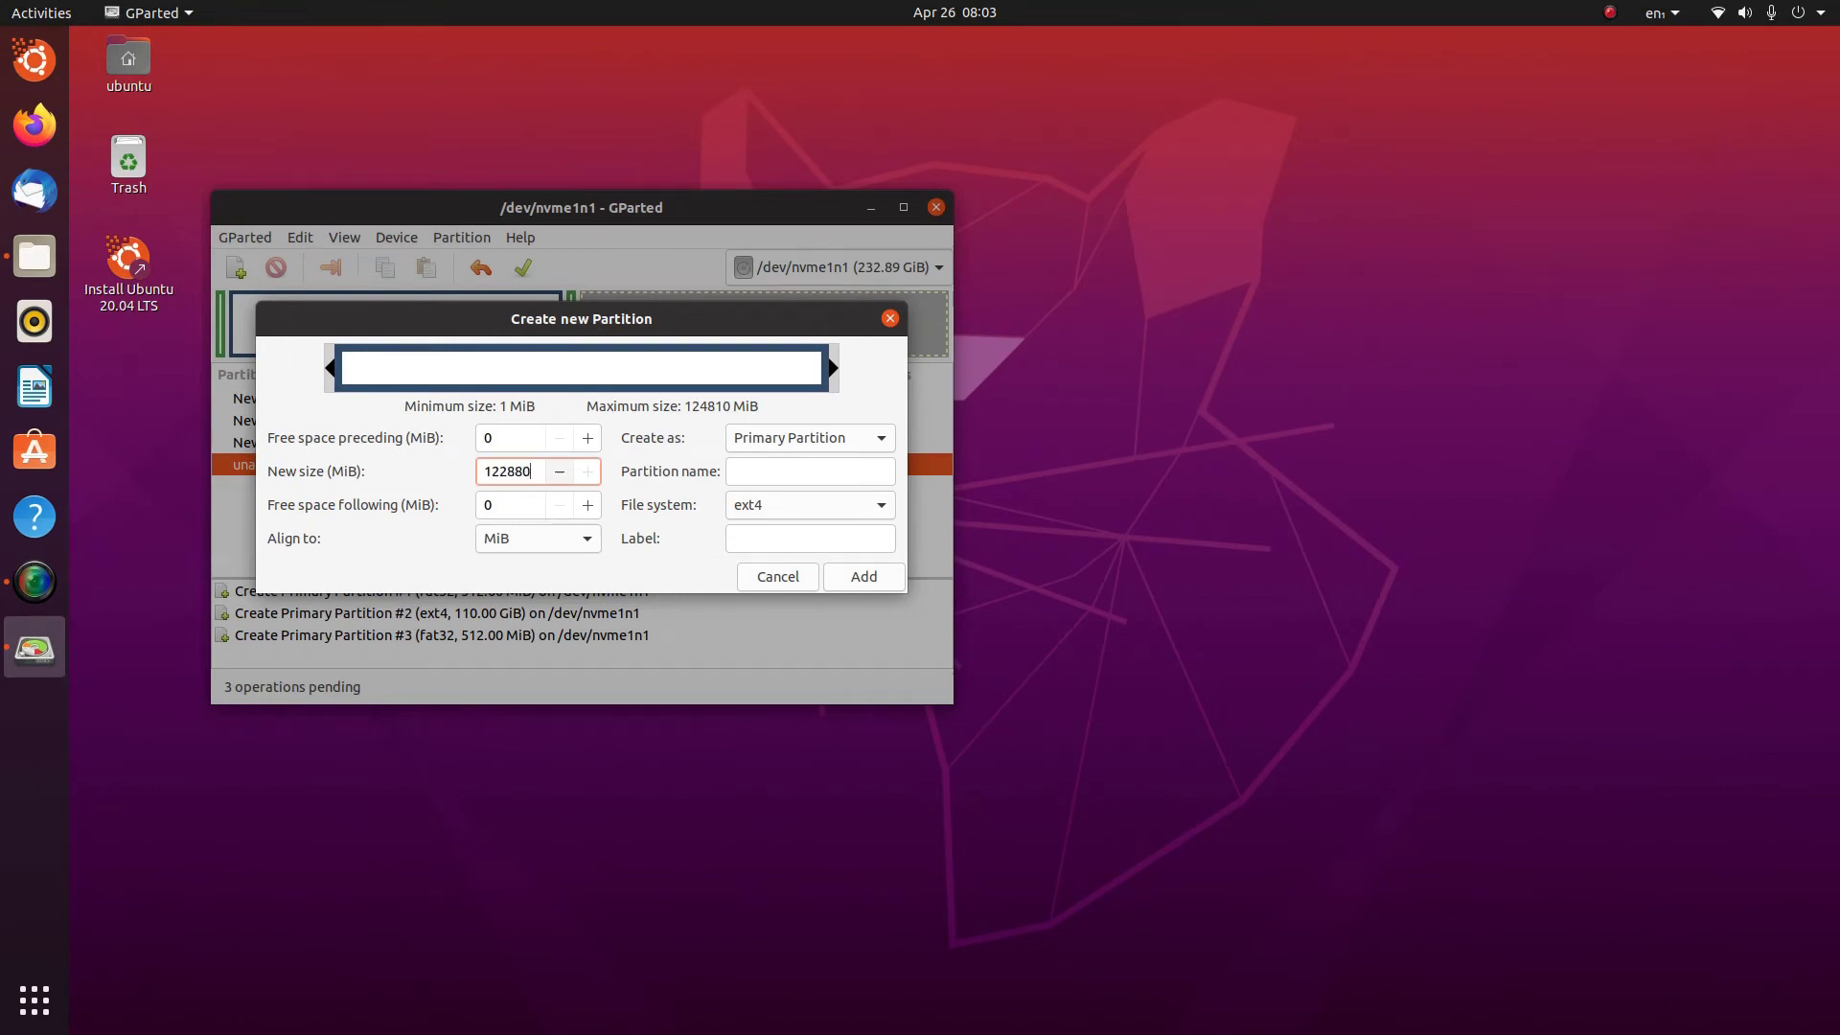
key("Return")
left_click(867, 576)
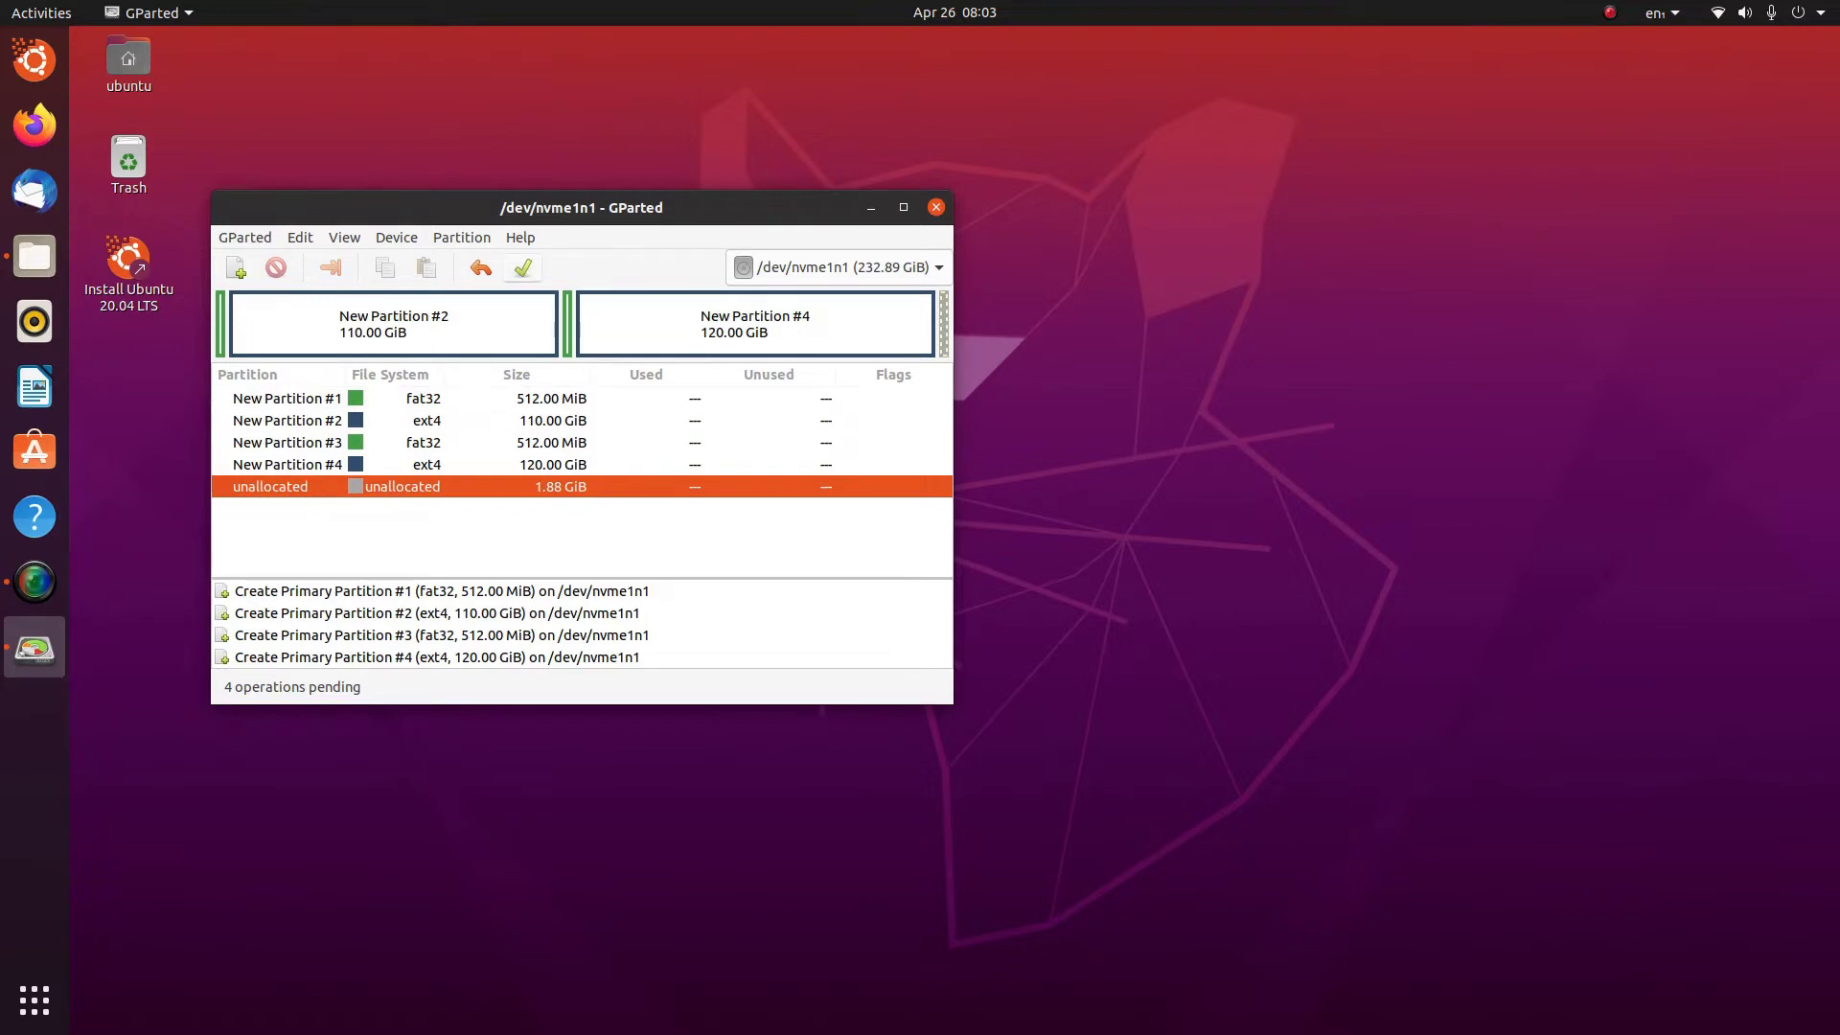
Write the four partitions to disk and set boot, esp flags on nvme1n1p1
key("ctrl+Return")
key("Return")
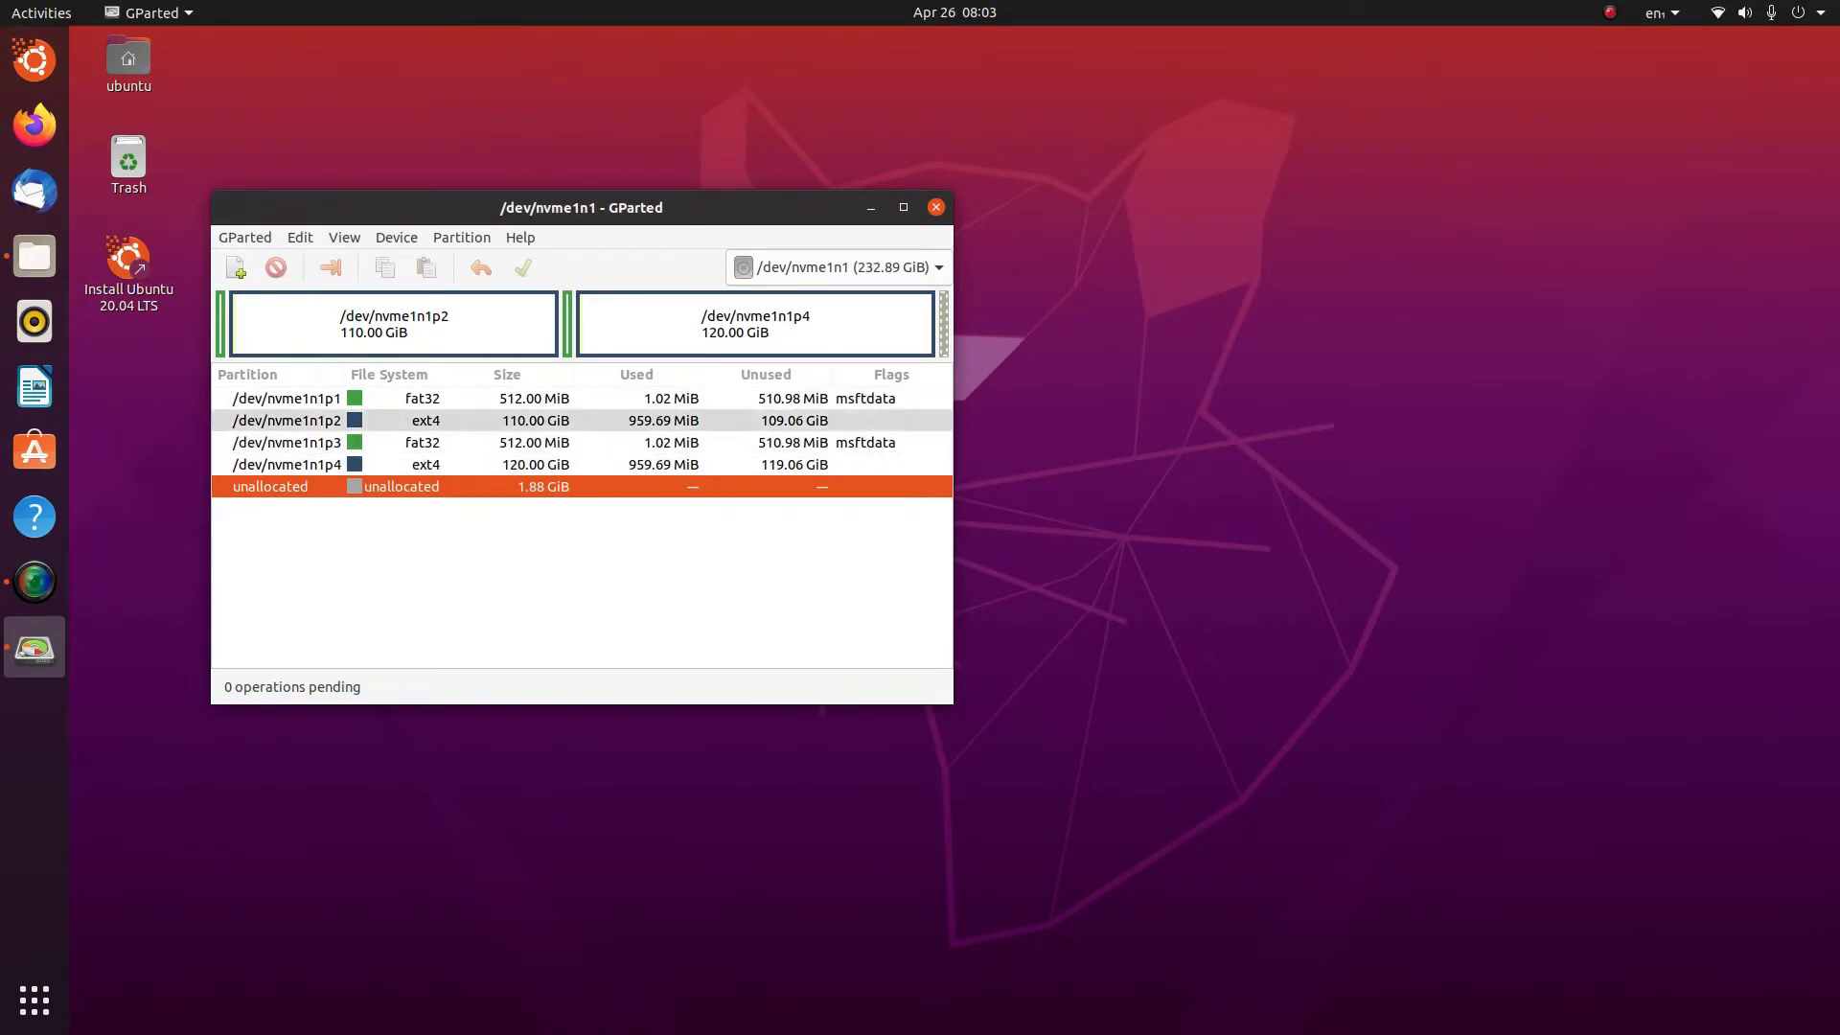
right_click(415, 402)
left_click(484, 640)
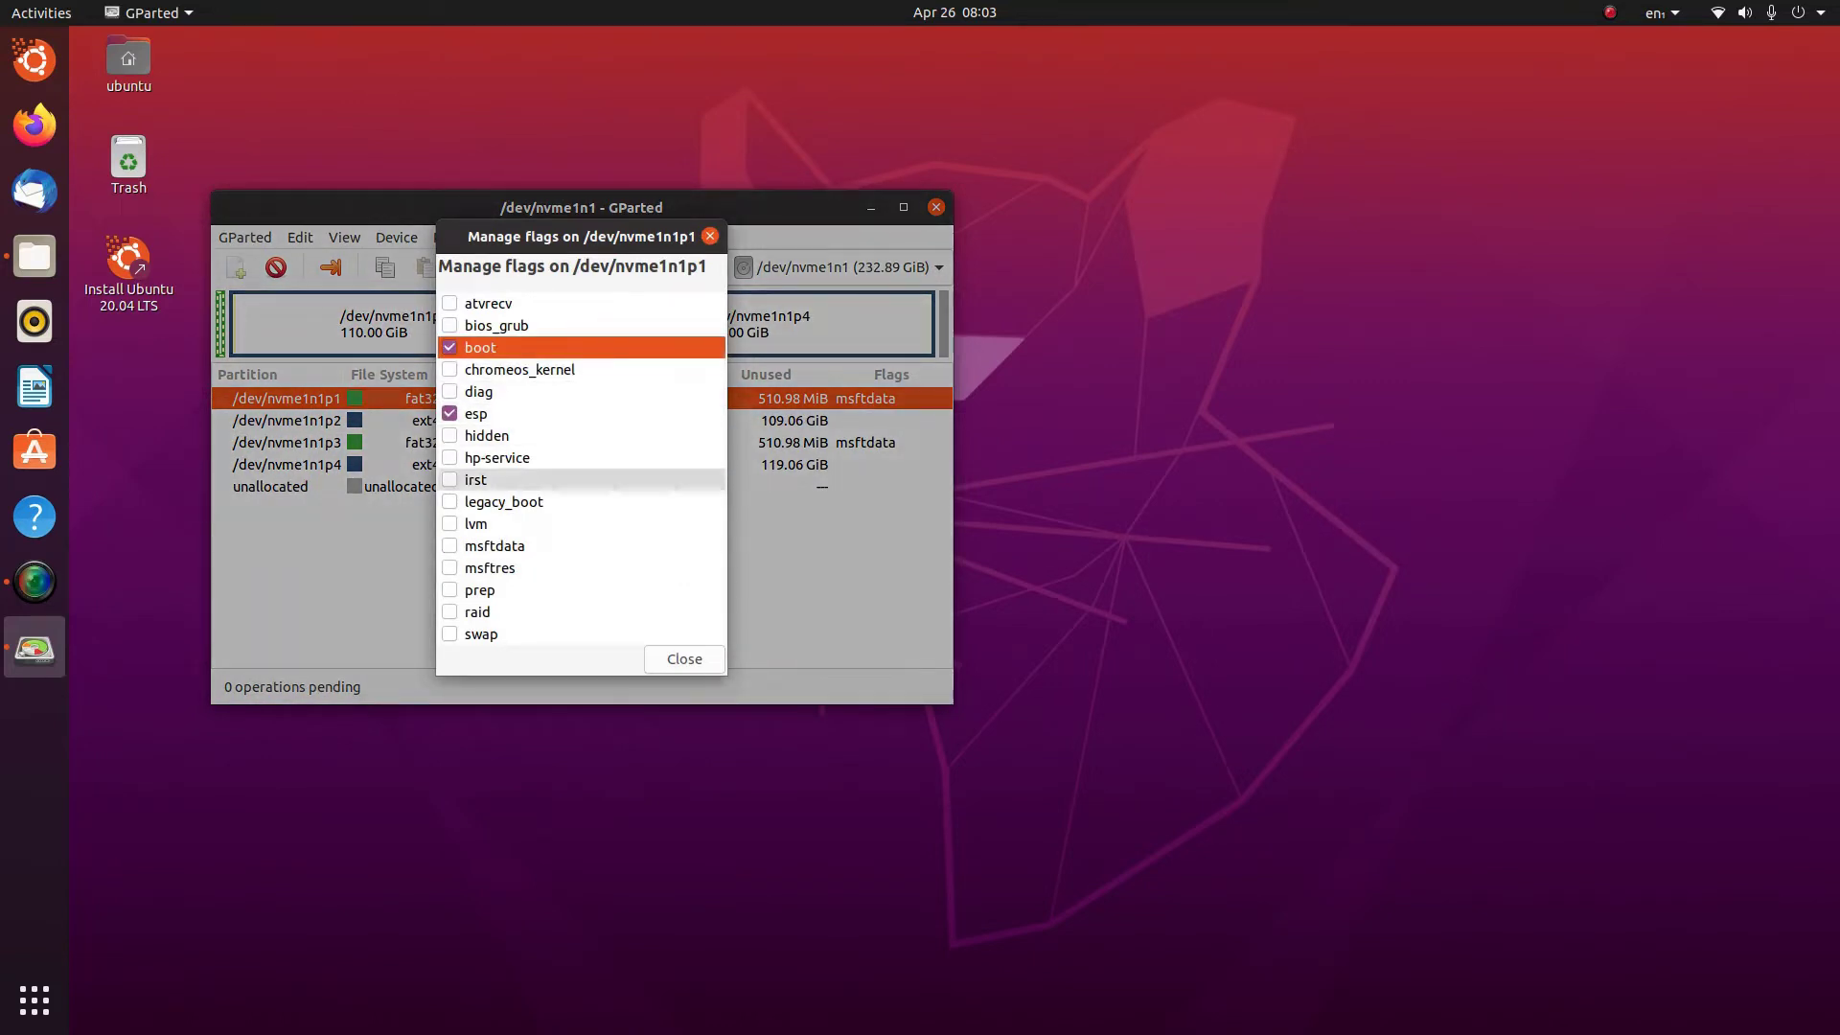
left_click(684, 659)
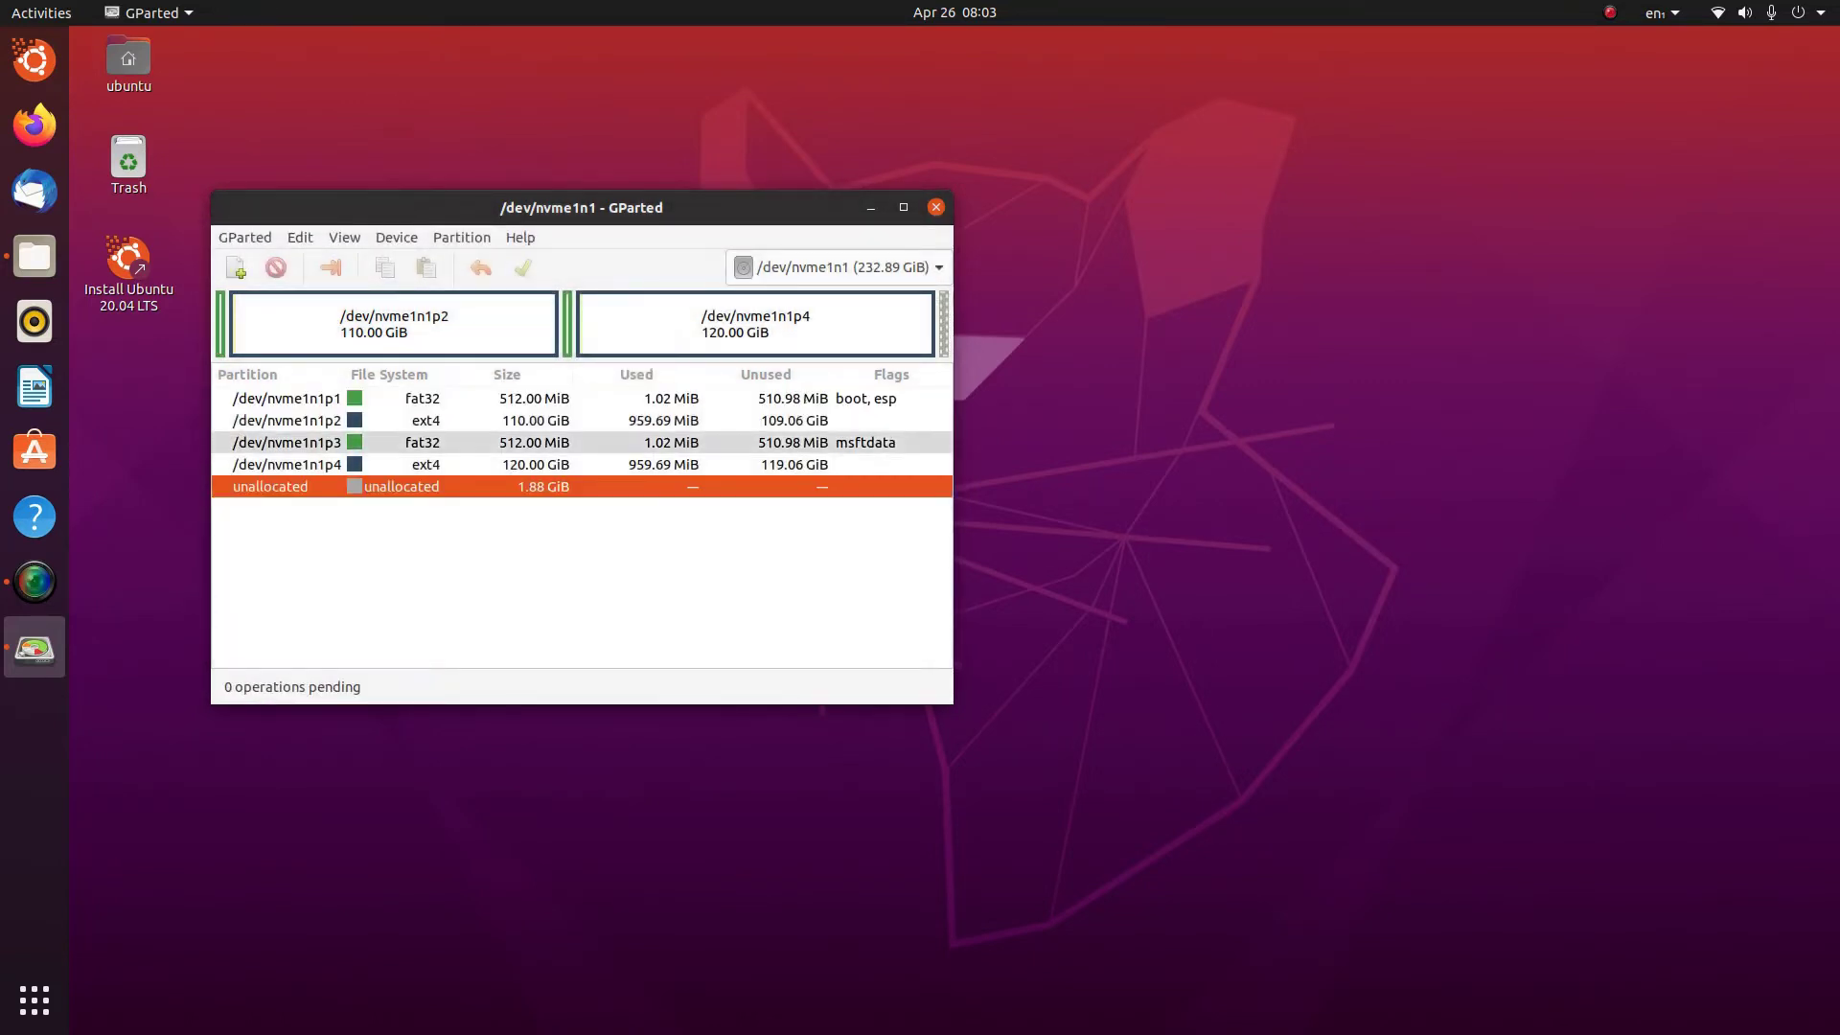
Set boot, esp flags on nvme1n1p3 and close GParted
right_click(403, 444)
left_click(470, 681)
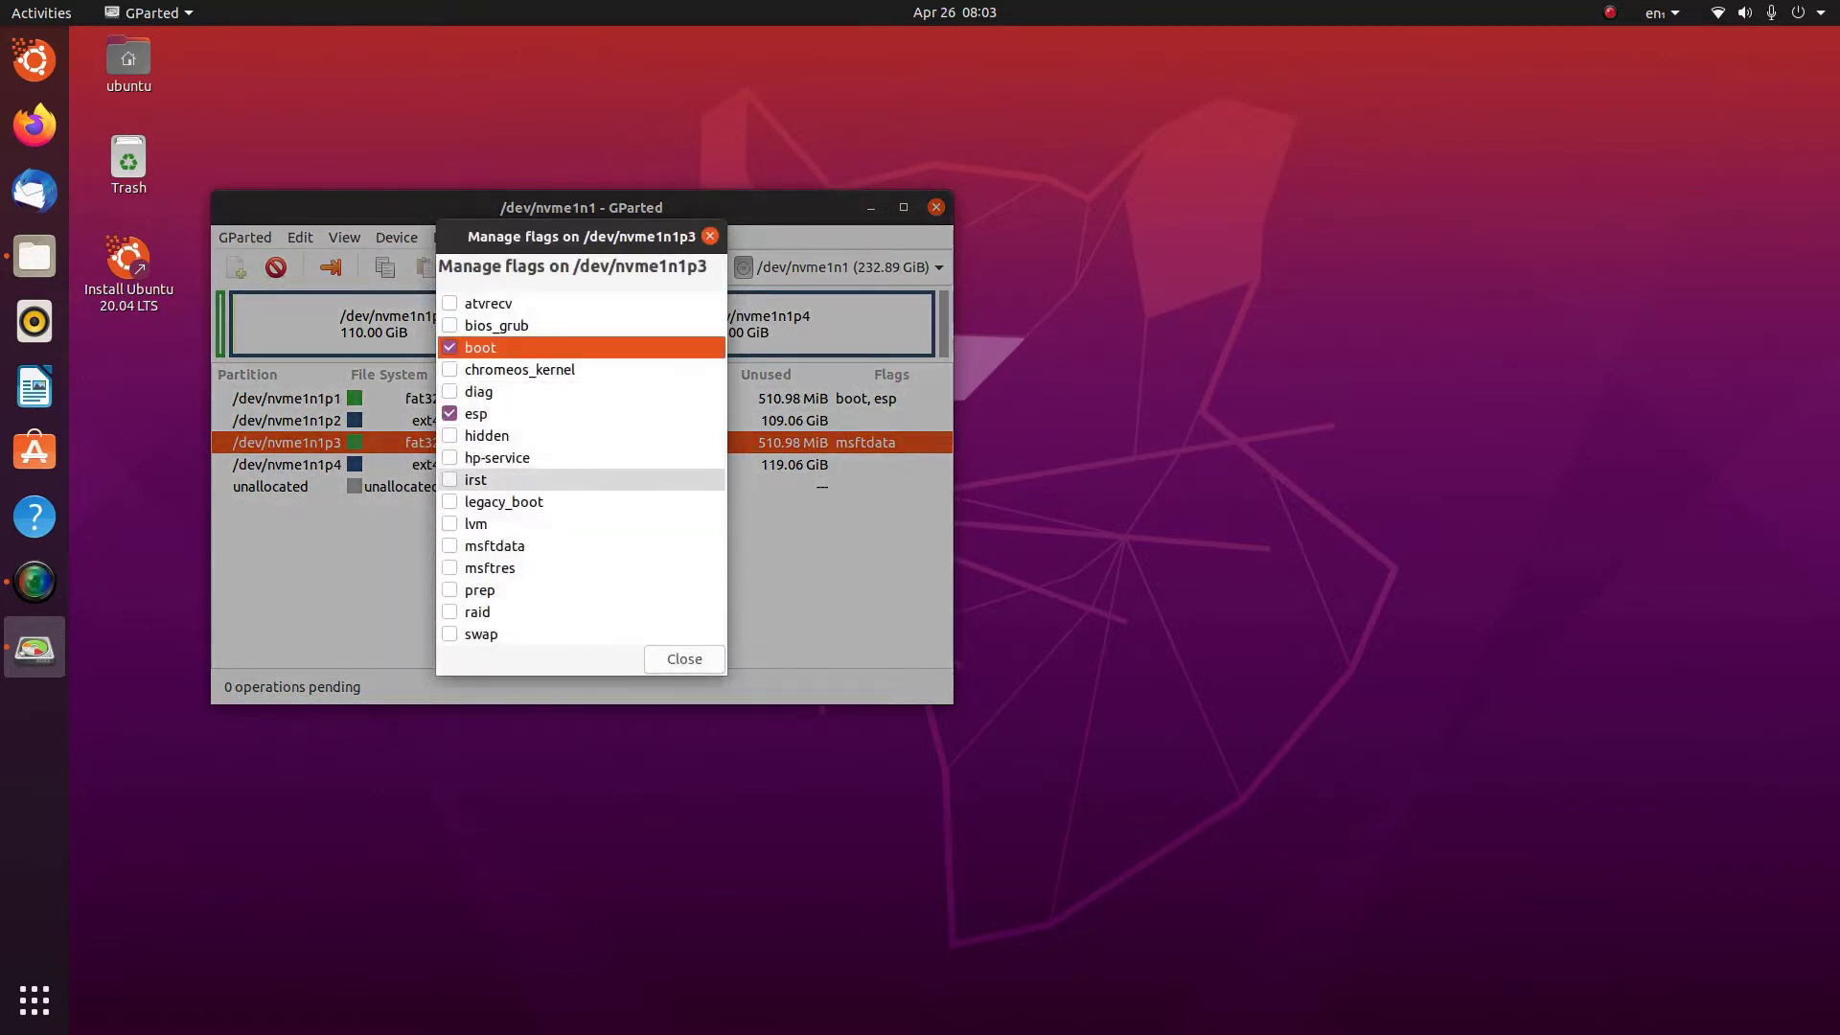
left_click(684, 658)
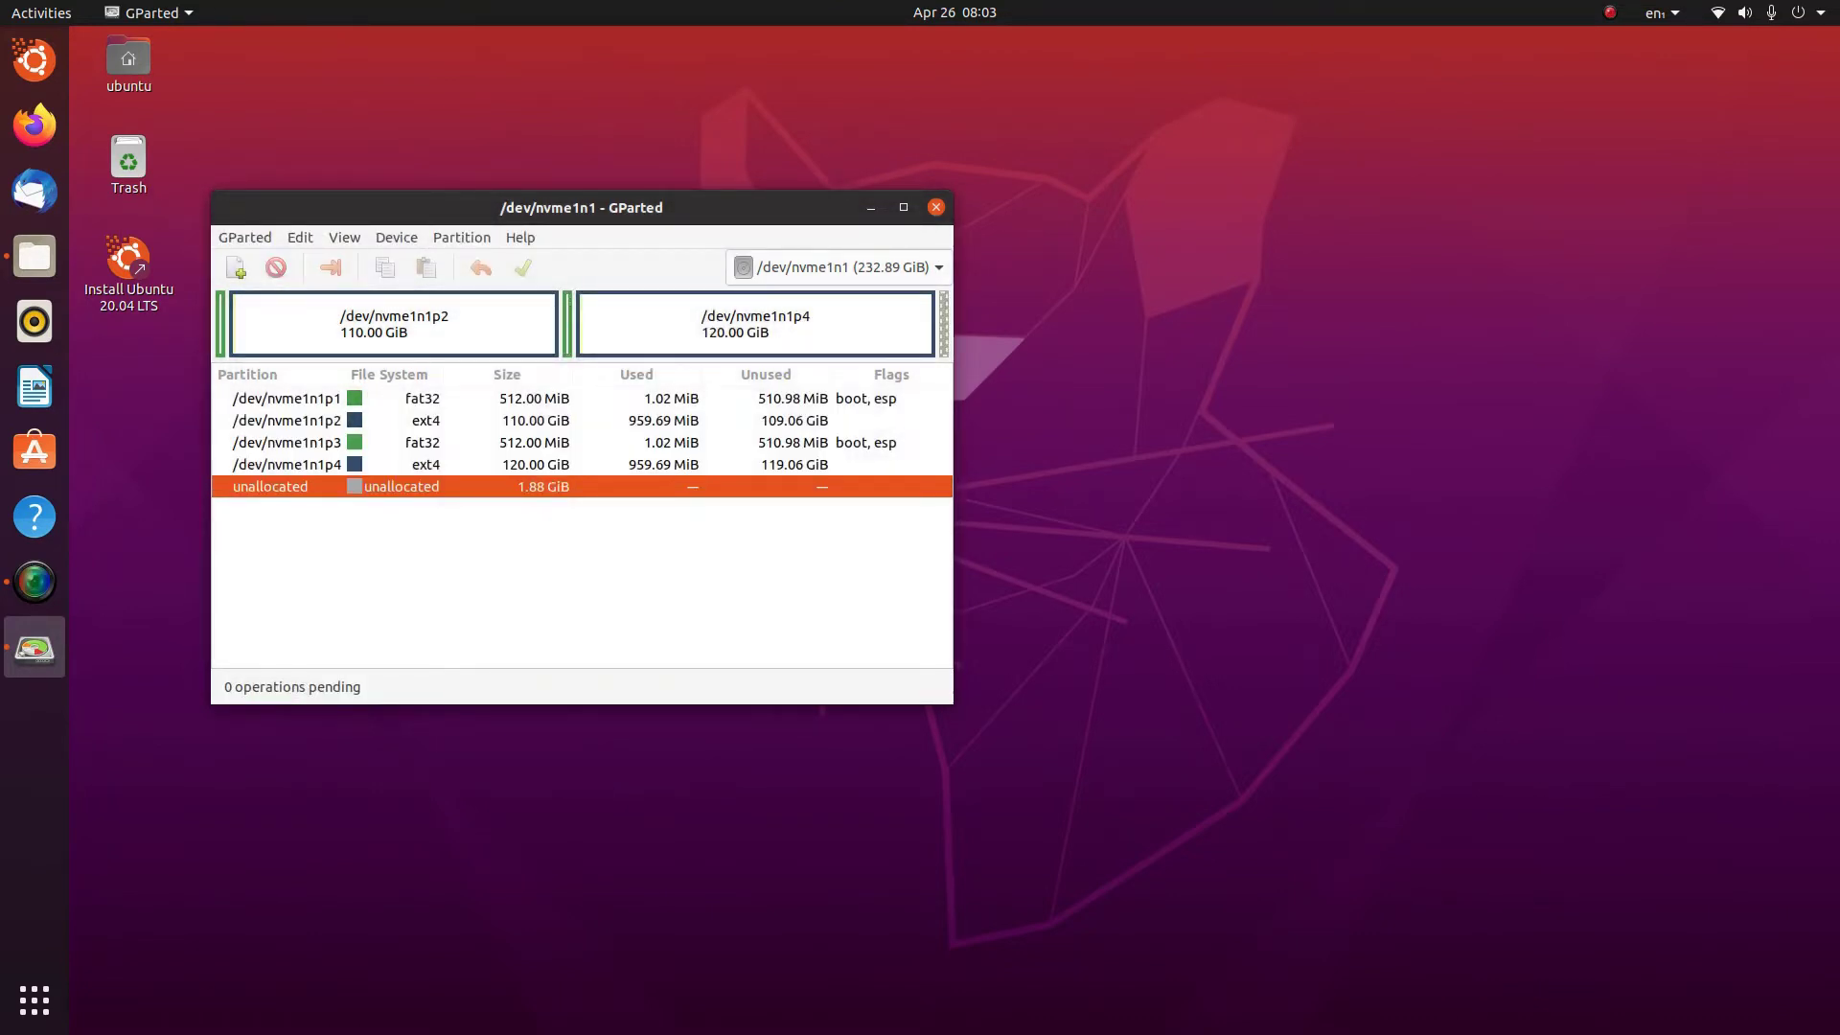
left_click(935, 207)
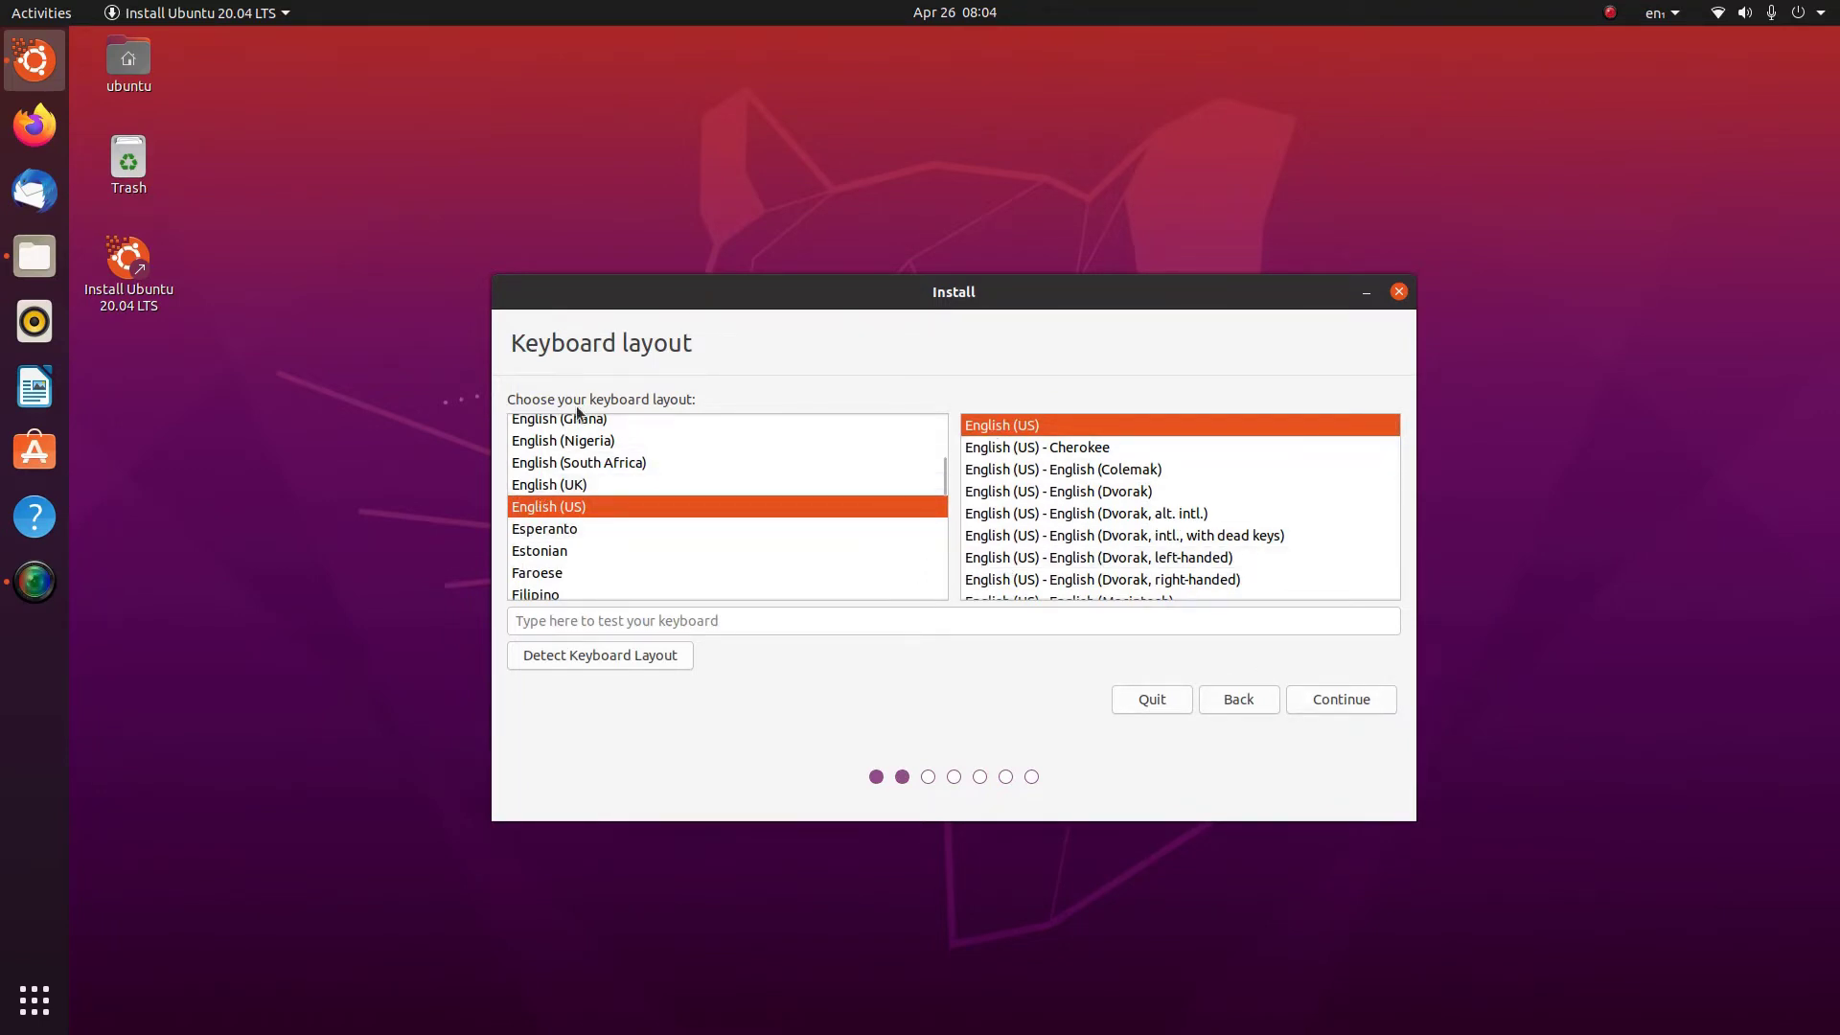
Type '!1234abc456"?/\|.><,' in the test field to check the English (US) layout
scroll(565, 458, "up", 5)
scroll(565, 458, "down", 5)
left_click(550, 620)
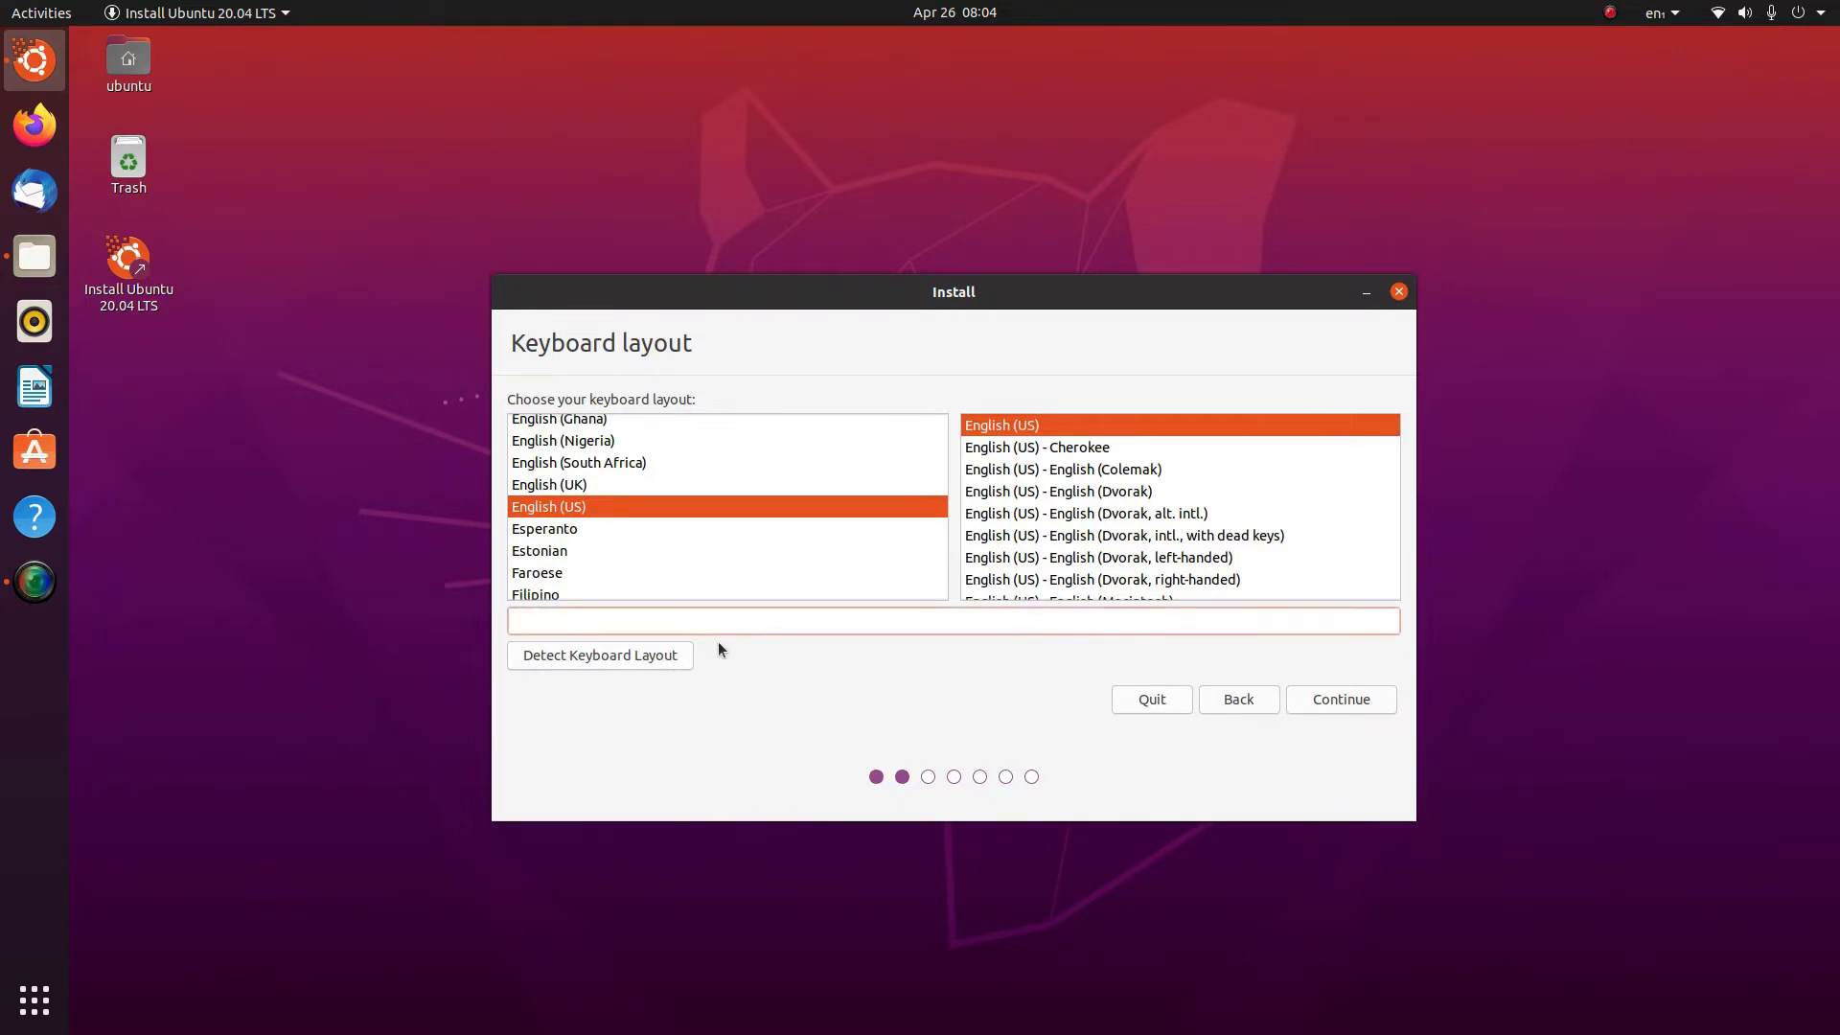
type("!1234abc456\"?/\\|.><,")
Accept English (US) and normal installation with updates and third-party software, then pick Something else
left_click(1326, 697)
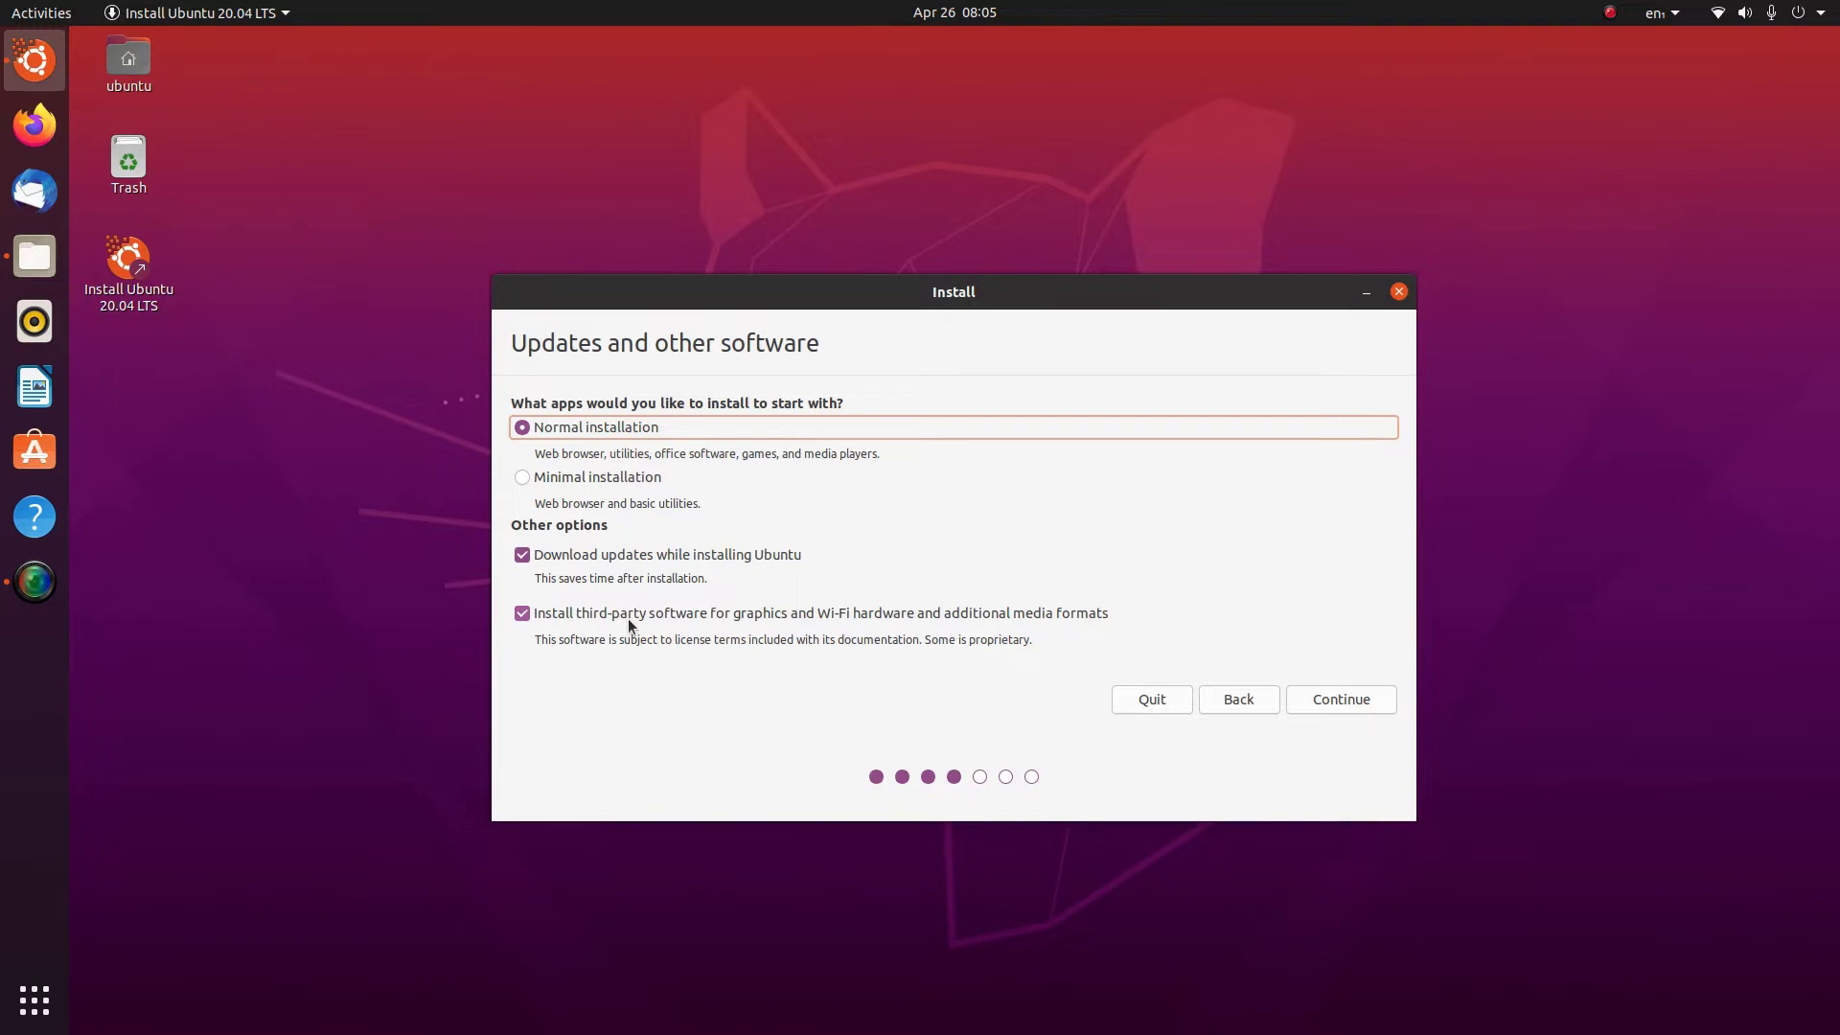
left_click(1327, 701)
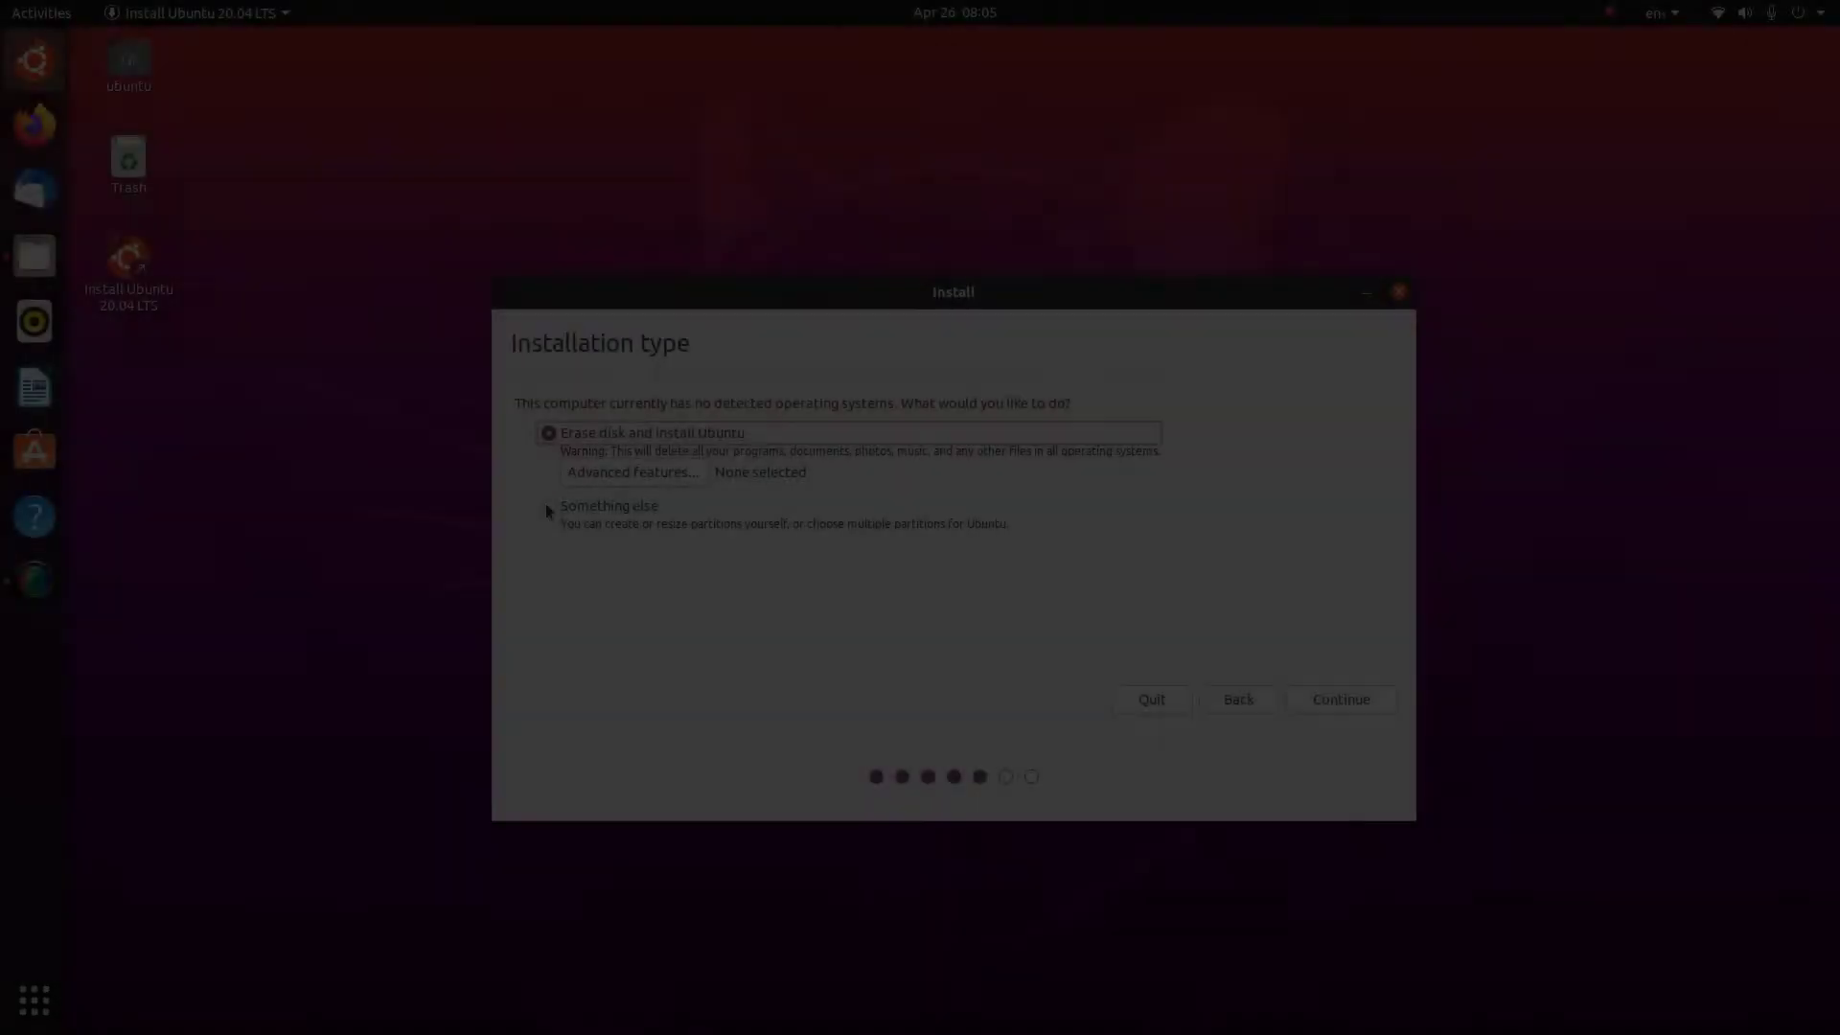
left_click(546, 506)
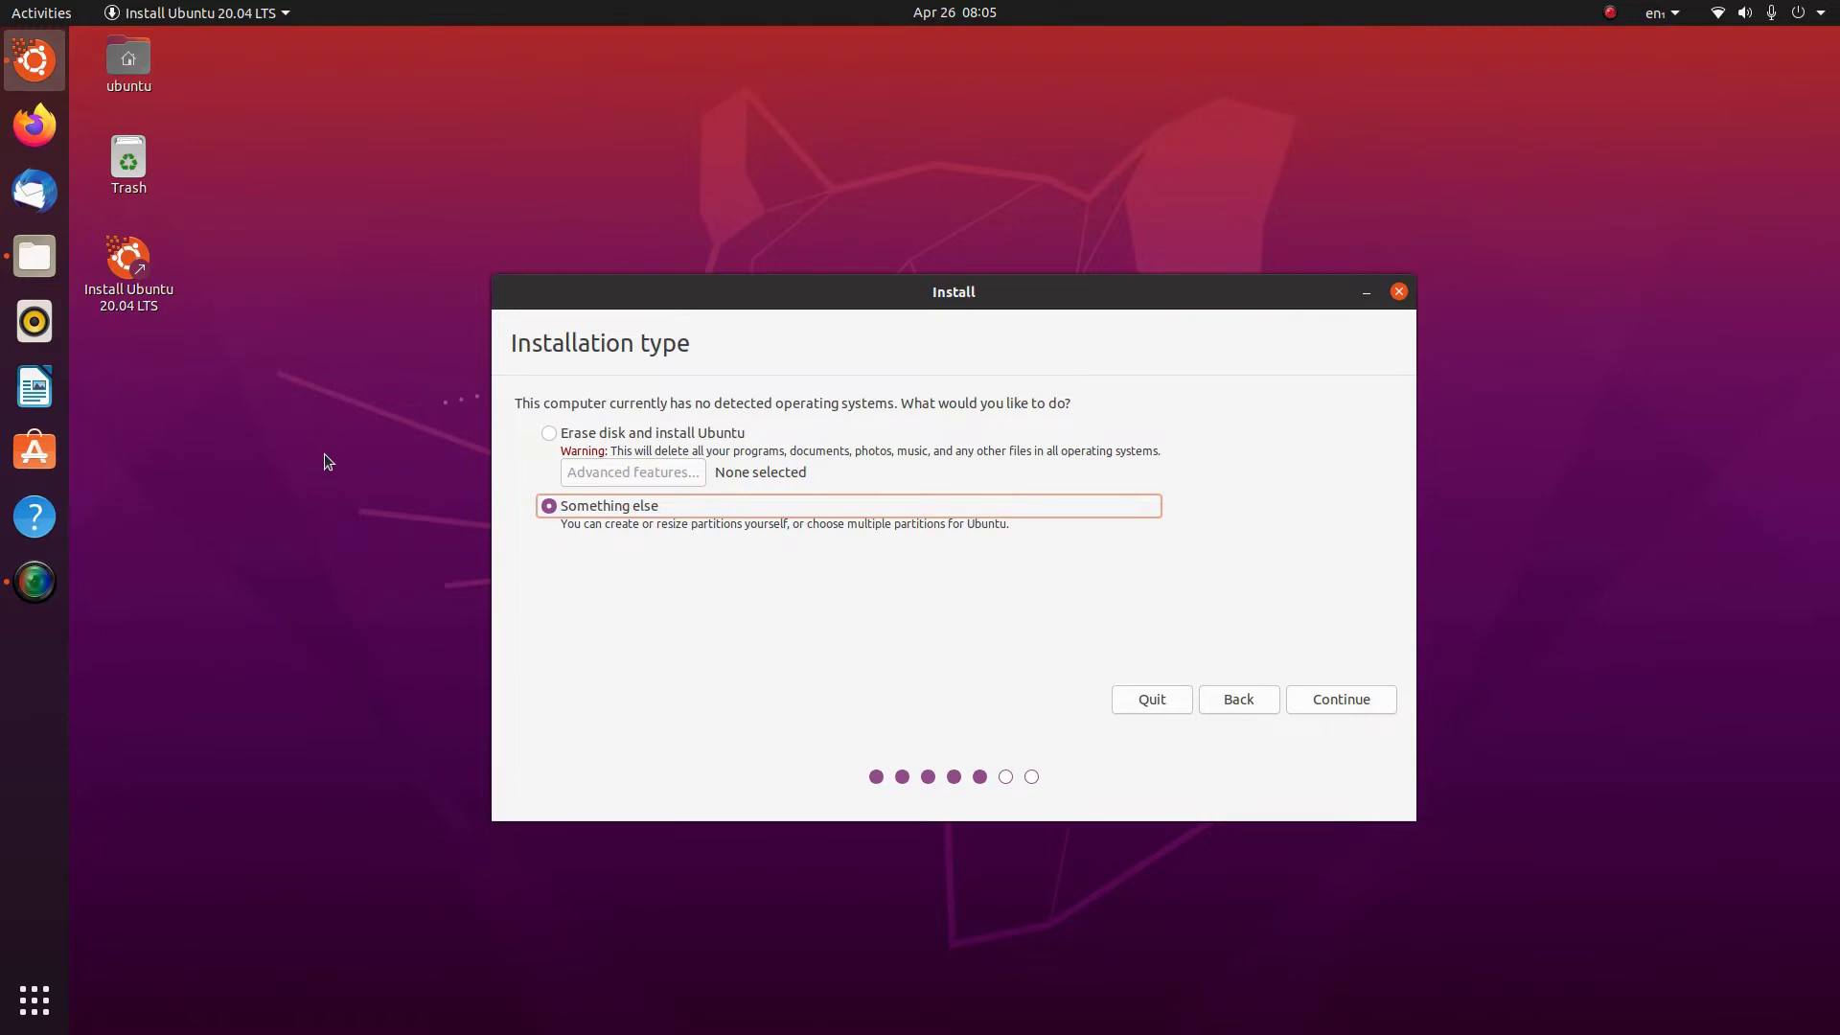
left_click(1338, 699)
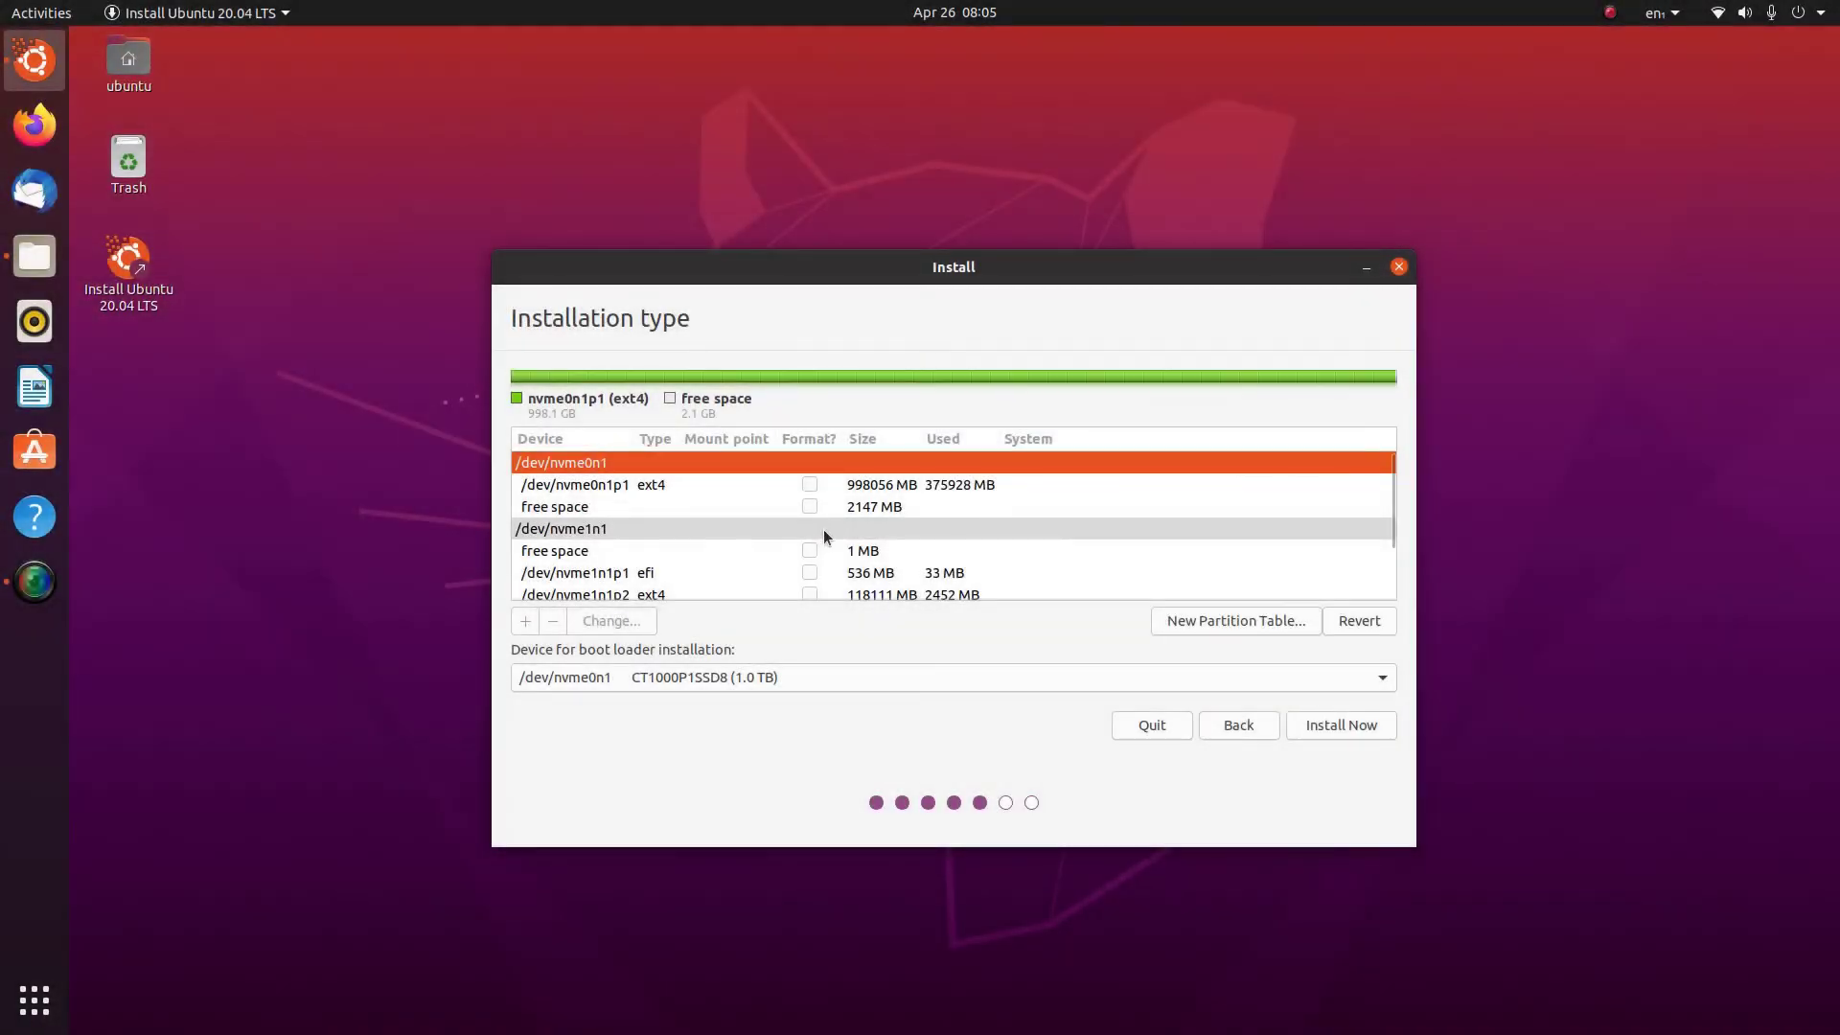
scroll(784, 550, "down", 2)
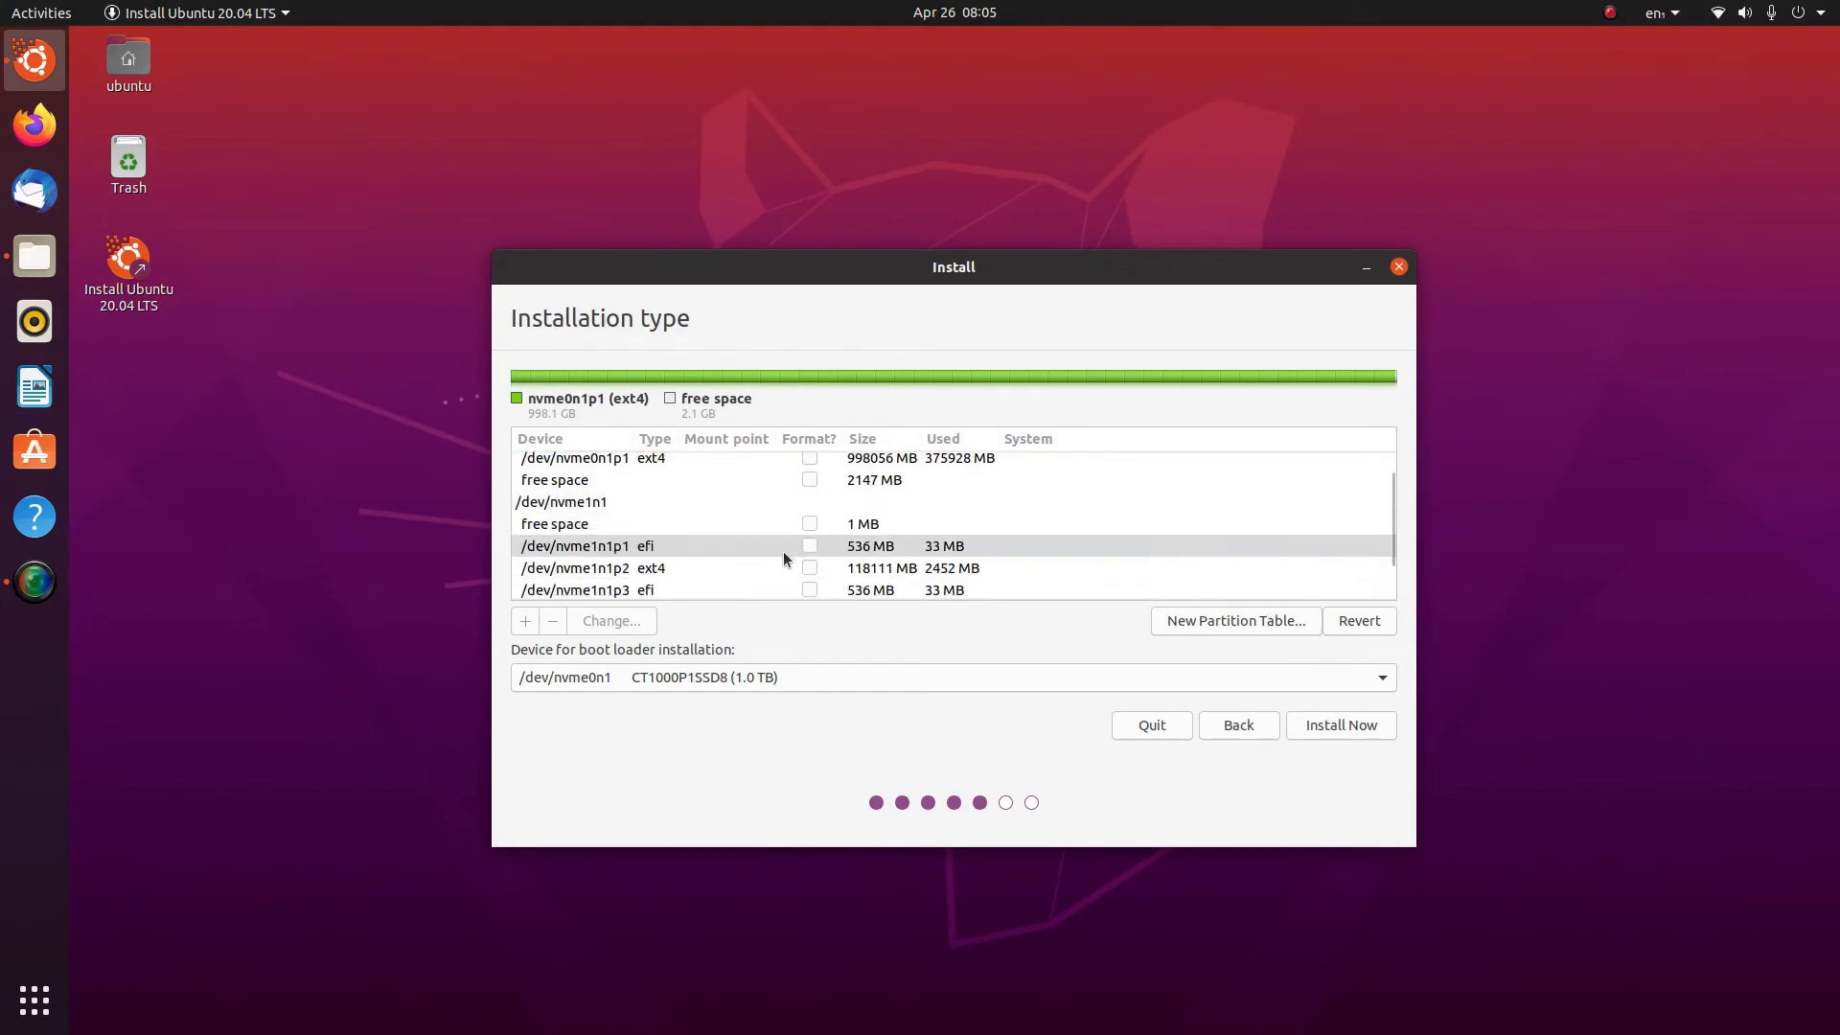
scroll(784, 561, "up", 3)
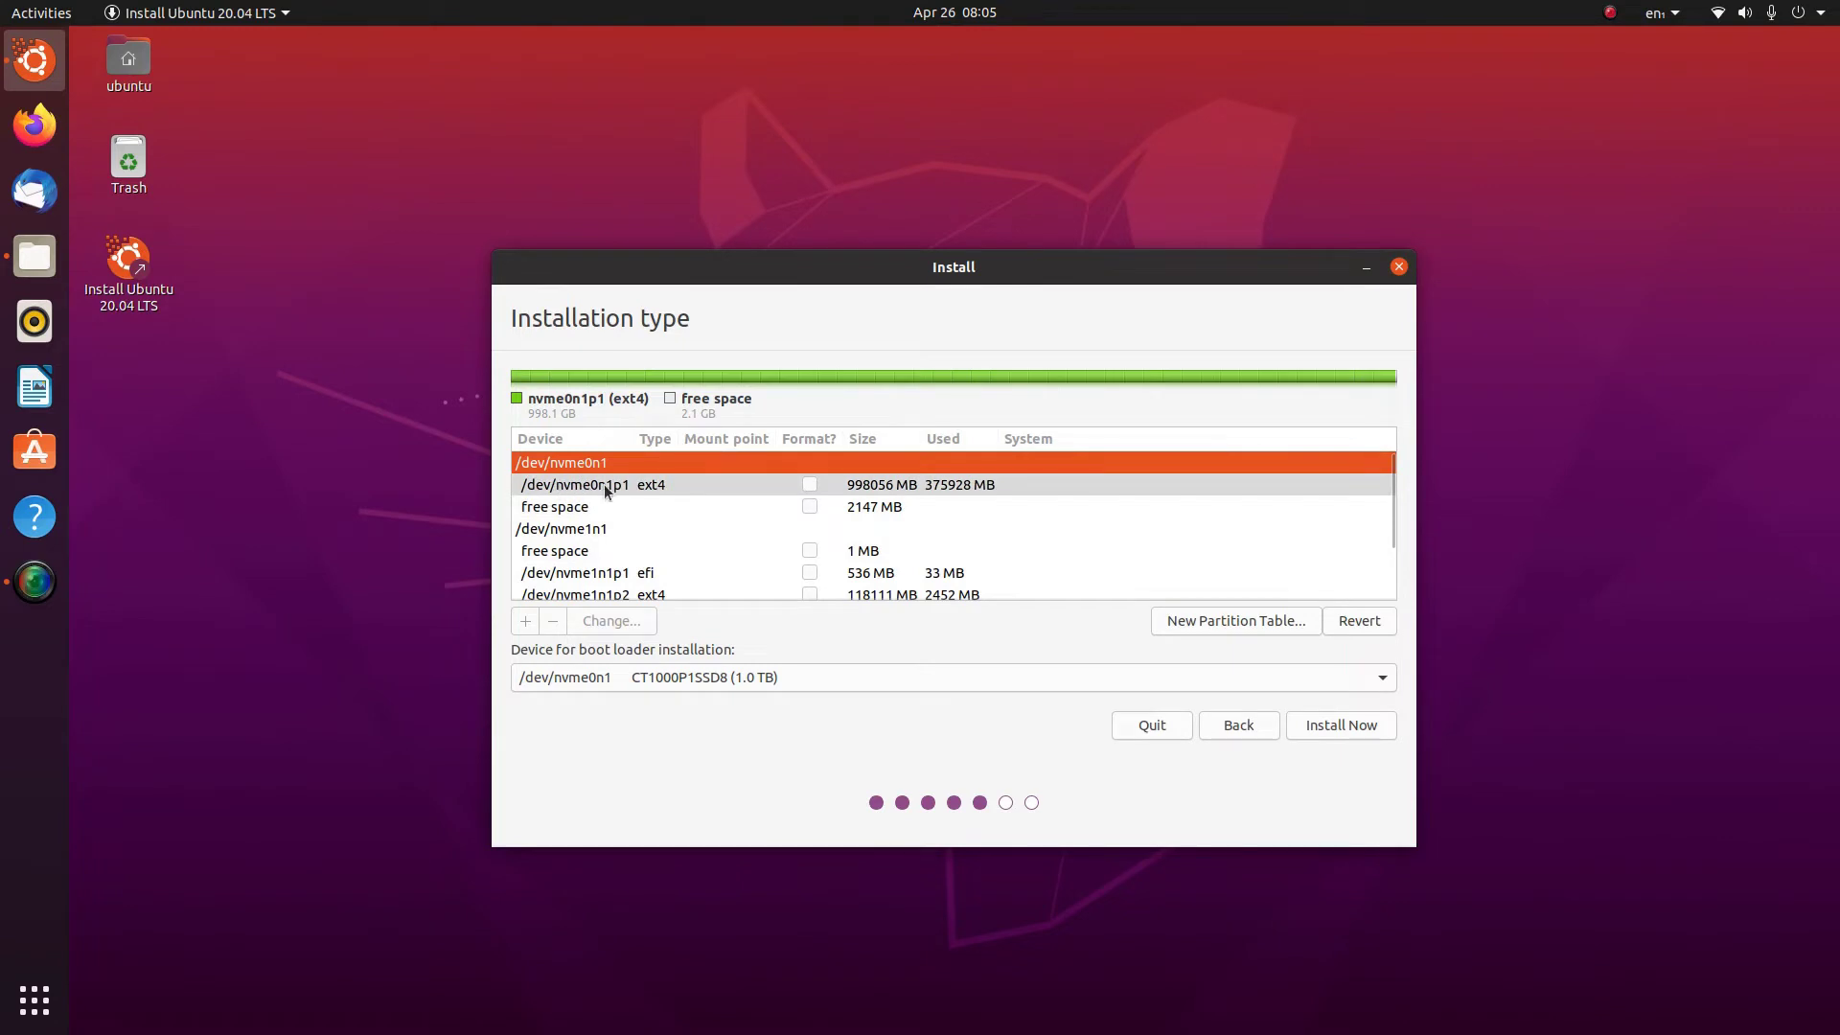
scroll(632, 485, "down", 3)
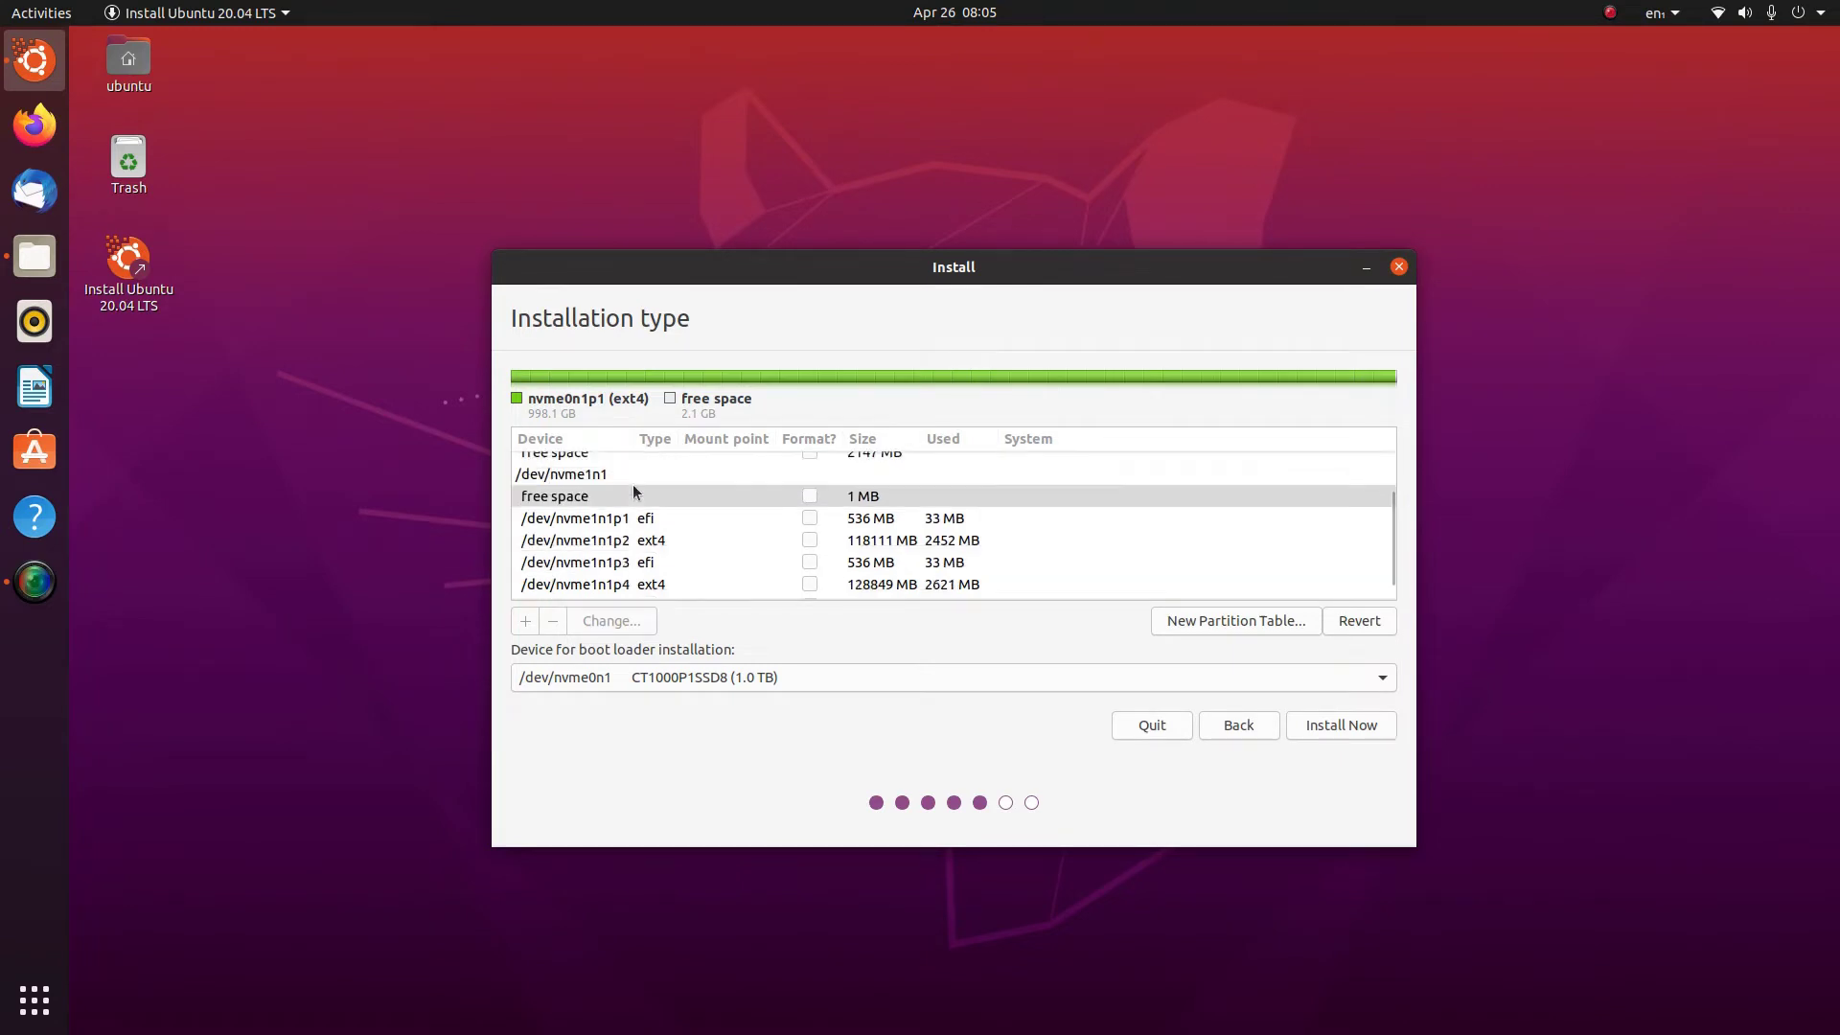
scroll(632, 492, "up", 1)
scroll(633, 491, "up", 2)
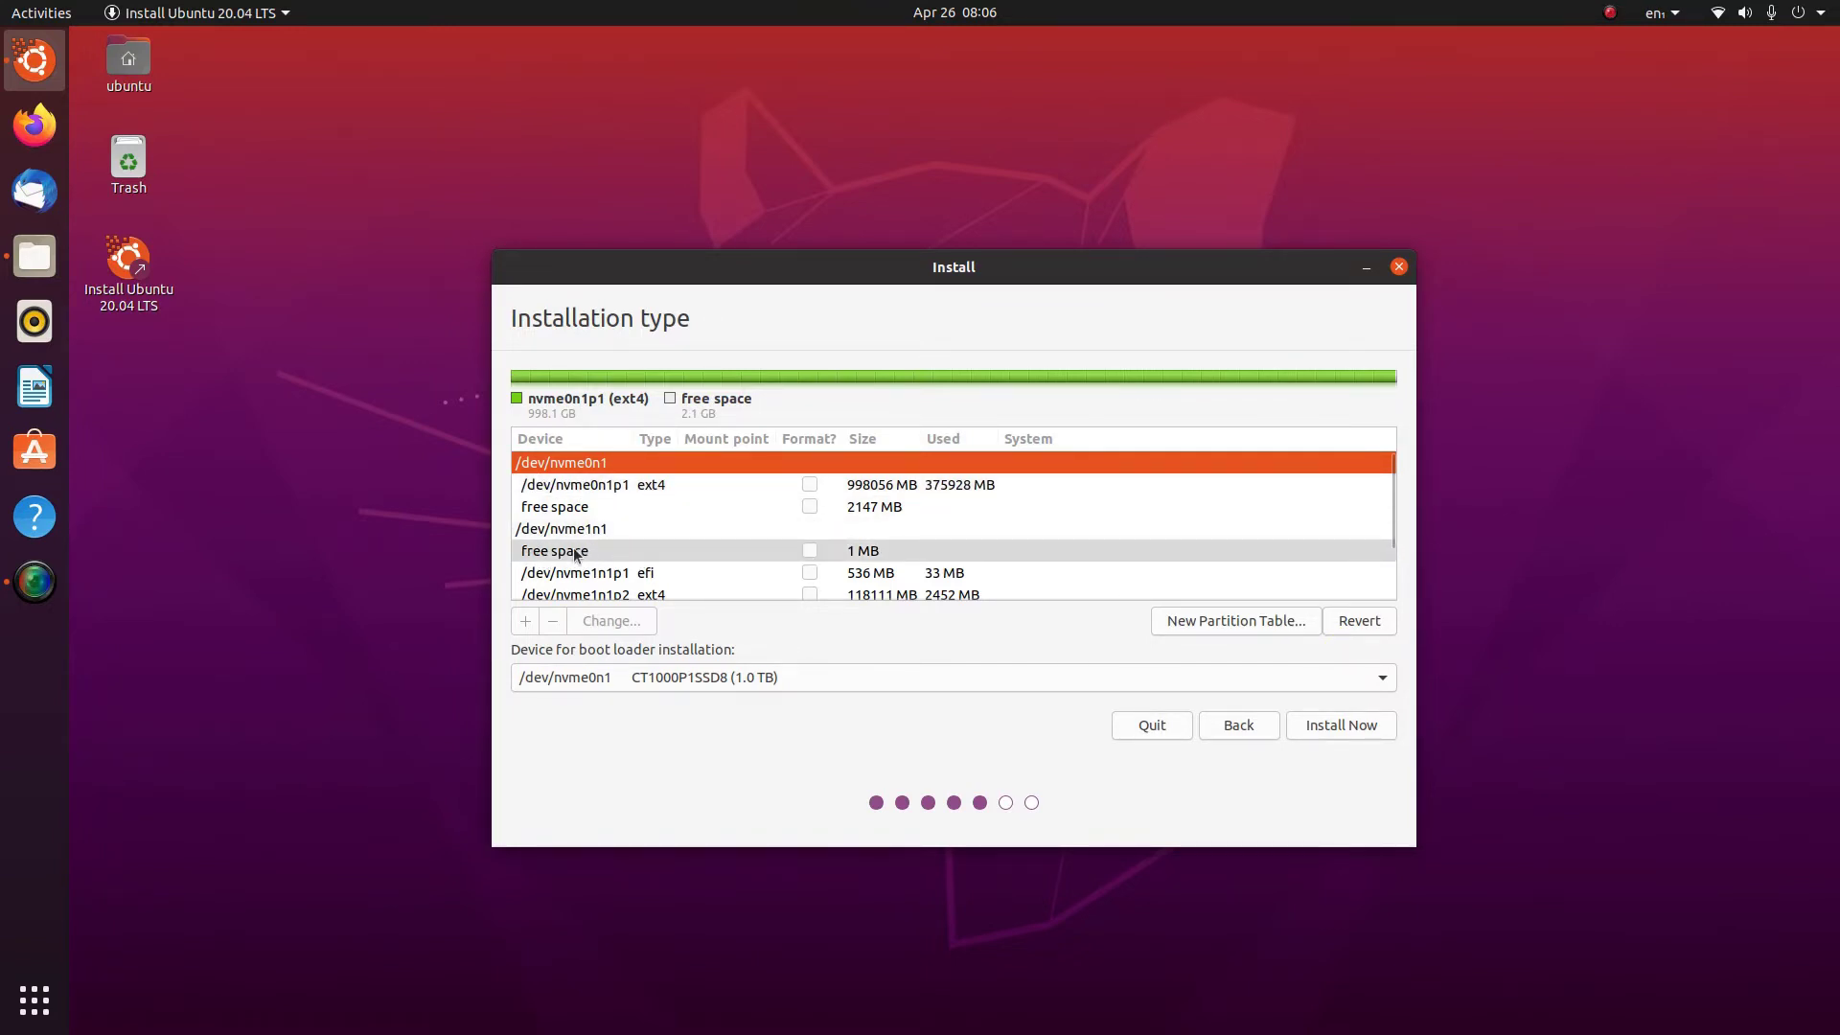
scroll(617, 550, "down", 2)
scroll(617, 550, "up", 3)
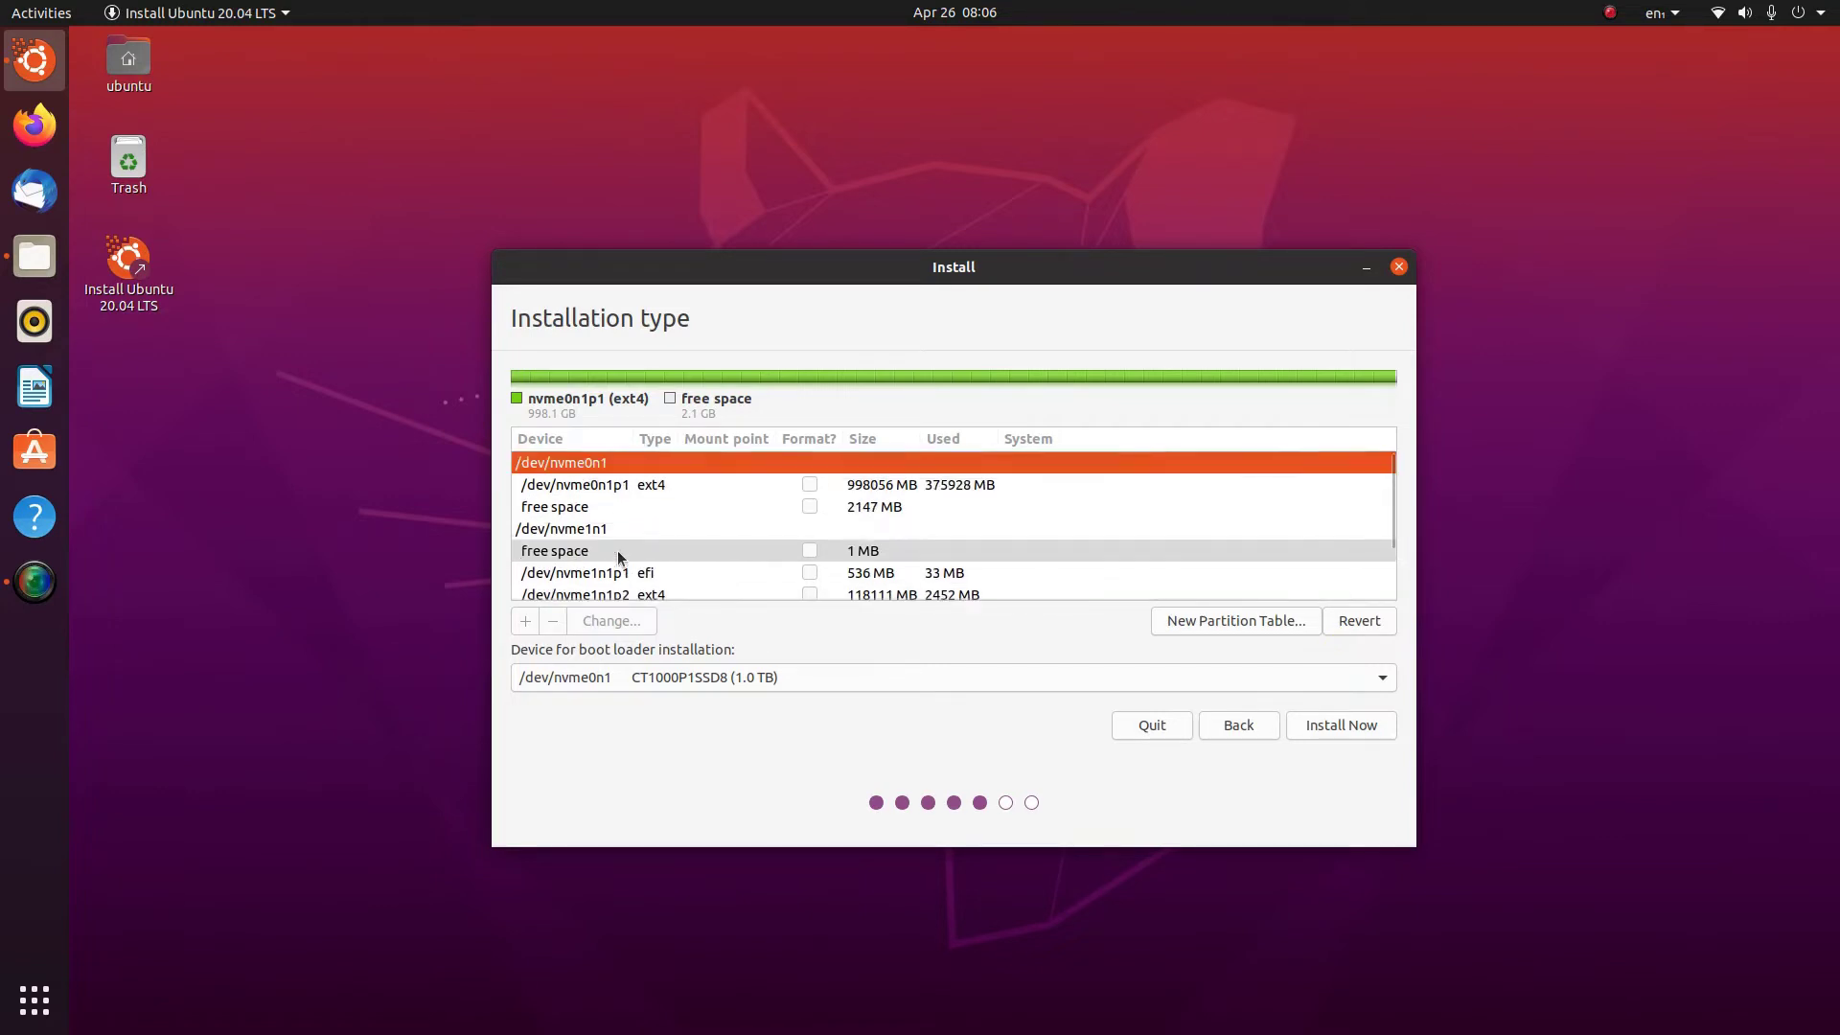
scroll(642, 537, "down", 2)
scroll(644, 543, "up", 2)
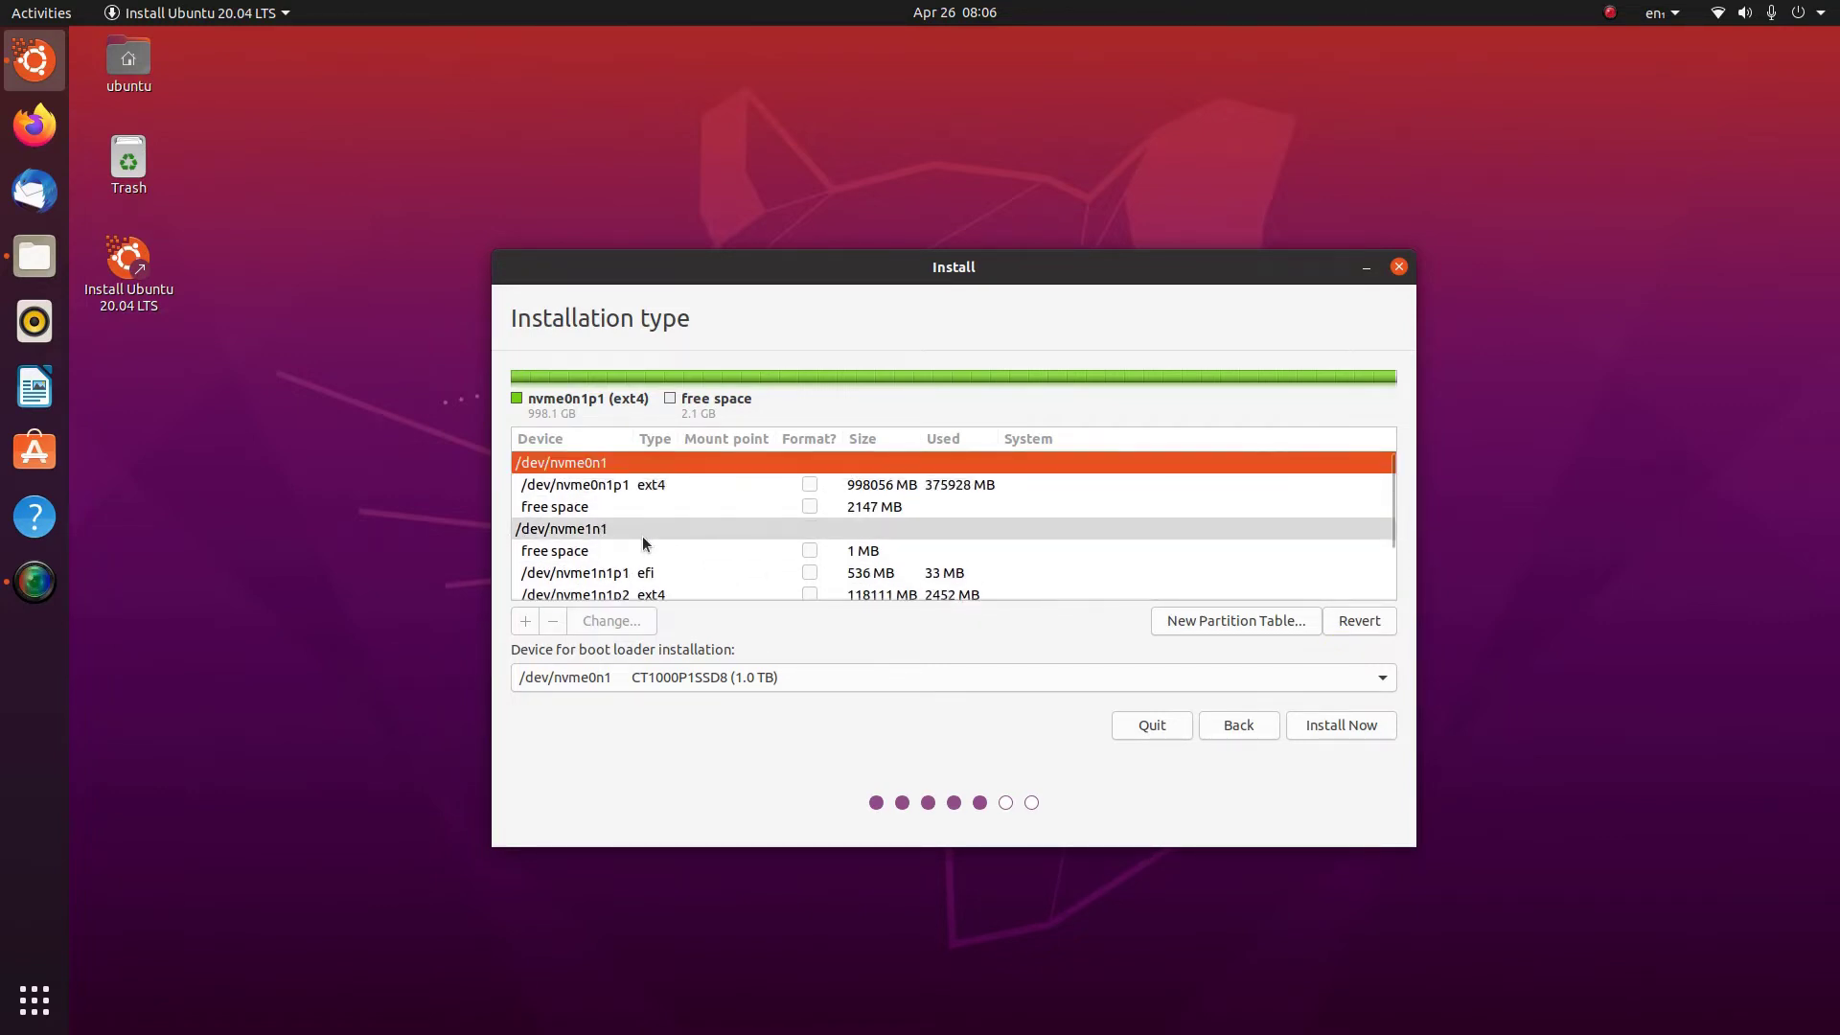
scroll(719, 536, "down", 1)
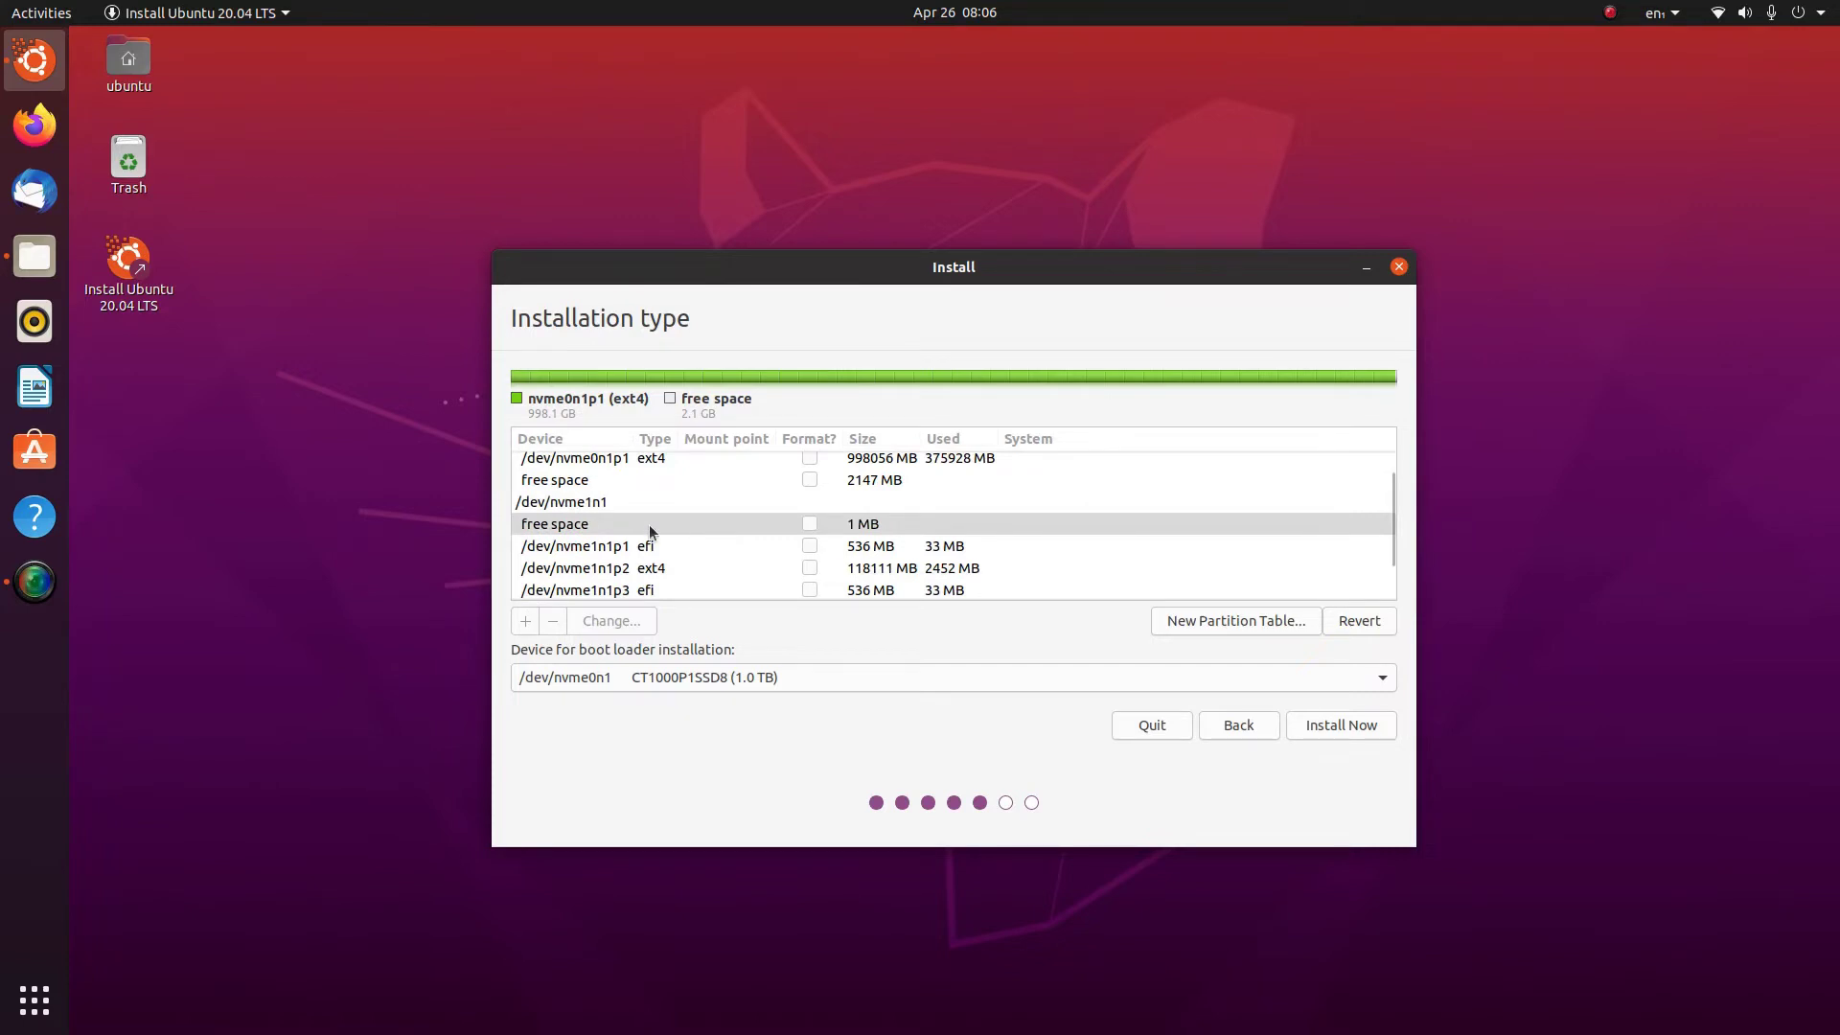
scroll(623, 518, "up", 1)
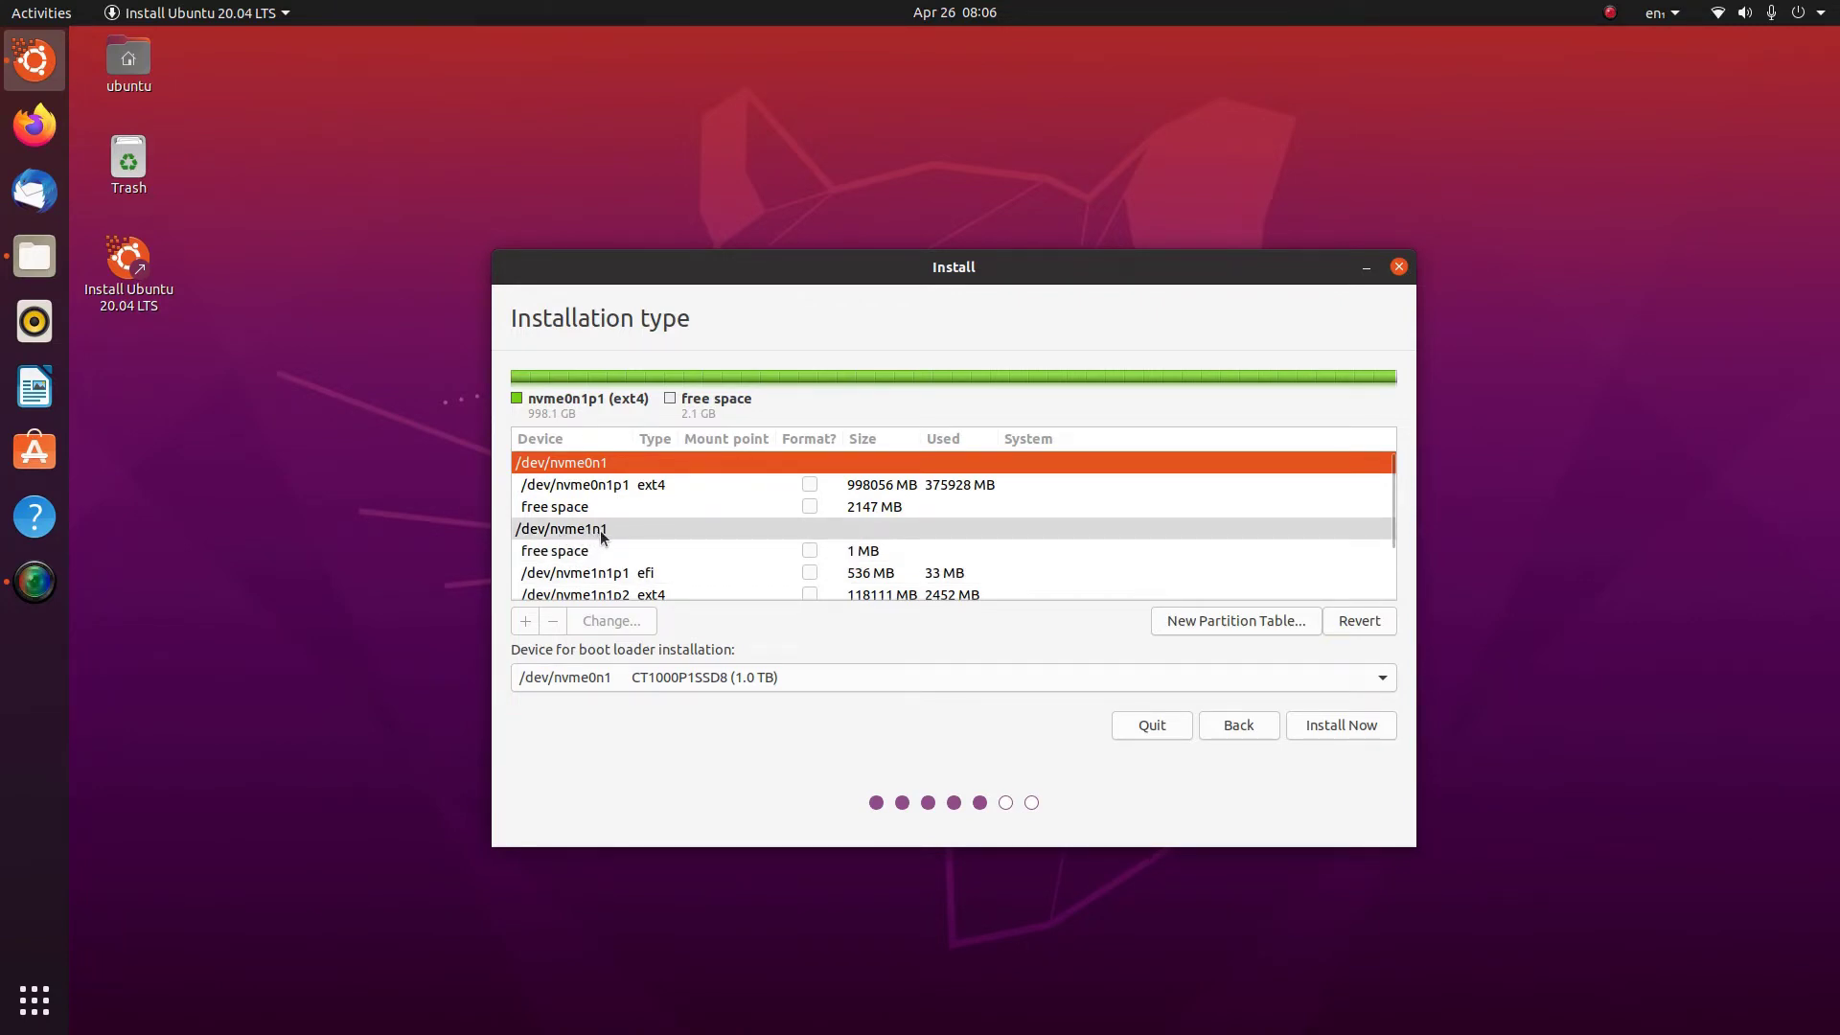
scroll(650, 542, "down", 1)
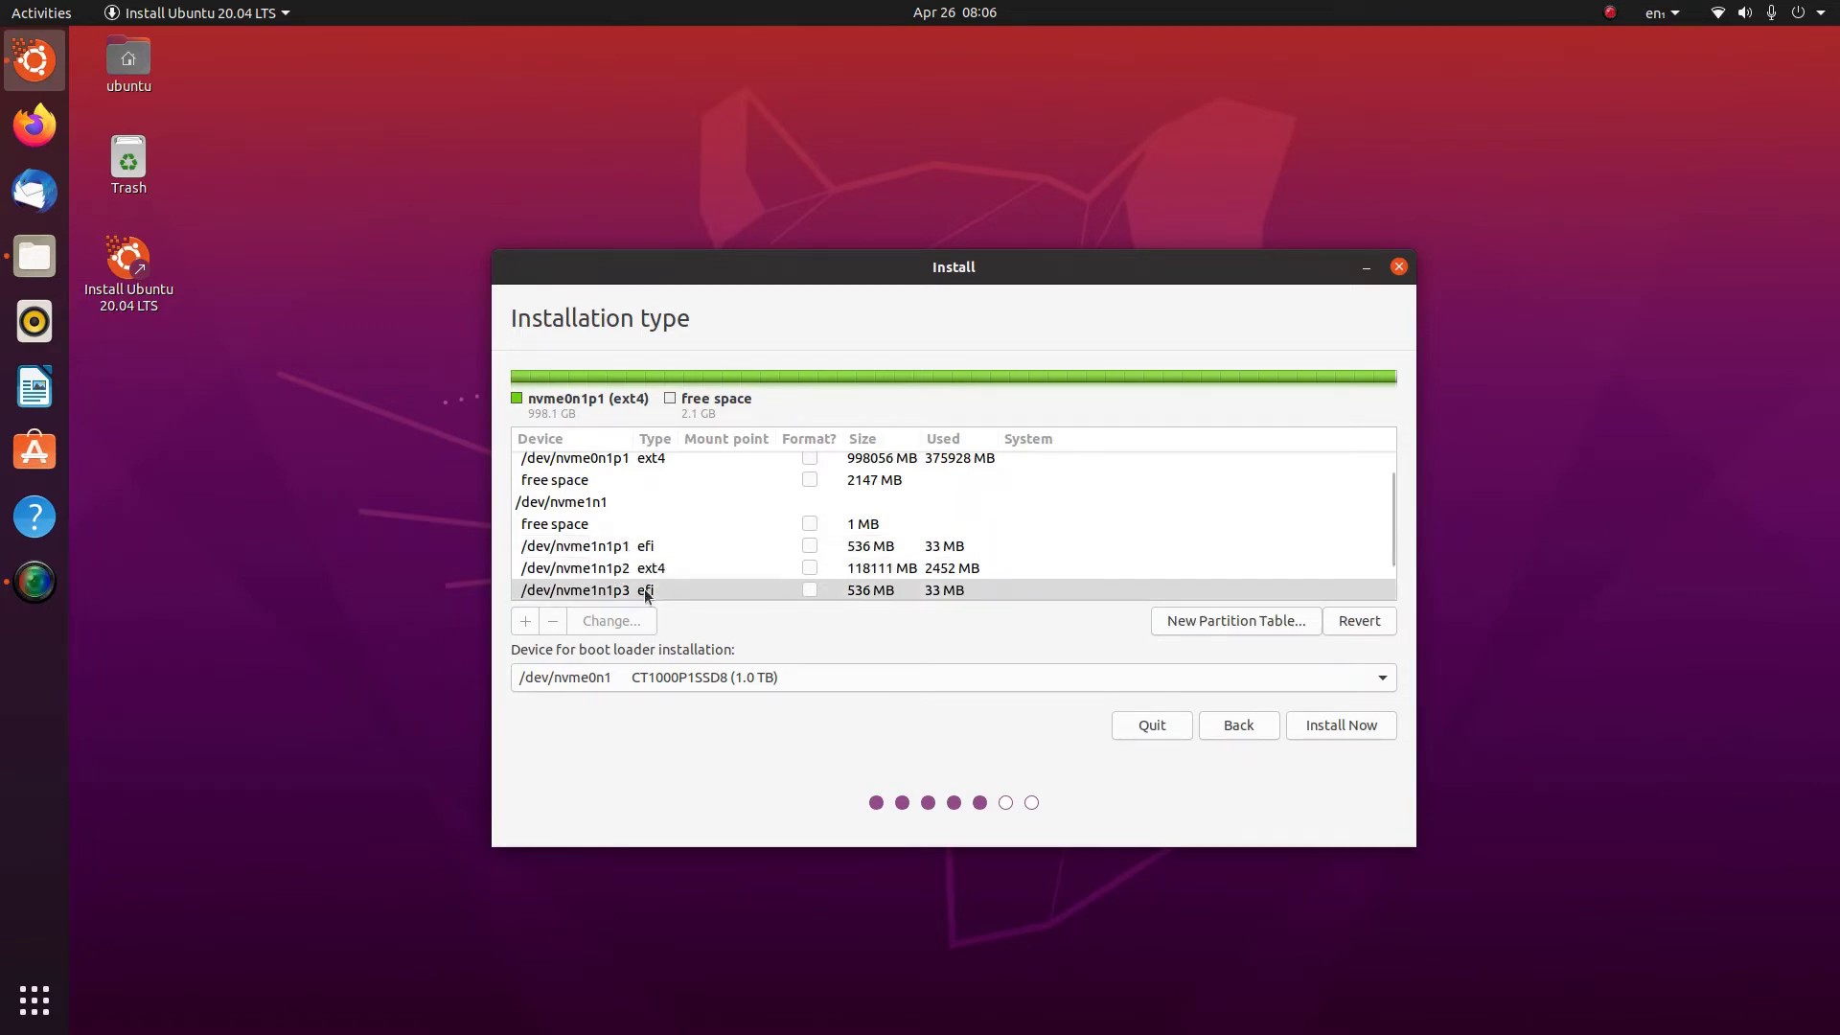
scroll(647, 594, "down", 2)
scroll(635, 565, "up", 3)
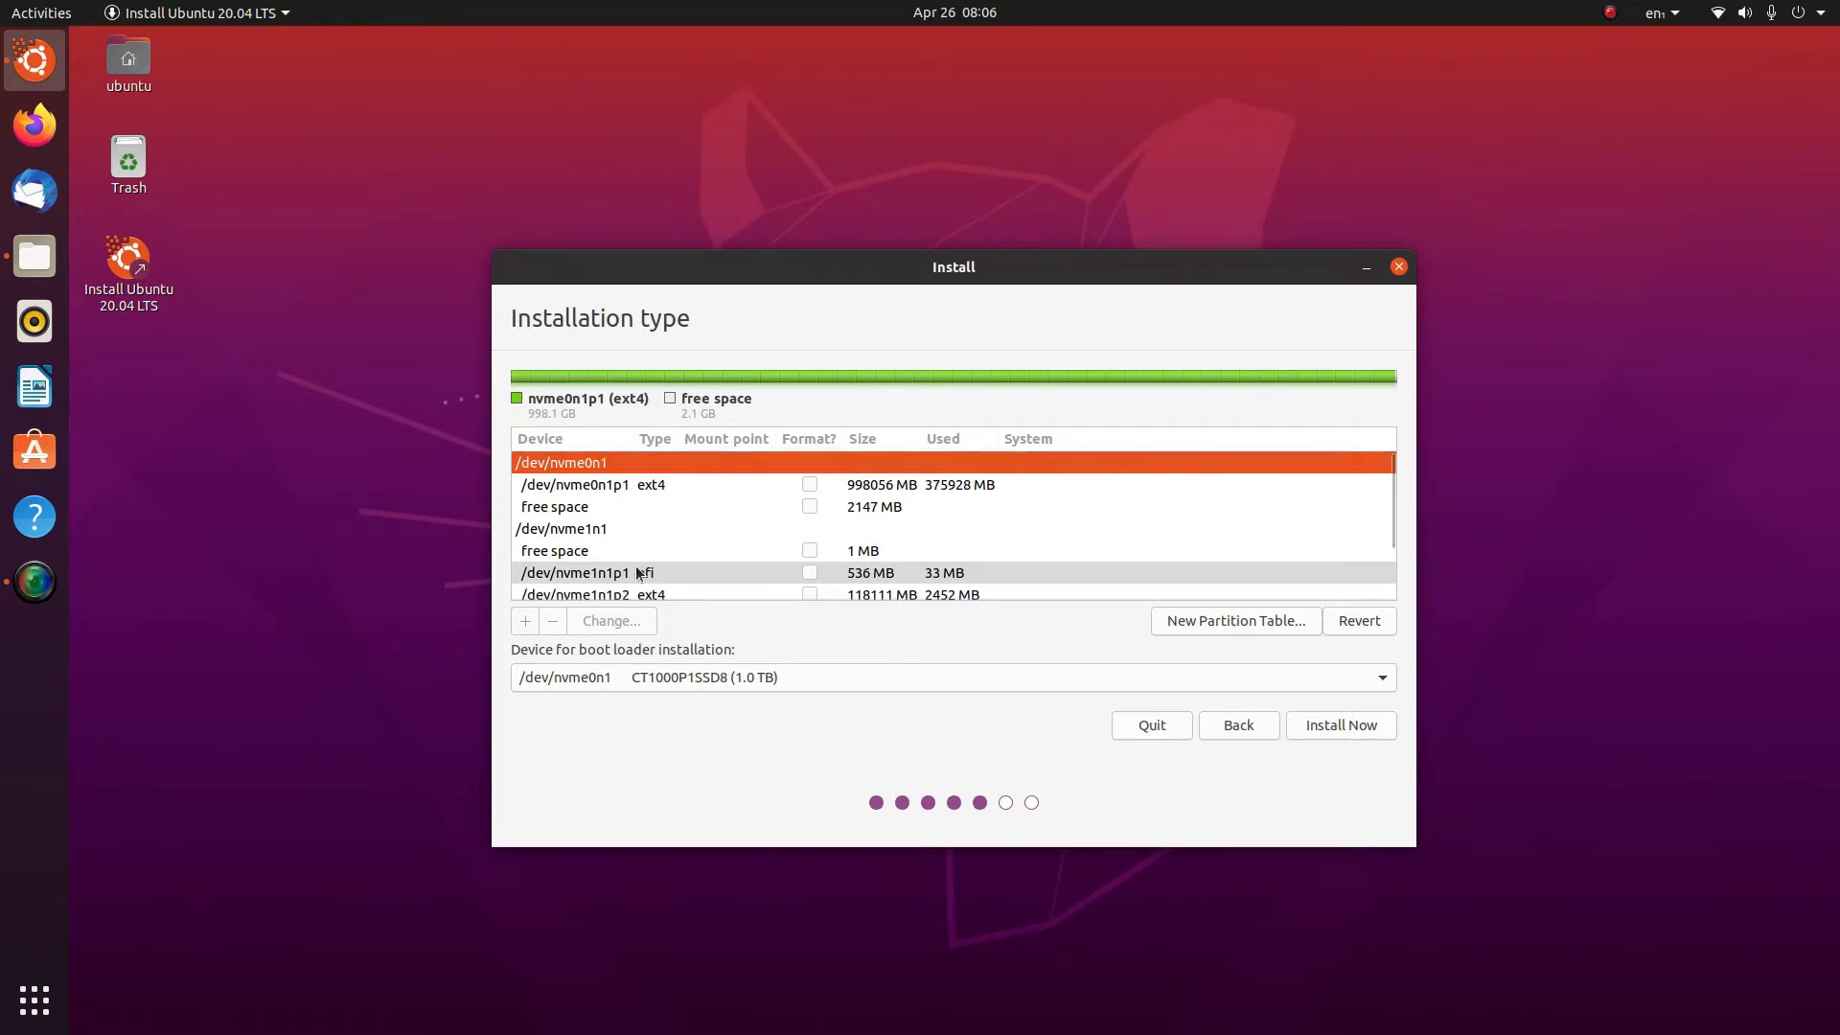
scroll(647, 493, "down", 3)
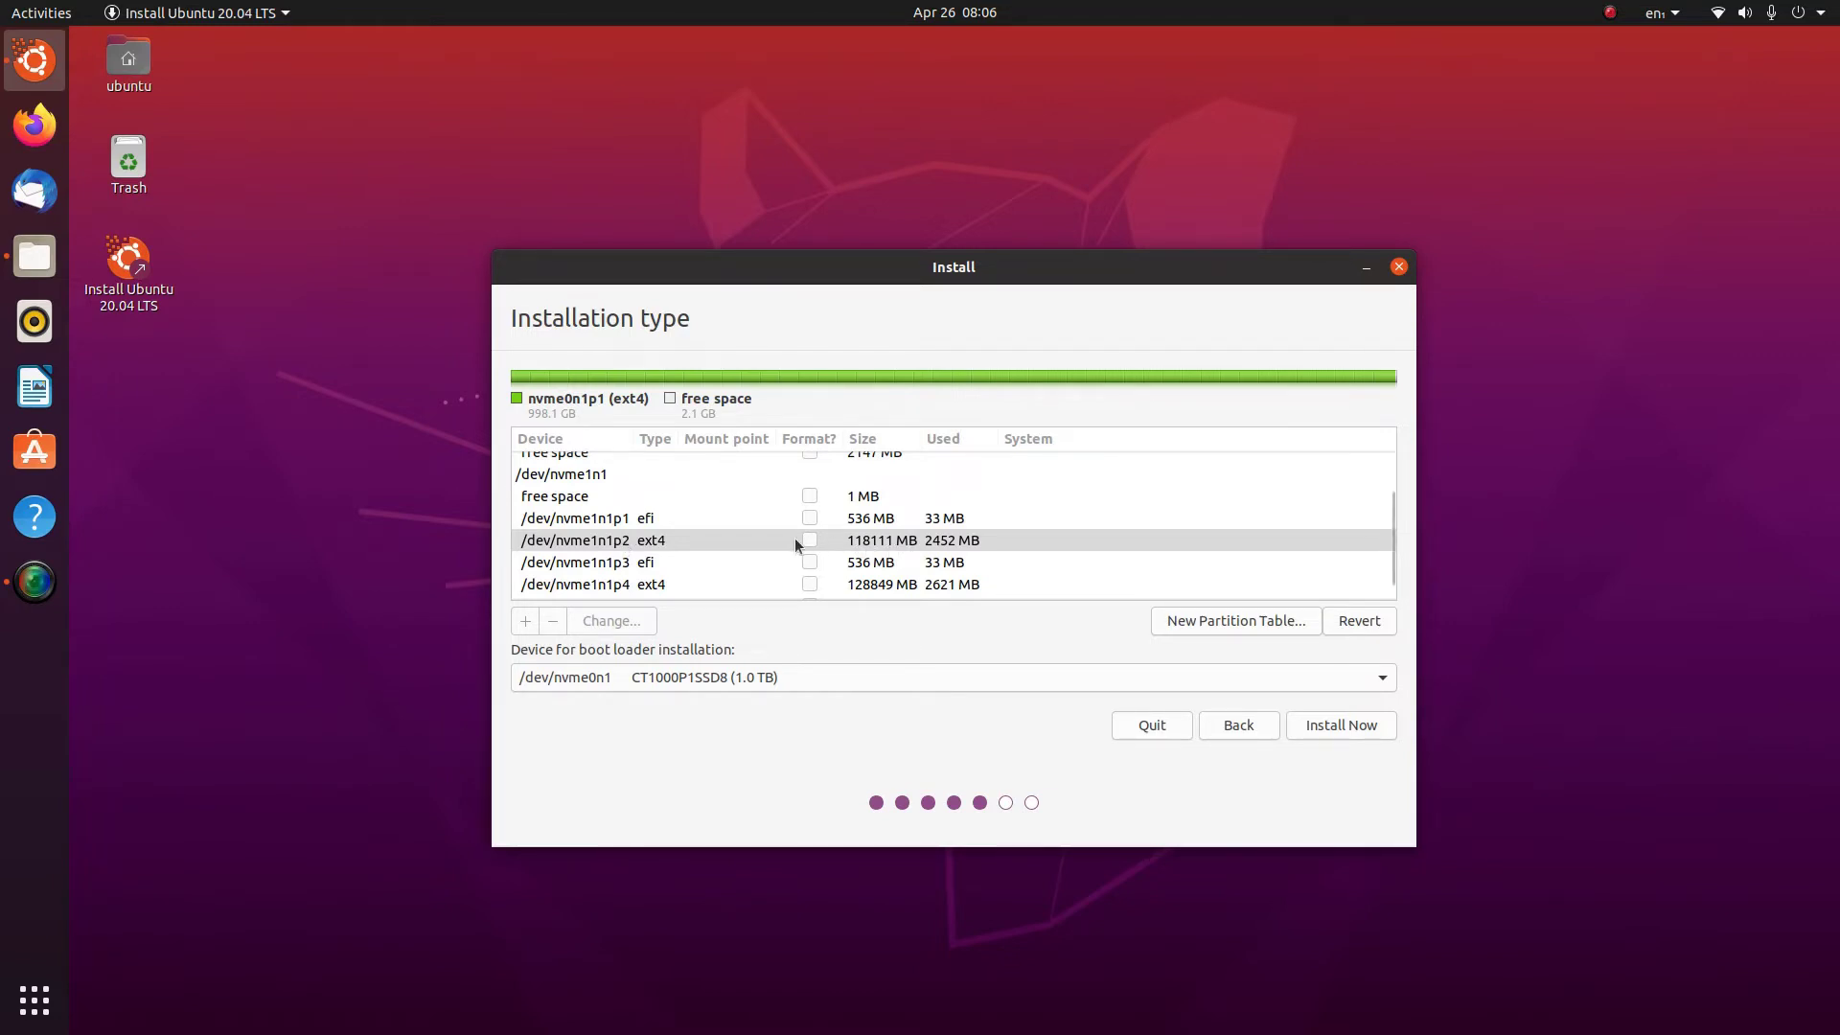
Set /dev/nvme1n1p2 to use Ext4 journaling file system with mount point /
double_click(625, 541)
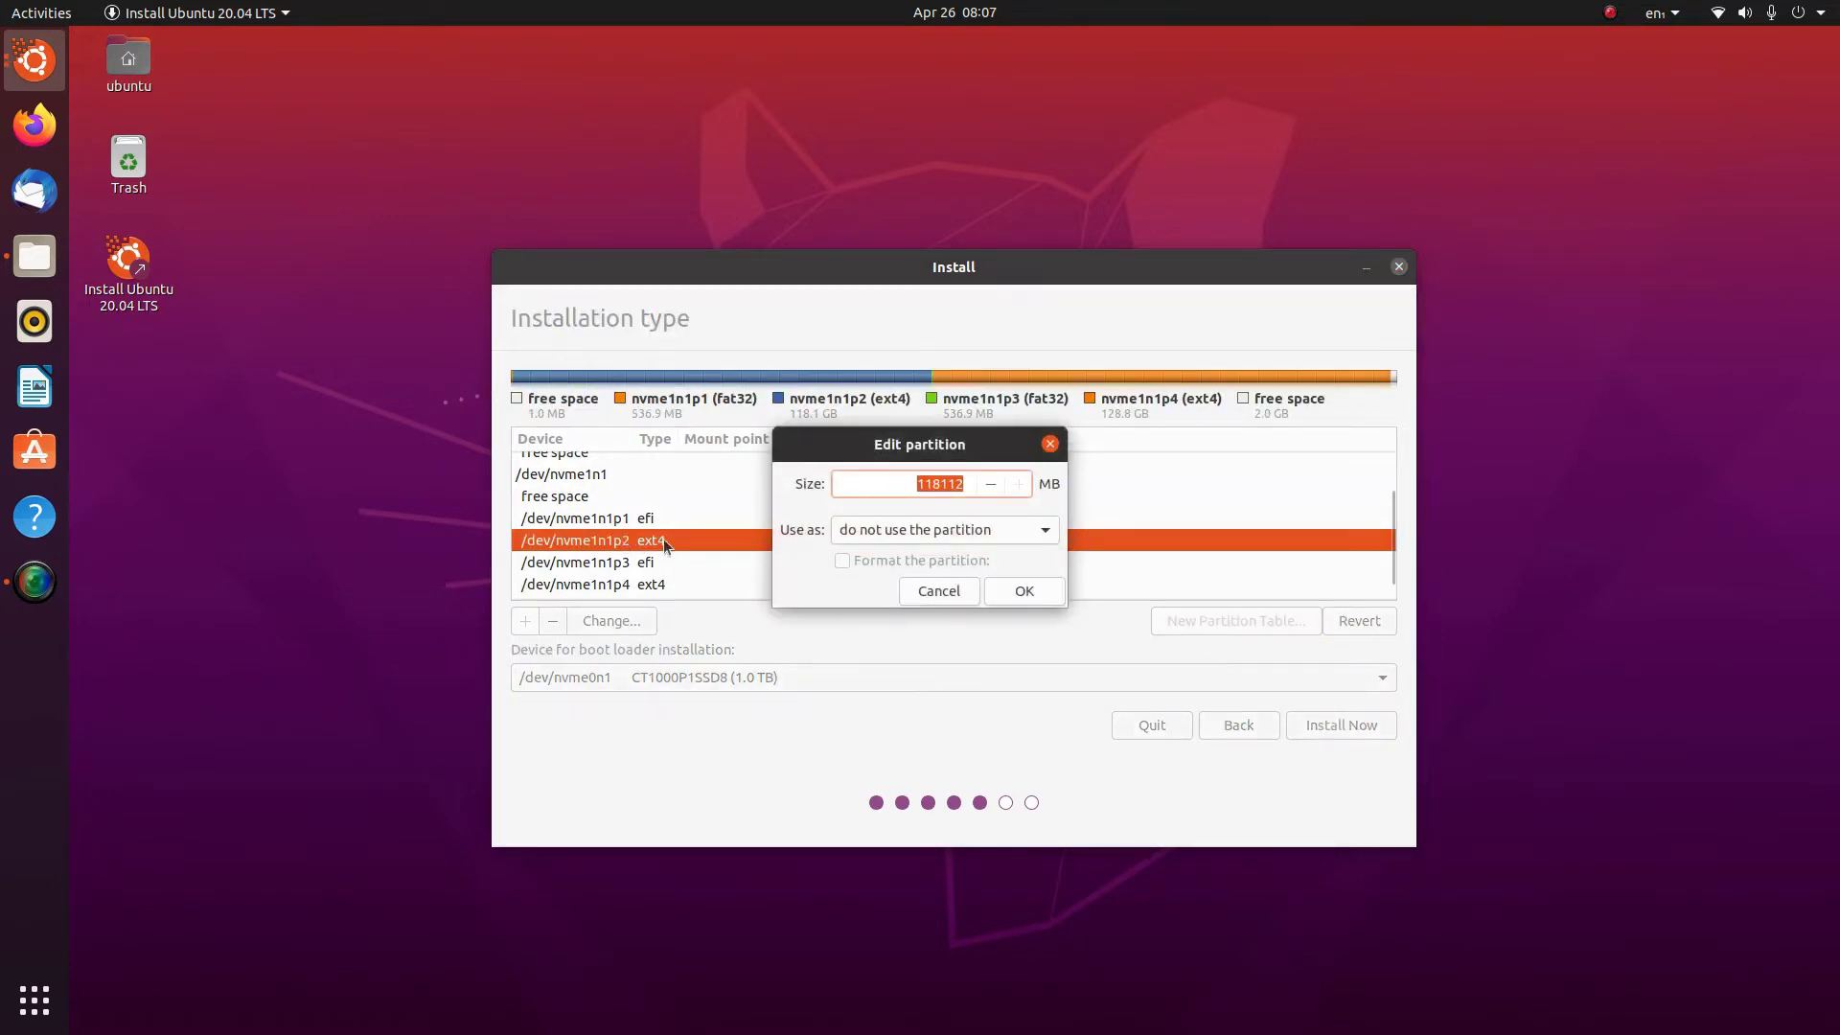
left_click(1017, 530)
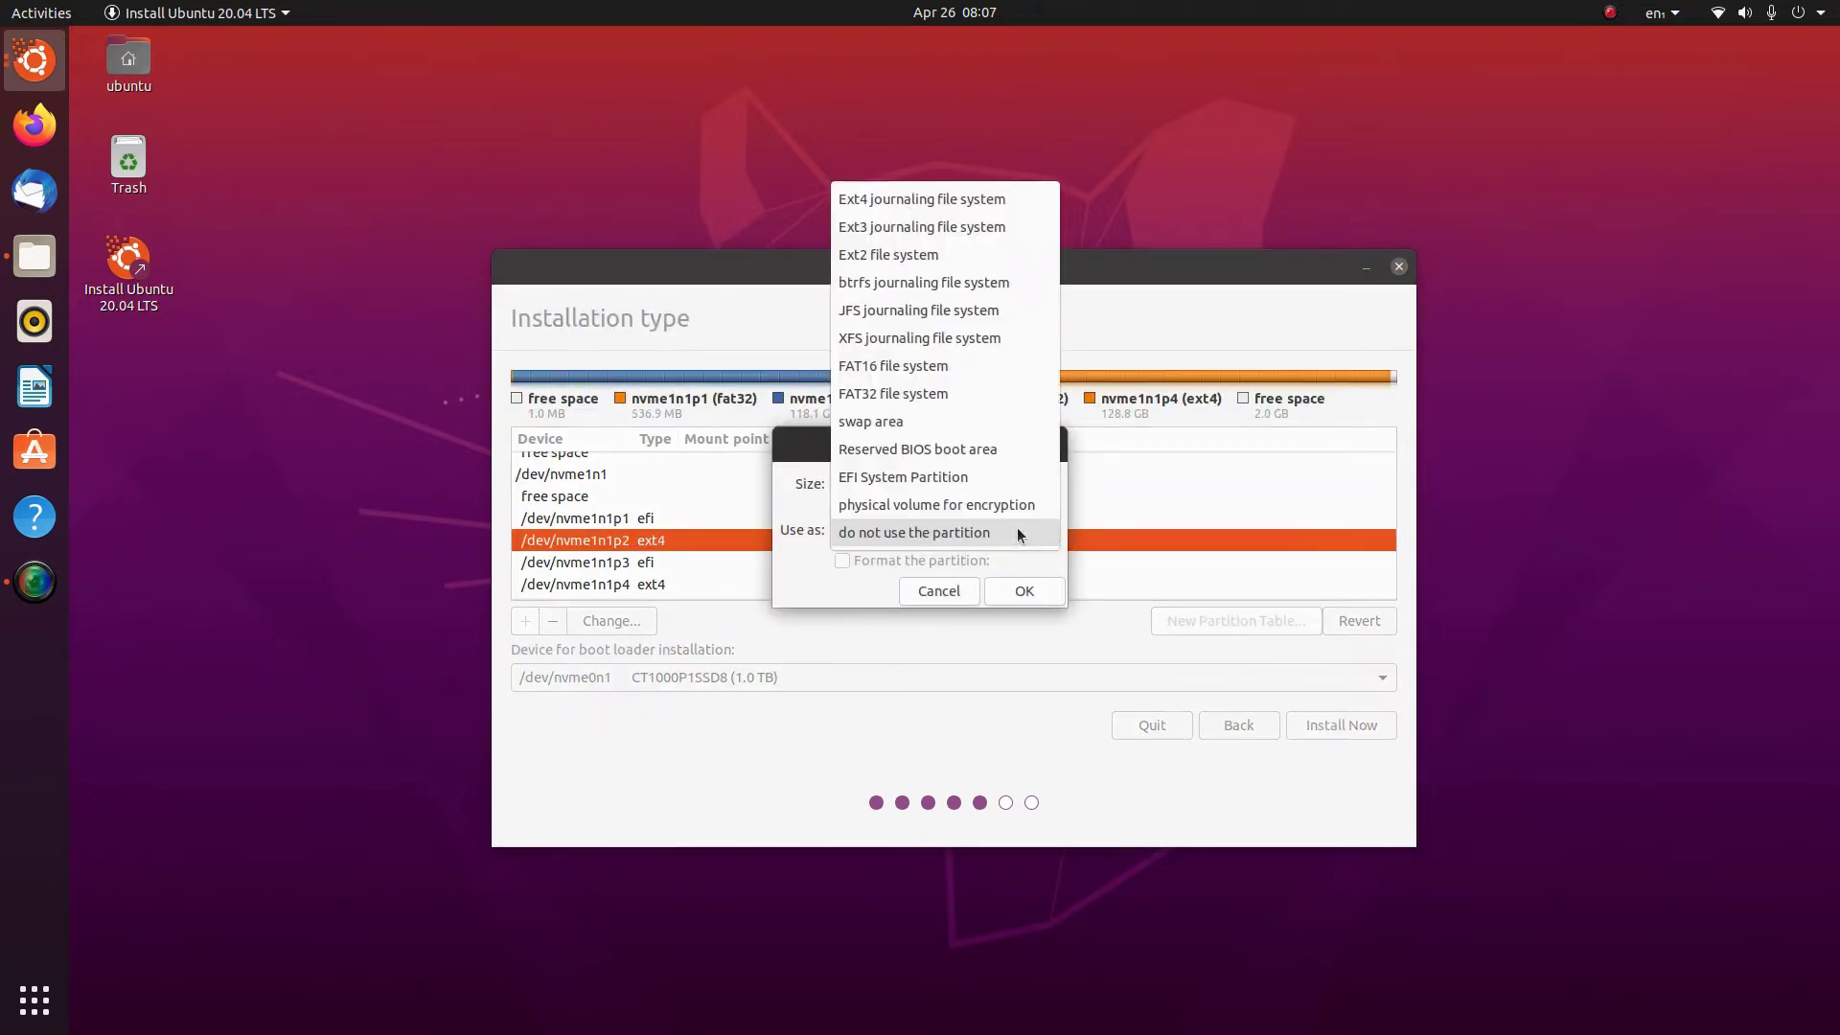
left_click(932, 198)
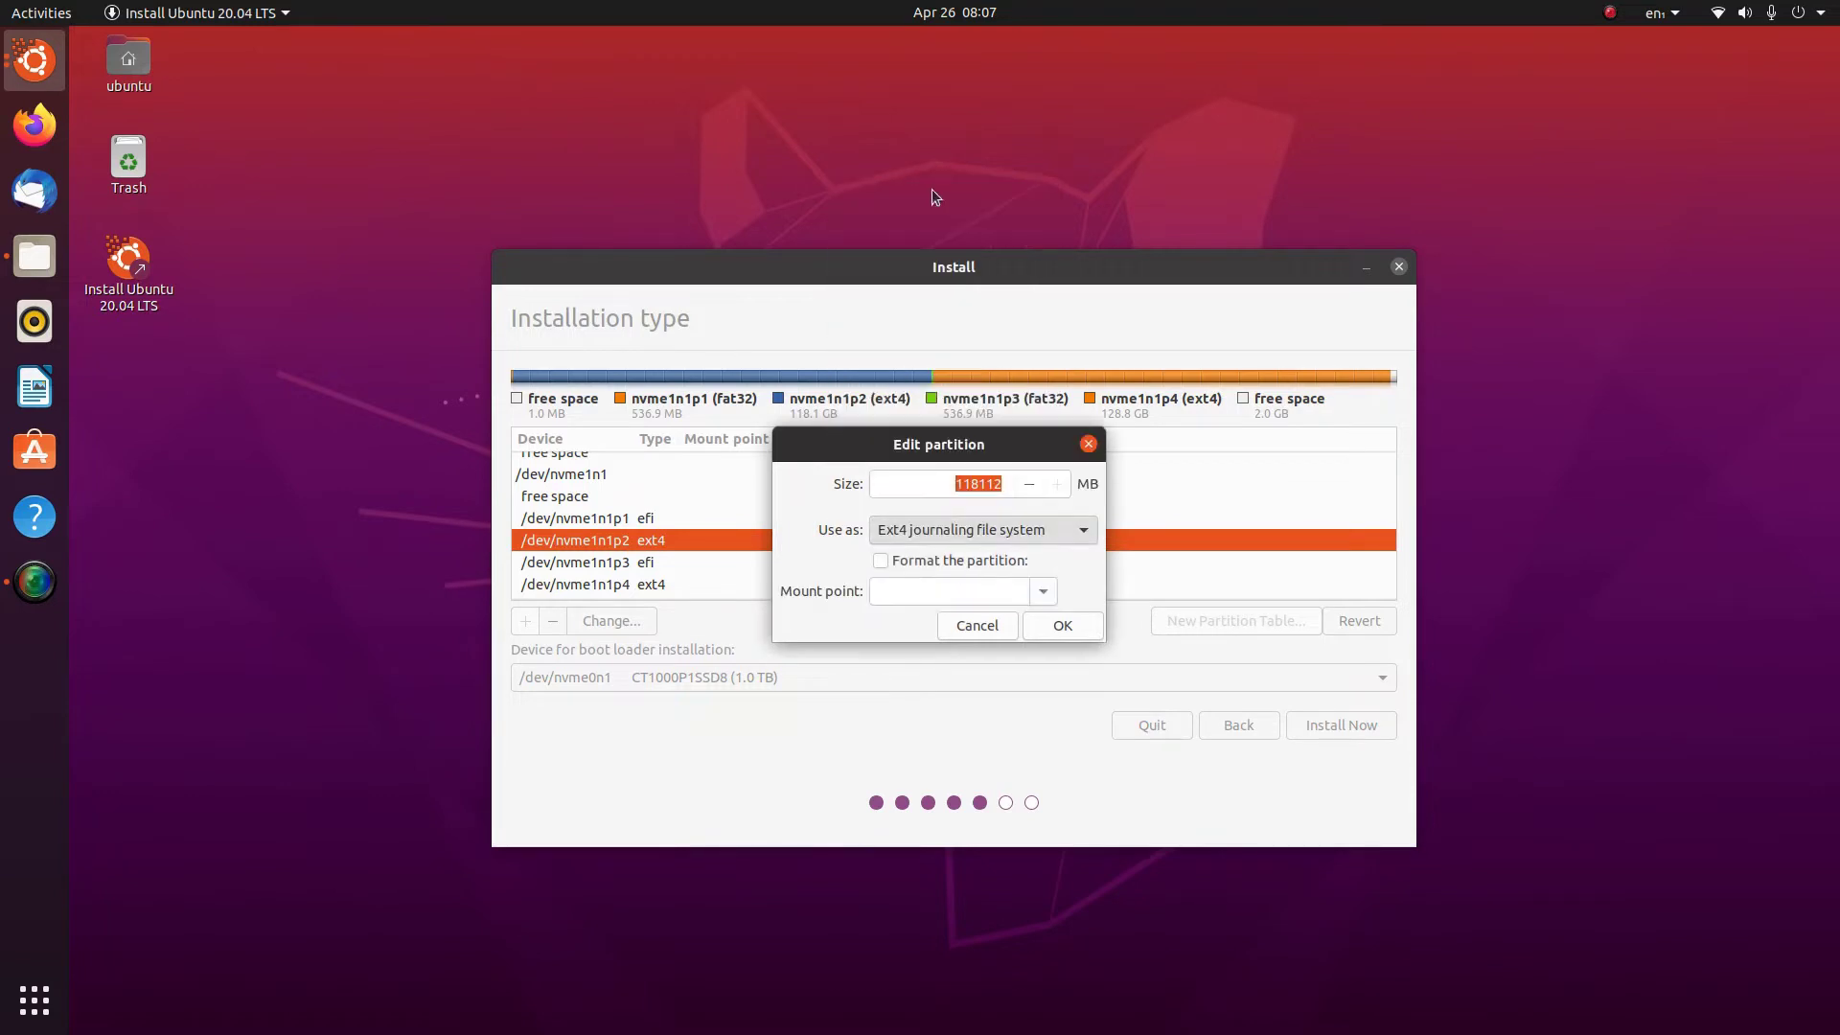
left_click(1043, 591)
left_click(922, 621)
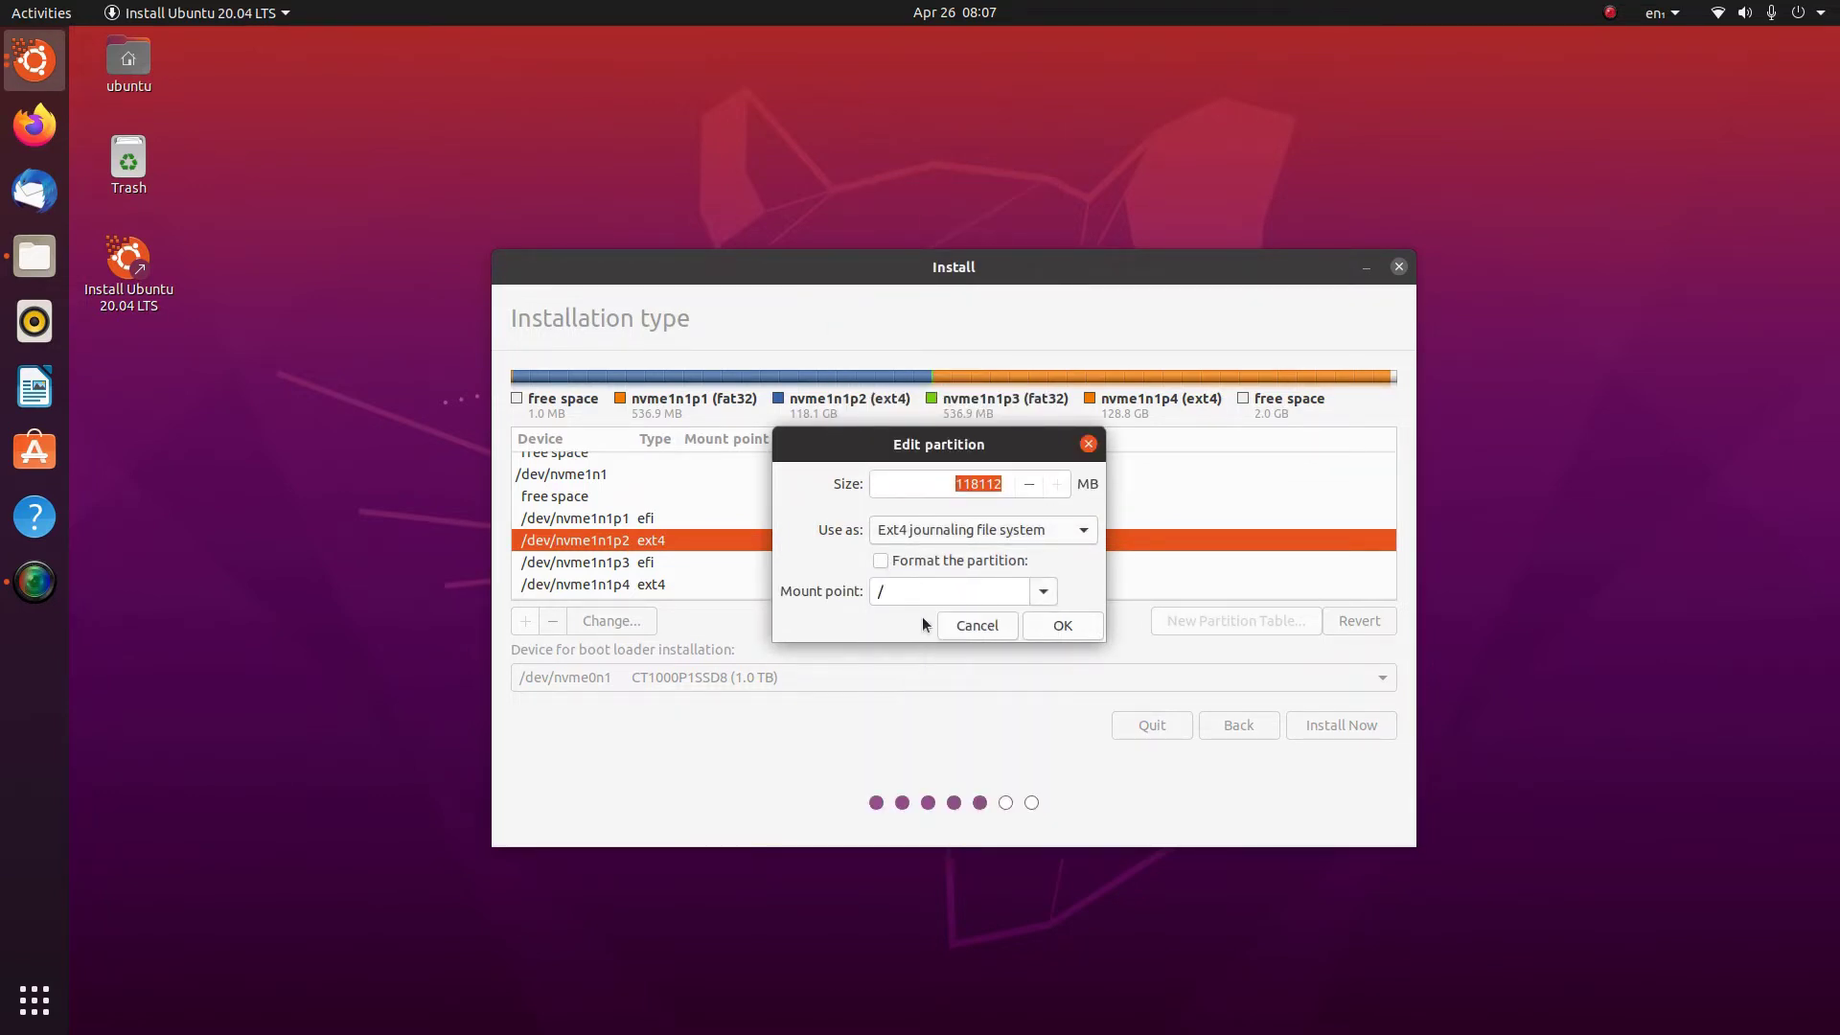
left_click(1050, 629)
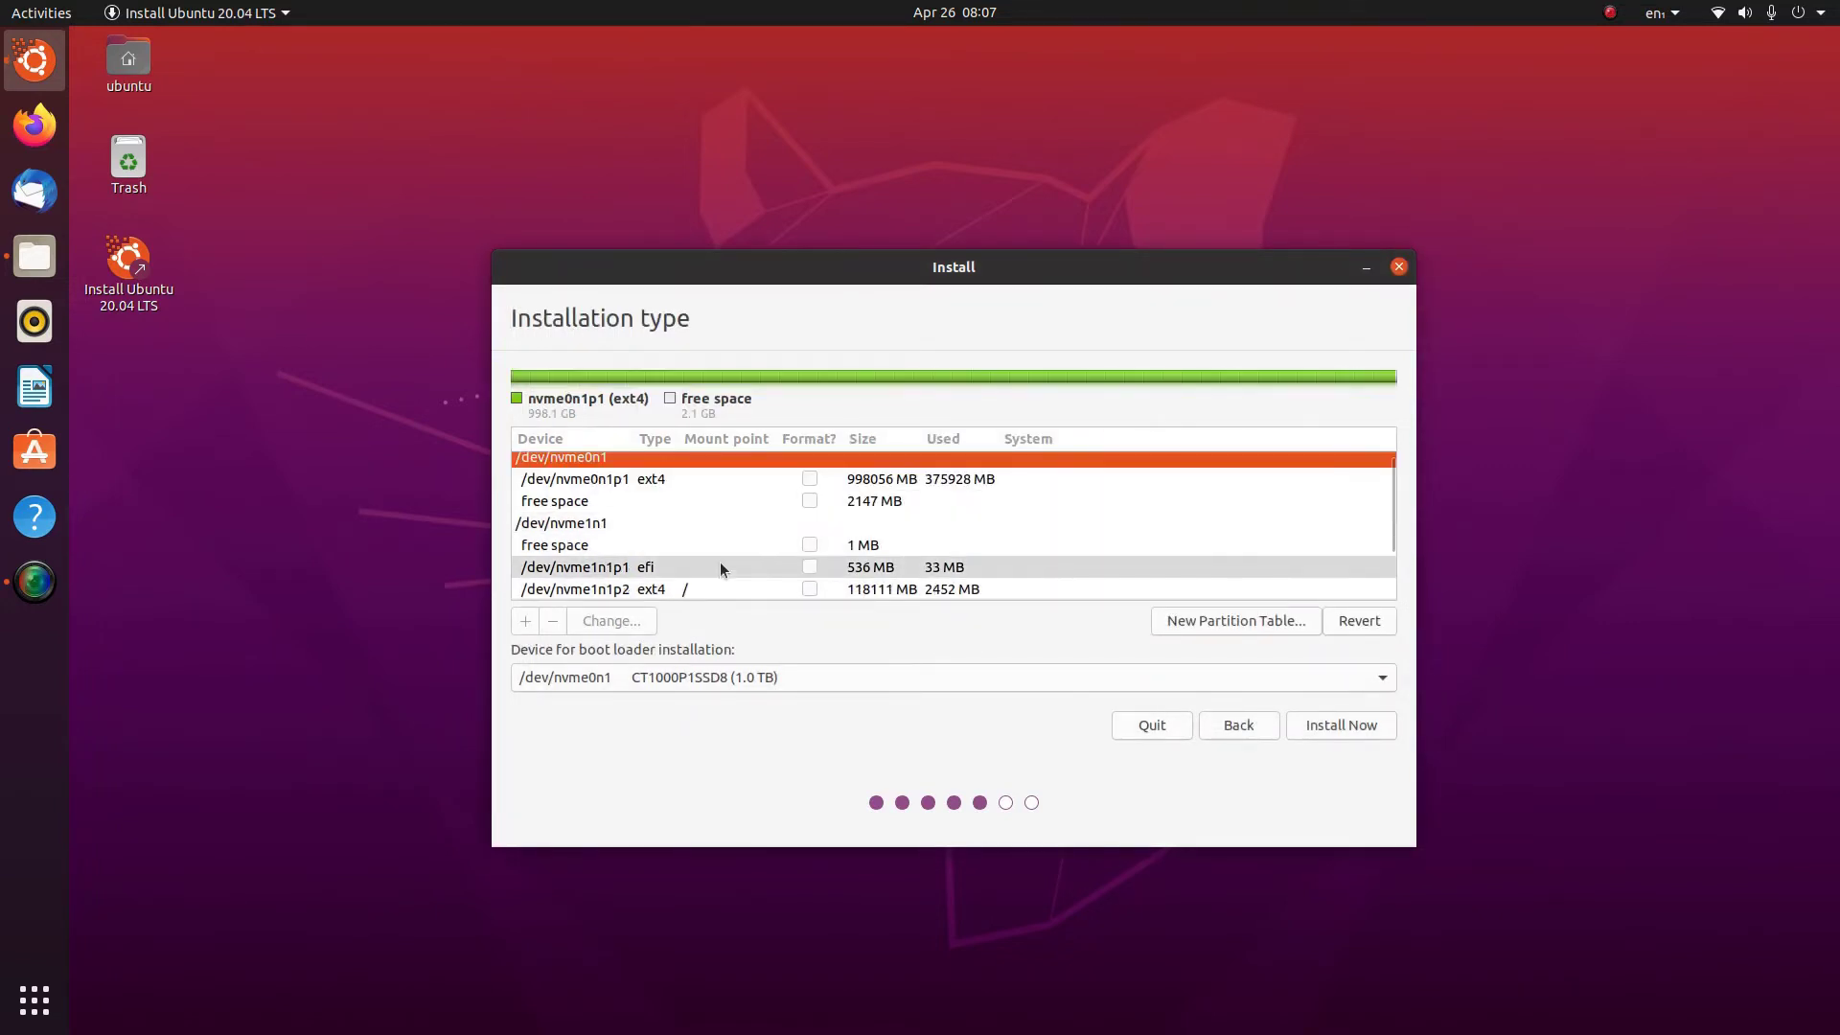
scroll(721, 561, "down", 3)
left_click(618, 504)
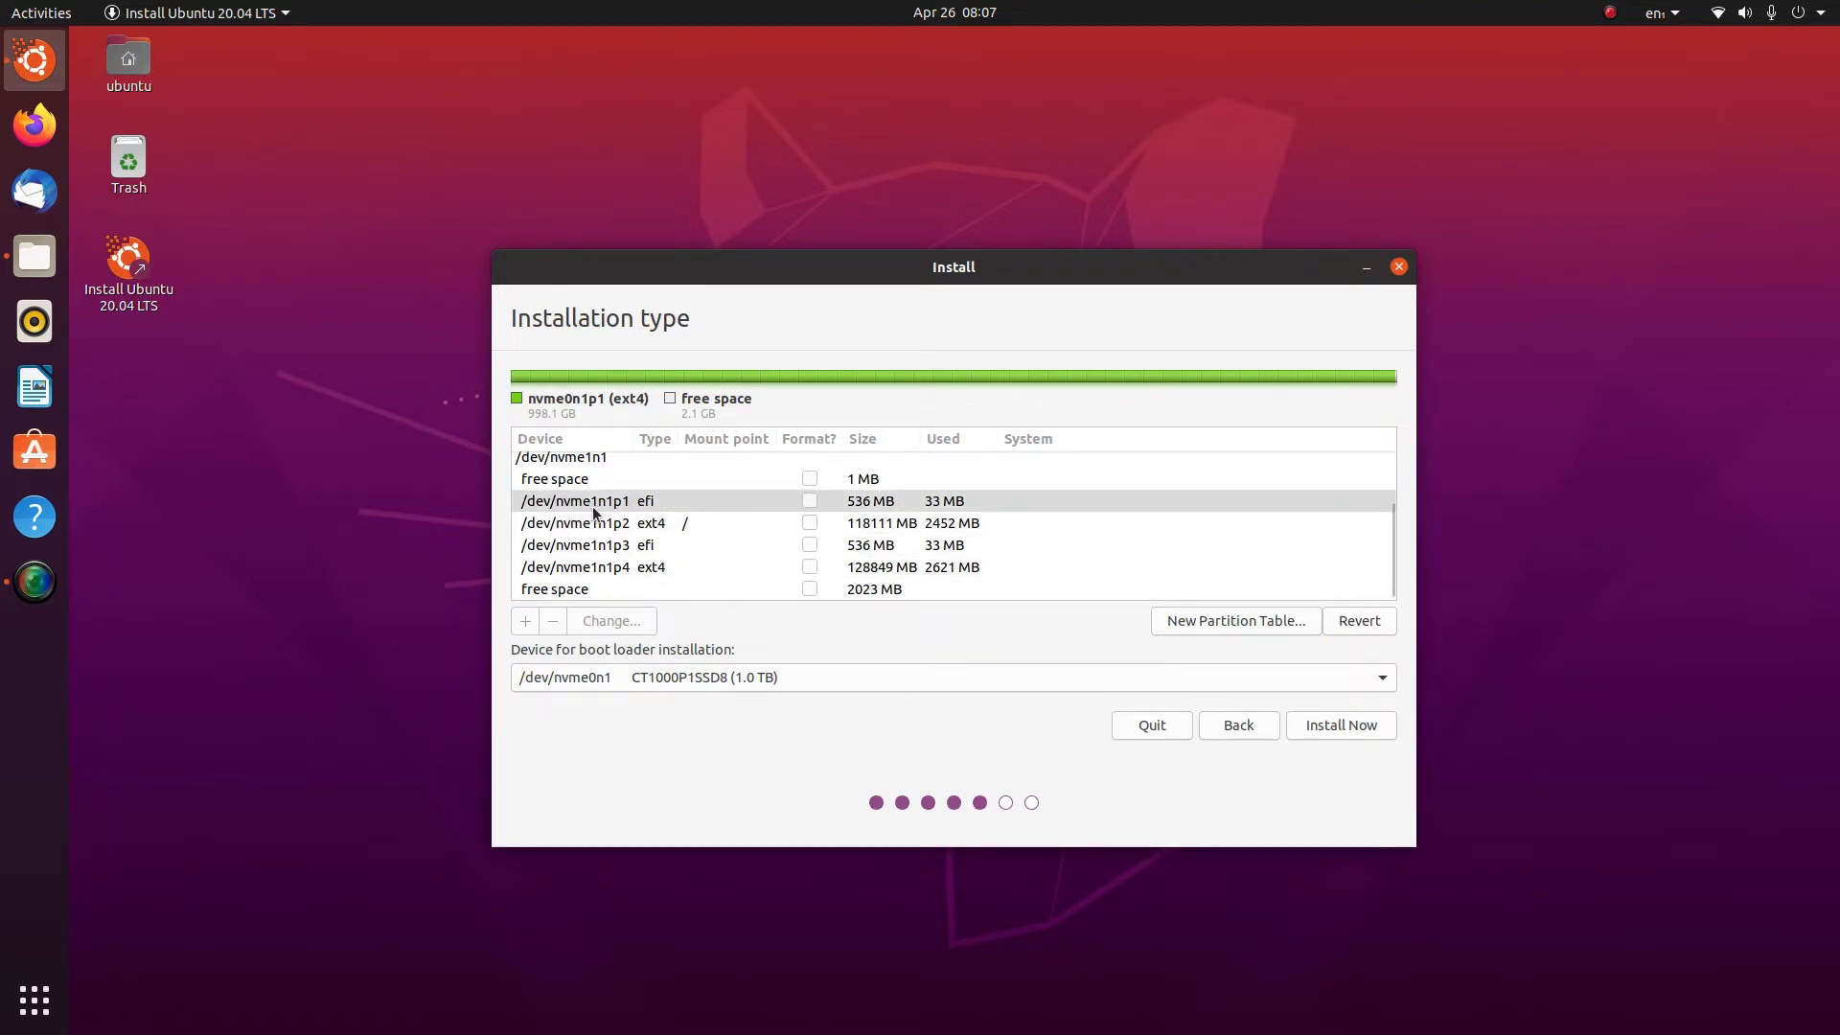
Set the boot loader device to /dev/nvme1n1p1 and start the installation
left_click(675, 677)
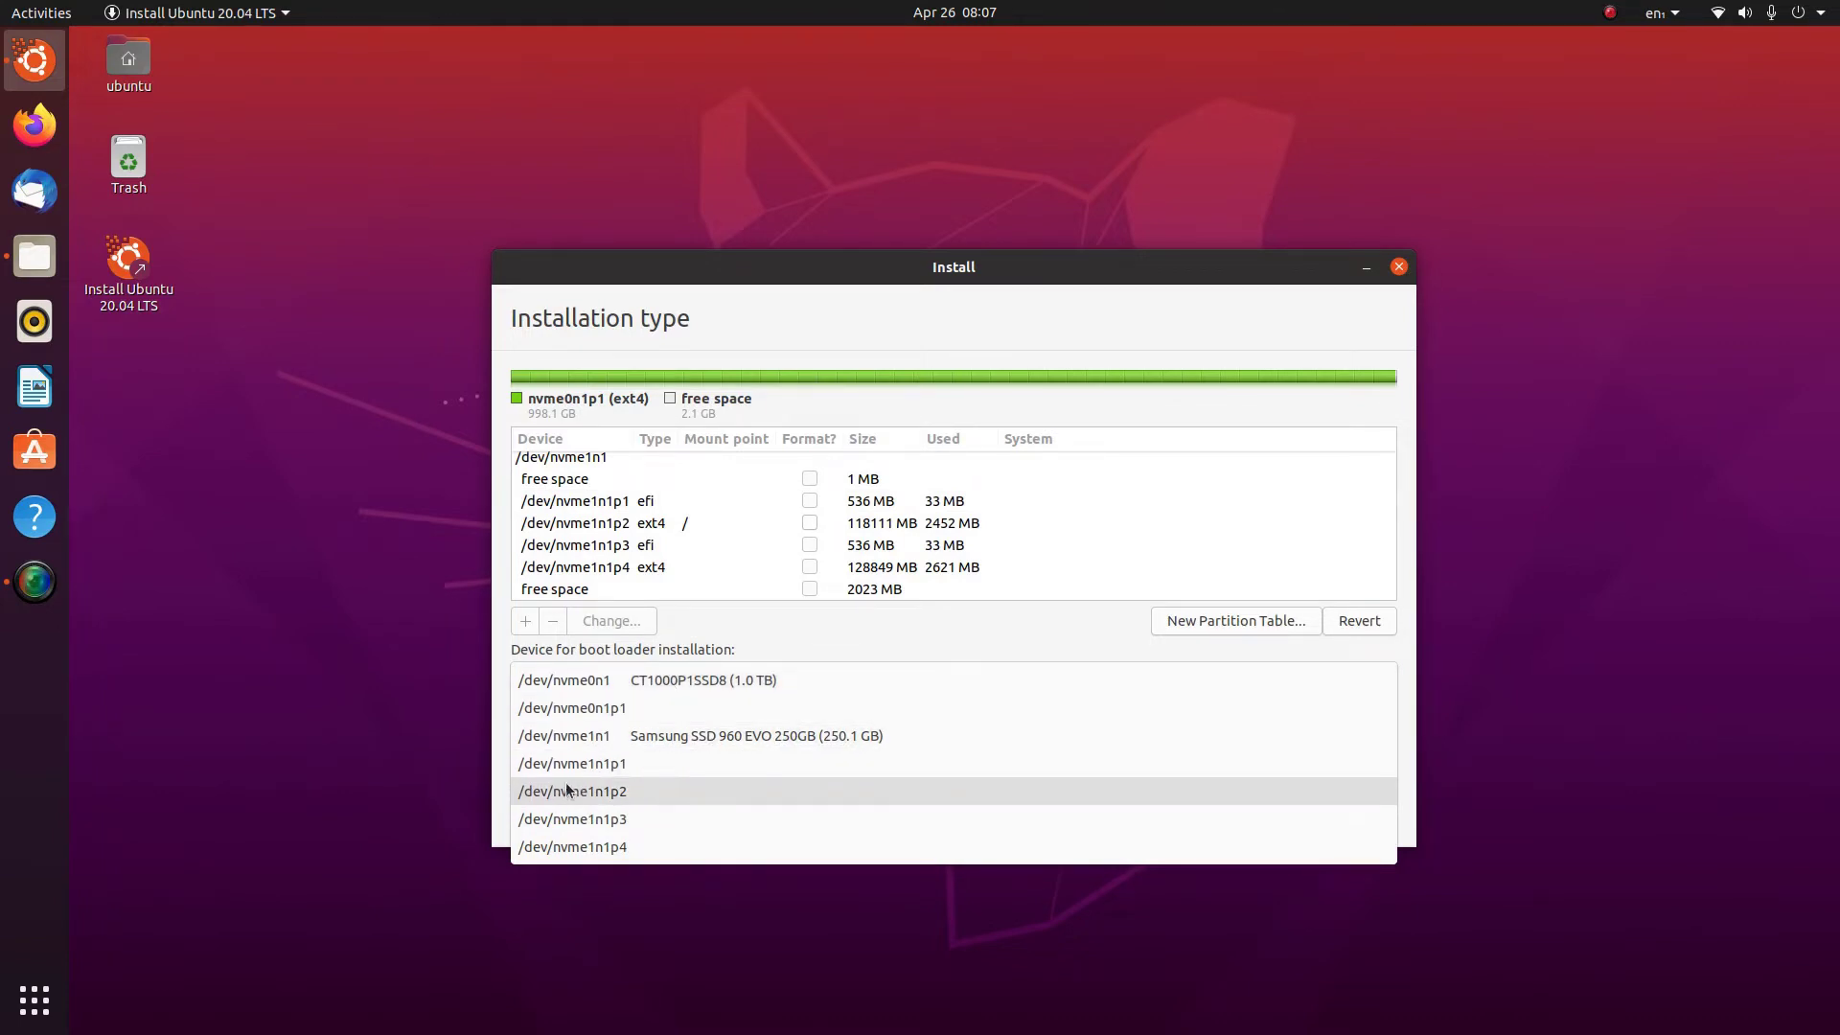
left_click(615, 764)
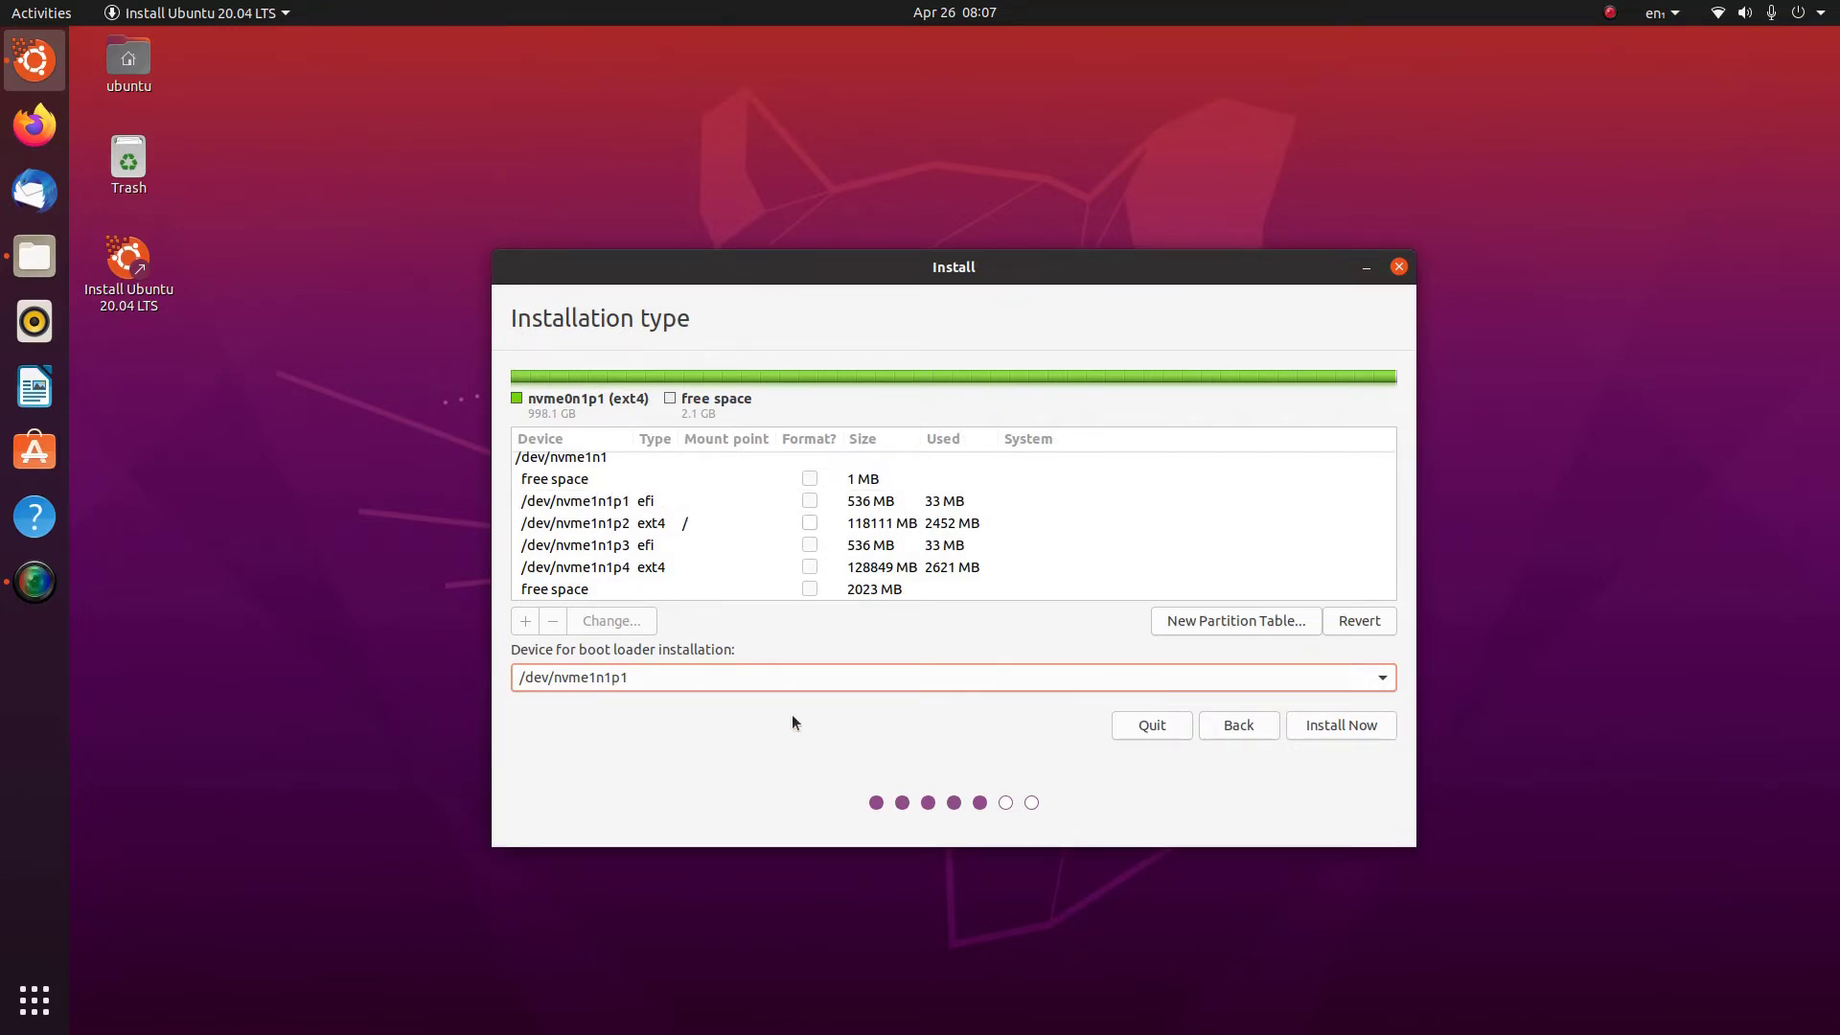
left_click(1329, 727)
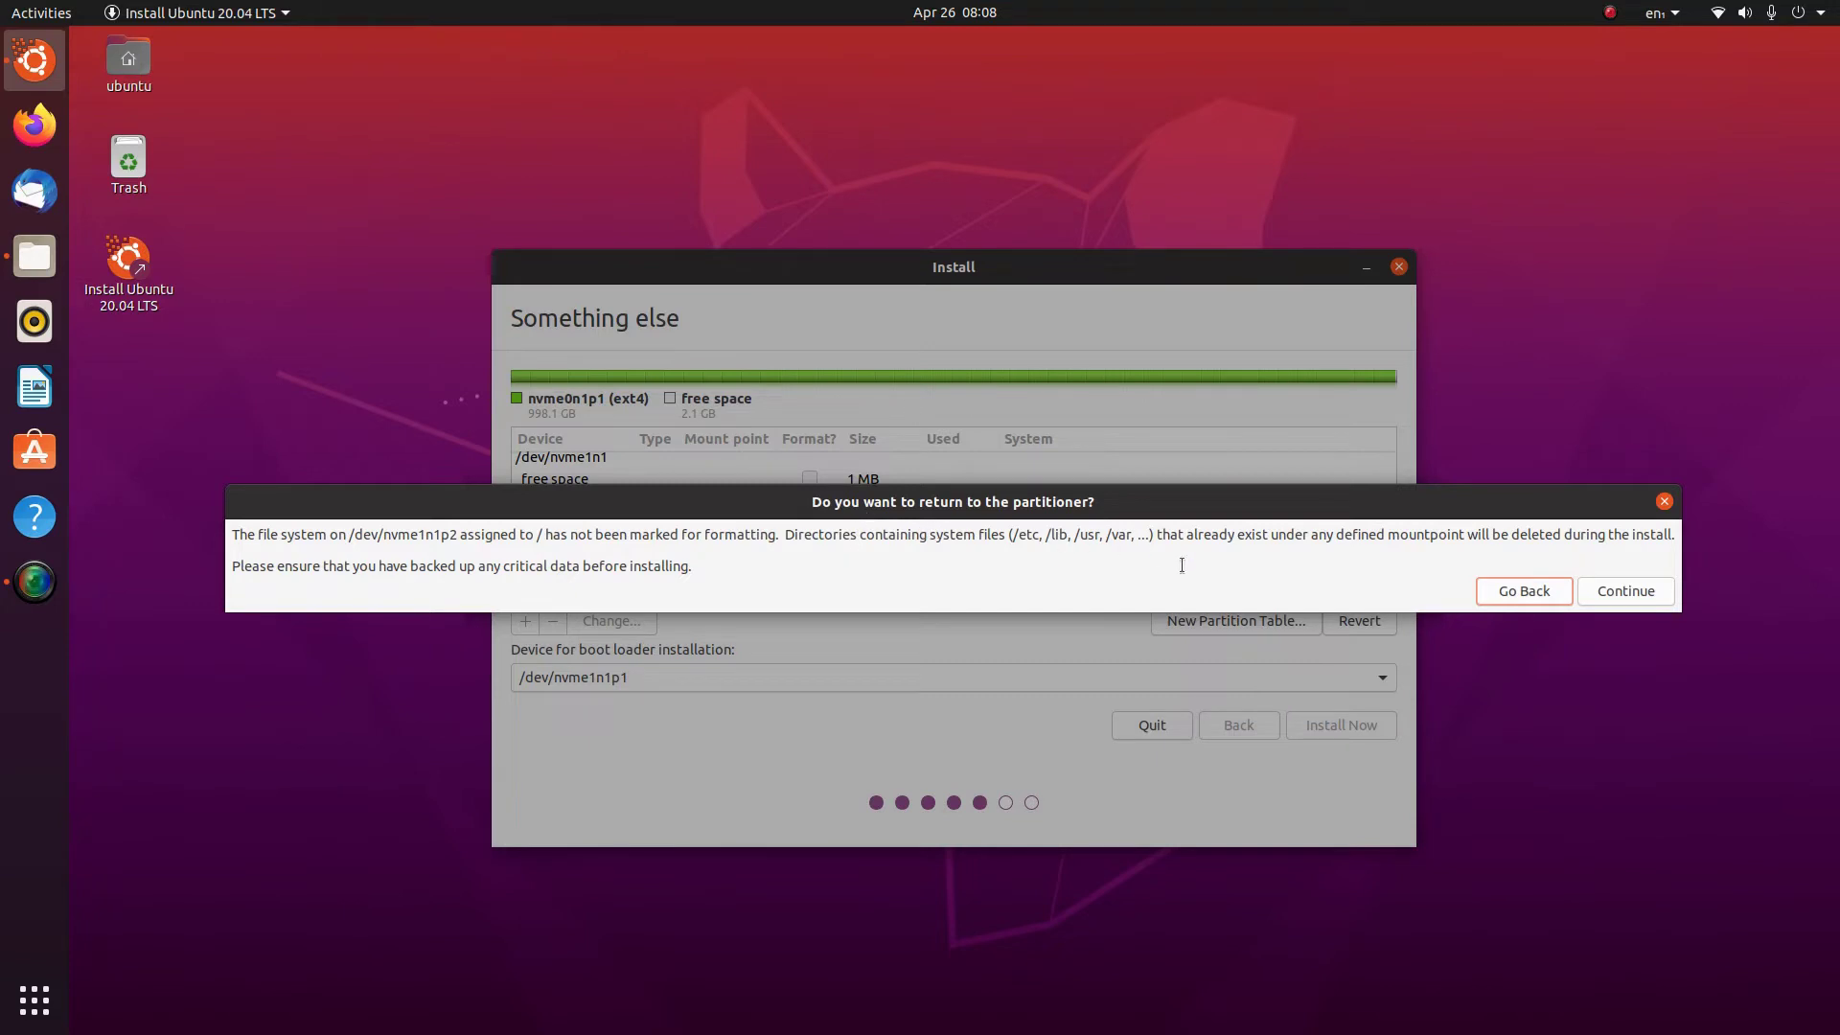
Go back, mark /dev/nvme1n1p2 to be formatted, and restart the installation
left_click(1547, 589)
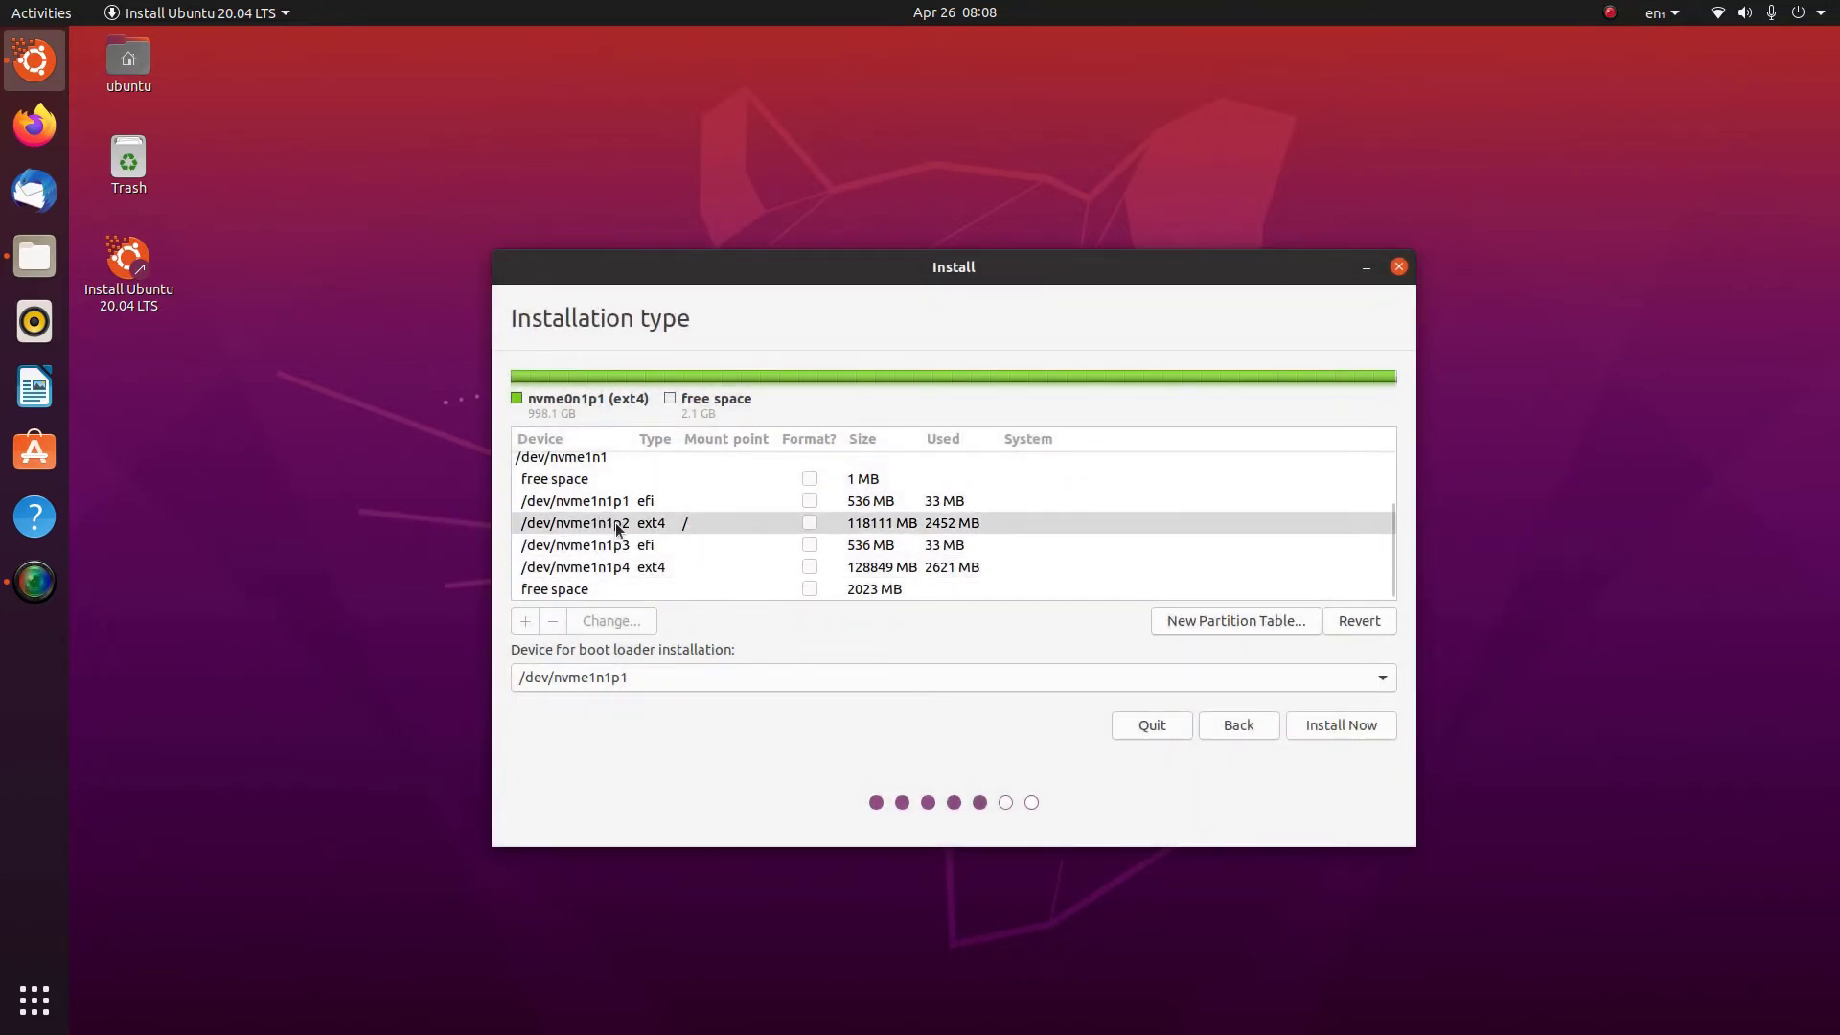
double_click(615, 524)
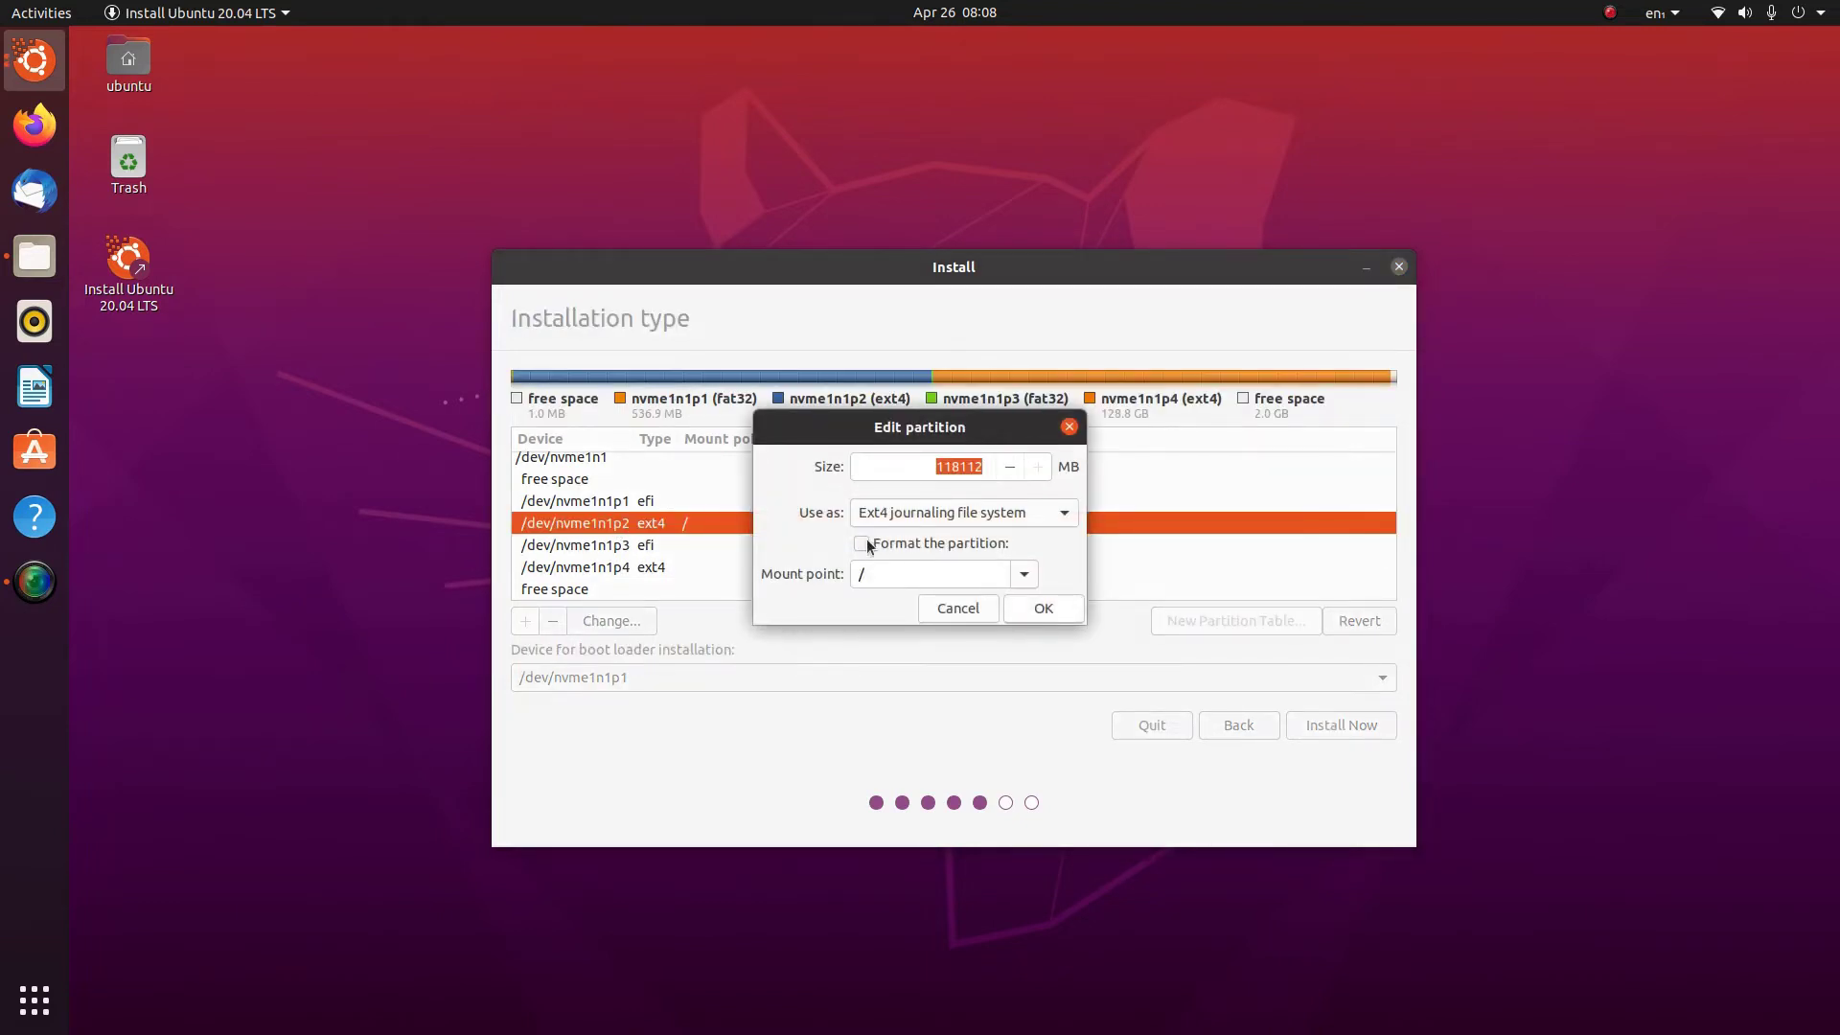
left_click(865, 543)
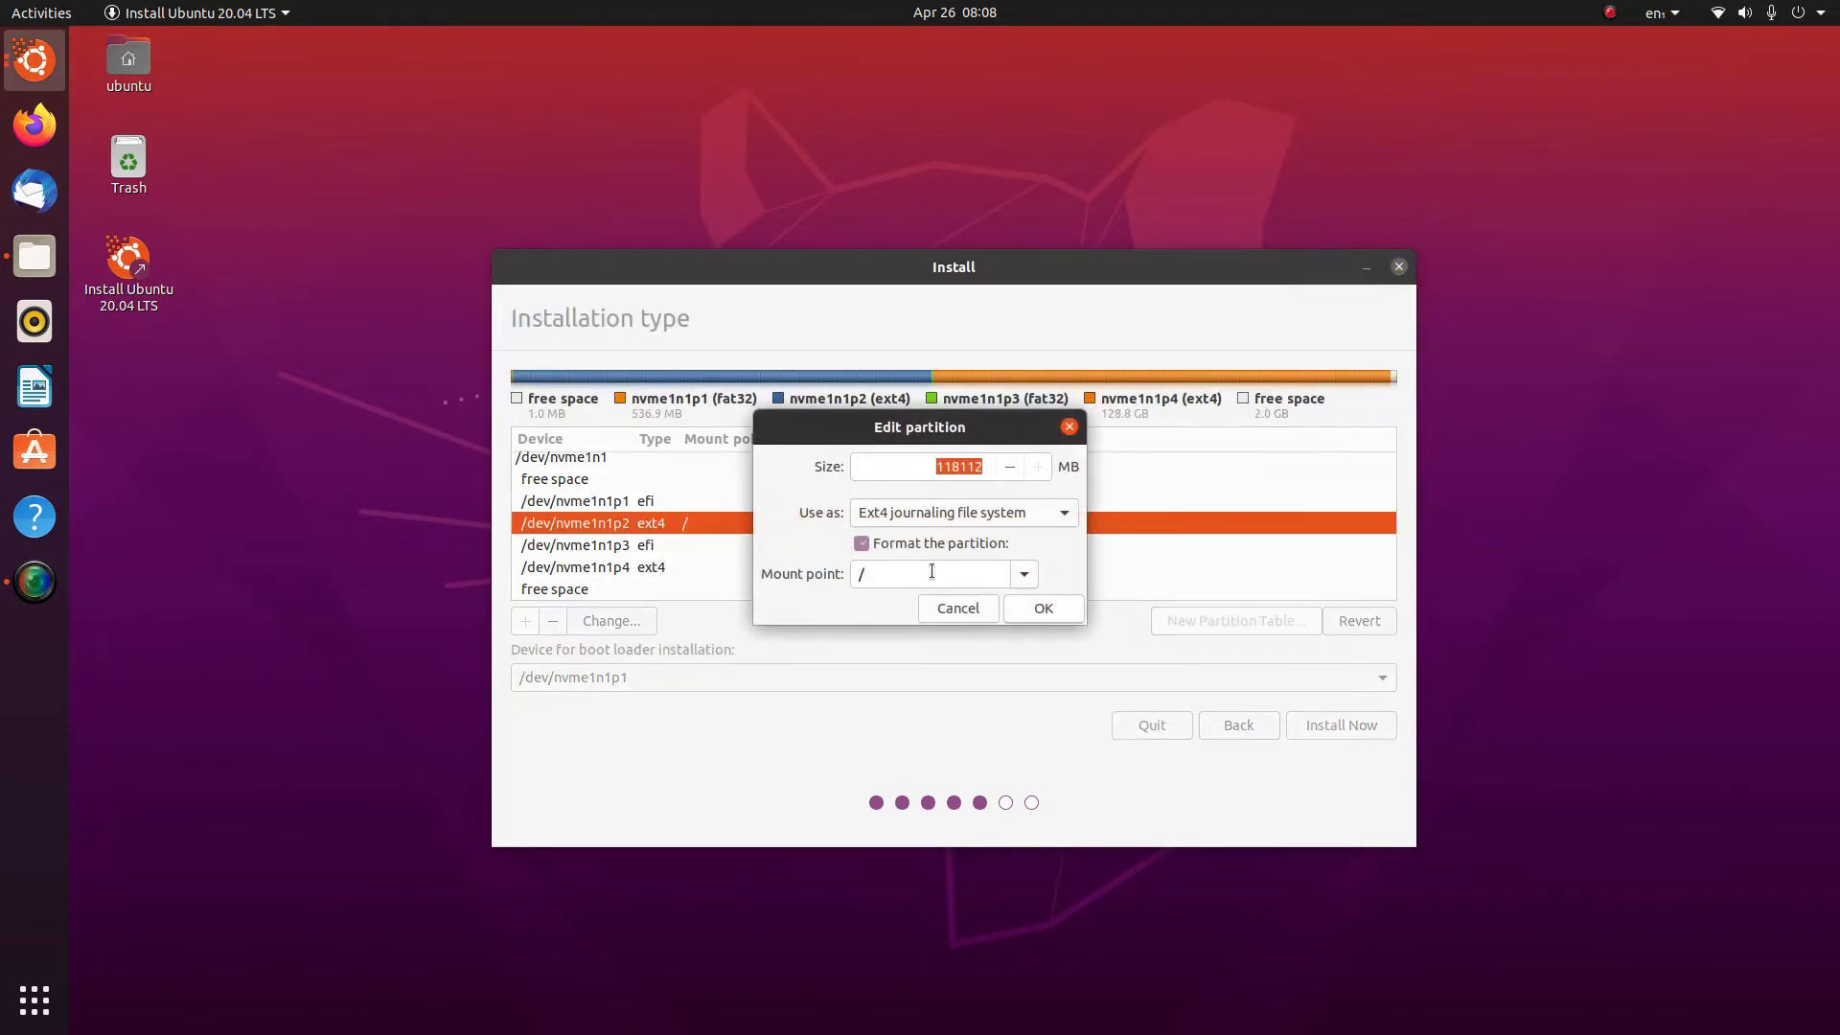
left_click(1042, 608)
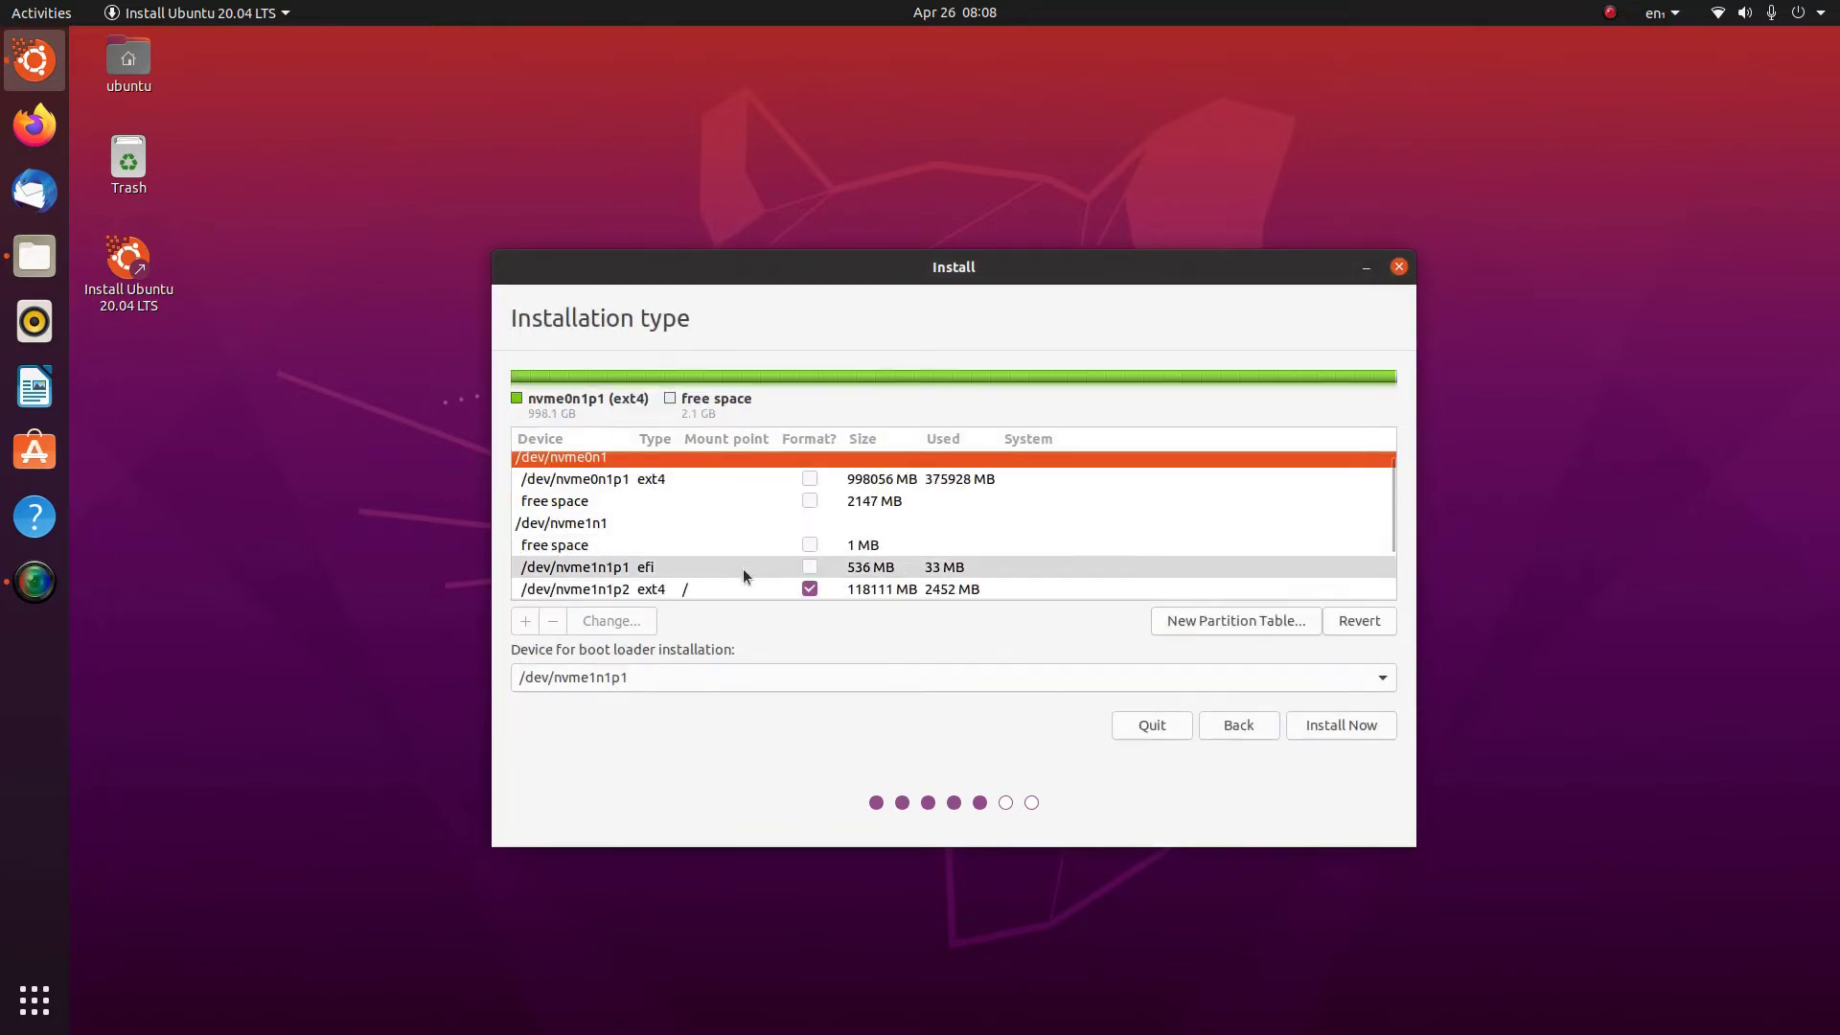
scroll(744, 567, "down", 2)
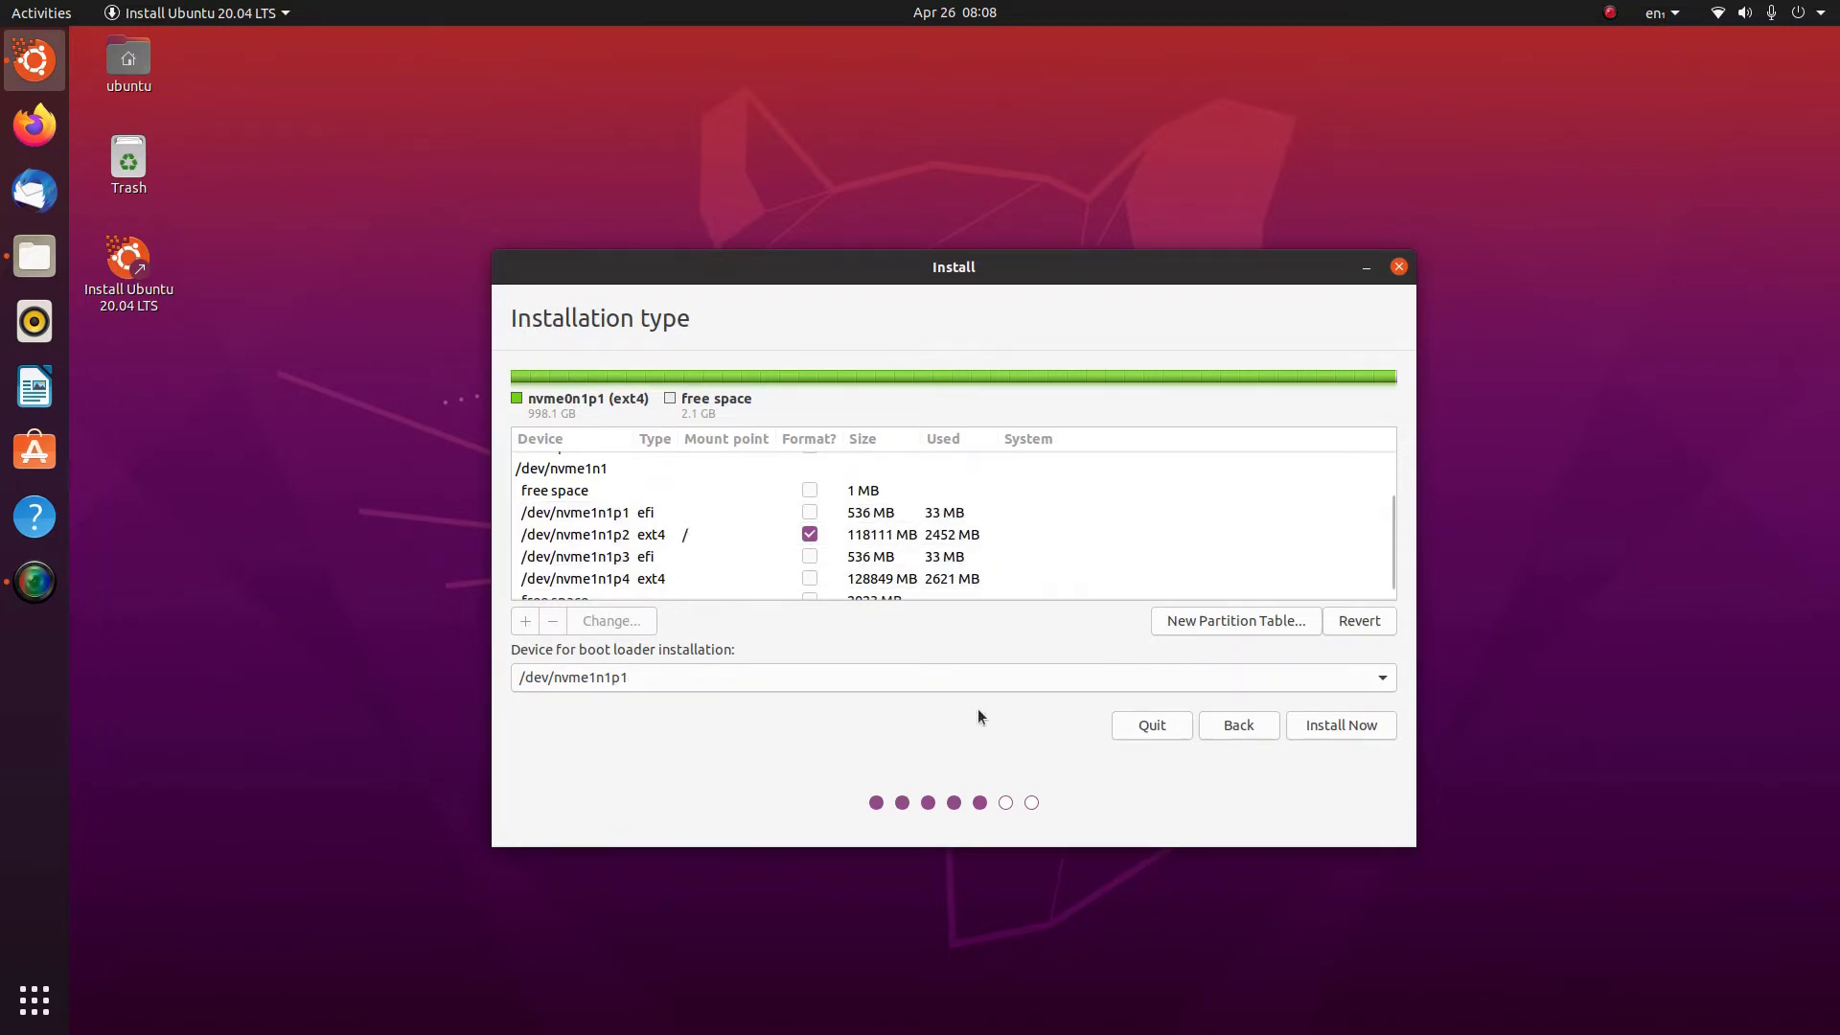
left_click(1347, 725)
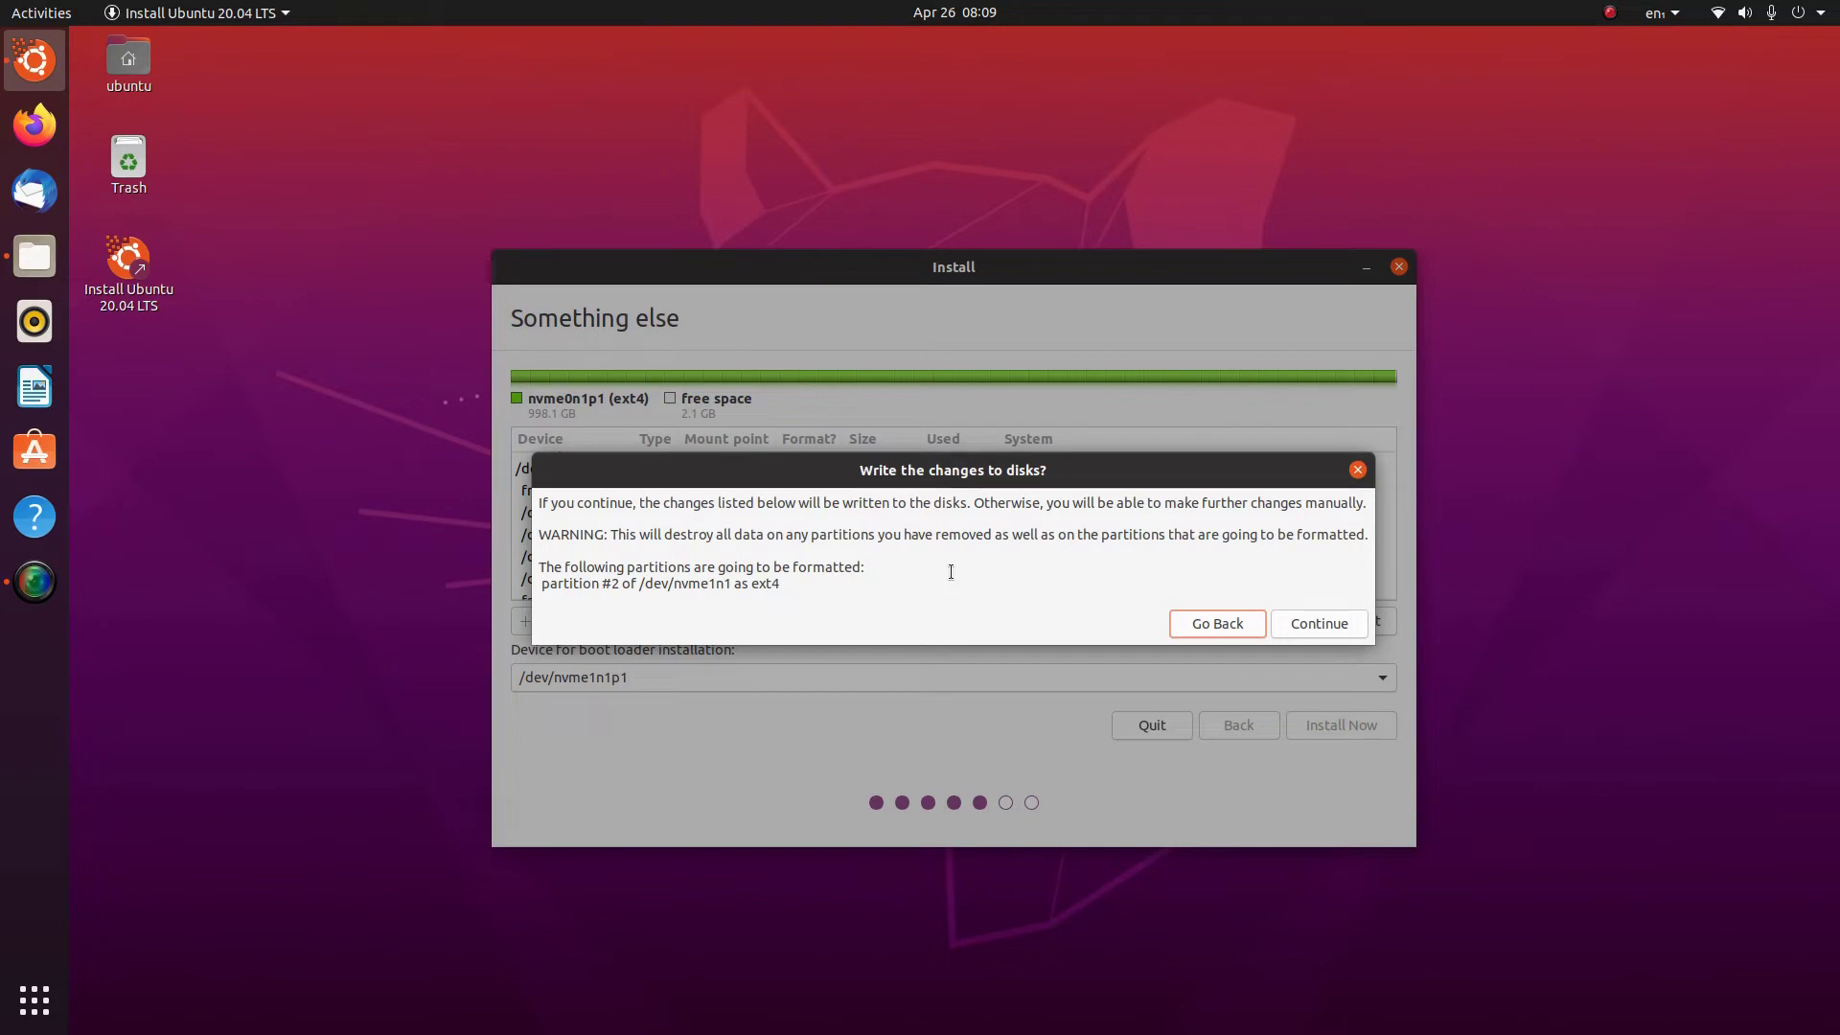
Confirm writing the partition changes to disk
left_click(1311, 623)
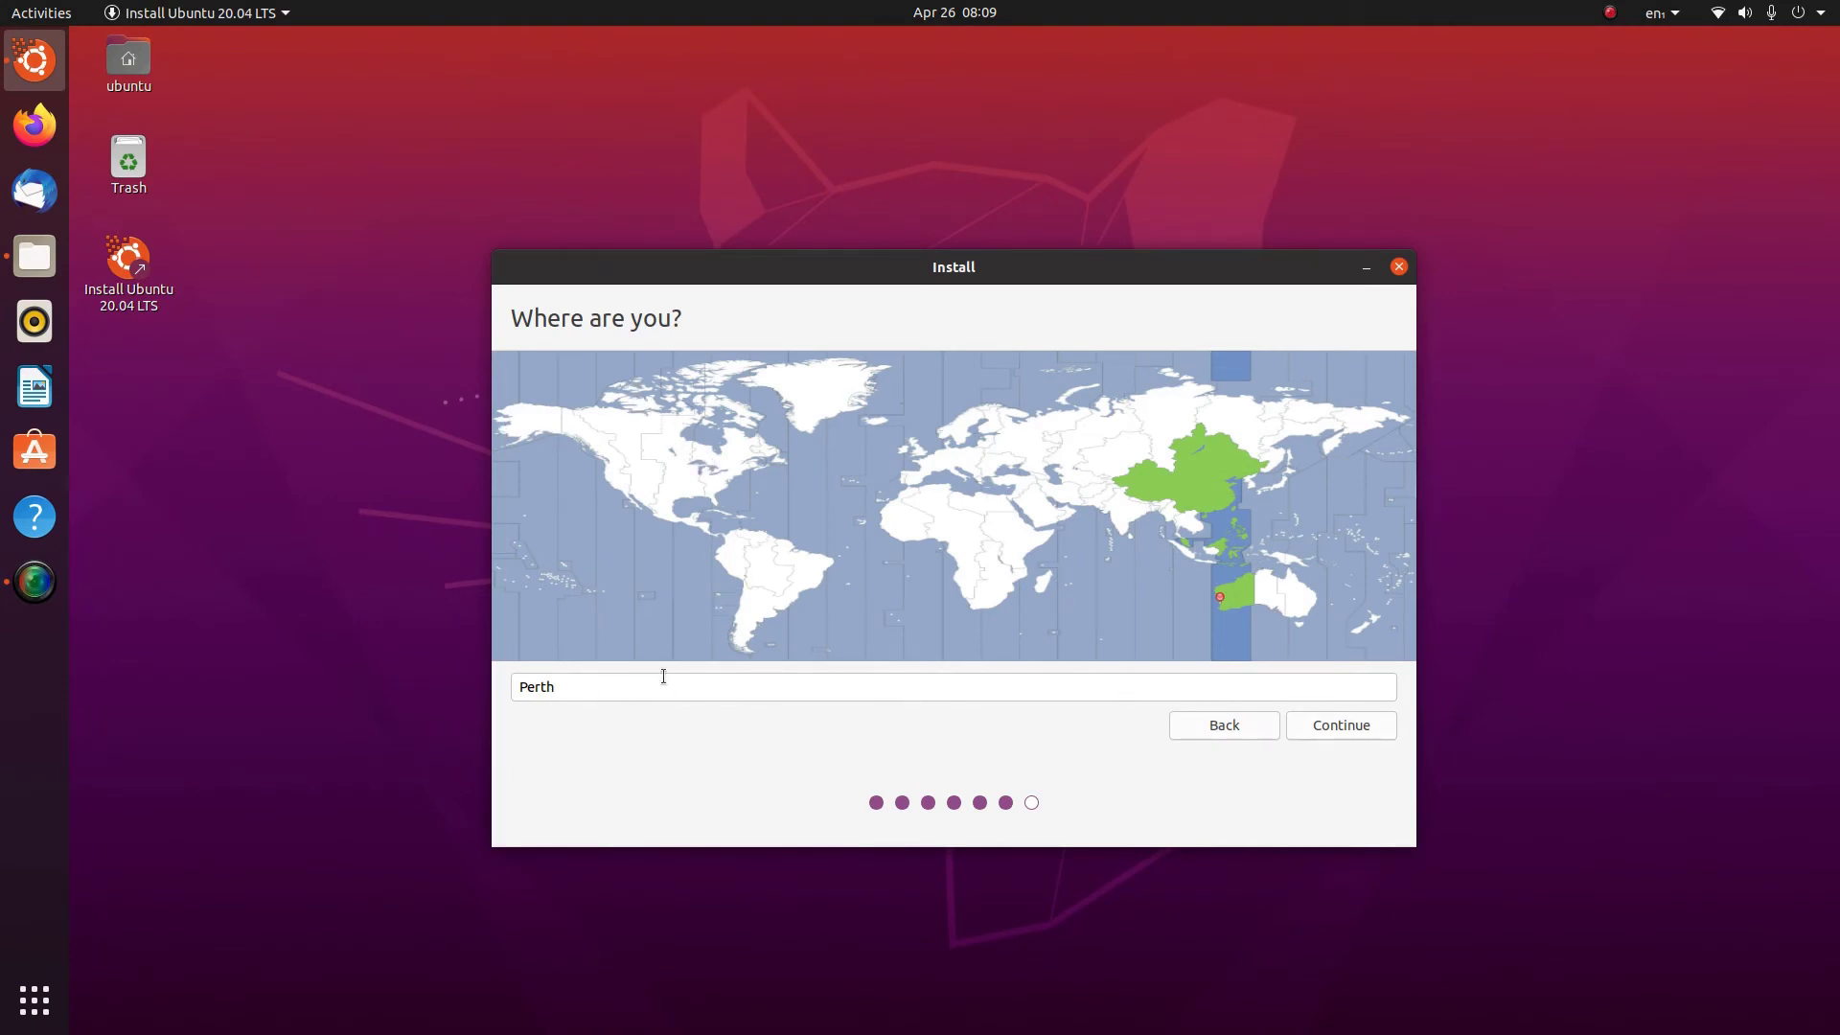
Accept Perth as the location, then enter the user's full name and computer name ubuntu-nuc
left_click(1342, 725)
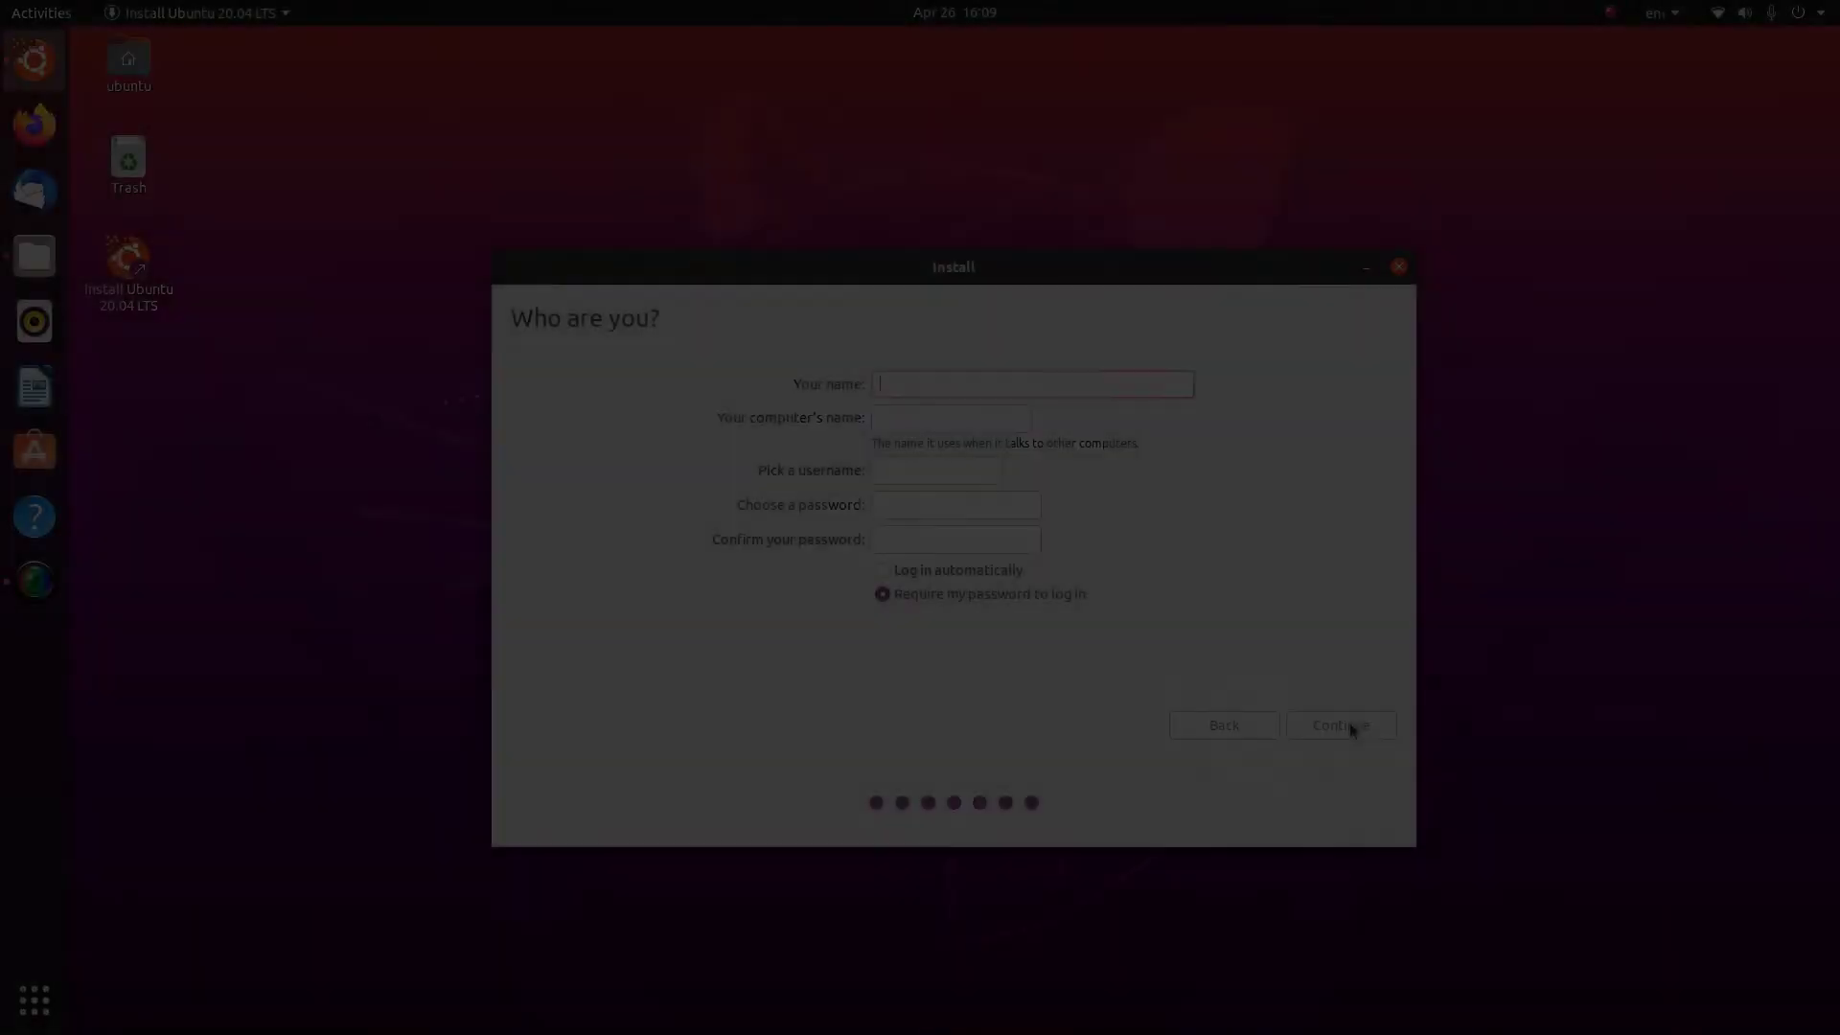
type("Colin Brash")
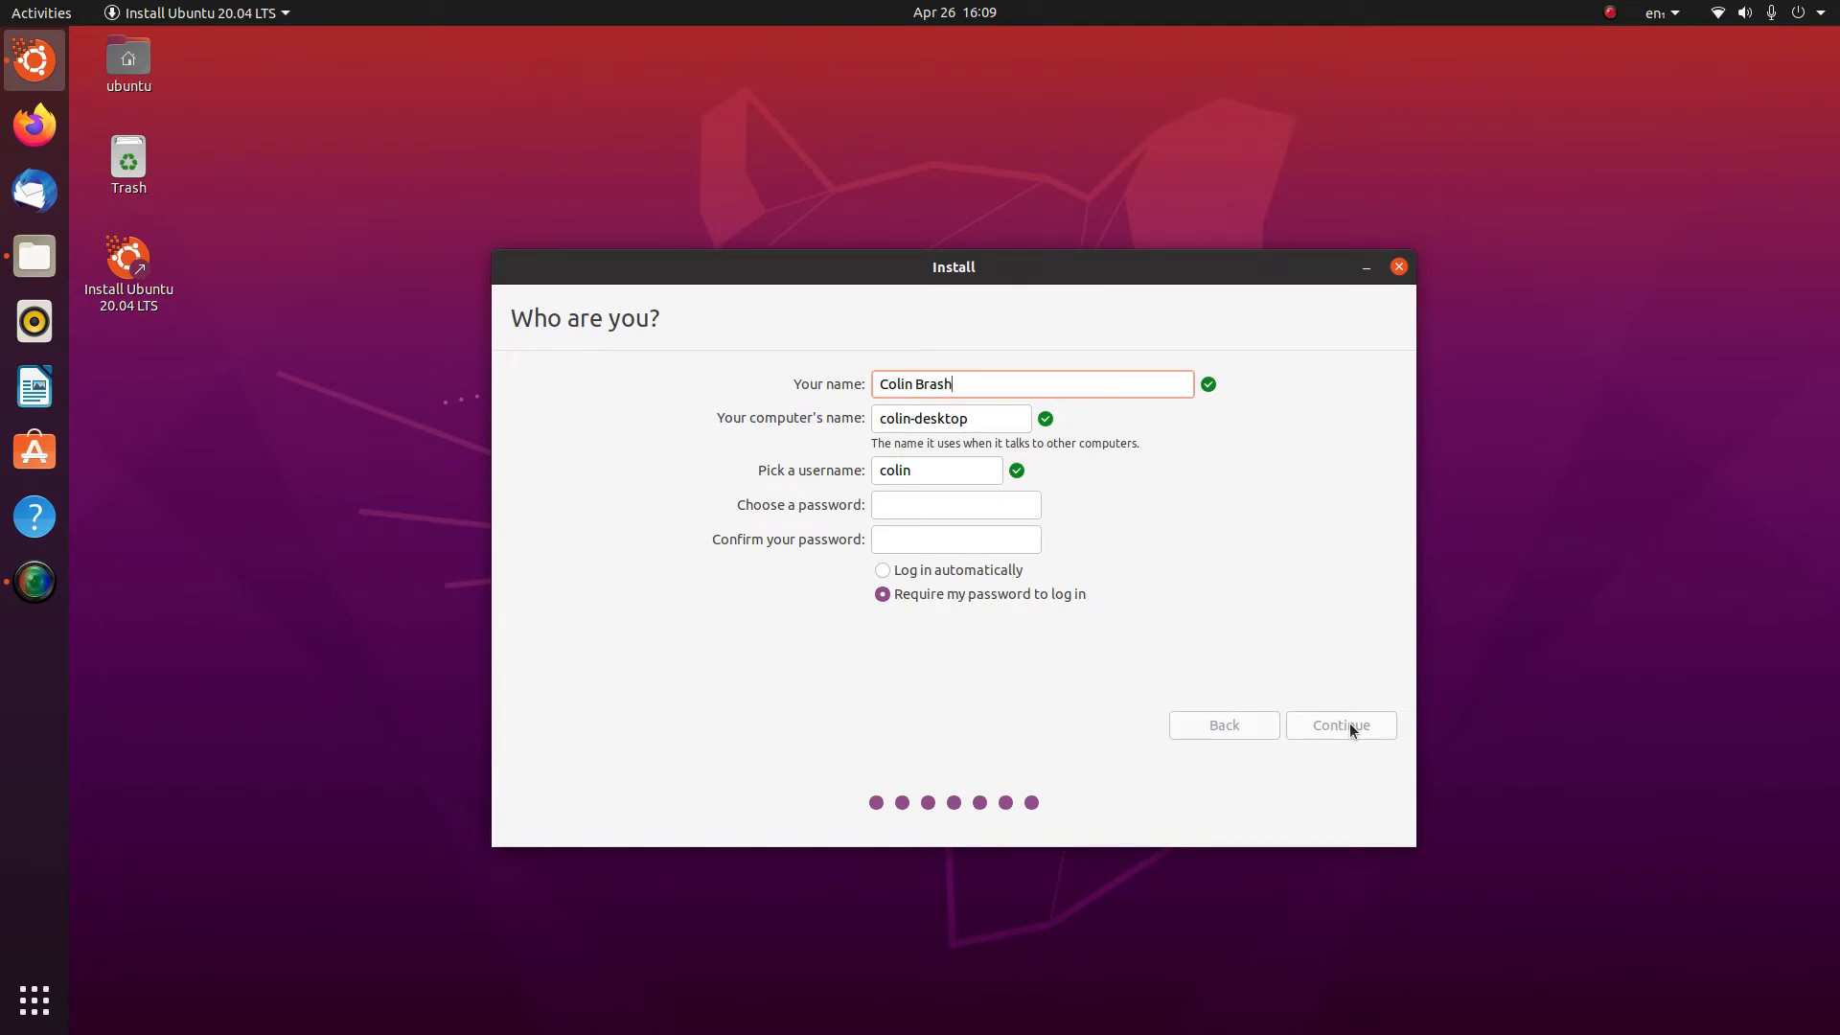
key("Tab")
type("u")
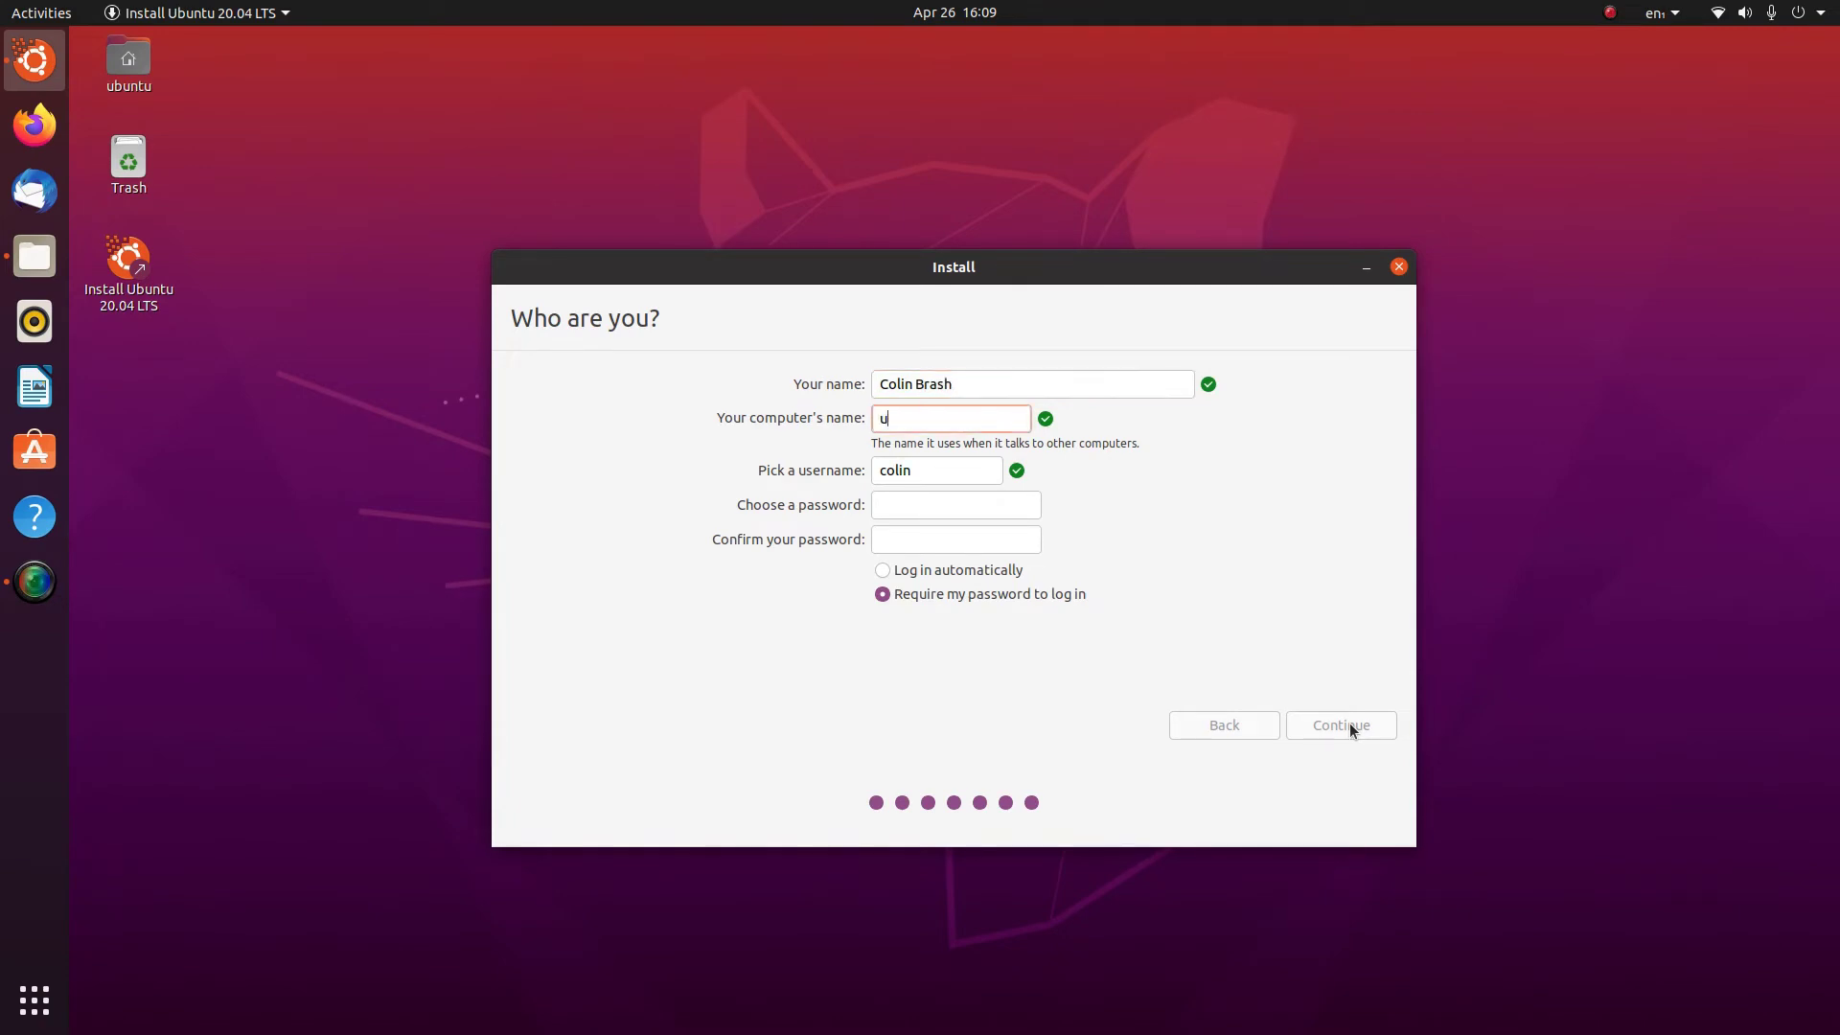
type("buntu-nuc")
Enter the account password and confirm it
left_click(902, 502)
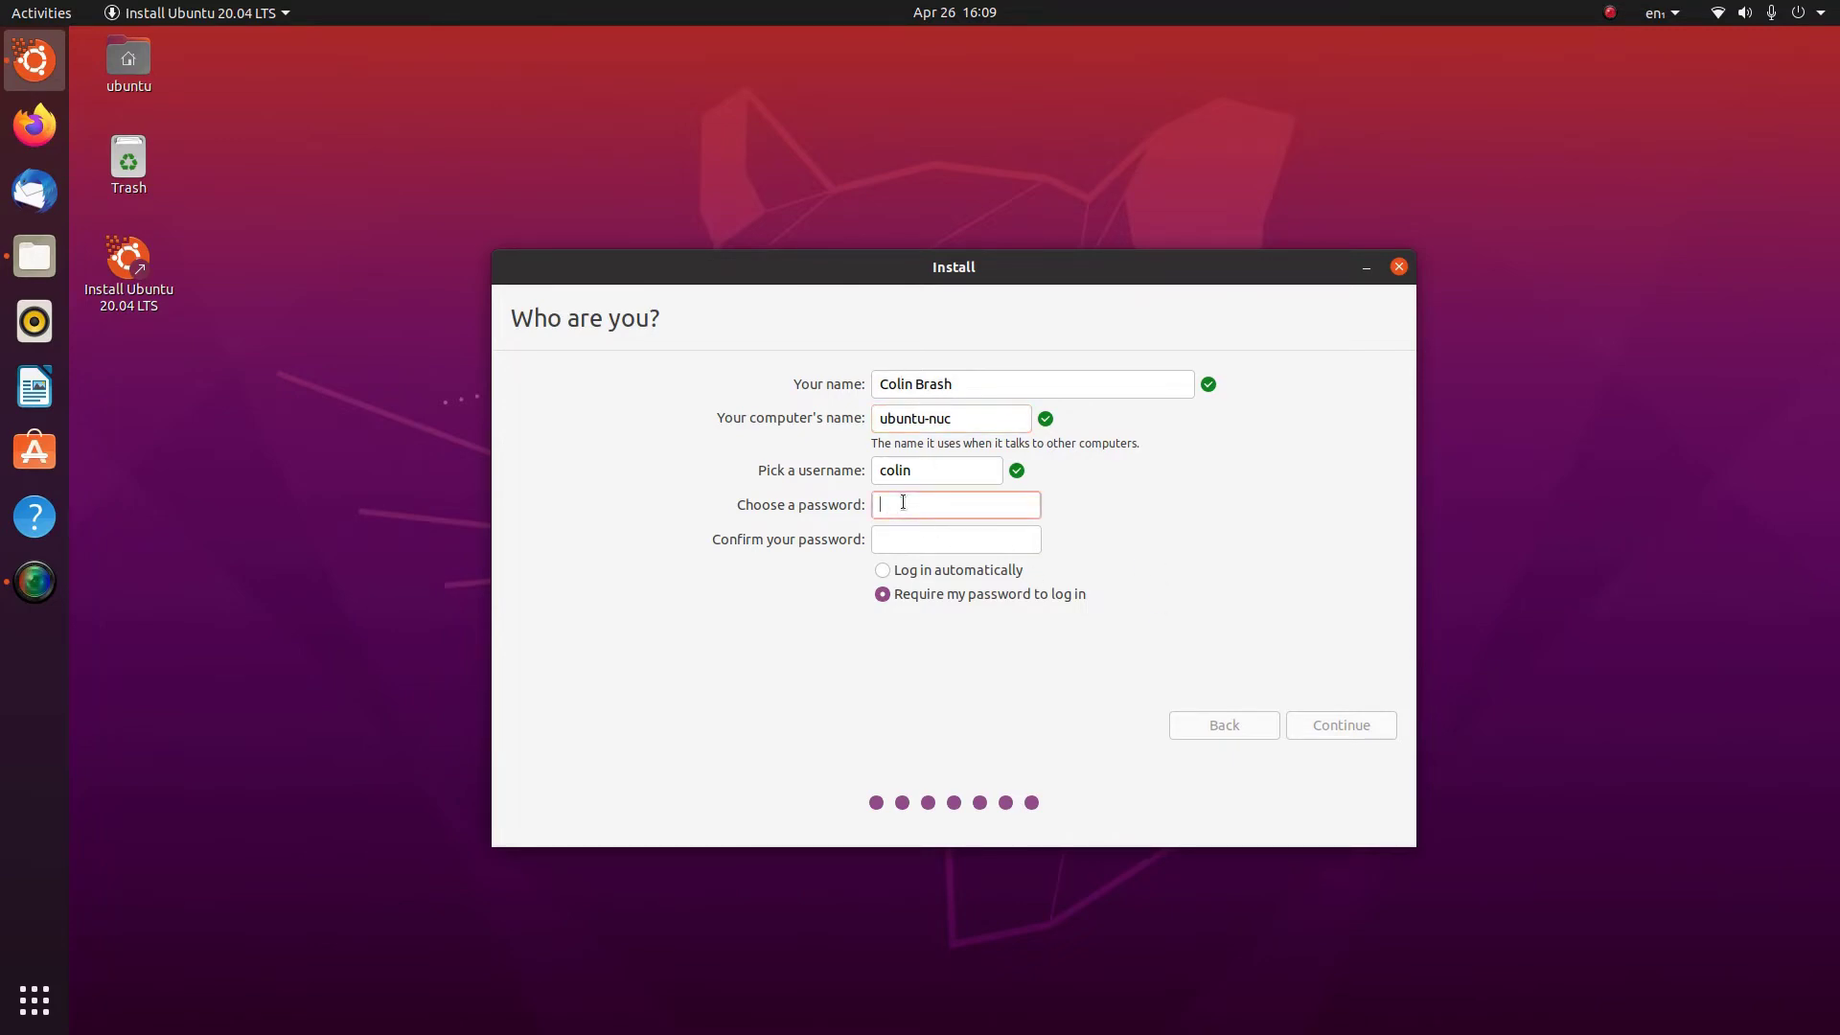
type("********")
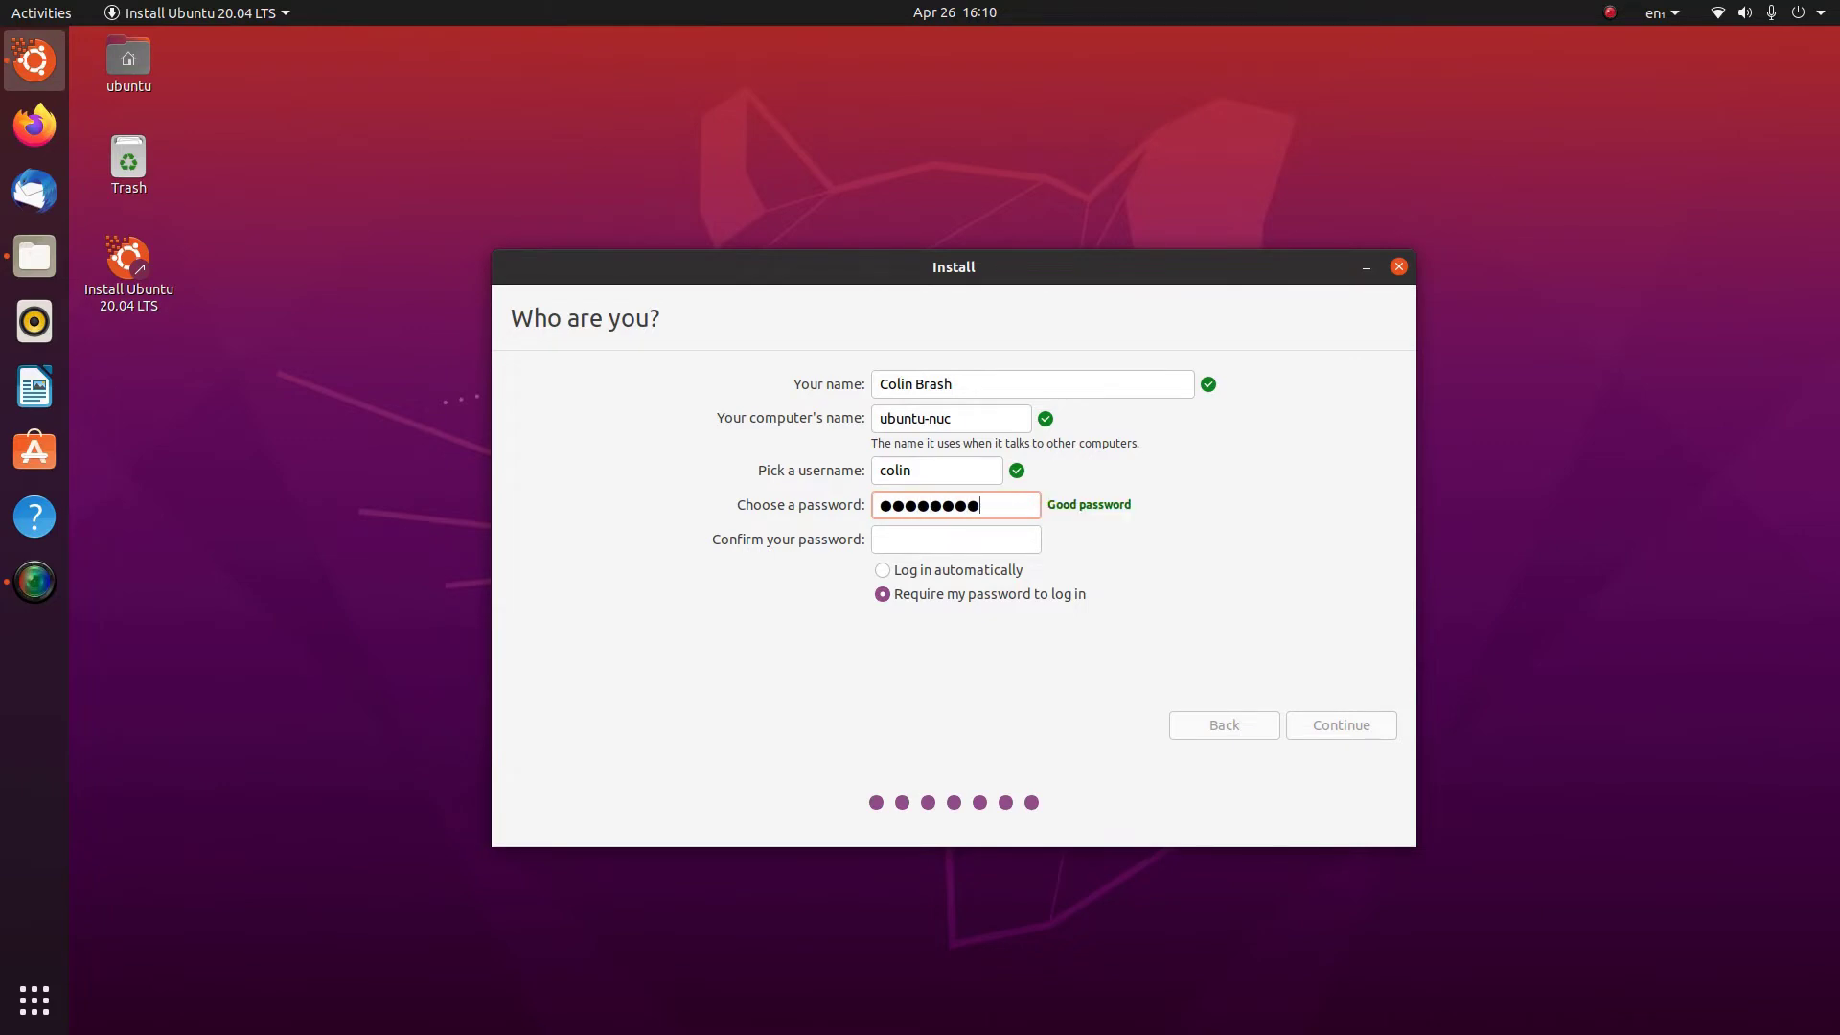
key("Tab")
type("********")
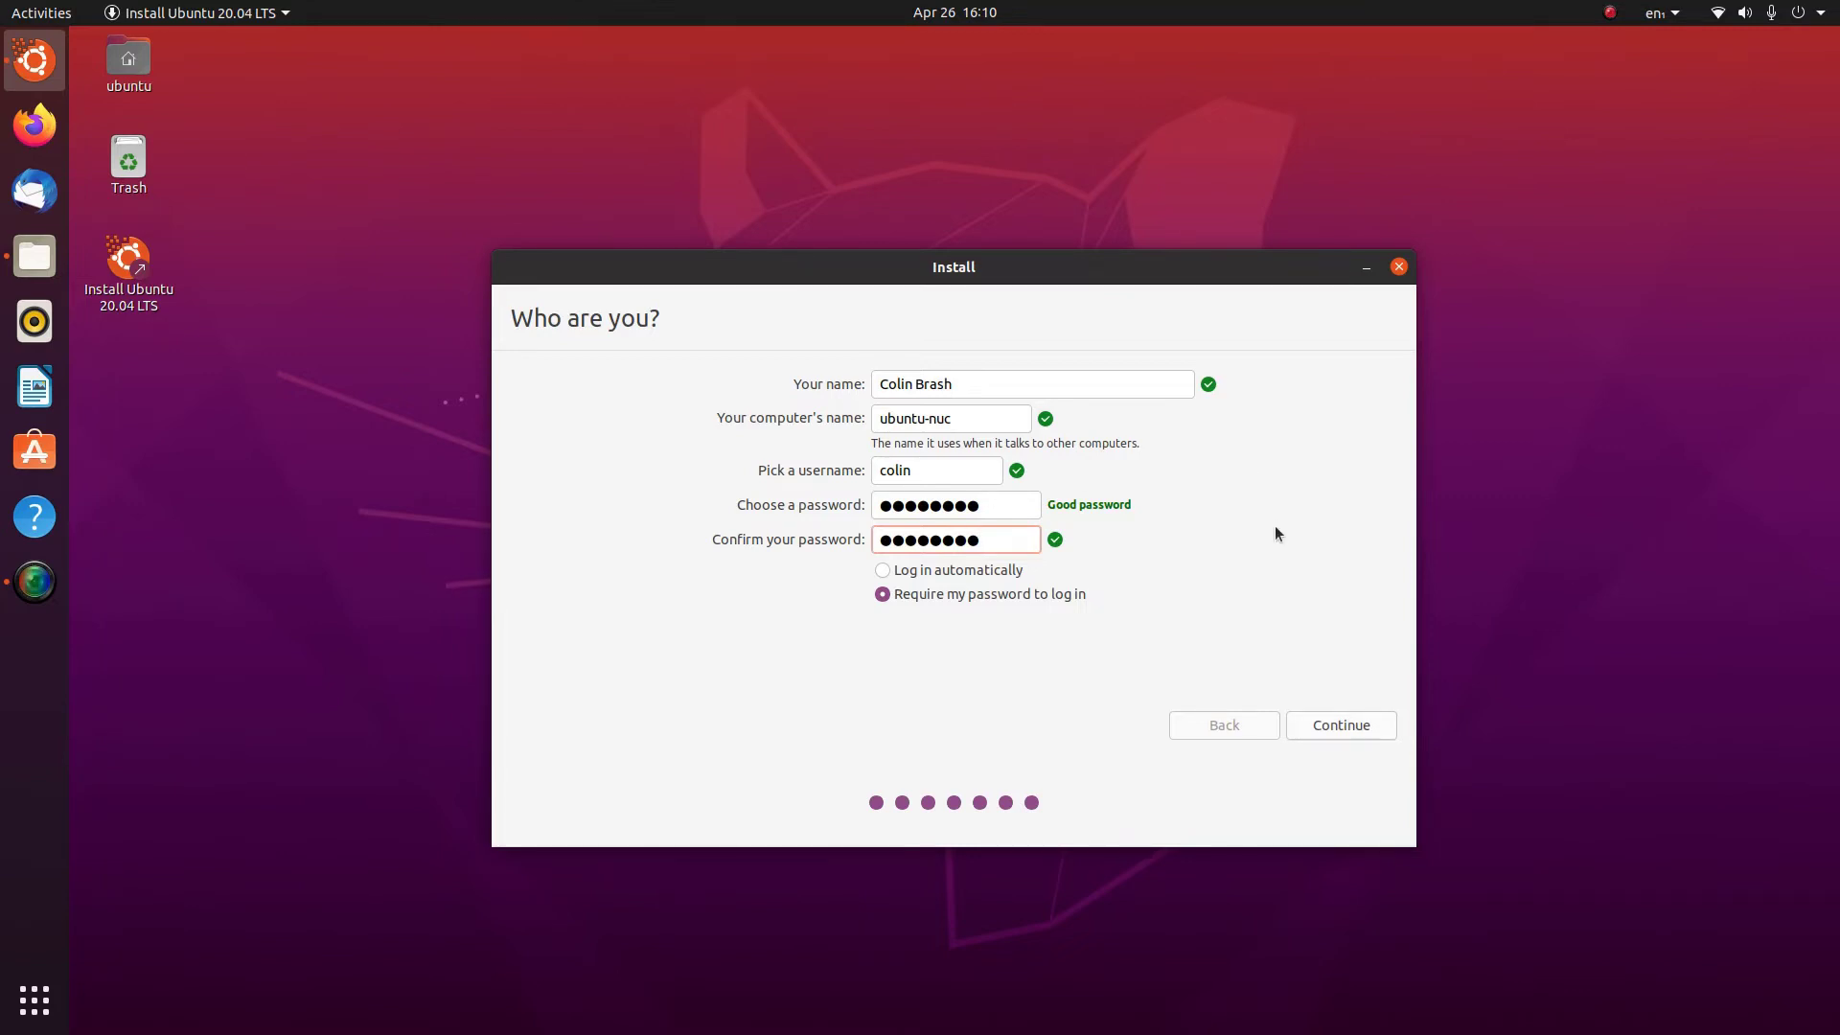
Accept the user details and let the installation and reboot complete
left_click(1336, 727)
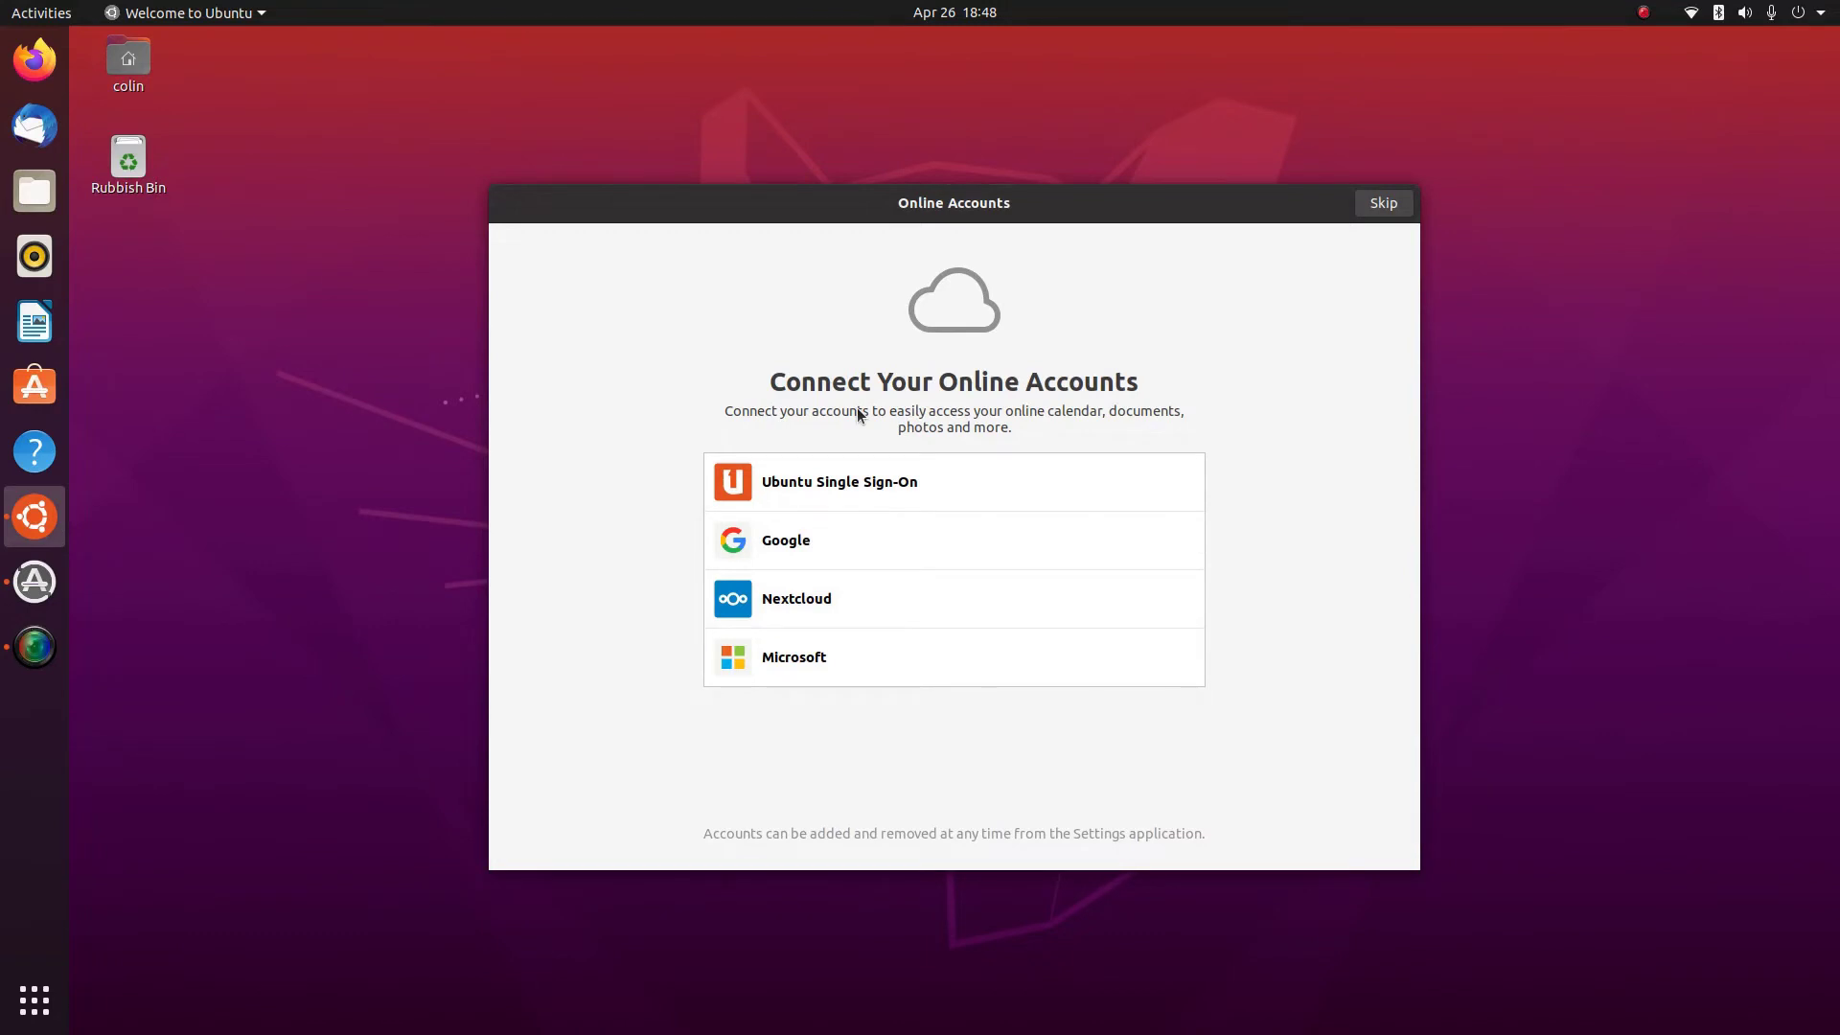
Skip Online Accounts and pass Livepatch, Help improve Ubuntu and Privacy with their defaults
left_click(219, 13)
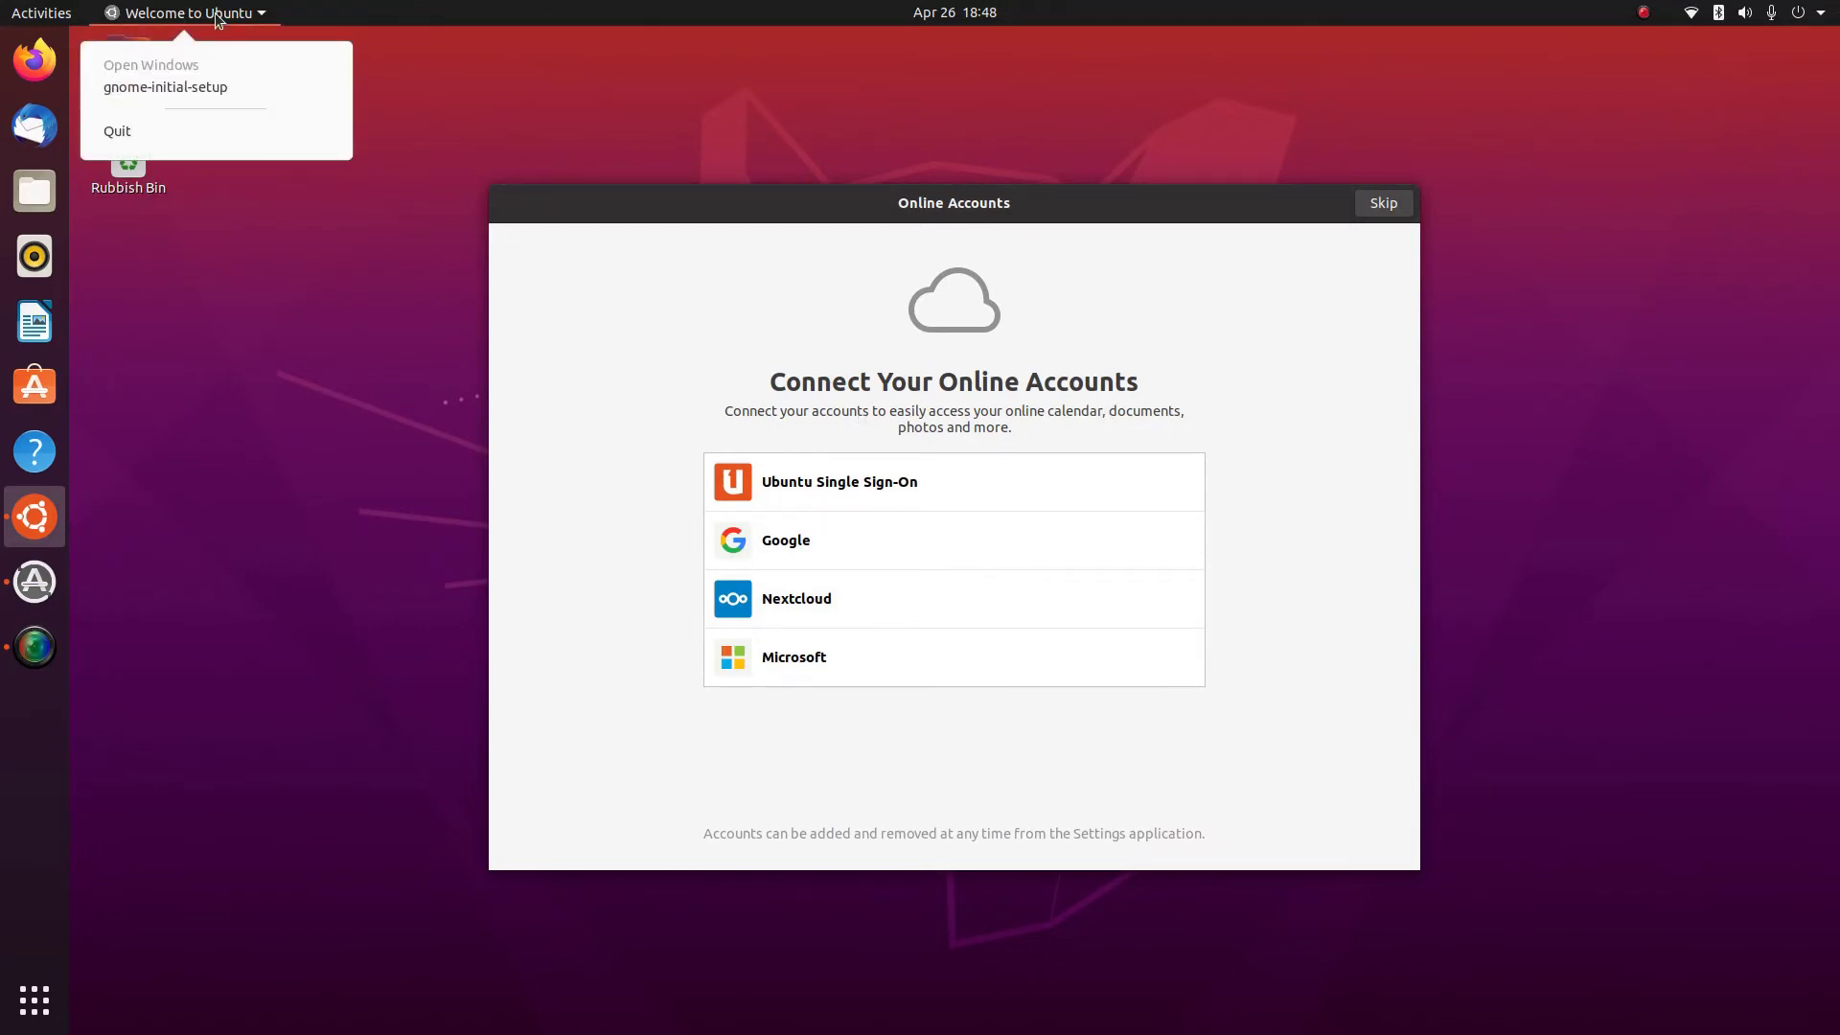
left_click(552, 74)
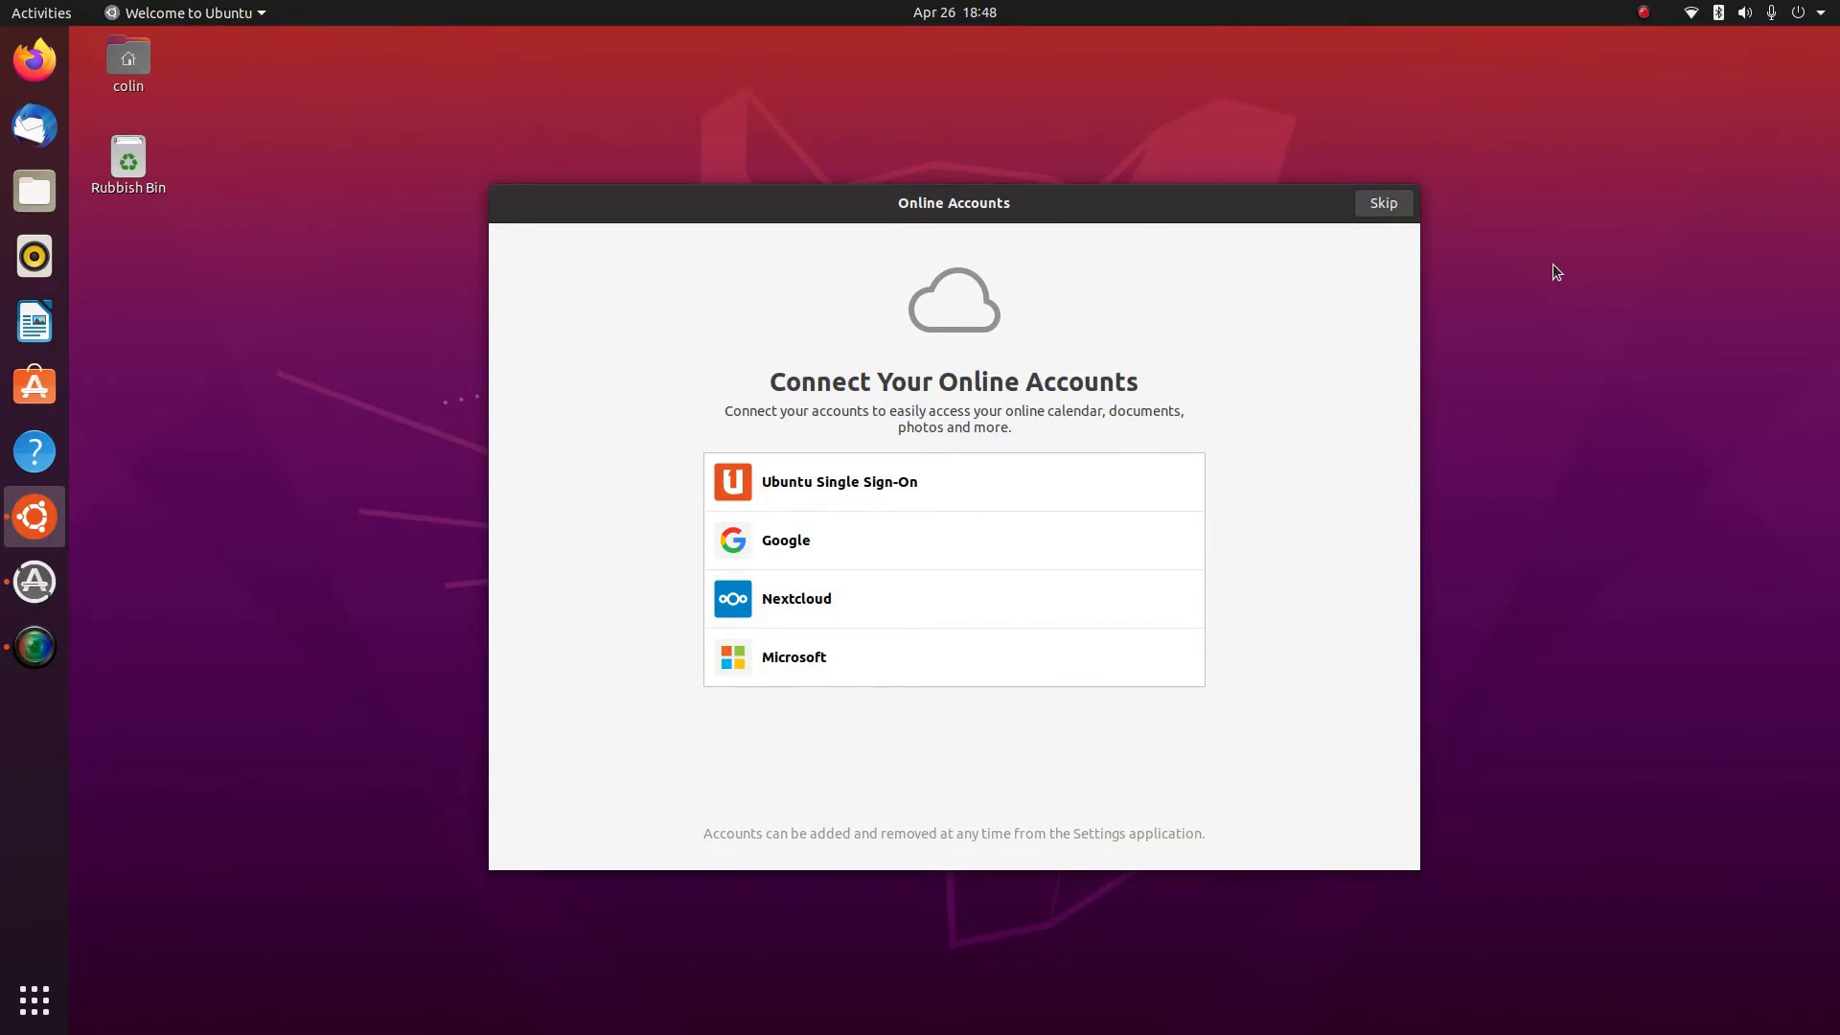
left_click(1386, 204)
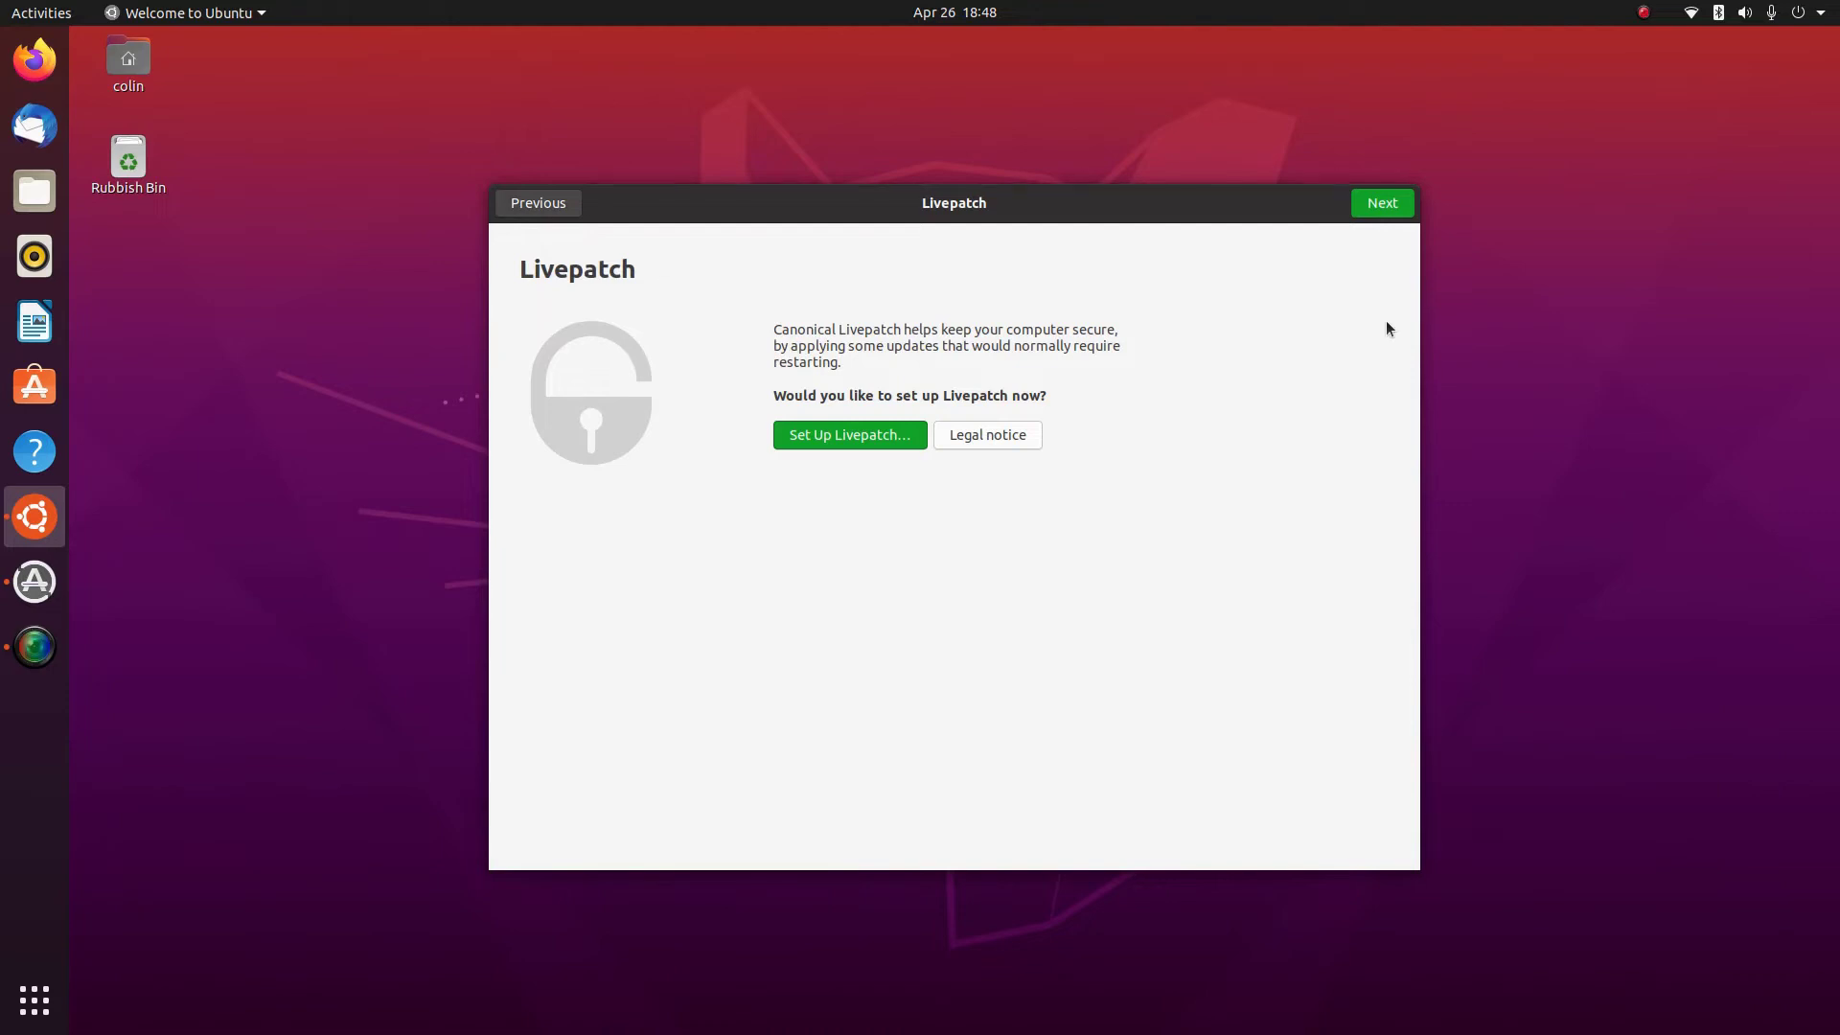
left_click(1372, 203)
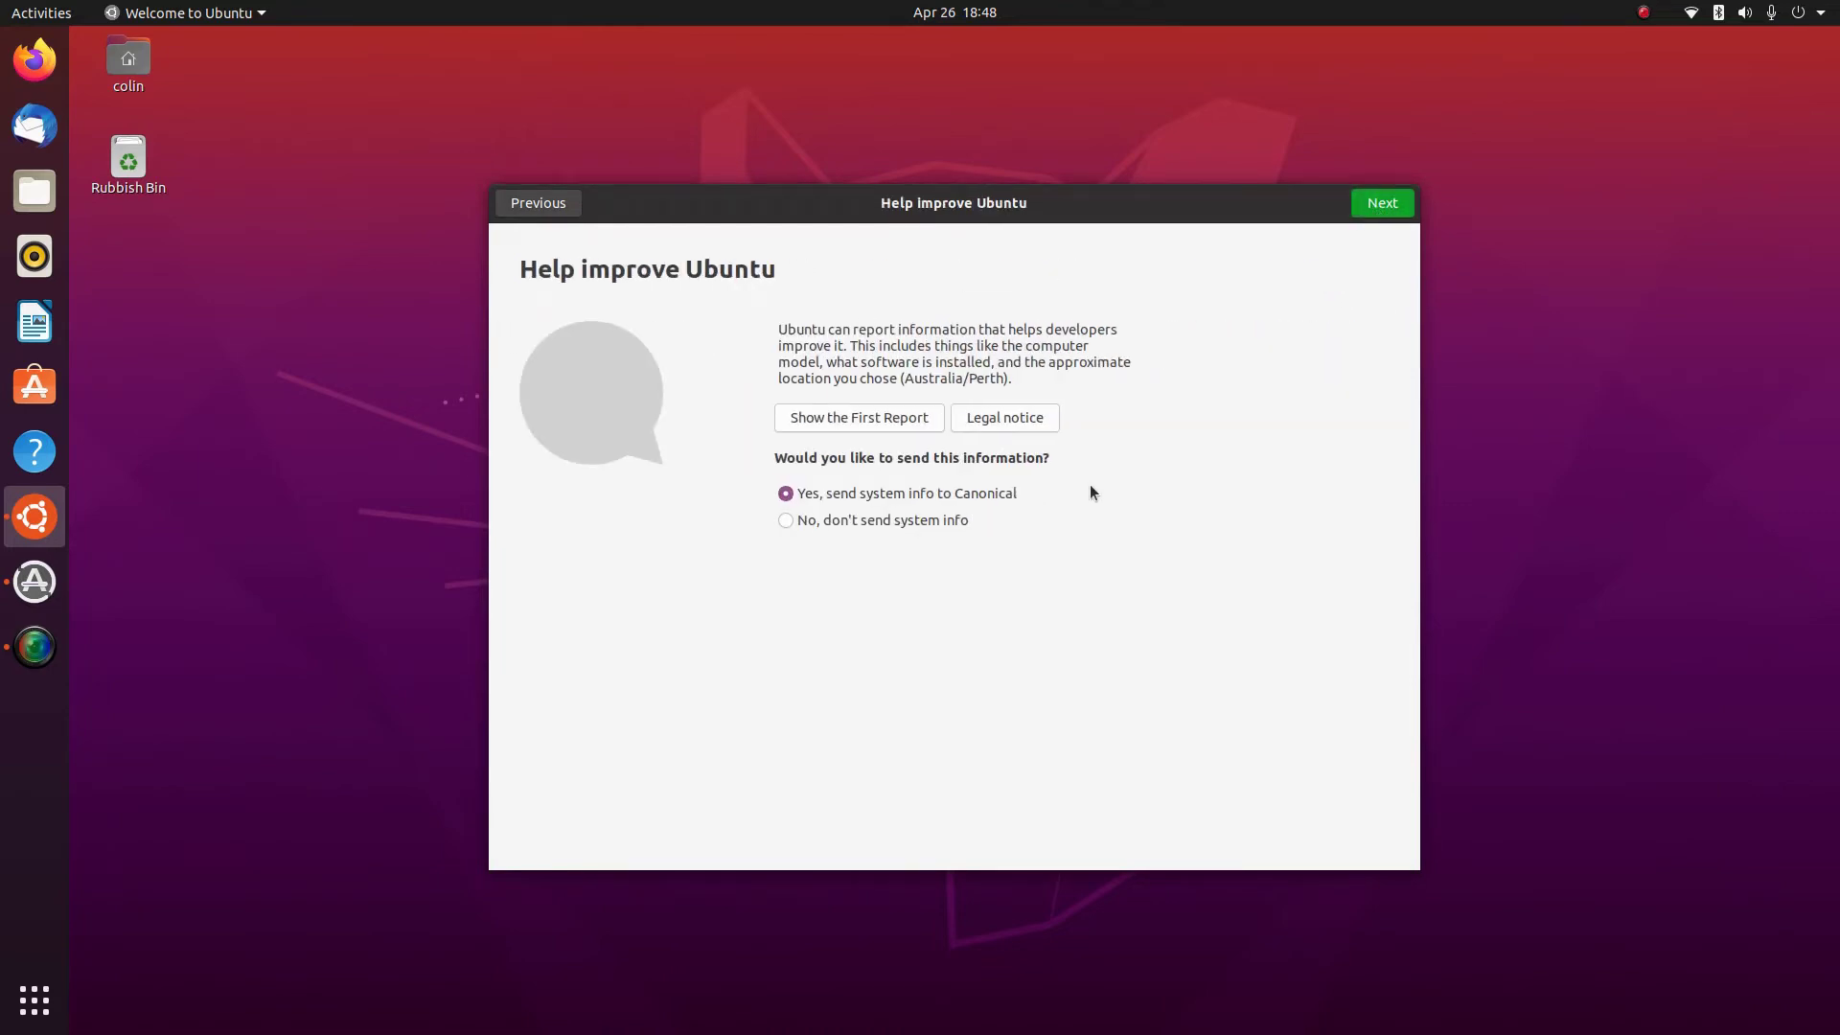
left_click(1391, 209)
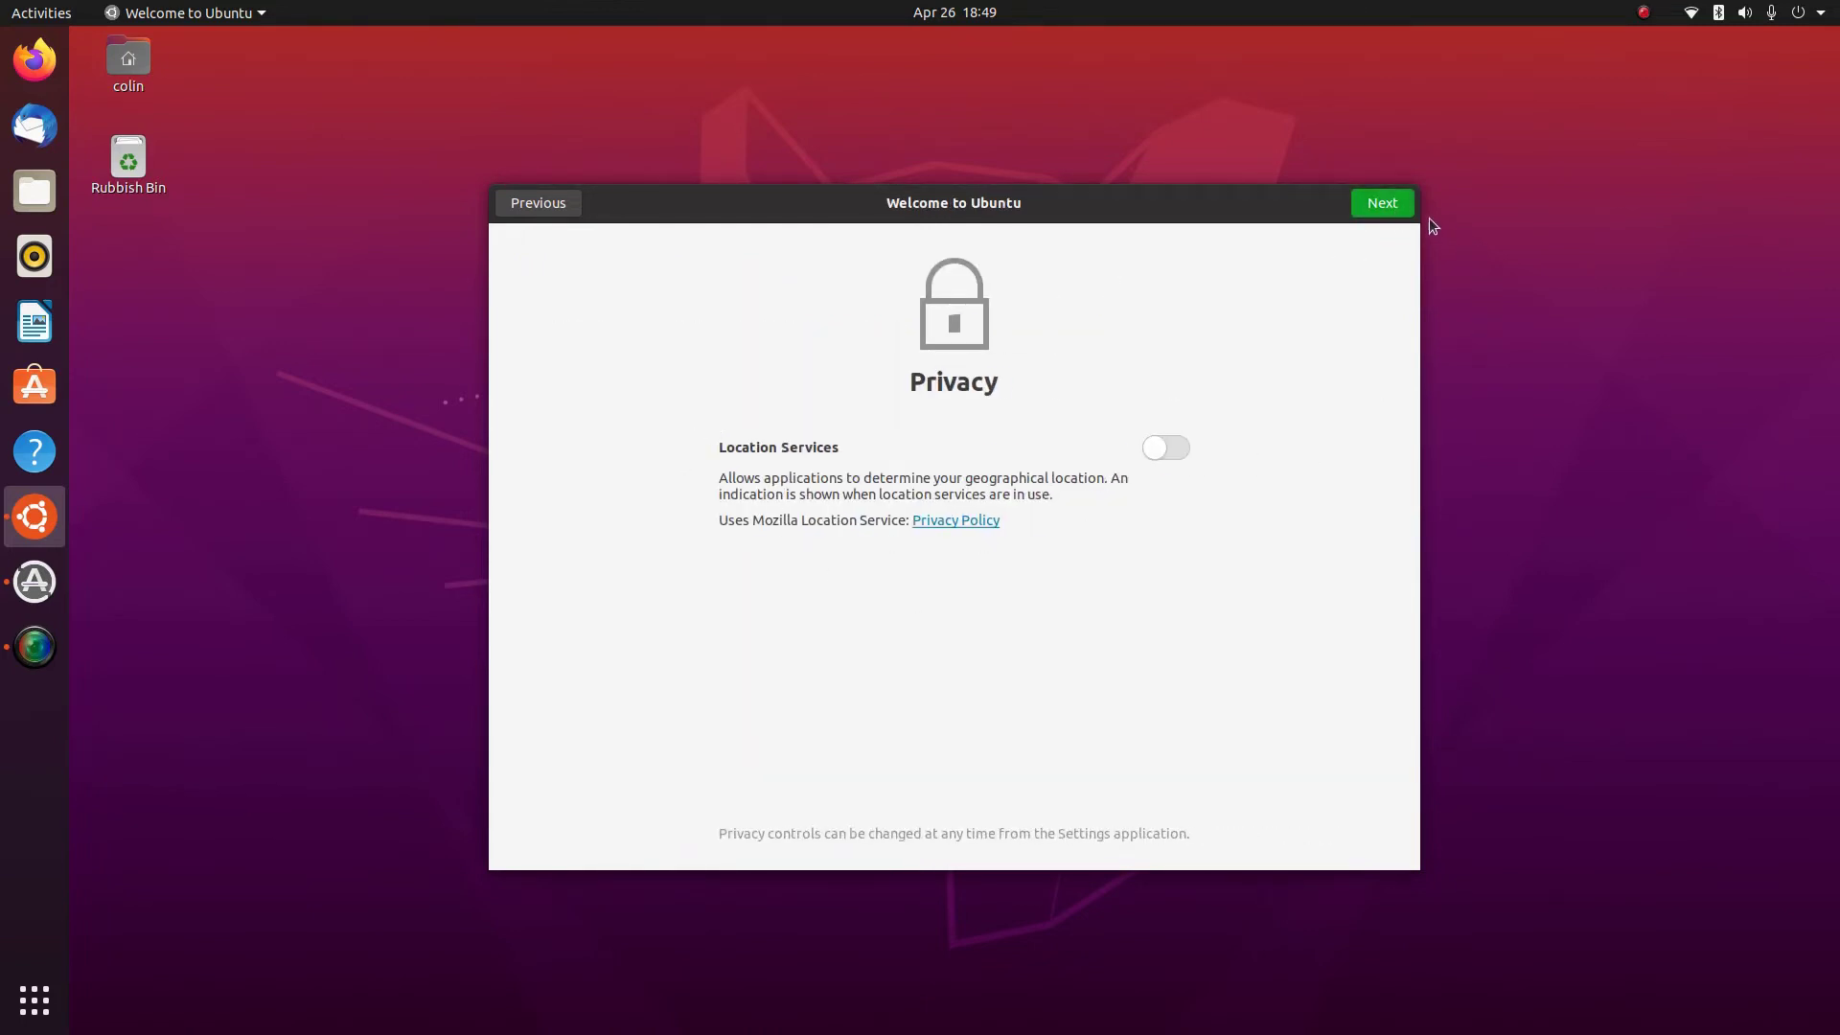
left_click(1374, 209)
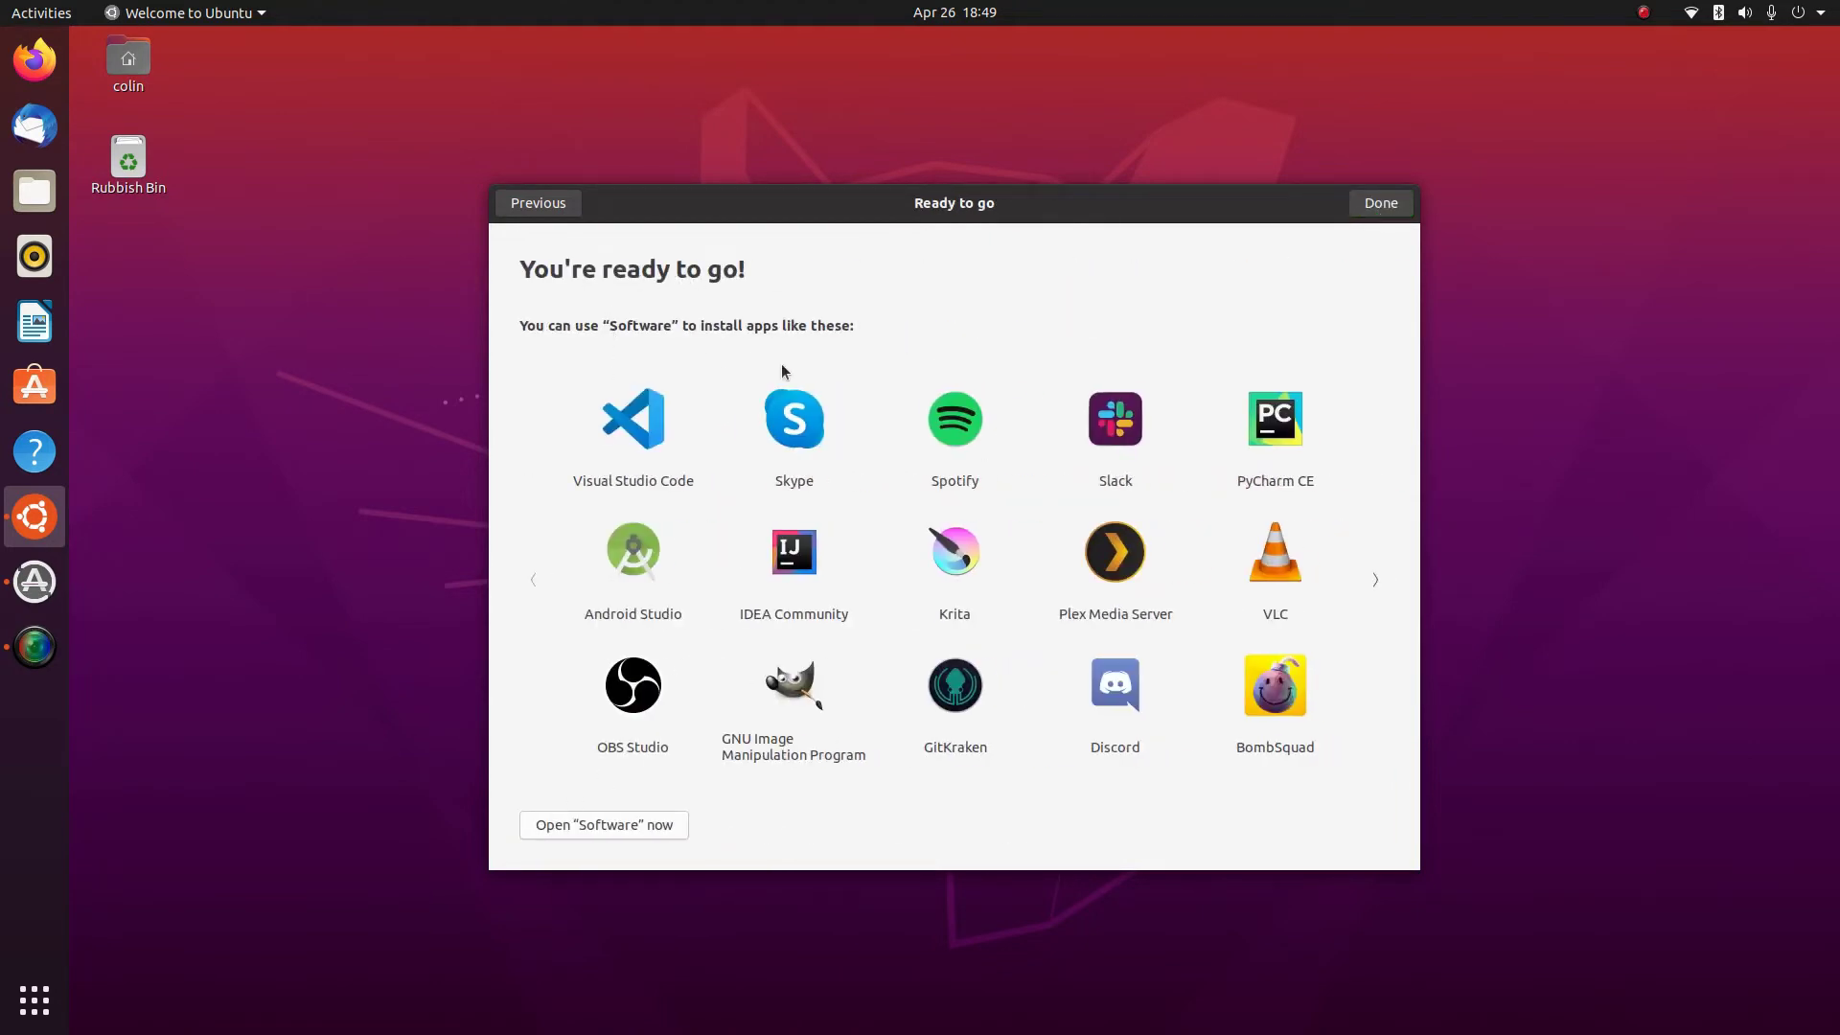
Page back and forth through the suggested apps, then finish with Done
left_click(1376, 579)
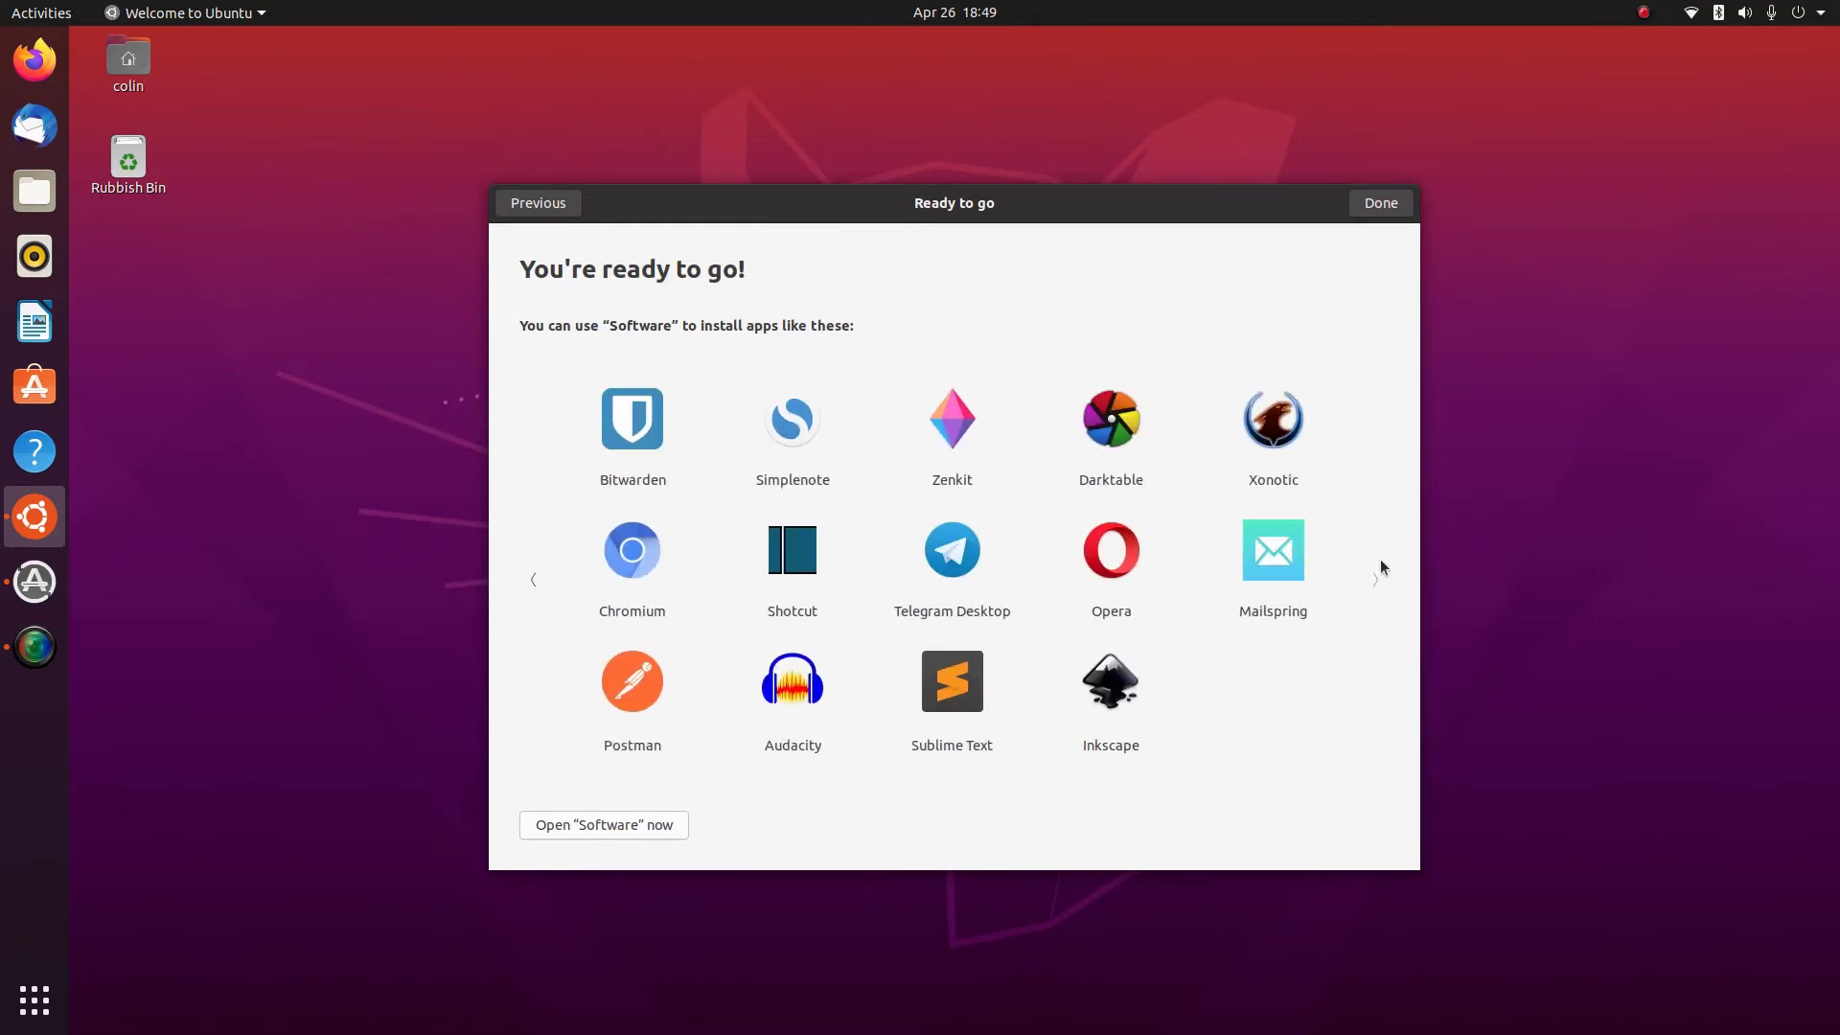
left_click(531, 580)
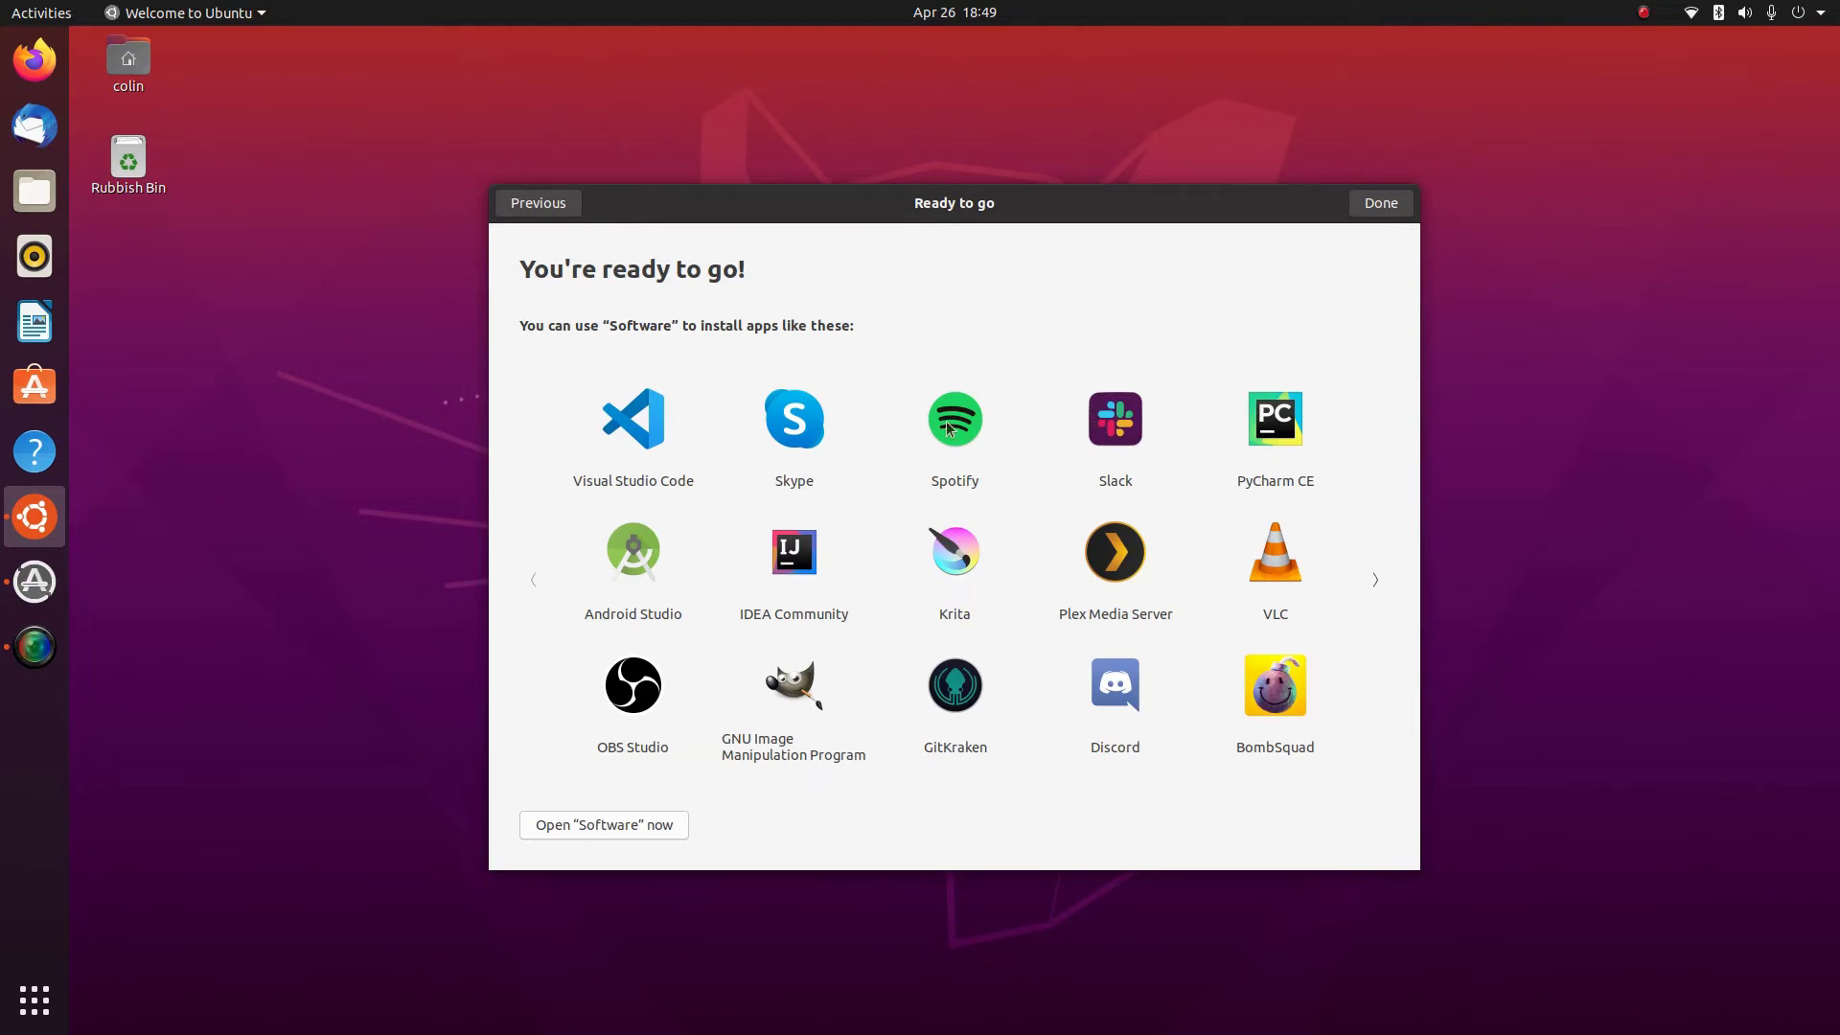
left_click(1375, 577)
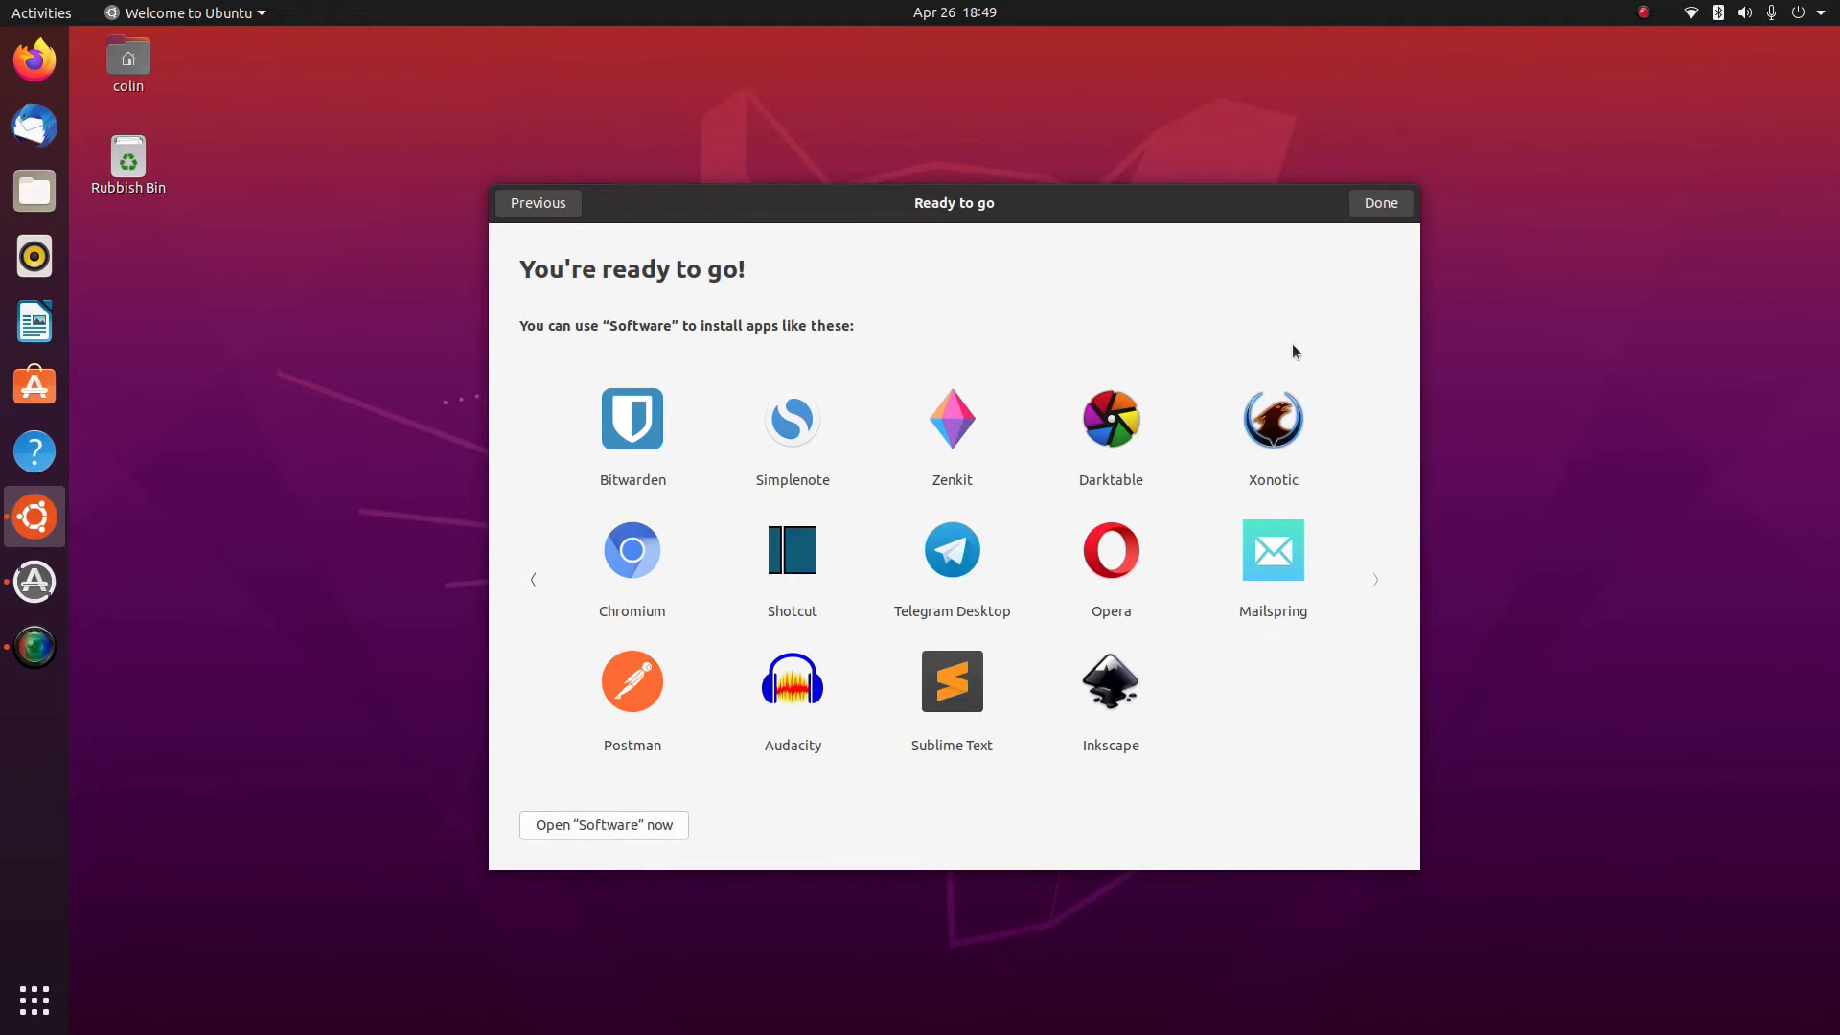
left_click(1389, 207)
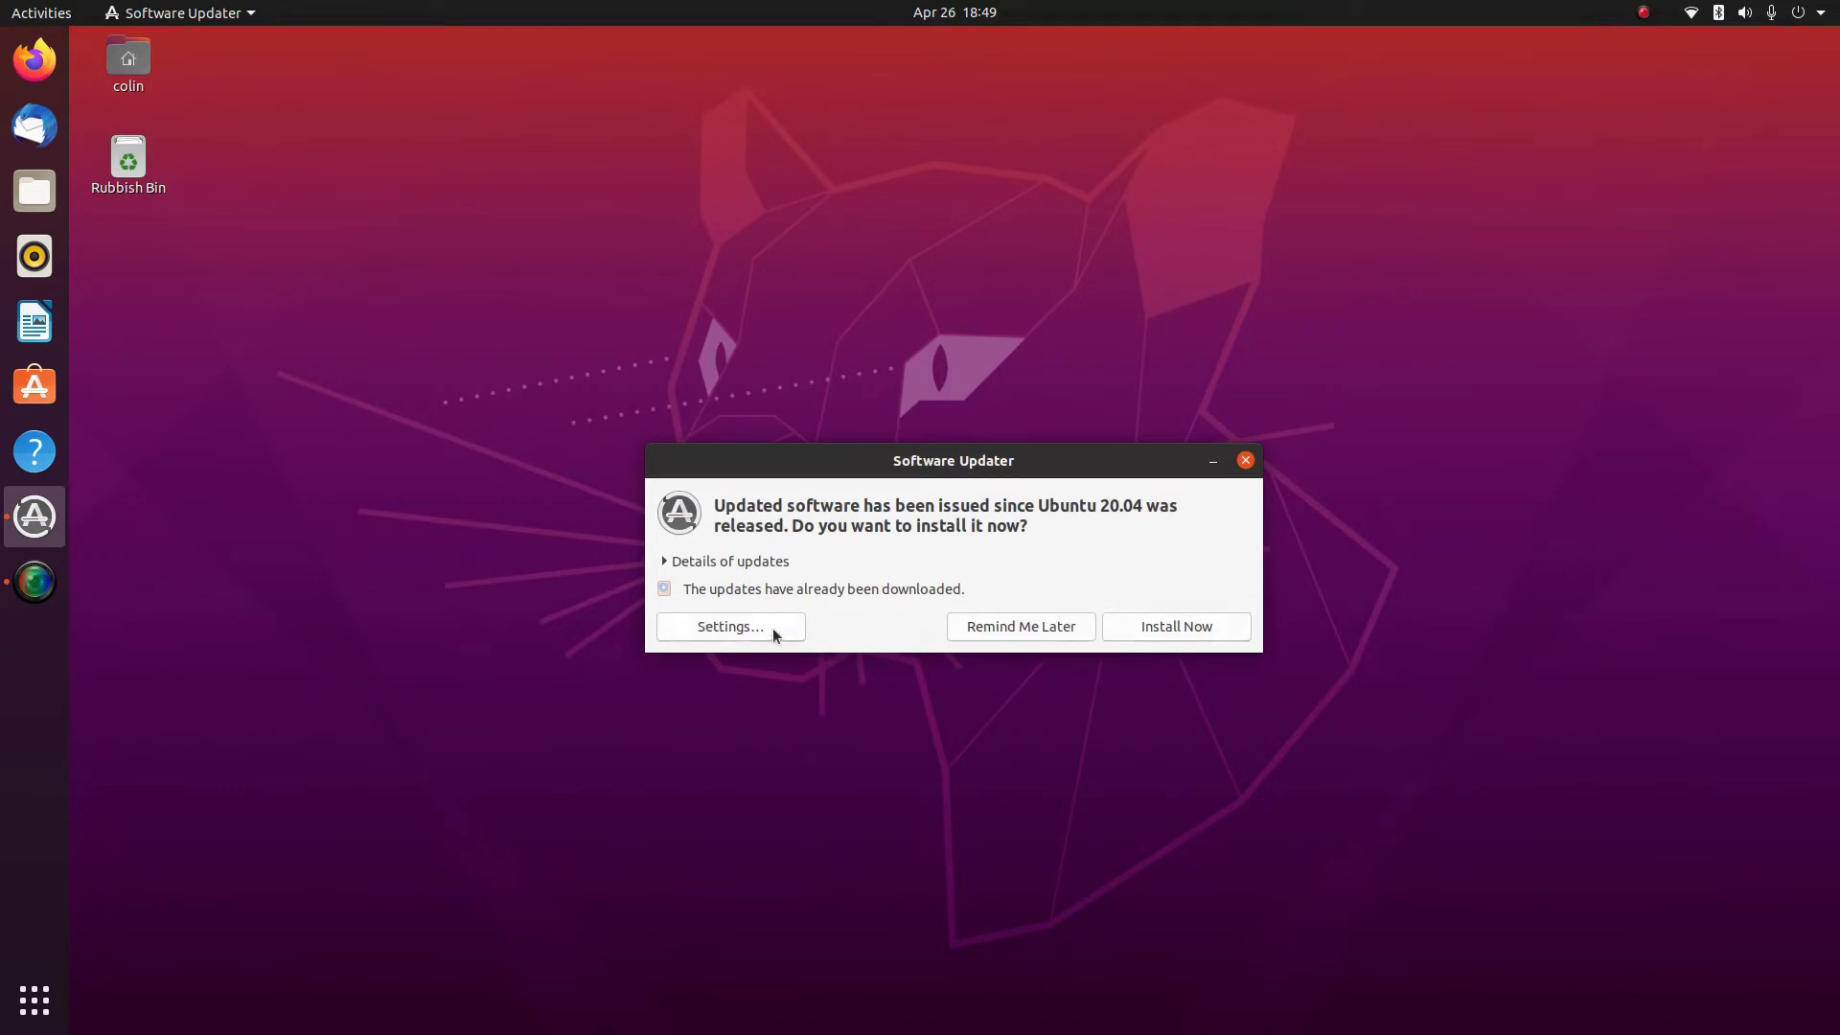
Review the update details, install the Ubuntu base update, and dismiss the up-to-date message
left_click(665, 562)
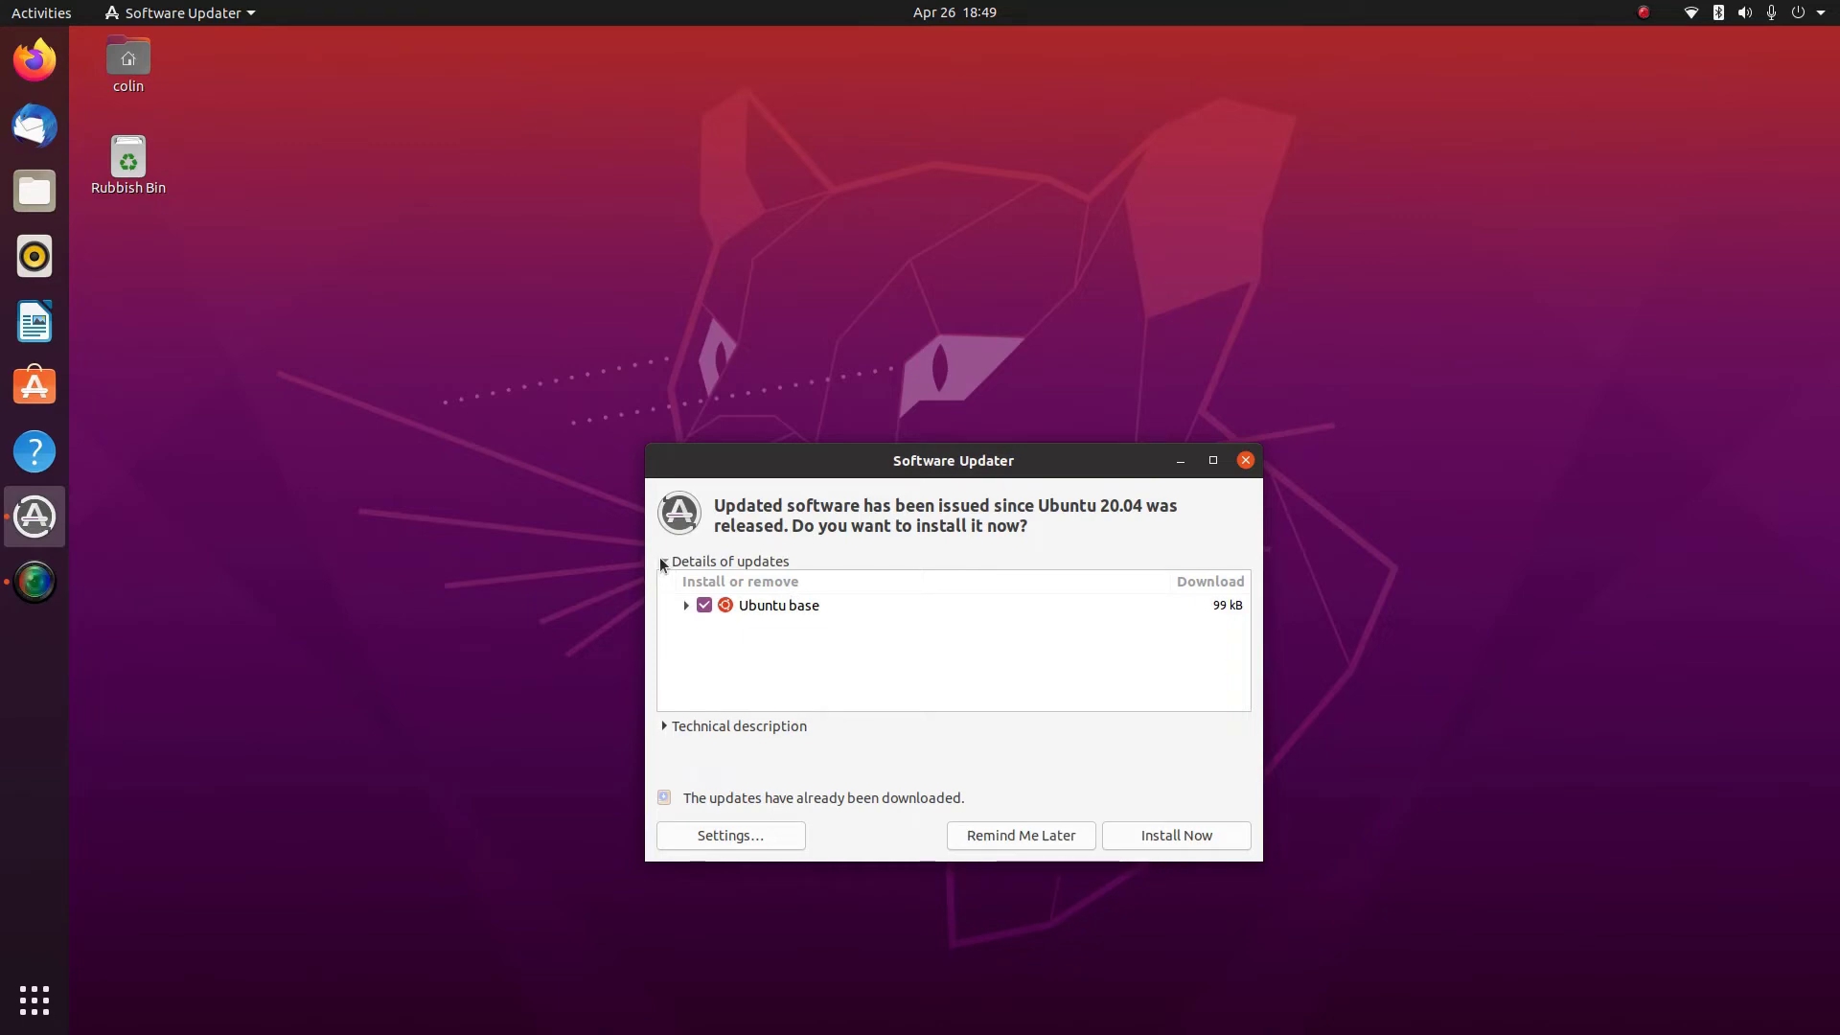
left_click(663, 562)
left_click(1170, 624)
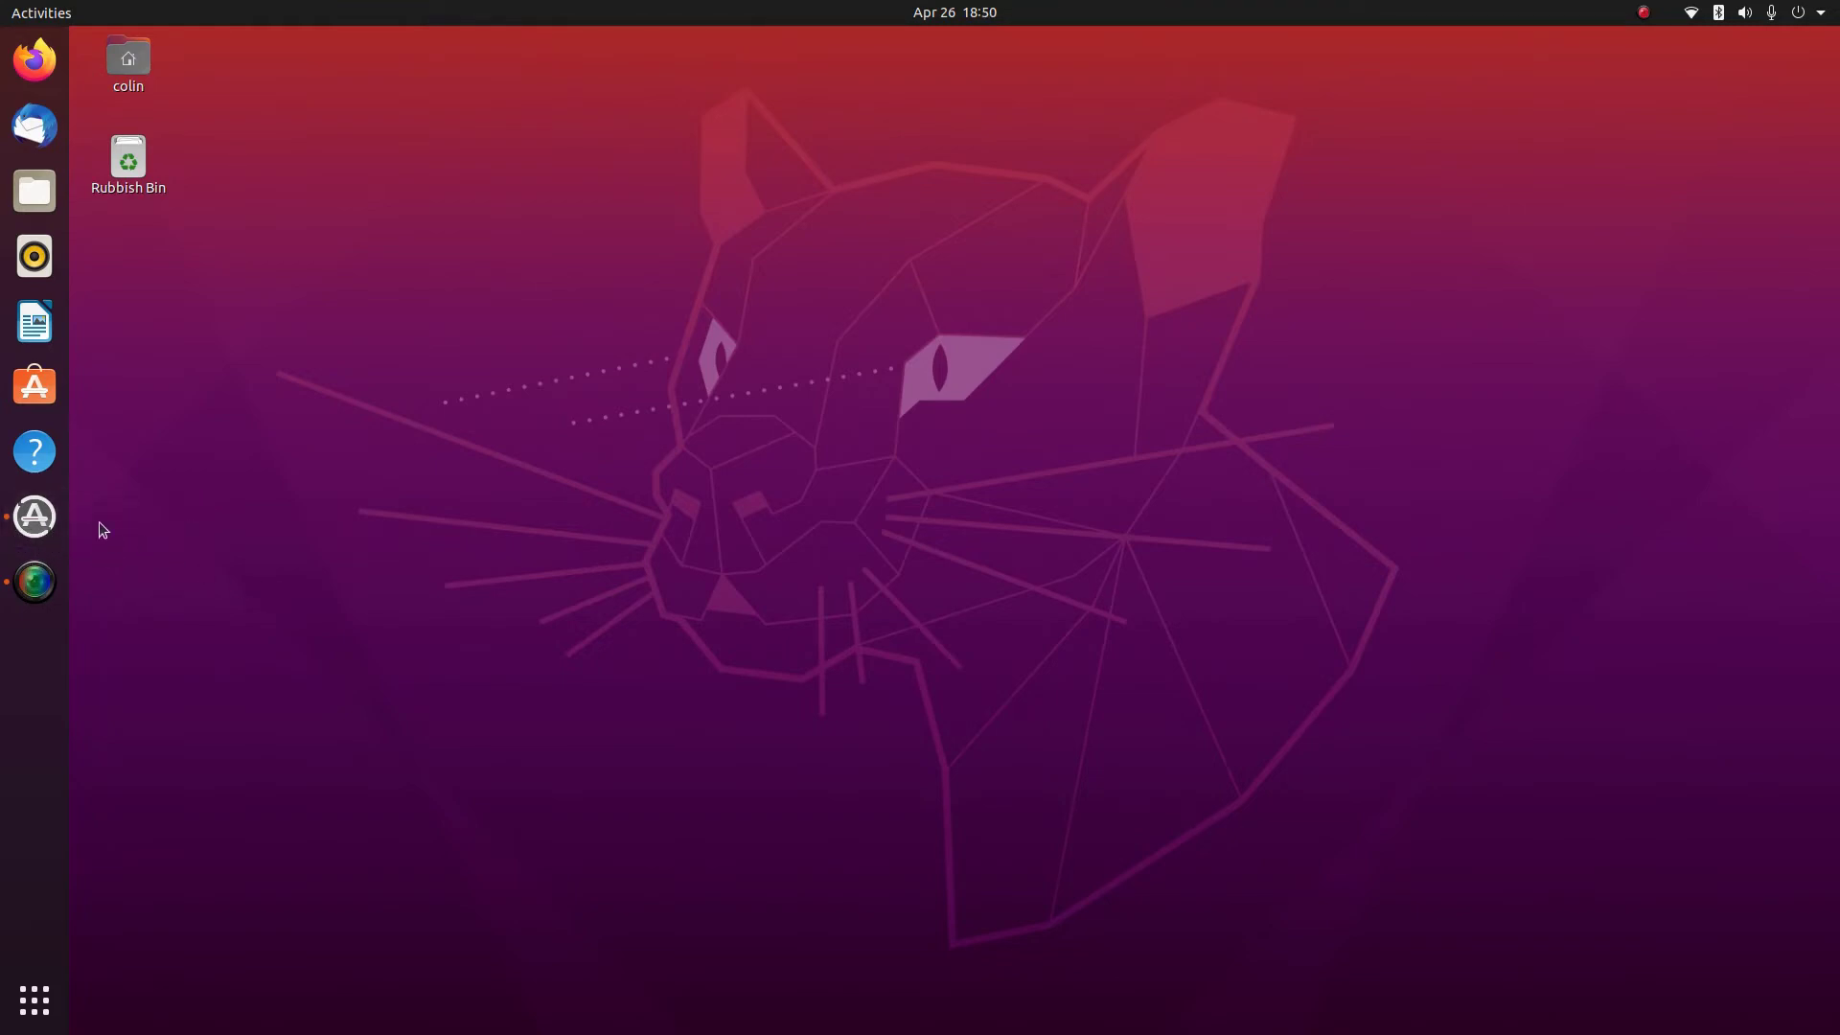
left_click(33, 518)
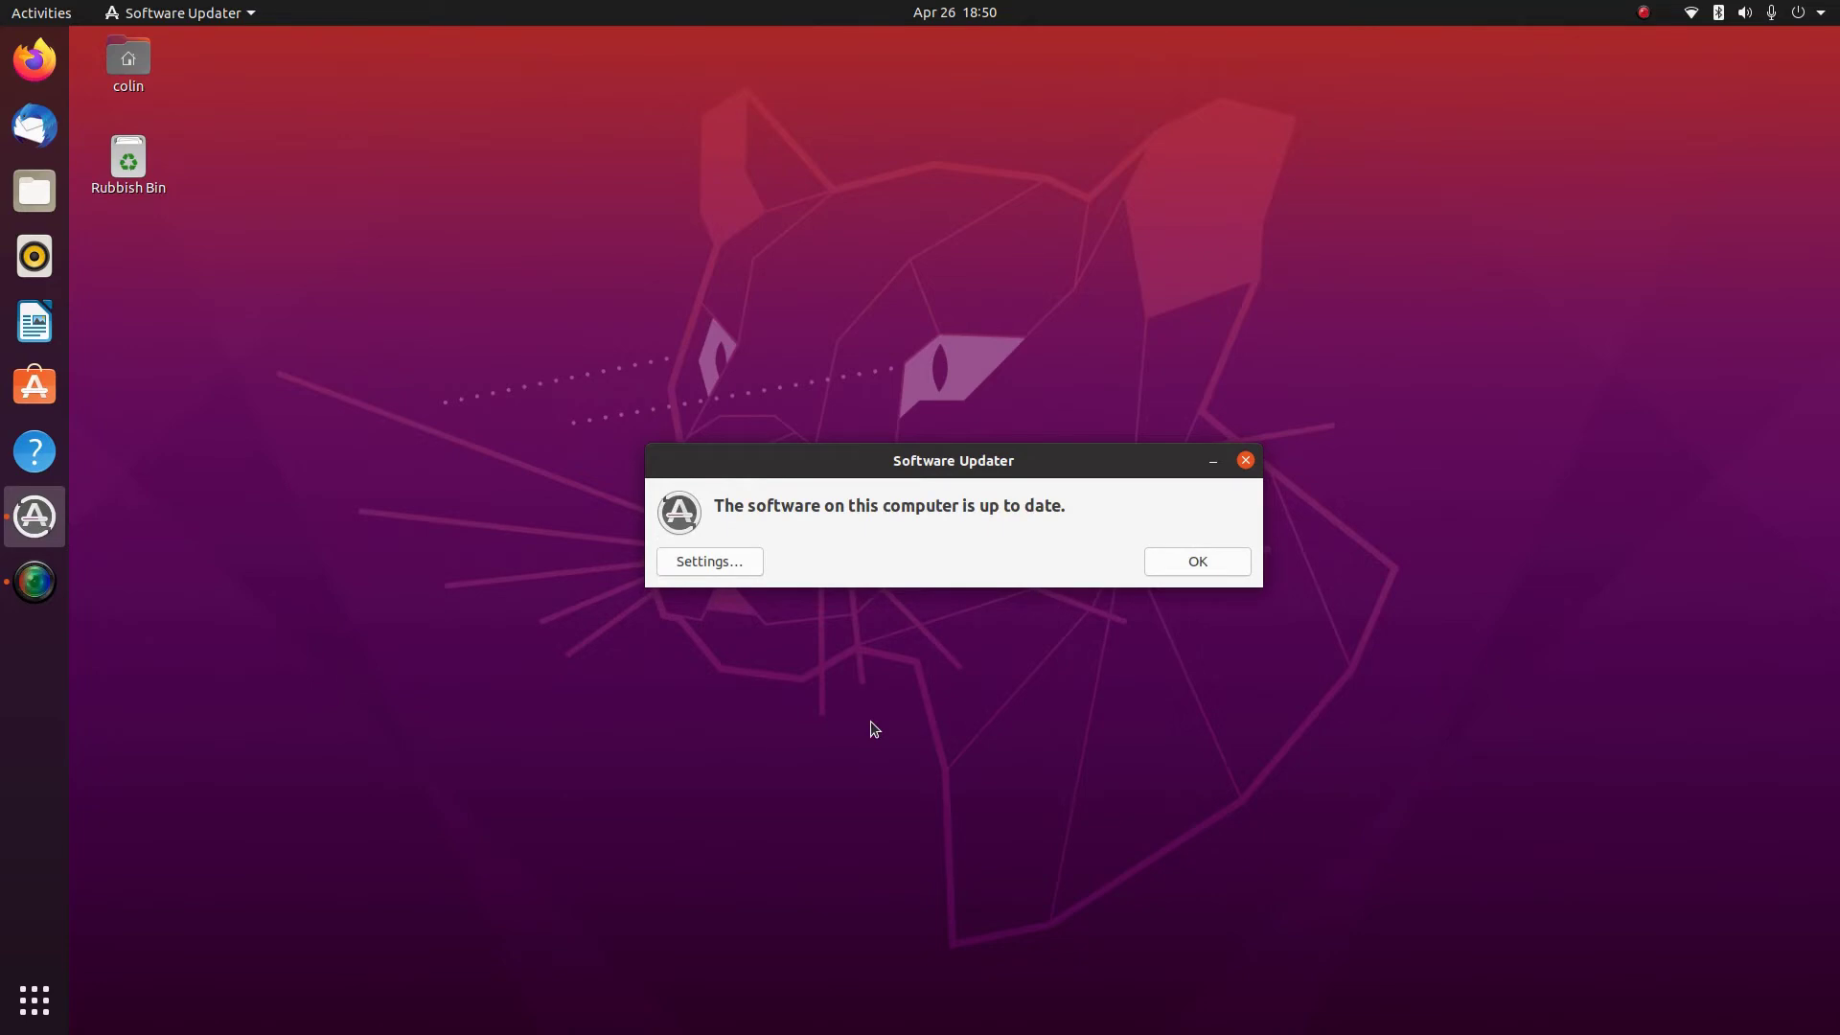
left_click(1193, 561)
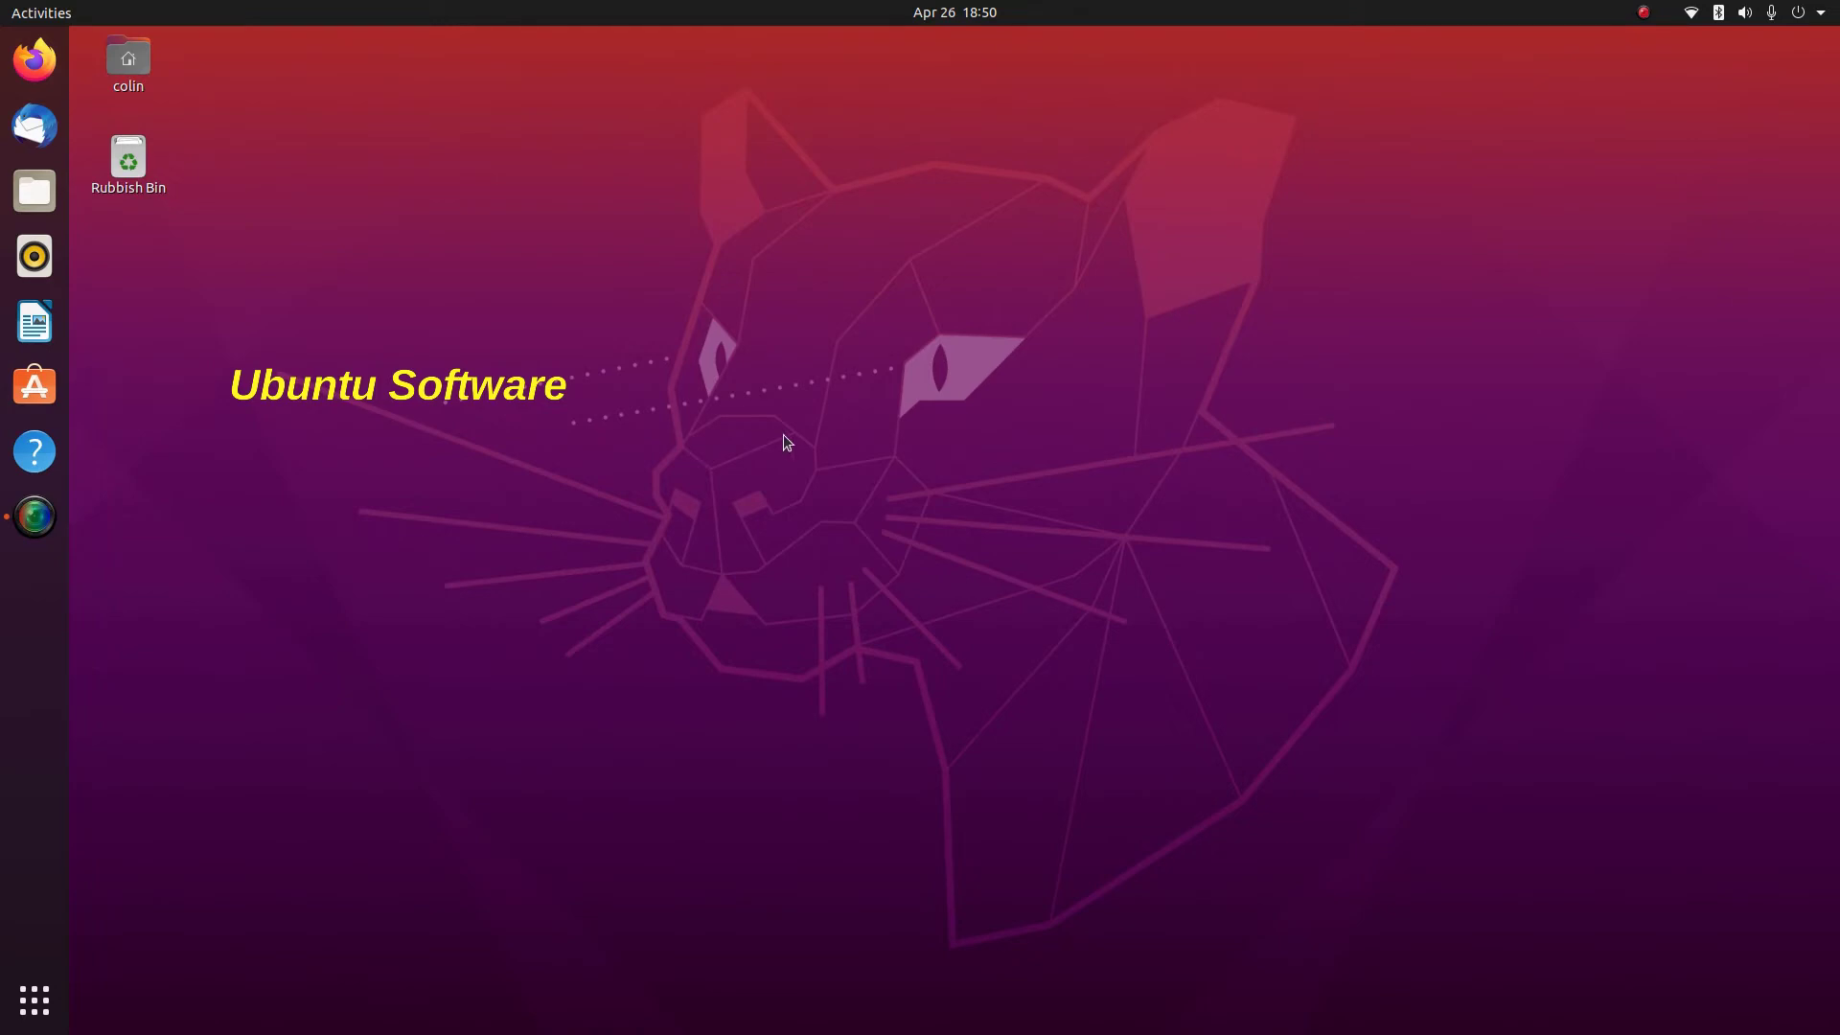
Open and close the notifications and calendar panel from the clock
left_click(956, 17)
left_click(957, 19)
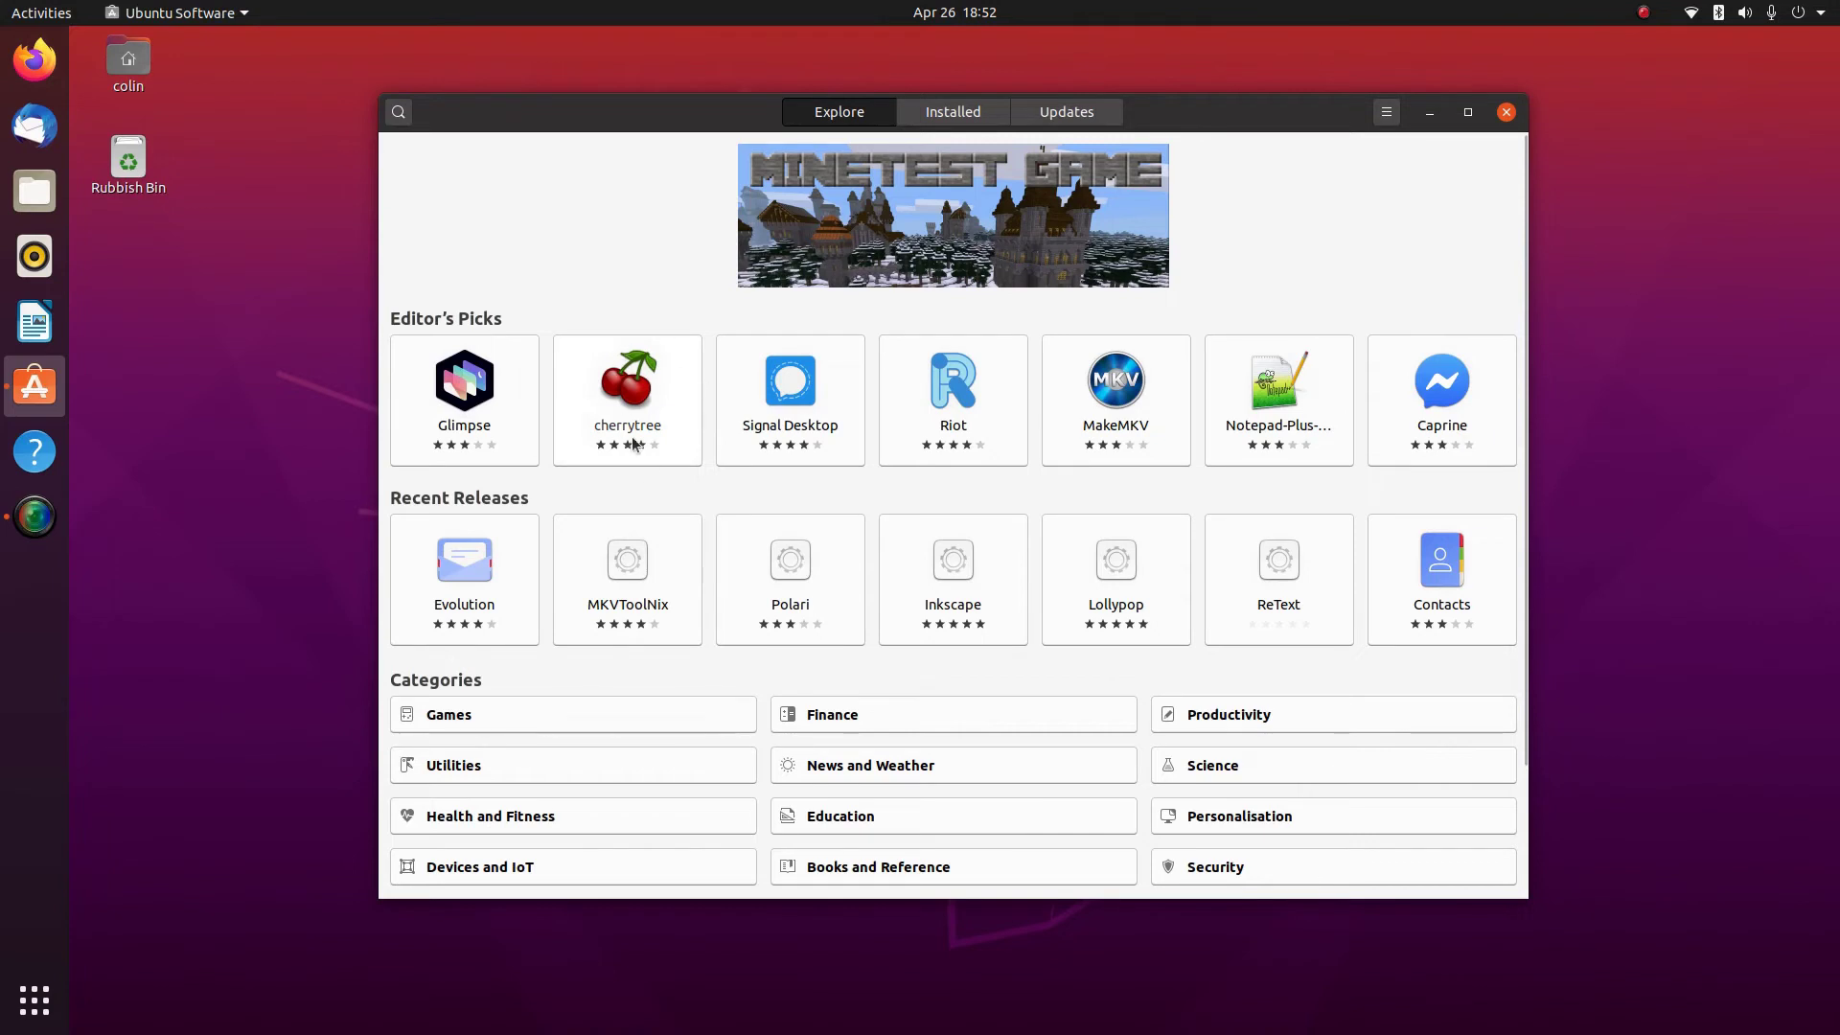
left_click(1388, 113)
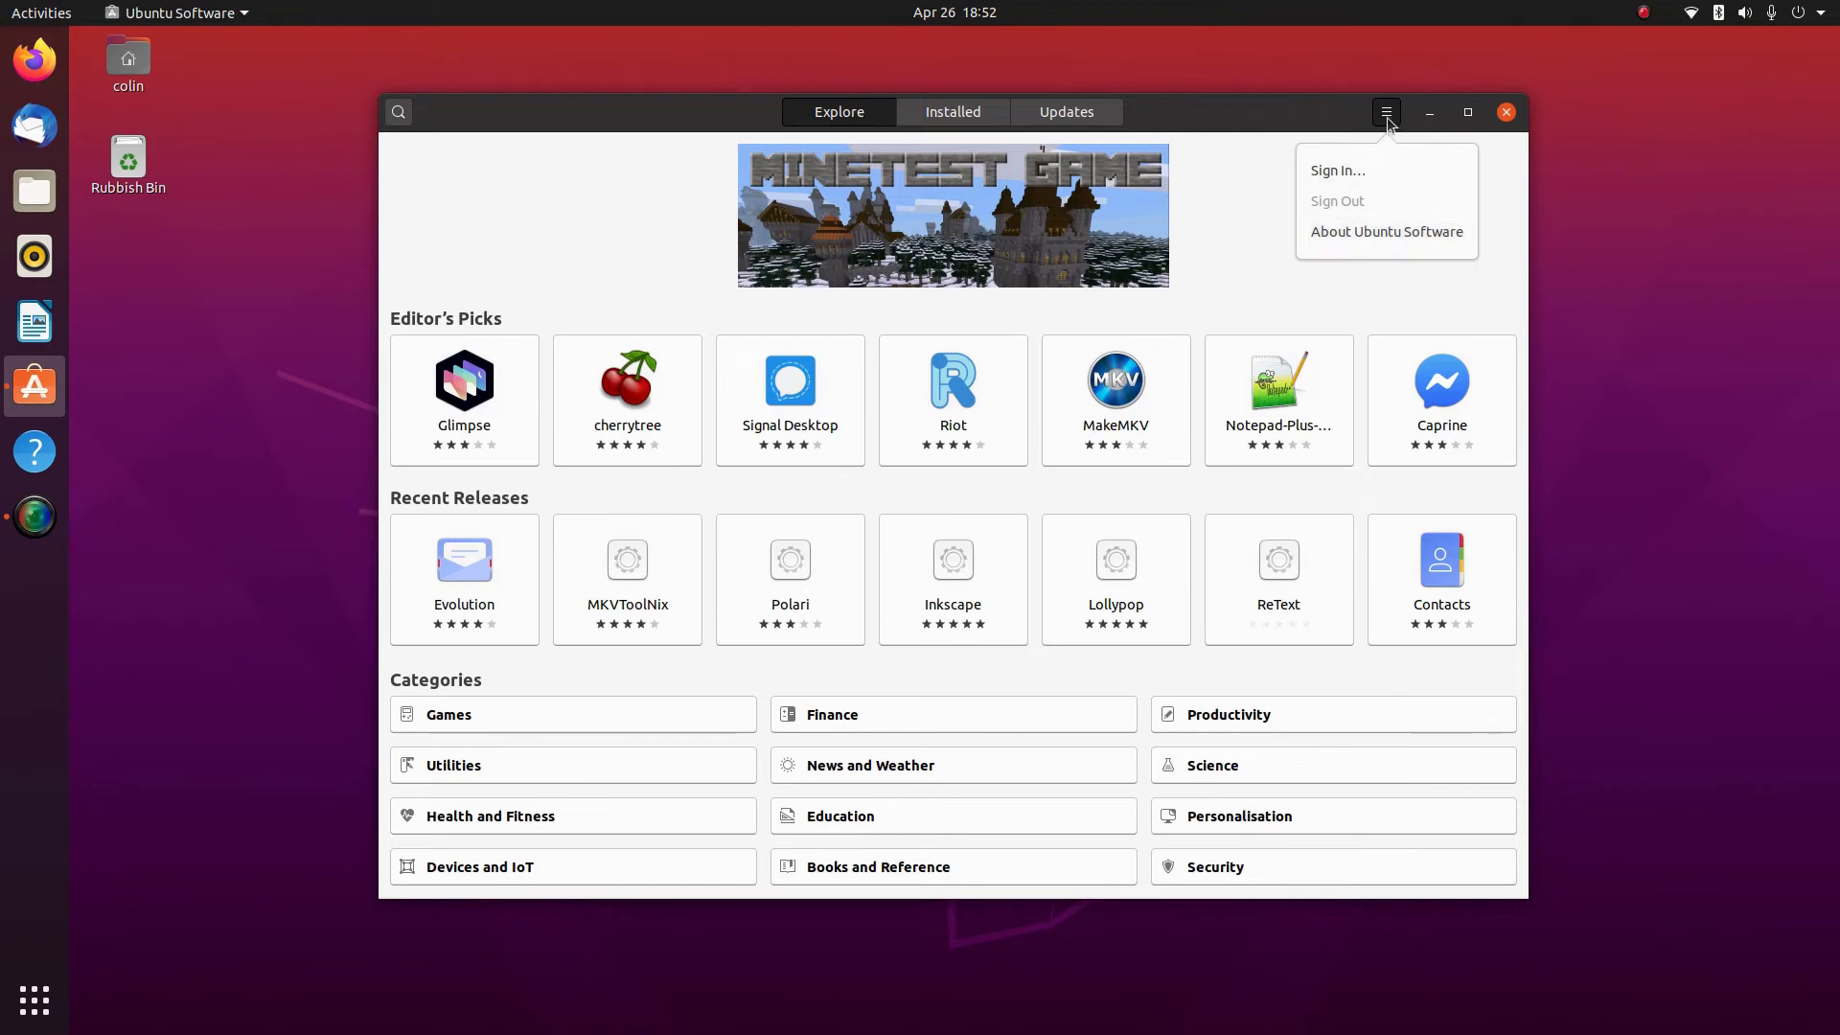
left_click(1387, 117)
left_click(197, 23)
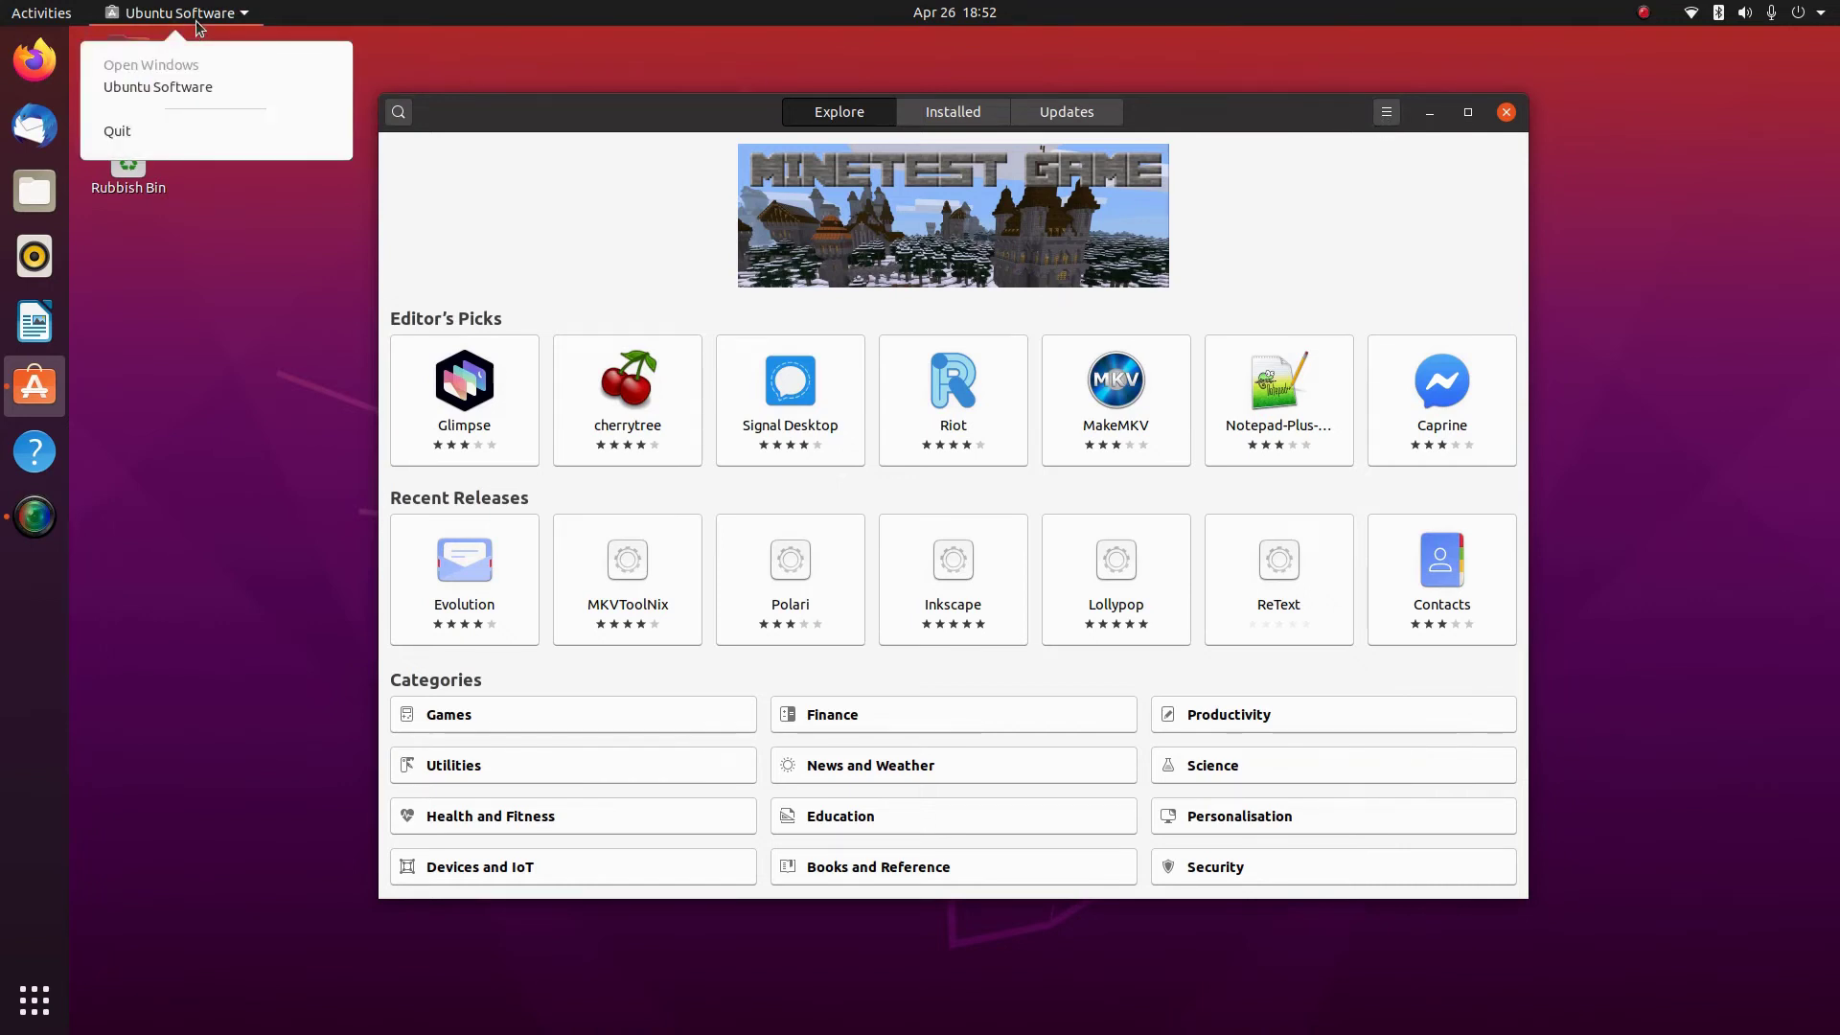
left_click(191, 87)
left_click(963, 113)
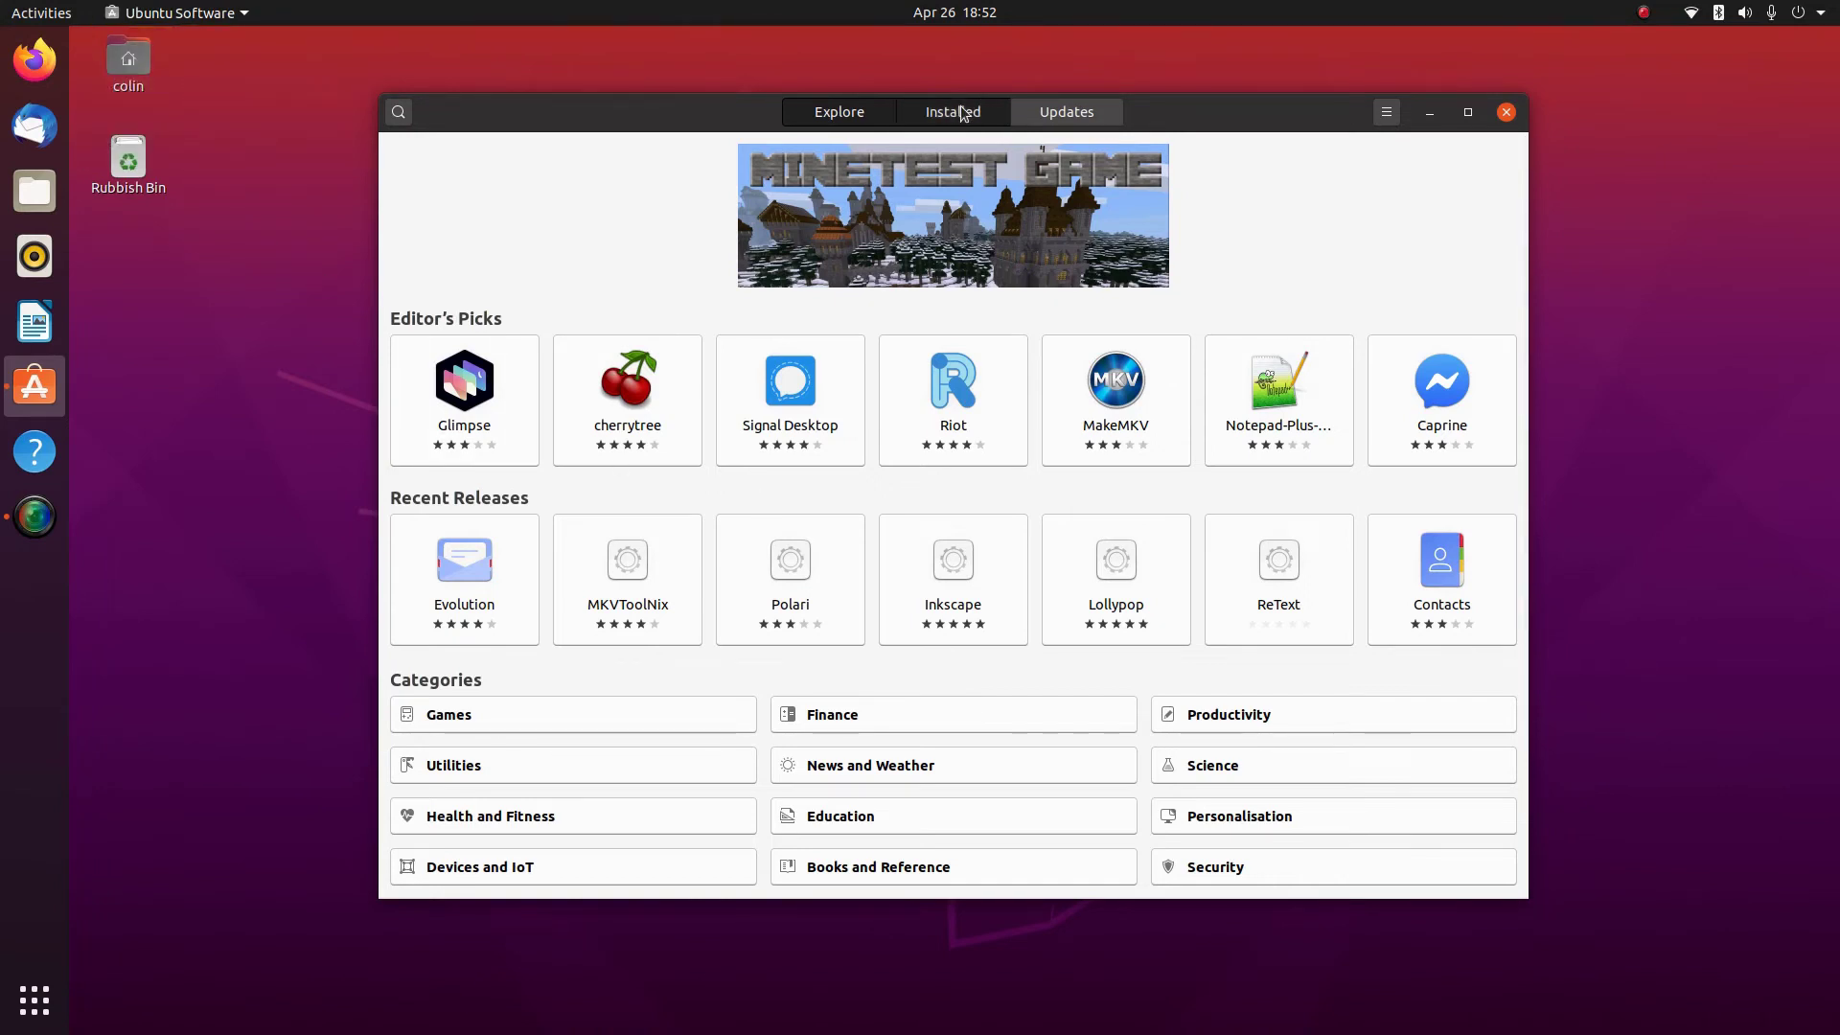
left_click(1049, 115)
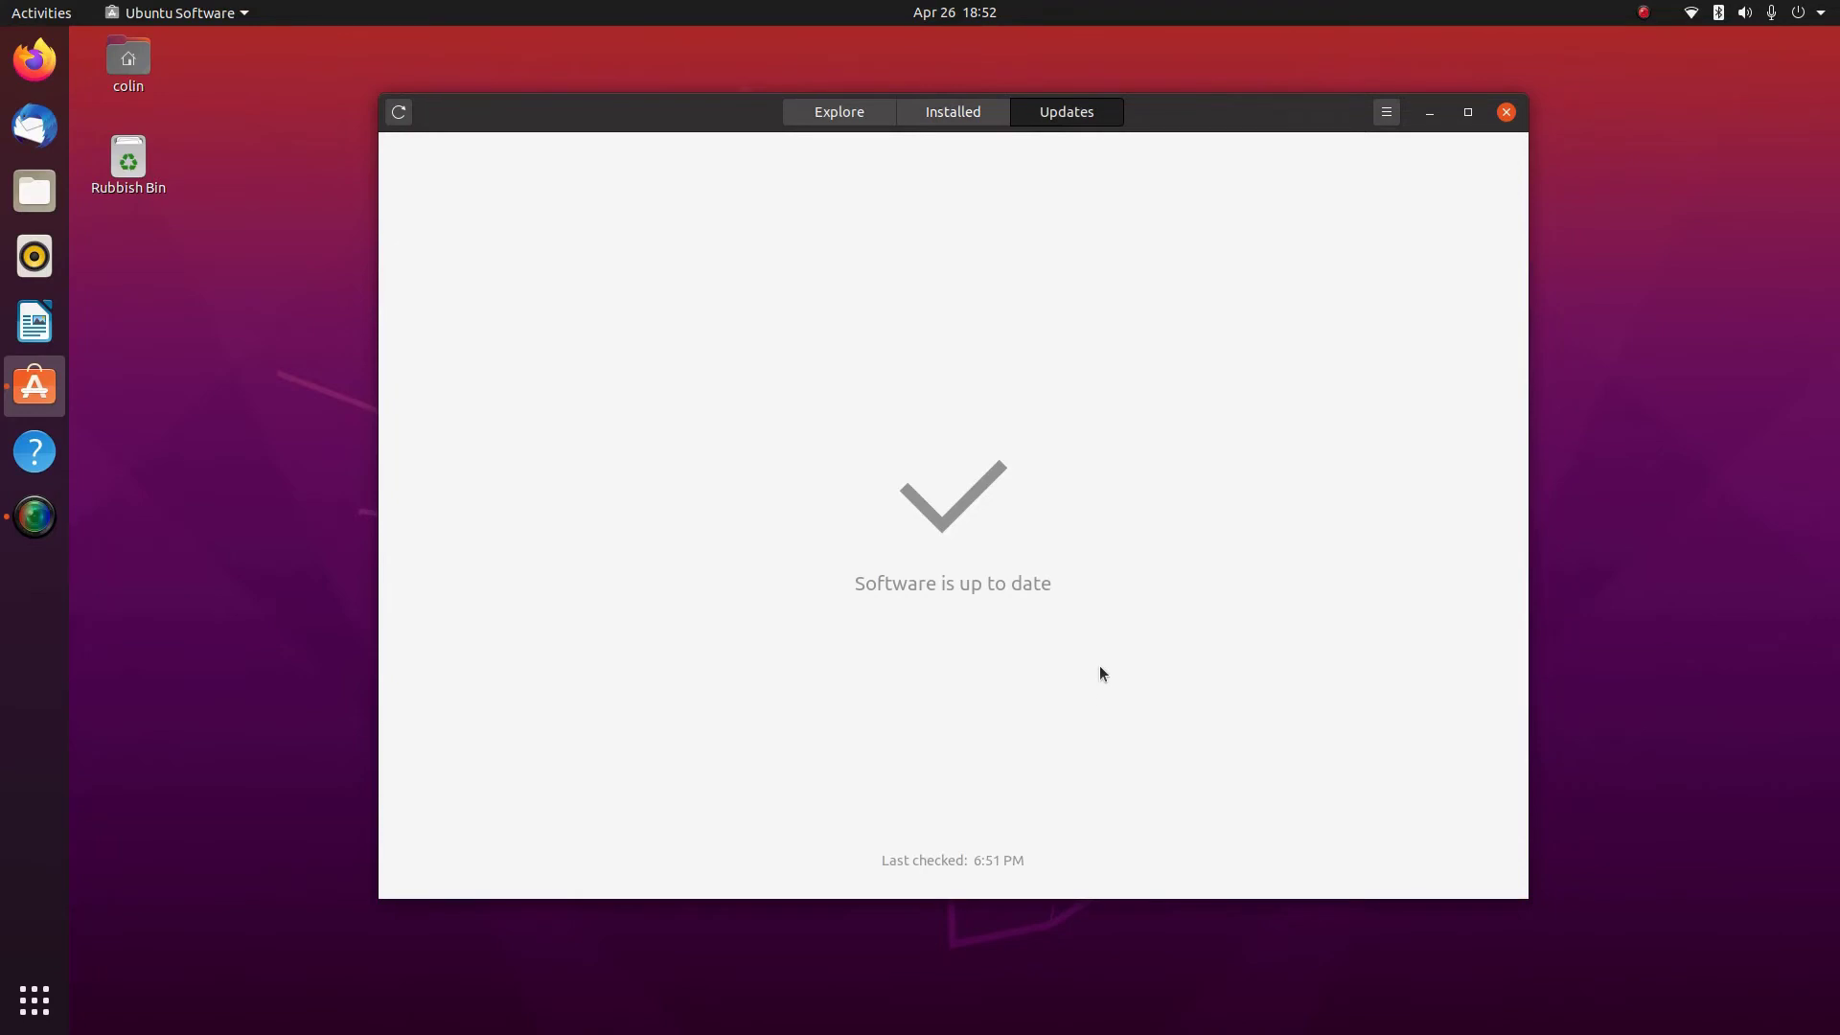
left_click(1385, 113)
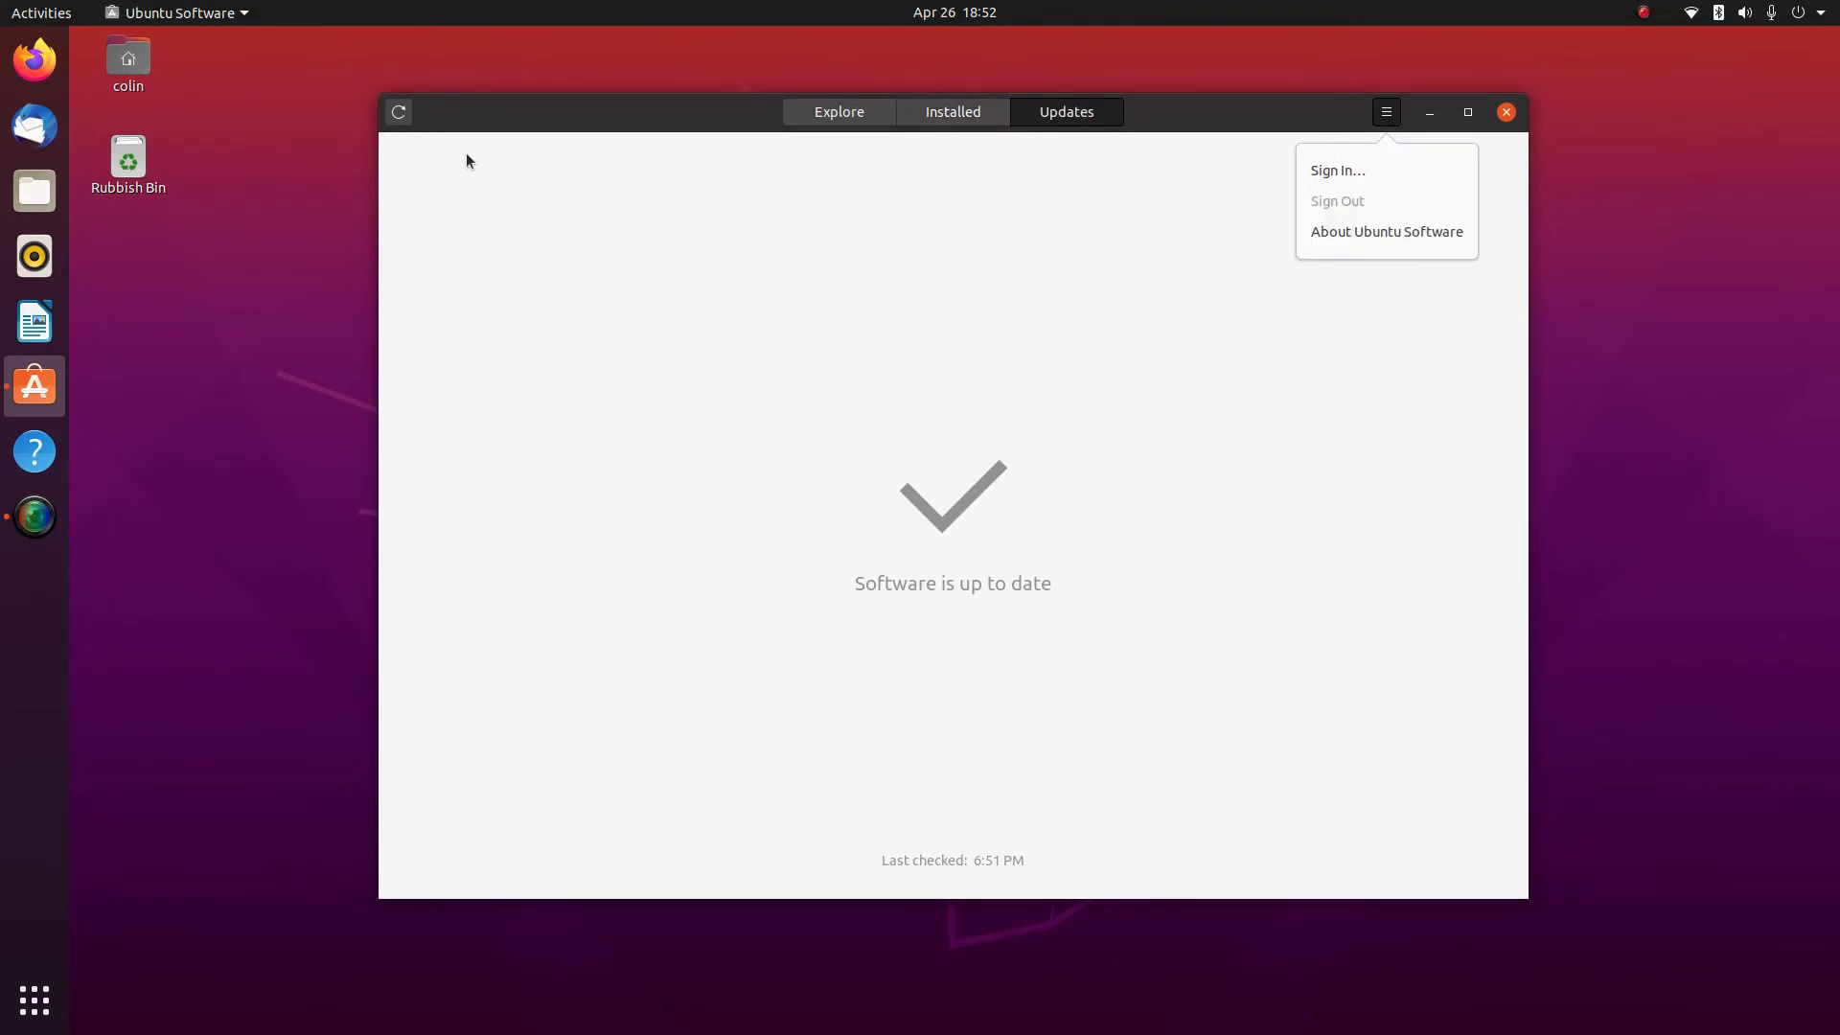
left_click(860, 118)
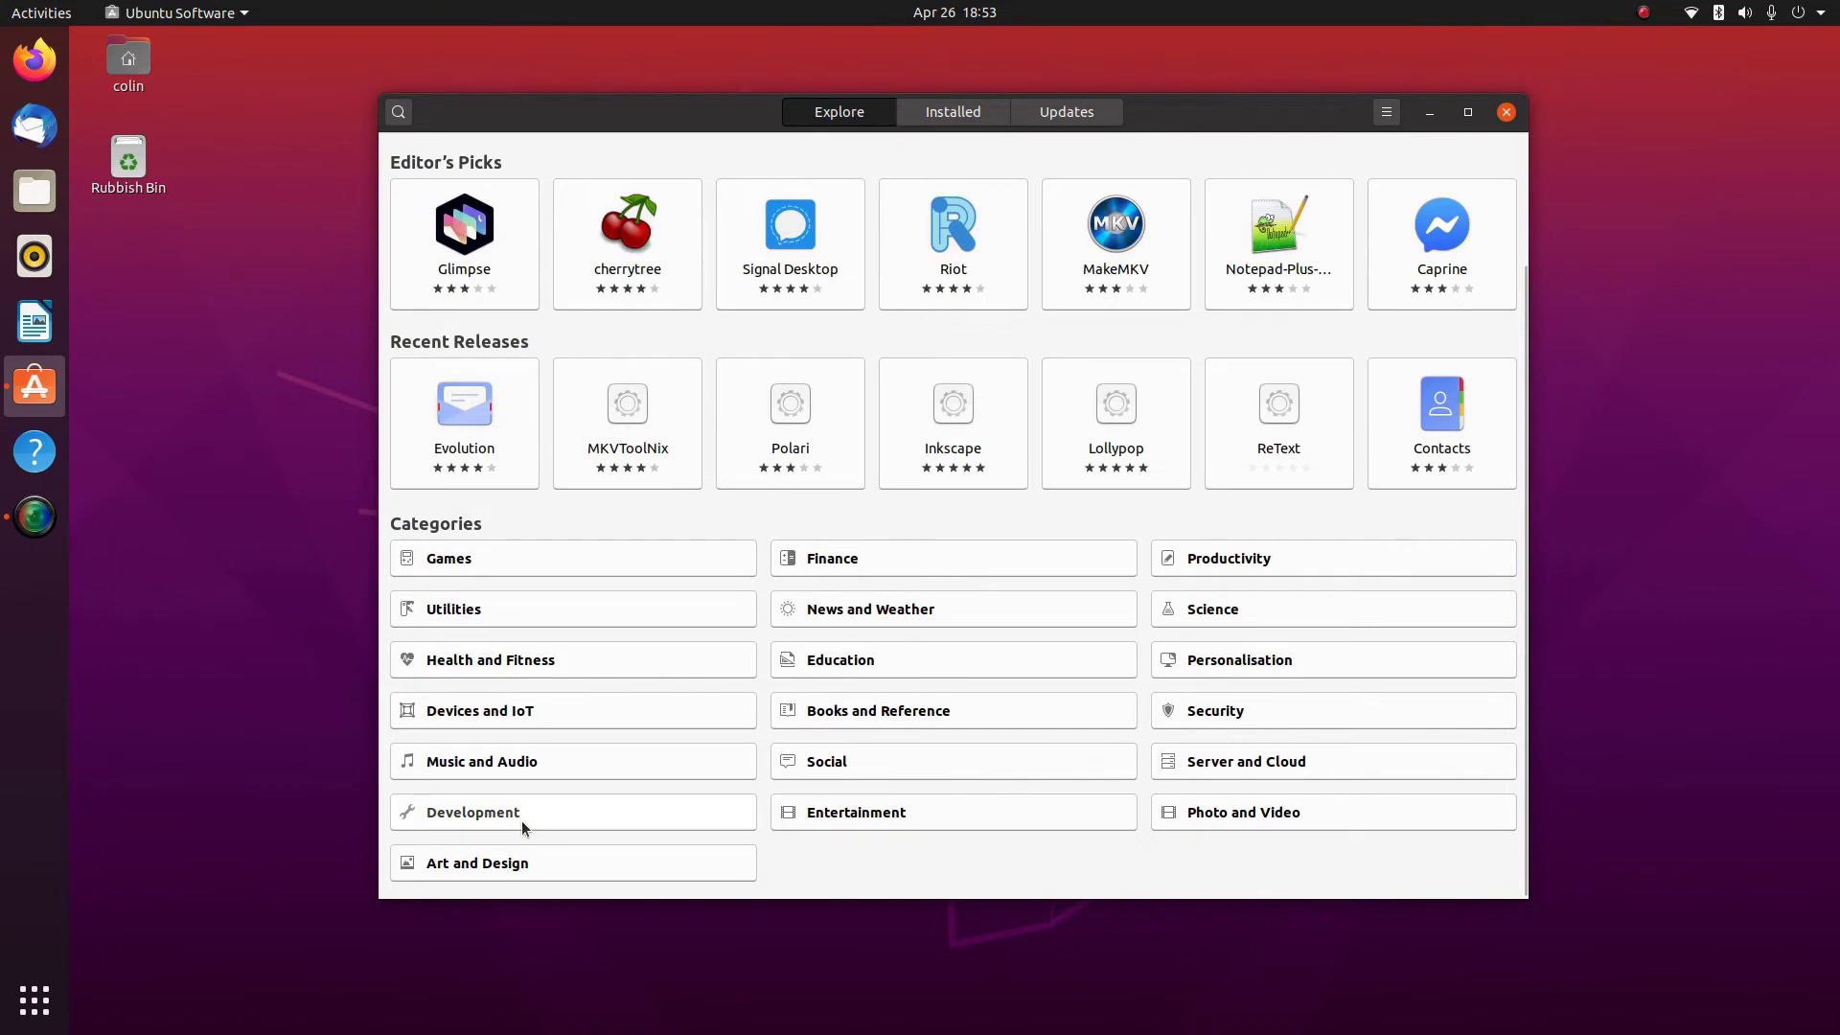
Browse the Music and Audio category and check its sort options without changing them
left_click(522, 759)
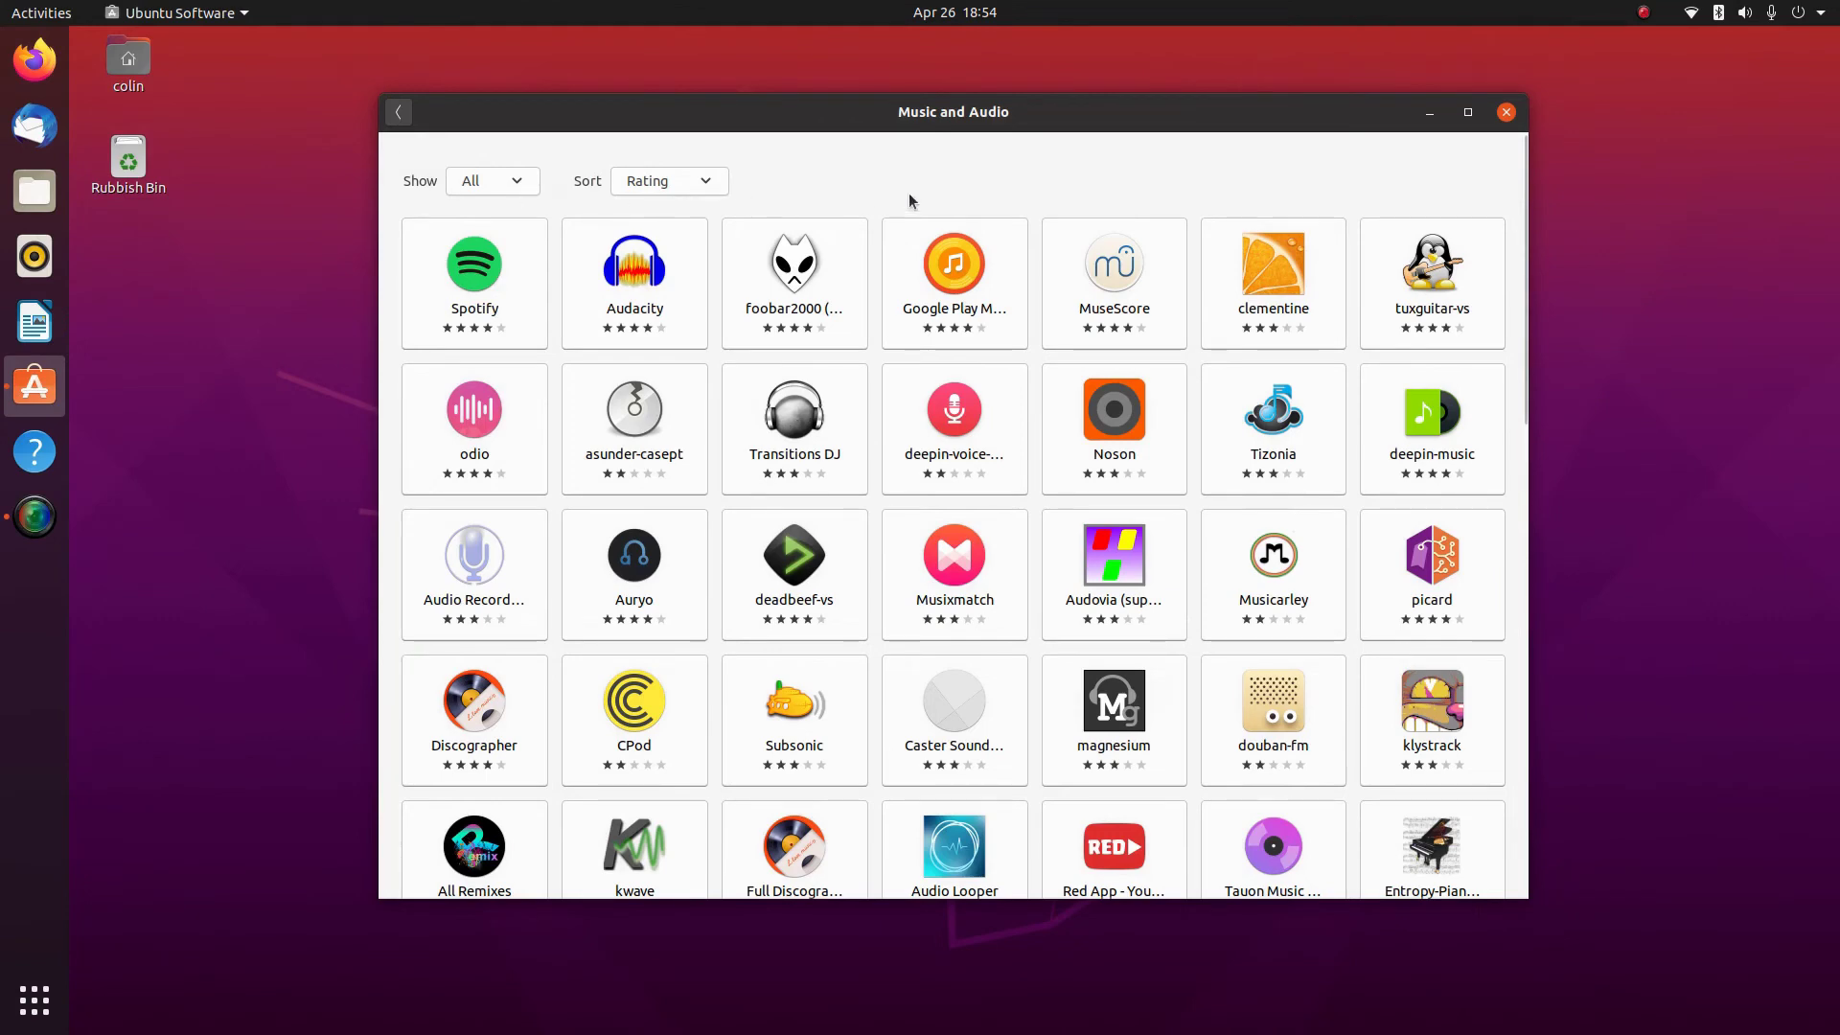
scroll(909, 195, "down", 5)
scroll(908, 195, "up", 5)
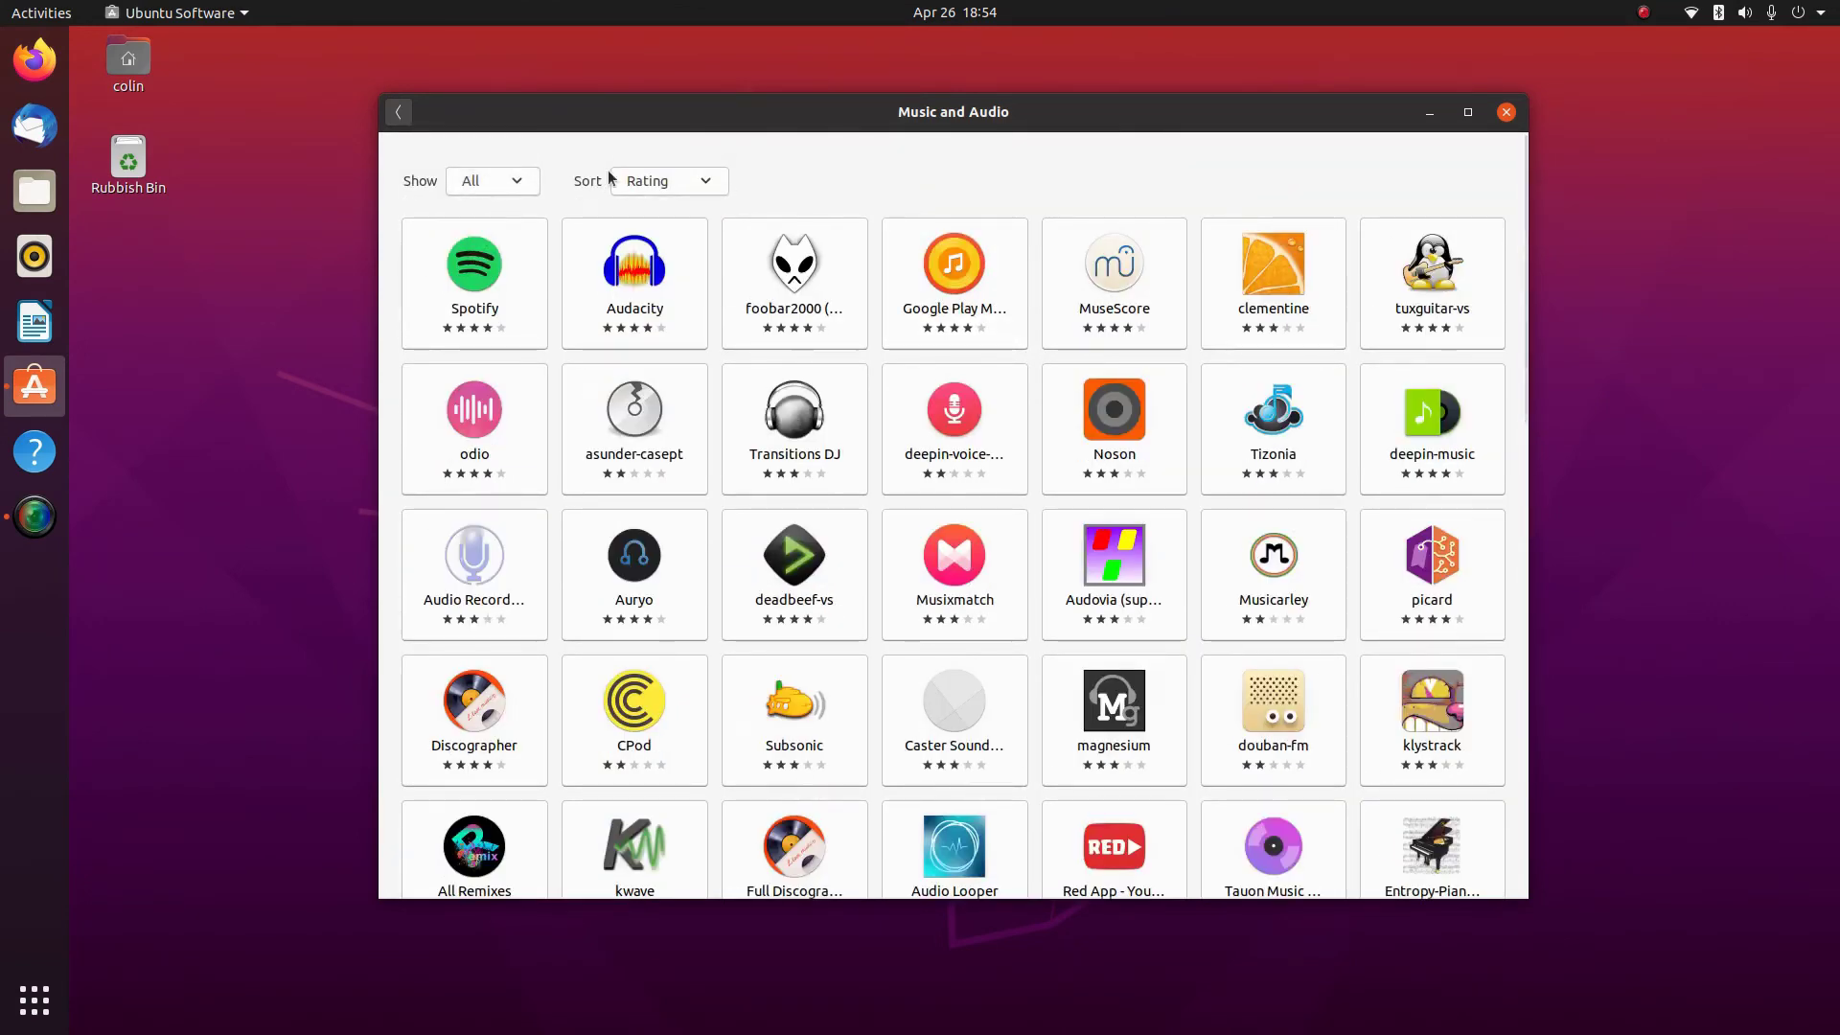
left_click(646, 178)
left_click(645, 178)
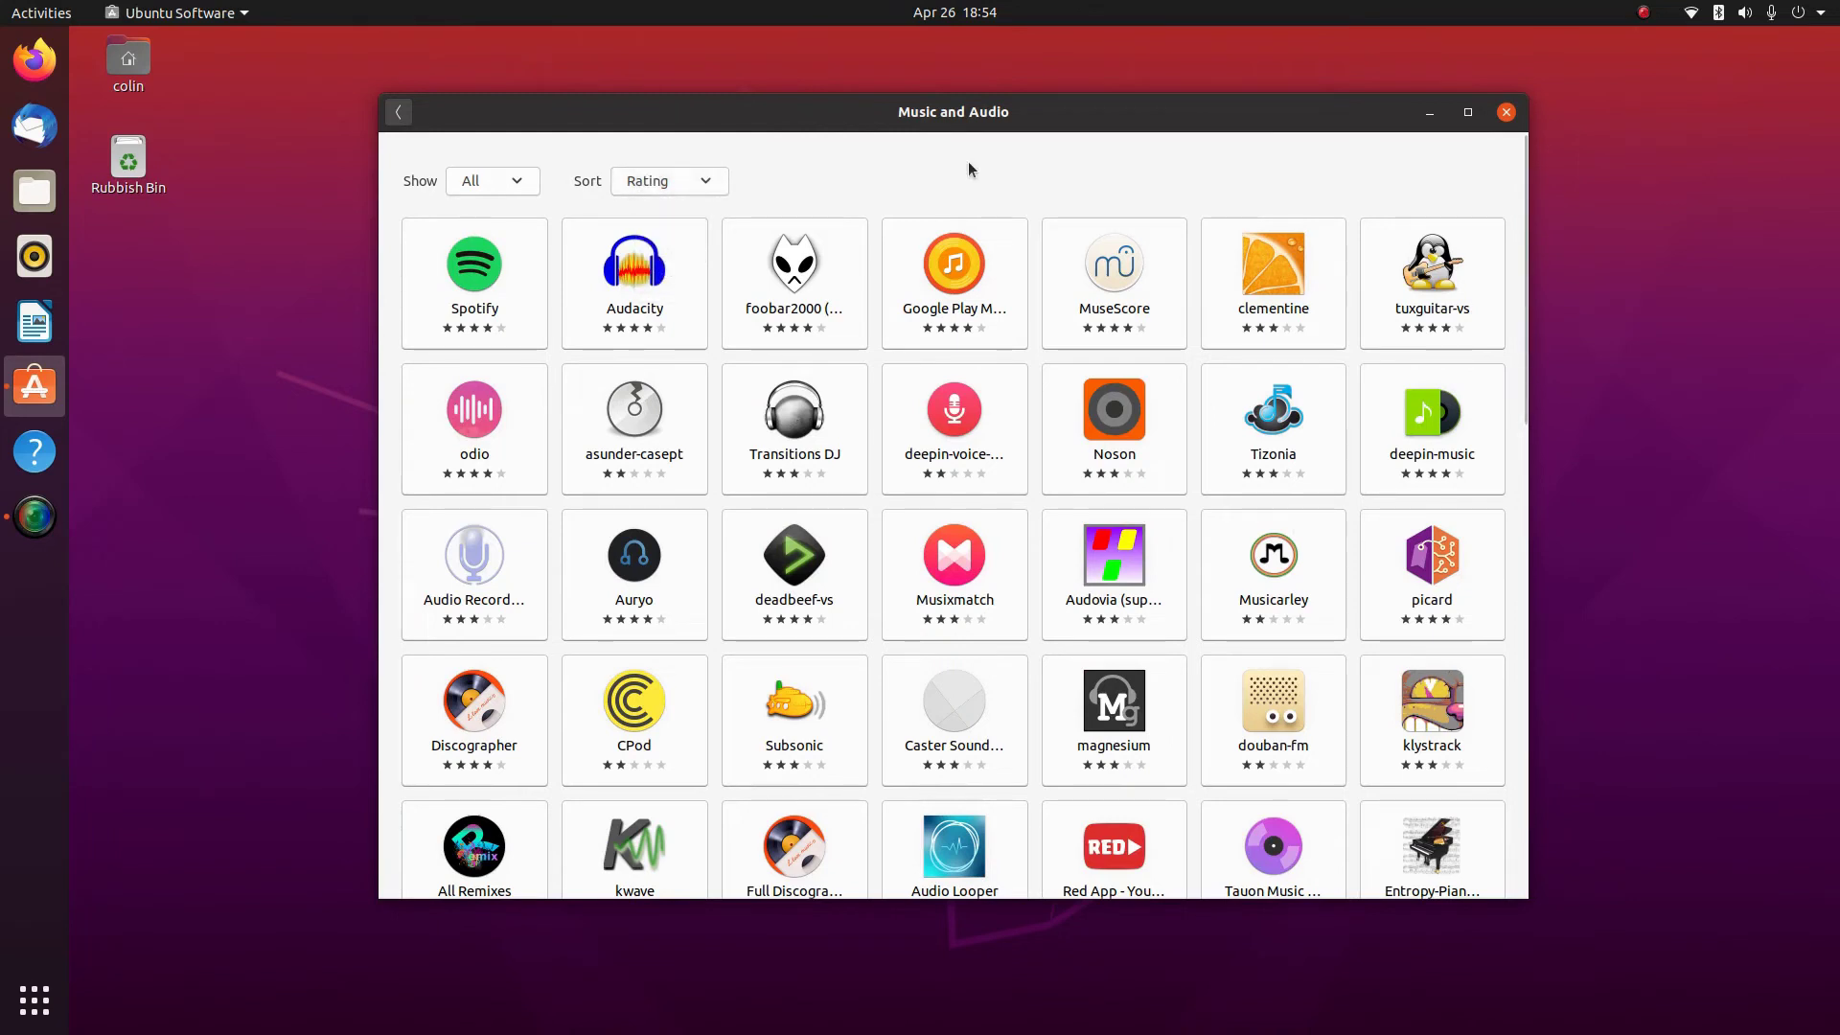
View Audacity's details and its release channels, keeping latest/stable
left_click(629, 287)
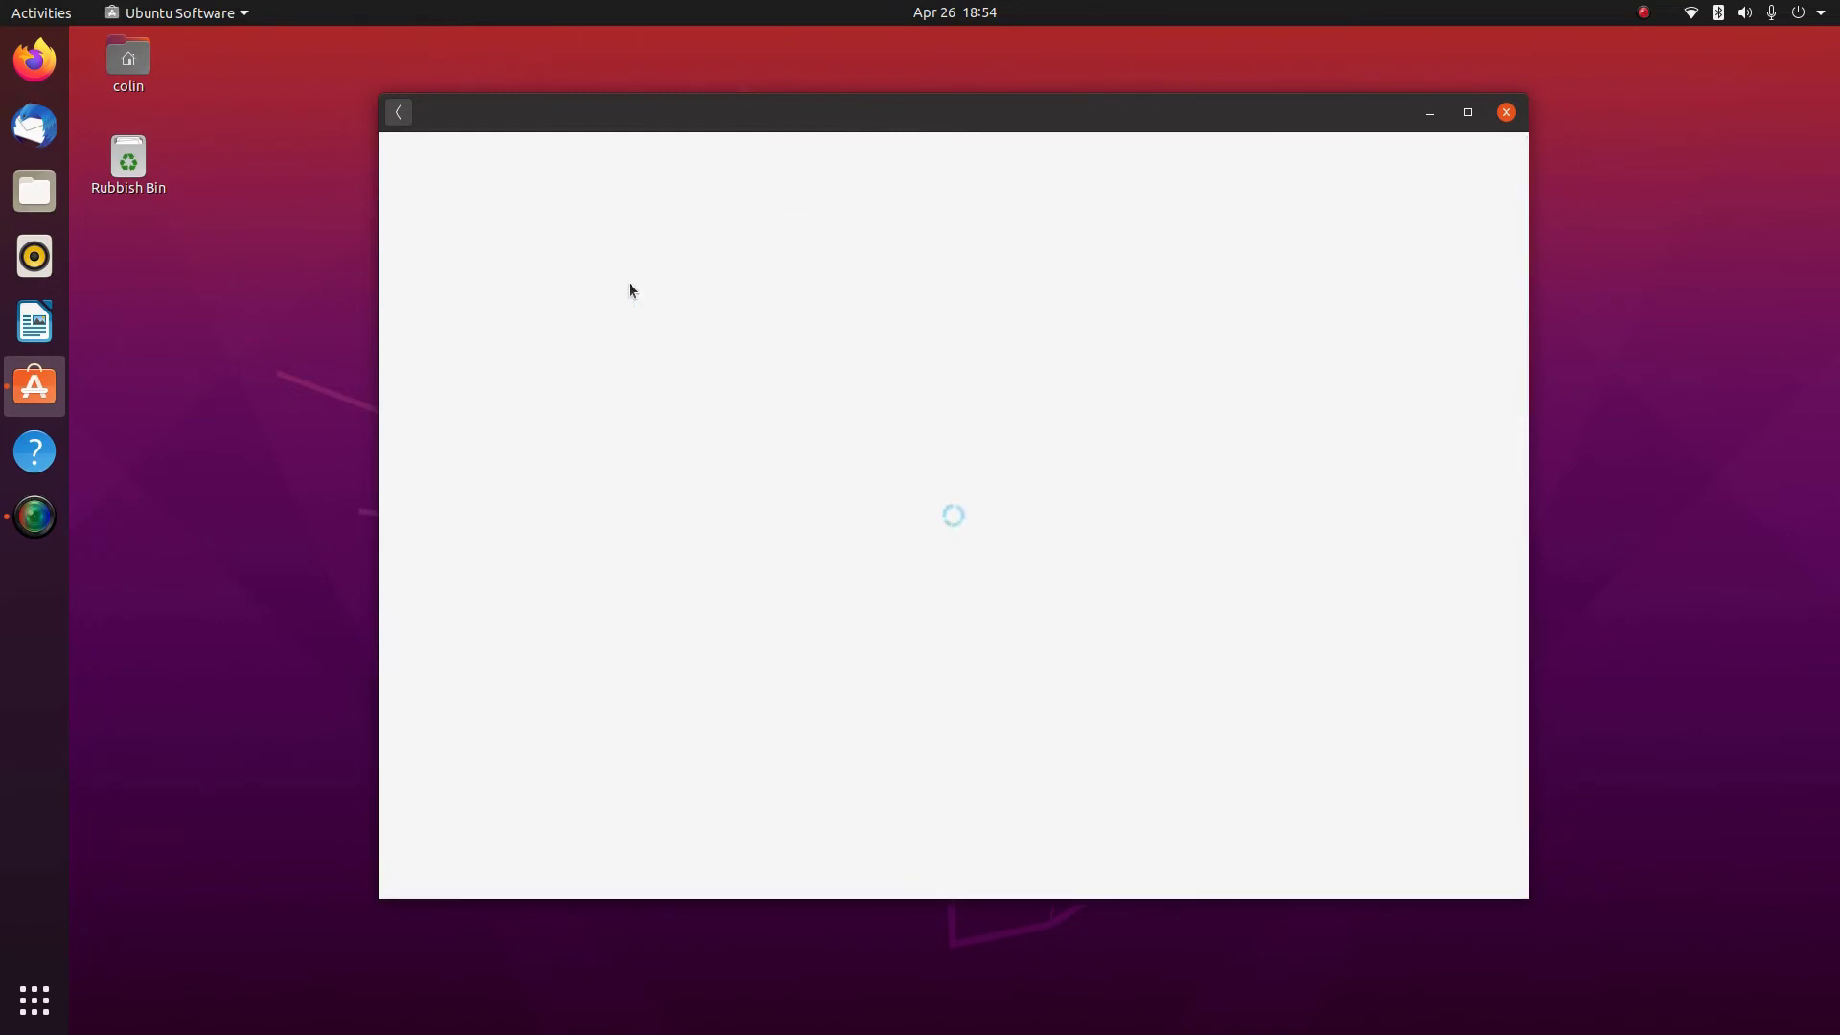
scroll(734, 422, "down", 10)
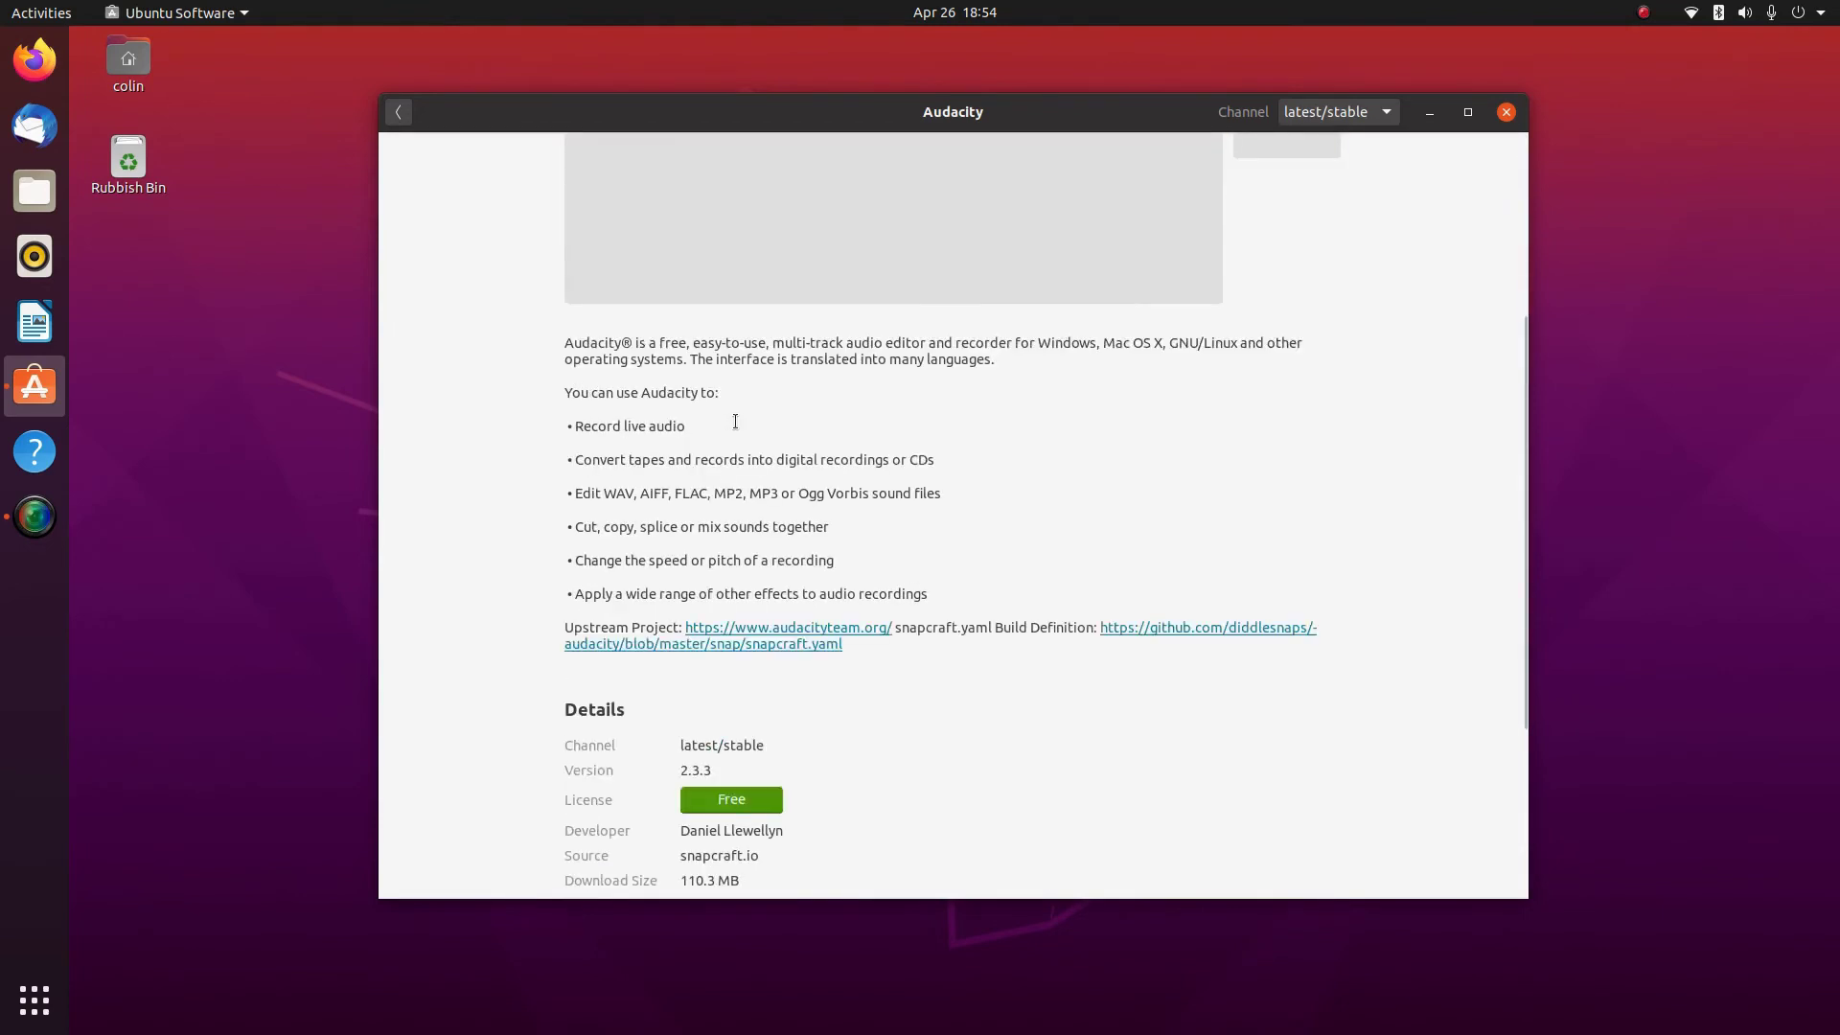
scroll(851, 543, "up", 10)
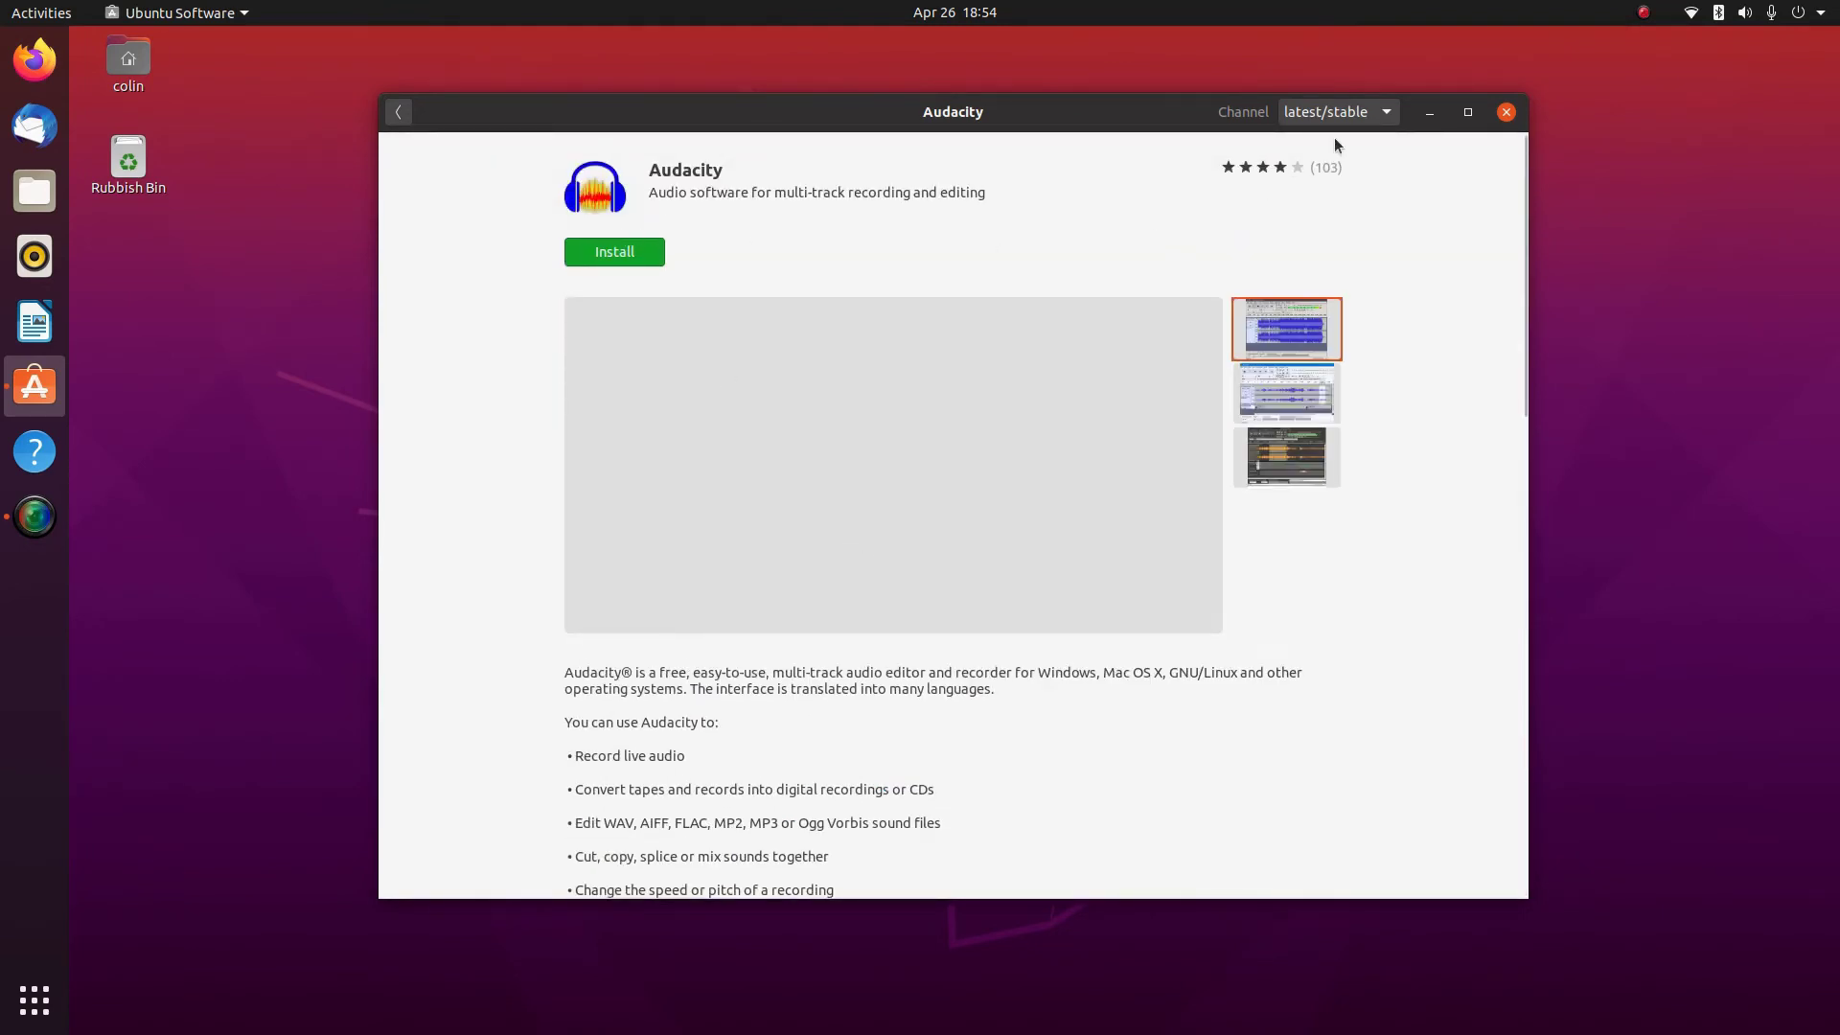
left_click(1347, 112)
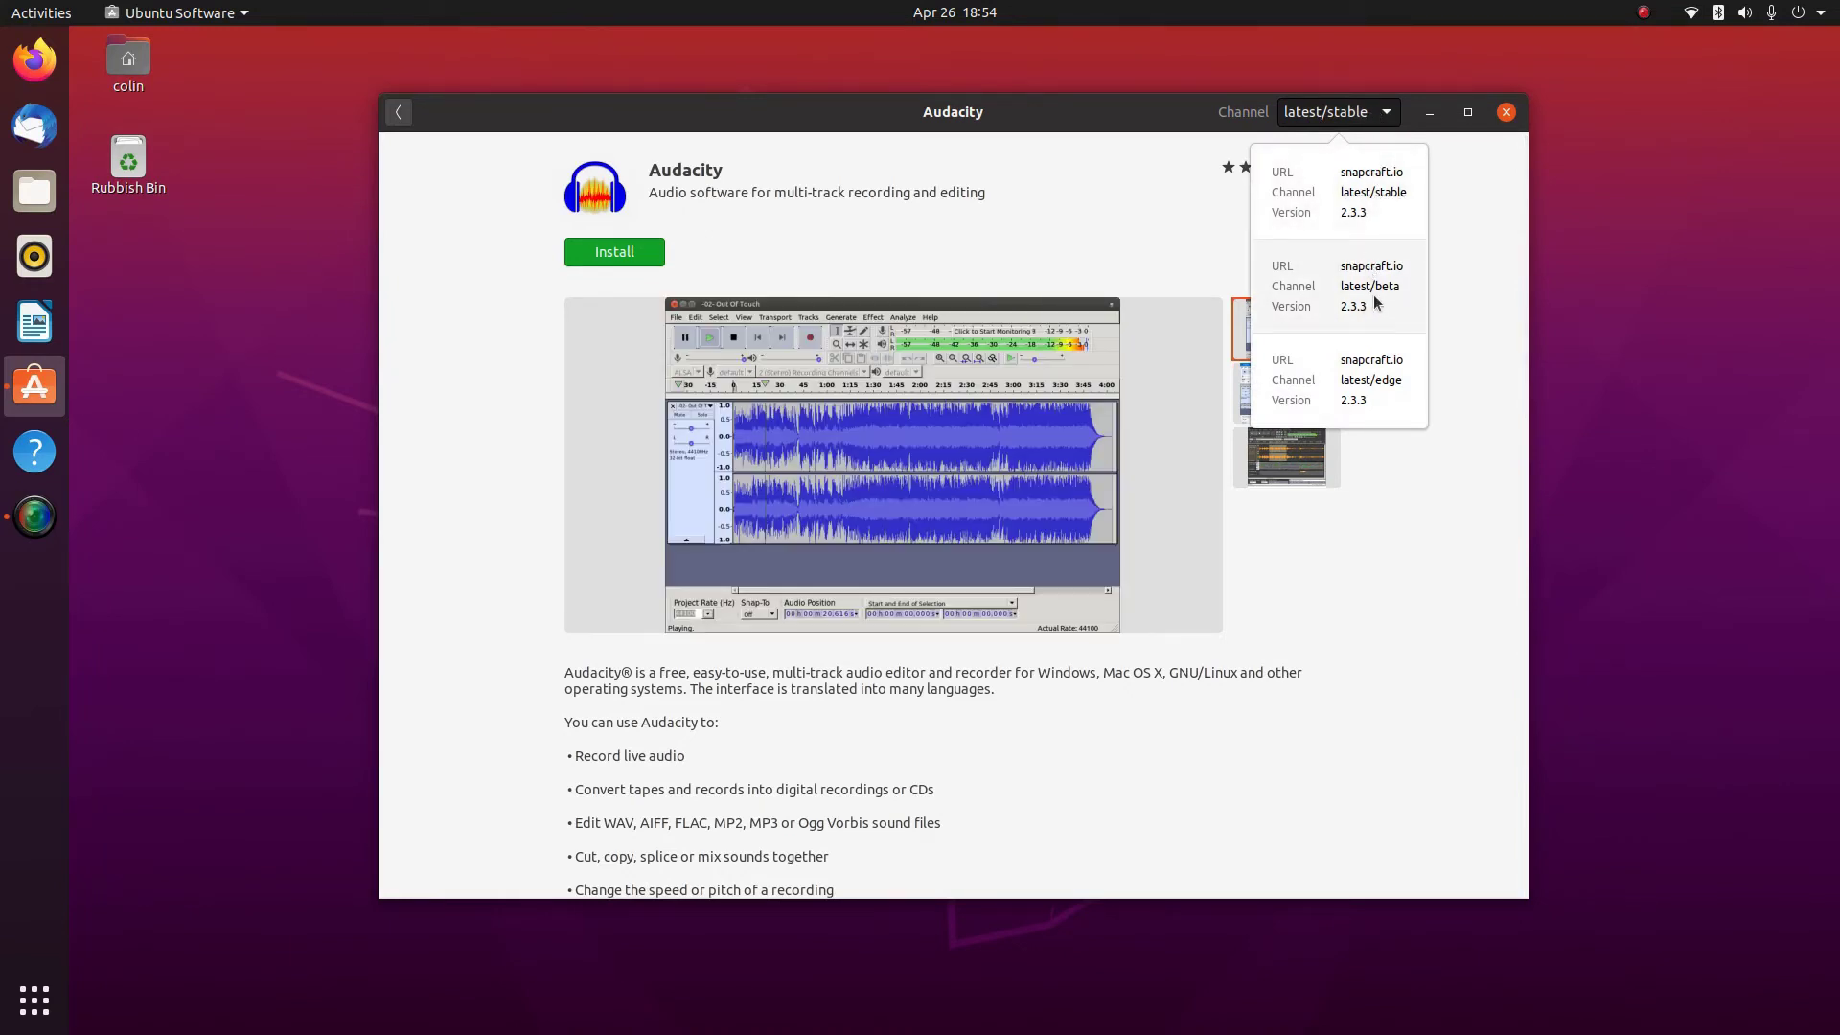
left_click(1481, 274)
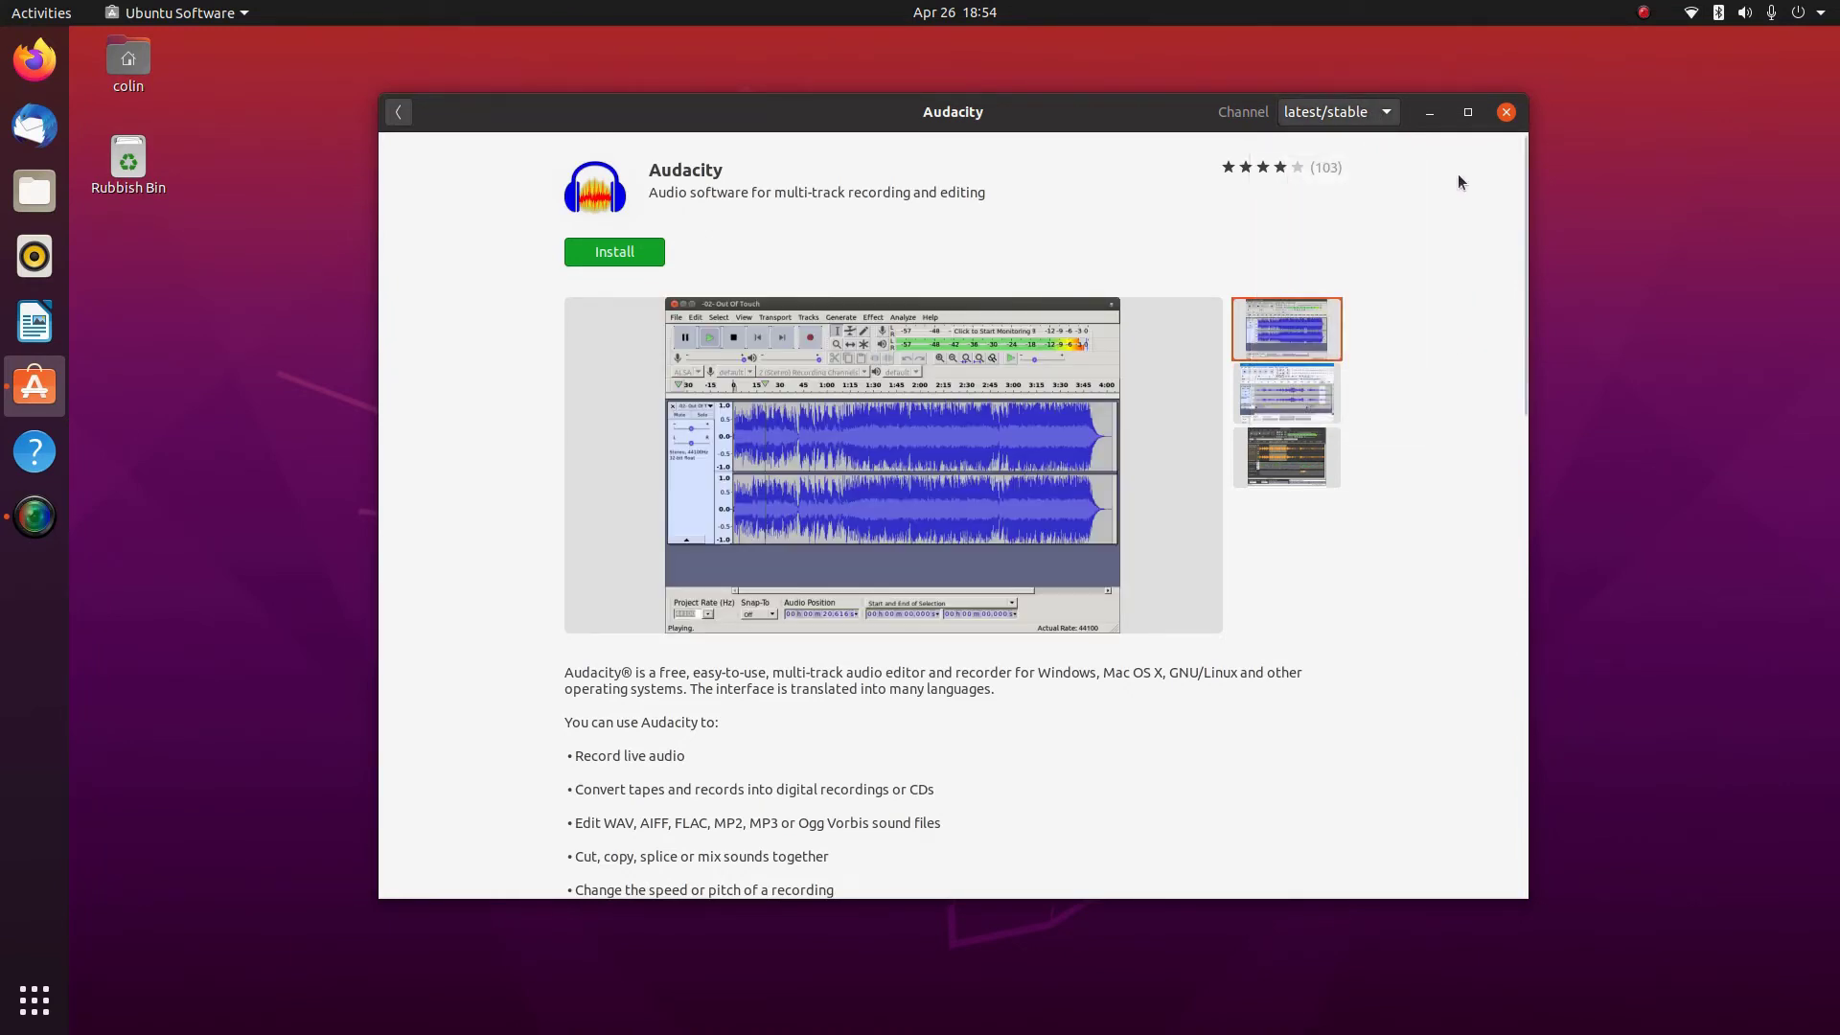
left_click(1338, 114)
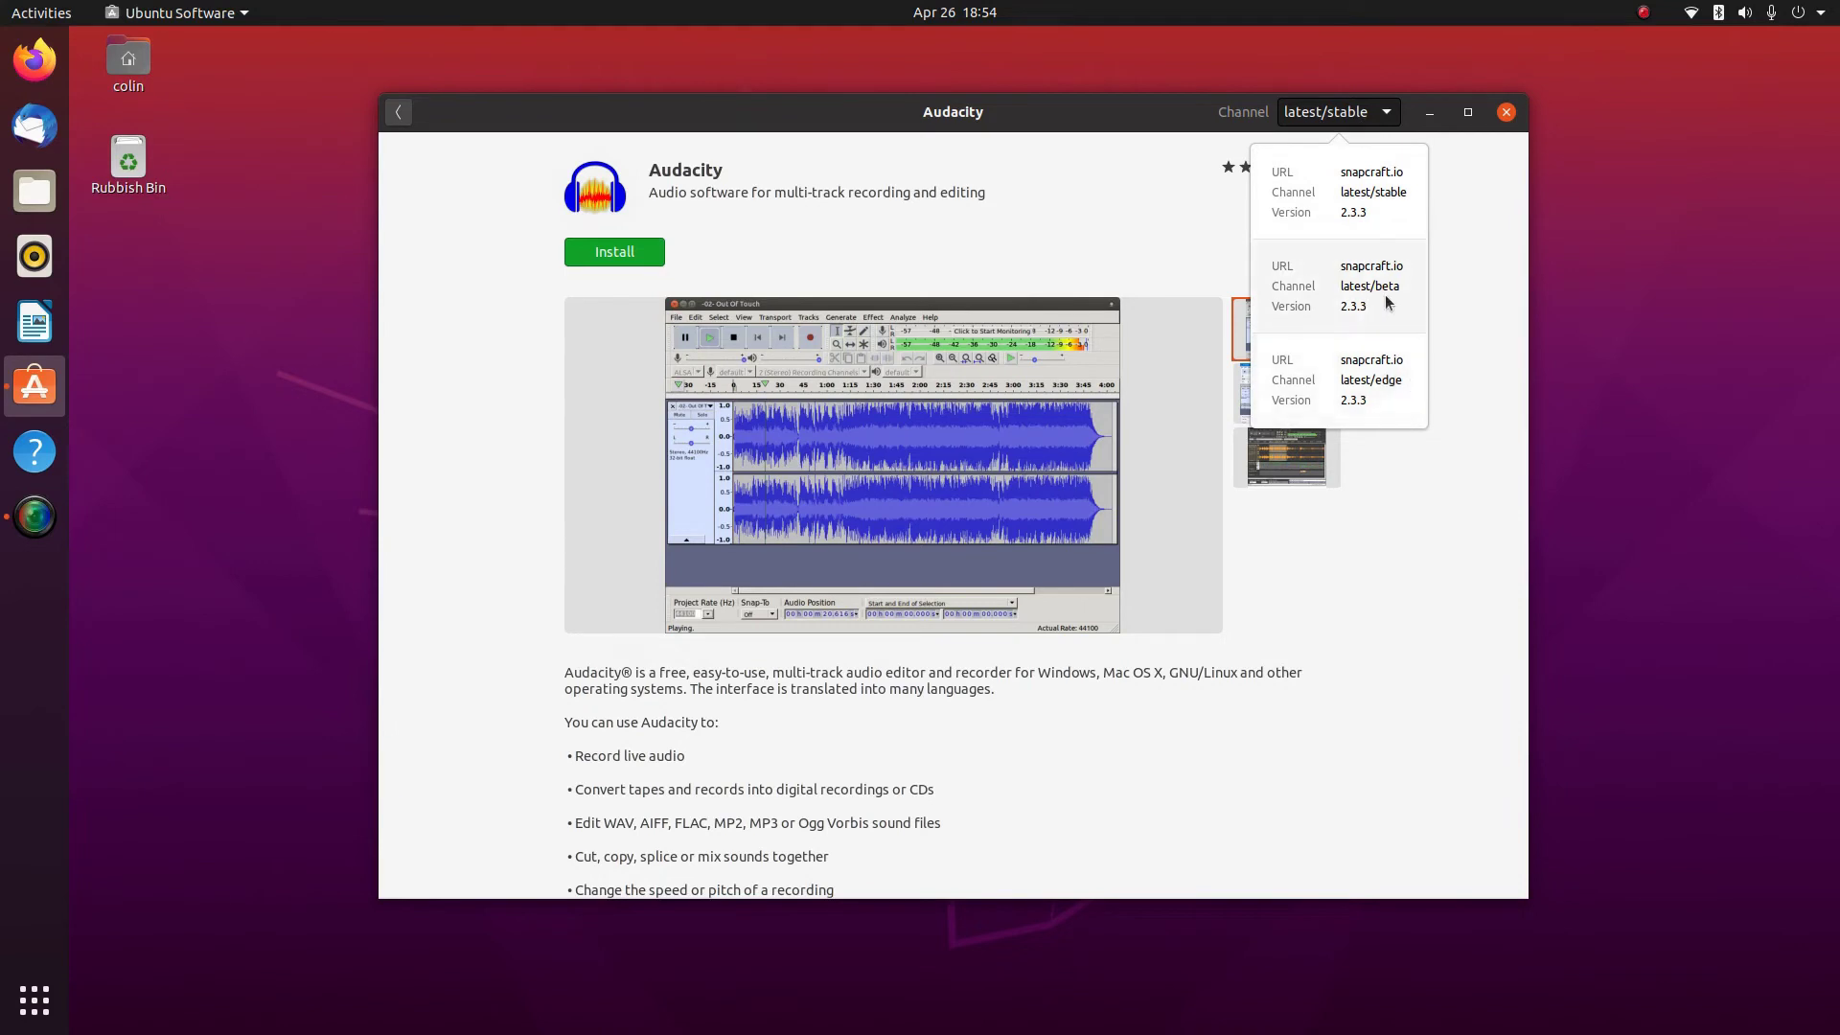
left_click(1485, 228)
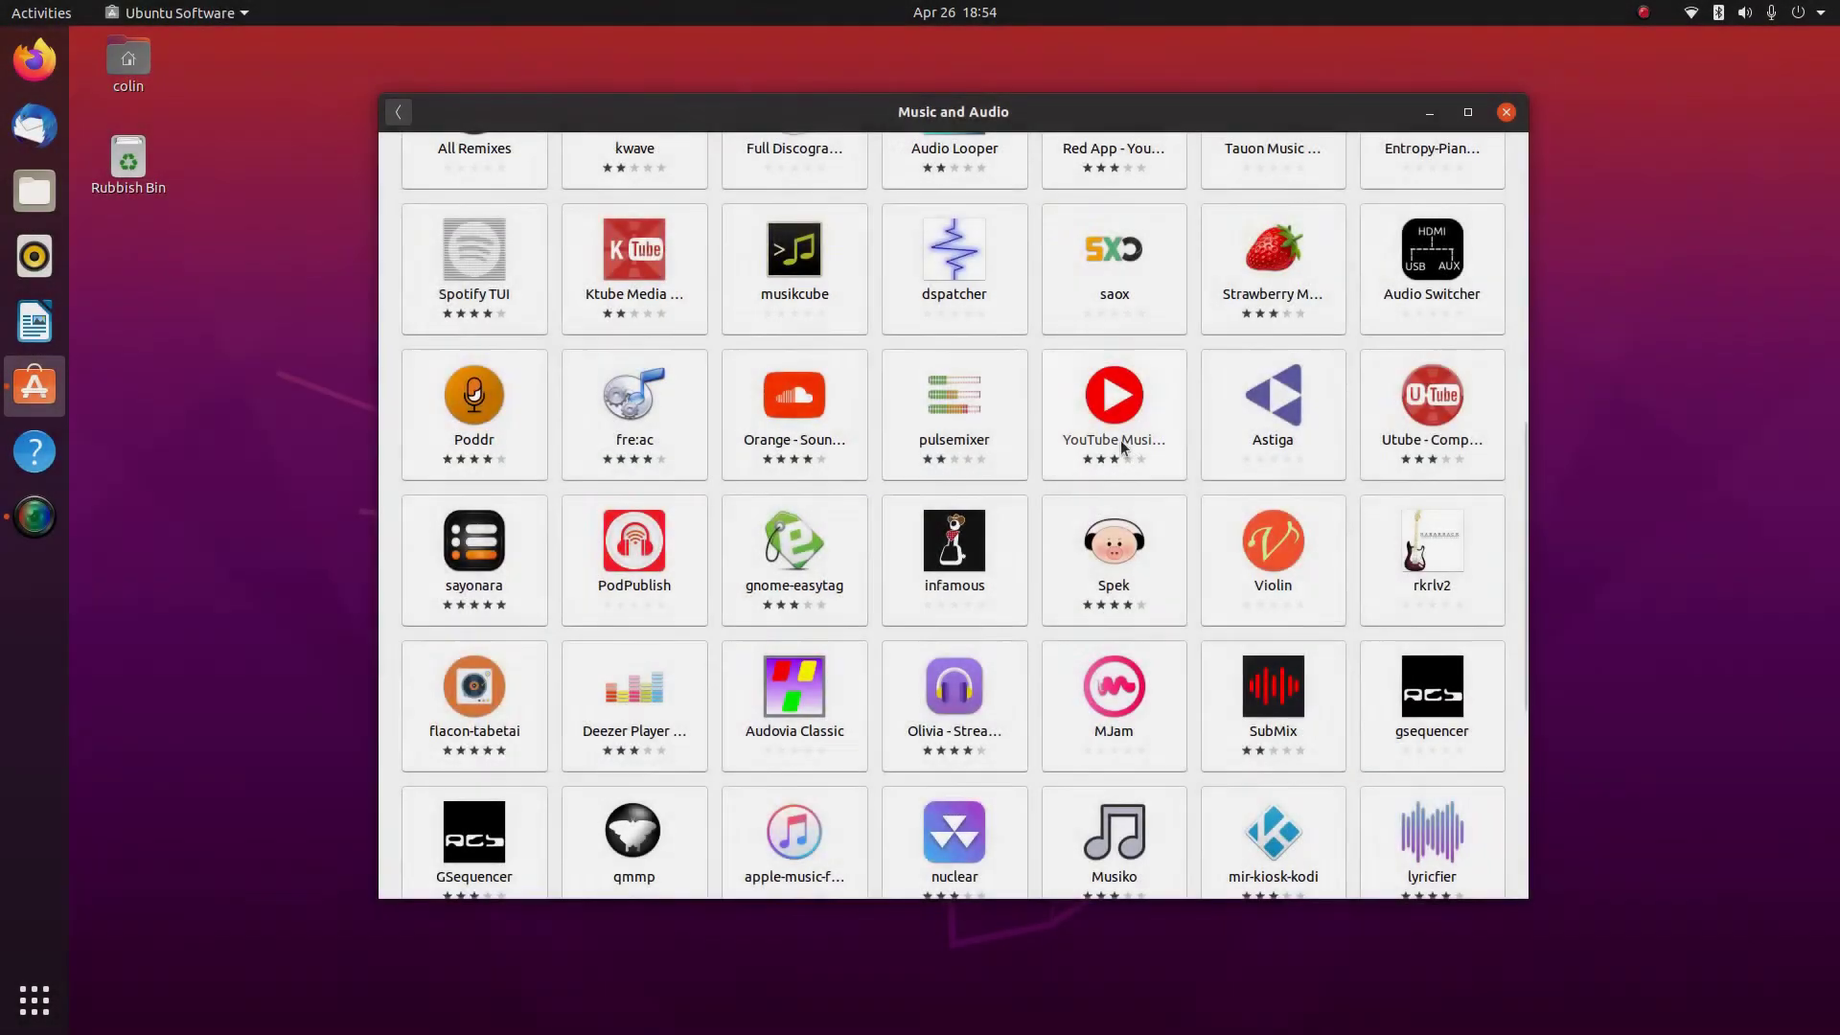
View the YouTube Music Desktop page, then return to the Music and Audio list
left_click(1121, 442)
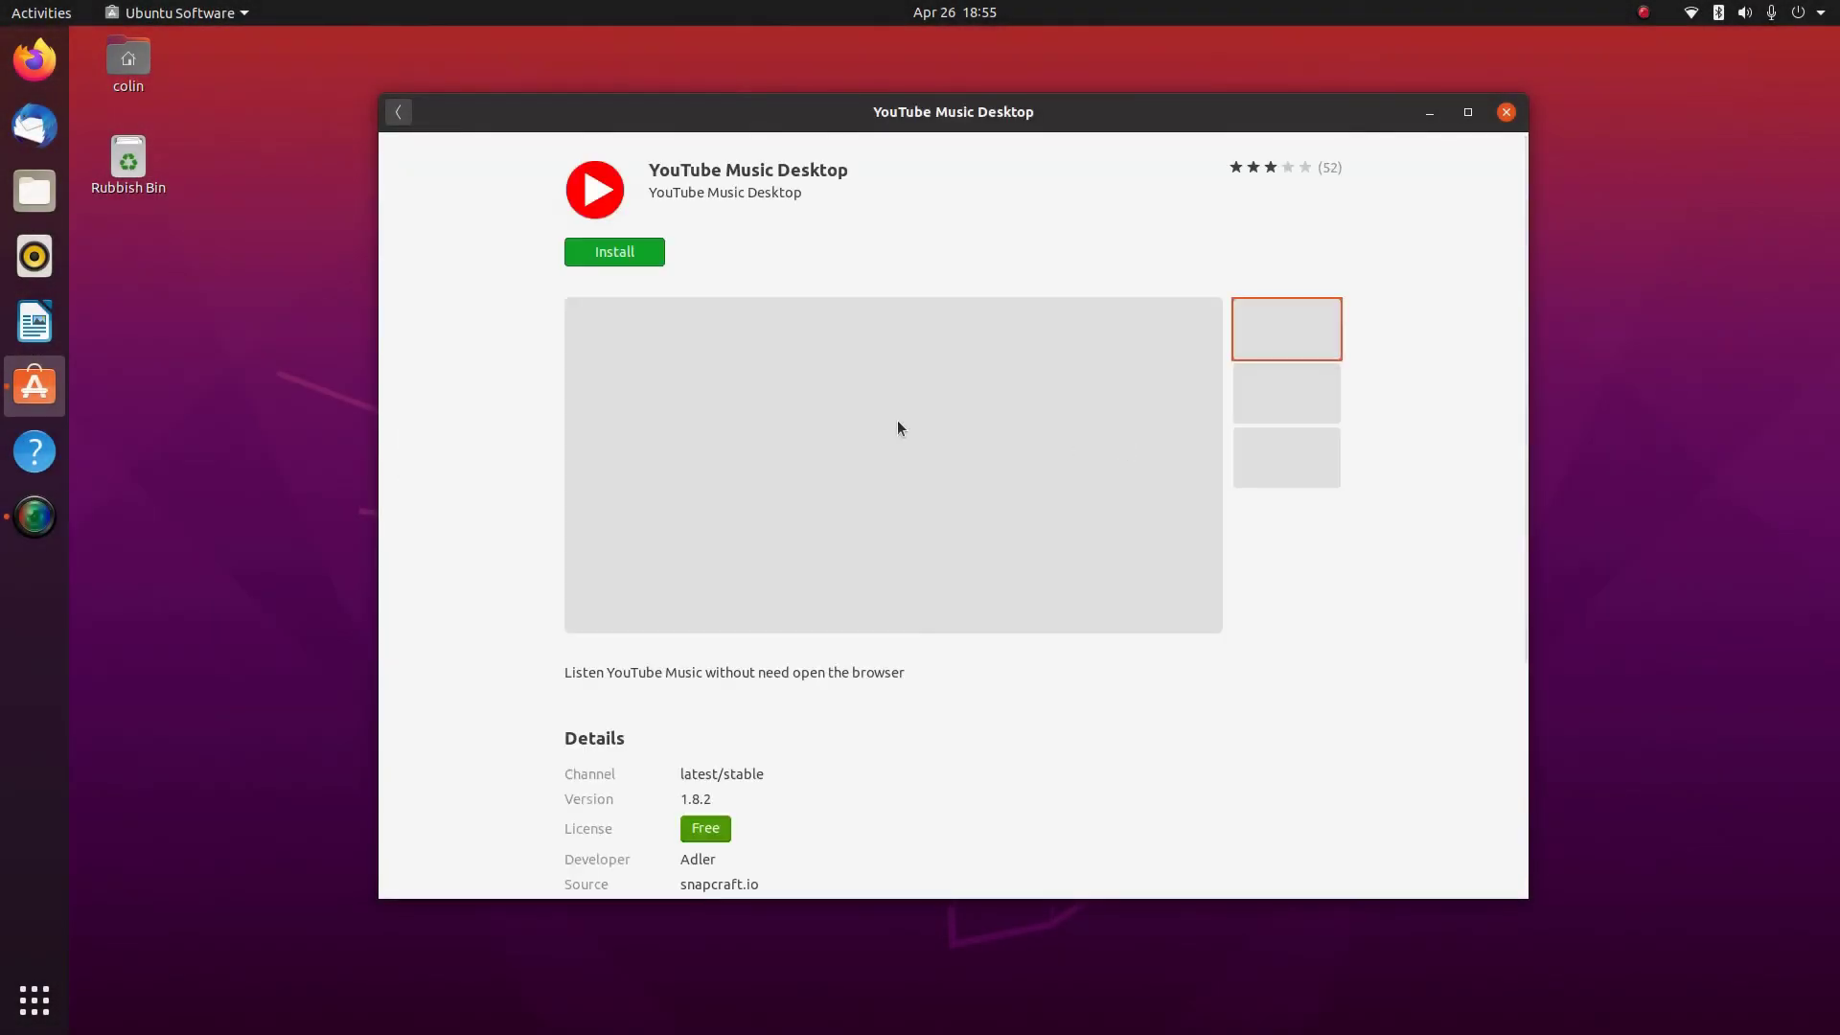
scroll(895, 420, "down", 3)
scroll(895, 419, "up", 3)
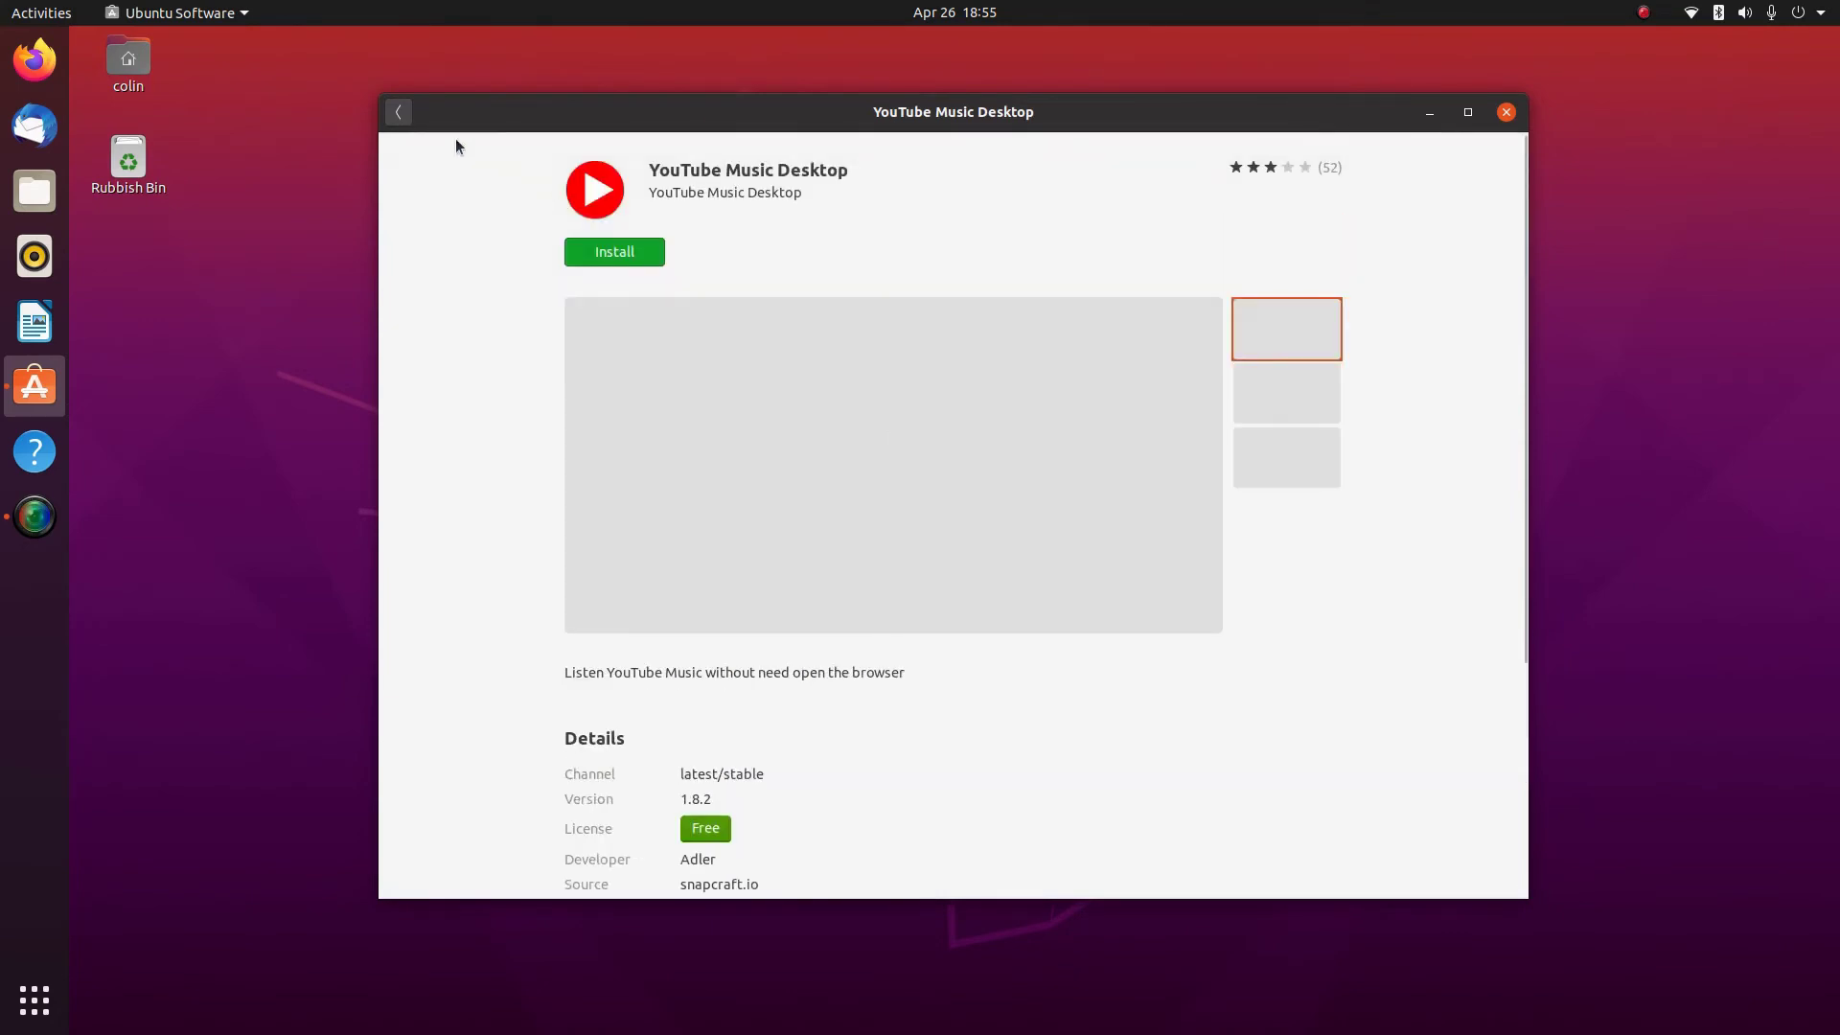
left_click(400, 112)
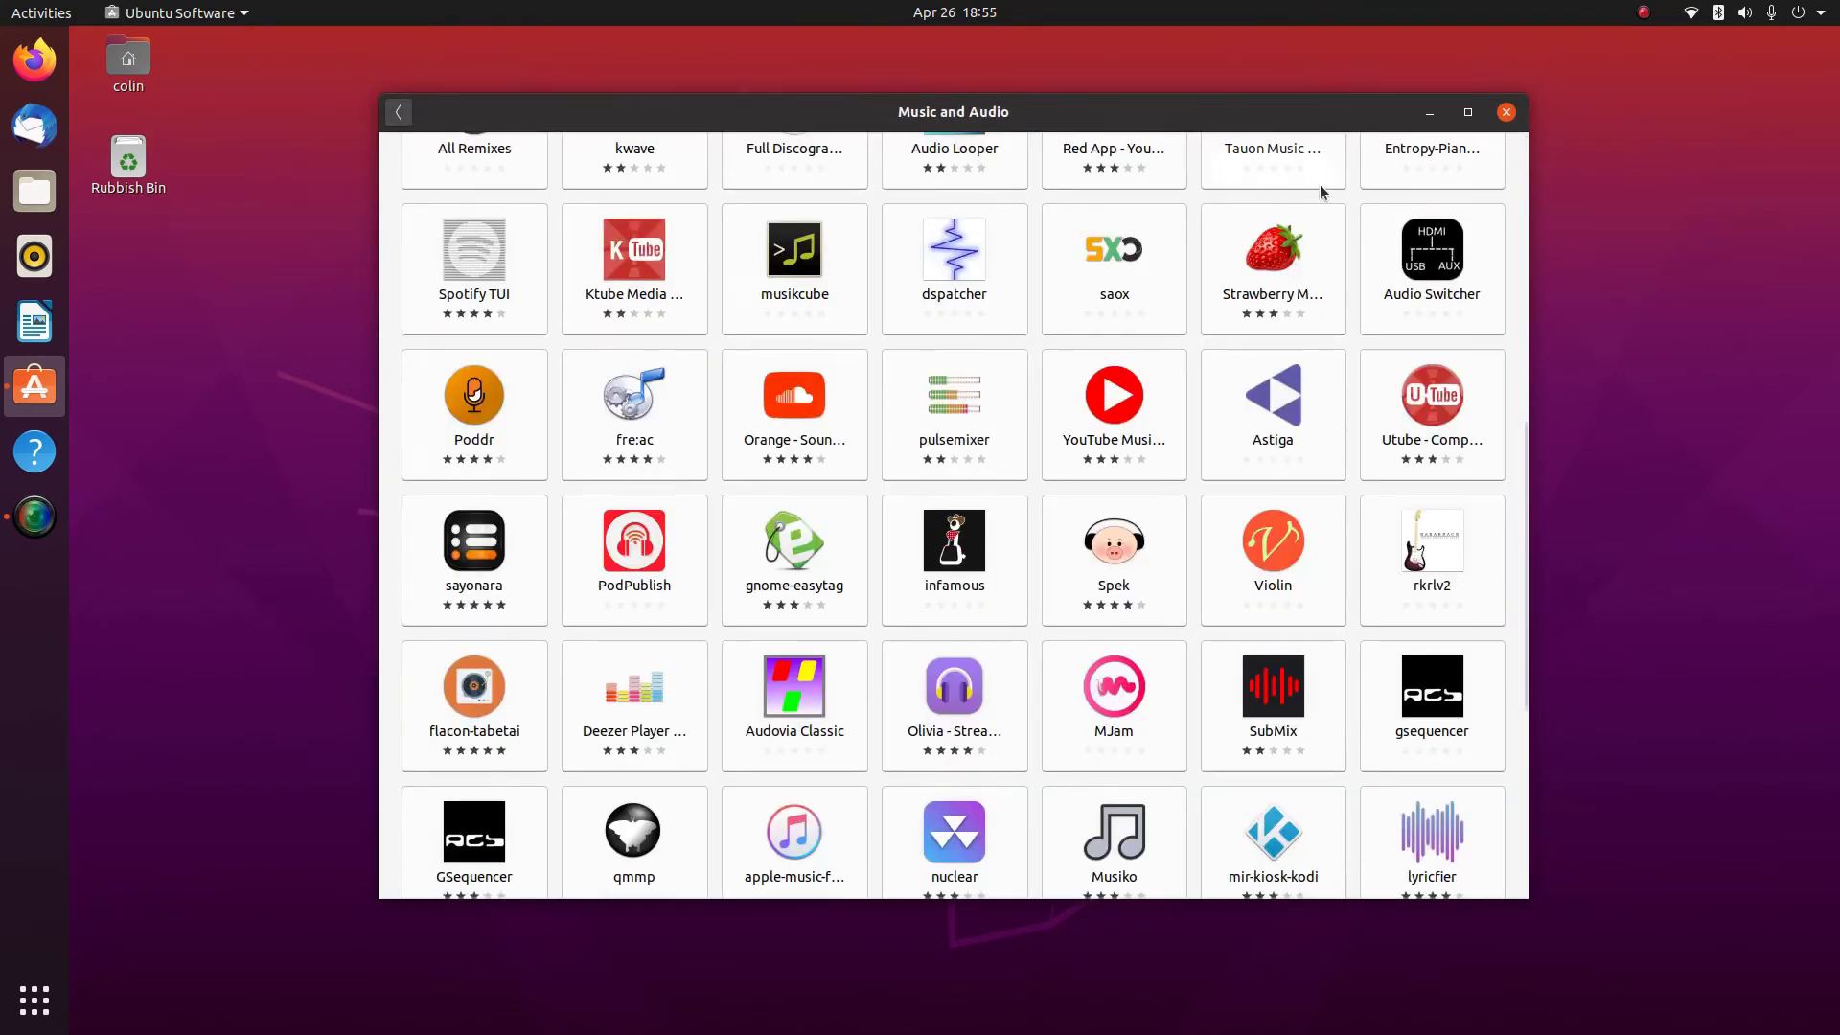
scroll(1258, 386, "up", 5)
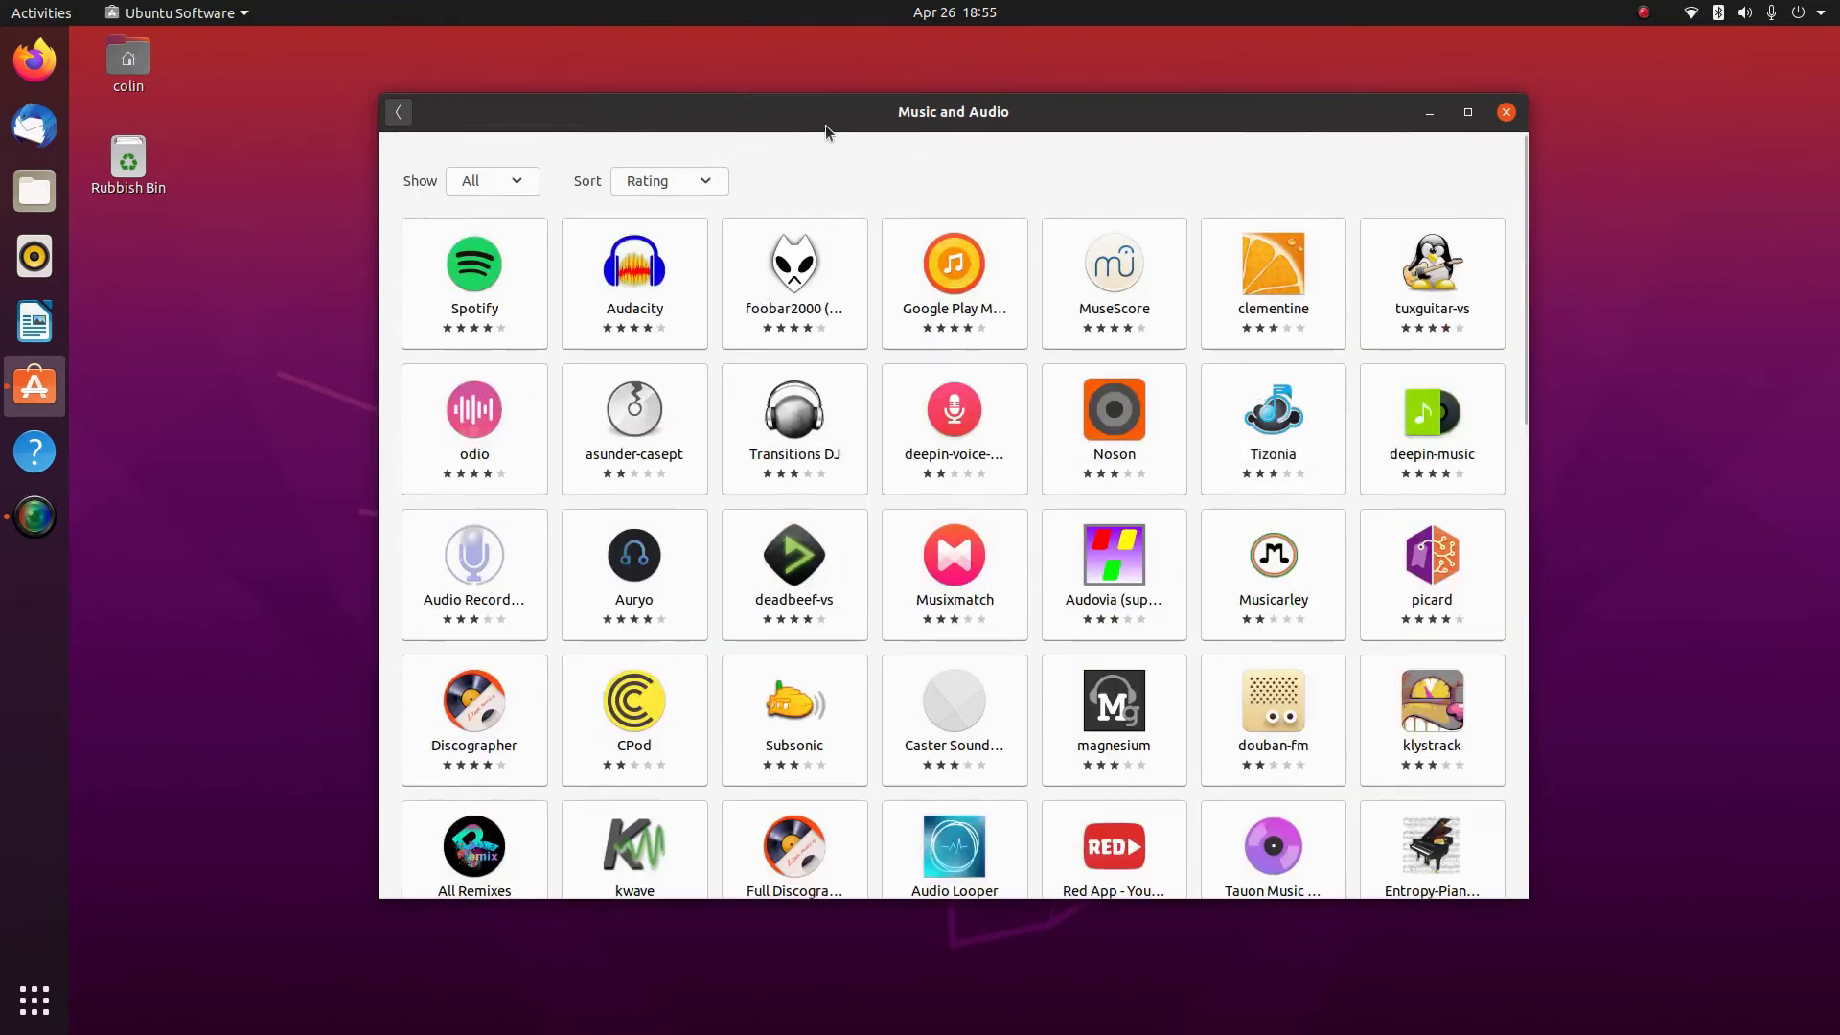
Review the cherrytree details page from Explore, then return to Explore
left_click(398, 112)
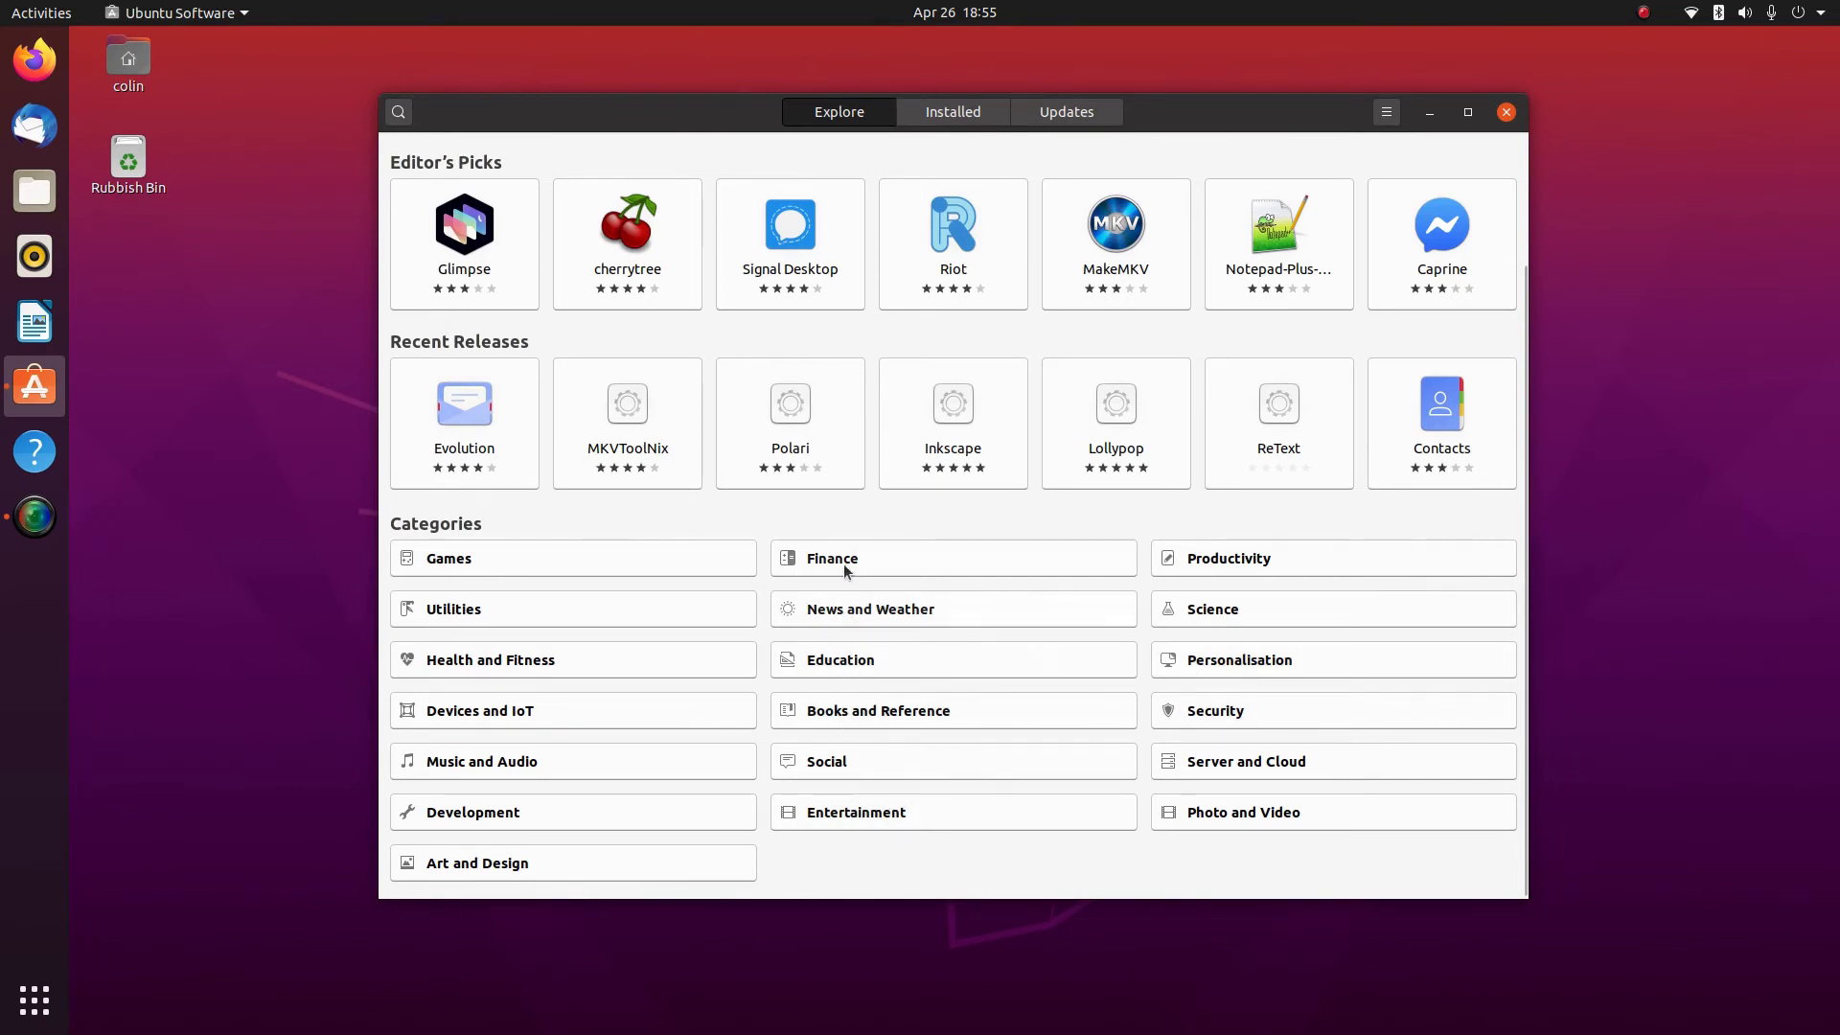
scroll(845, 571, "up", 3)
scroll(786, 575, "down", 3)
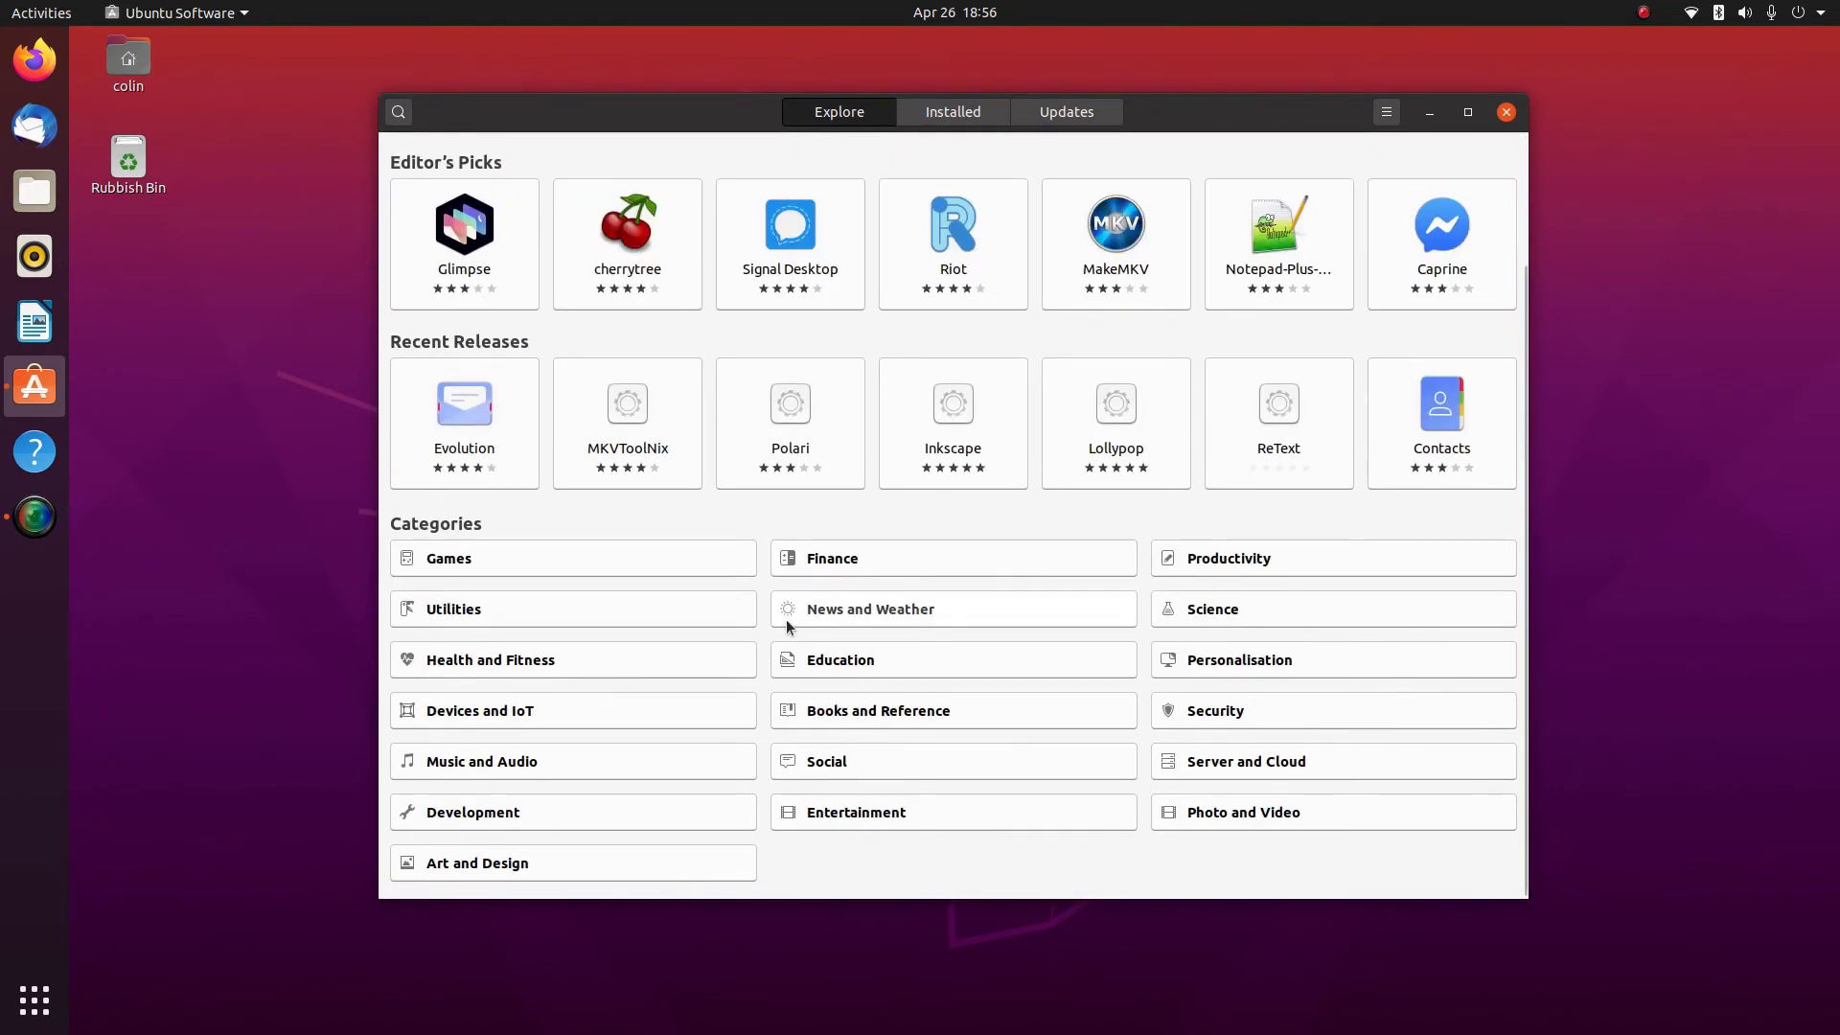
left_click(617, 251)
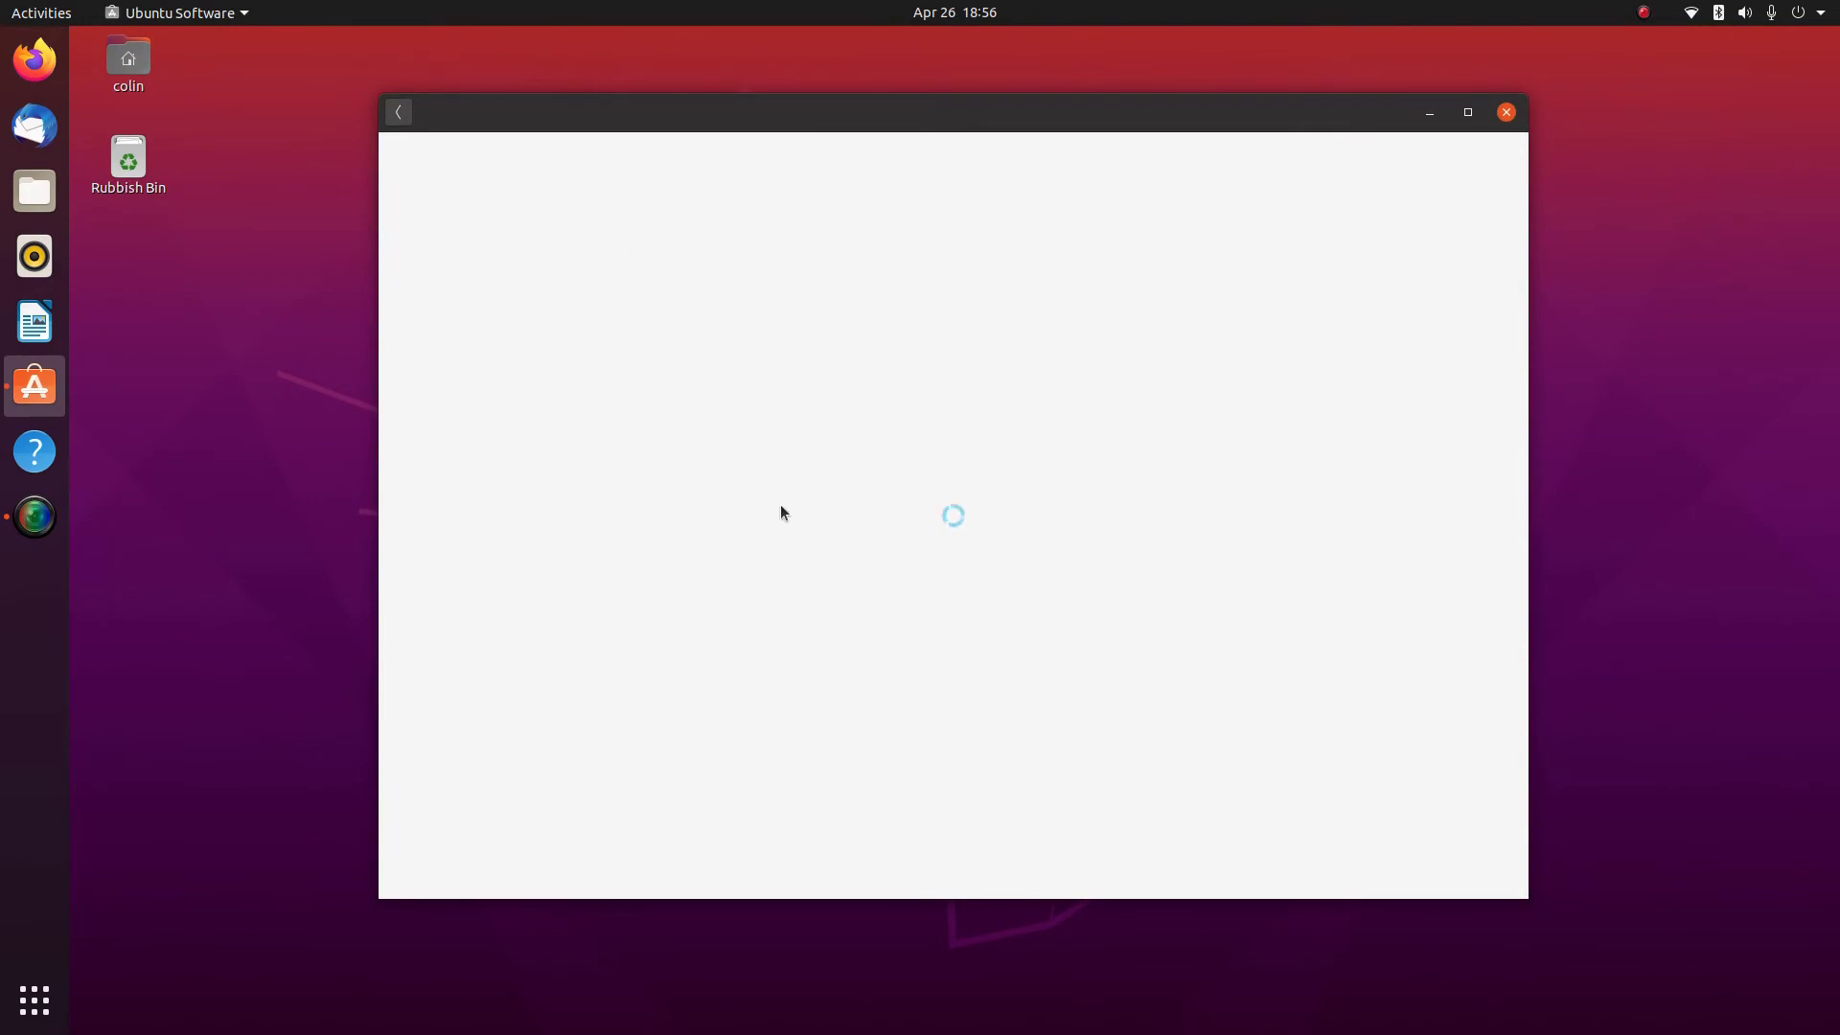
scroll(796, 477, "down", 5)
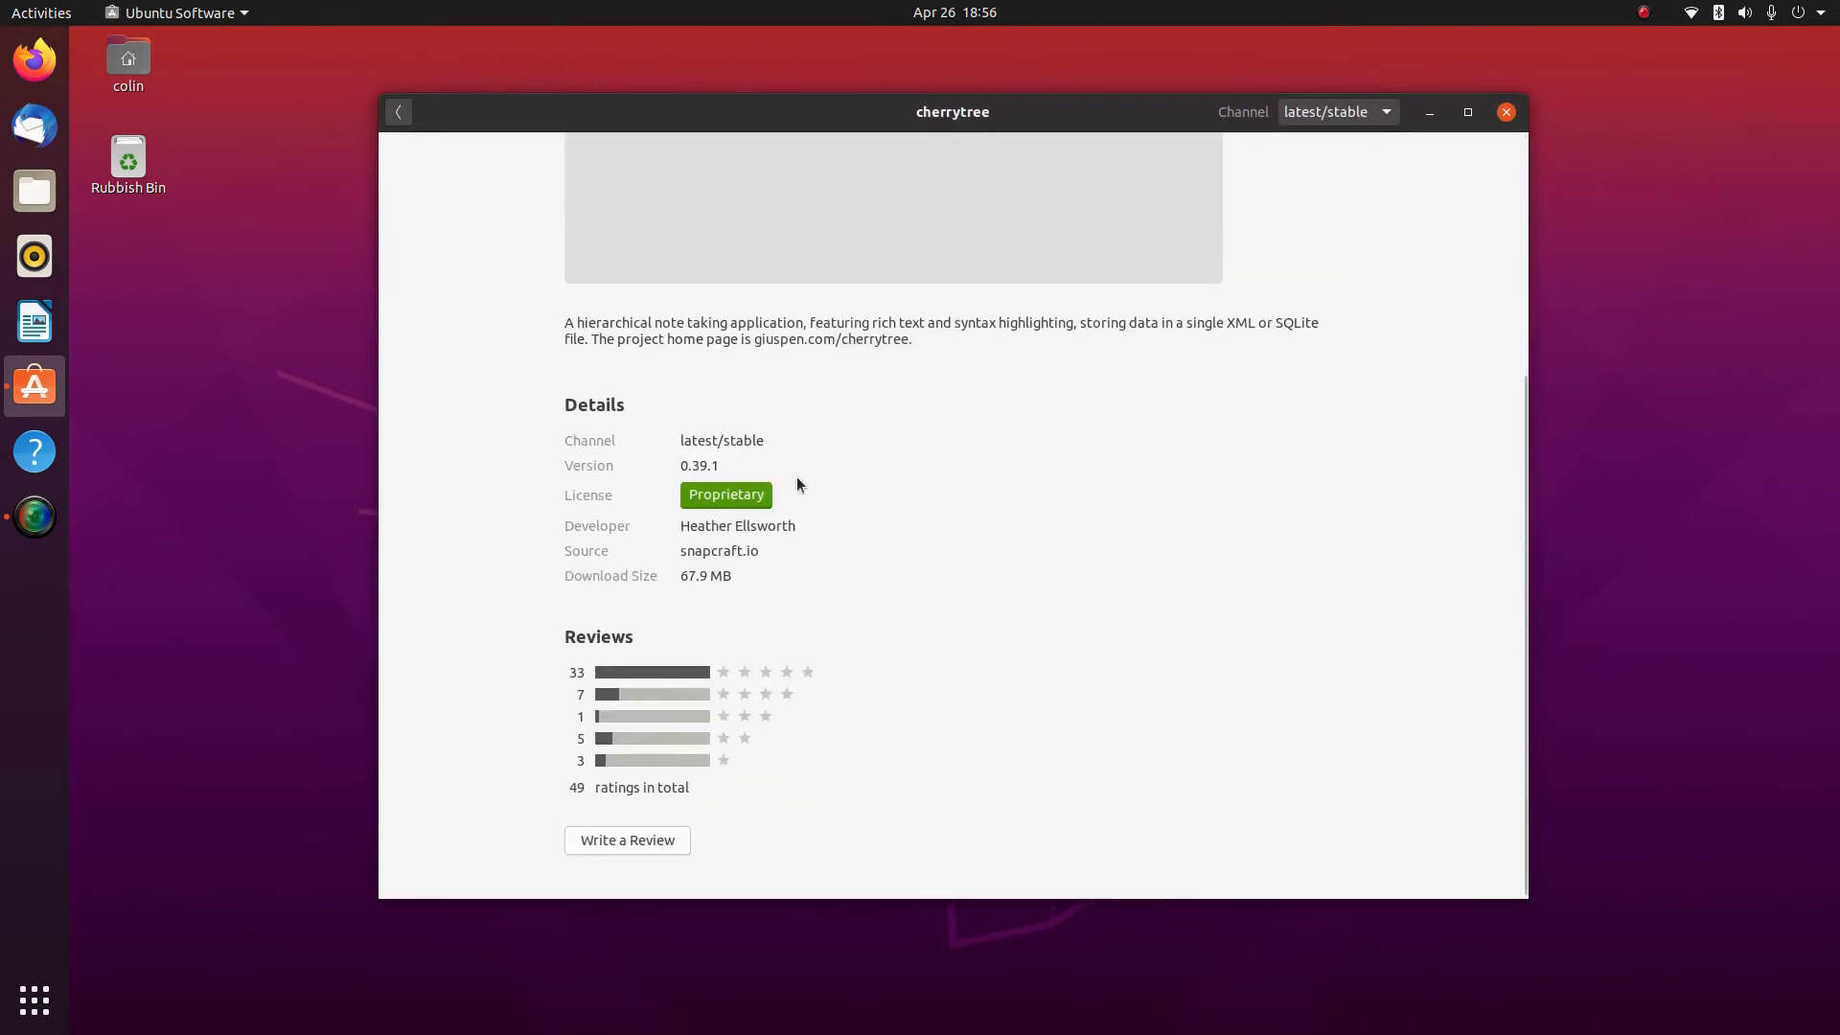
scroll(847, 549, "up", 5)
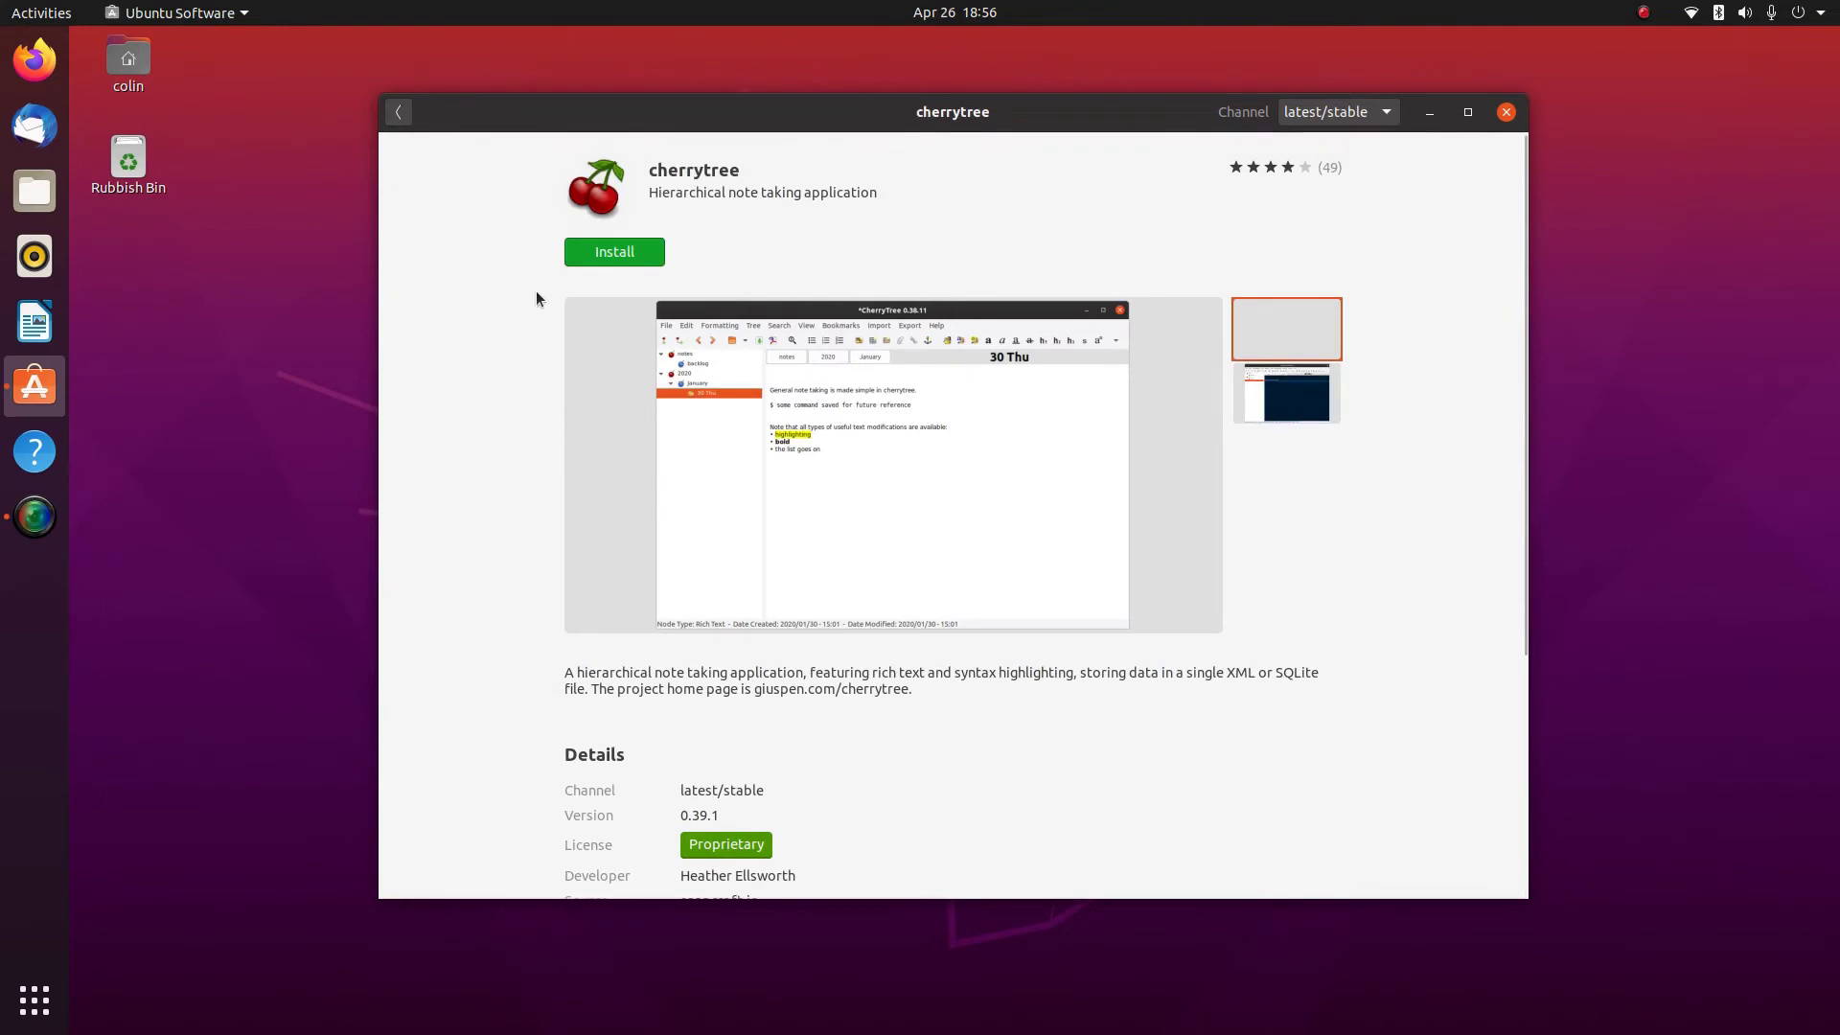
left_click(400, 113)
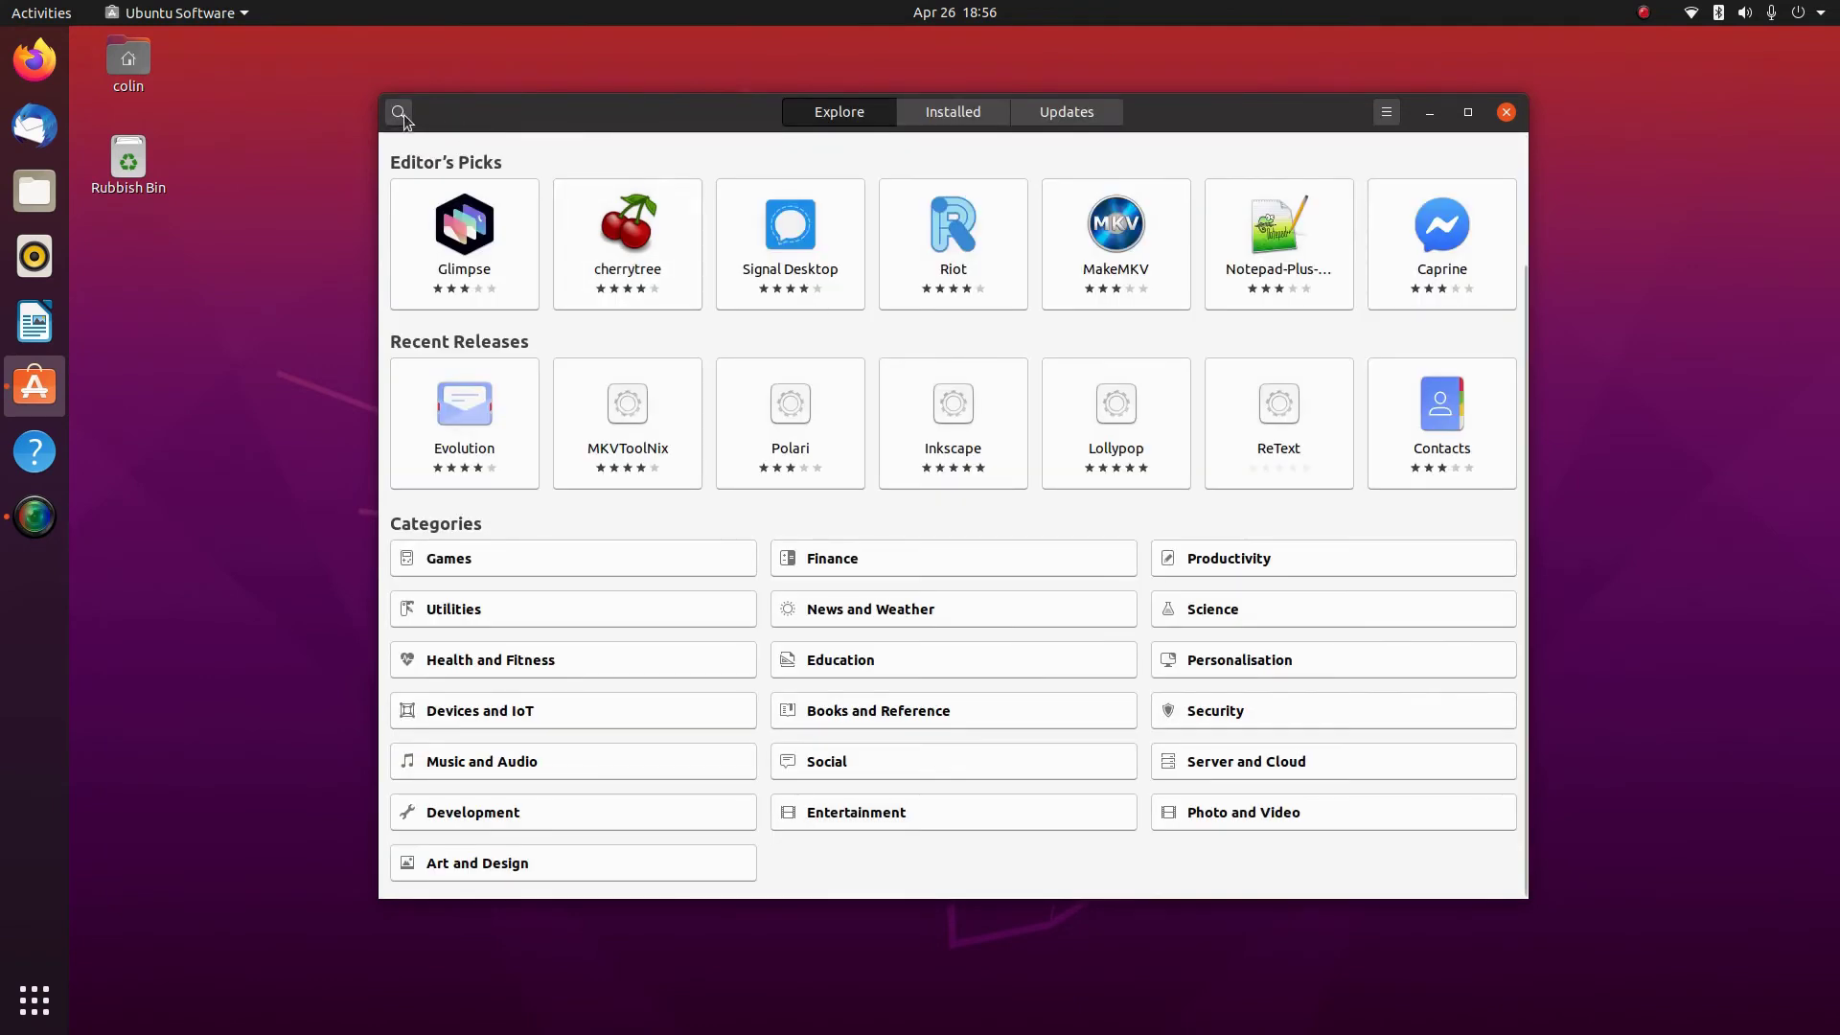
Search 'blender', review the Blender details and its Channel list, then return to the results
left_click(401, 113)
type("blender")
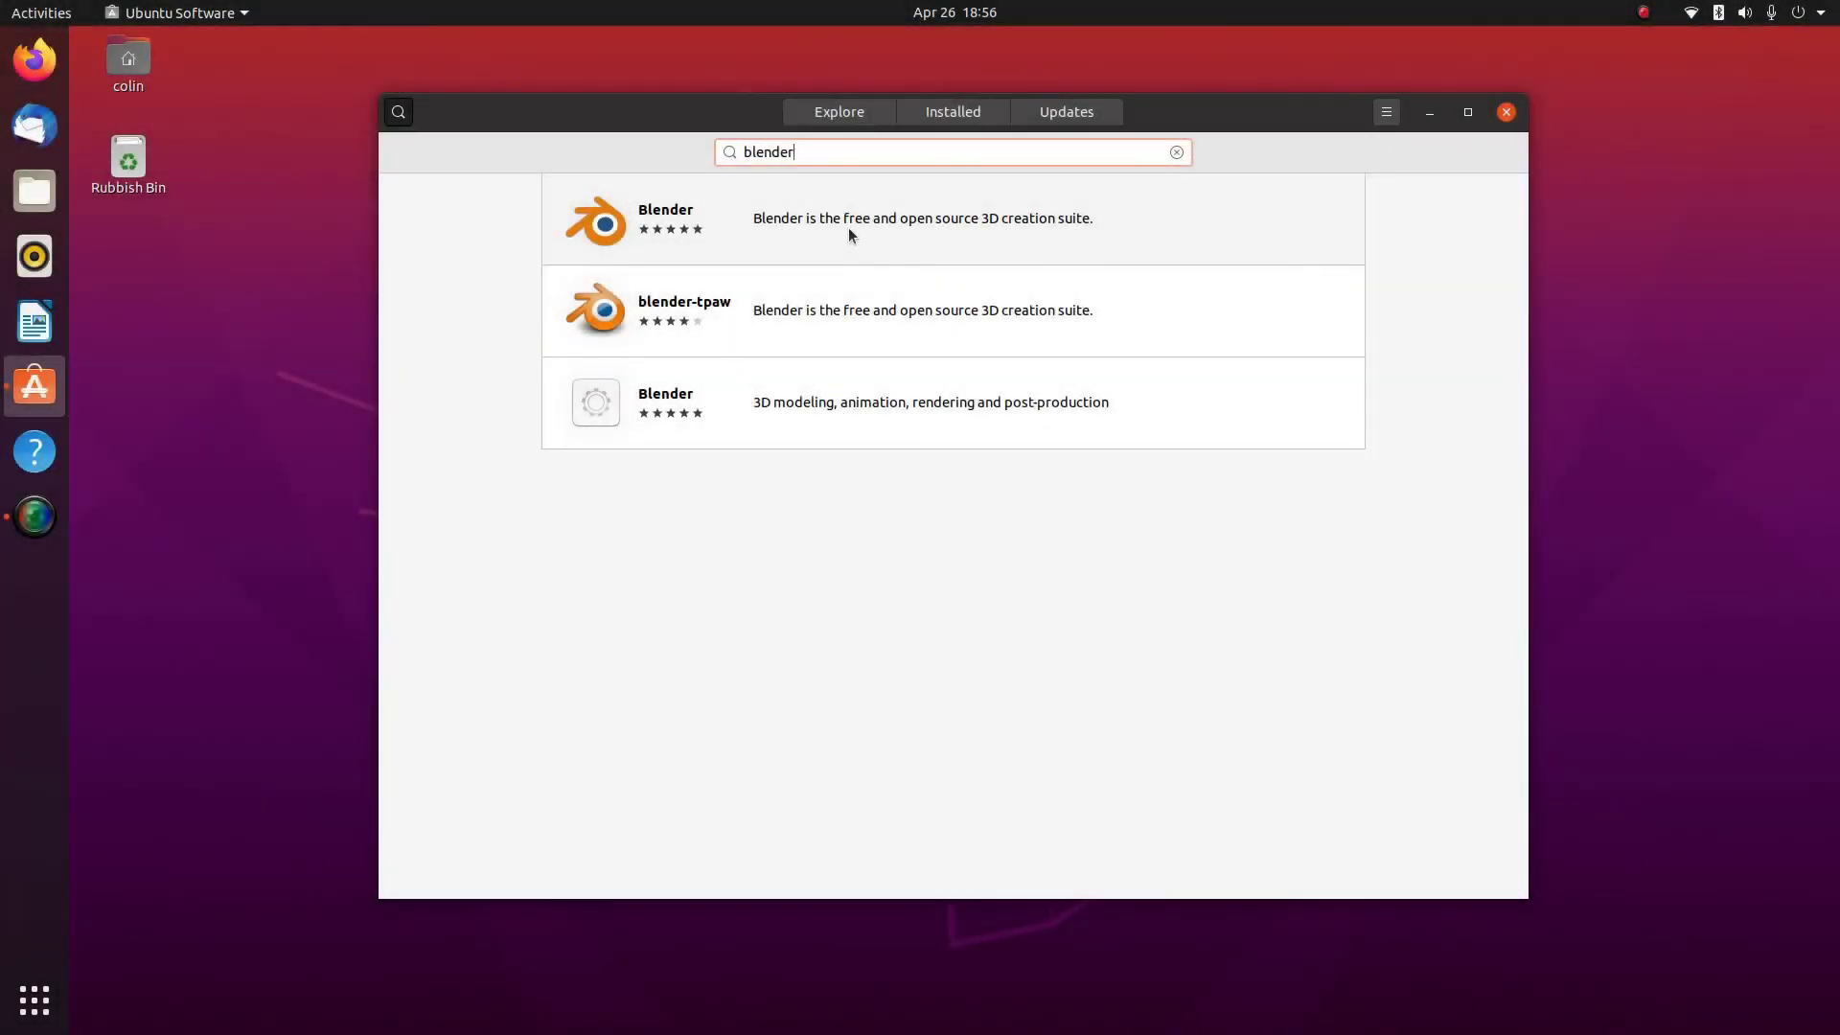
left_click(848, 227)
scroll(824, 513, "down", 5)
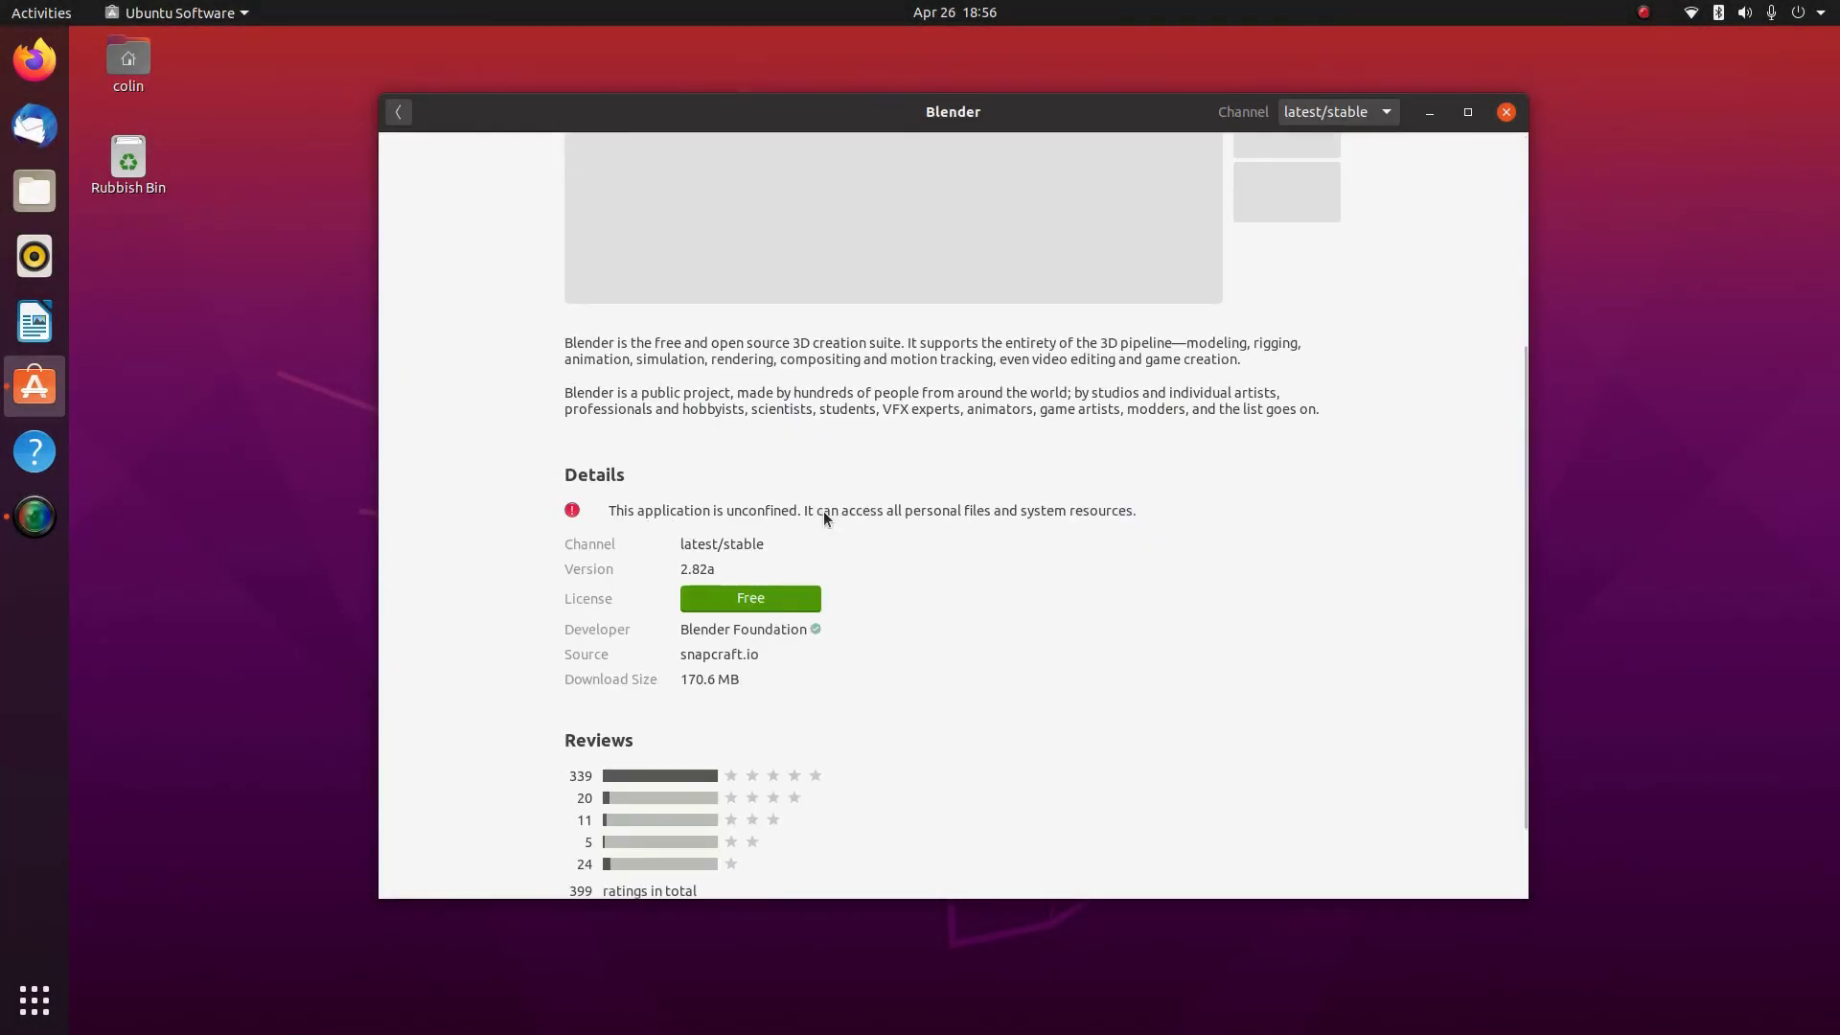
scroll(802, 577, "up", 5)
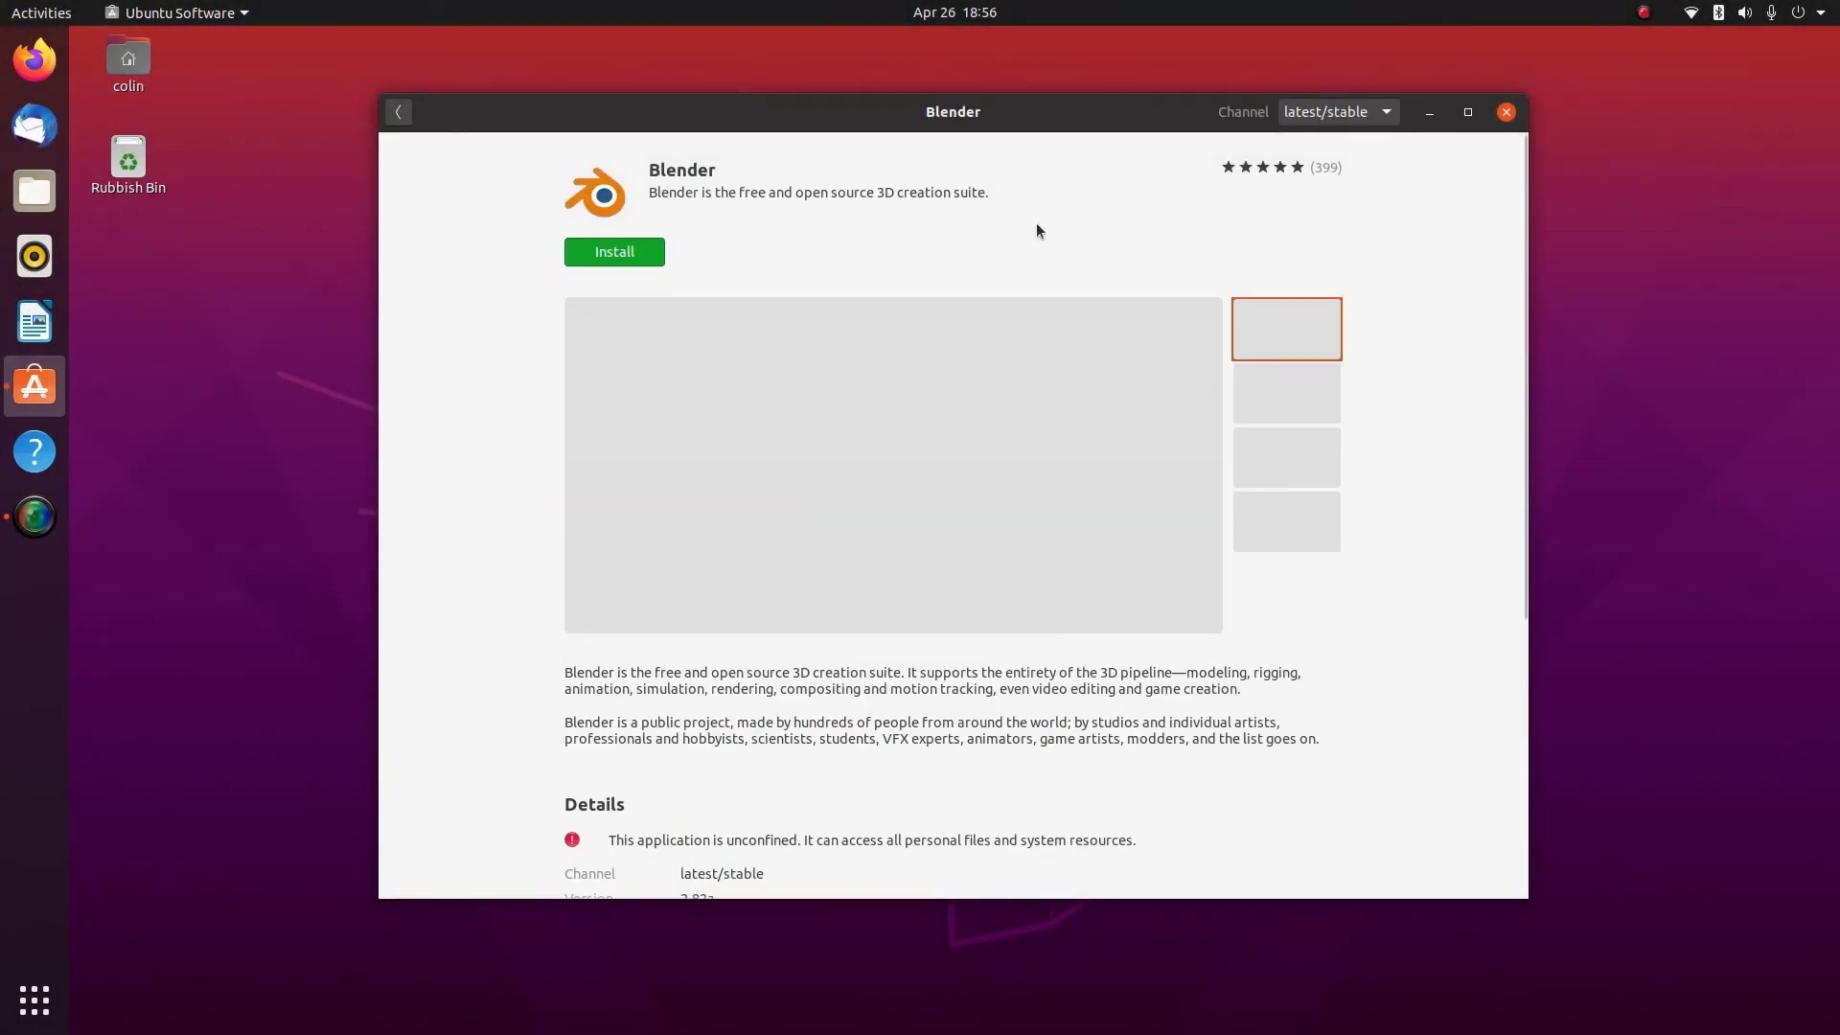
left_click(1362, 118)
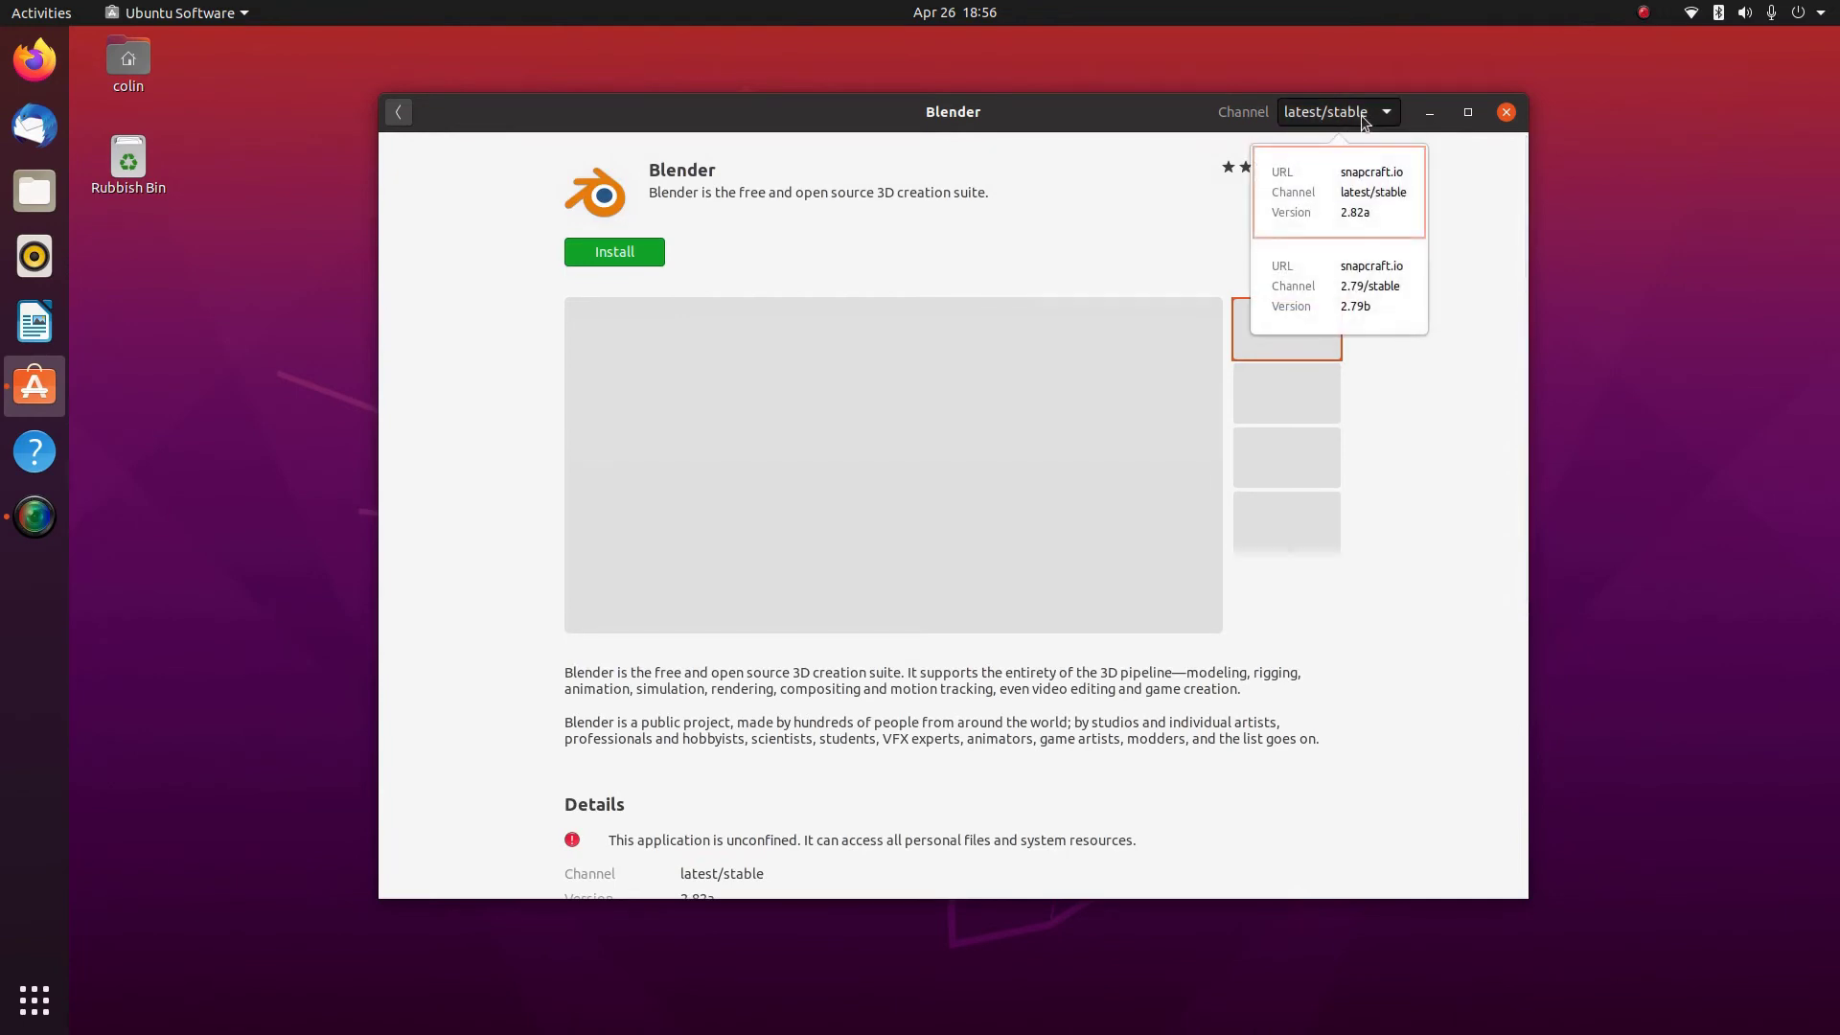
left_click(1338, 192)
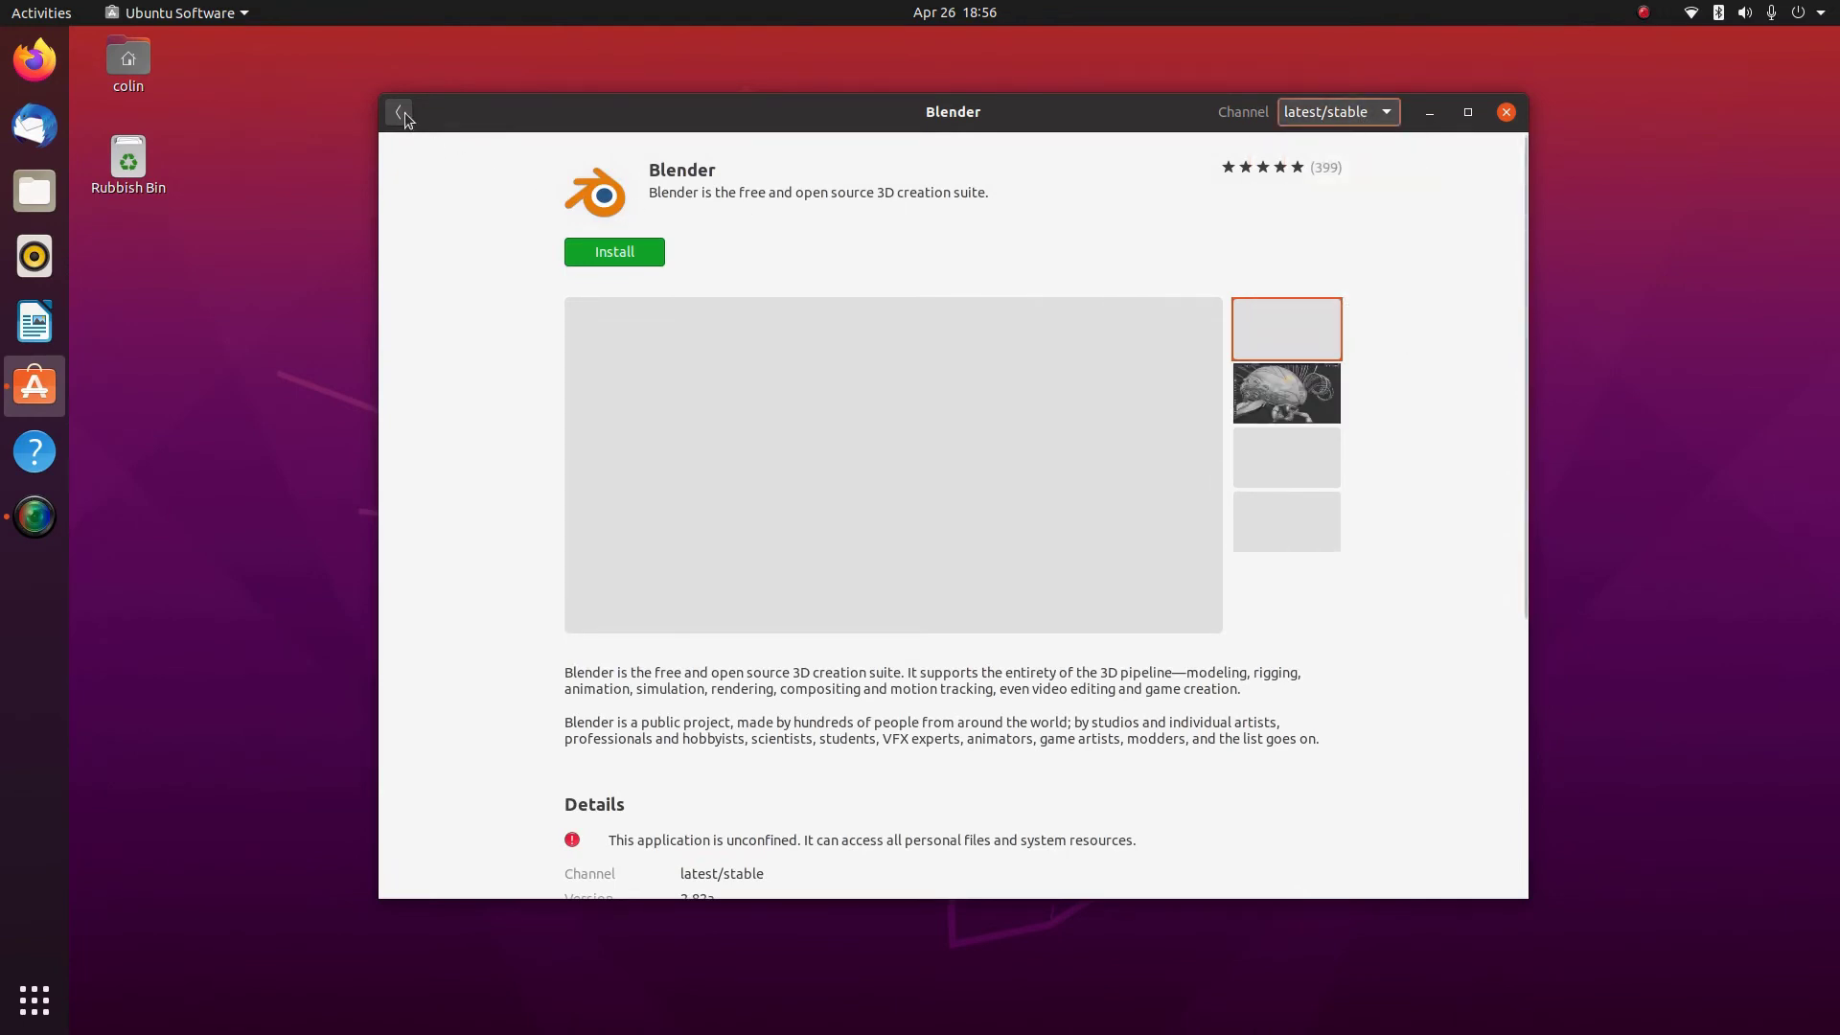
left_click(400, 112)
Review the blender-tpaw details page and return to the blender results
left_click(796, 309)
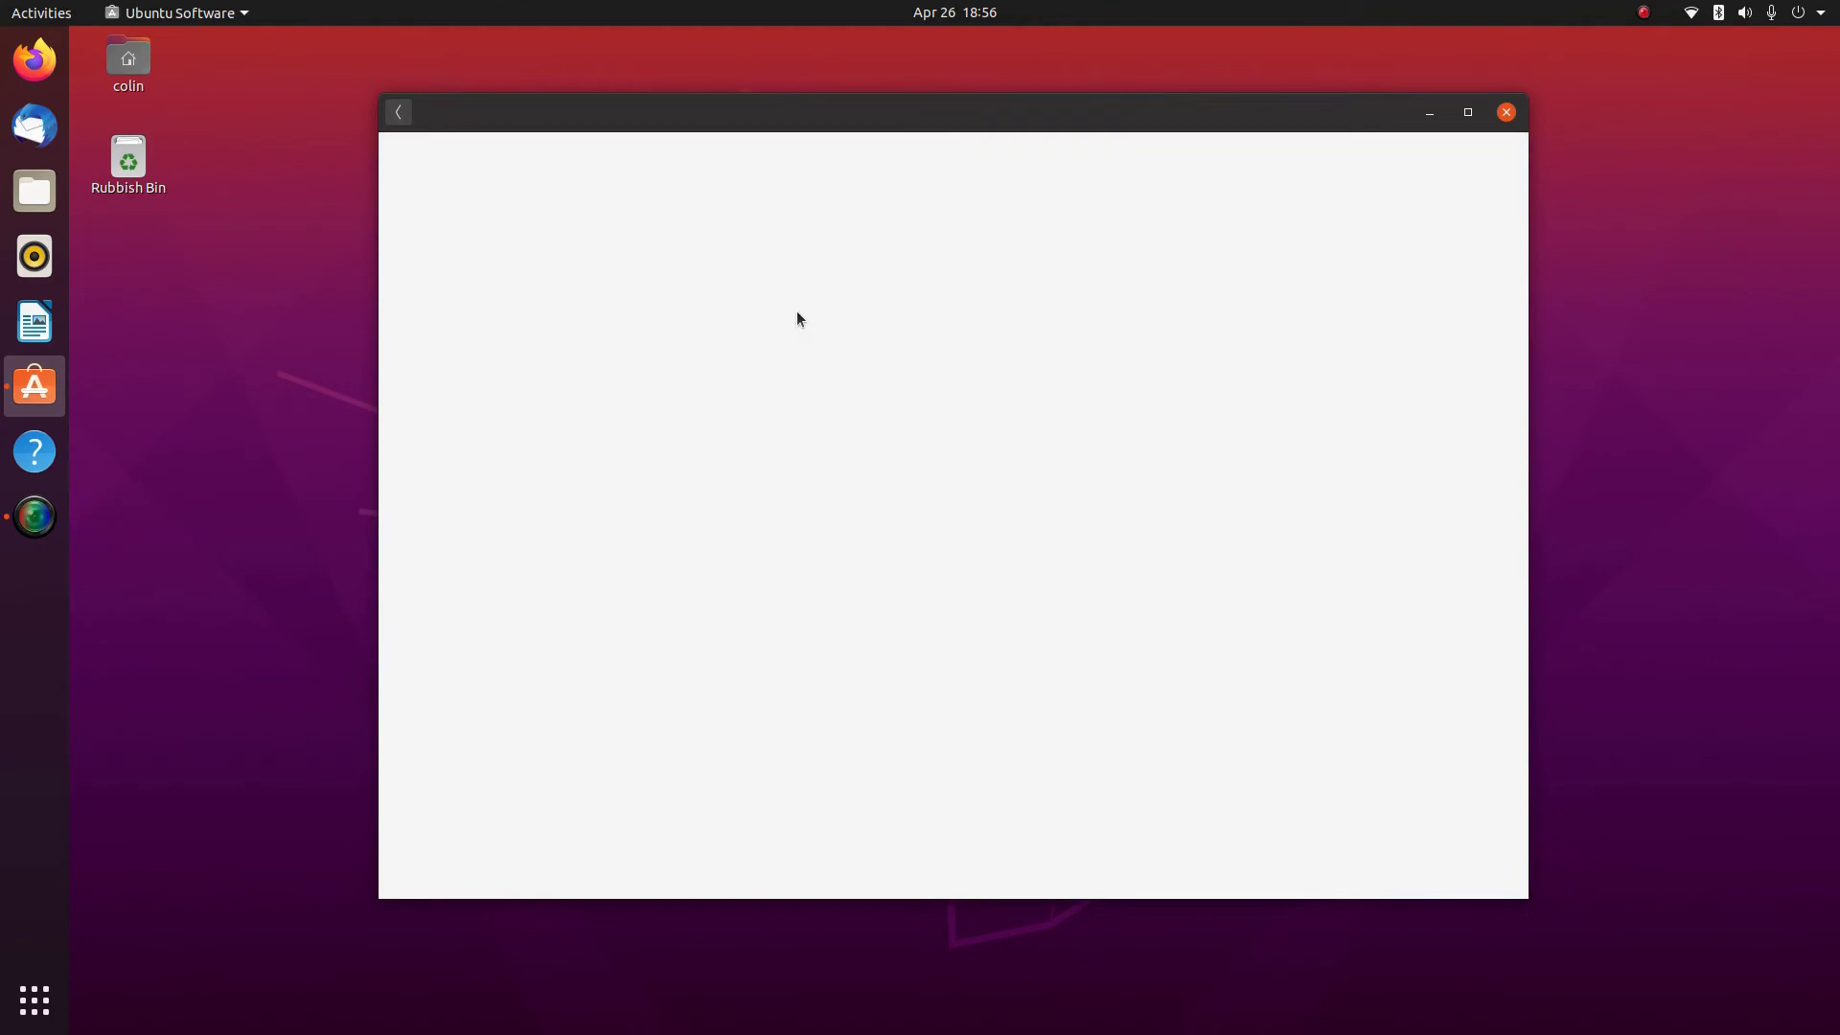
scroll(671, 403, "down", 5)
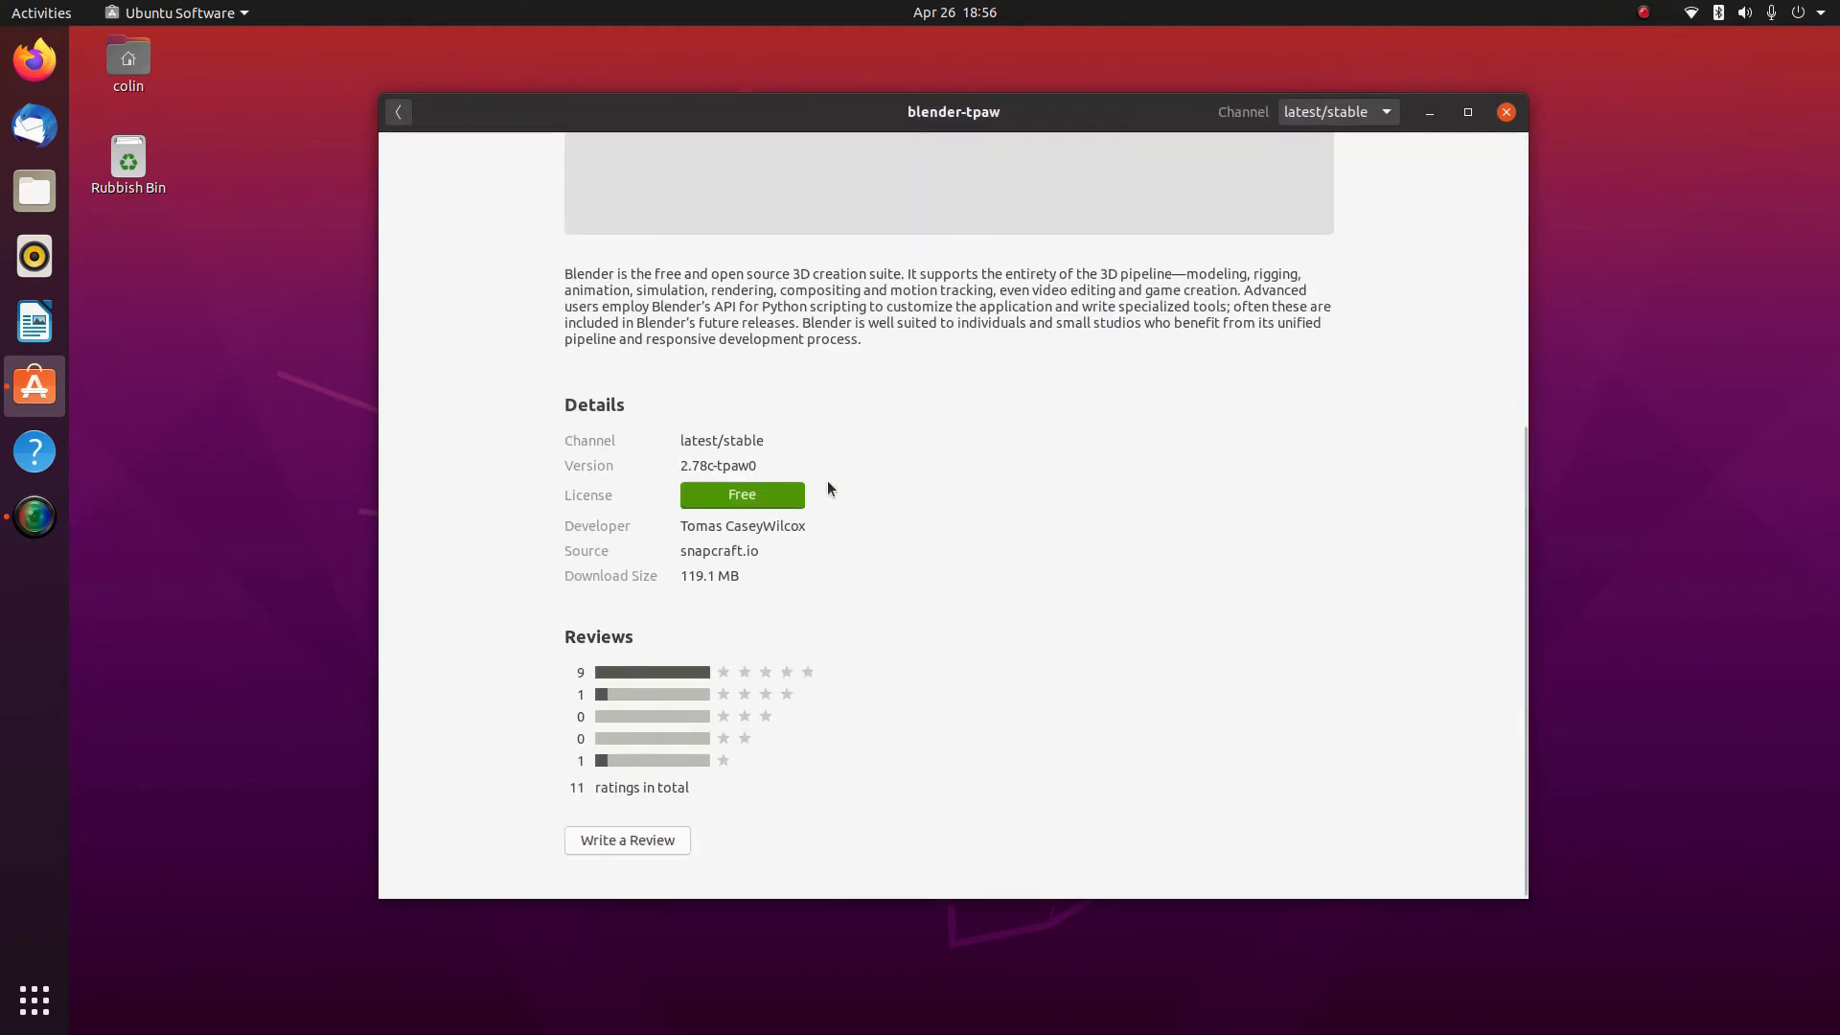
scroll(828, 489, "up", 5)
left_click(398, 112)
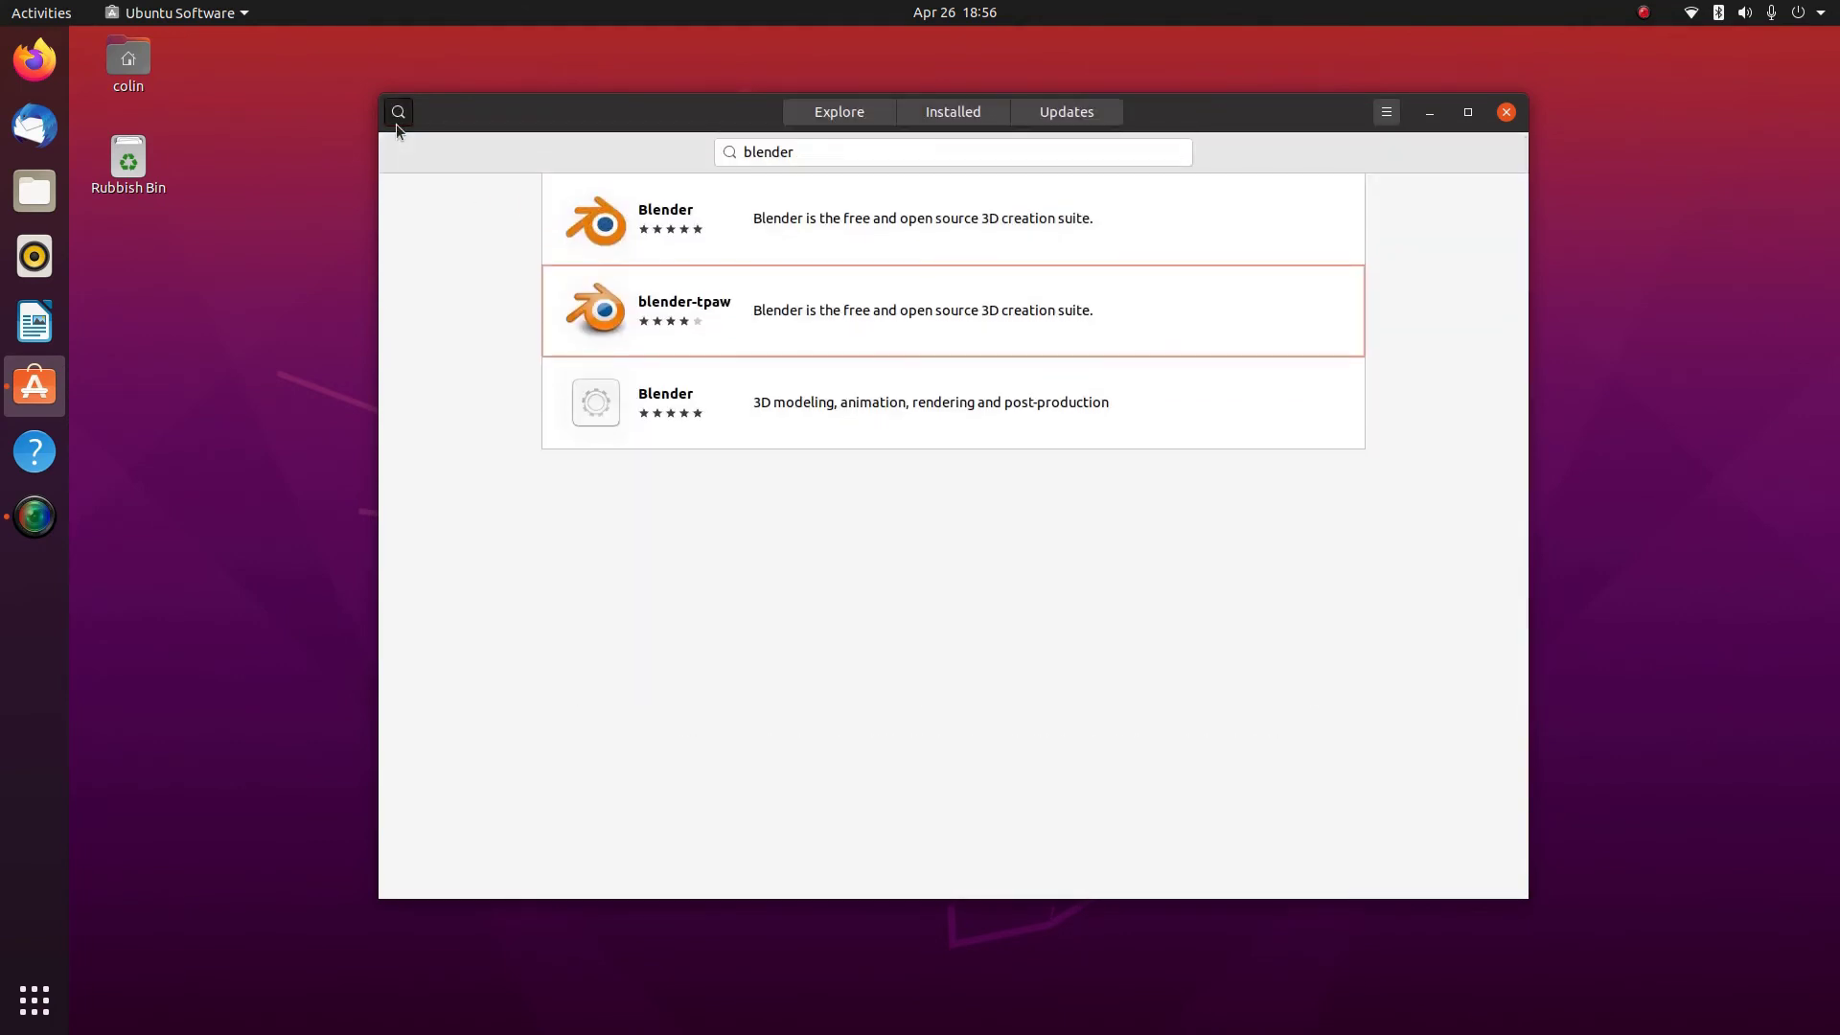
Browse the Photo and Video and Music and Audio categories, then close Ubuntu Software
left_click(398, 112)
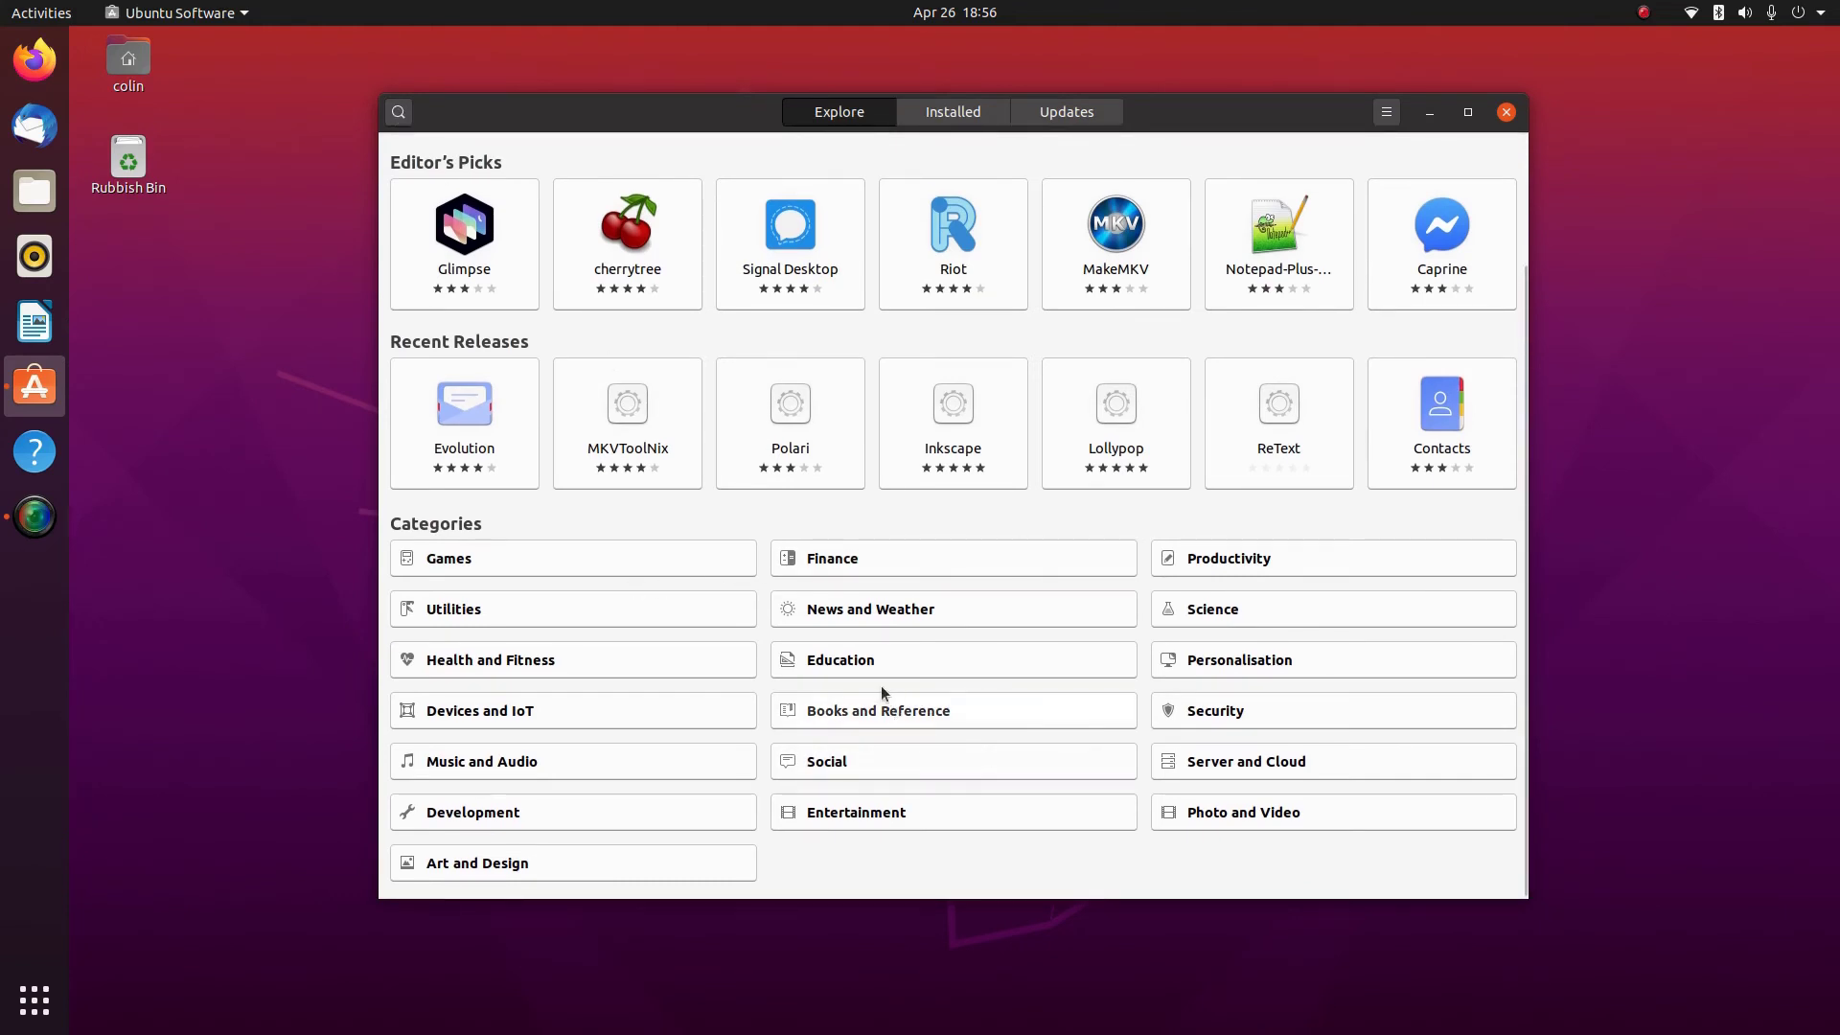
left_click(1296, 819)
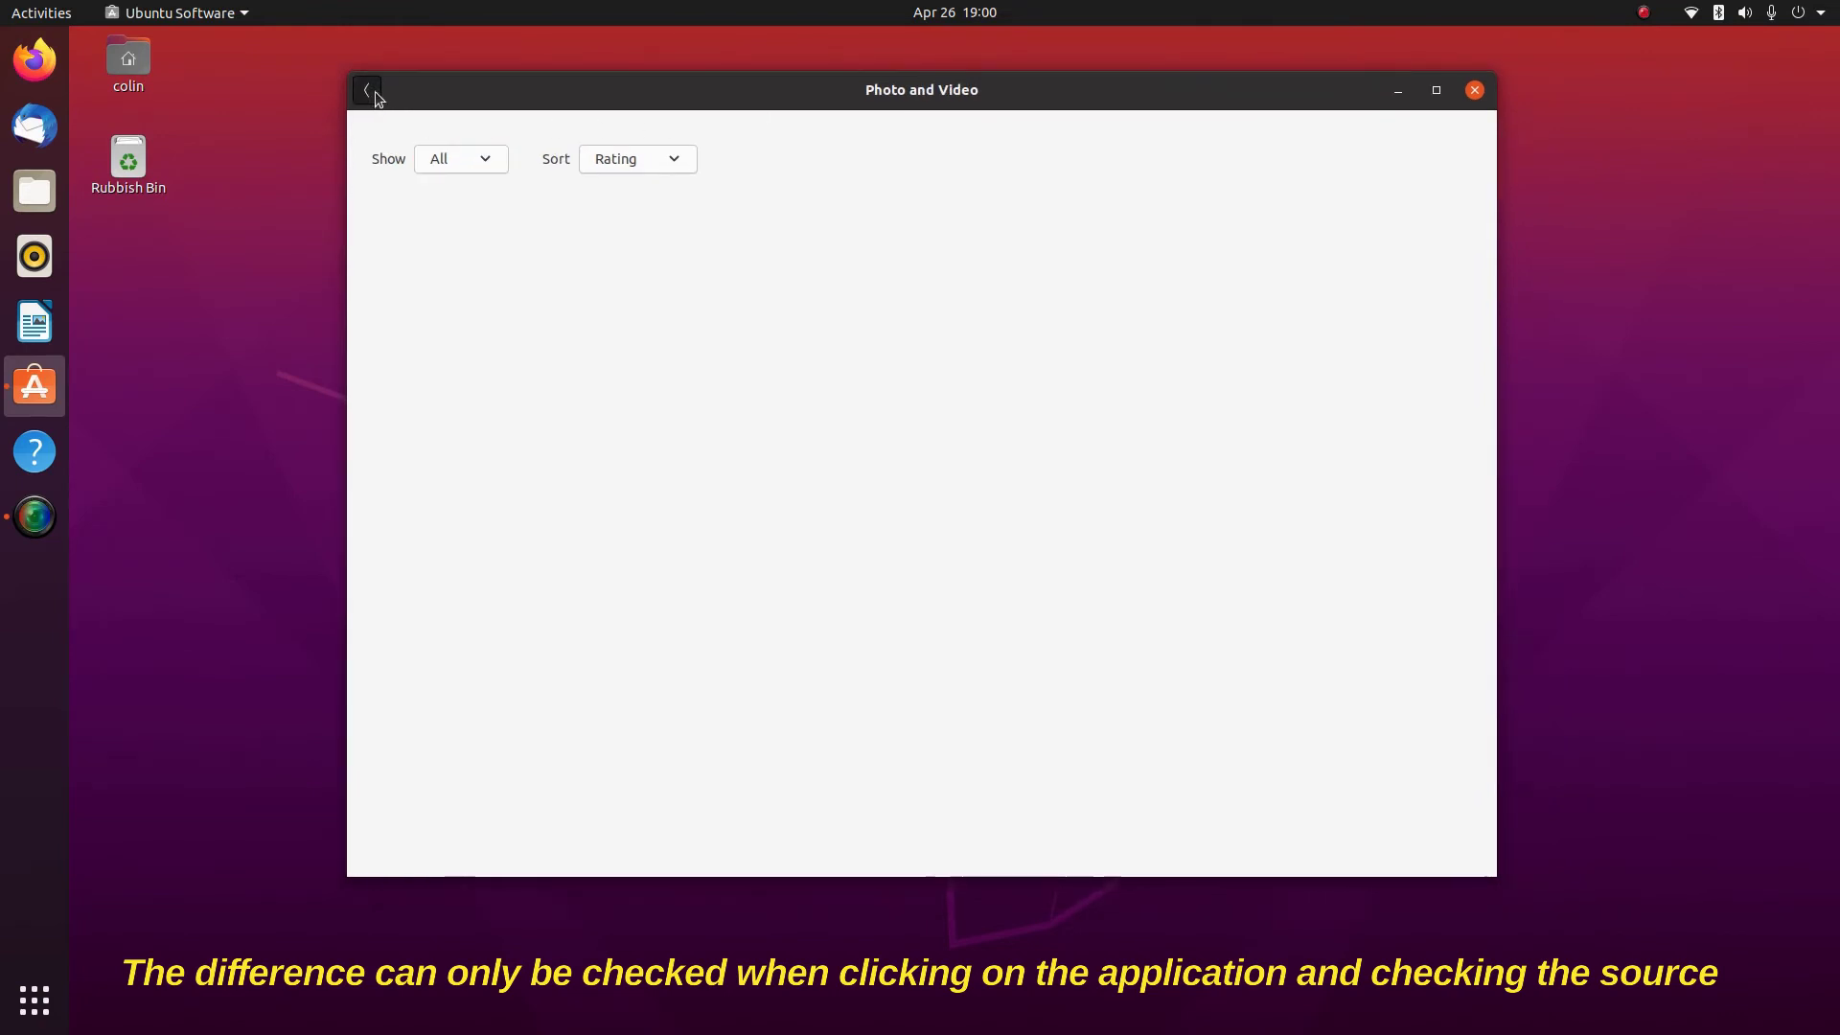
left_click(374, 90)
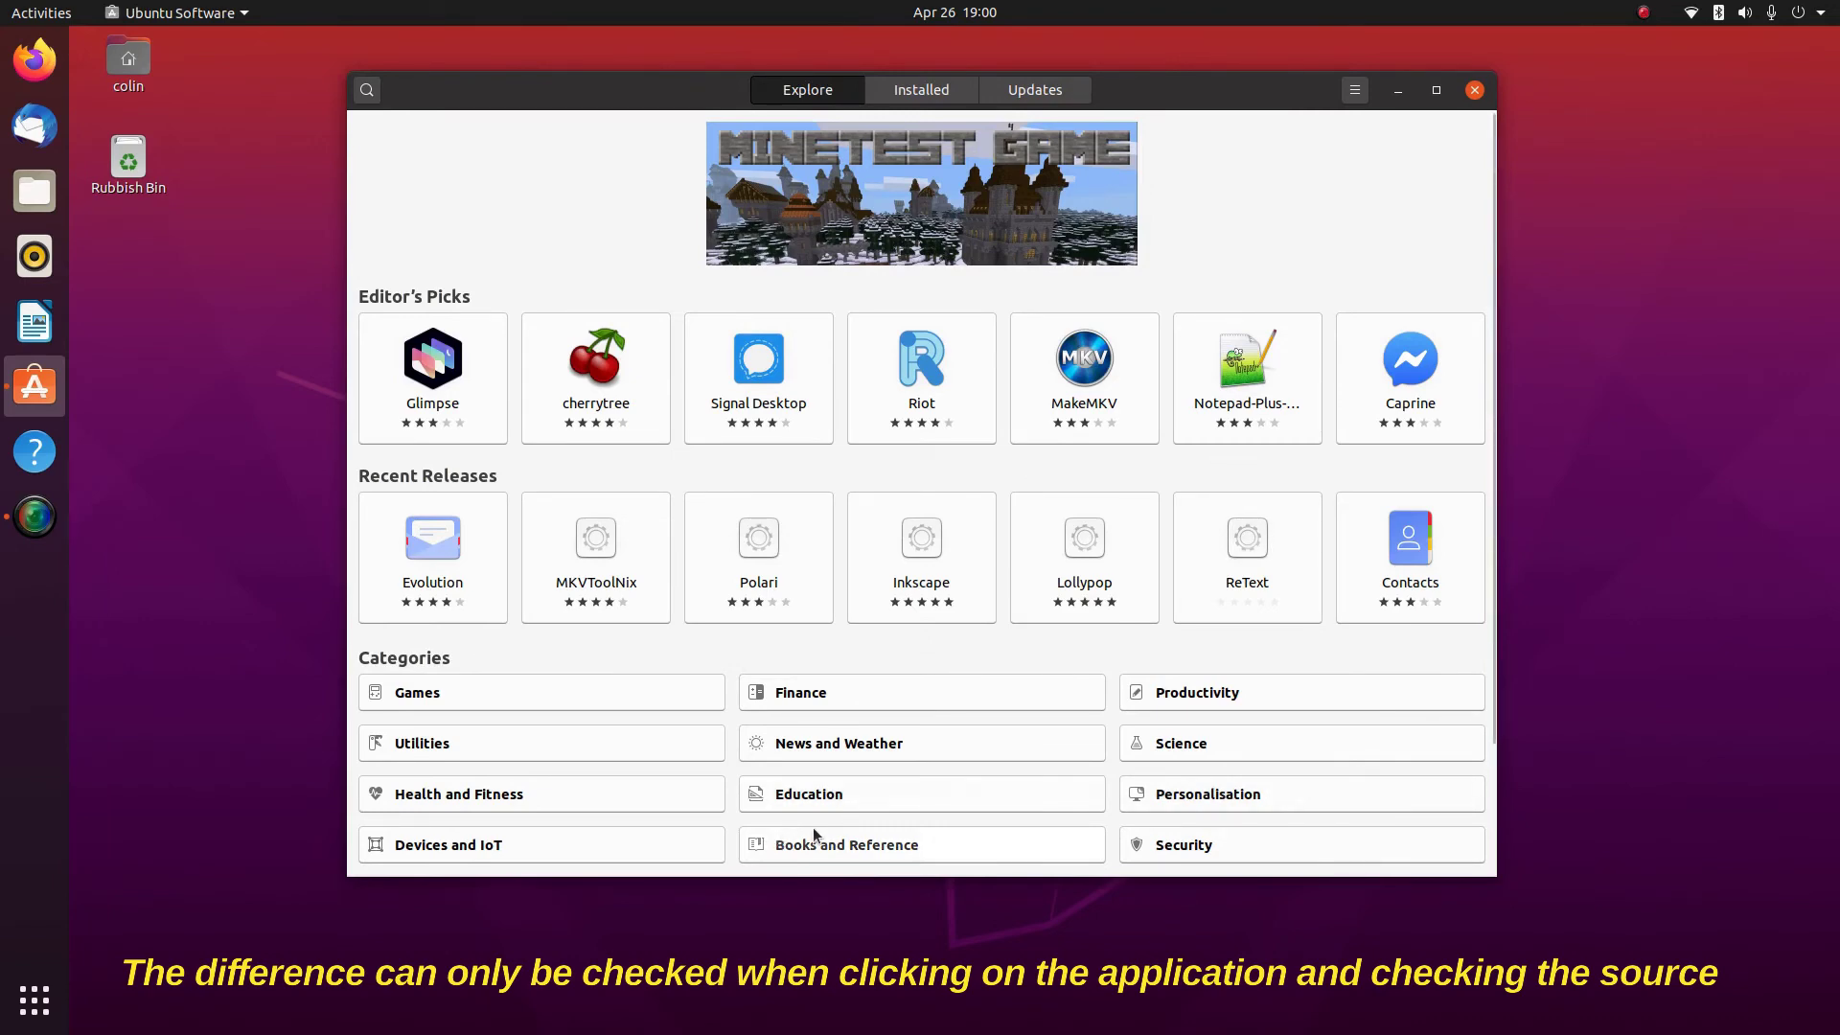
scroll(812, 826, "down", 3)
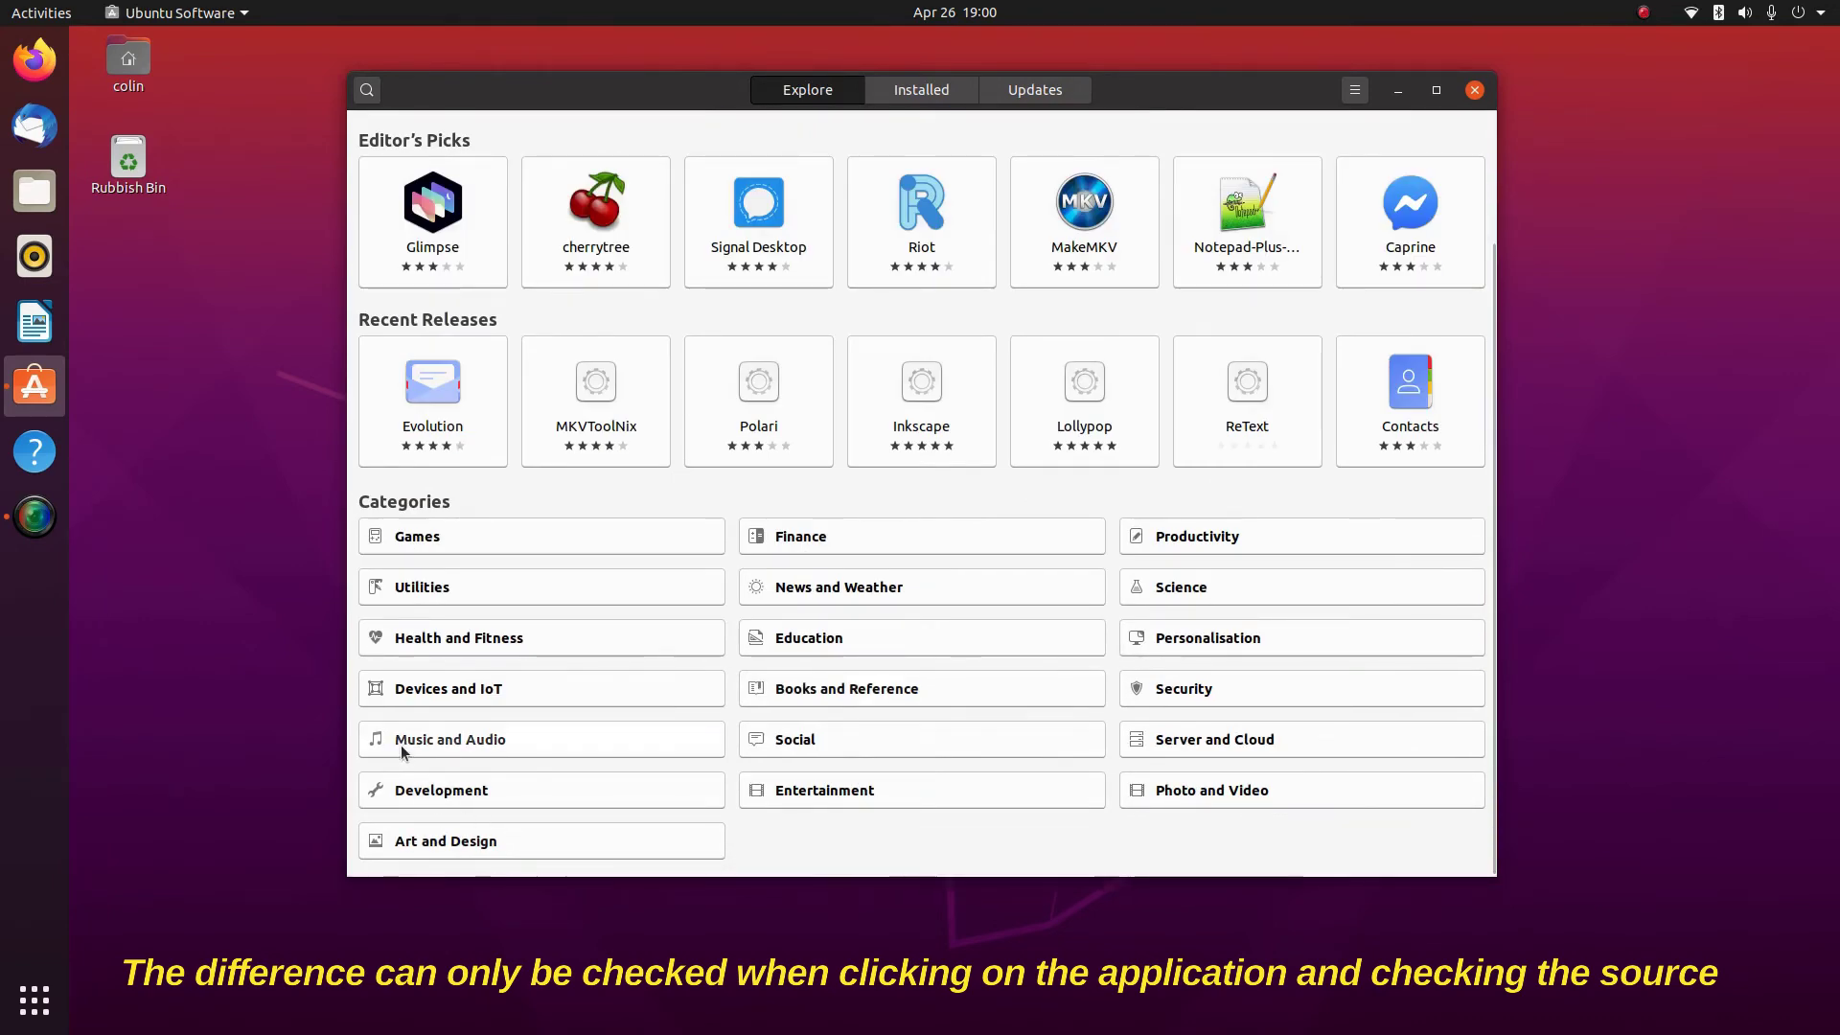
left_click(442, 739)
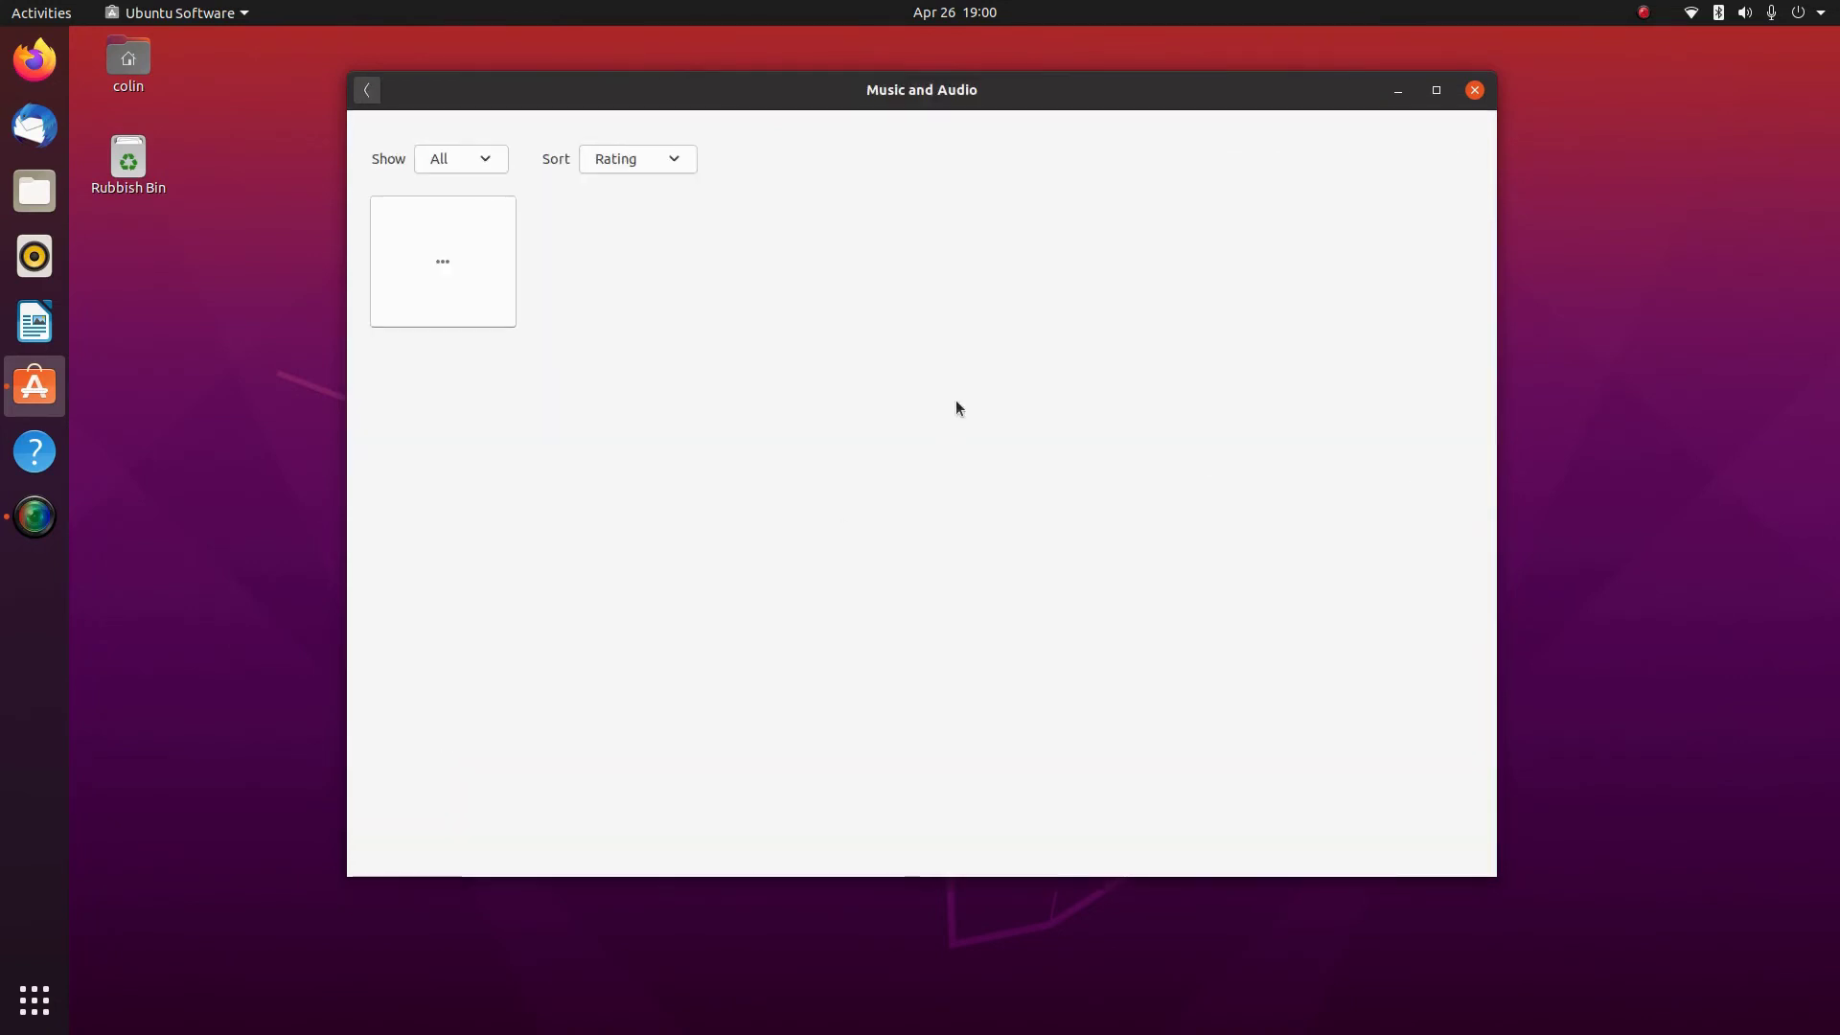
left_click(1473, 91)
In the app grid, group LibreOffice Writer, Impress, Draw and Calc into an Office folder
left_click(26, 1005)
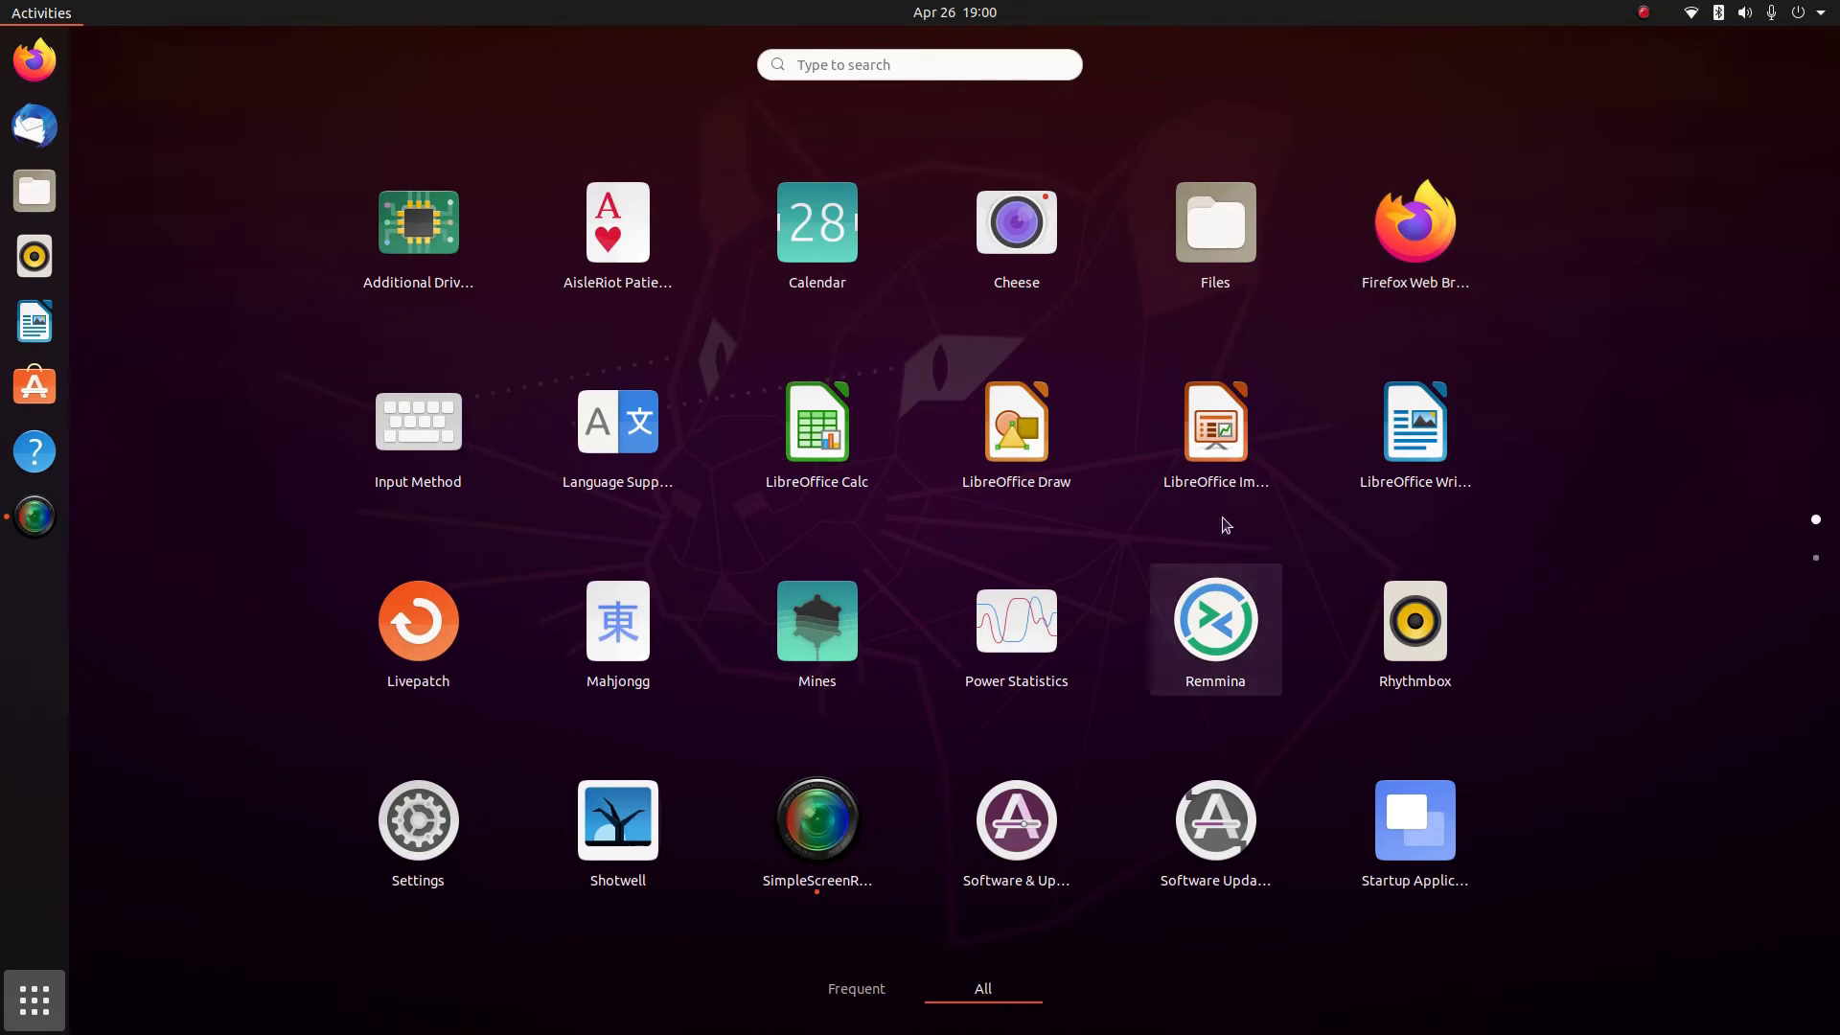
left_click_drag(1414, 426, 1228, 432)
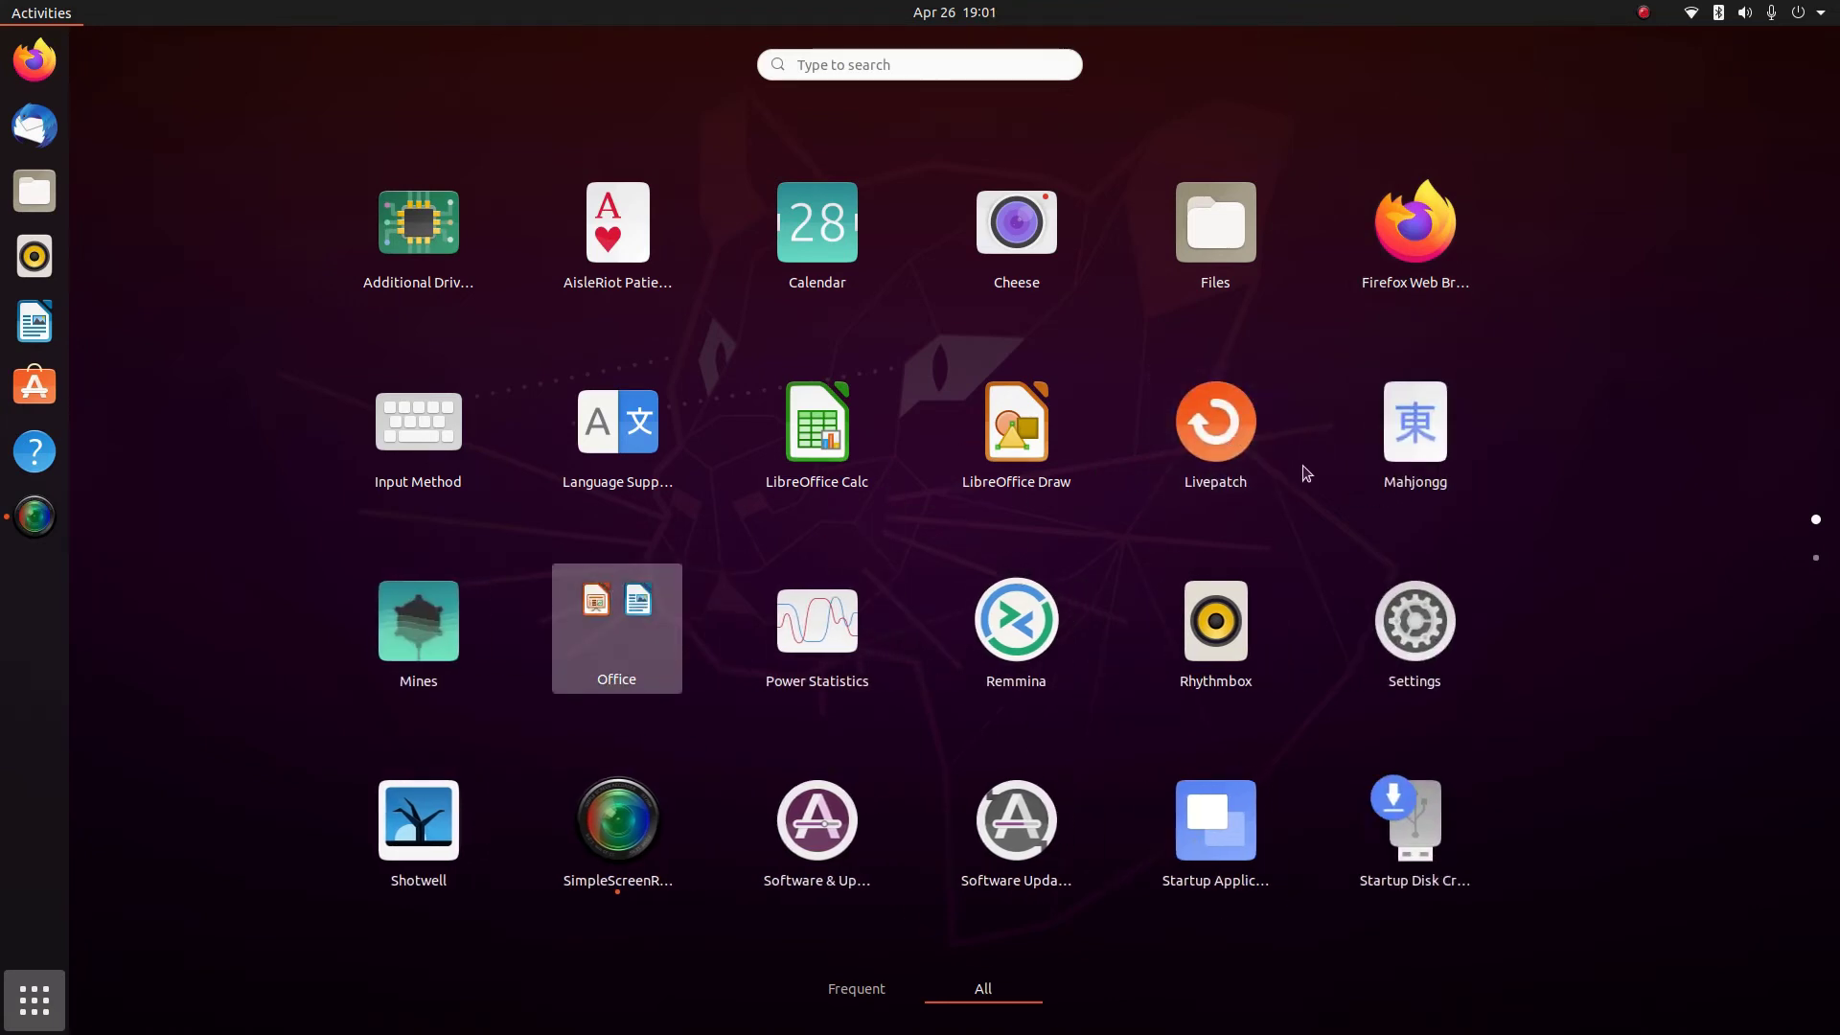
mouse_move(1023, 441)
left_mouse_down()
mouse_move(557, 707)
mouse_move(591, 652)
left_mouse_up()
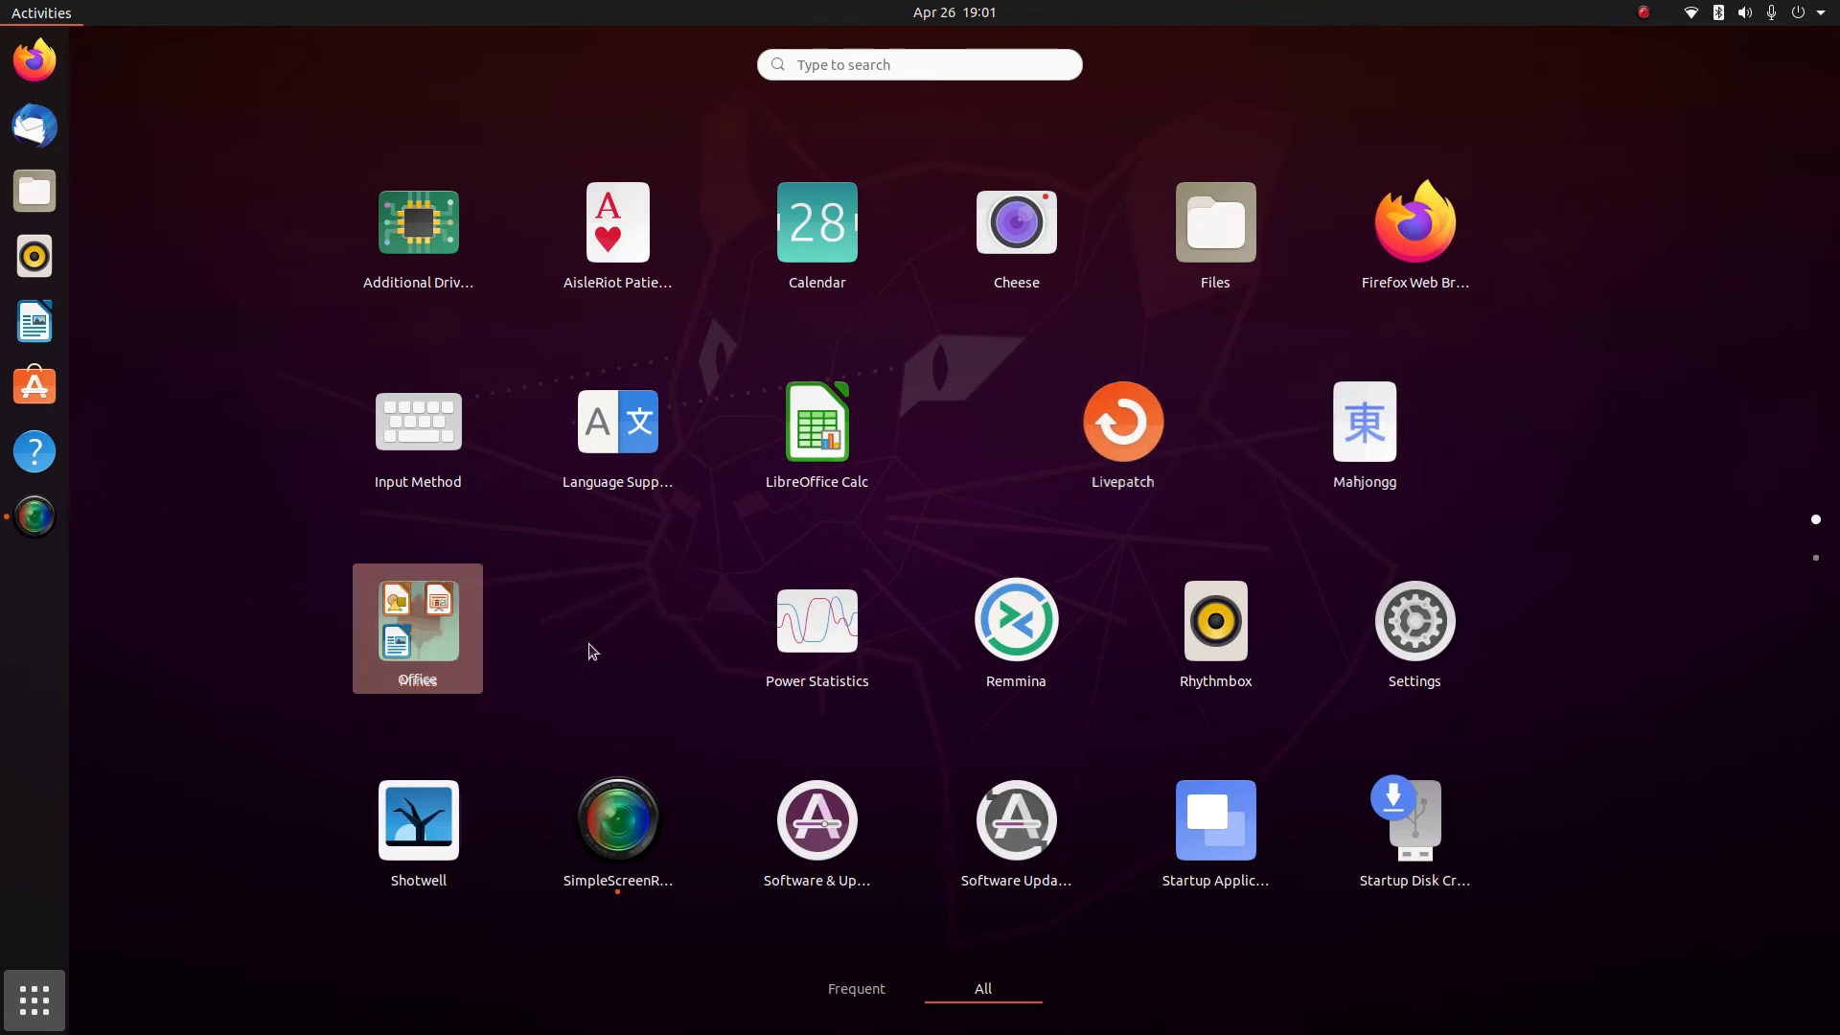
left_click_drag(822, 436, 422, 658)
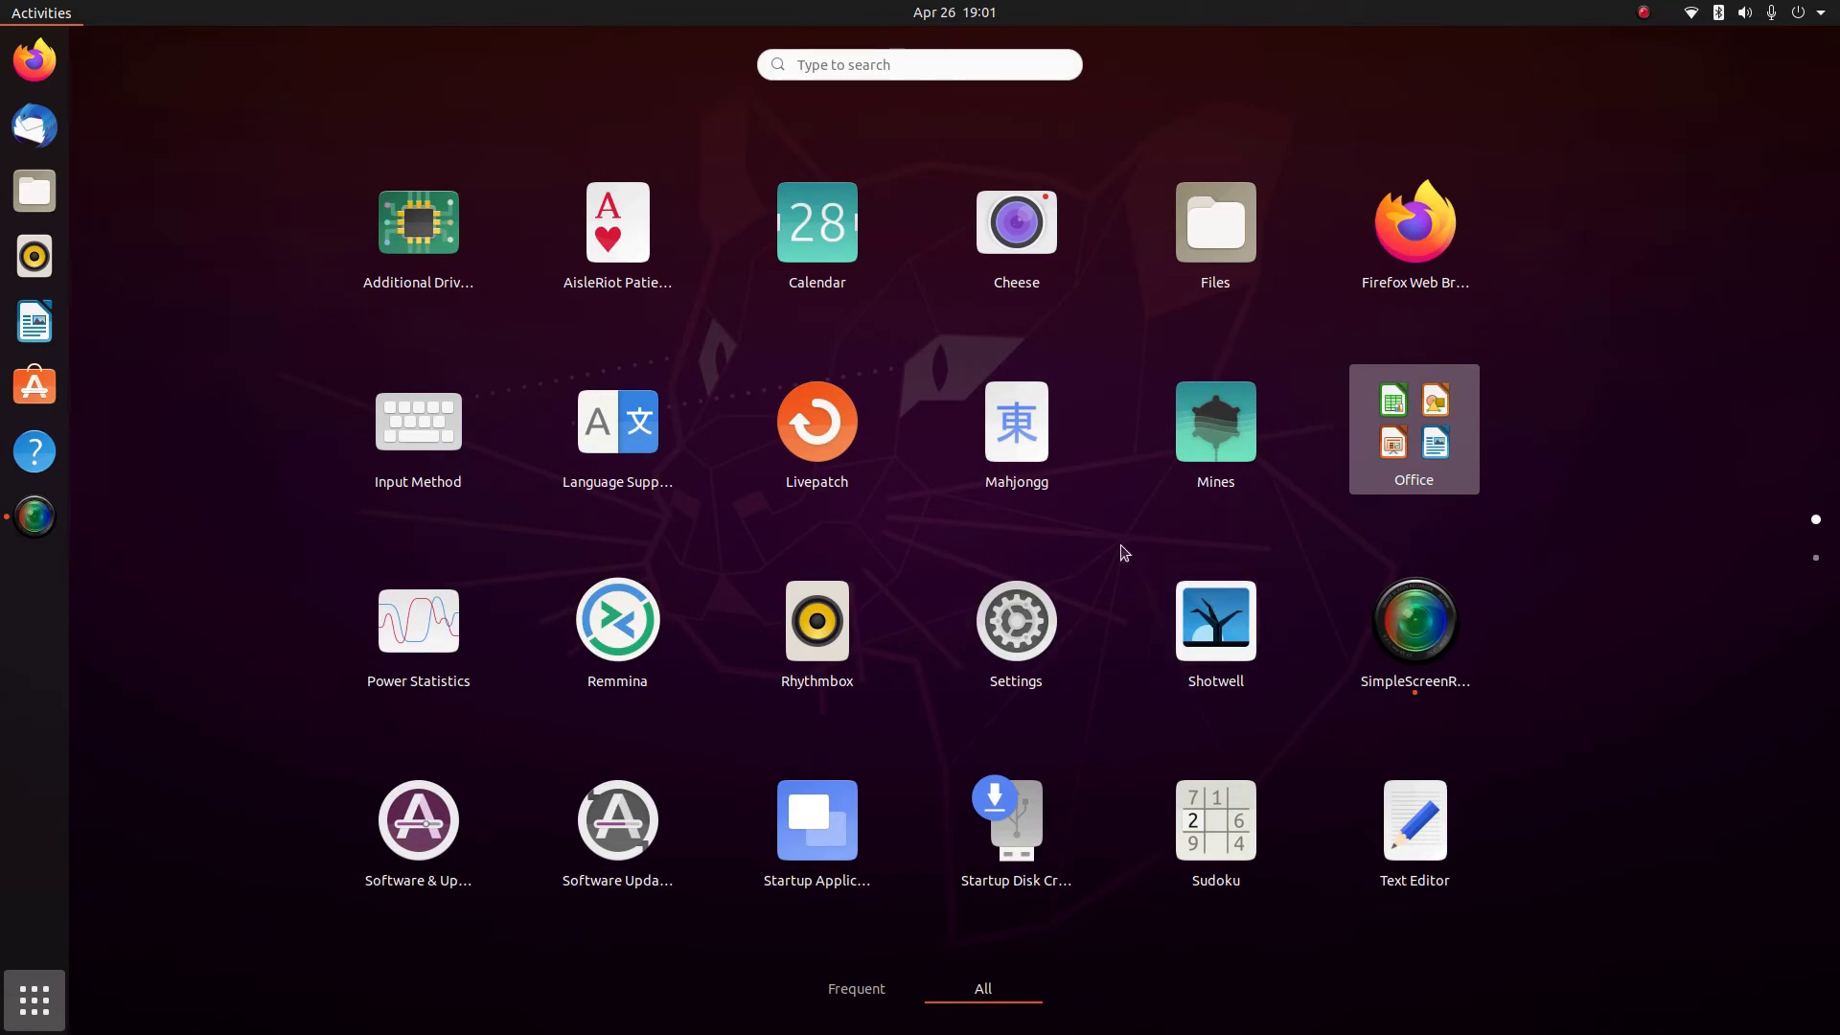
Look inside the Utilities folder, close it, and scroll through the app grid pages
scroll(1124, 552, "down", 1)
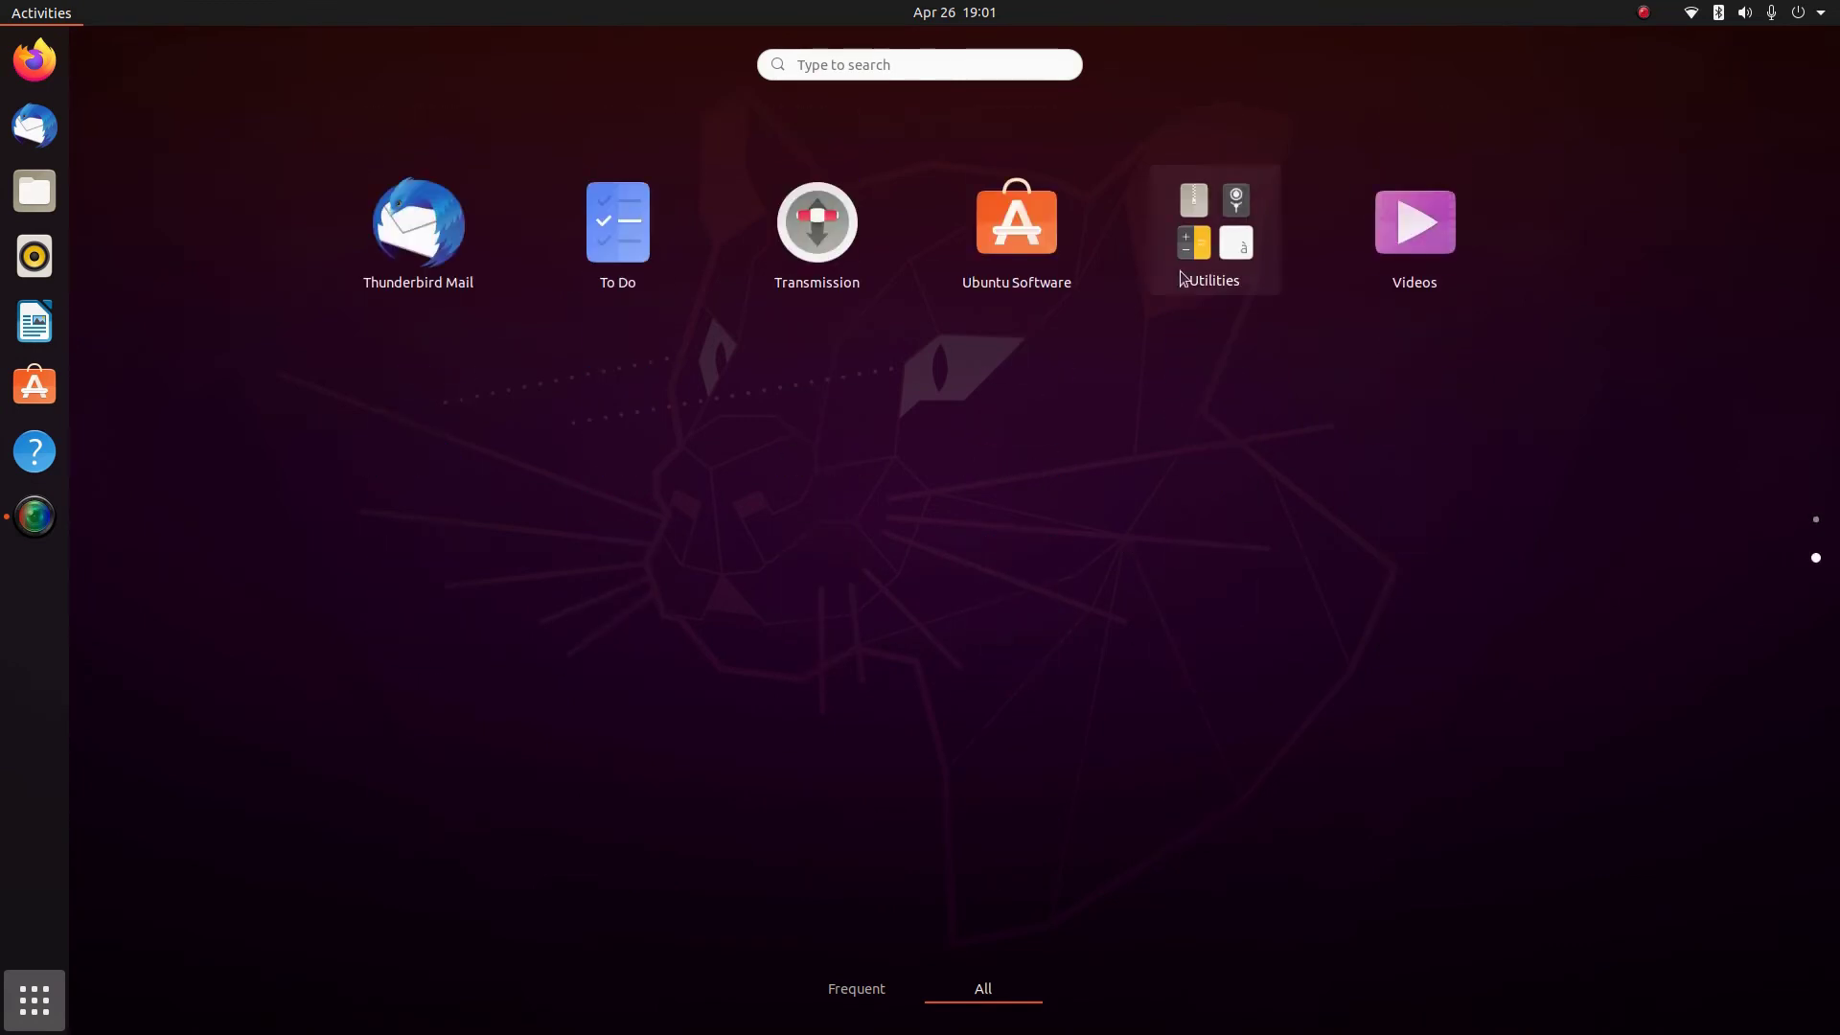
left_click(1181, 270)
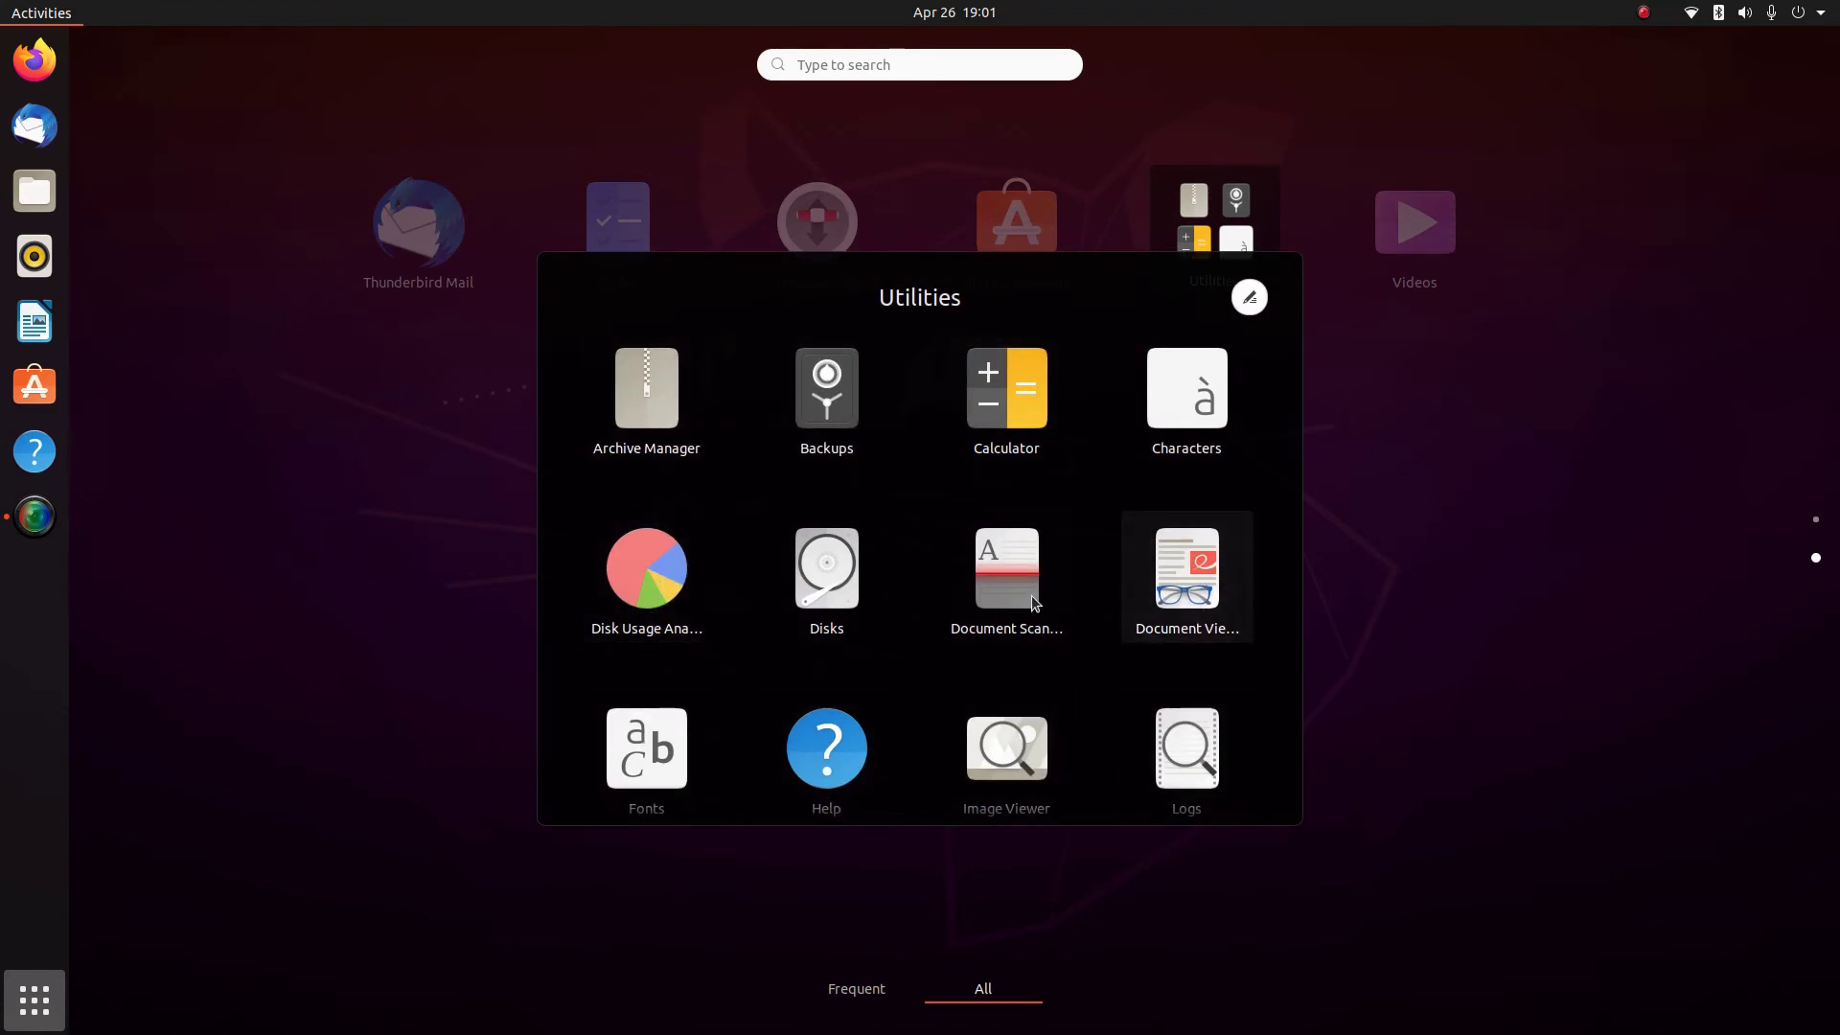
left_click(1388, 366)
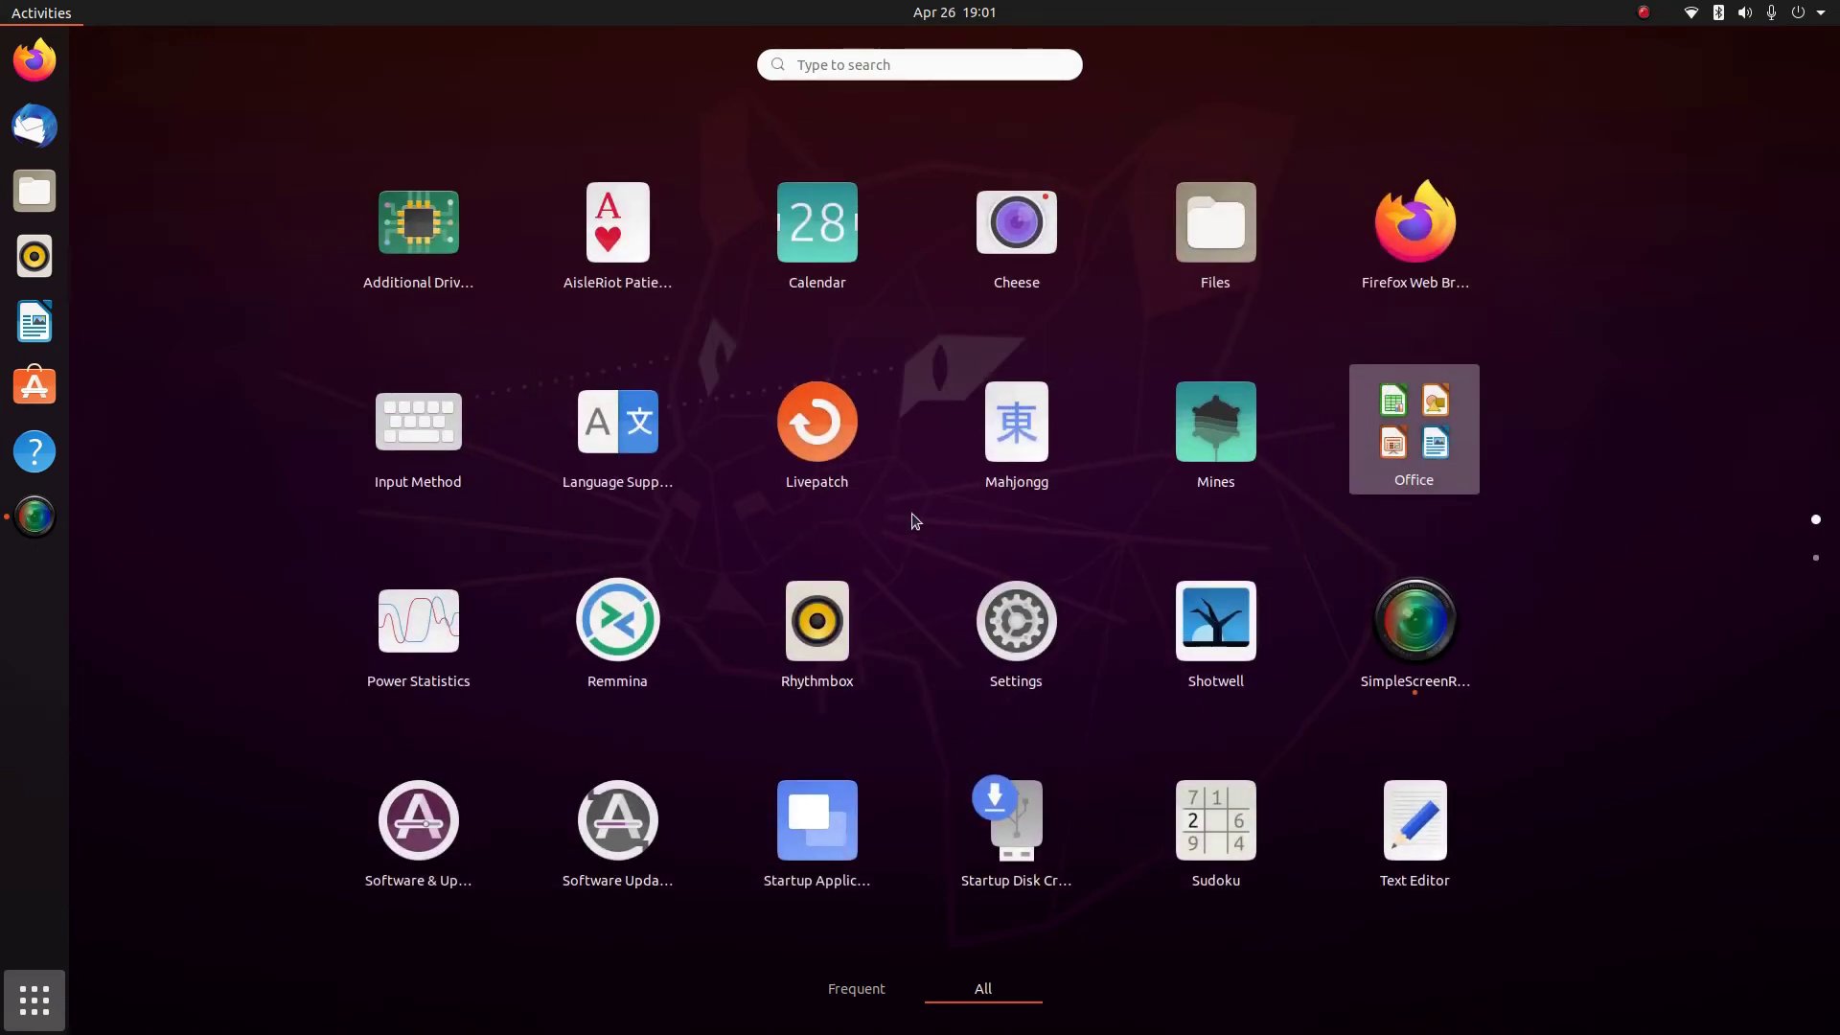
scroll(915, 521, "down", 1)
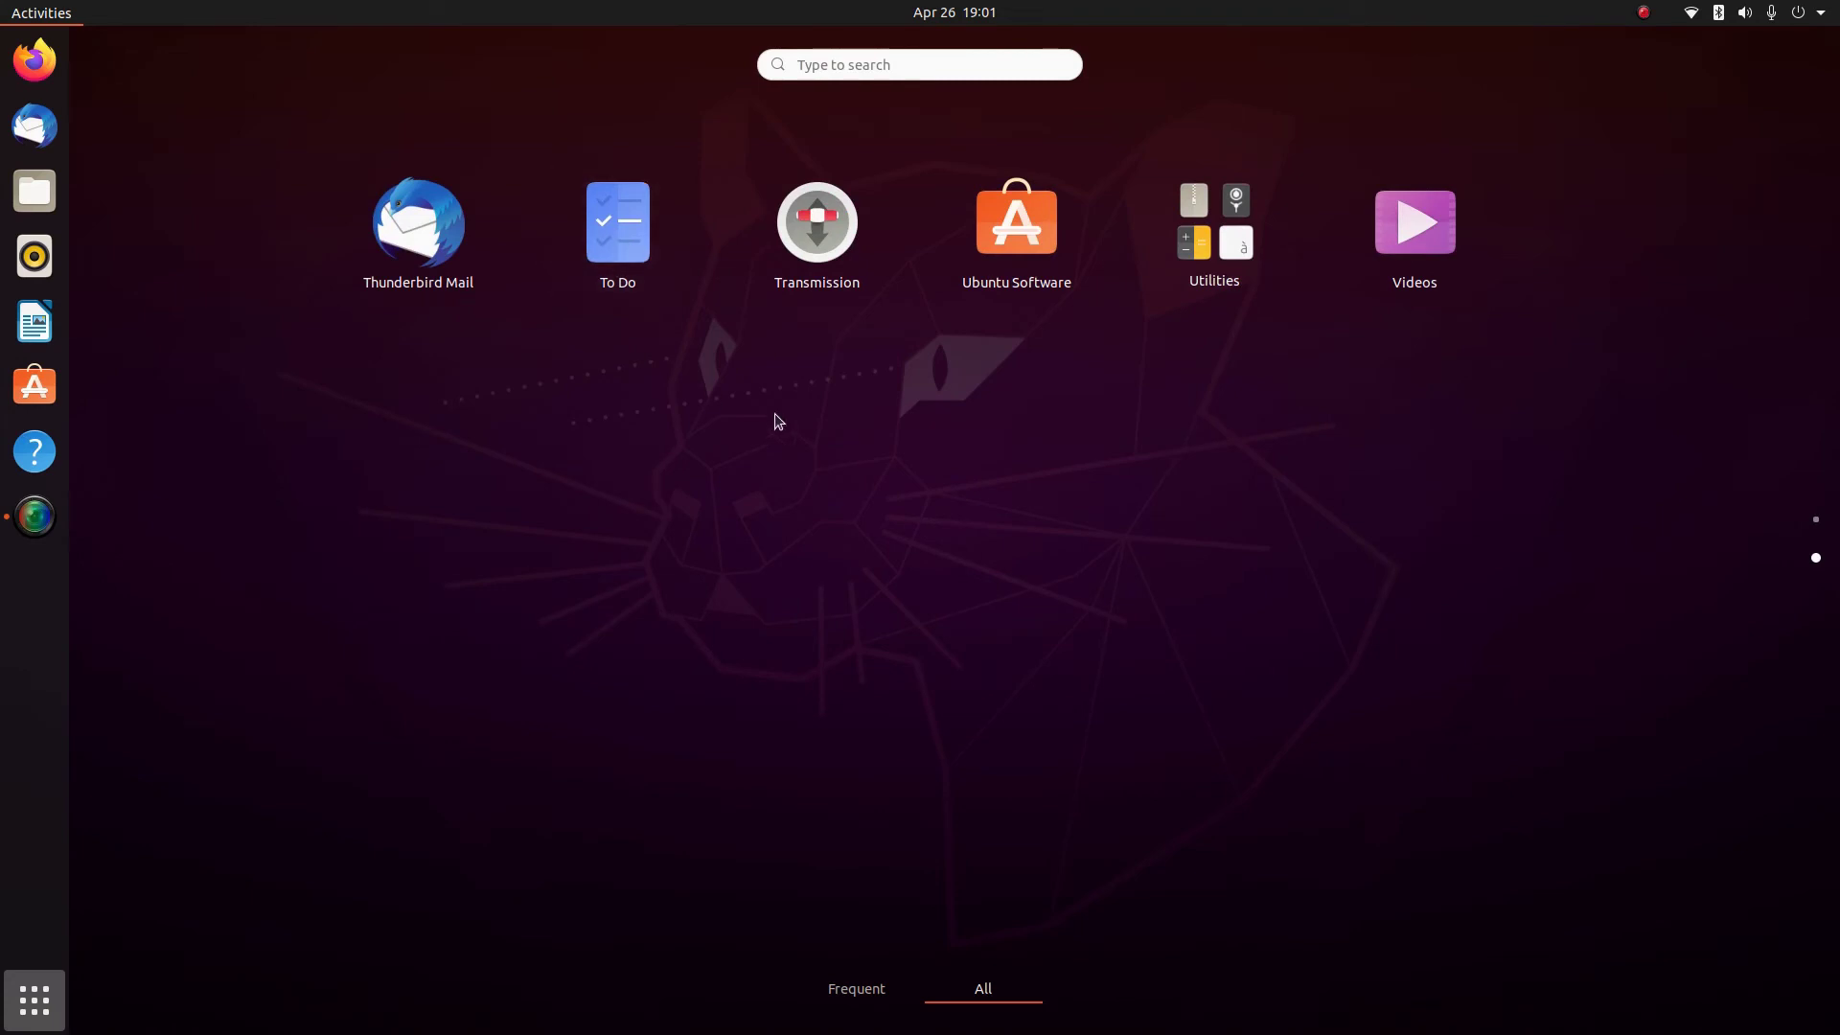
scroll(917, 457, "up", 1)
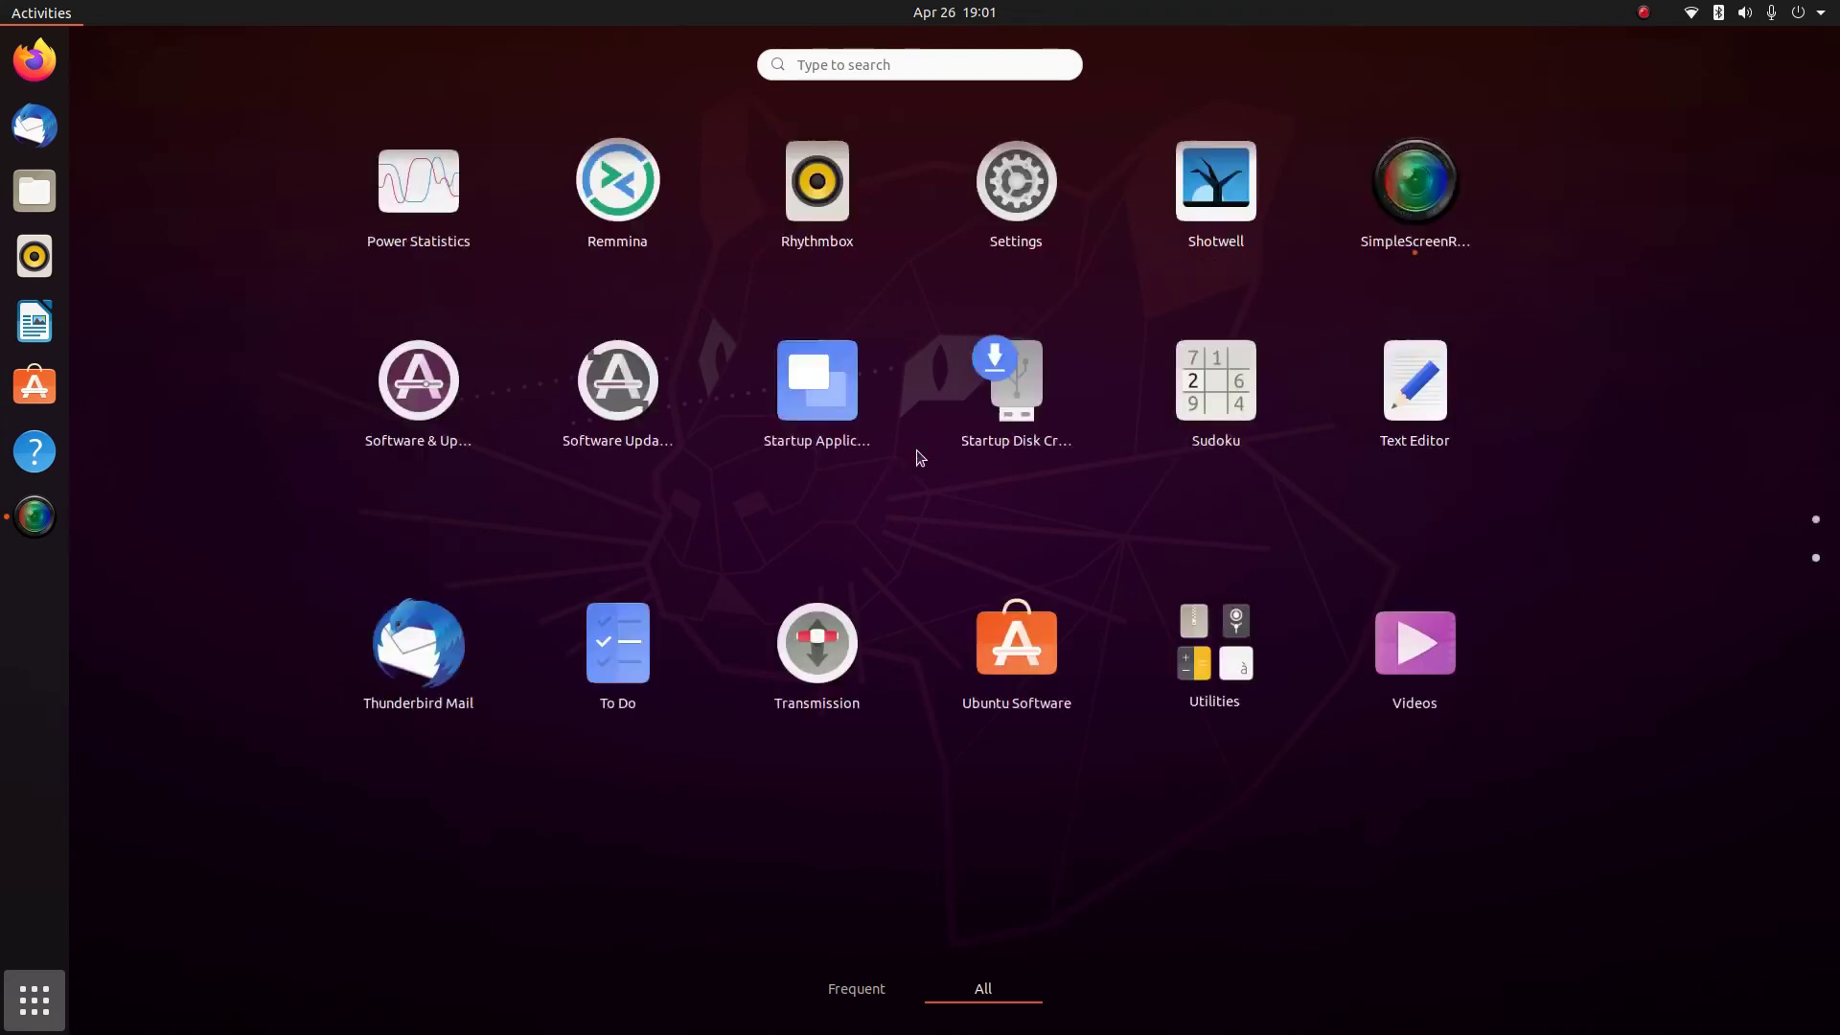
scroll(1142, 468, "down", 1)
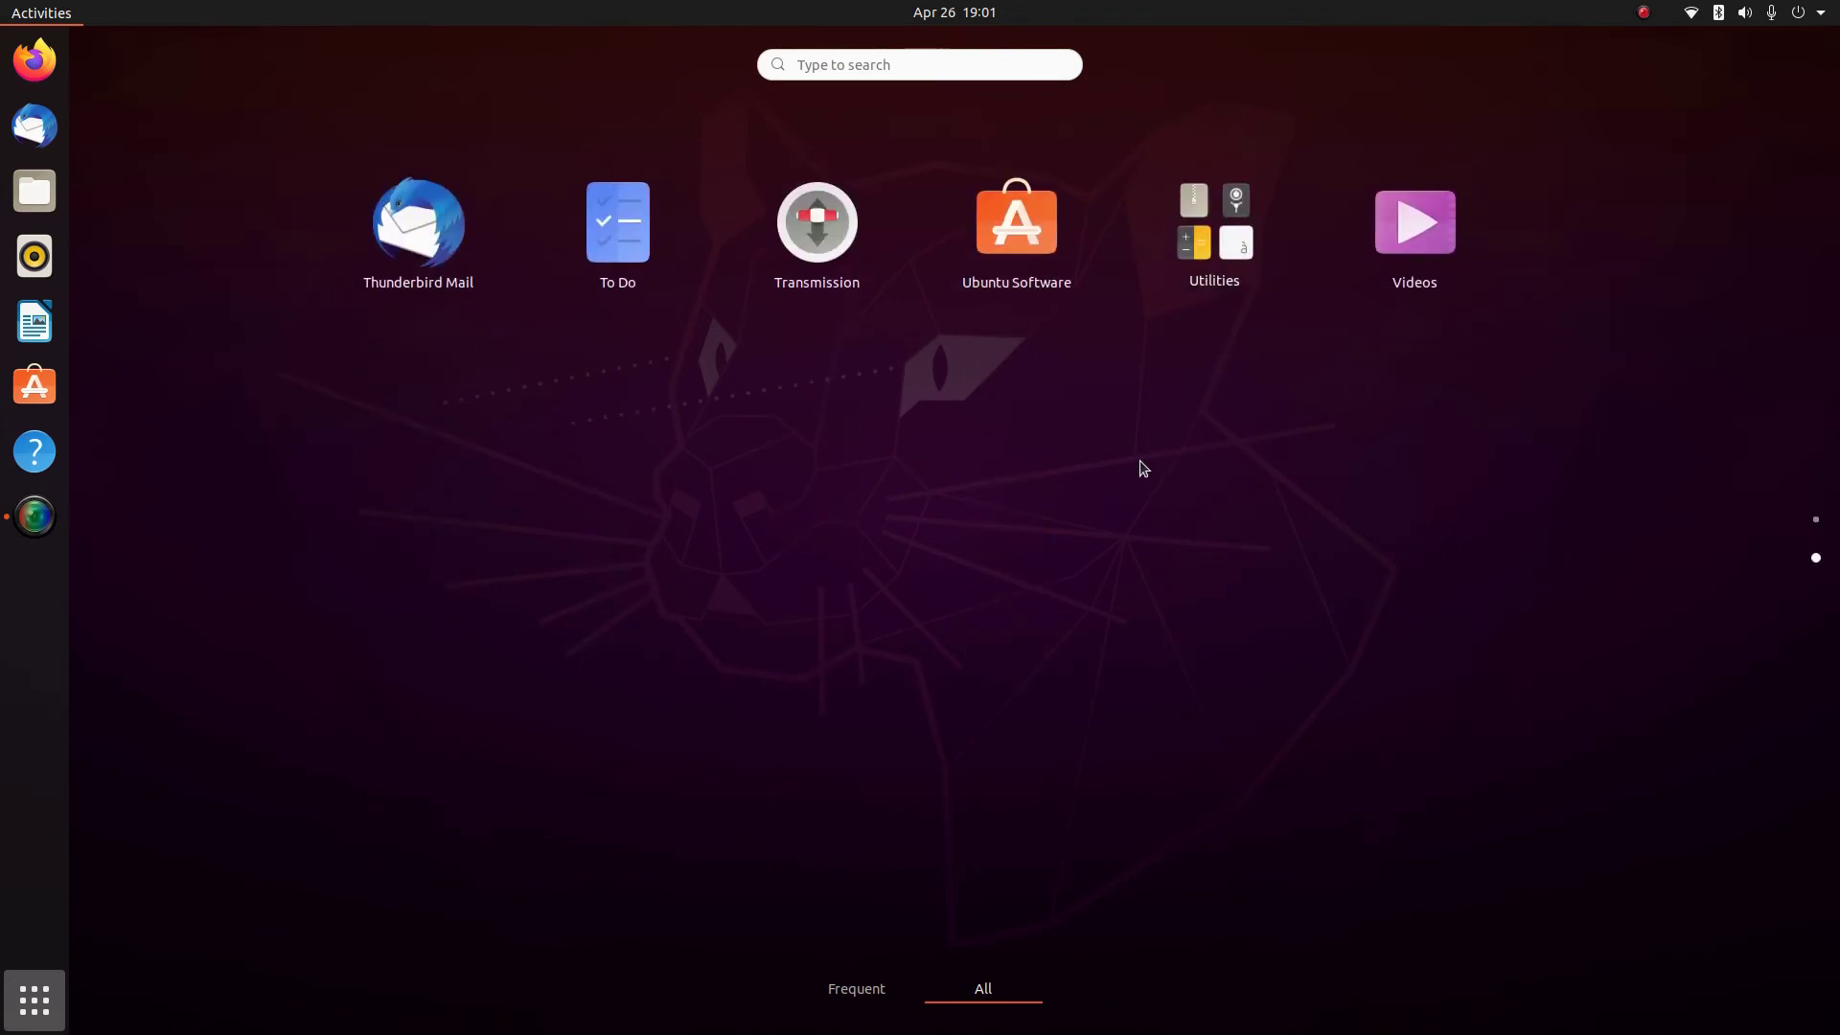
scroll(1142, 468, "up", 1)
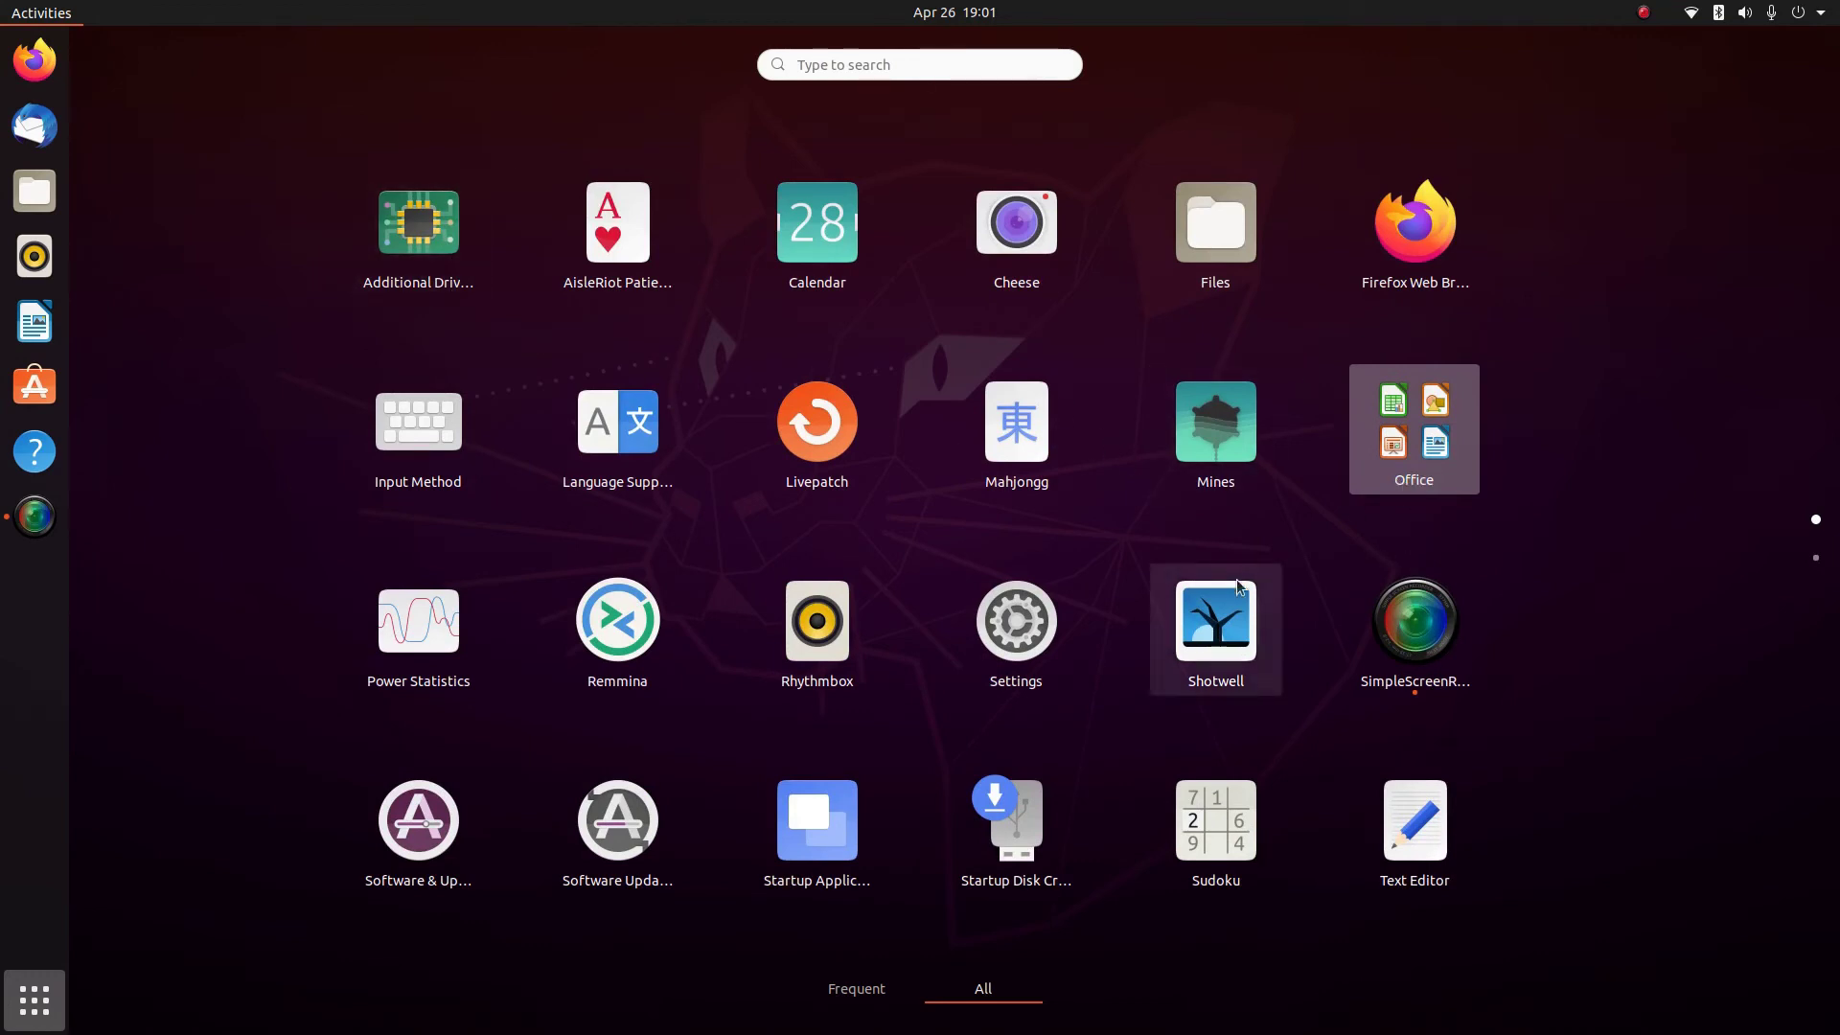
scroll(1151, 591, "down", 1)
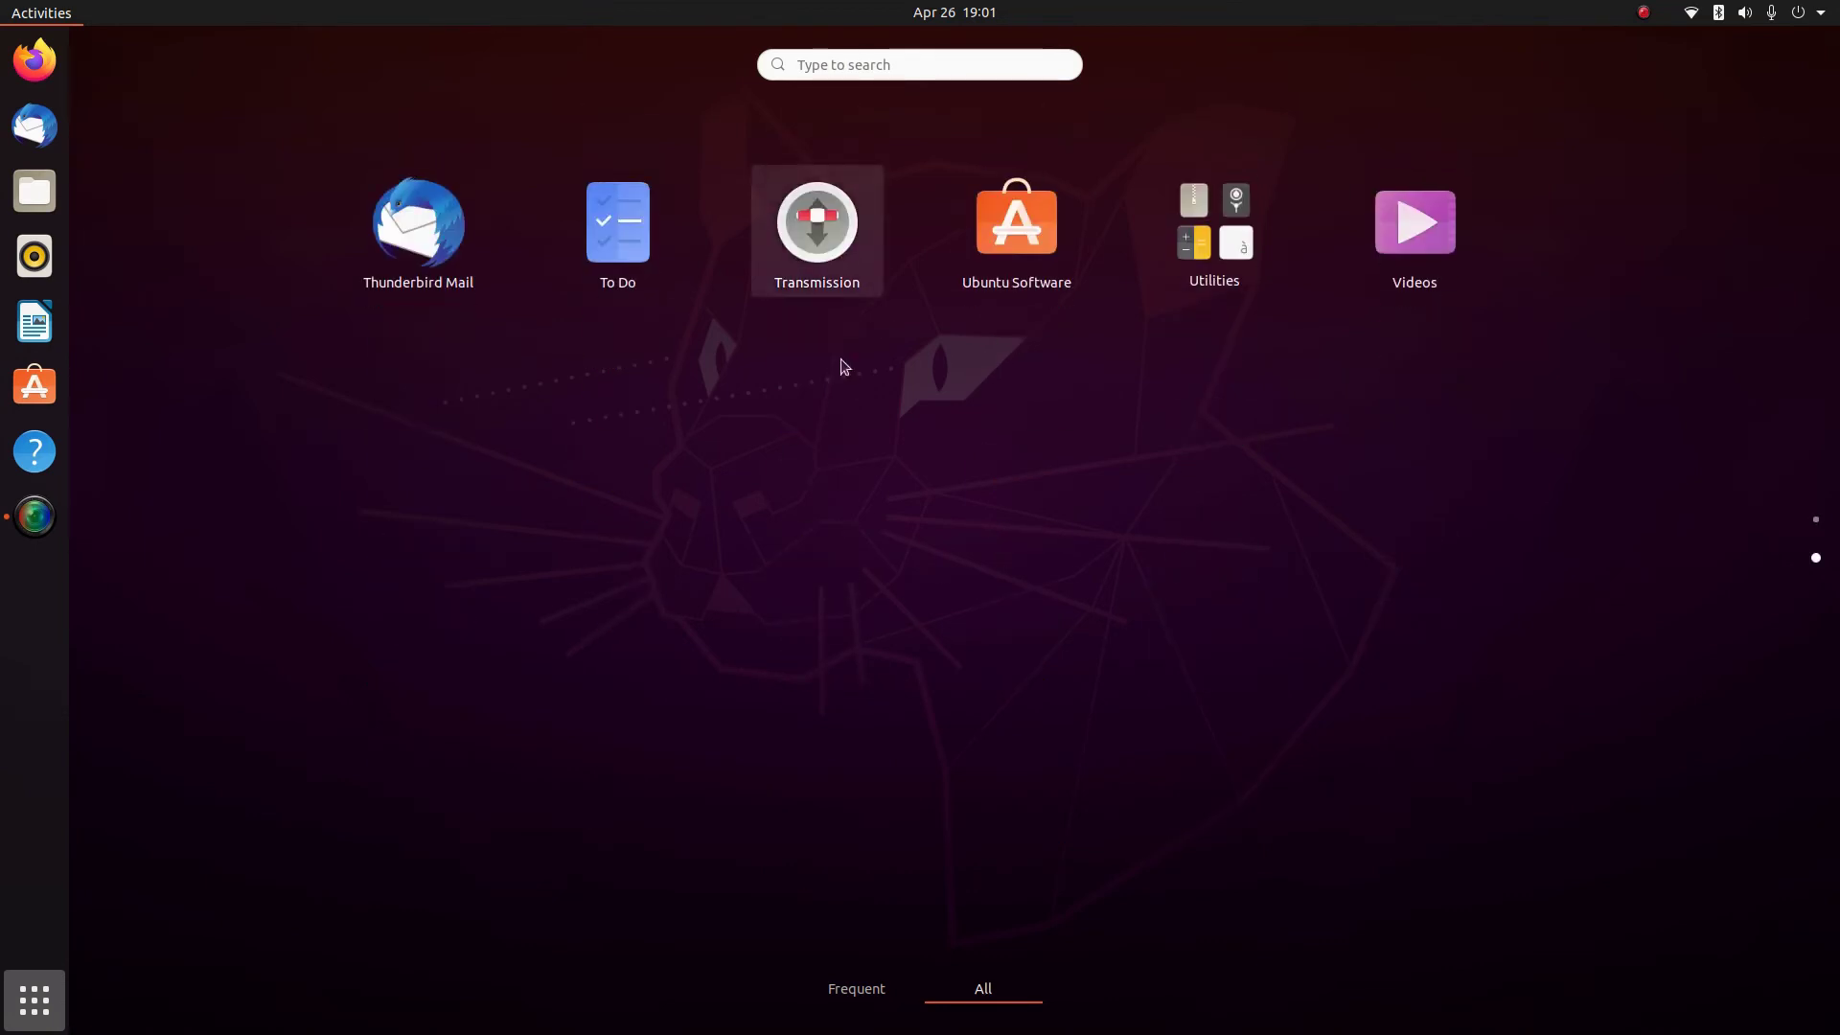
scroll(947, 576, "up", 1)
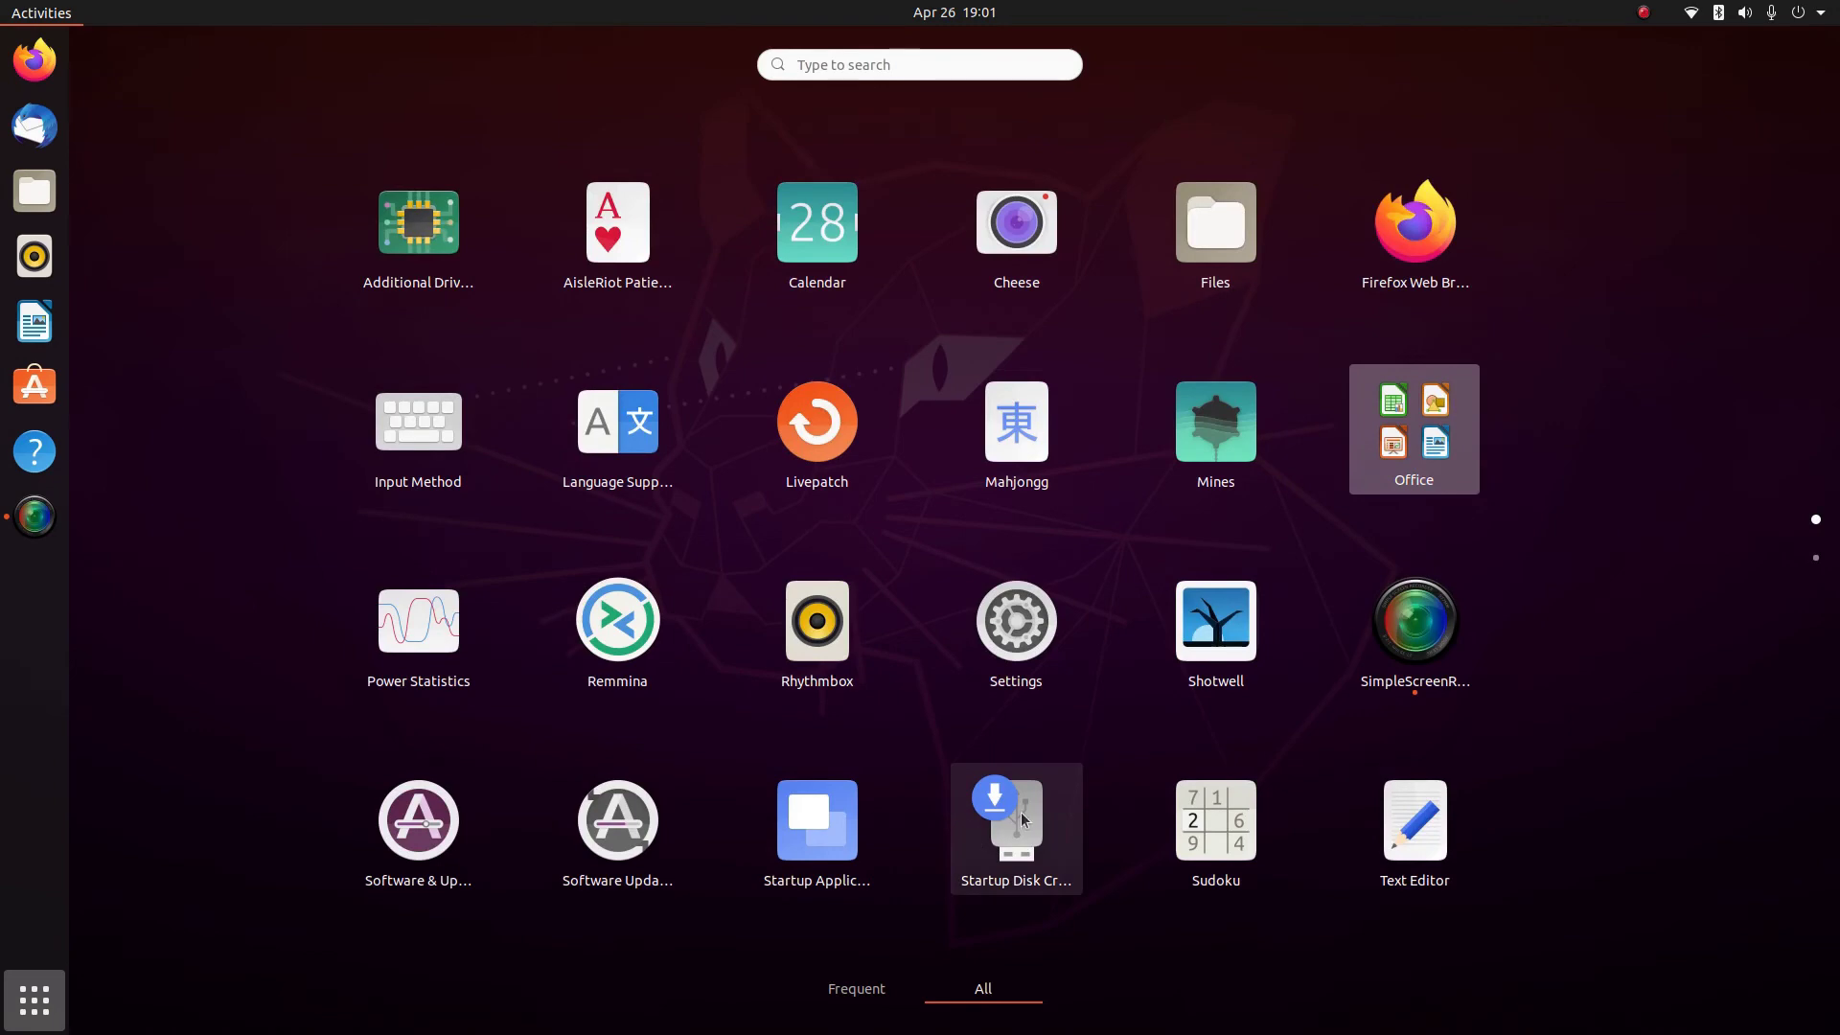
Review and close Startup Applications, open Change Background from the desktop menu, then launch Settings
left_click(825, 841)
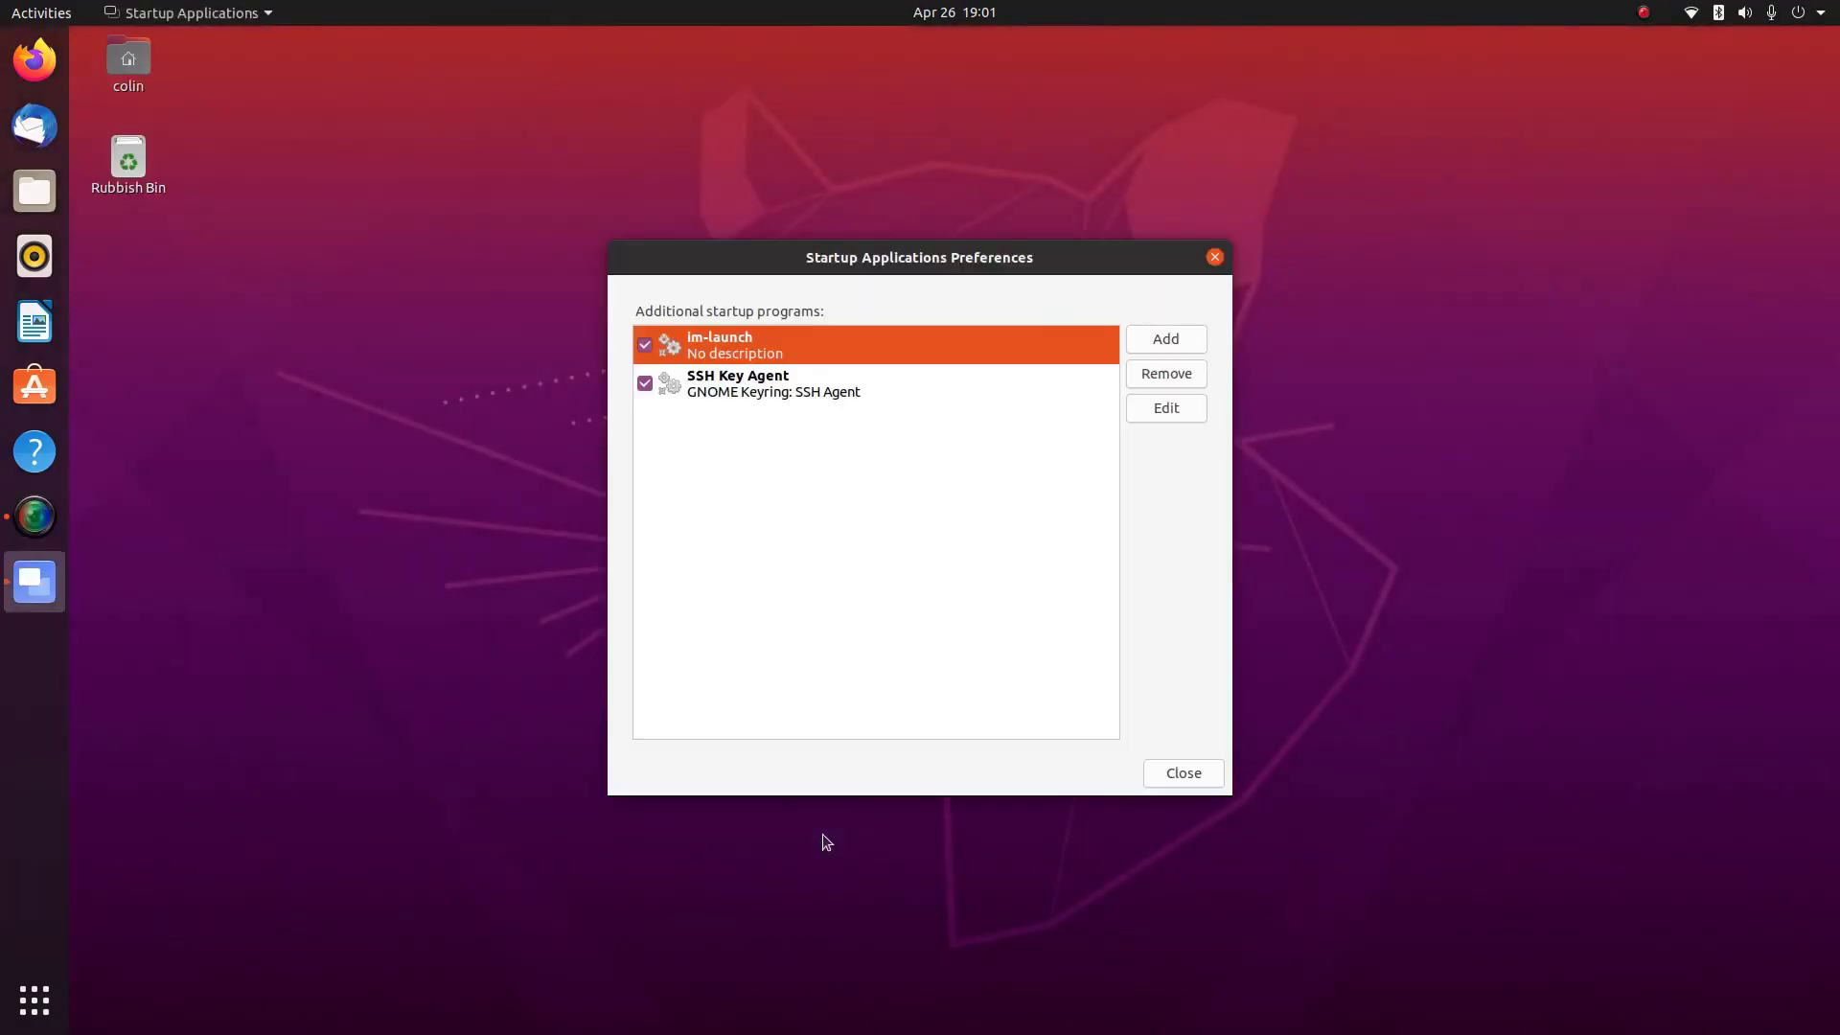
left_click(1211, 257)
right_click(871, 259)
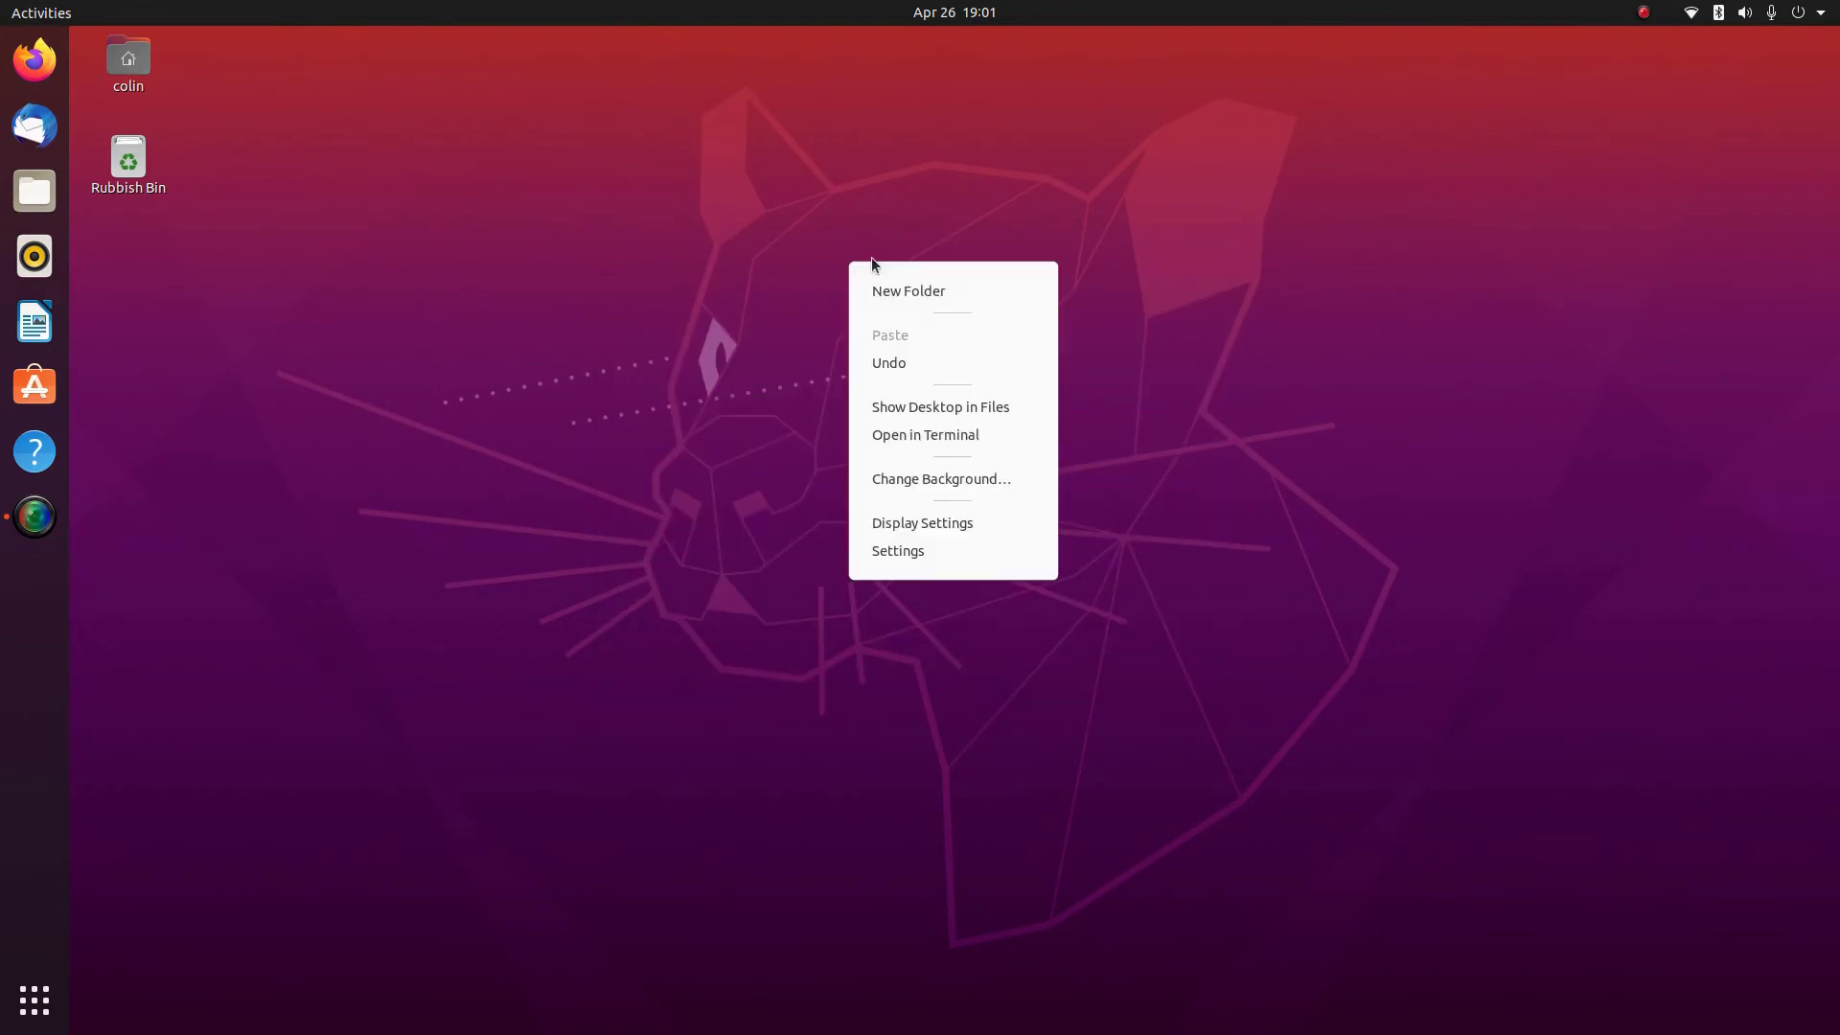
left_click(949, 479)
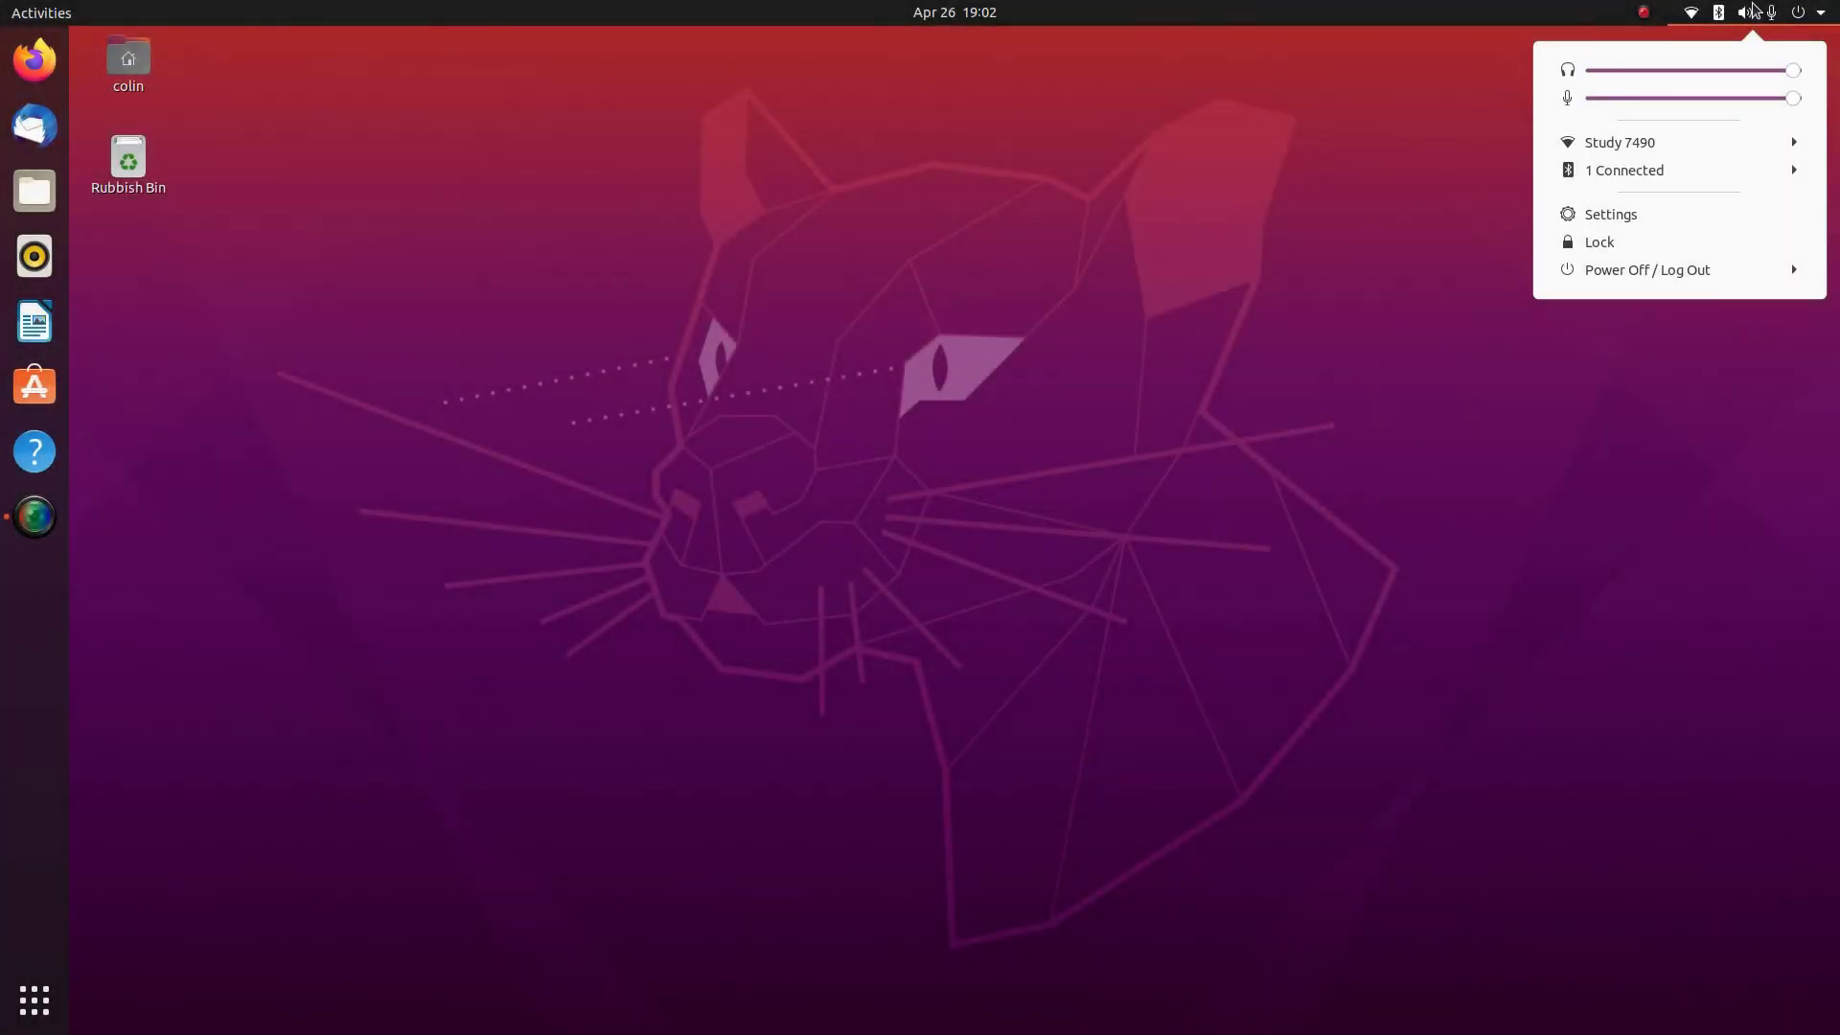
left_click(1600, 213)
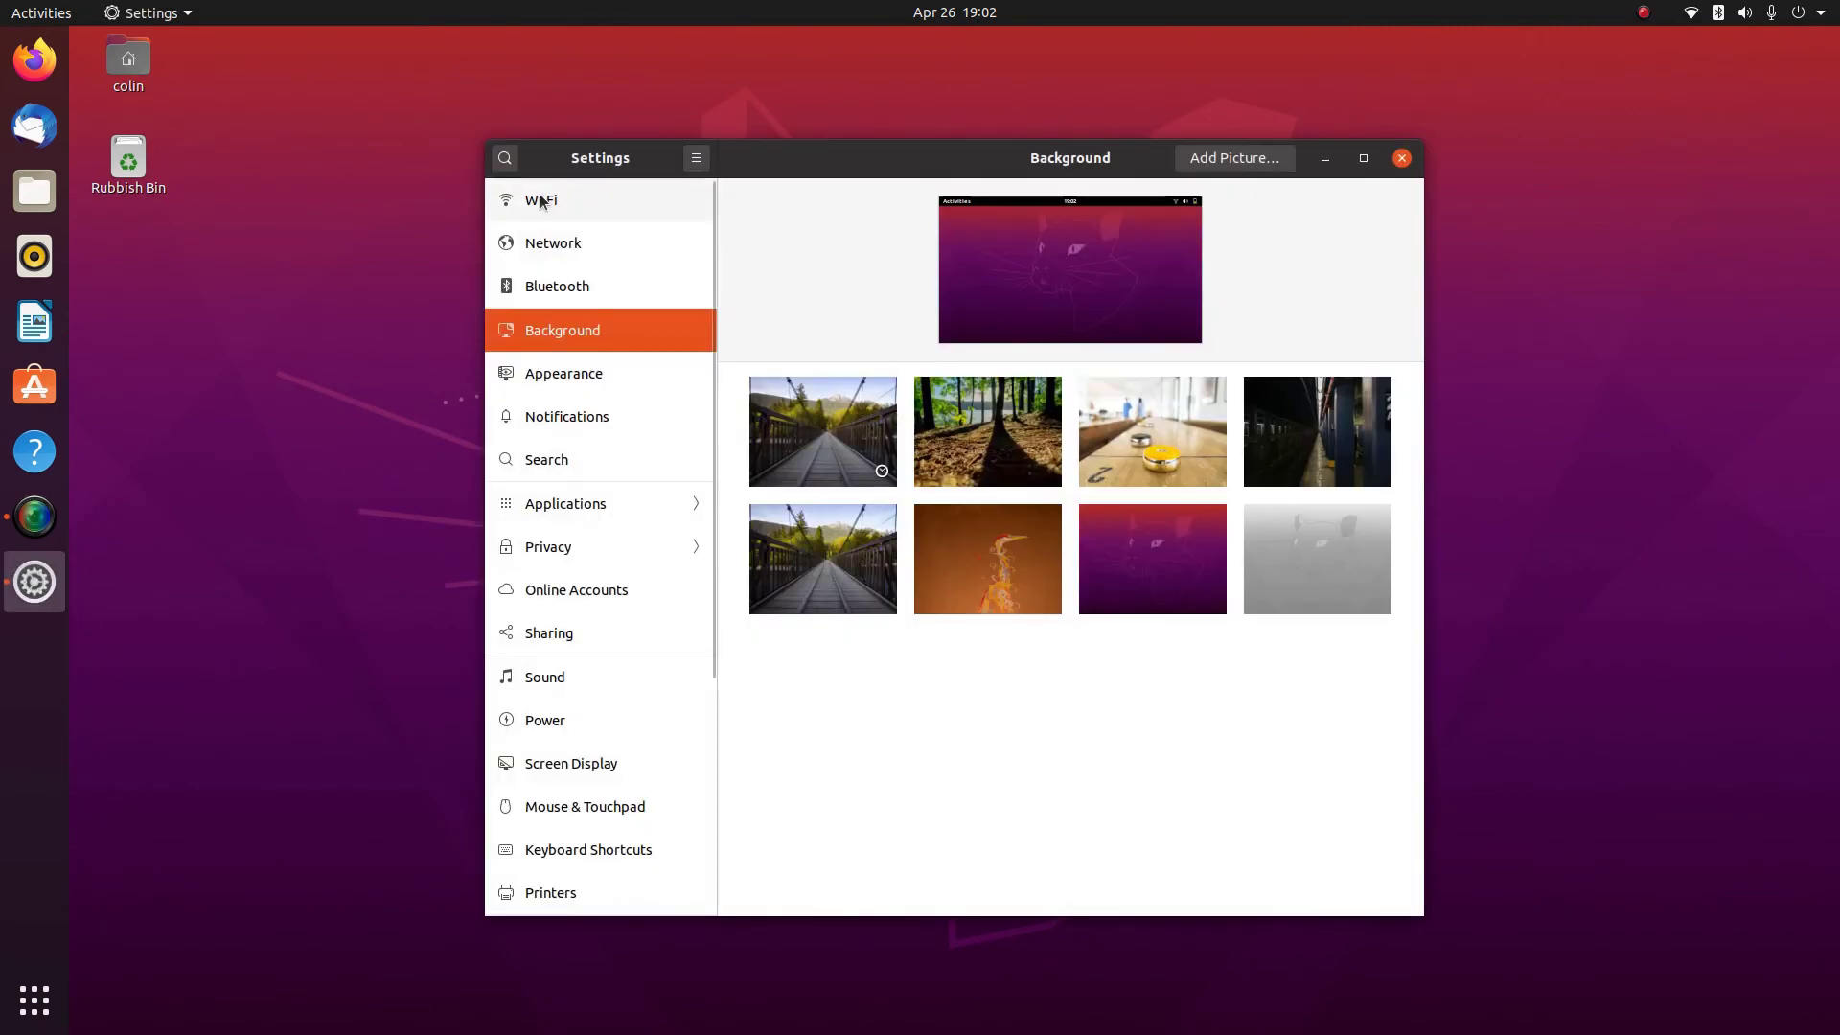
Review the Wi-Fi, Network, Bluetooth, Background, Appearance, Notifications and Search panels
left_click(542, 201)
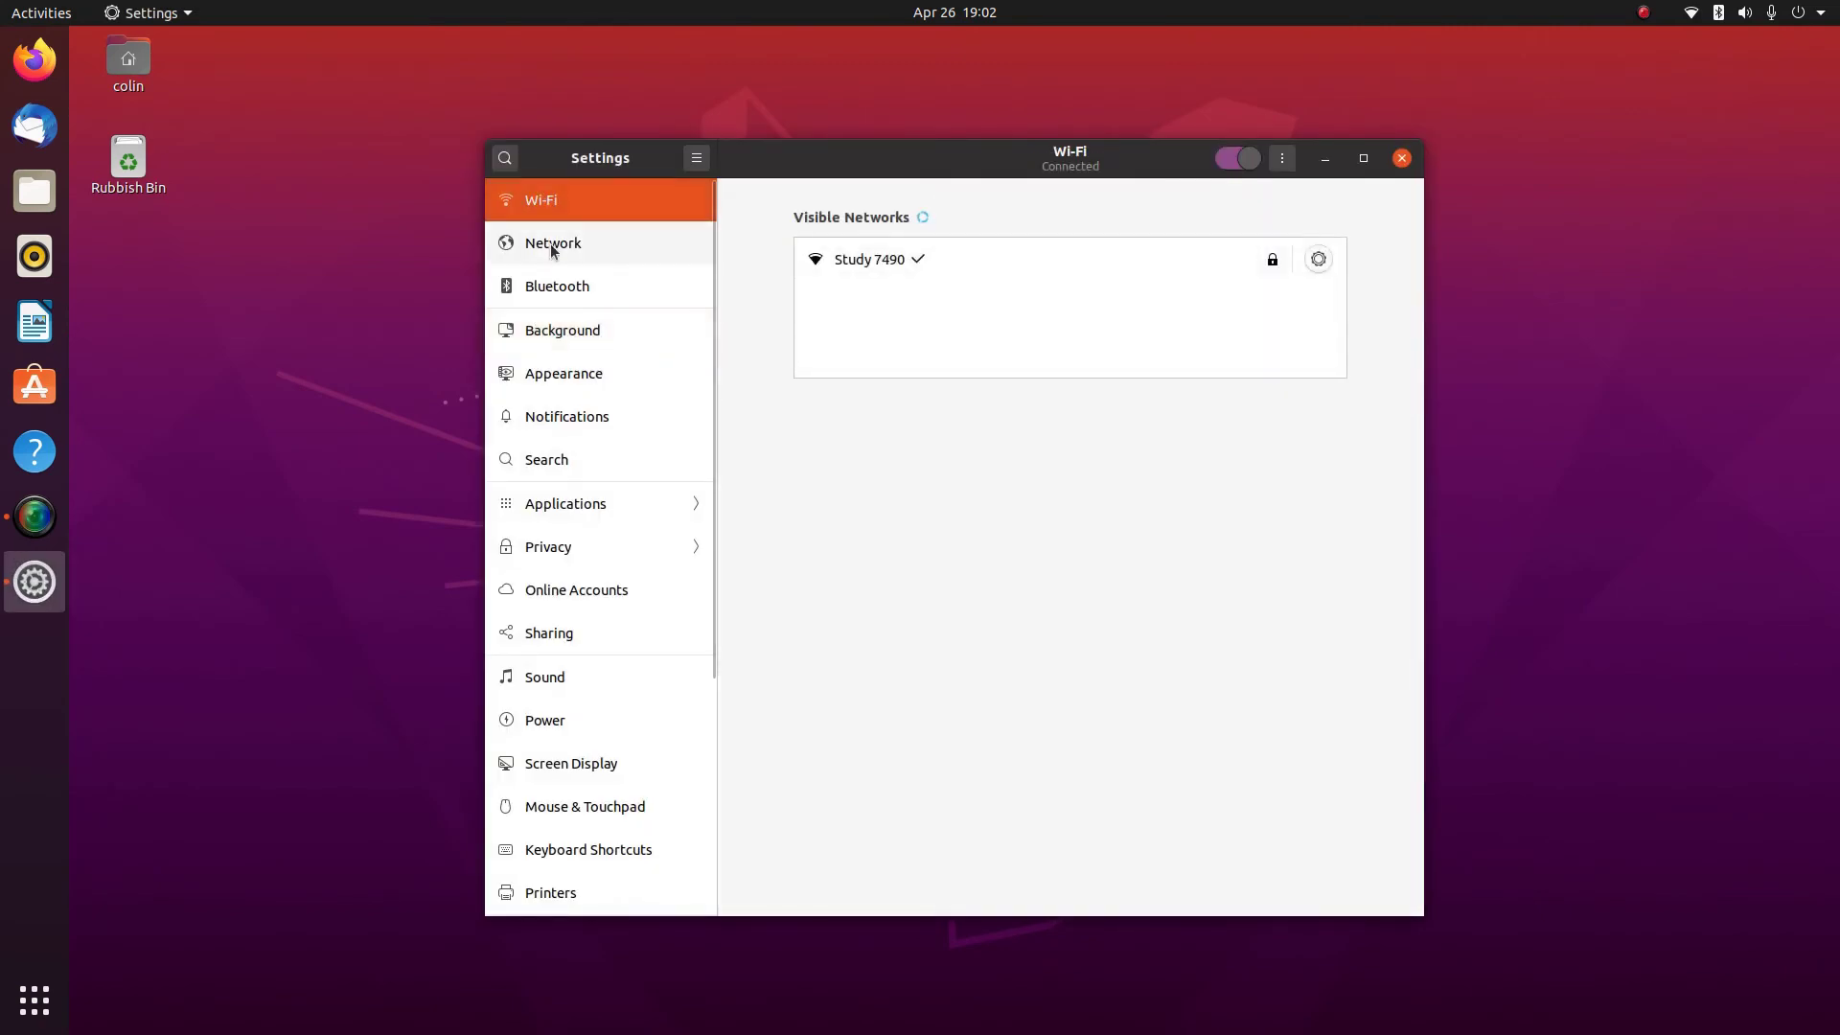
left_click(550, 250)
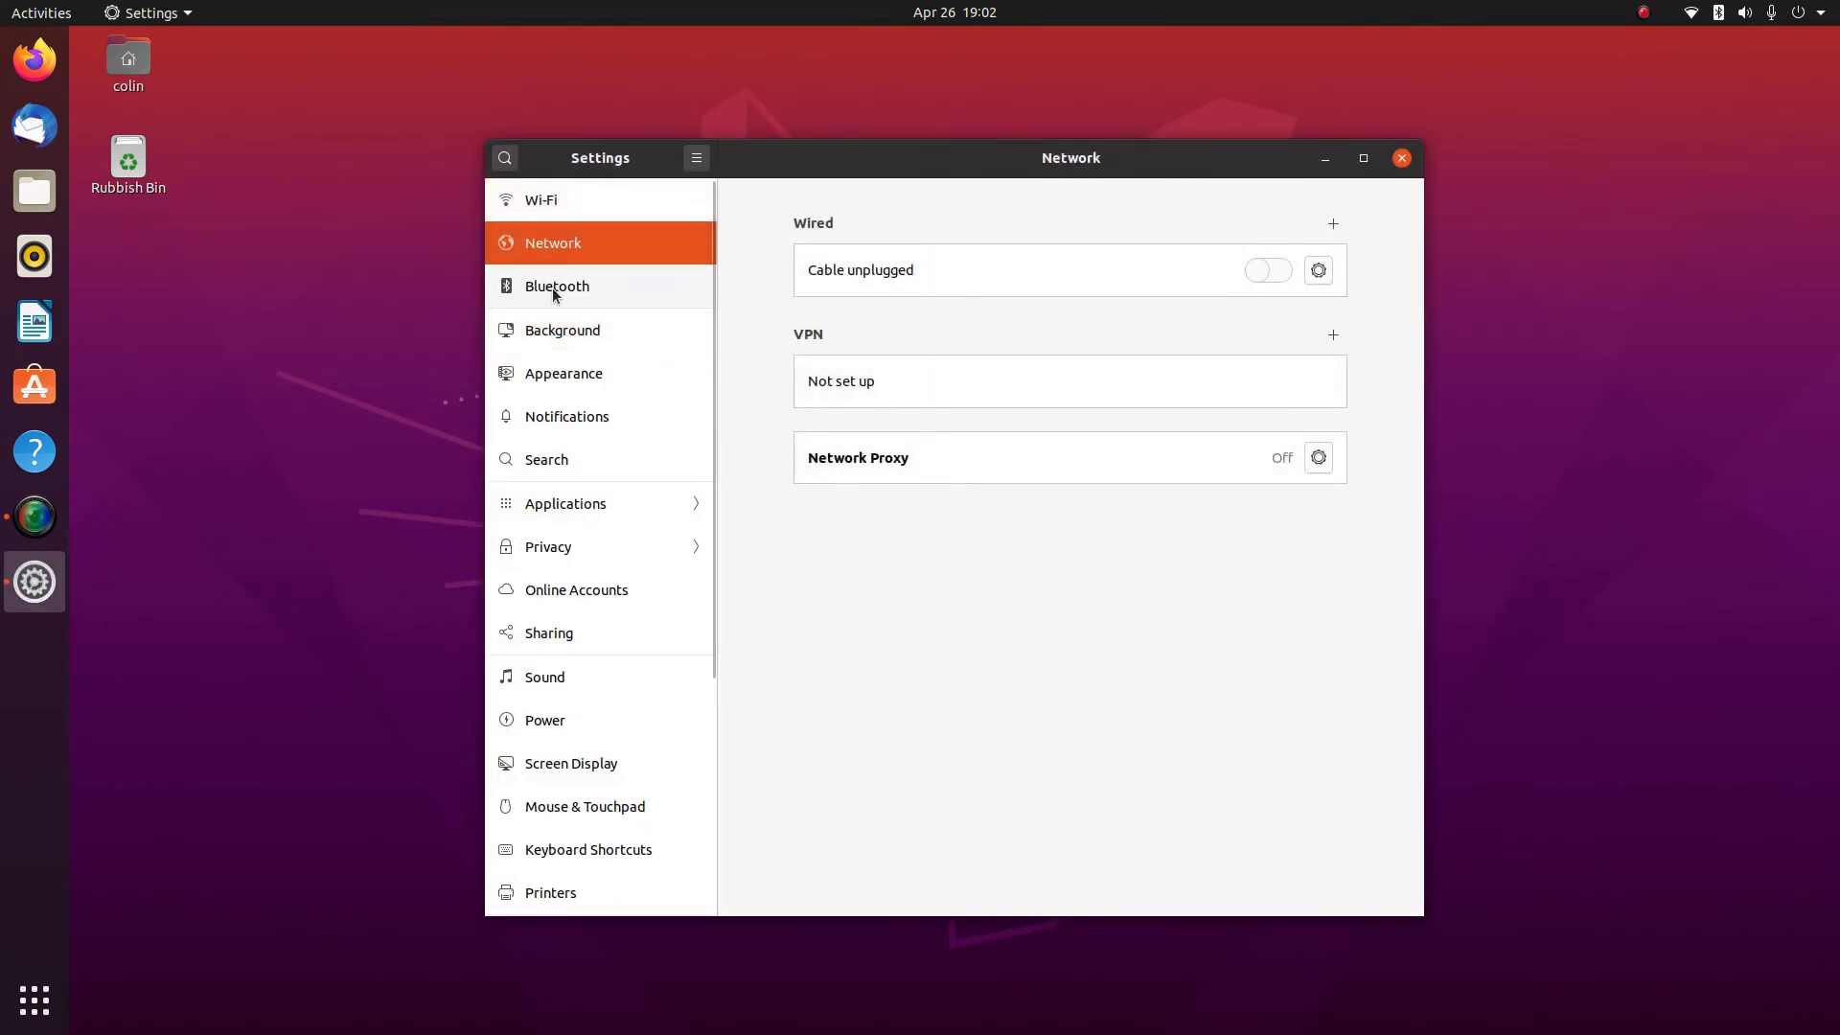
left_click(555, 294)
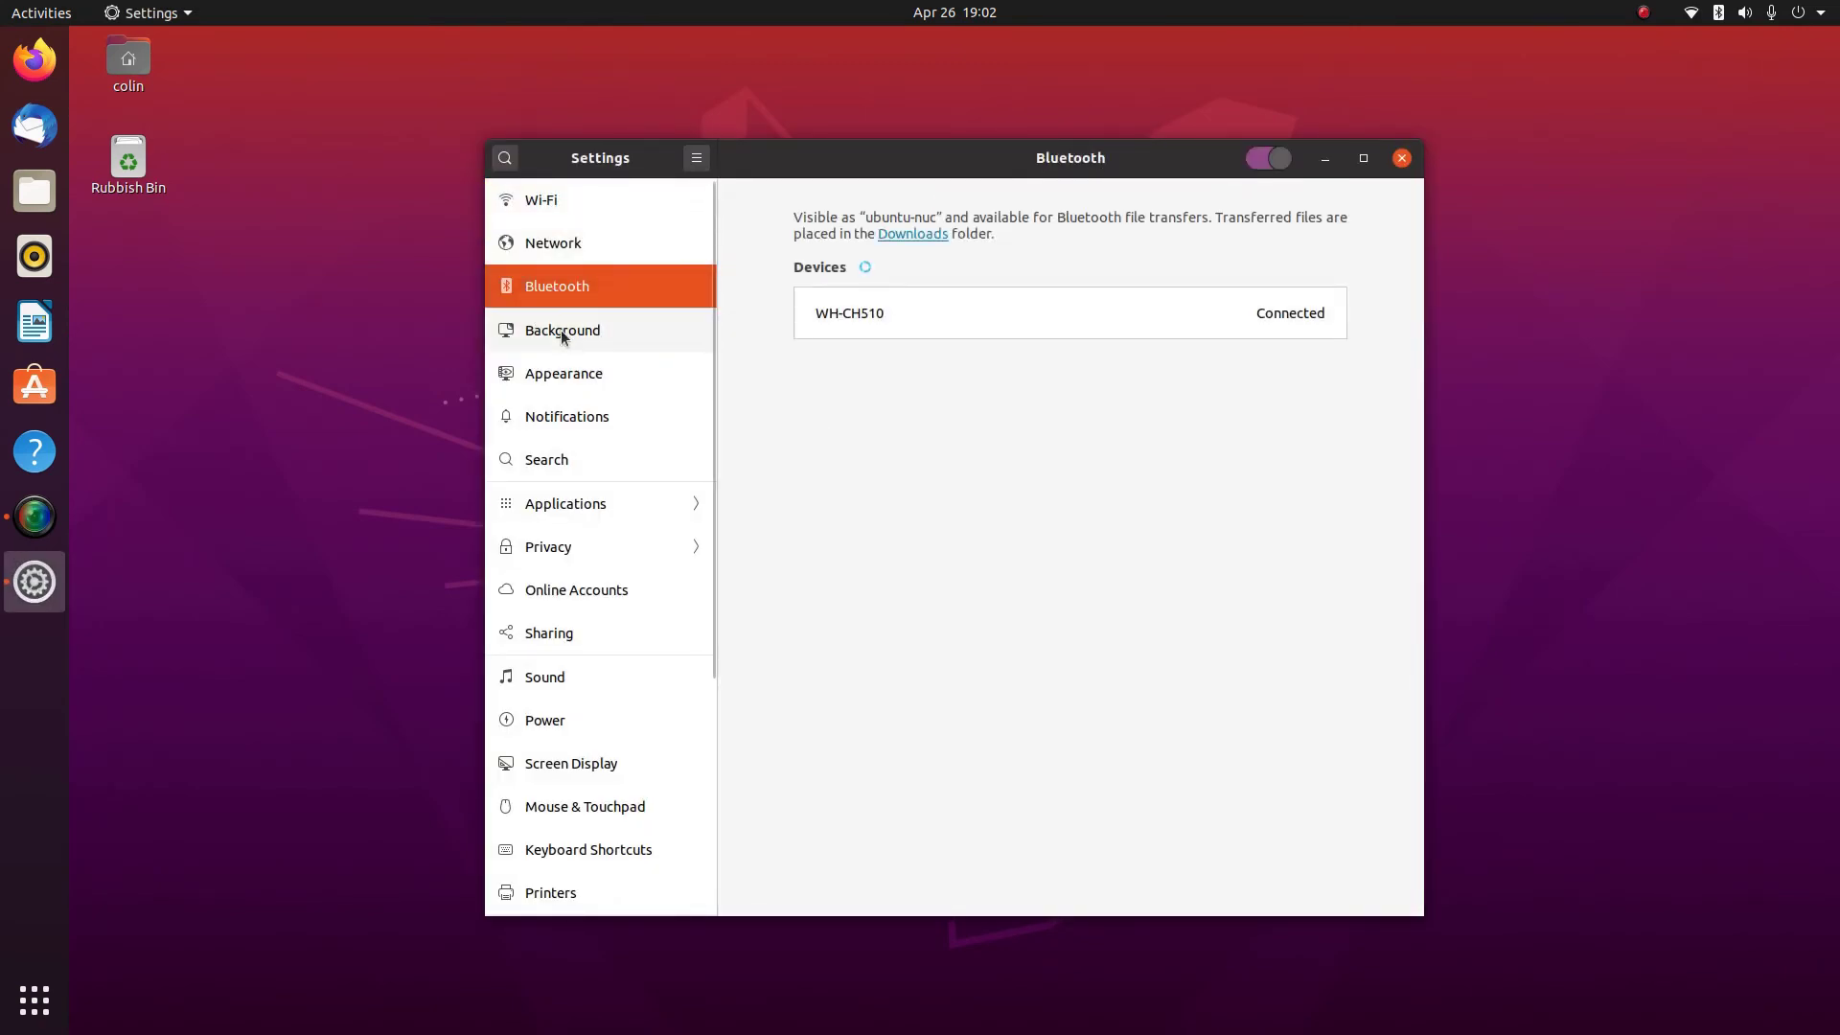
left_click(562, 332)
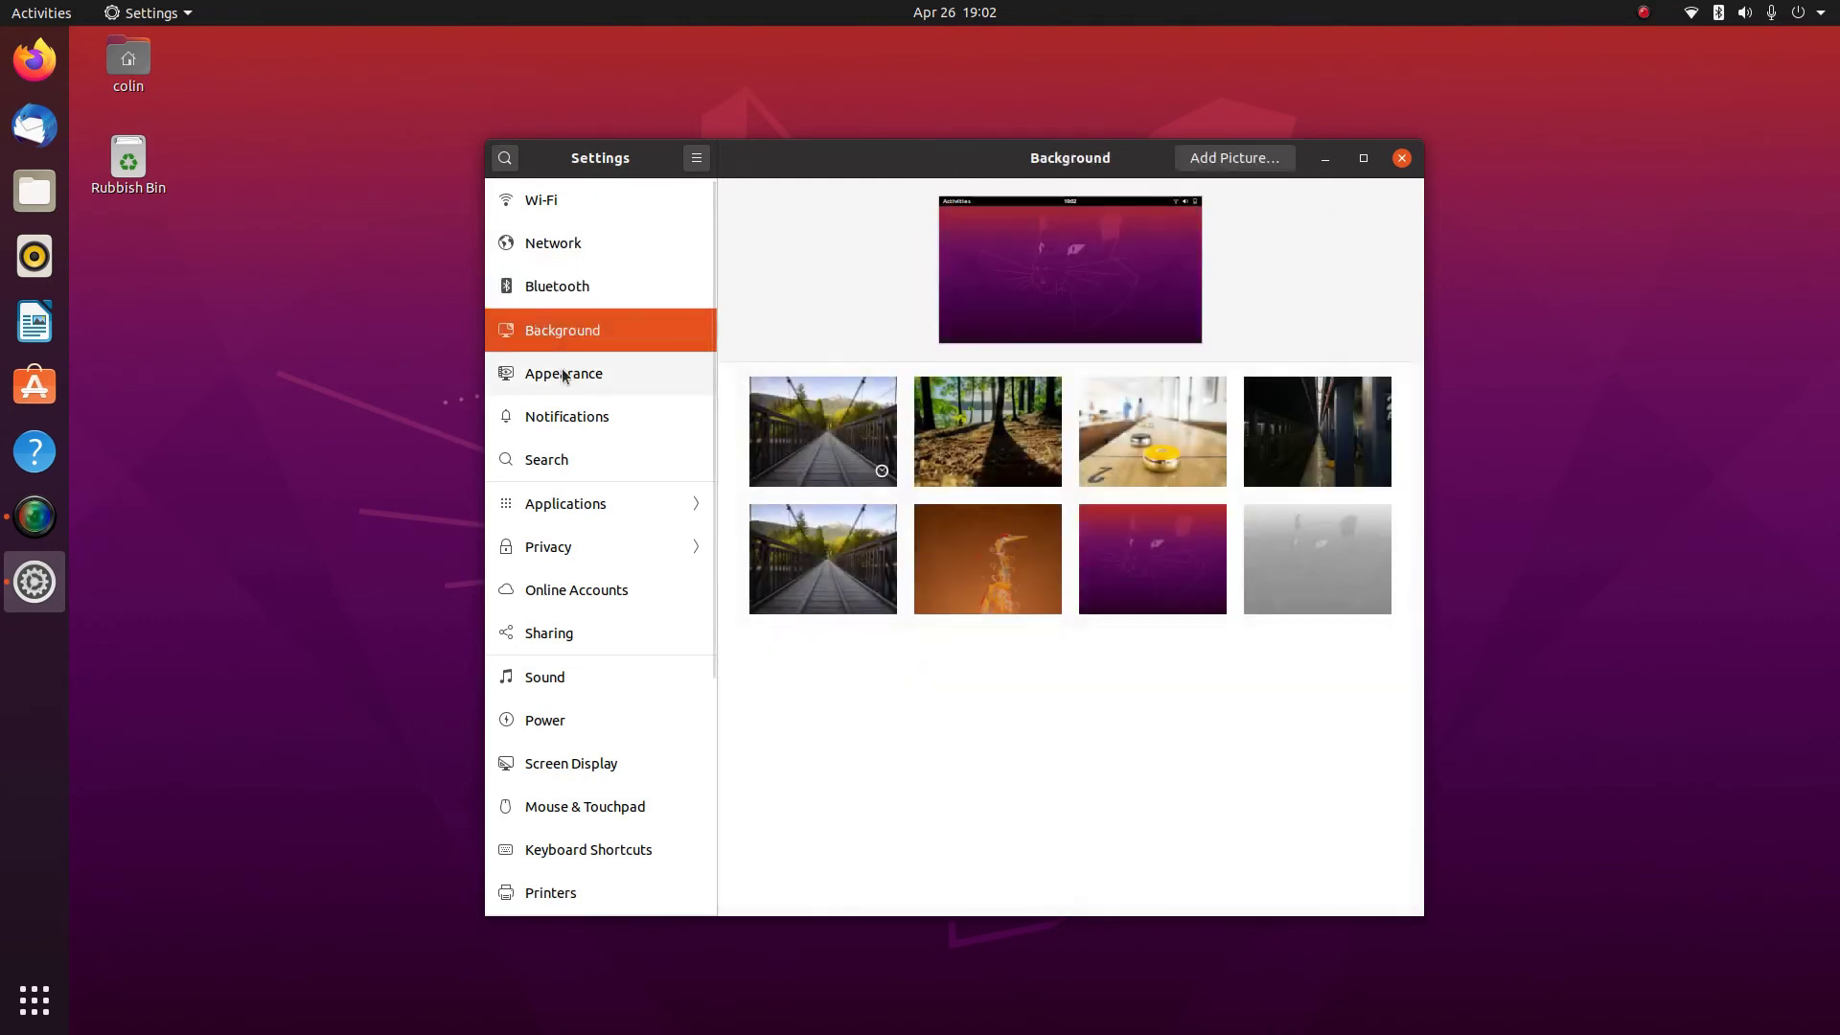
left_click(562, 373)
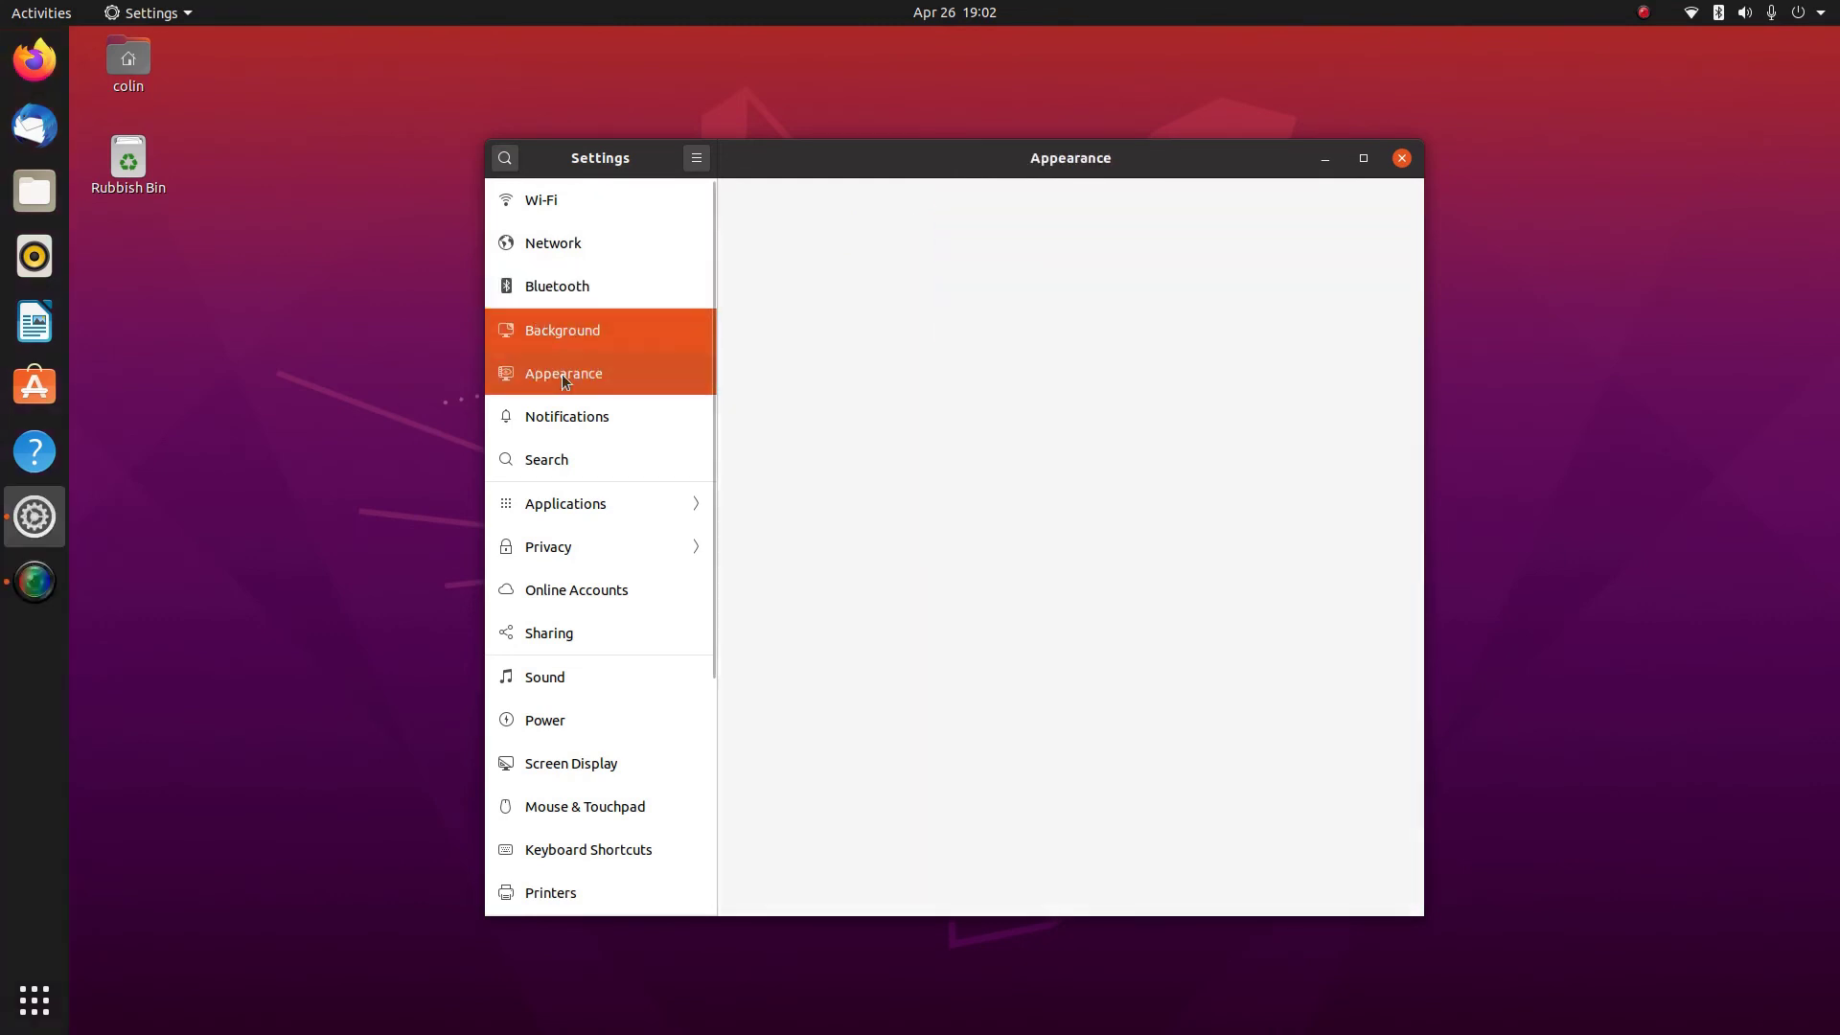
left_click(565, 423)
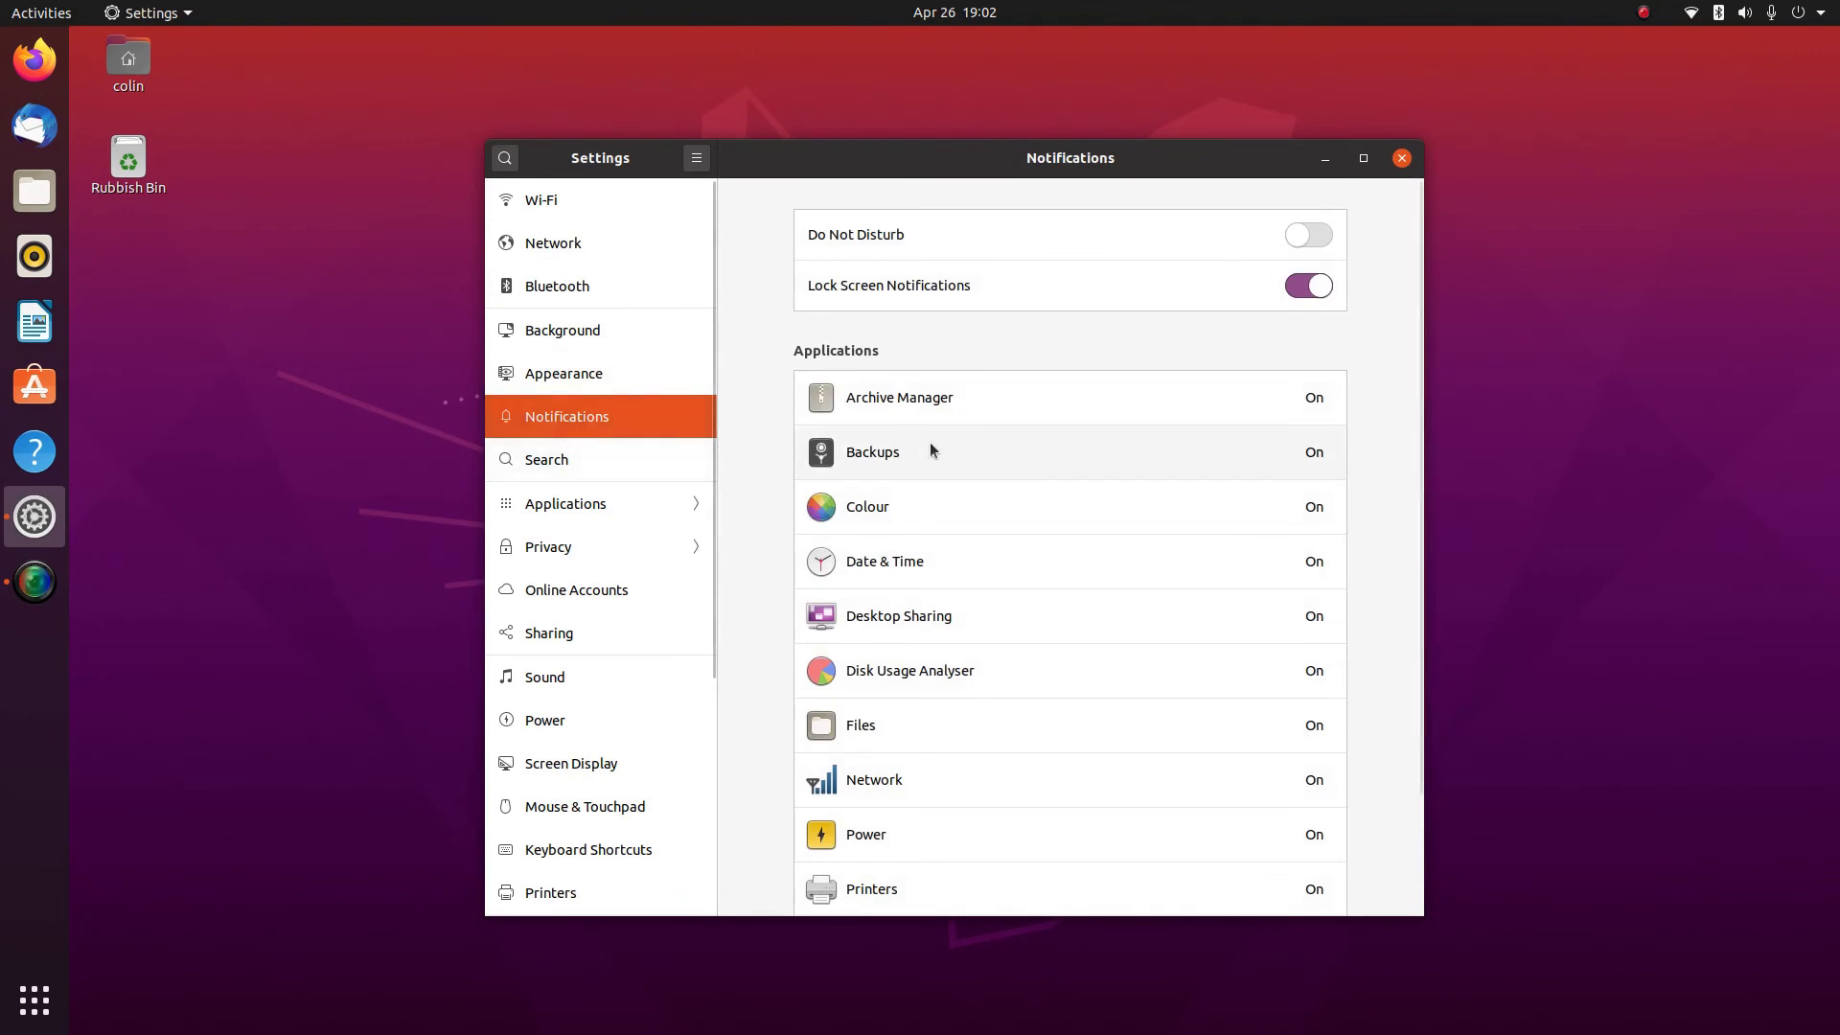
scroll(1118, 502, "down", 3)
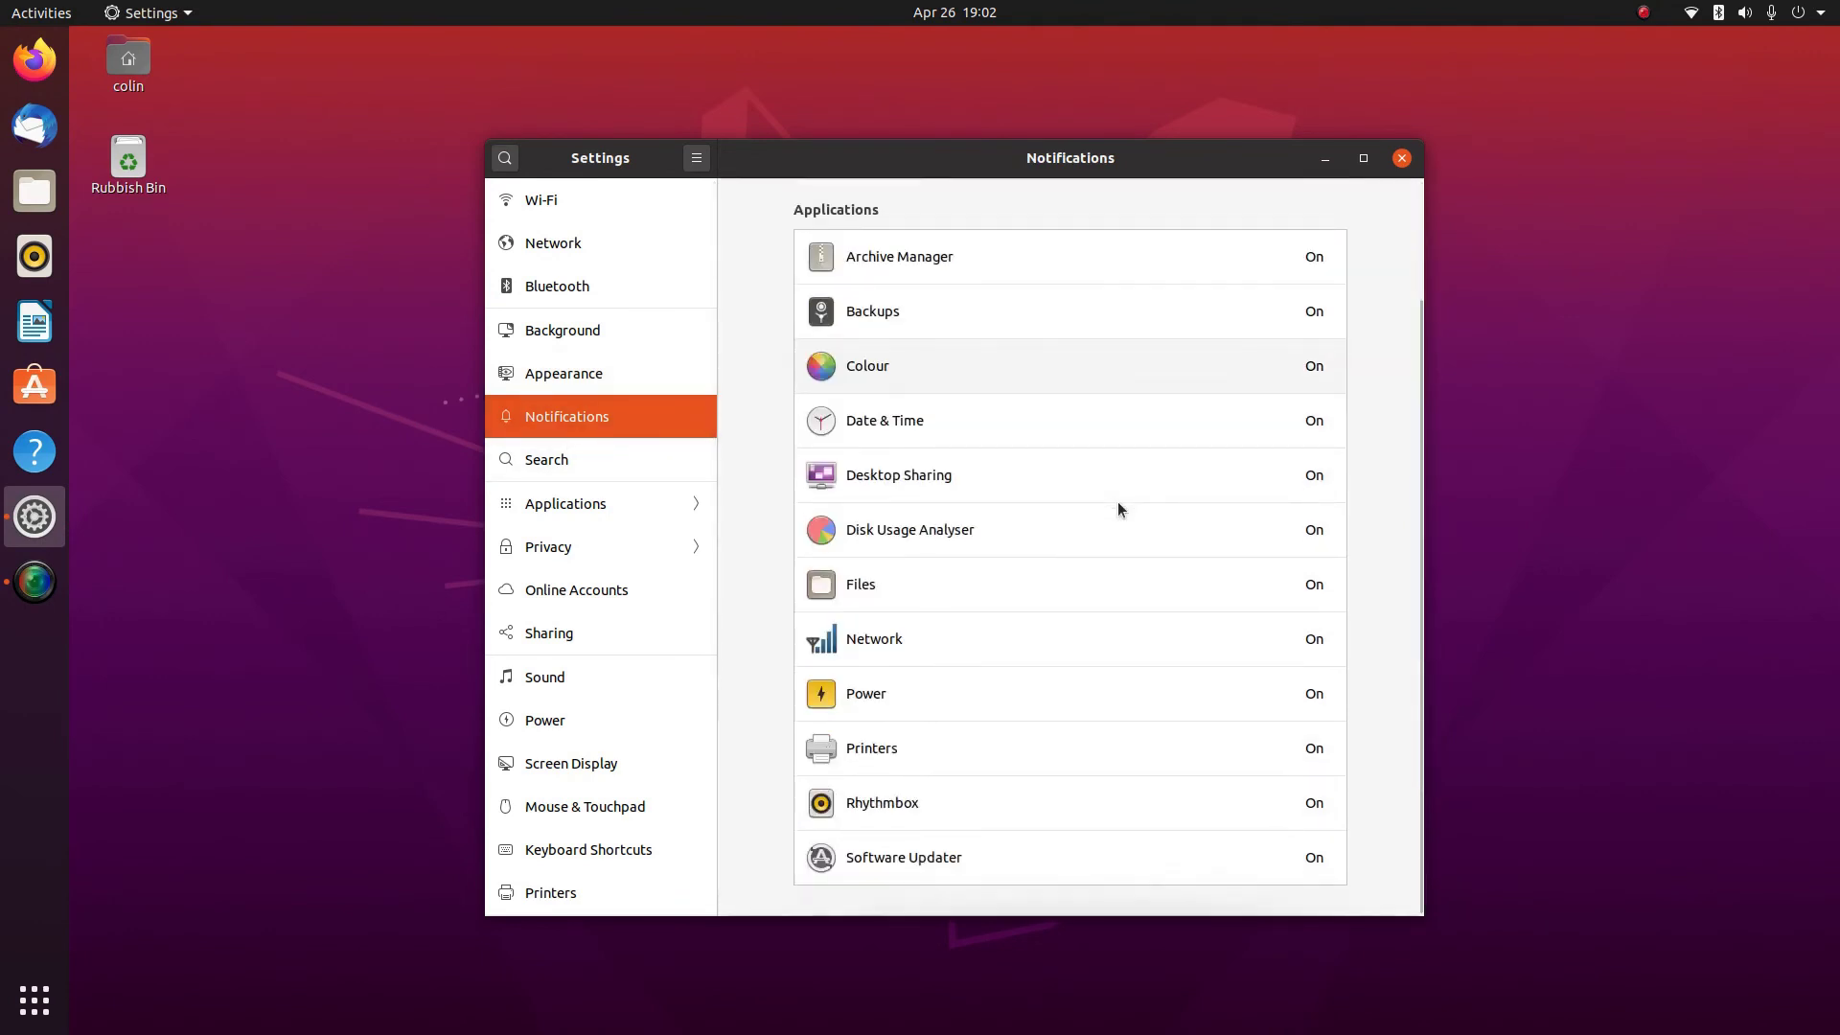
scroll(1027, 493, "up", 5)
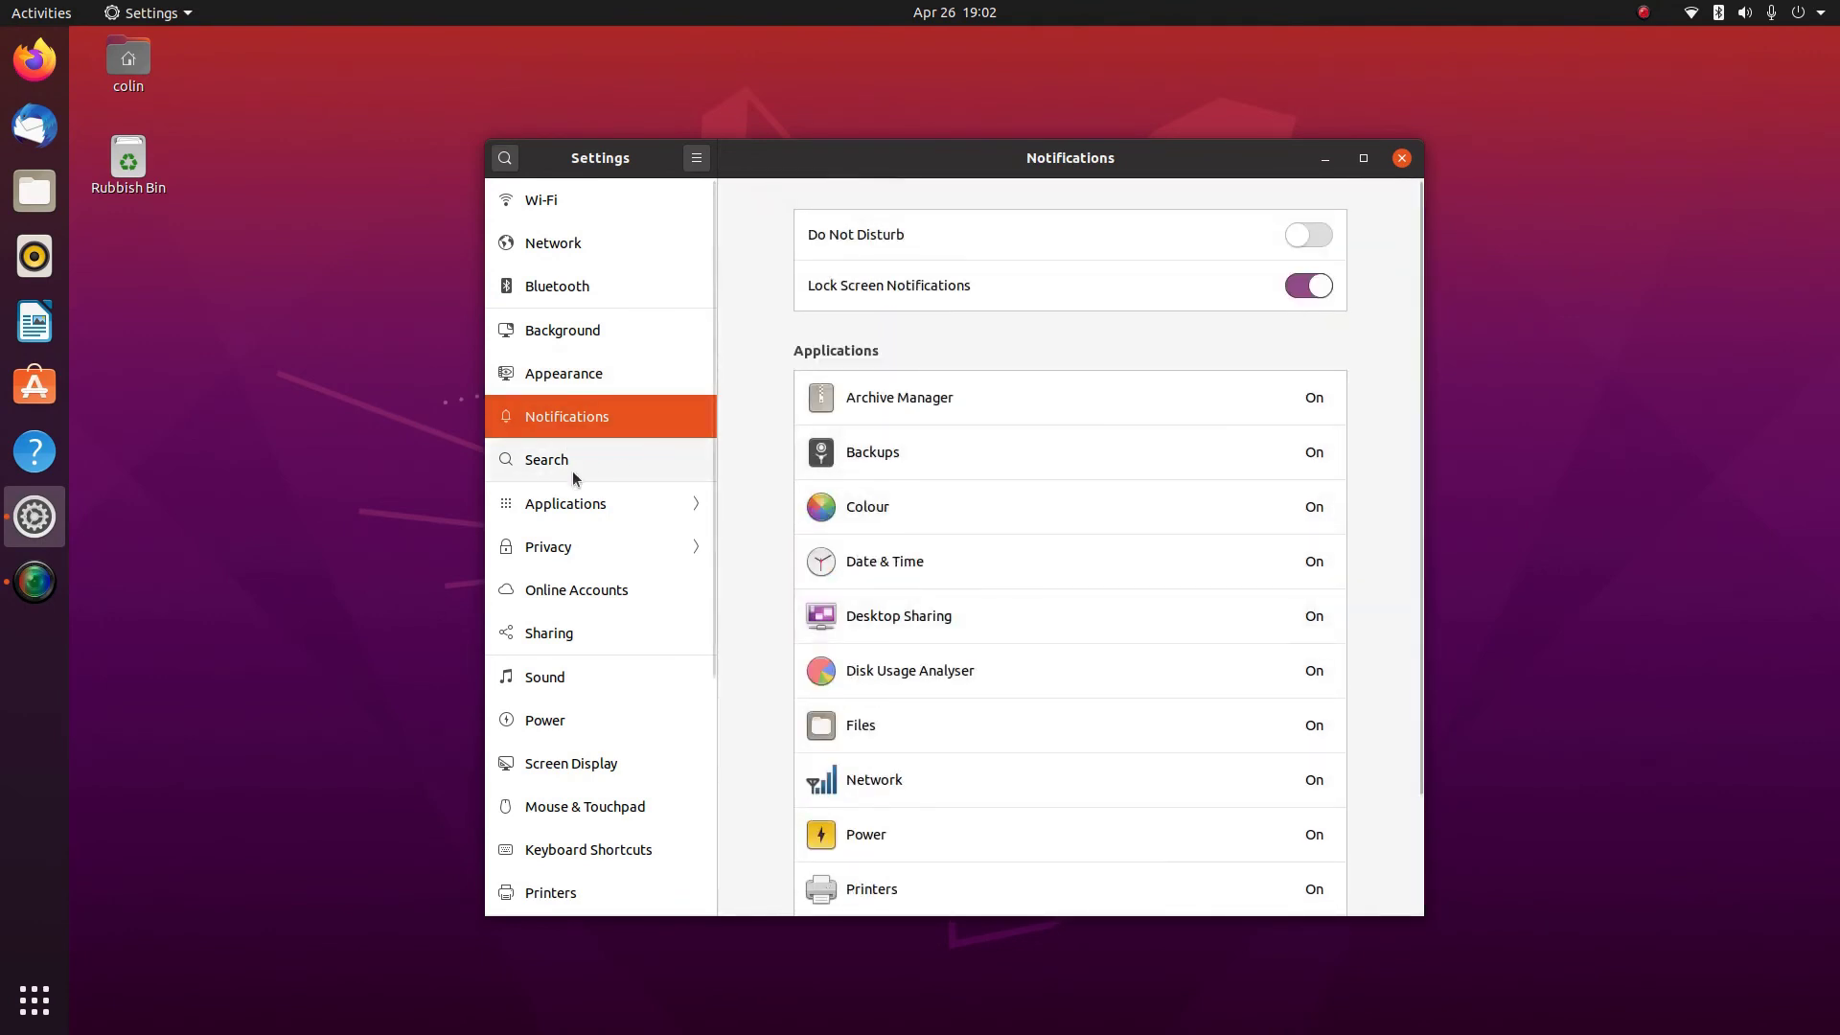
left_click(569, 469)
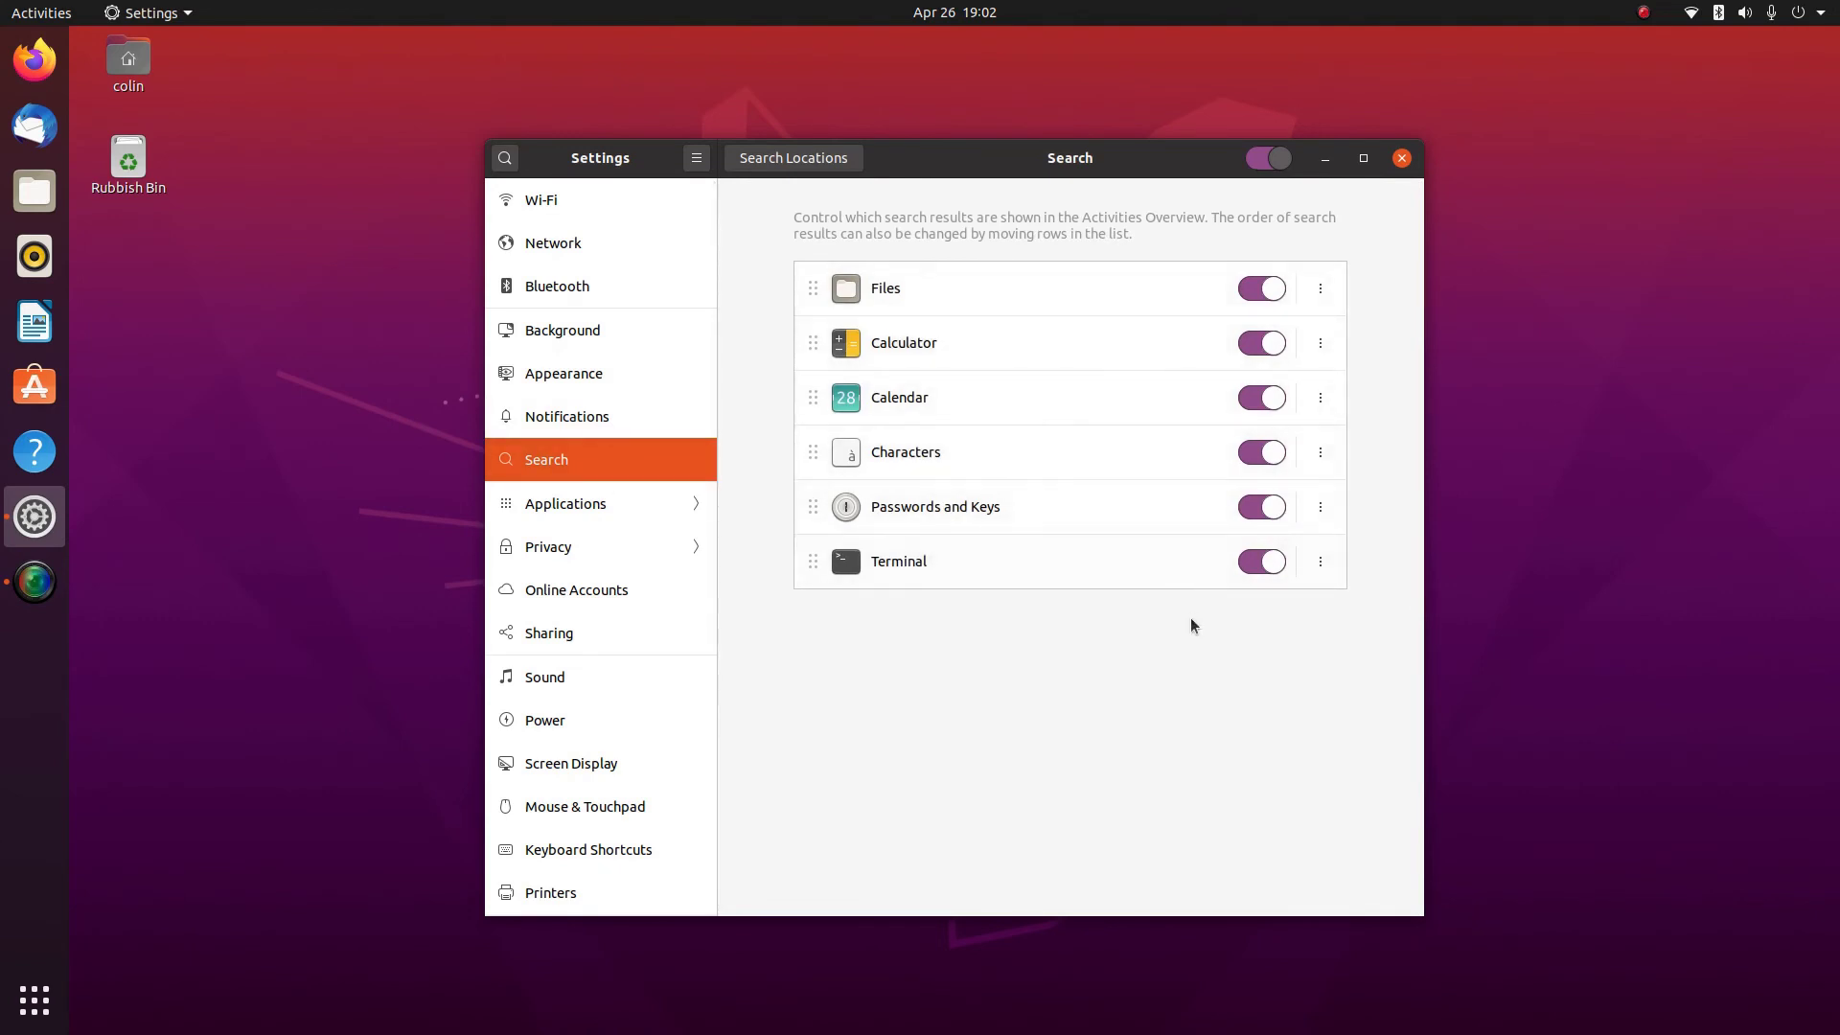
Review the Applications settings for AisleRiot Patience and Archive Manager
left_click(548, 505)
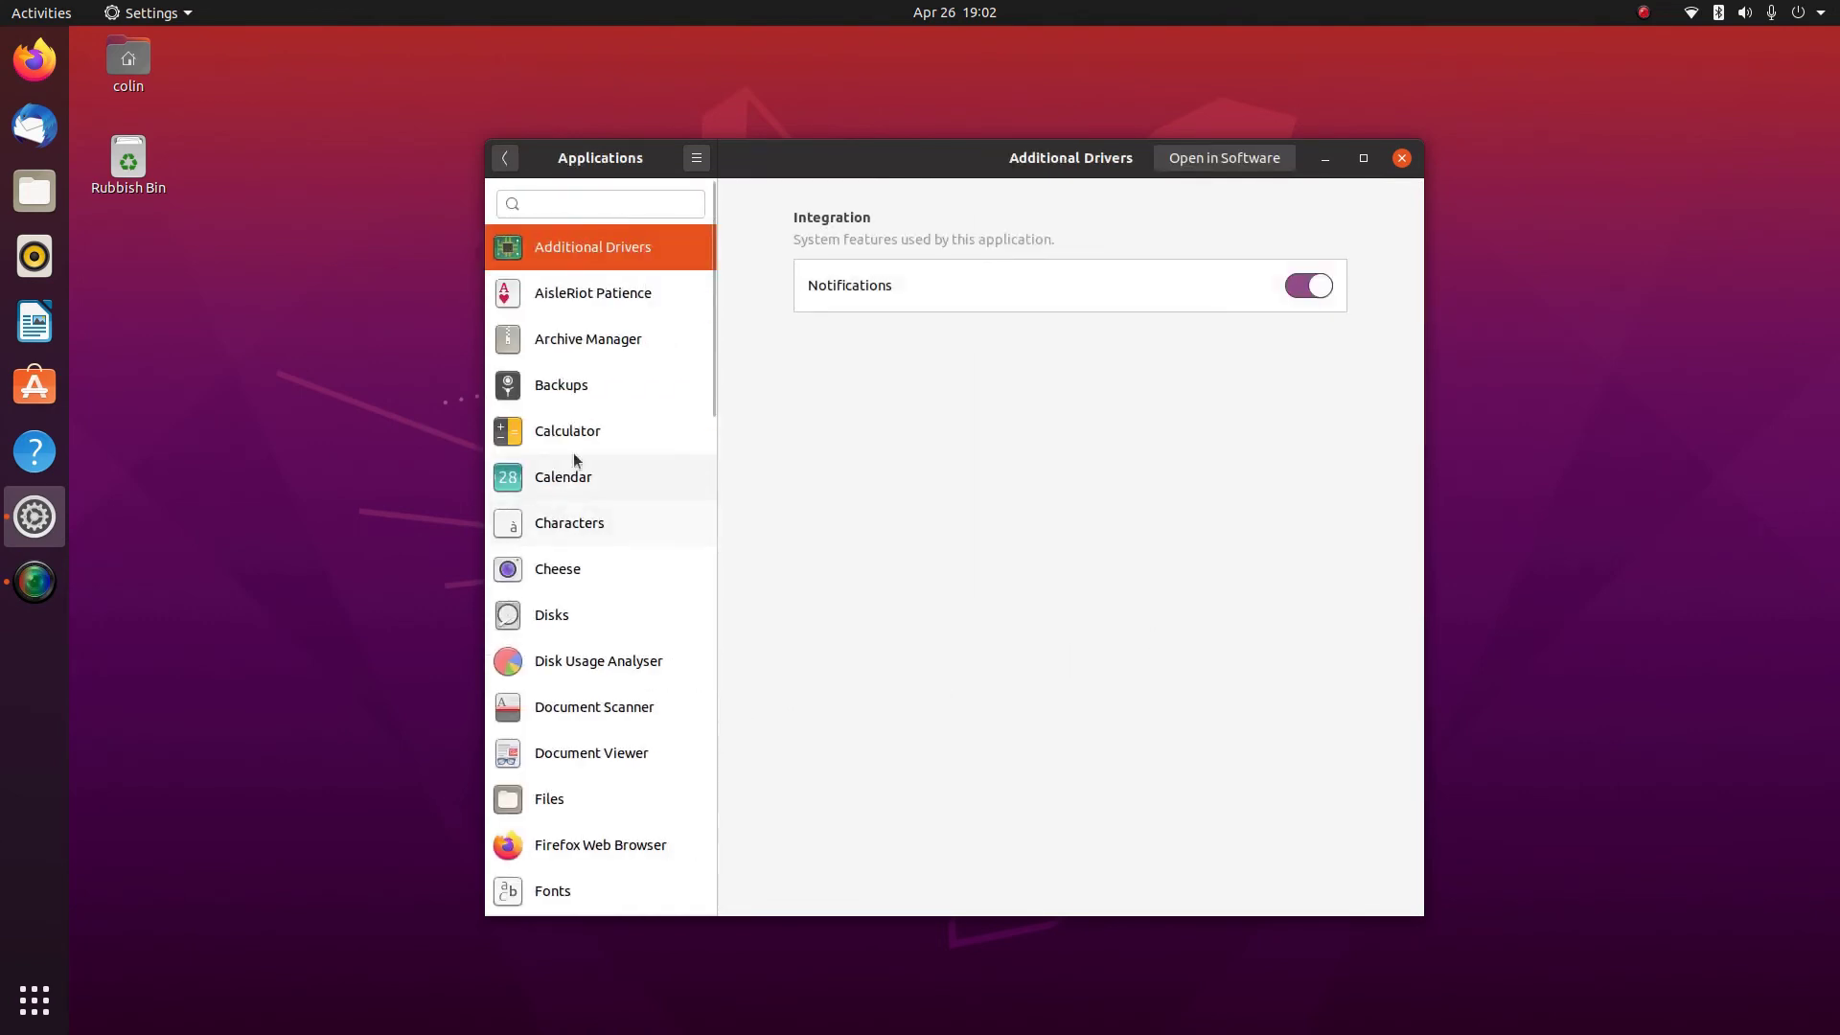
left_click(605, 301)
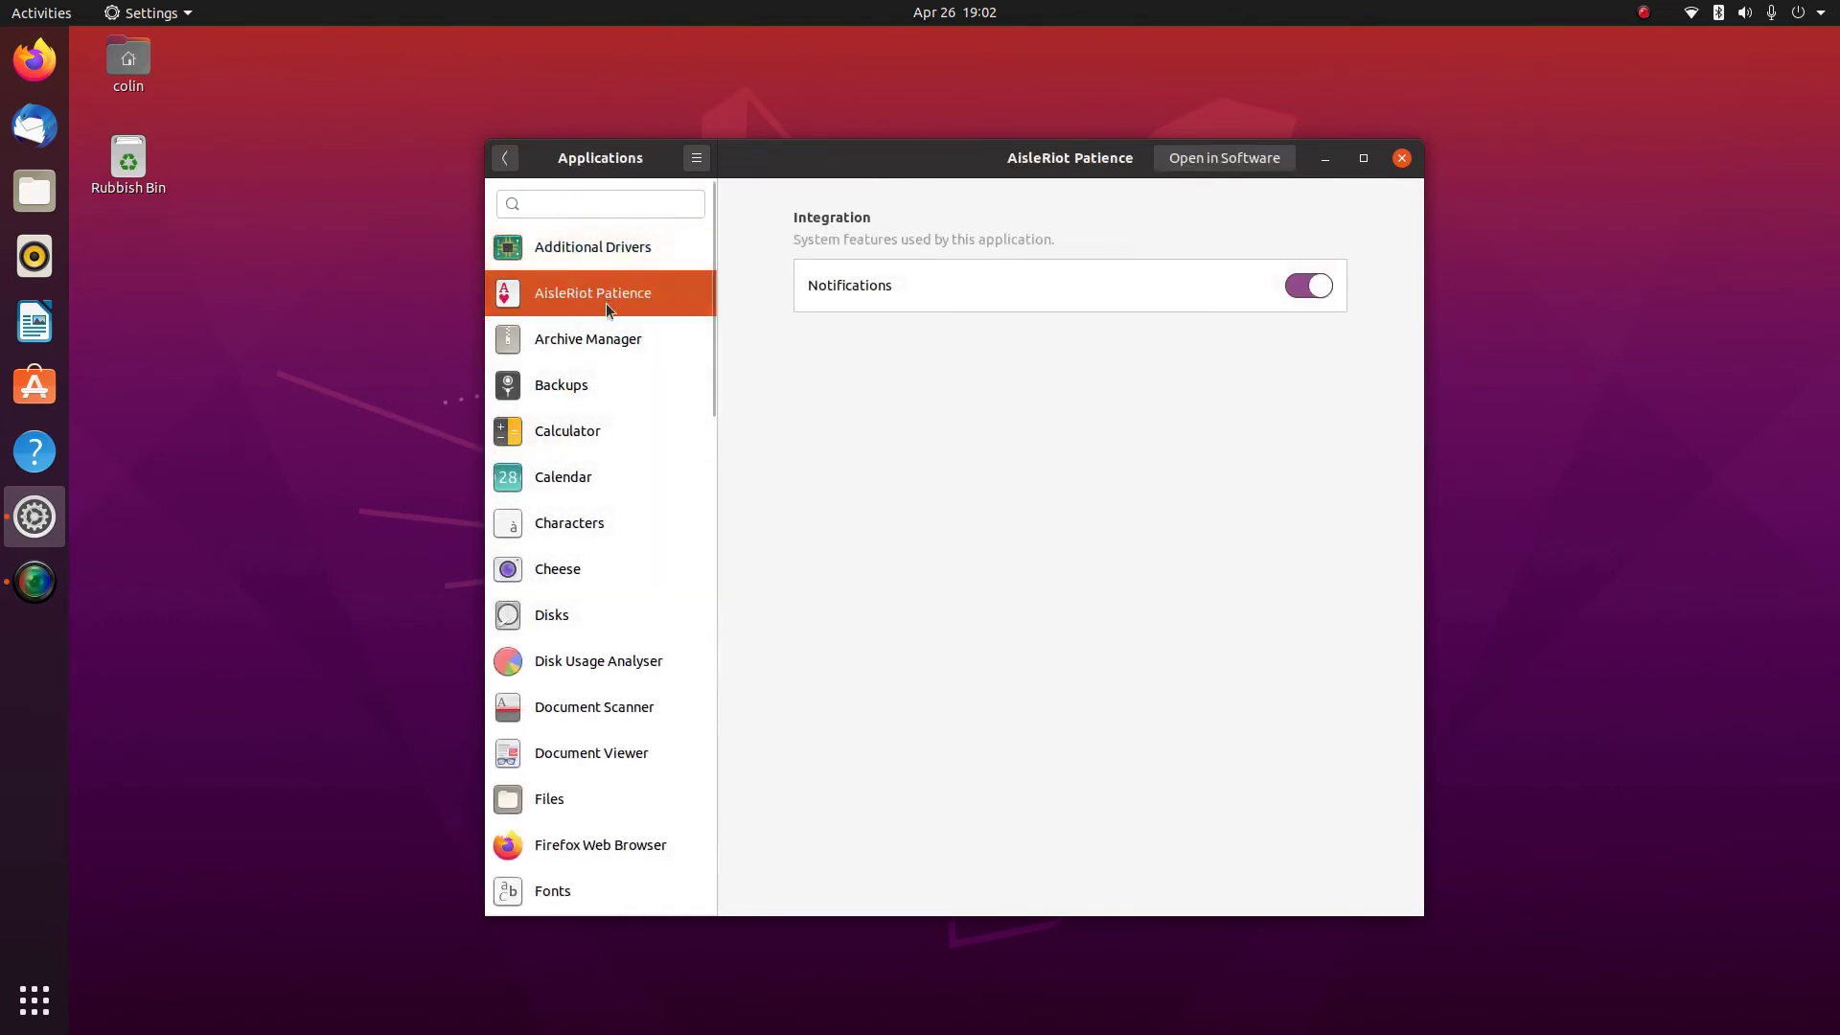
left_click(596, 336)
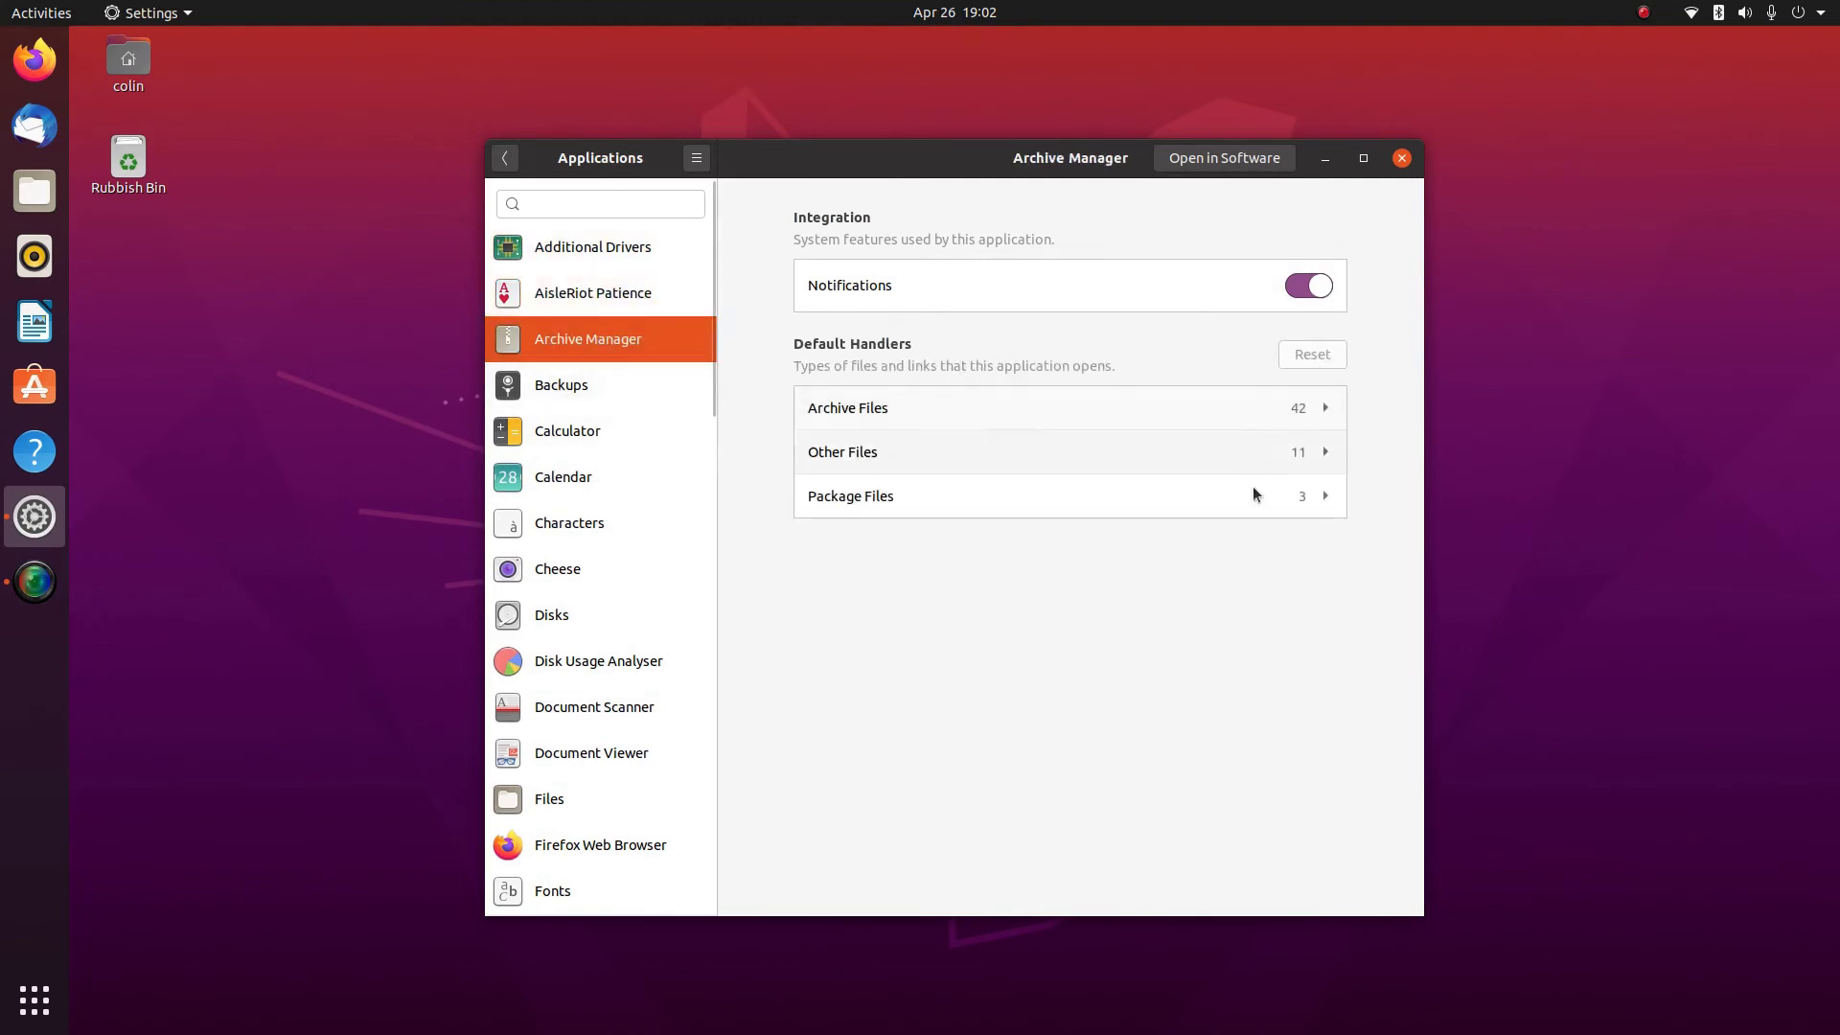
left_click(505, 159)
Review Privacy's Location Services, Thunderbolt, File History & Trash, Screen Lock and Diagnostics pages
left_click(548, 549)
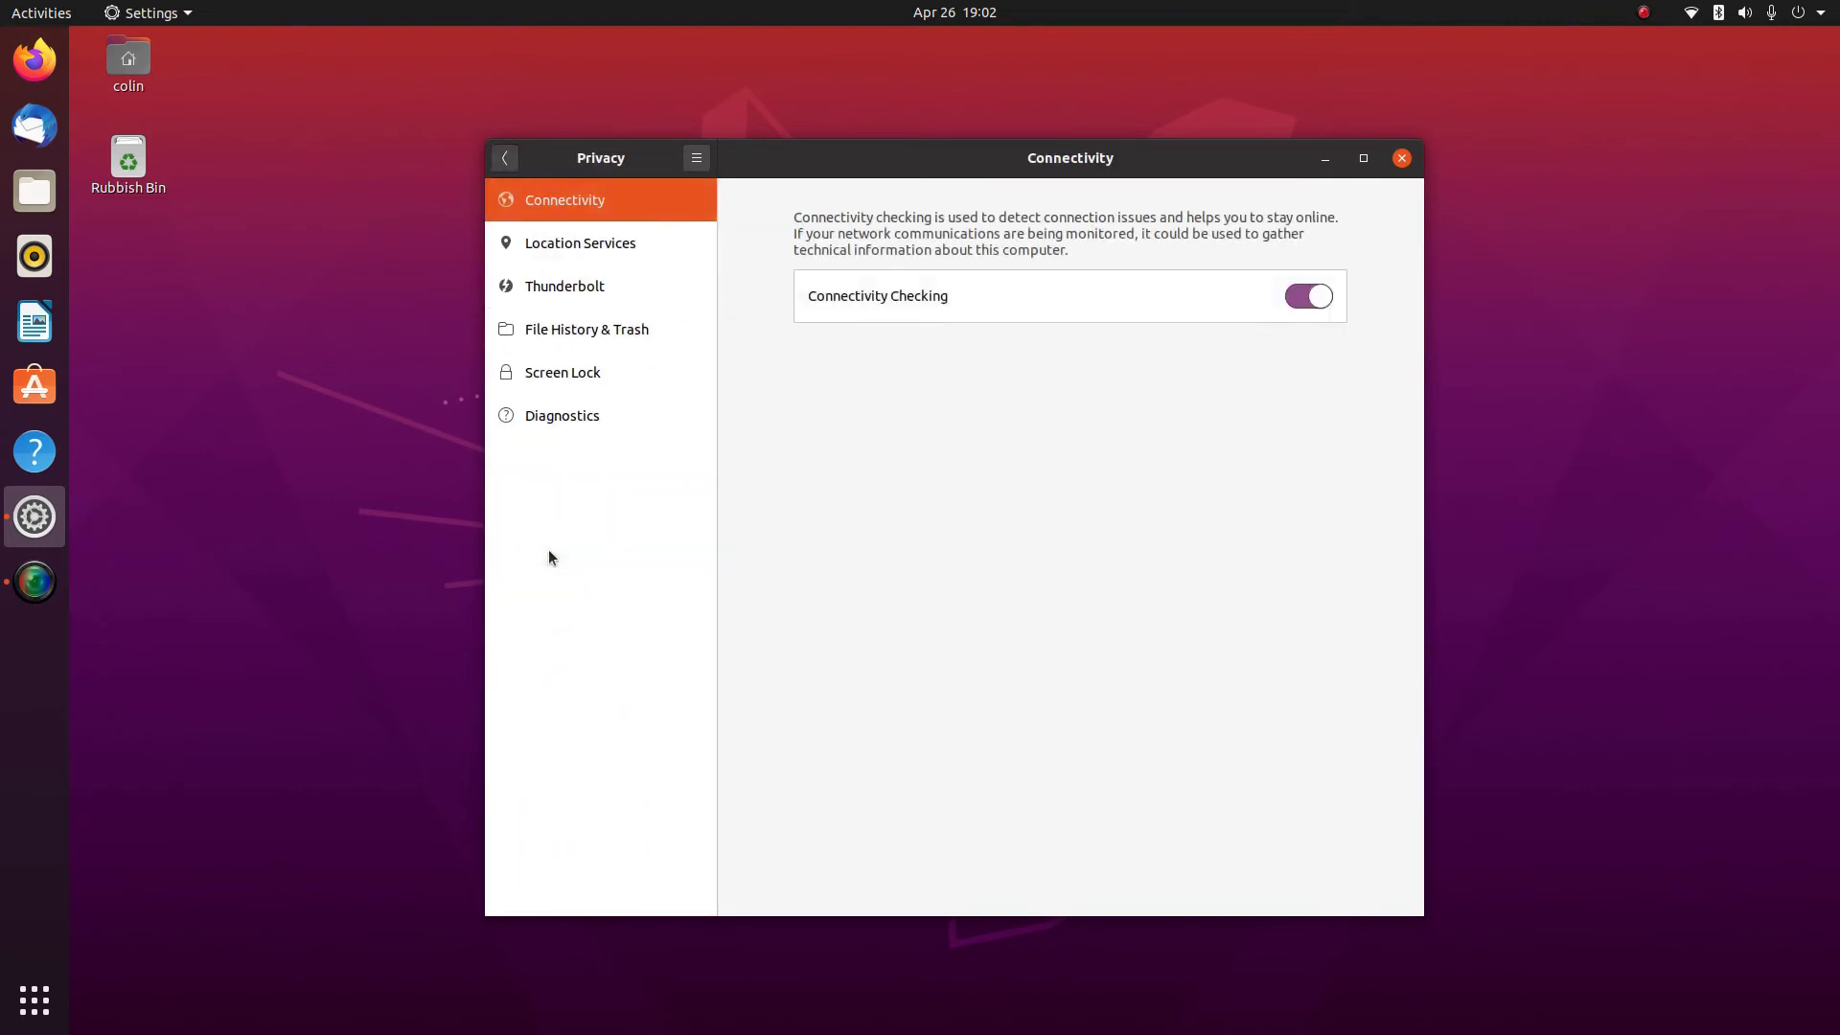
left_click(556, 243)
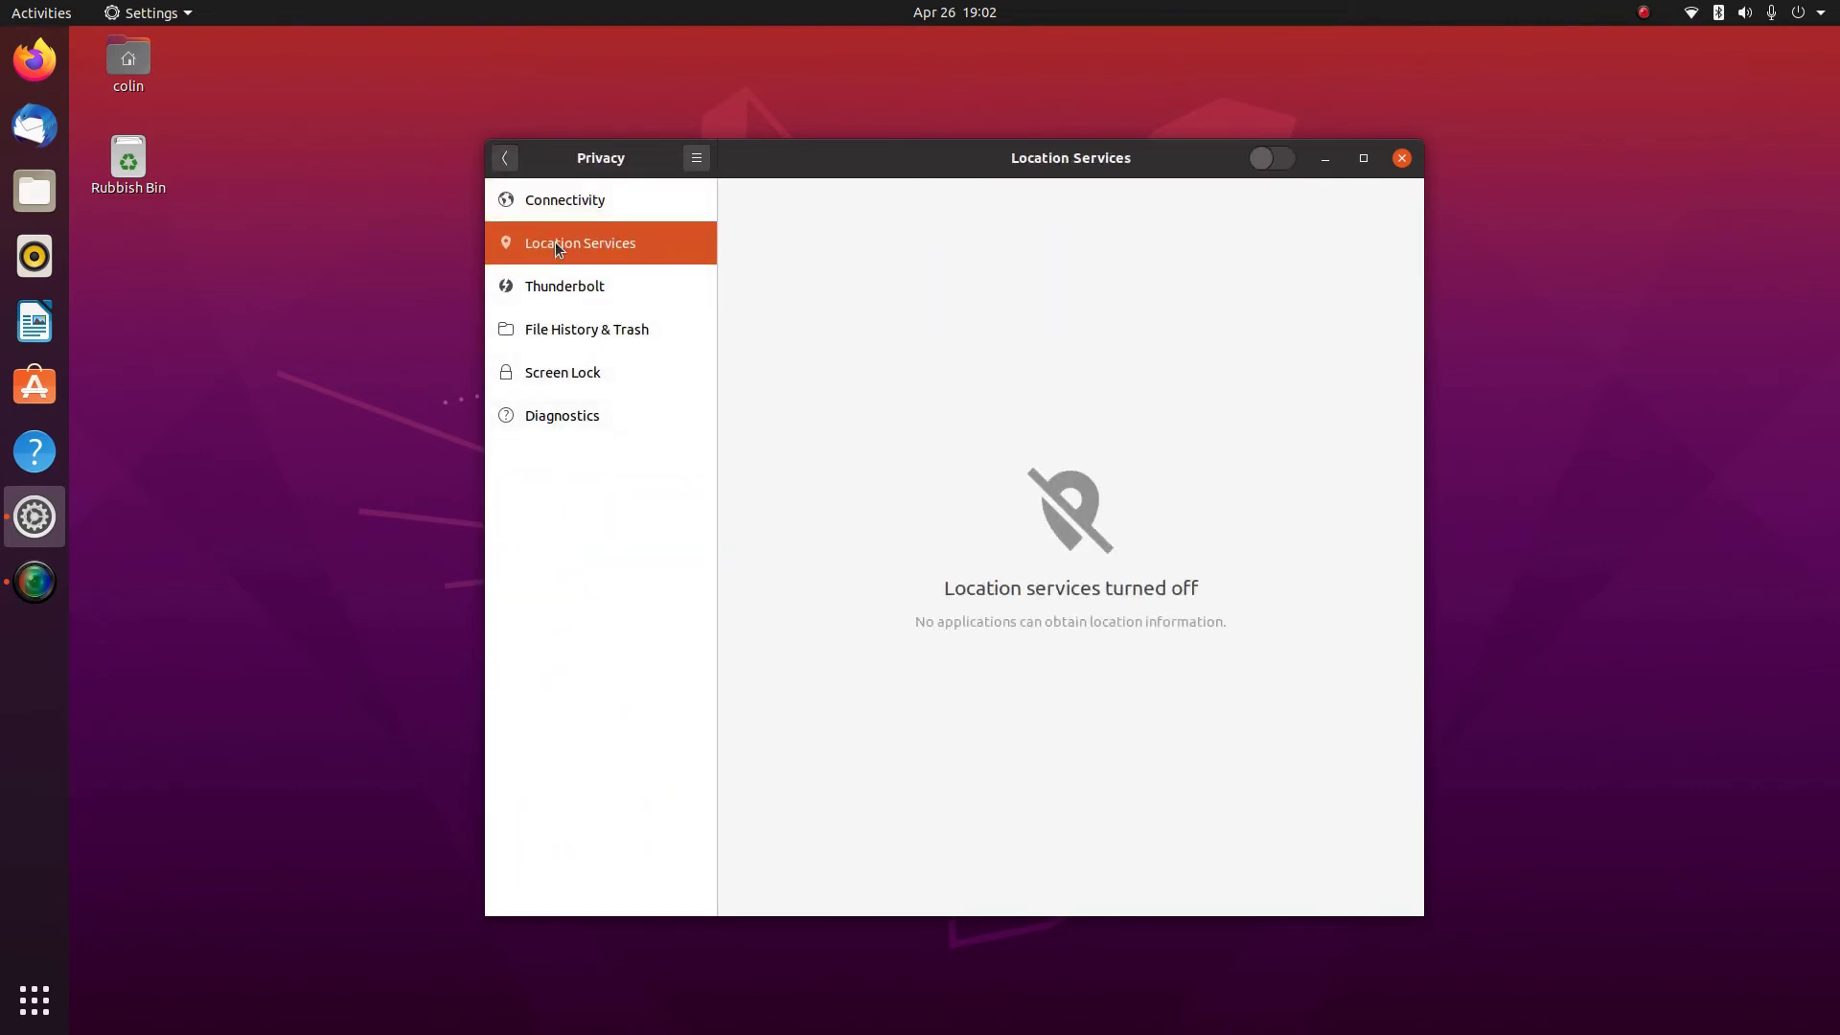
left_click(579, 284)
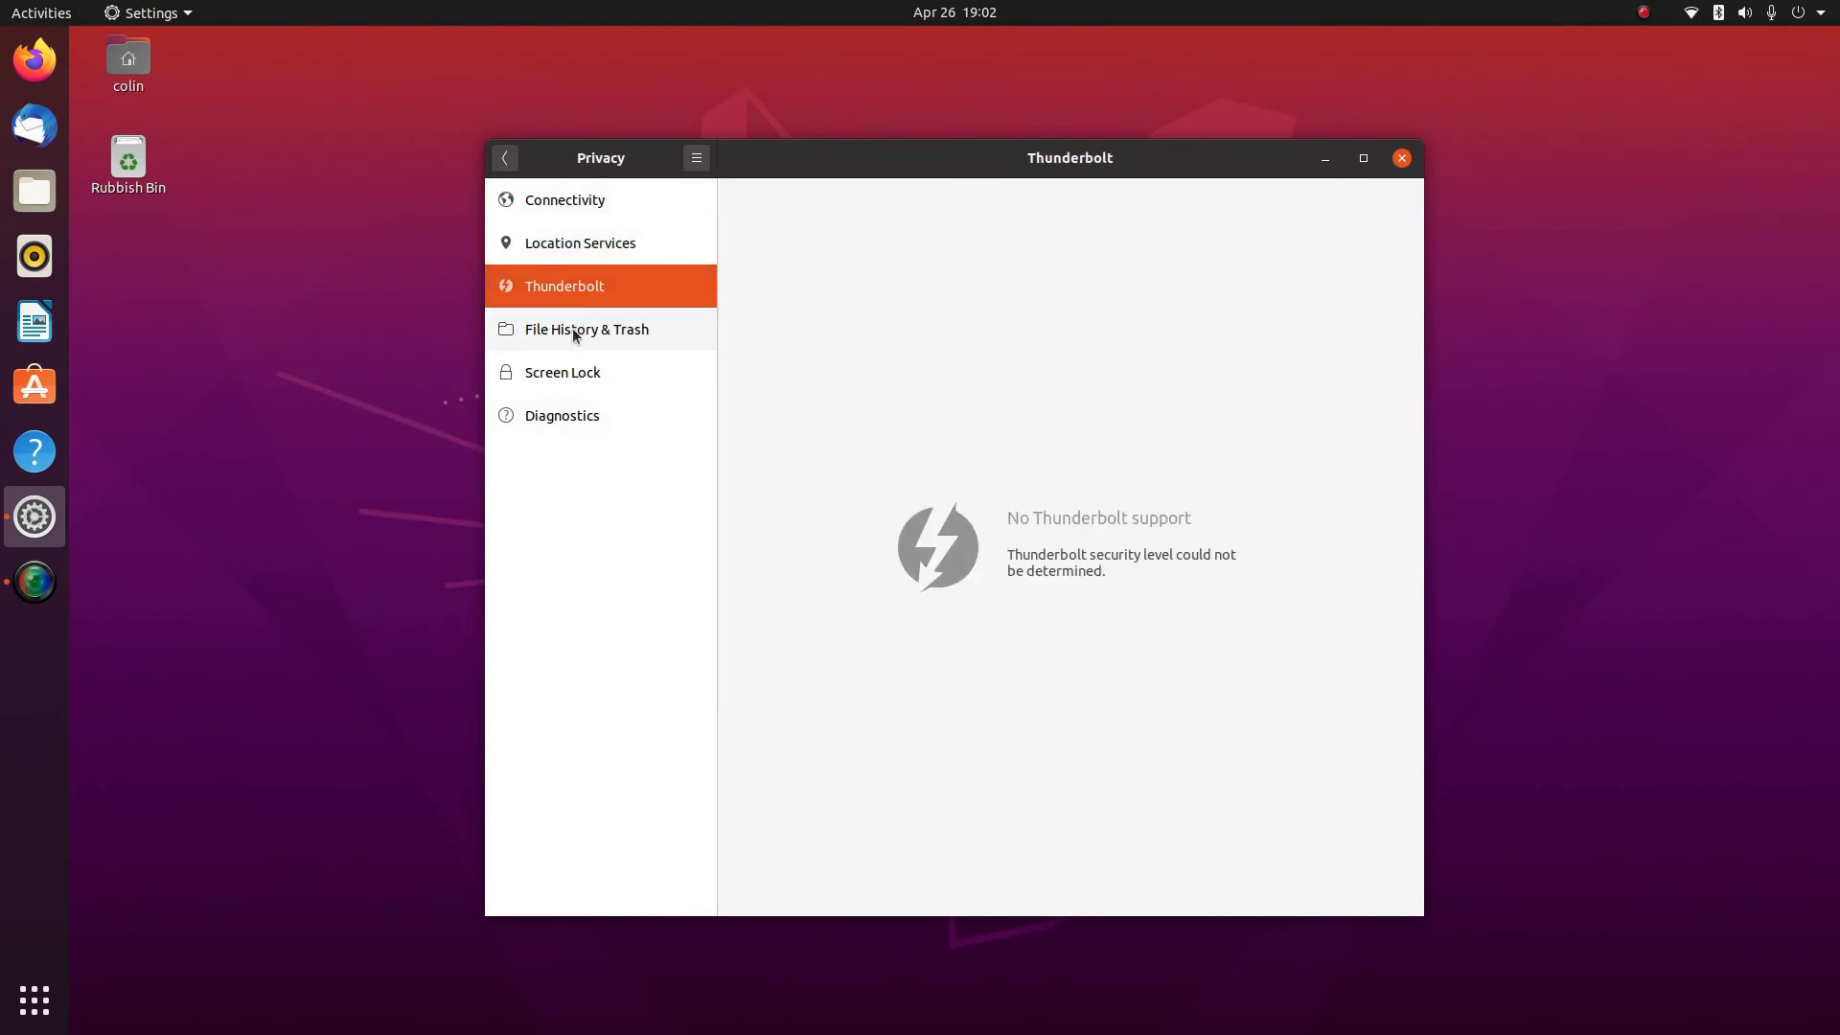
left_click(575, 333)
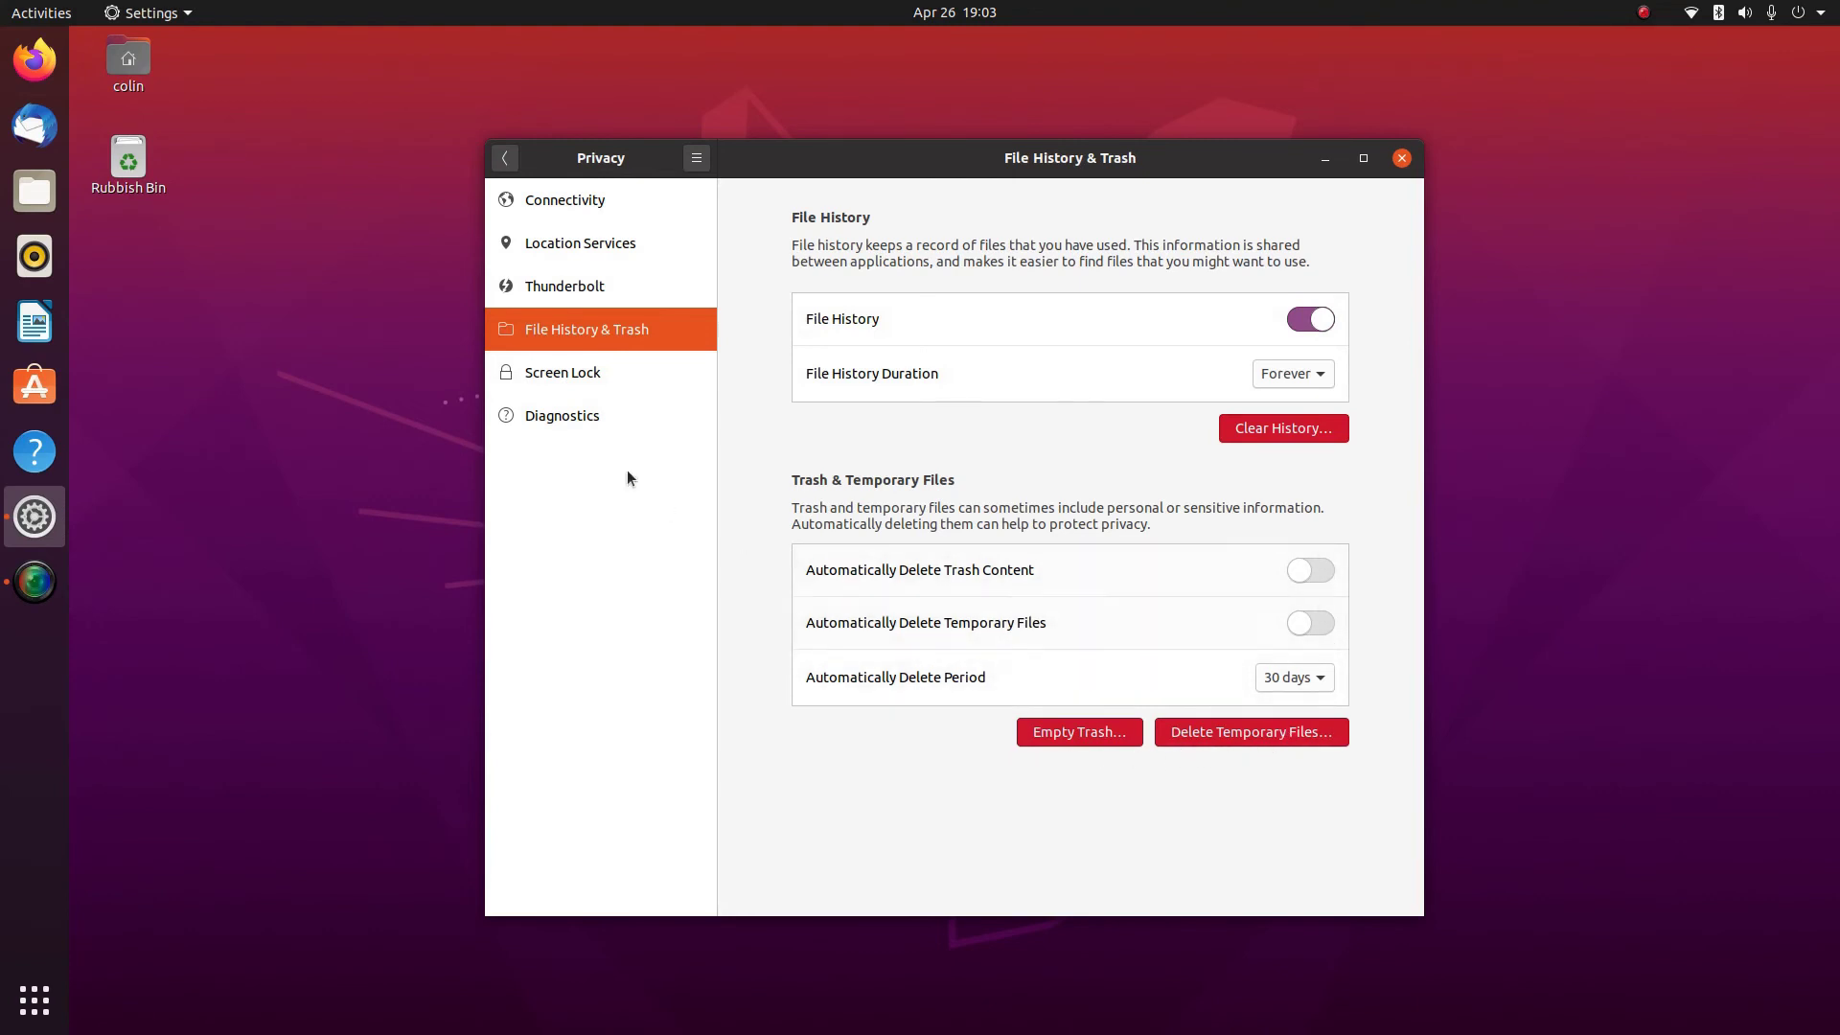
left_click(544, 376)
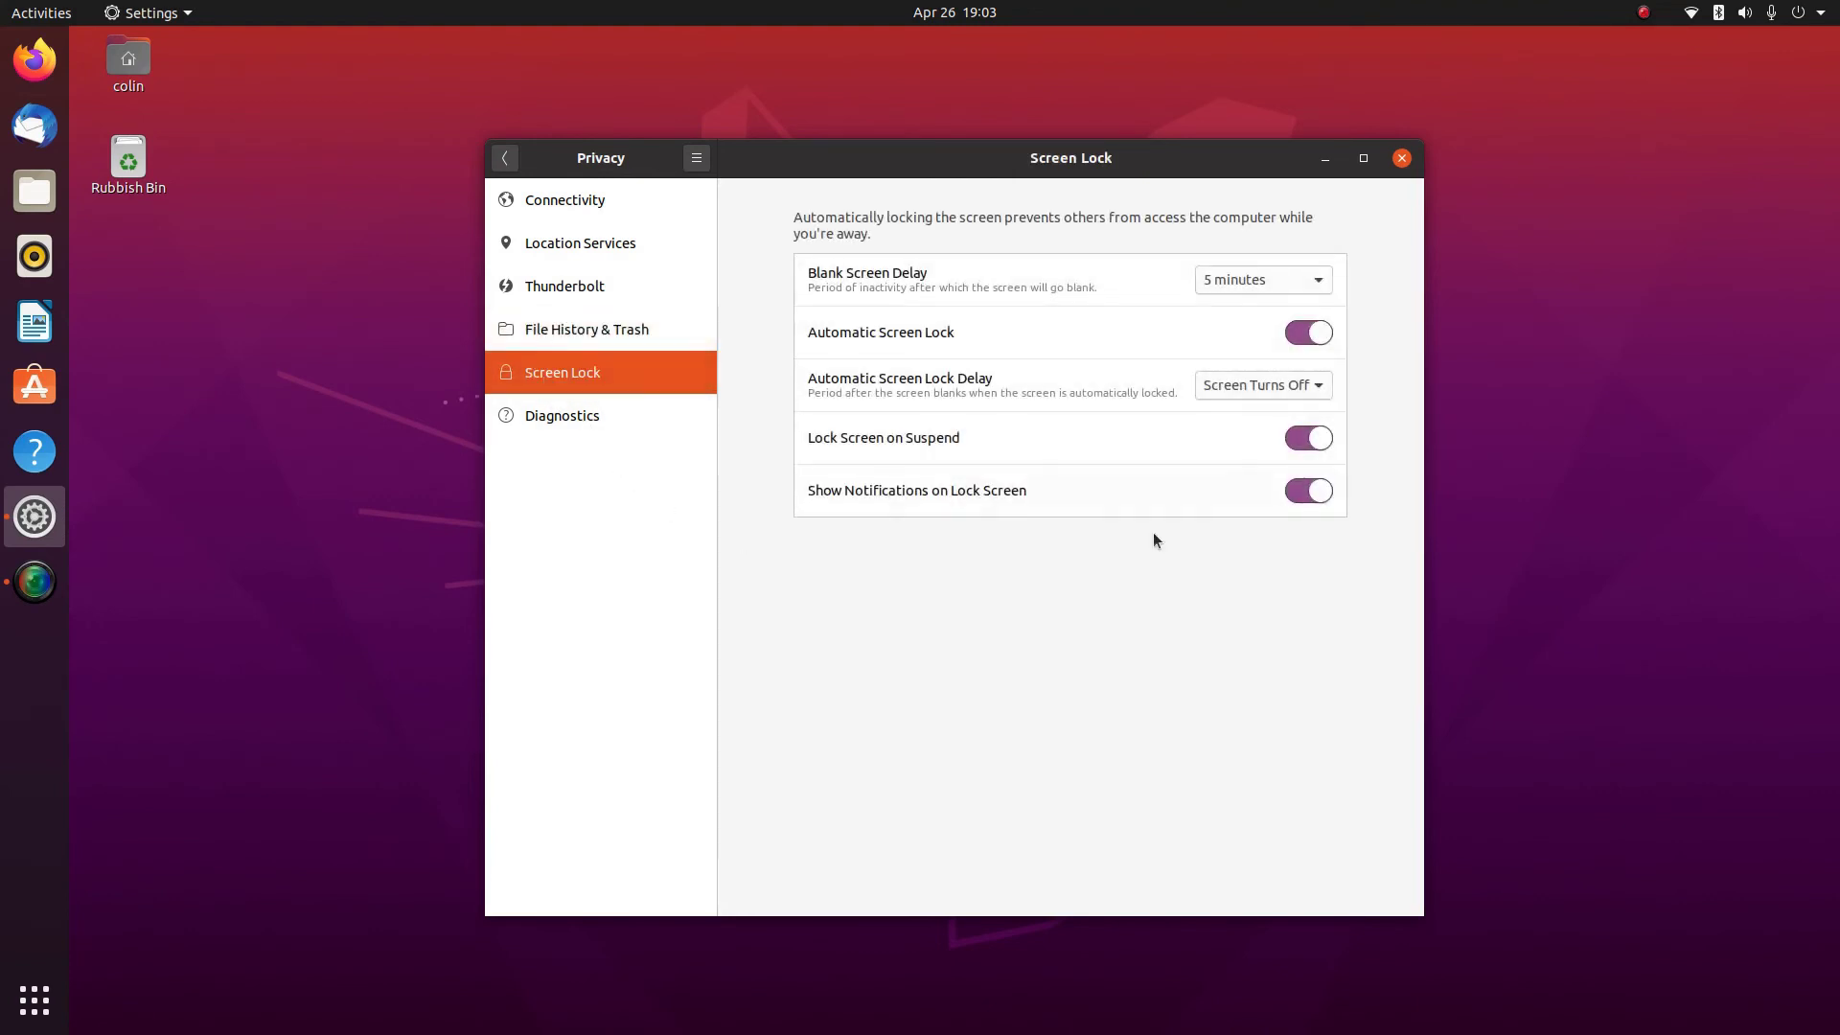
left_click(553, 419)
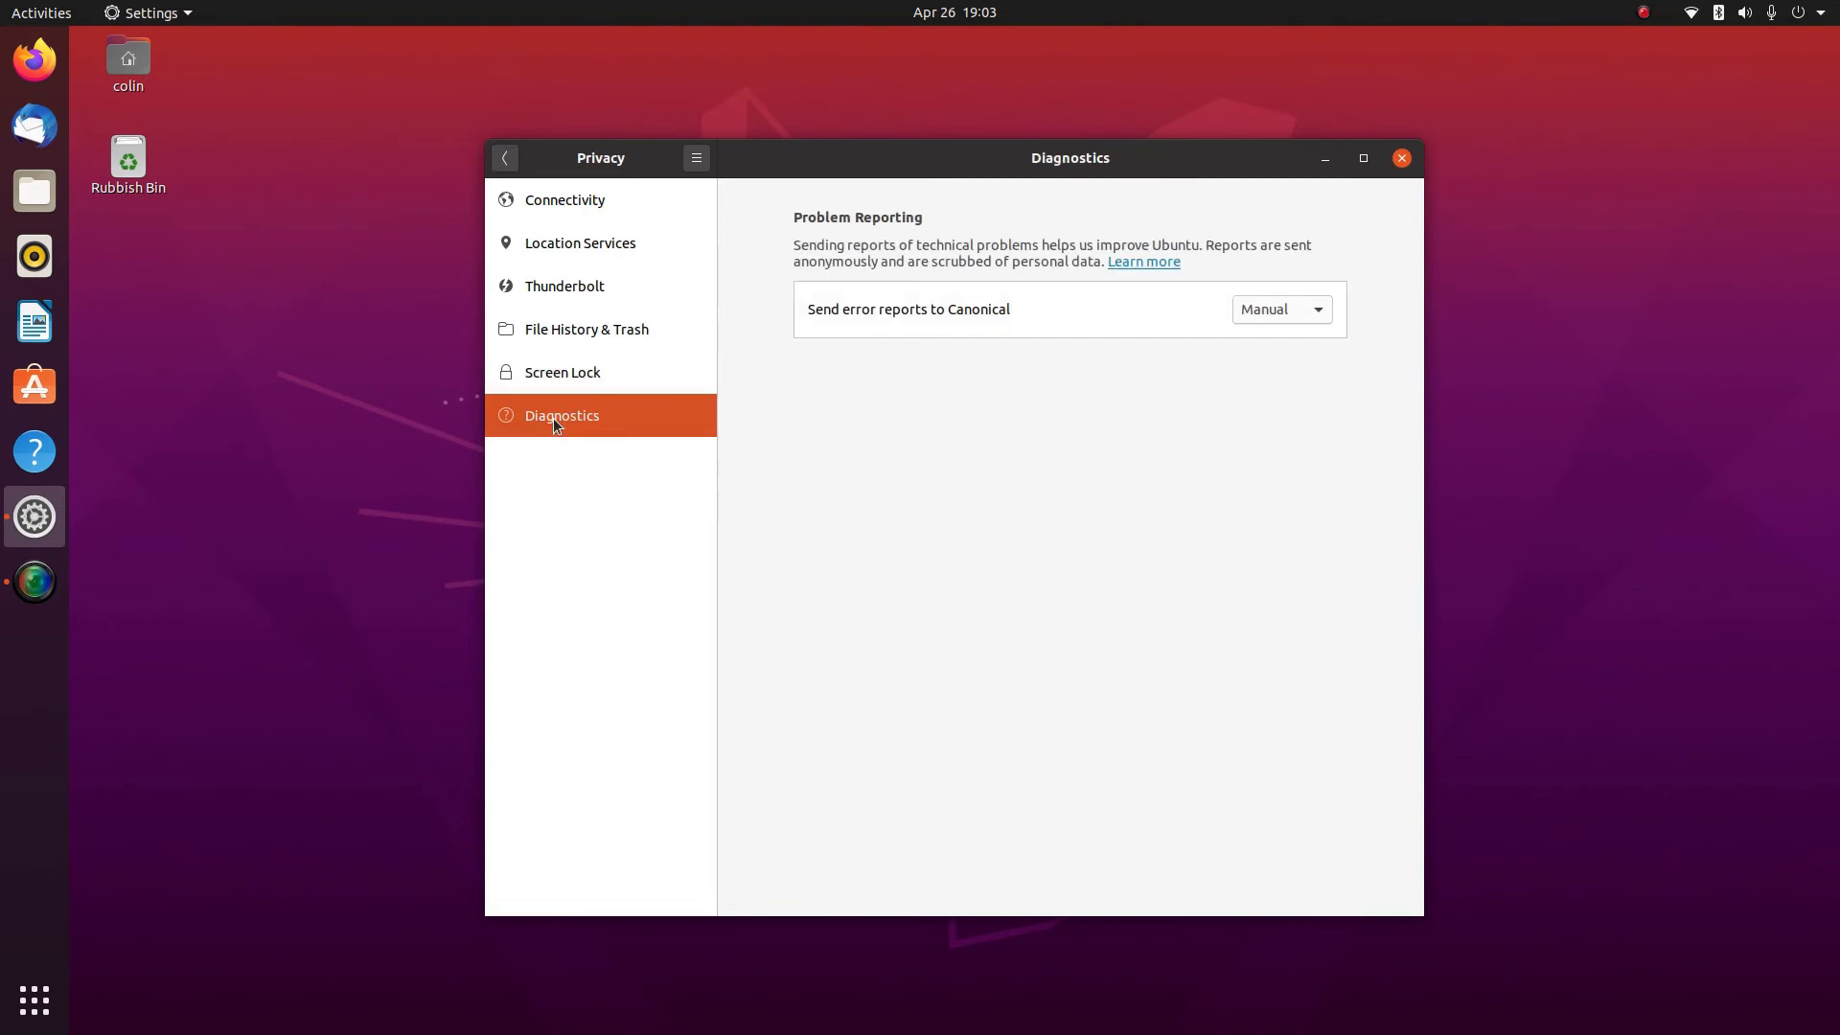
left_click(504, 157)
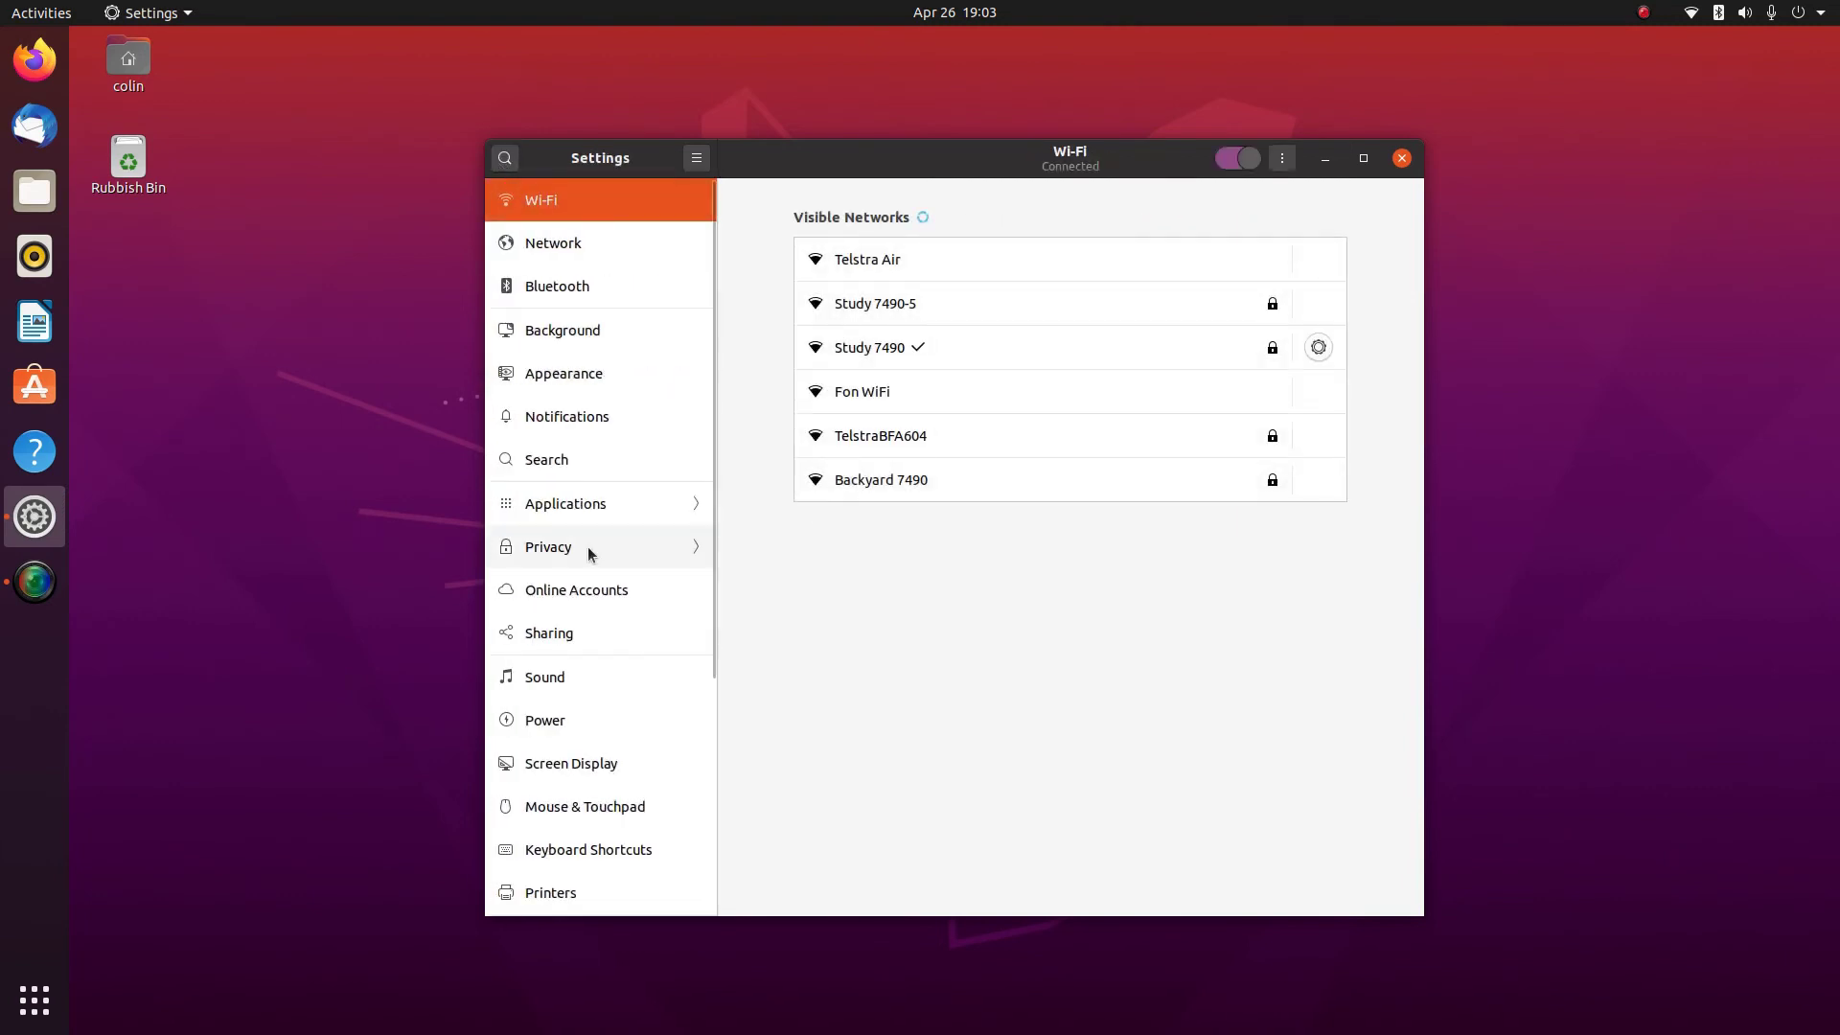
left_click(588, 548)
left_click(503, 163)
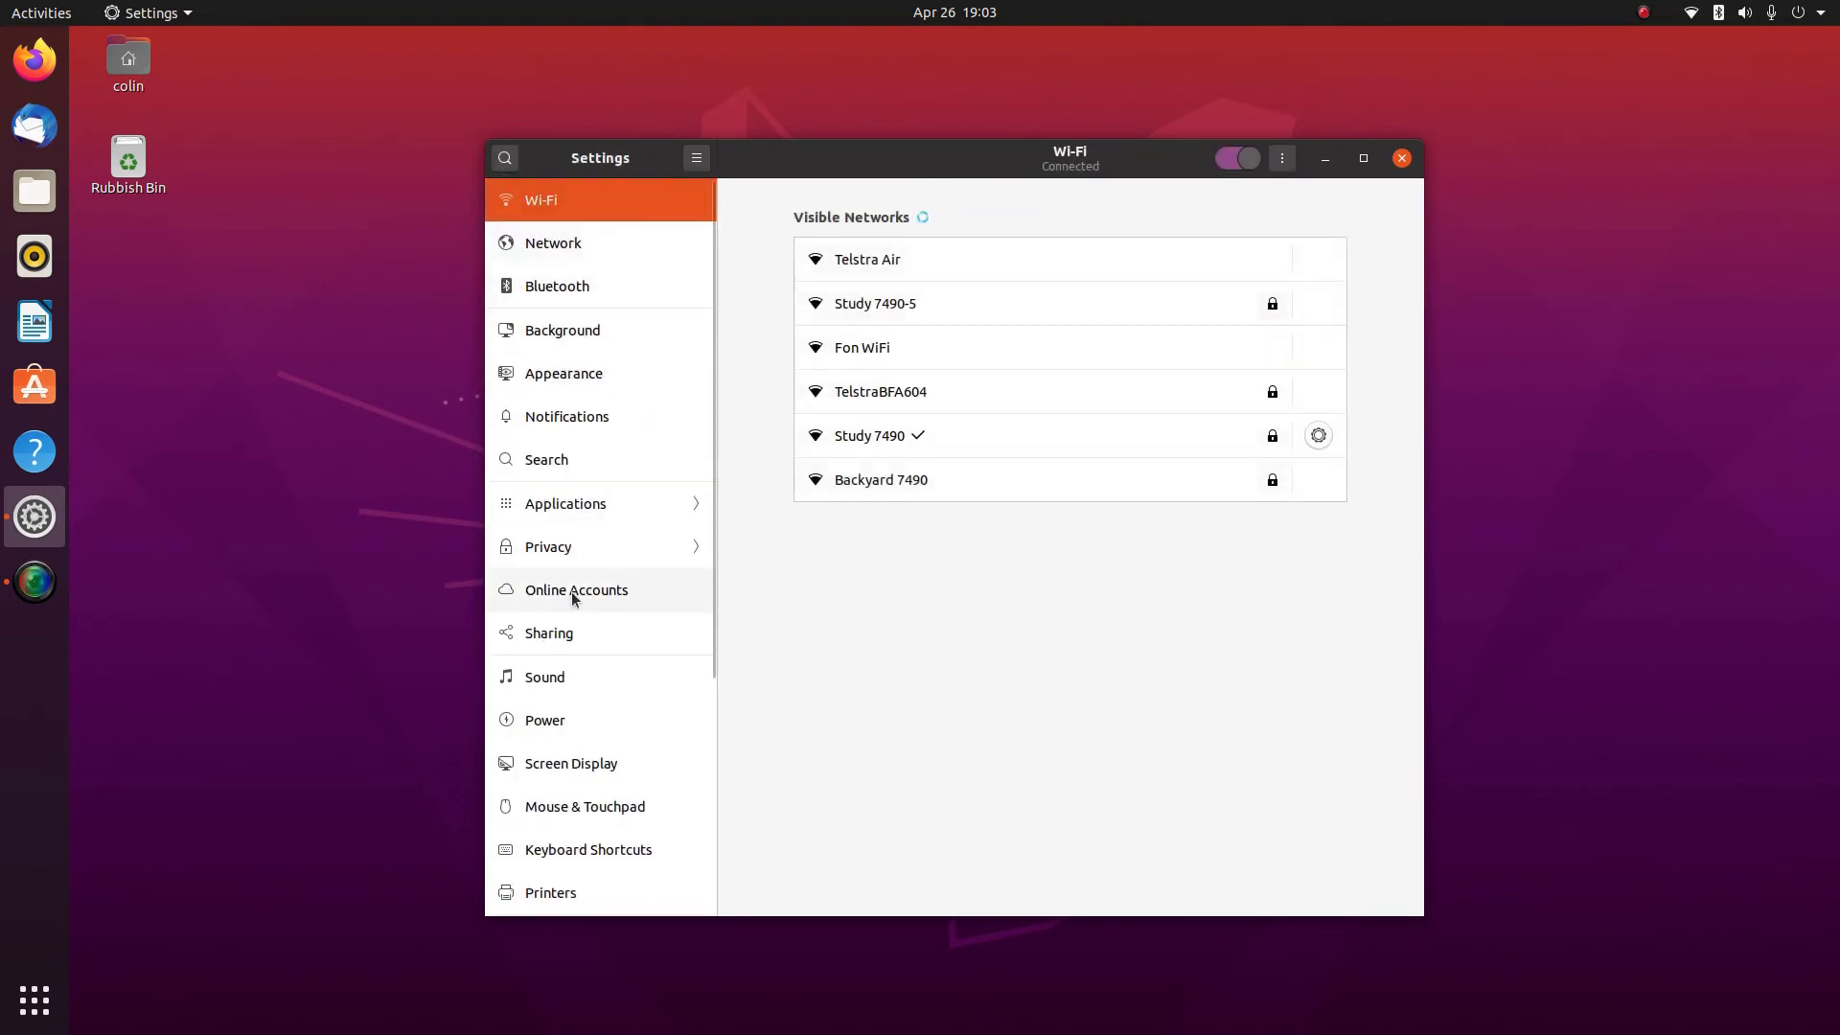
Review the Online Accounts panel, including the extra account types
left_click(573, 592)
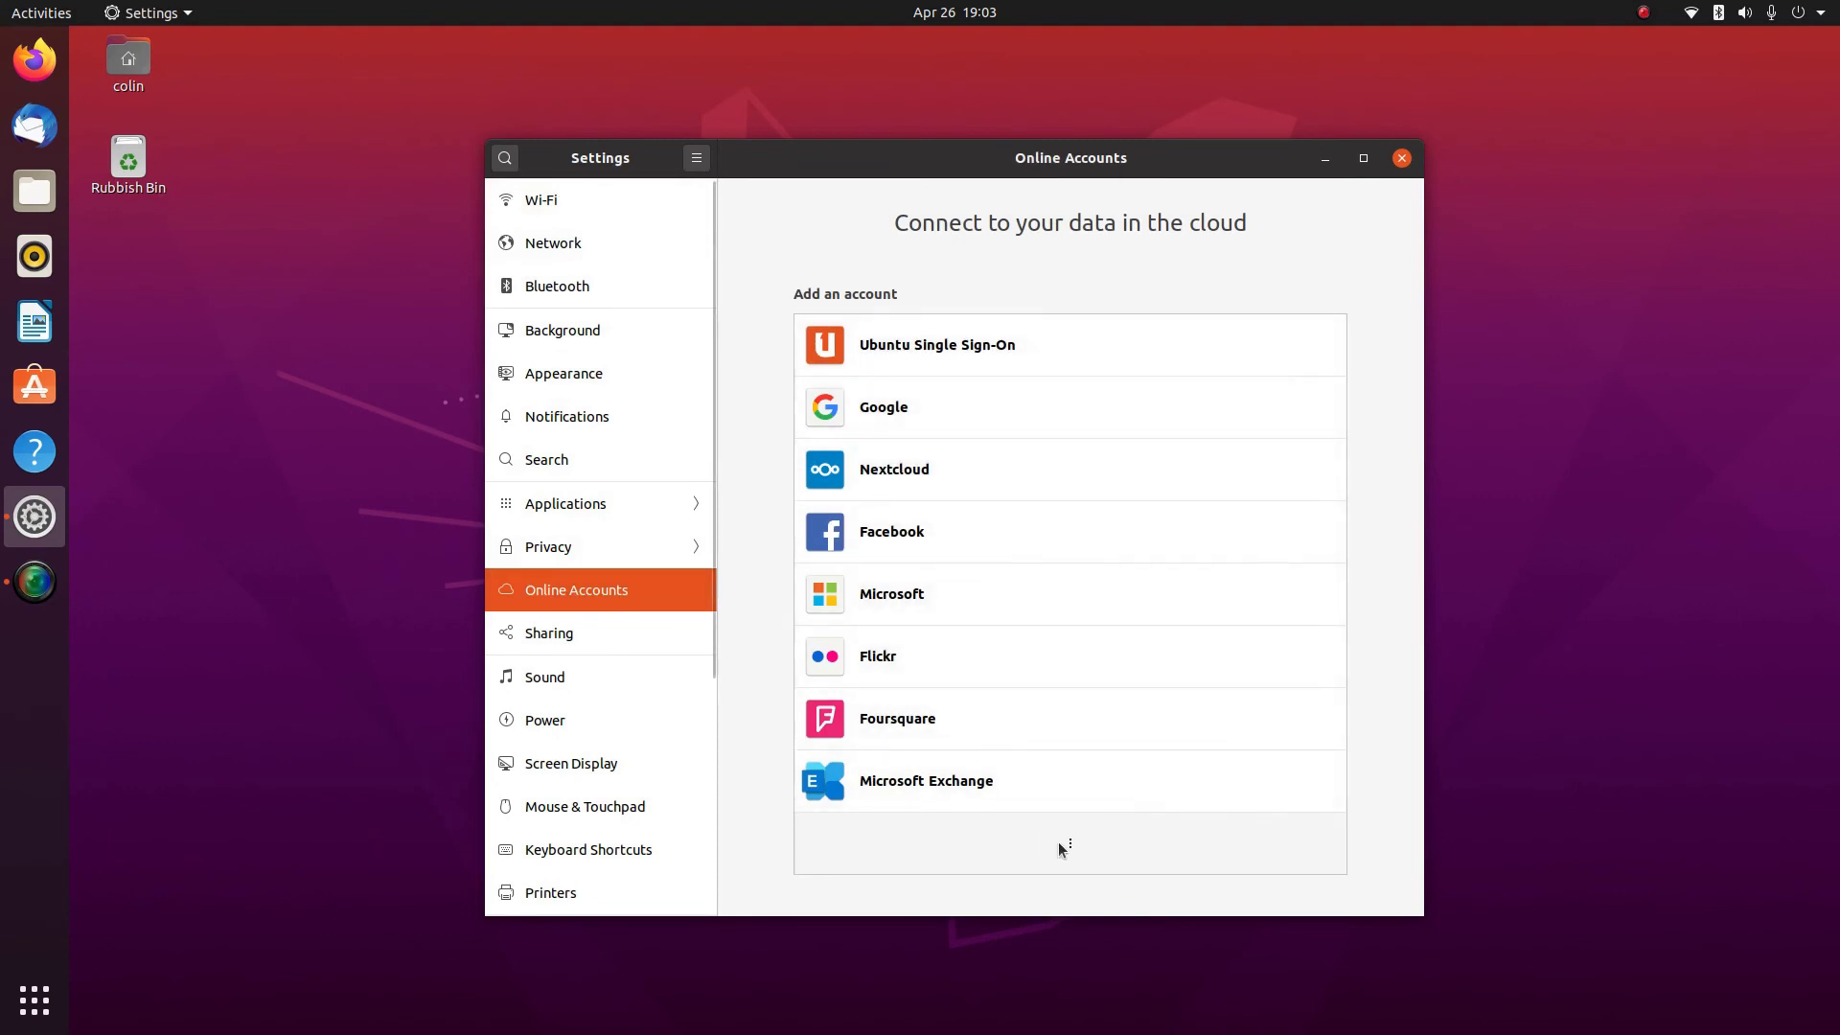
left_click(1061, 845)
scroll(1177, 506, "down", 2)
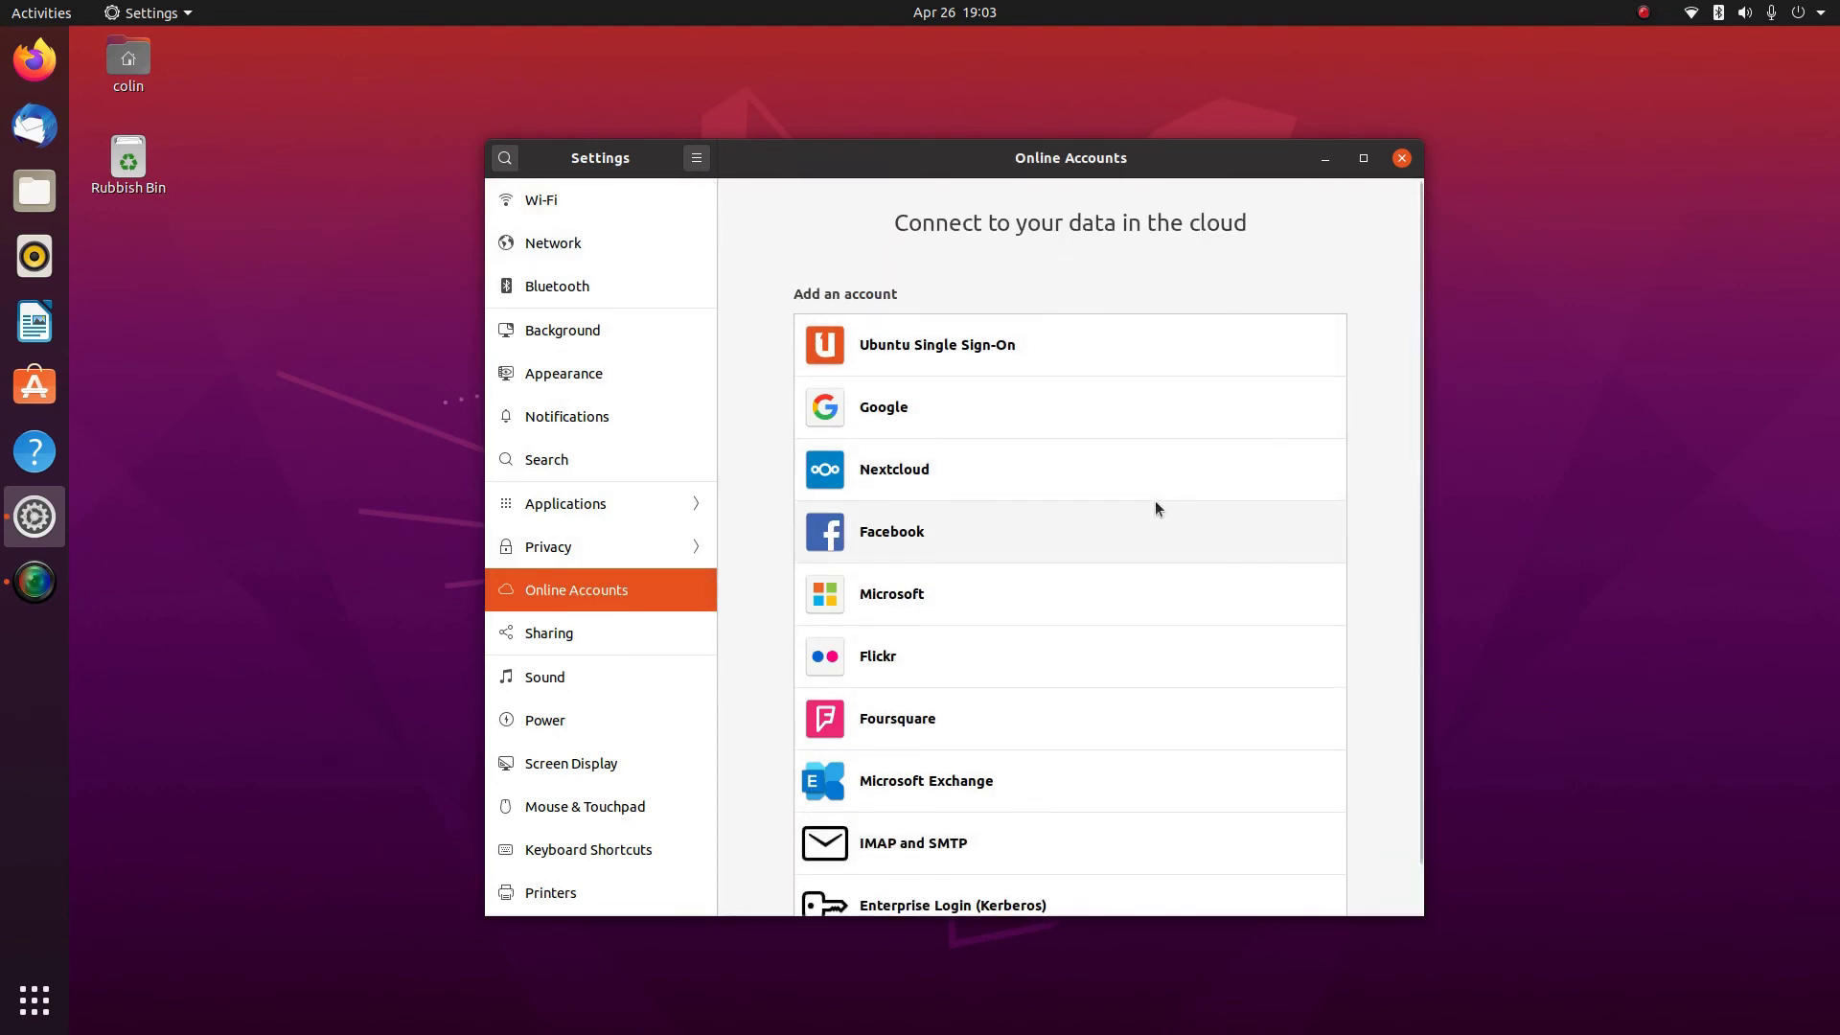
scroll(1154, 500, "down", 1)
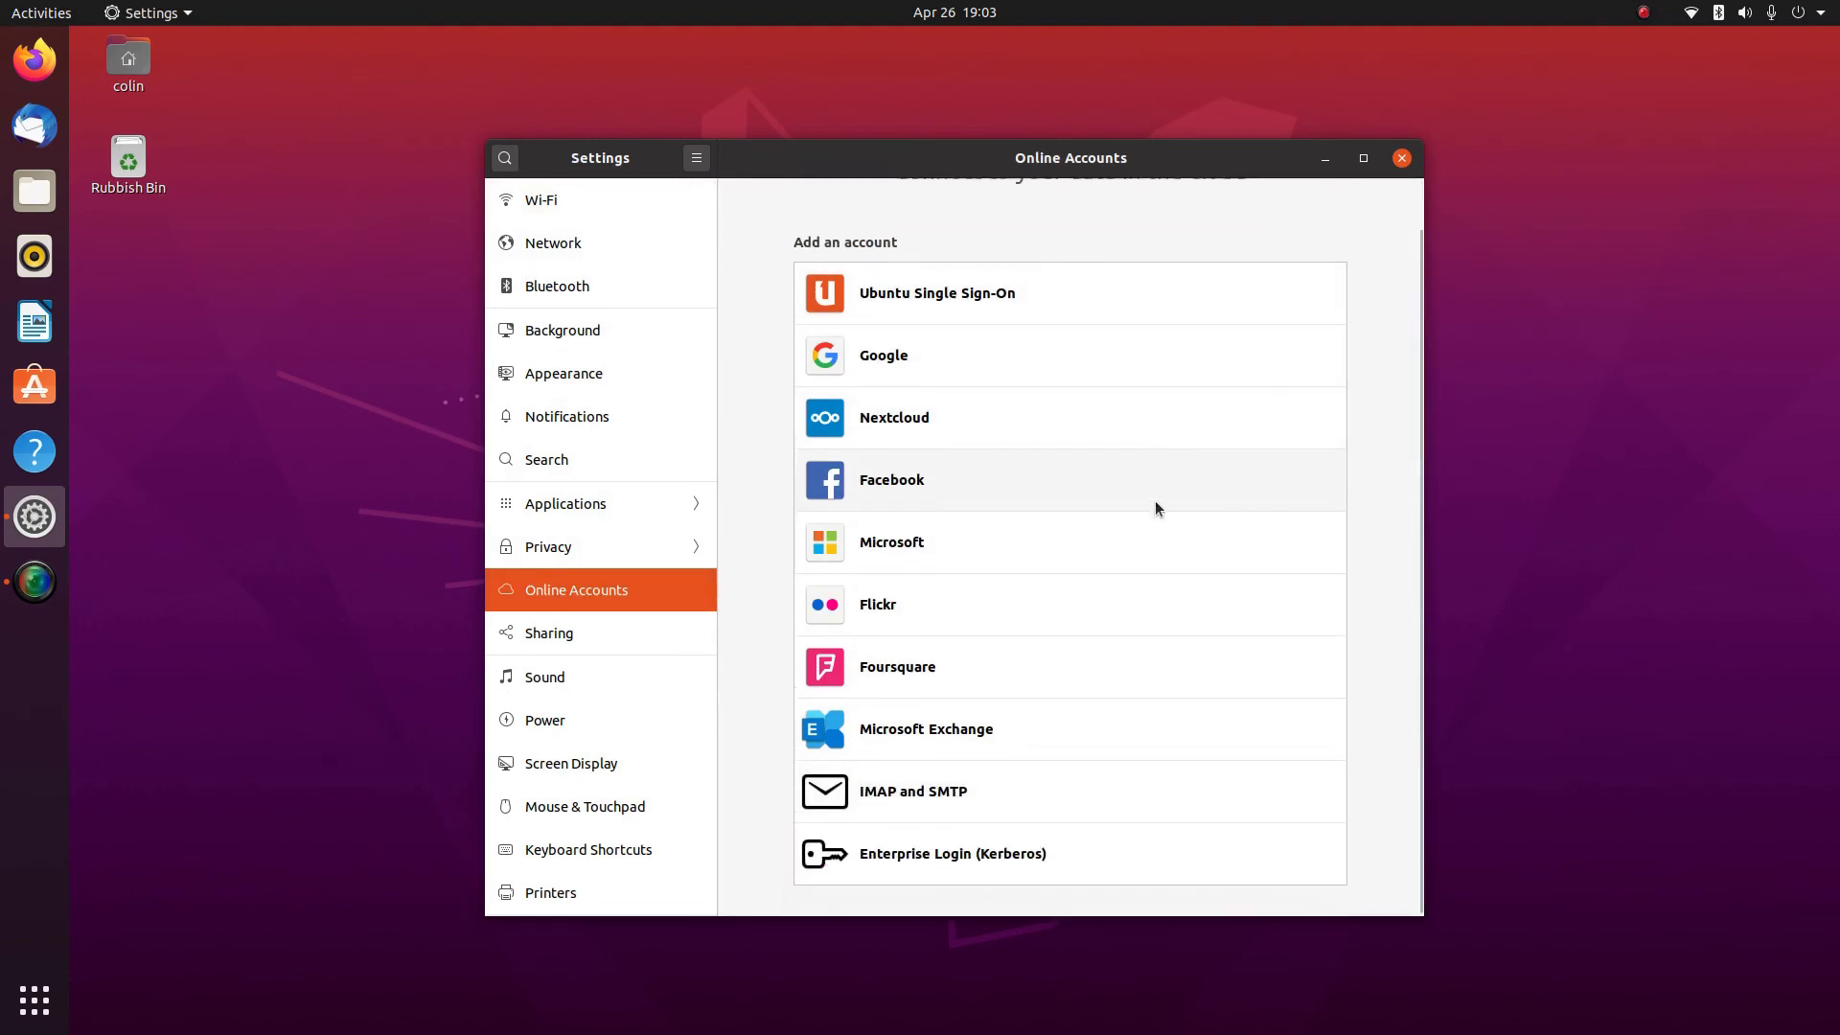
Review the Sharing and Sound panels, then move on to Power
left_click(538, 634)
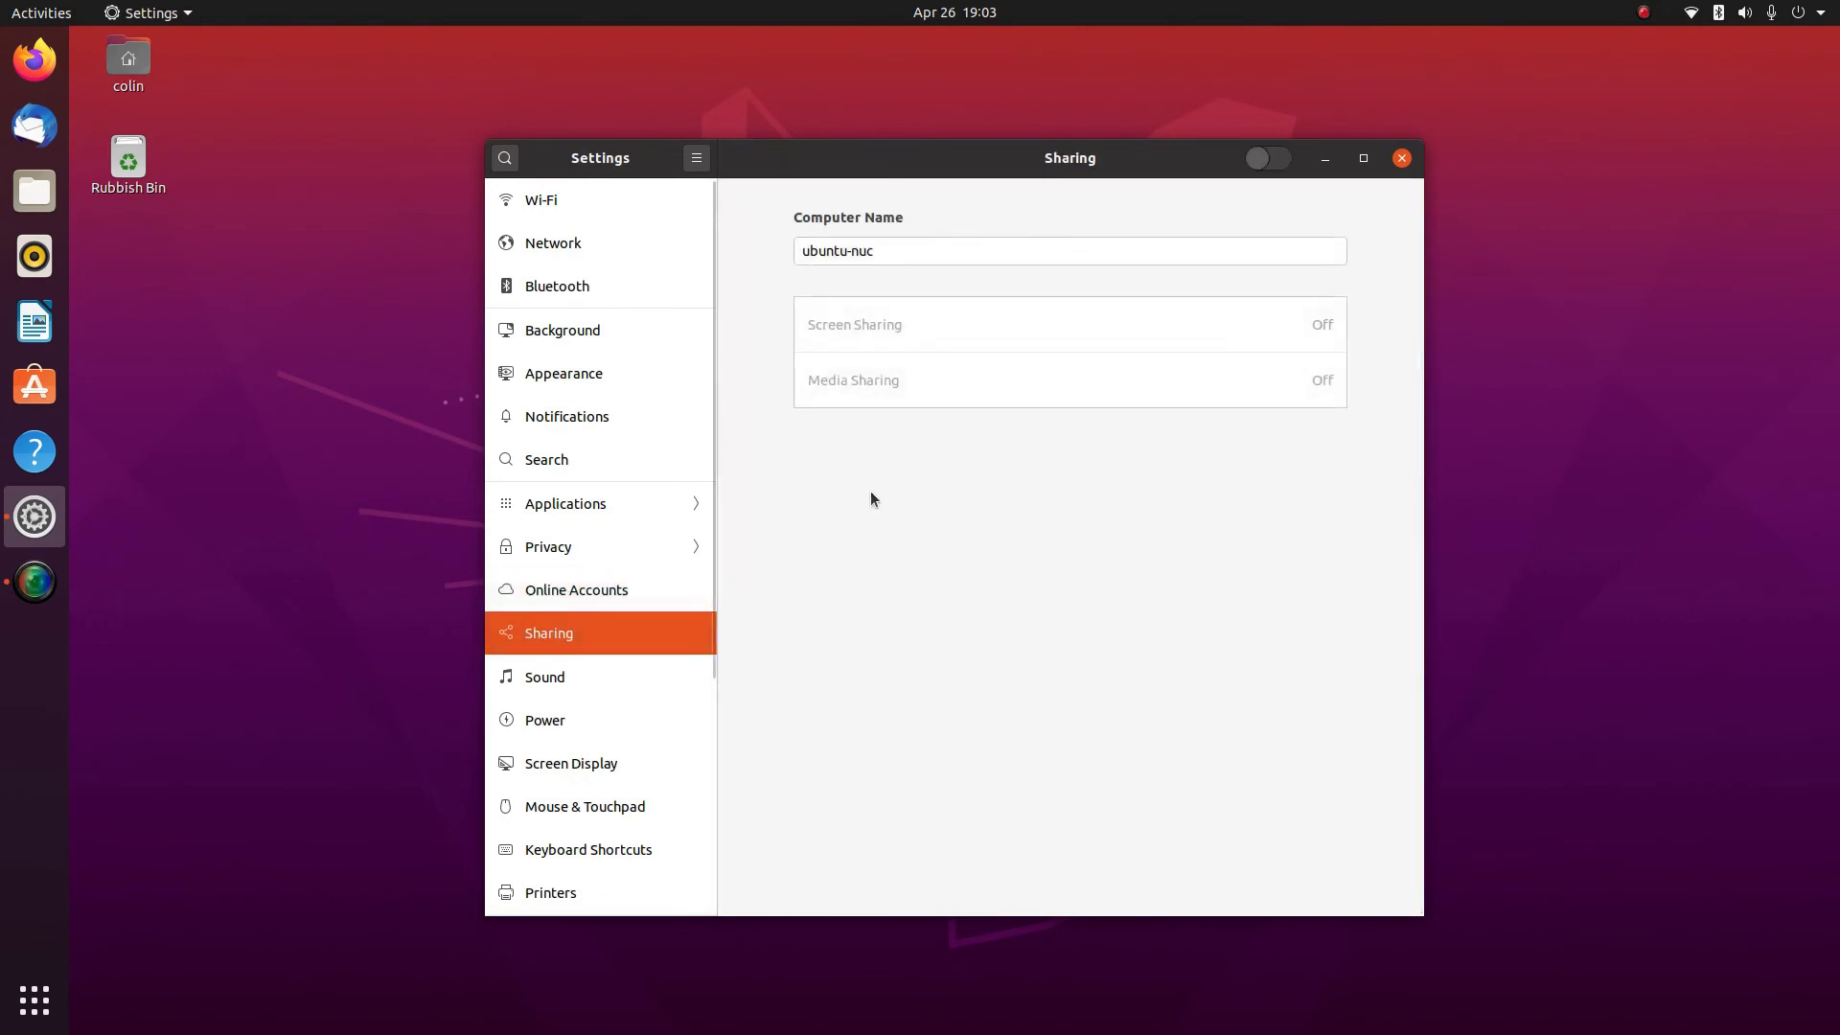
left_click(560, 675)
scroll(923, 575, "down", 2)
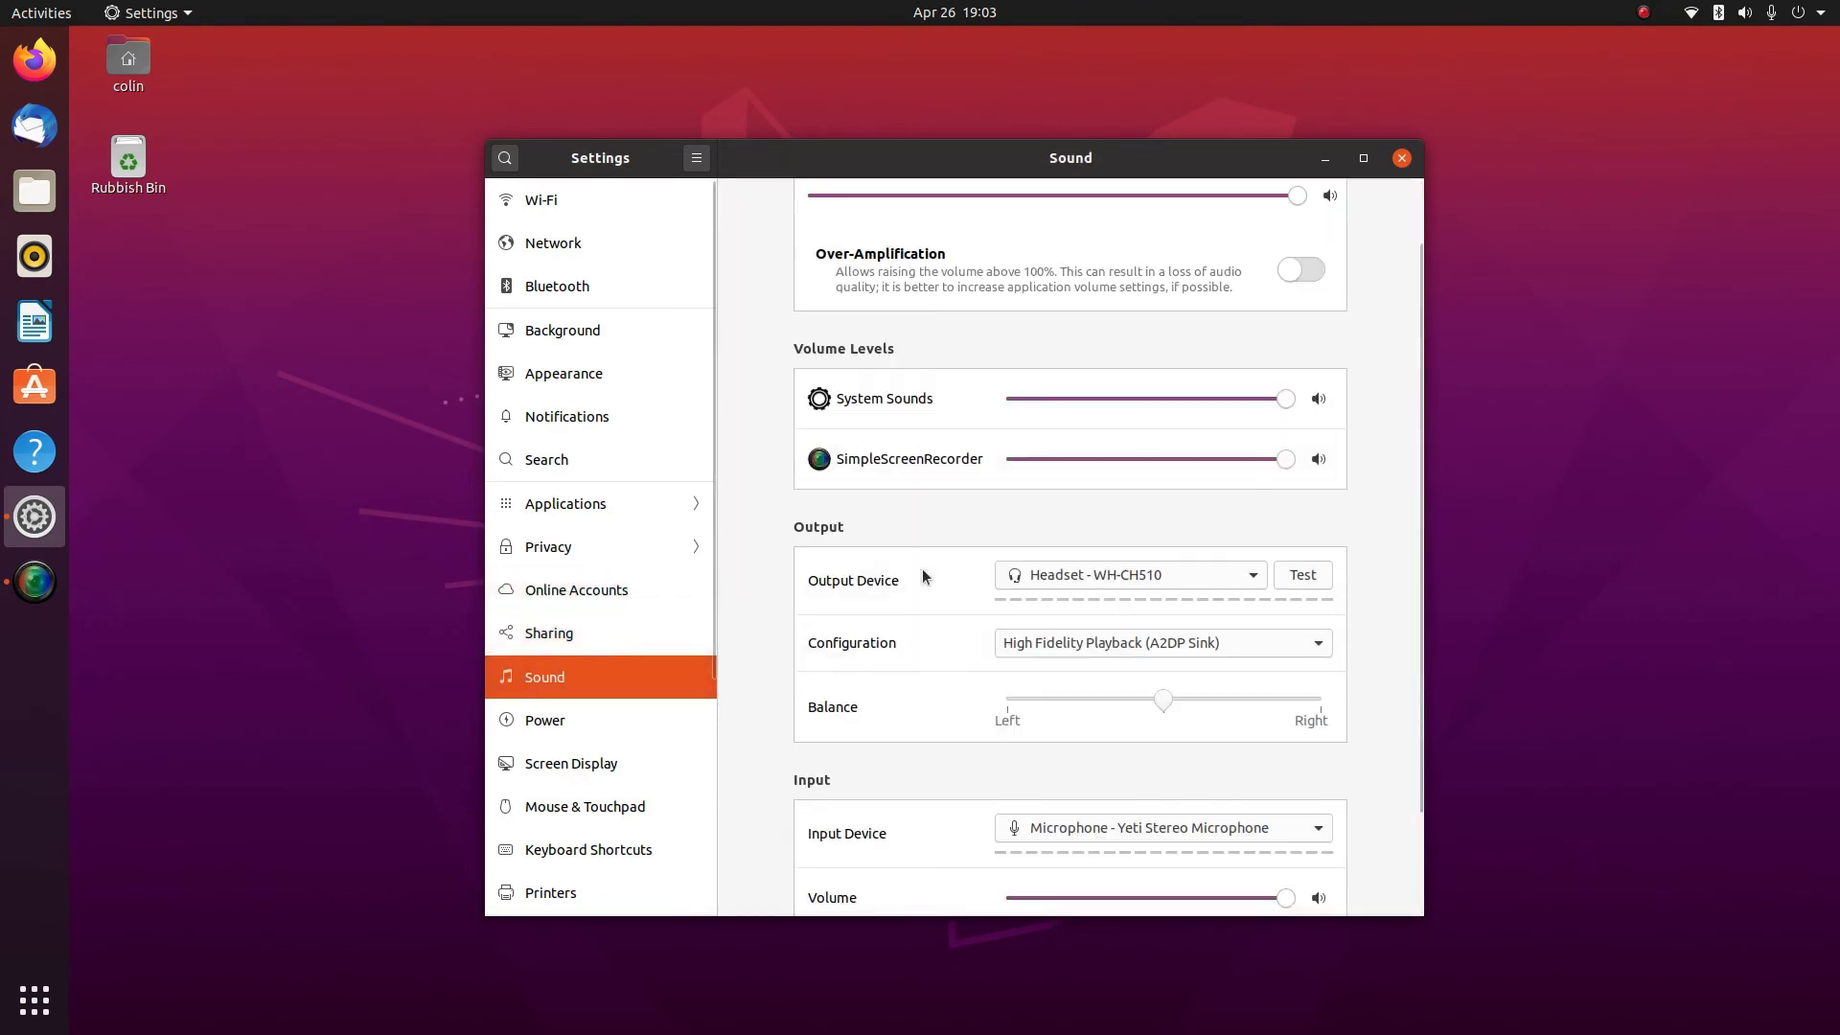
scroll(1404, 457, "down", 3)
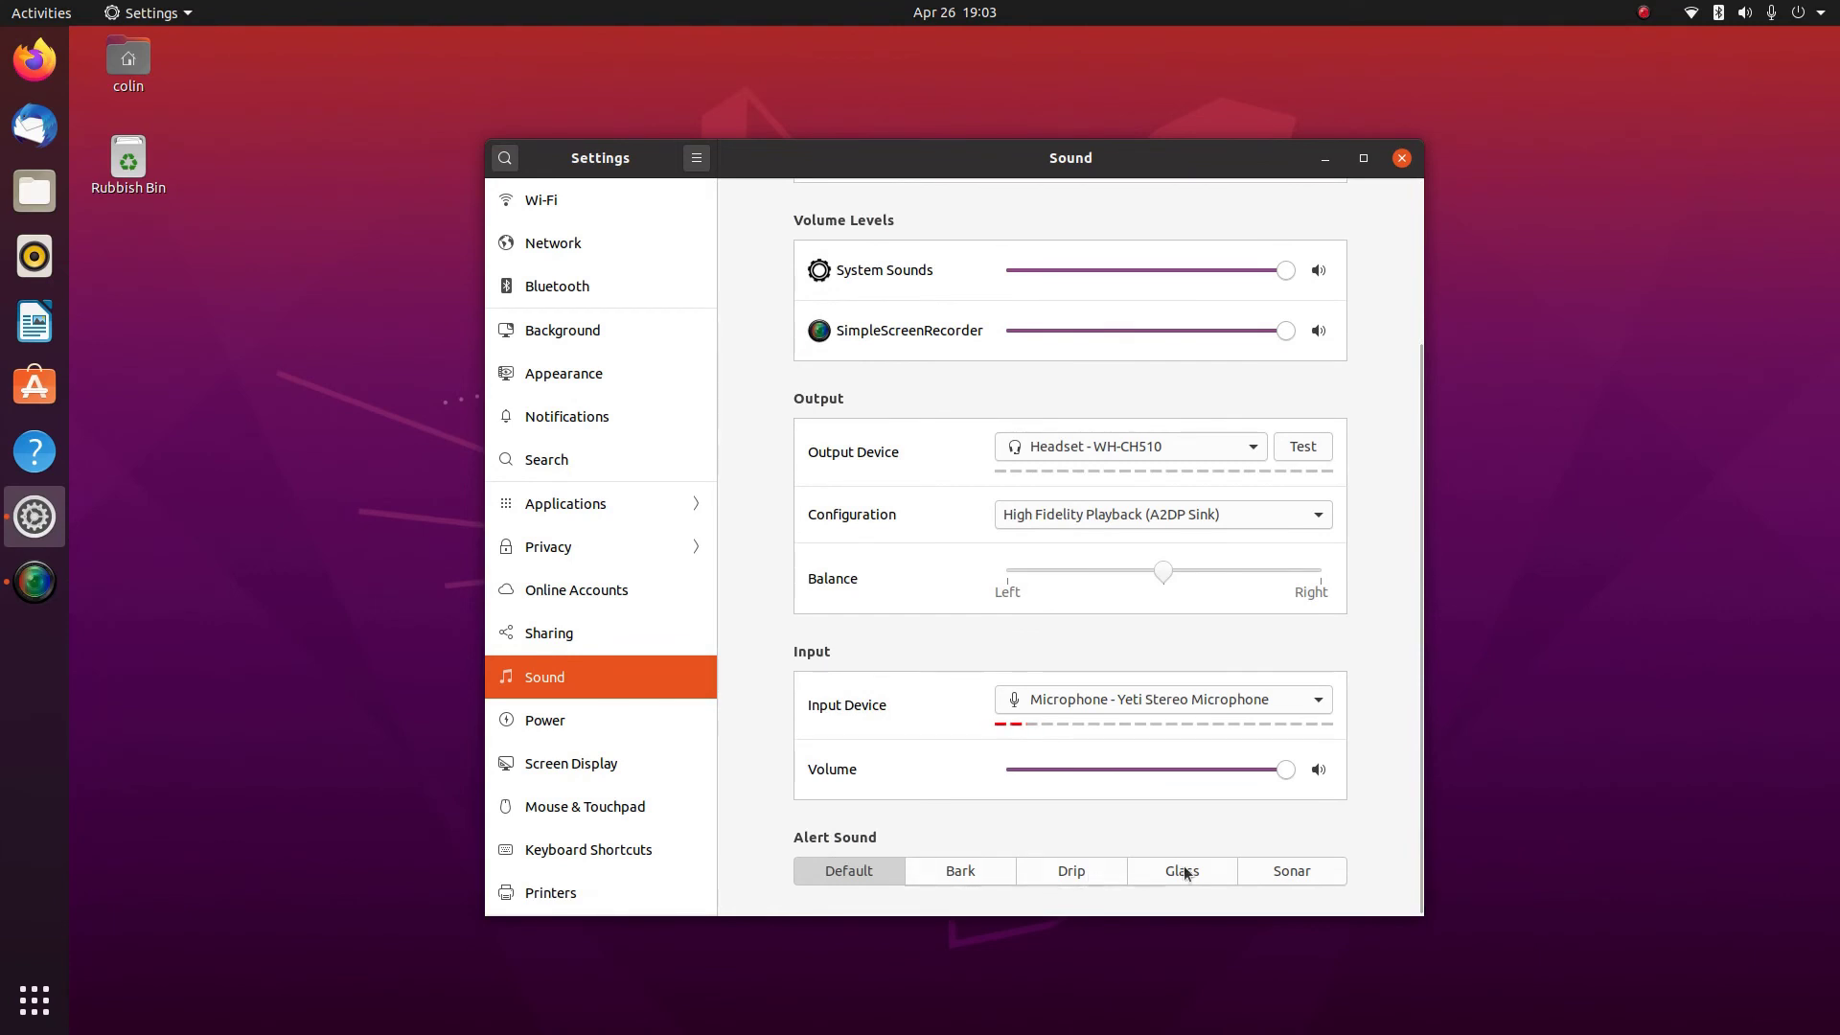
left_click(534, 722)
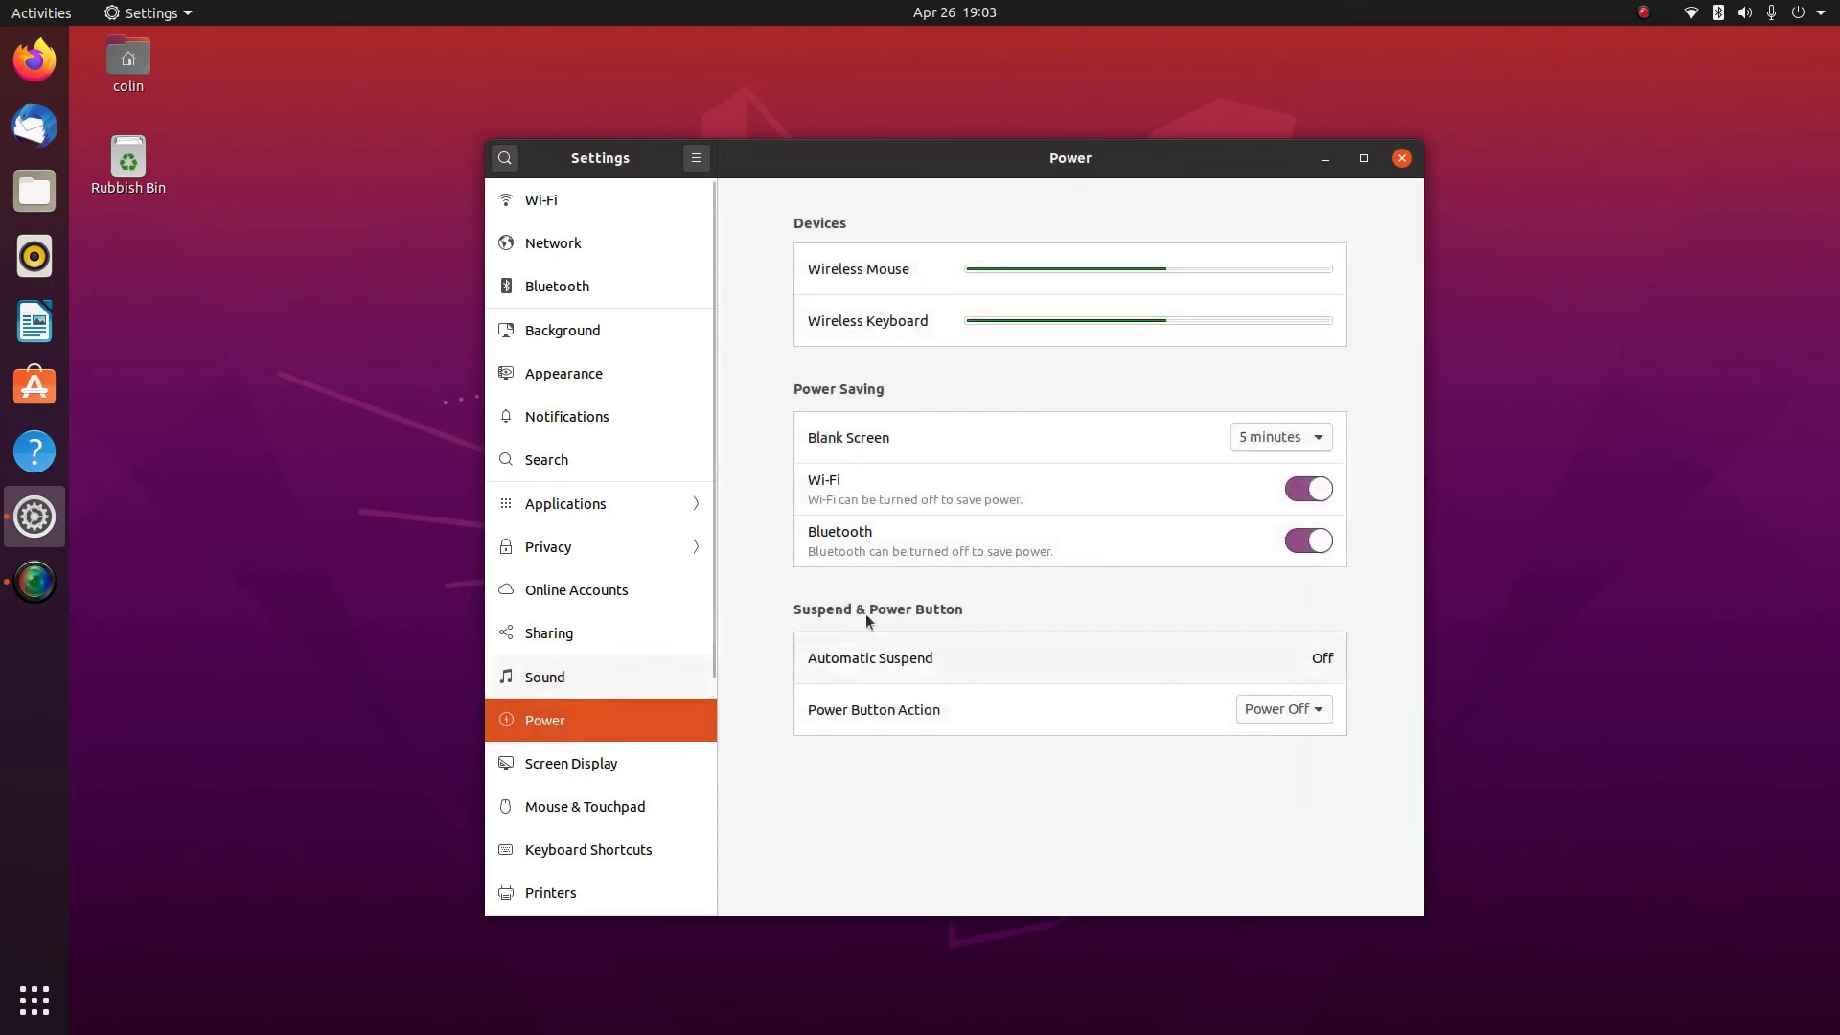
Review the Screen Display settings, then the Mouse & Touchpad panel
left_click(564, 766)
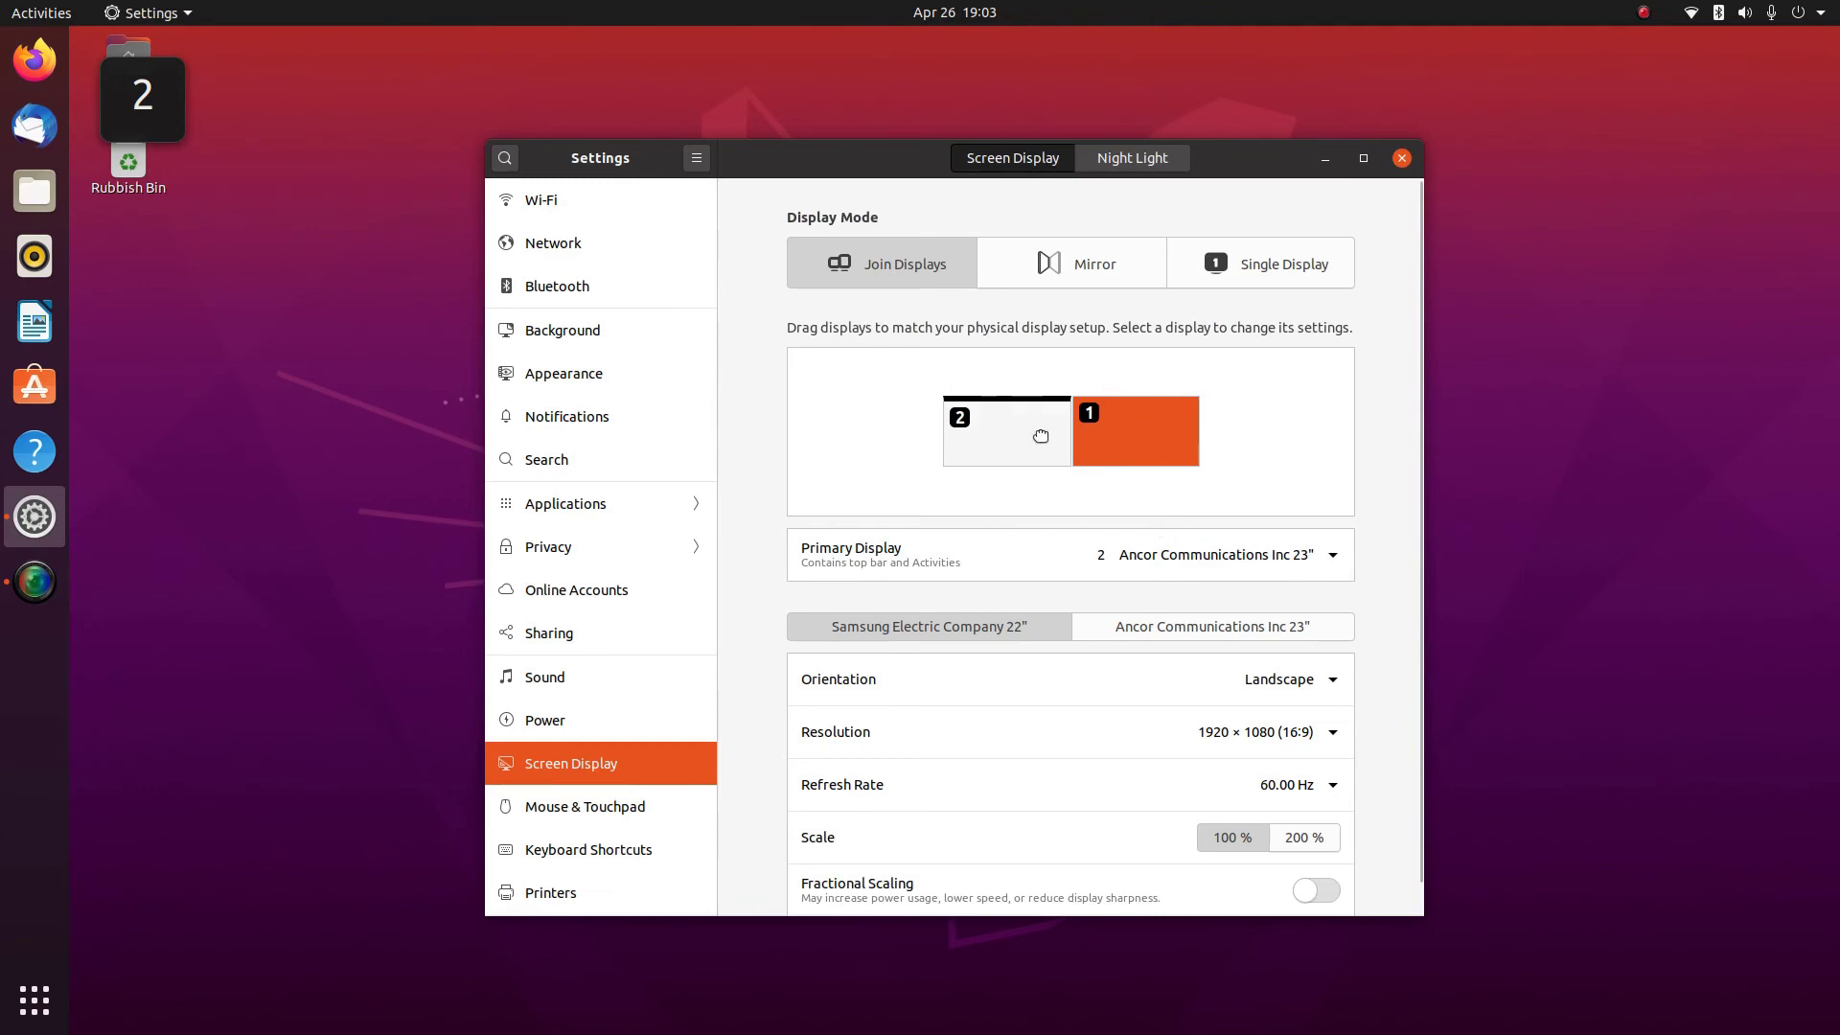
scroll(730, 624, "down", 1)
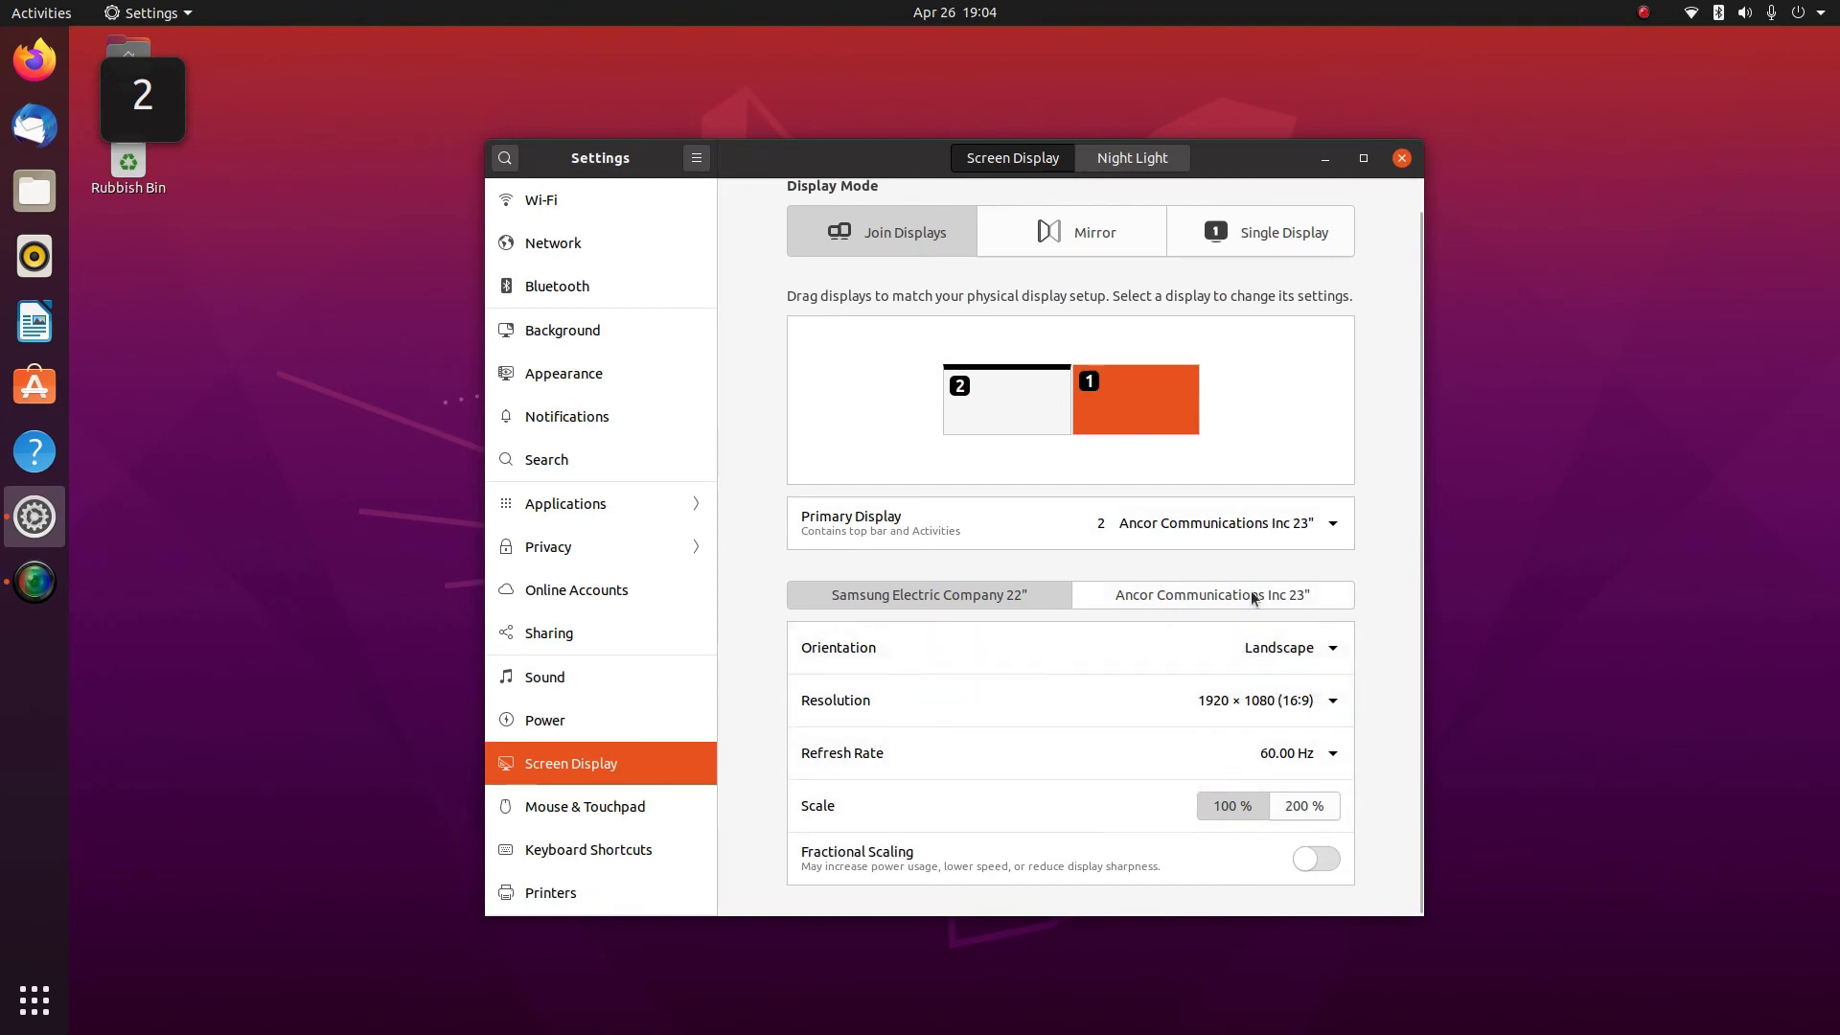
left_click(567, 801)
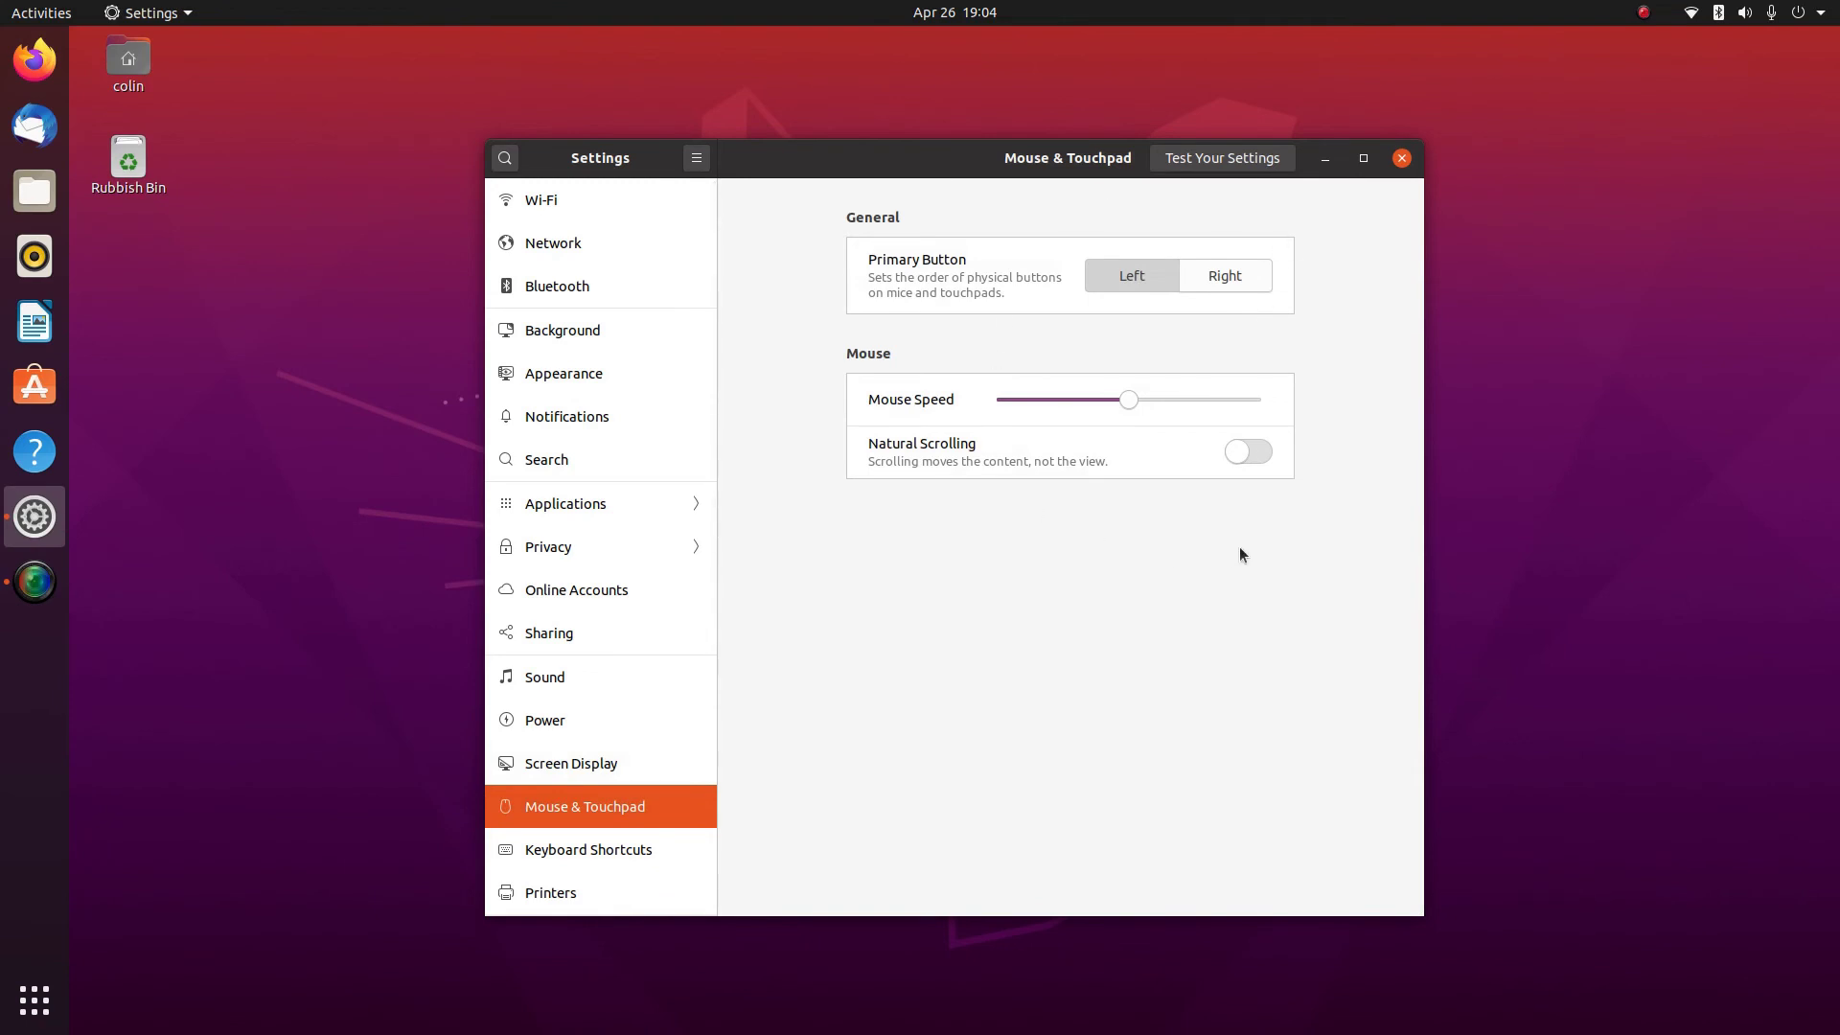
Scroll through Keyboard Shortcuts, review Printers, then open Removable Media
left_click(550, 852)
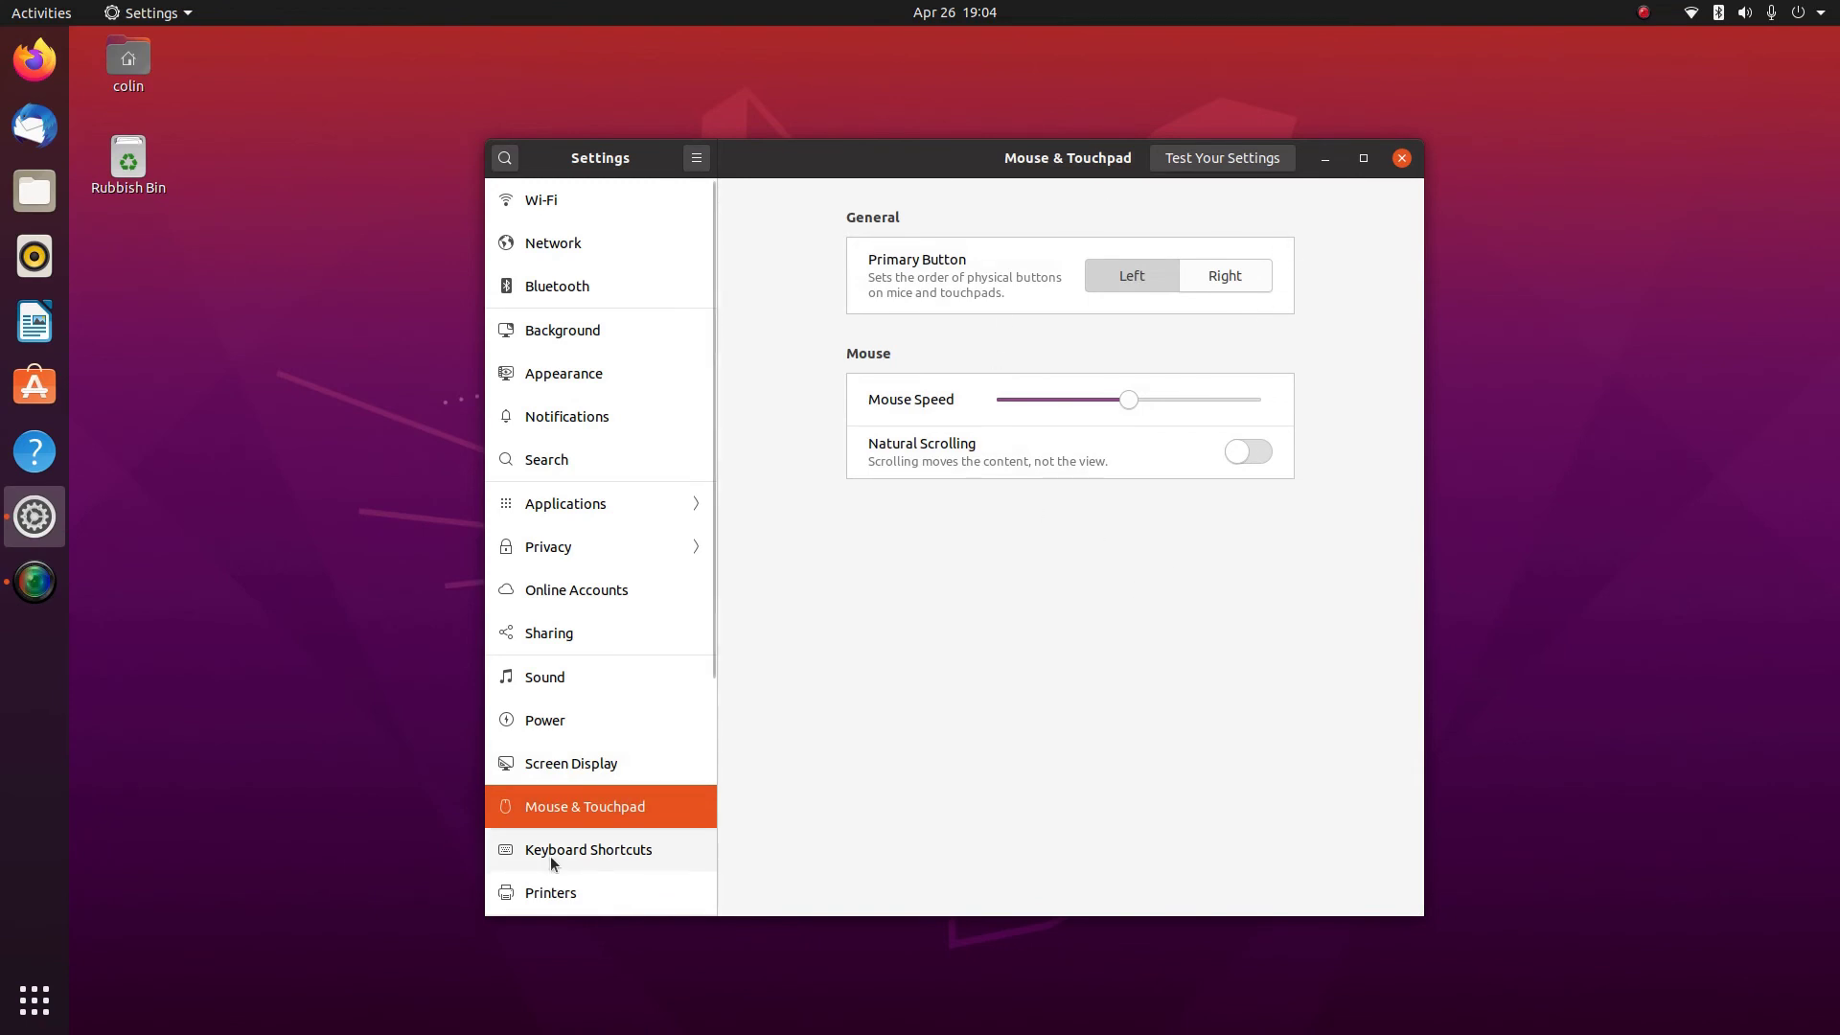
scroll(921, 541, "down", 5)
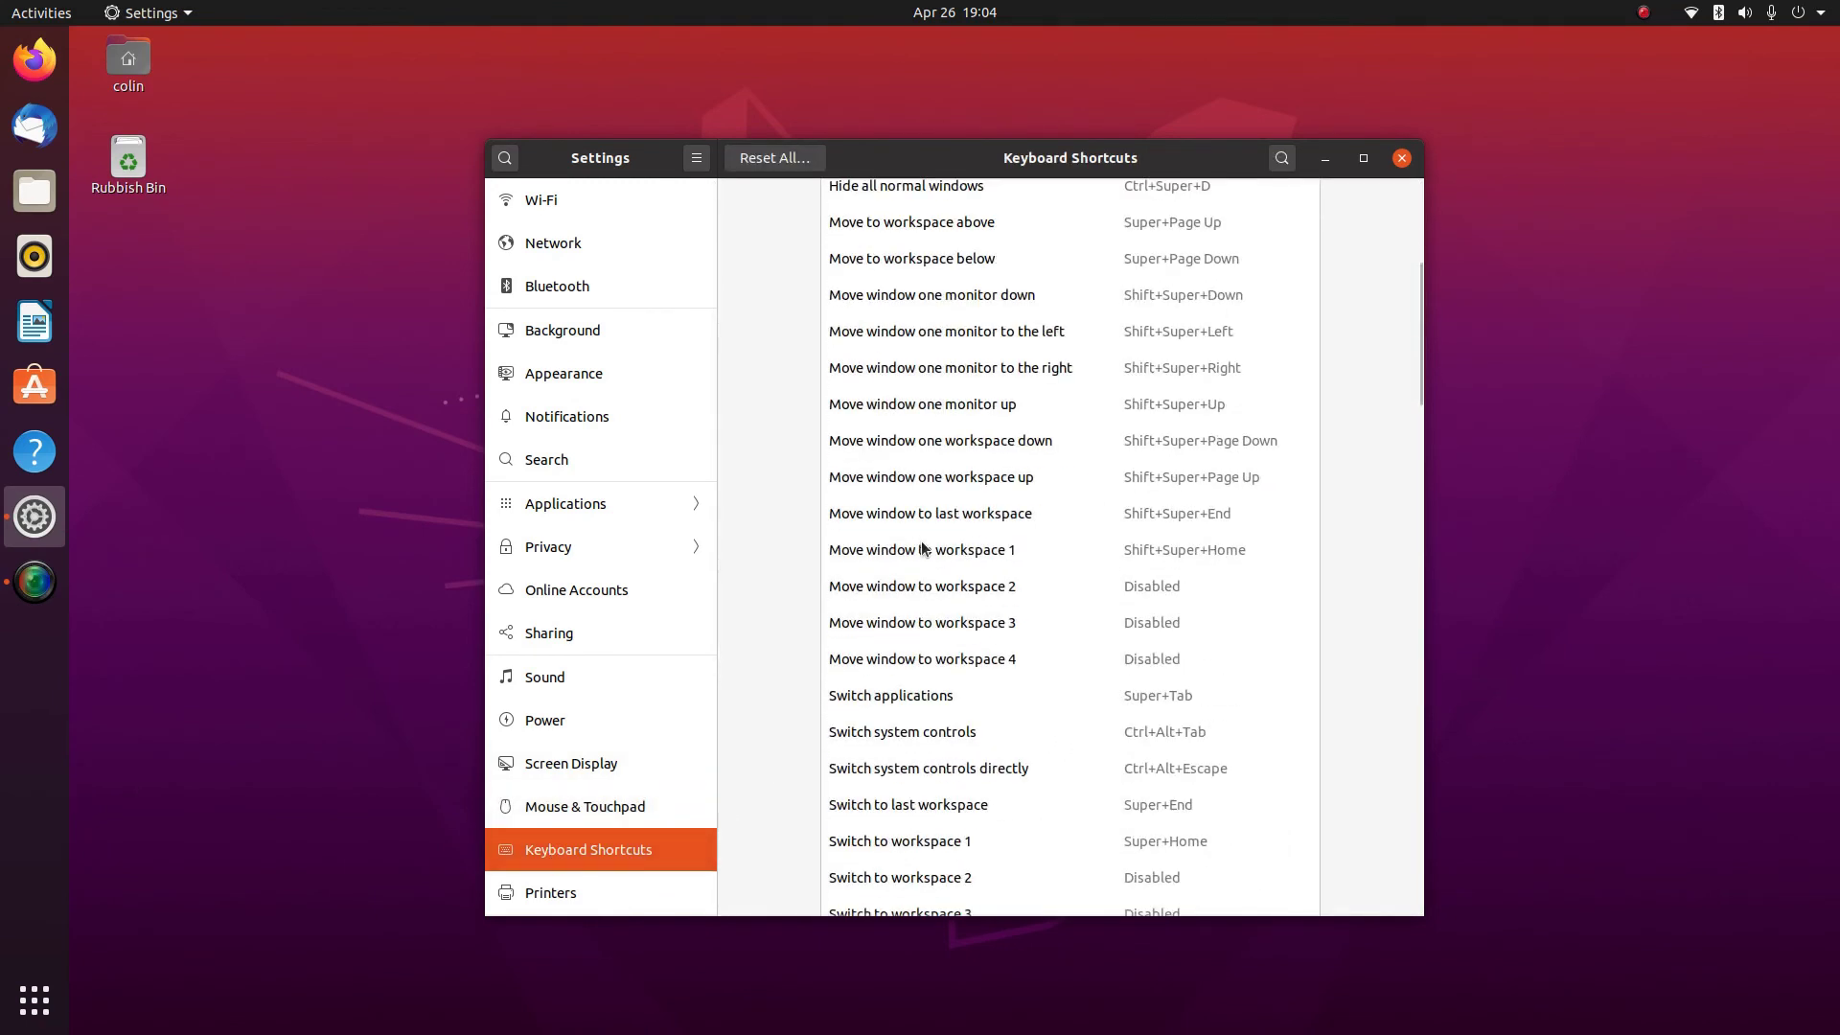
scroll(922, 541, "down", 20)
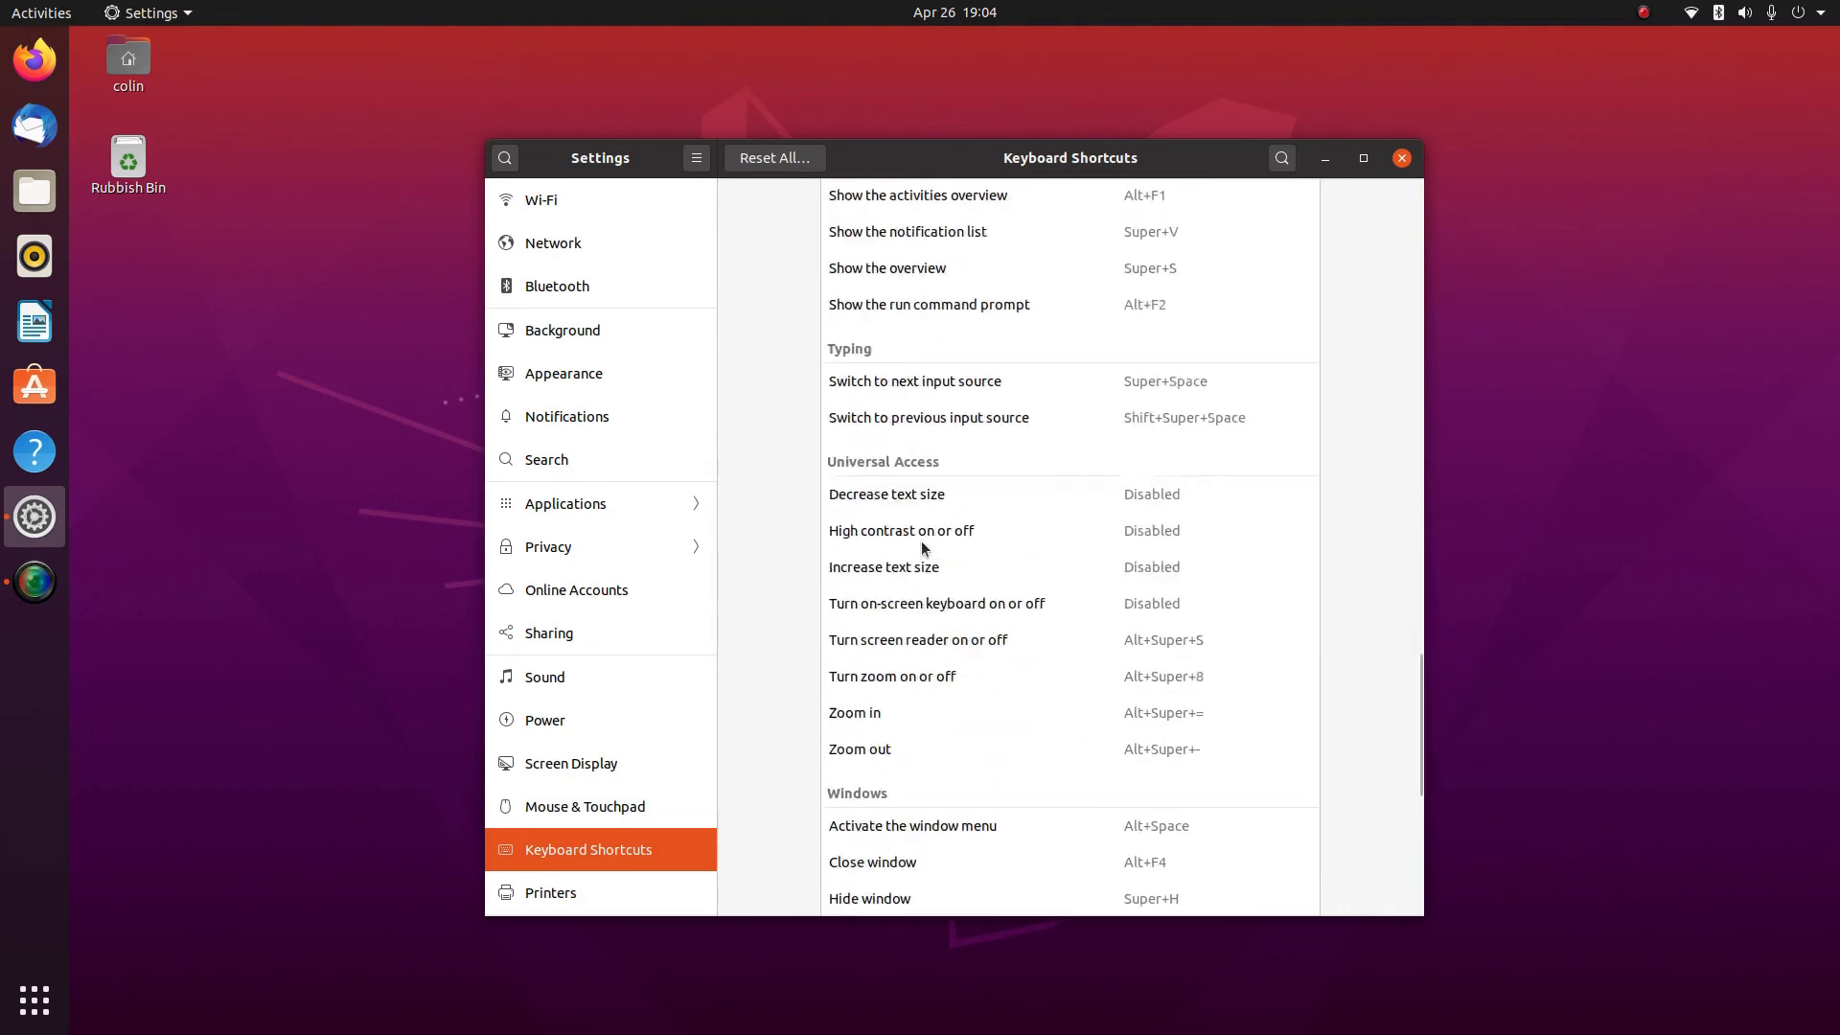
left_click(531, 893)
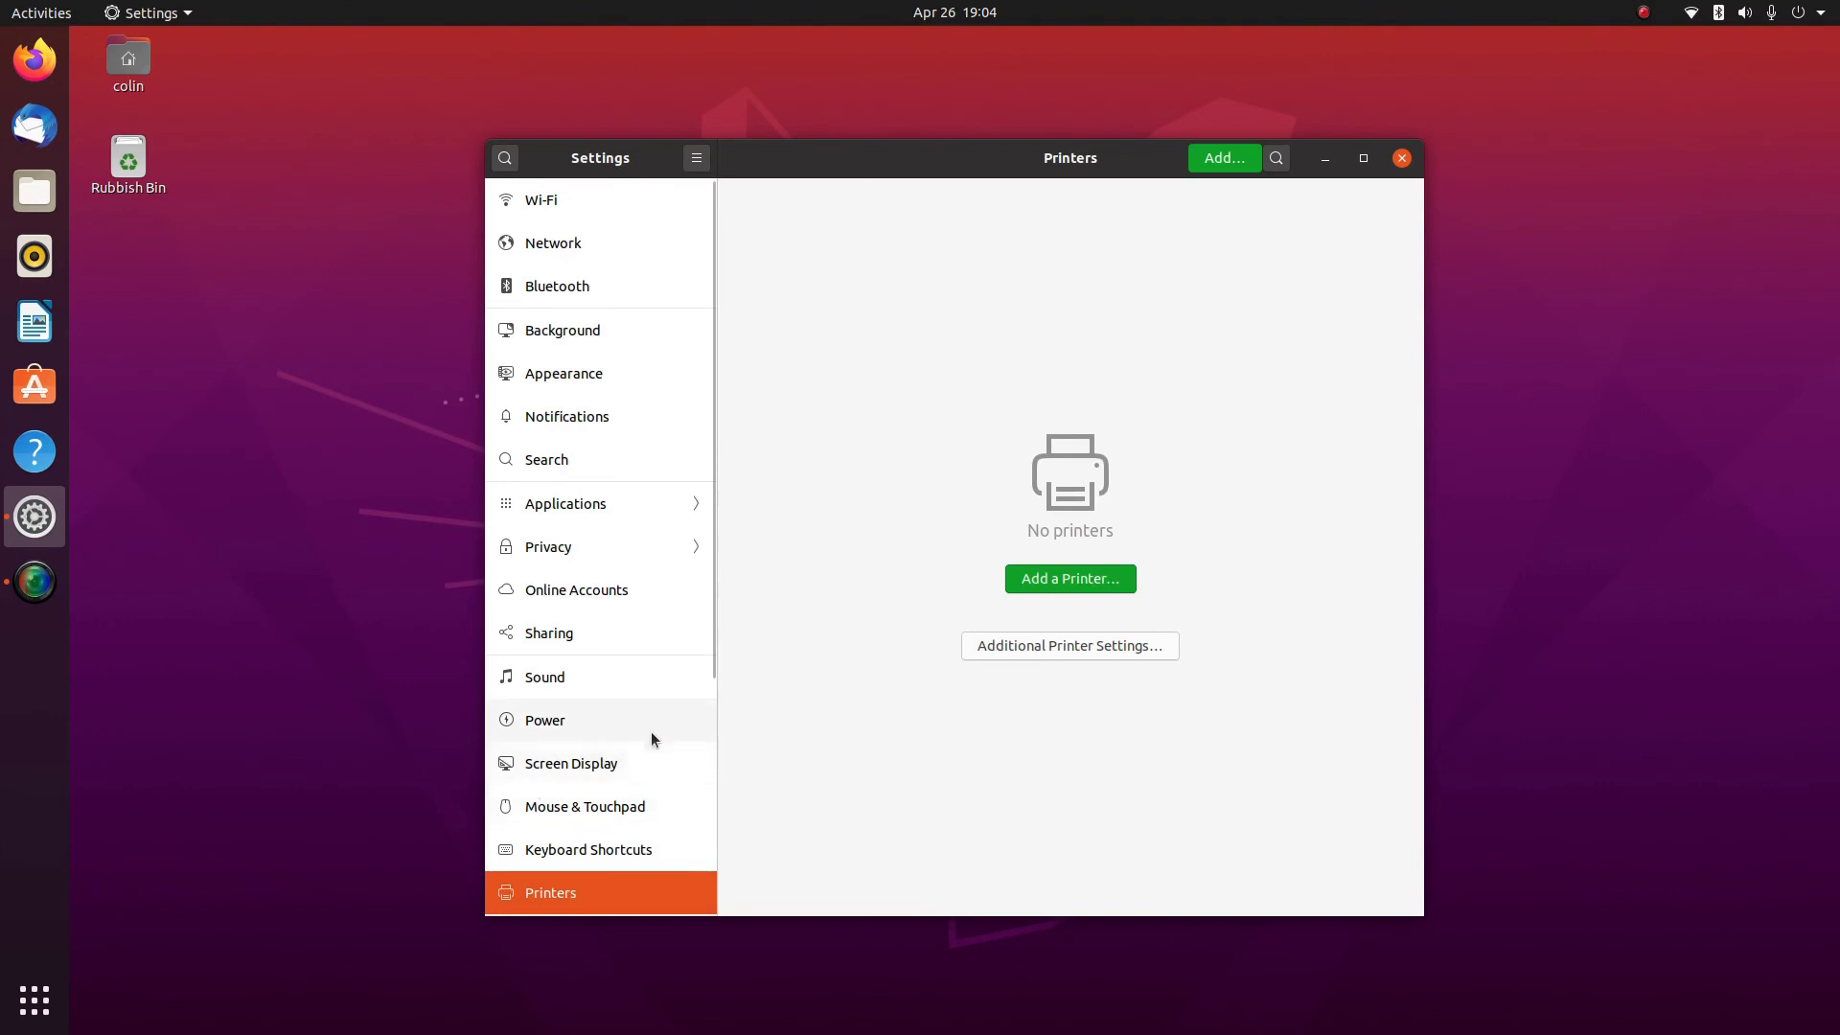
scroll(651, 732, "down", 4)
left_click(577, 592)
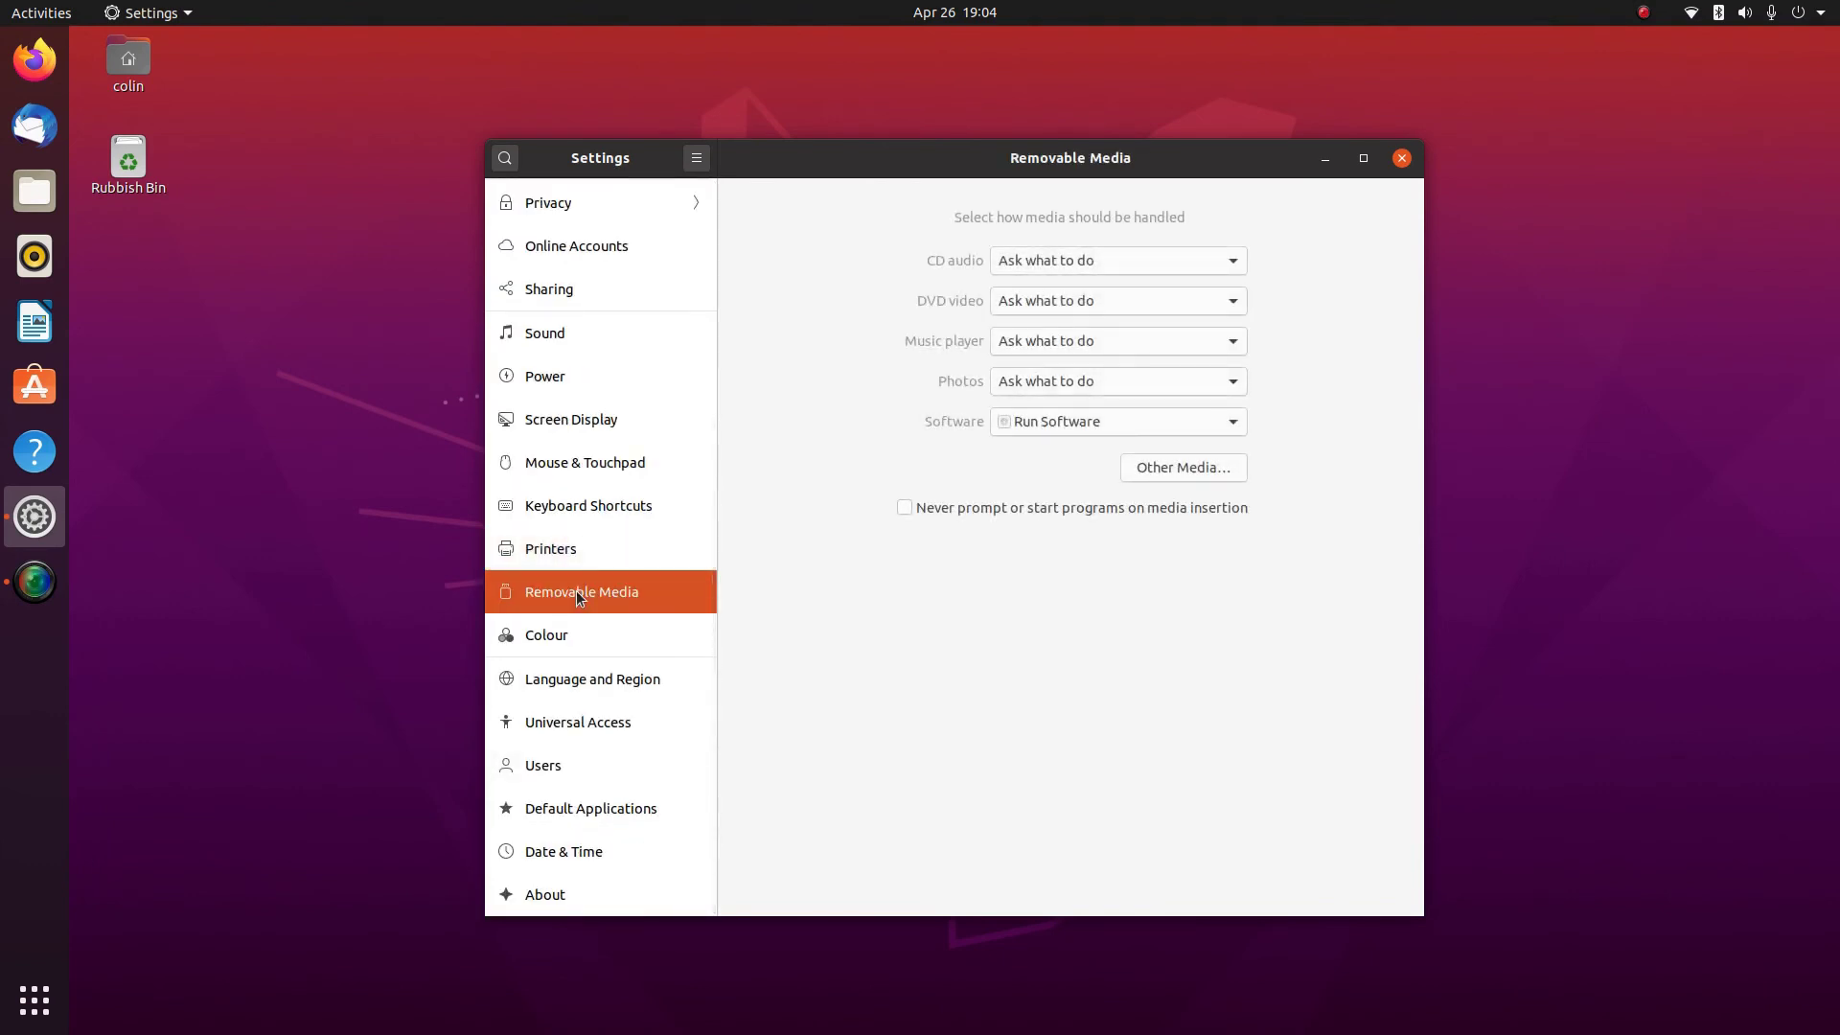
Review Colour, Language and Region, Universal Access, Users, Default Applications and Date & Time, reaching About
left_click(551, 637)
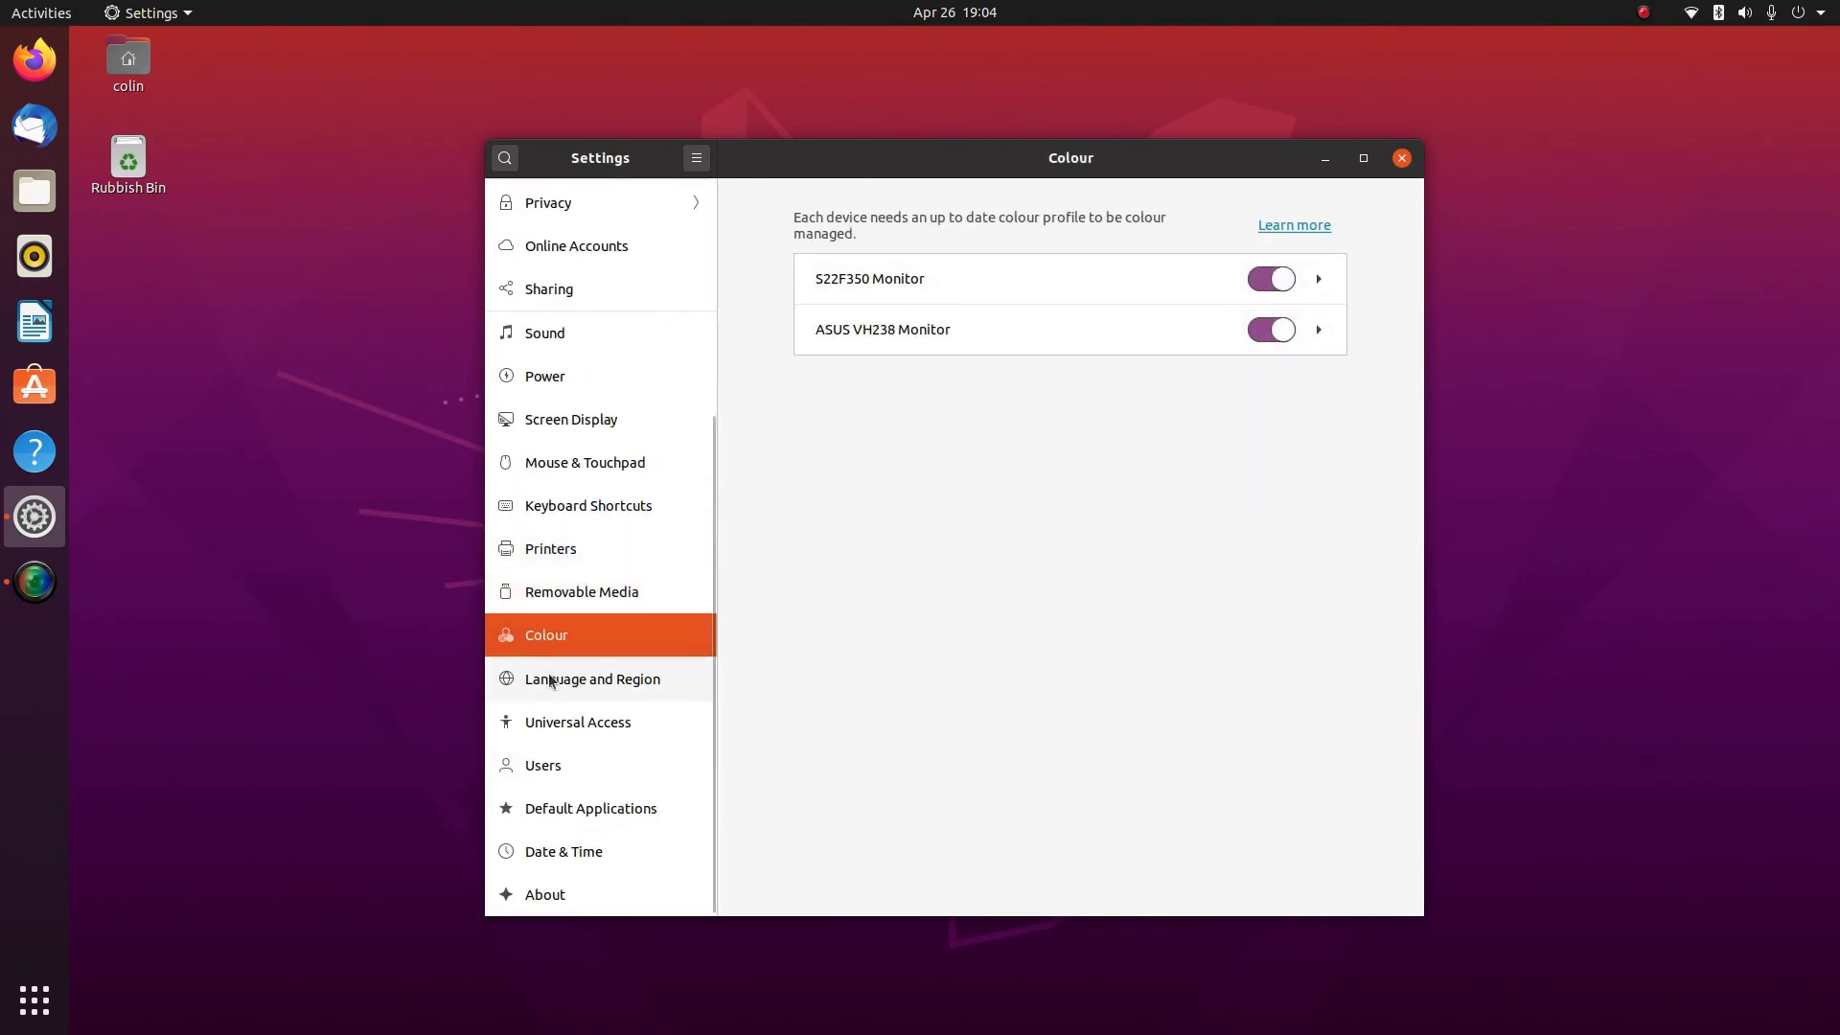
left_click(549, 675)
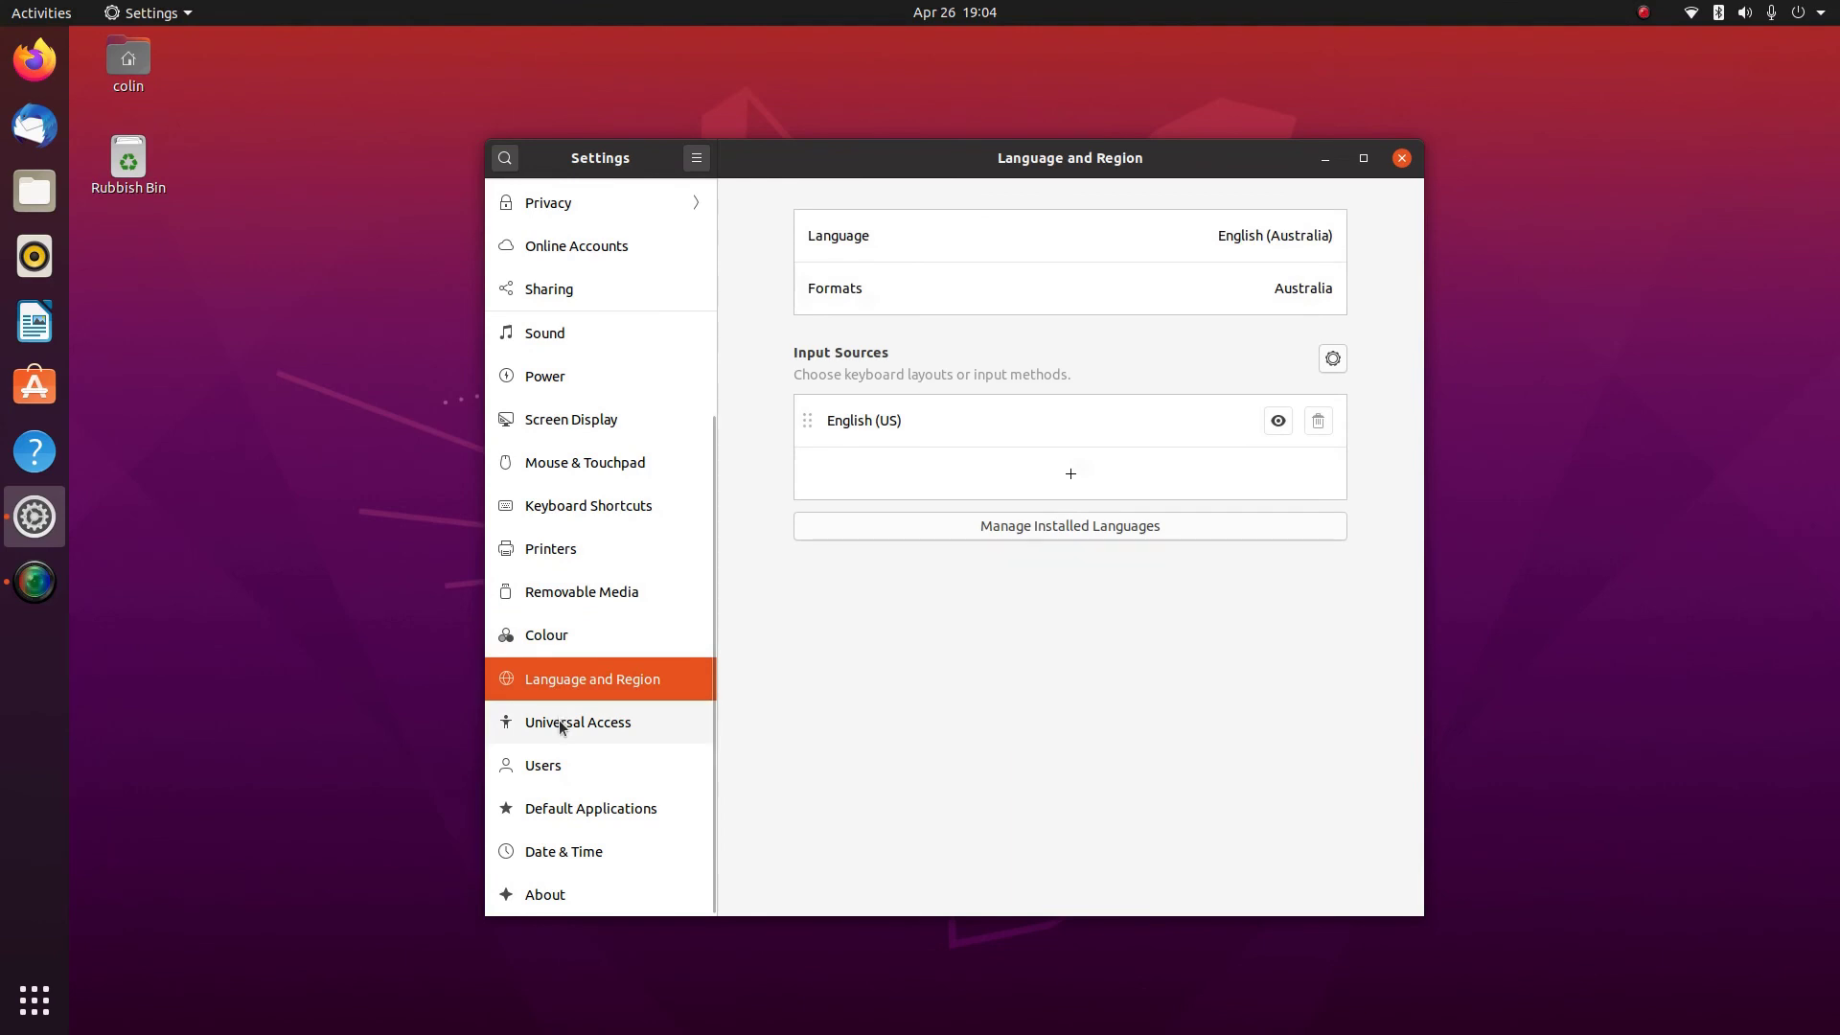
left_click(561, 725)
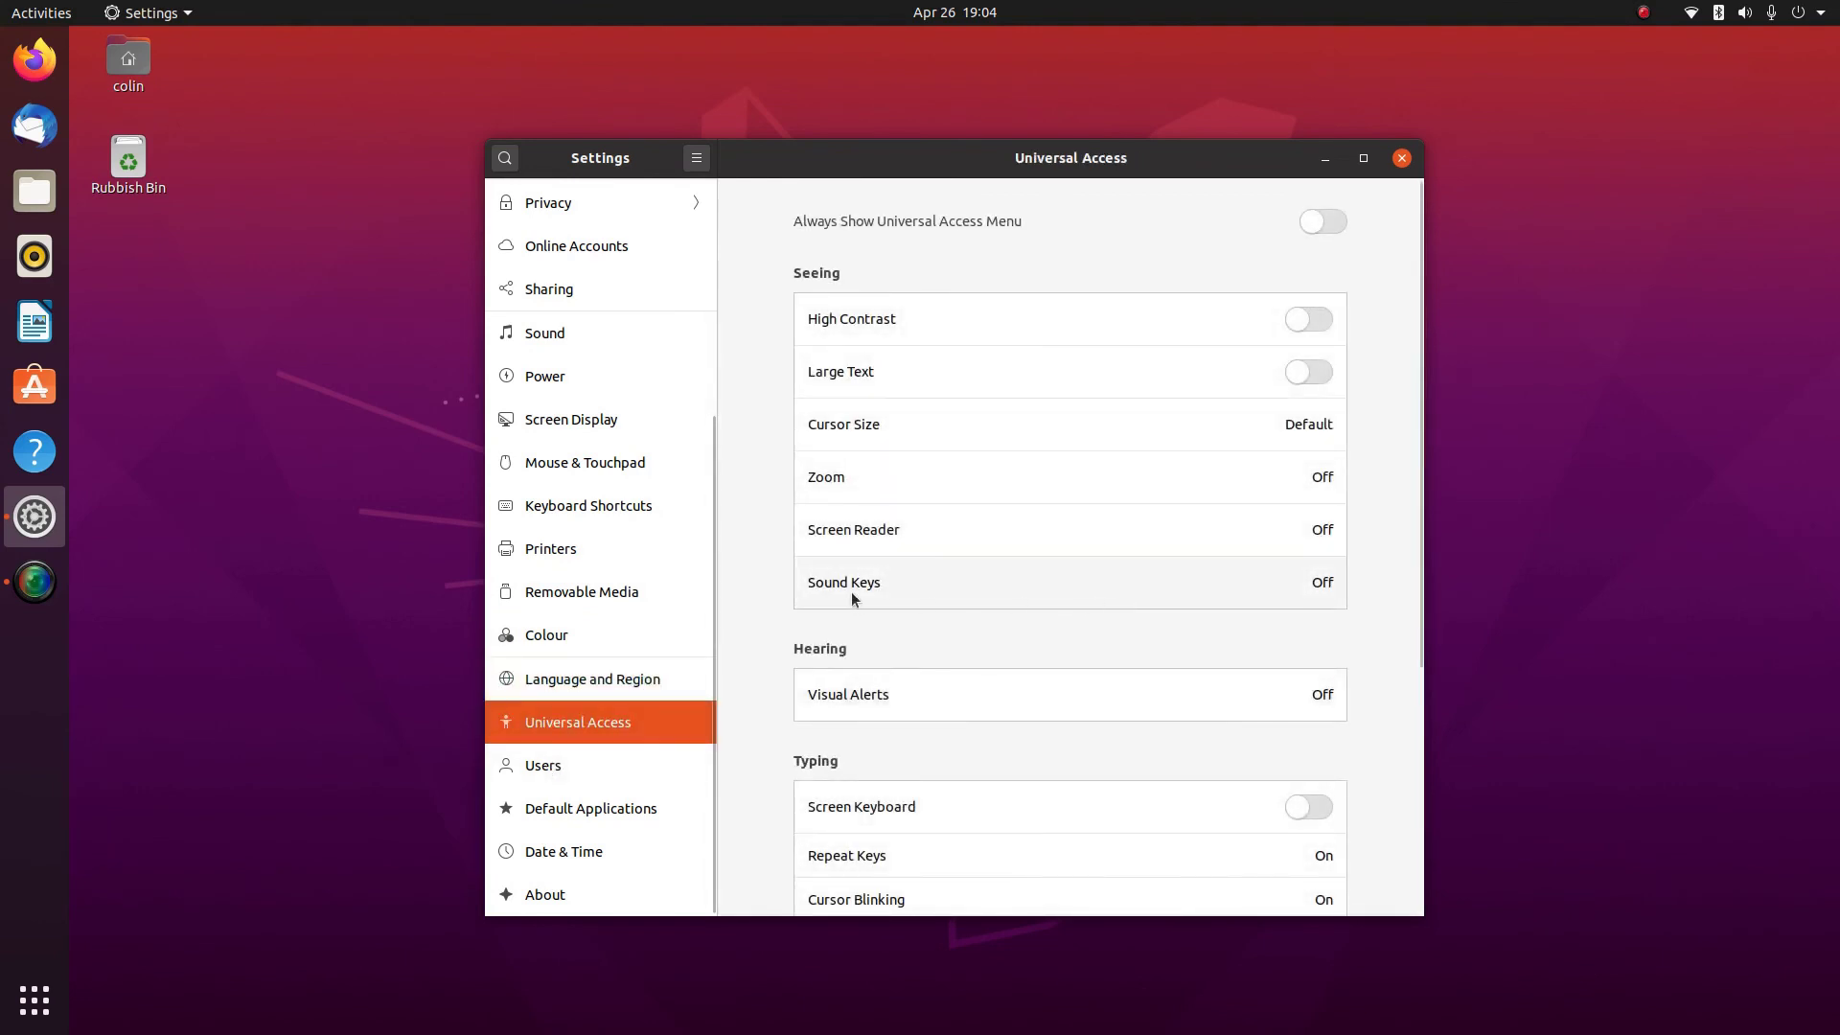
left_click(537, 765)
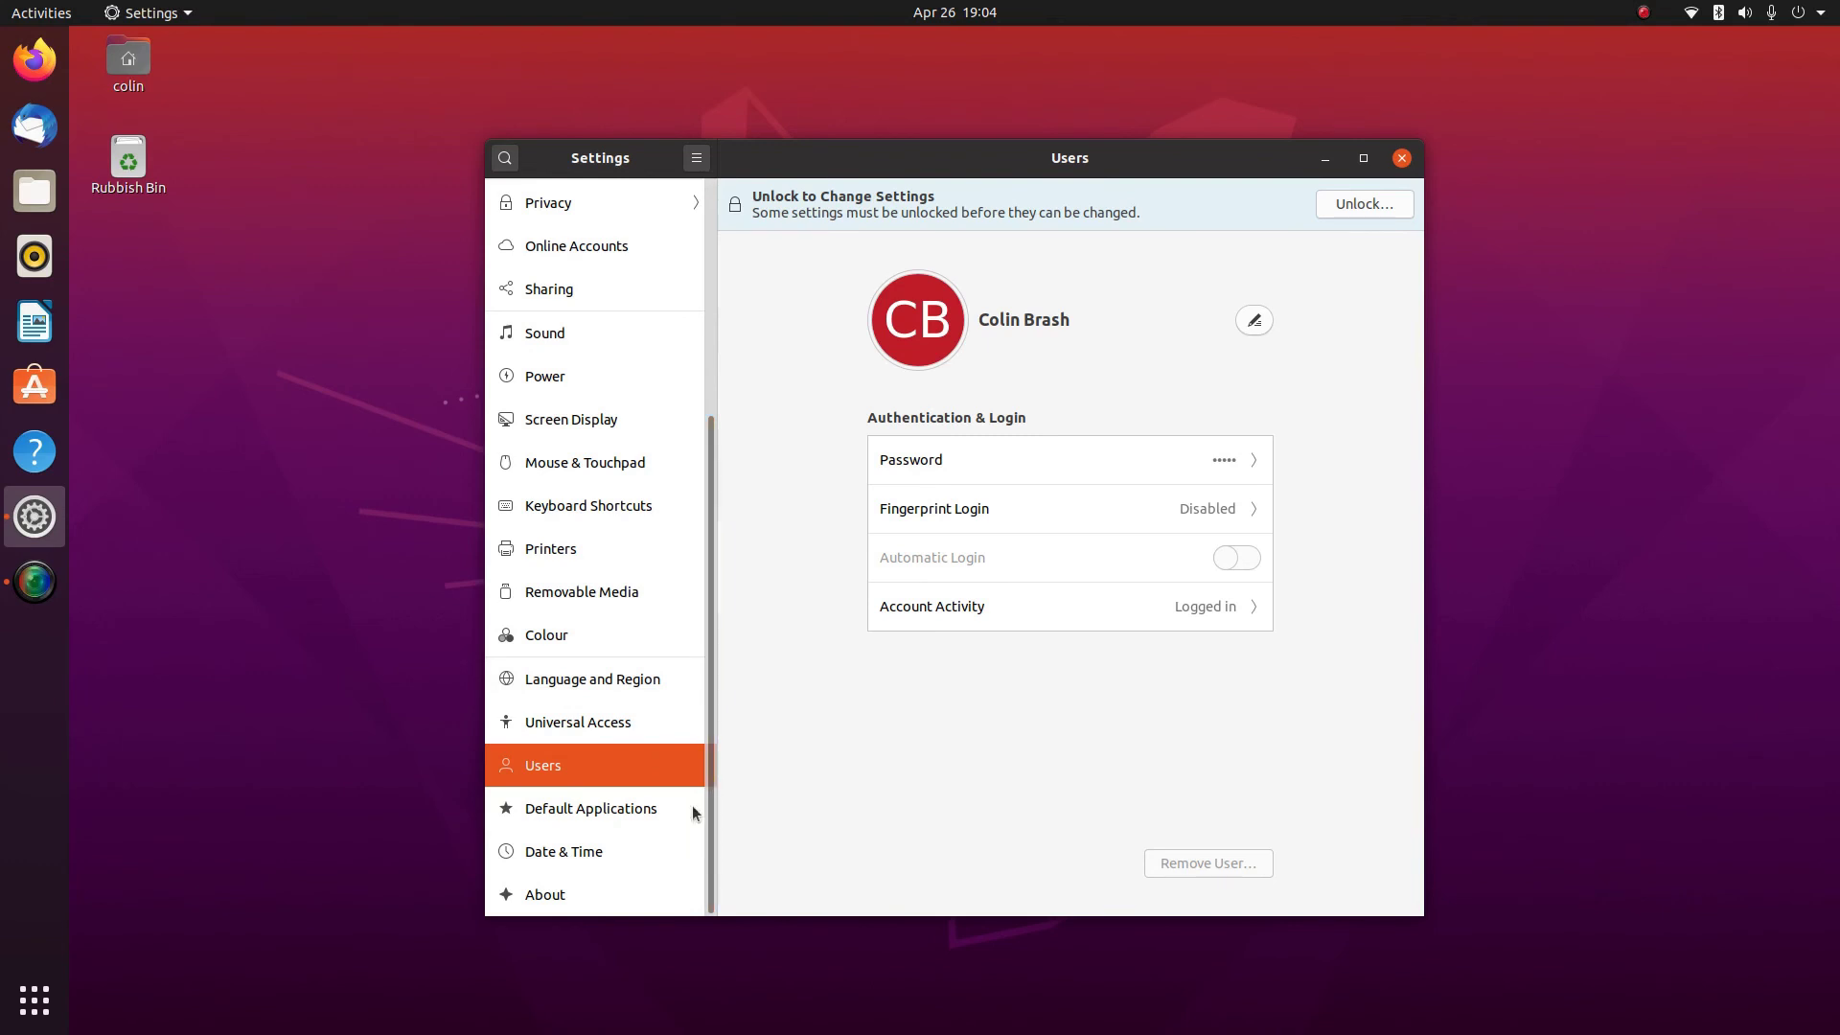
left_click(595, 812)
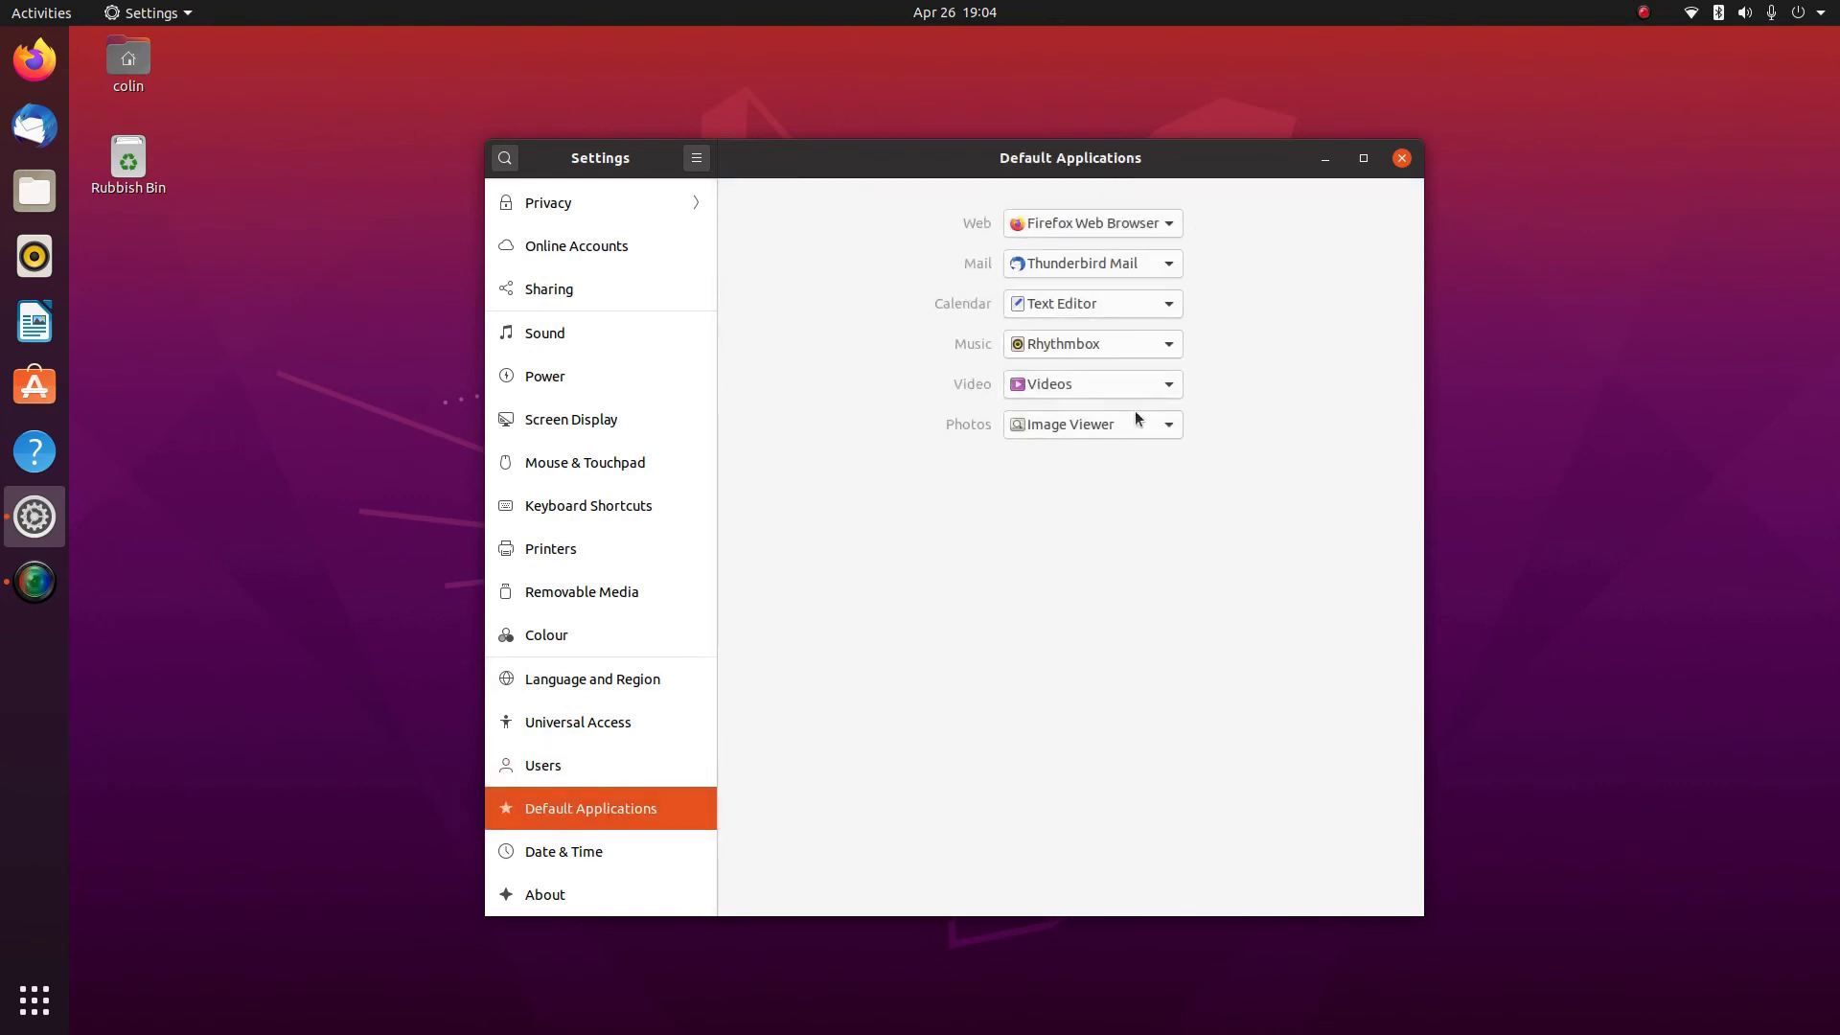
left_click(550, 854)
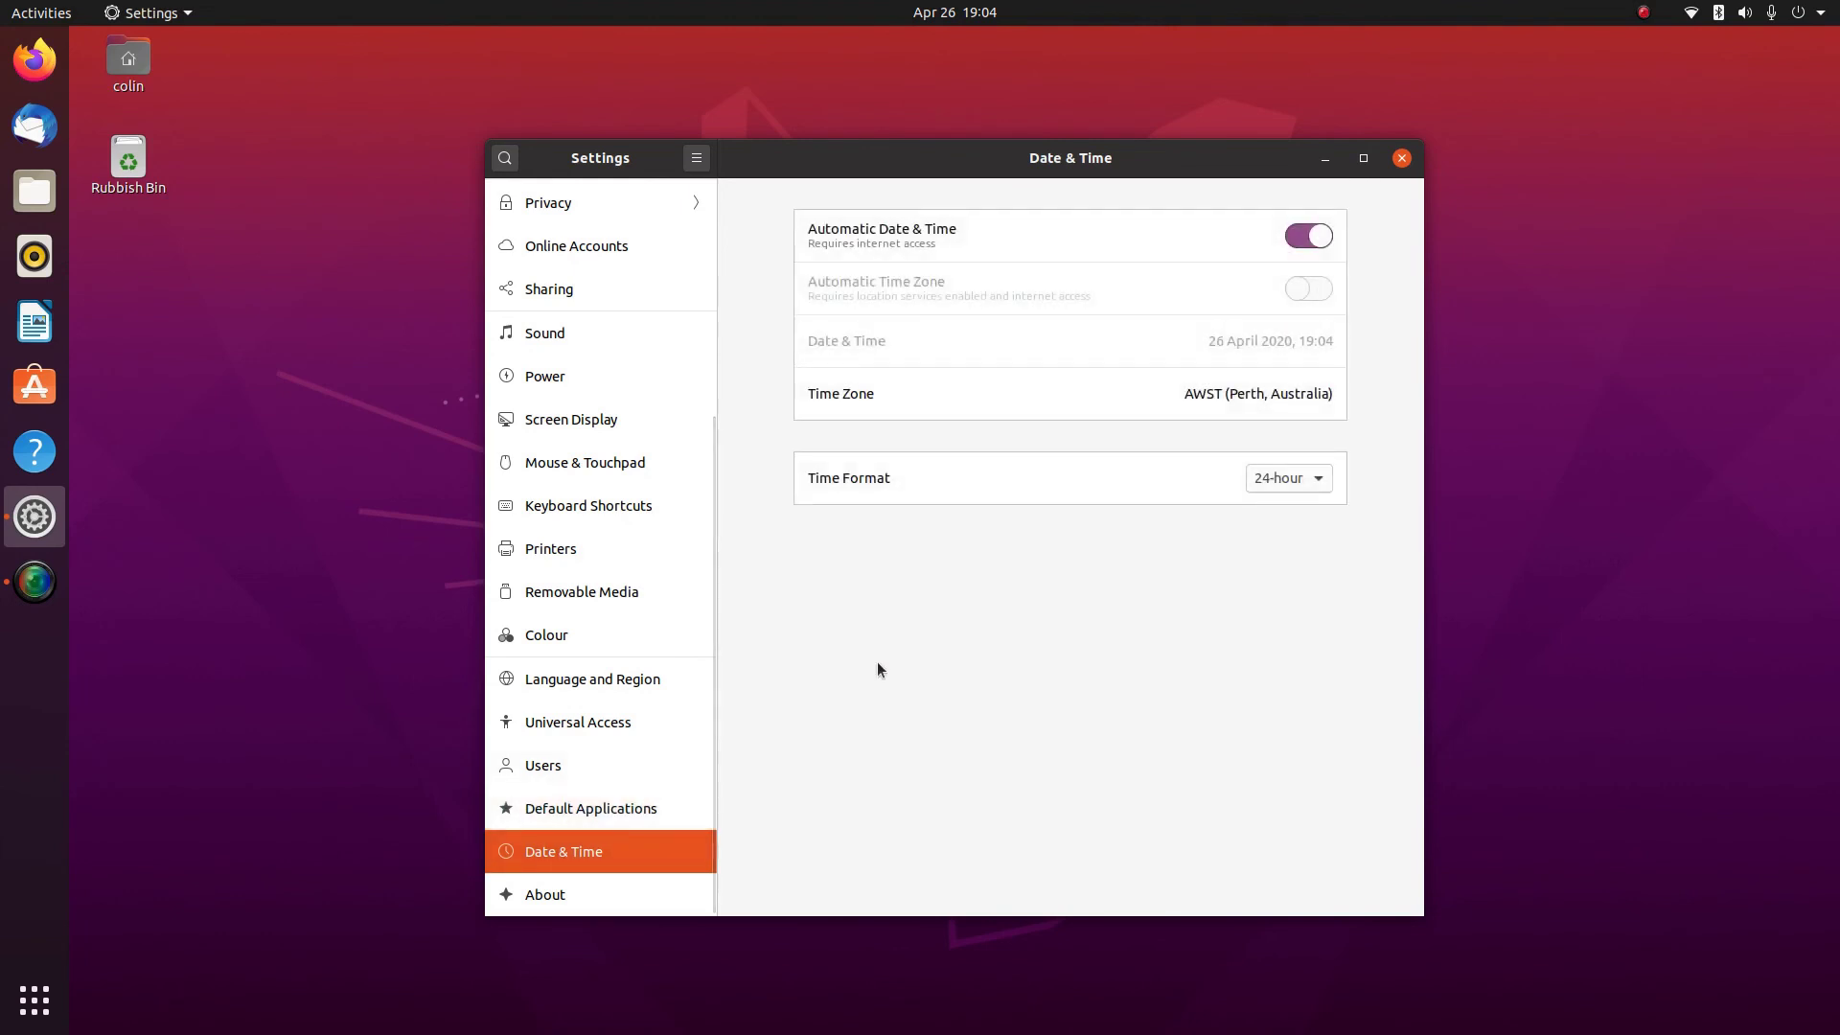
key("Down")
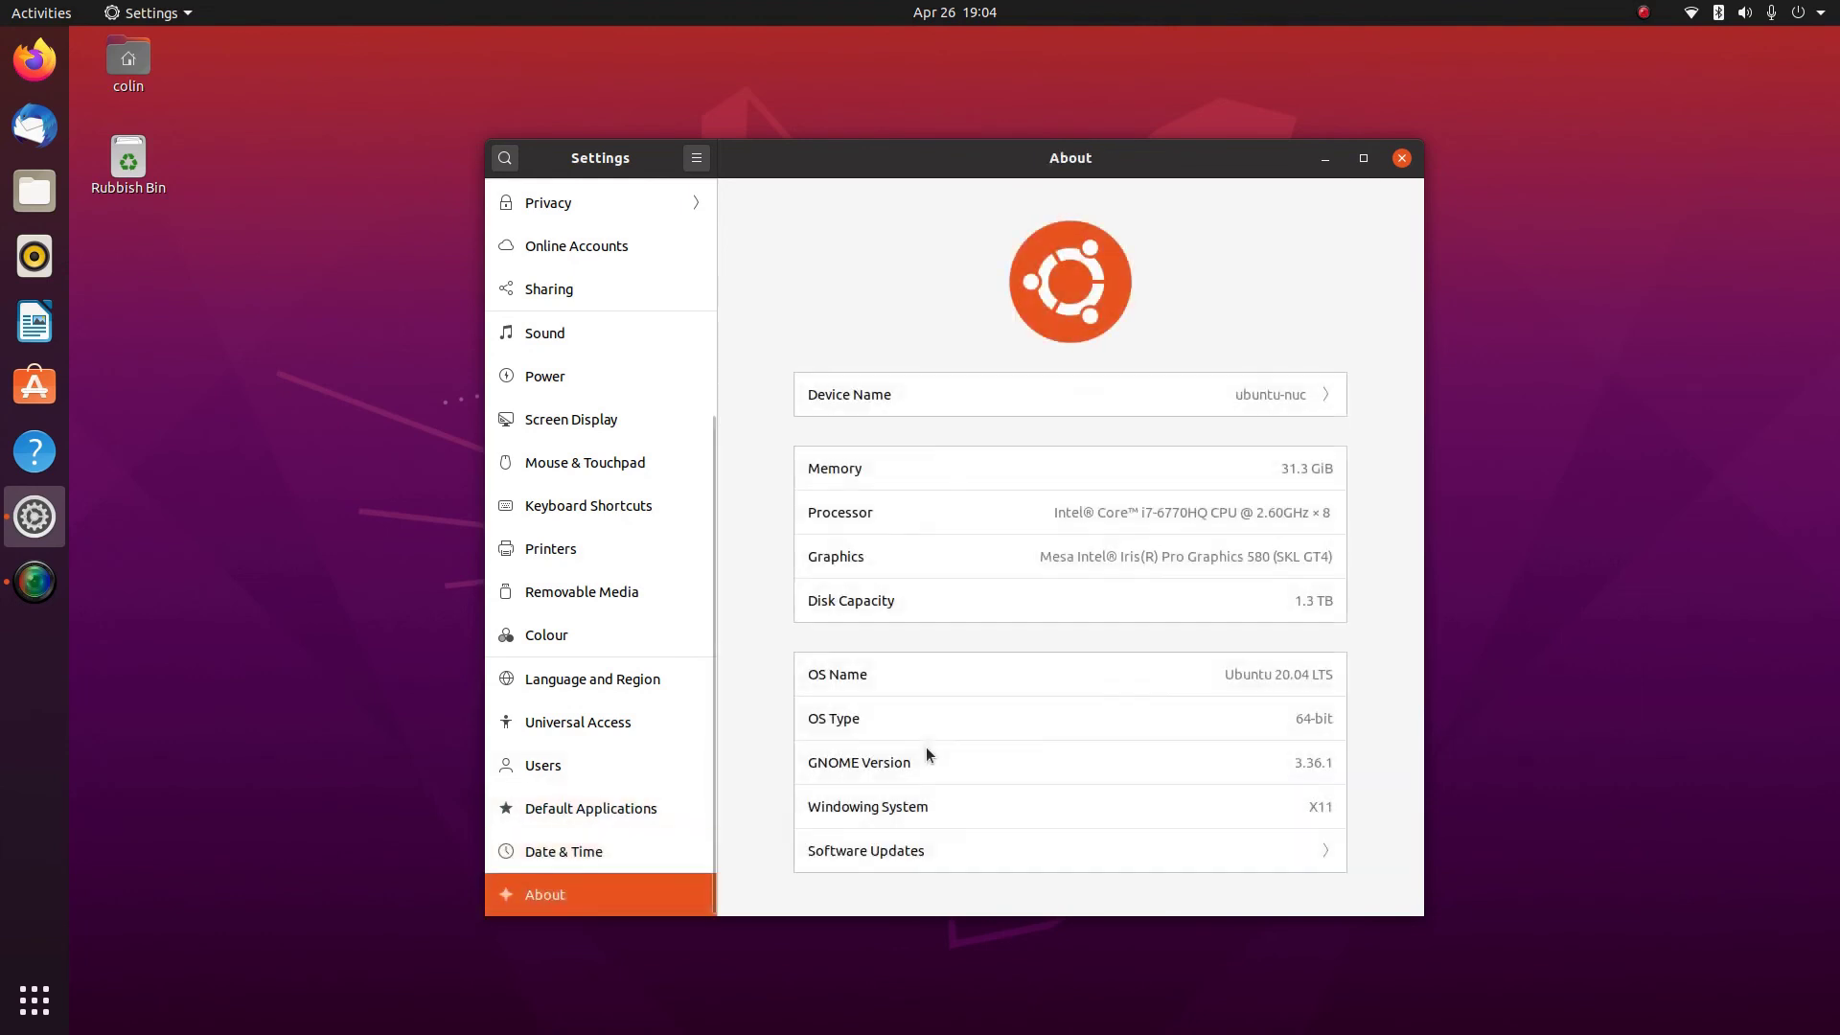
Maximise Settings, then open and close the Software & Updates dialog from About
left_click_drag(1188, 158, 1187, 4)
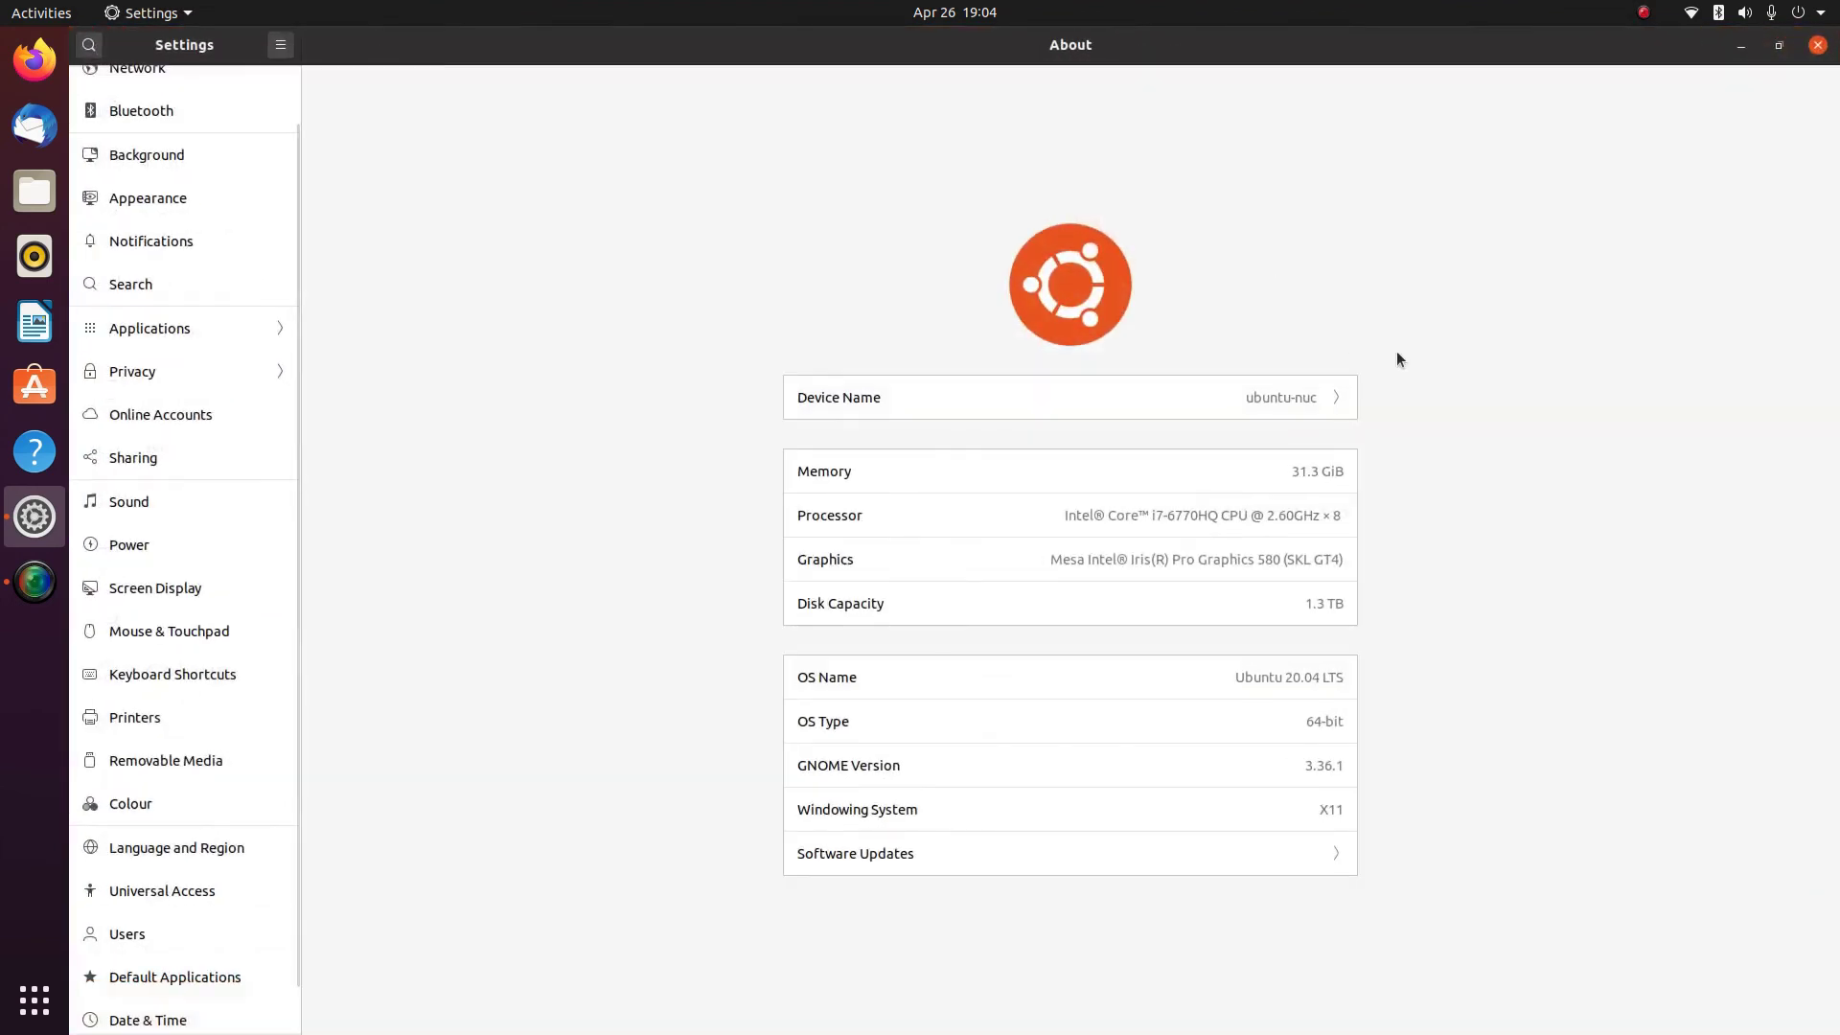
left_click(955, 858)
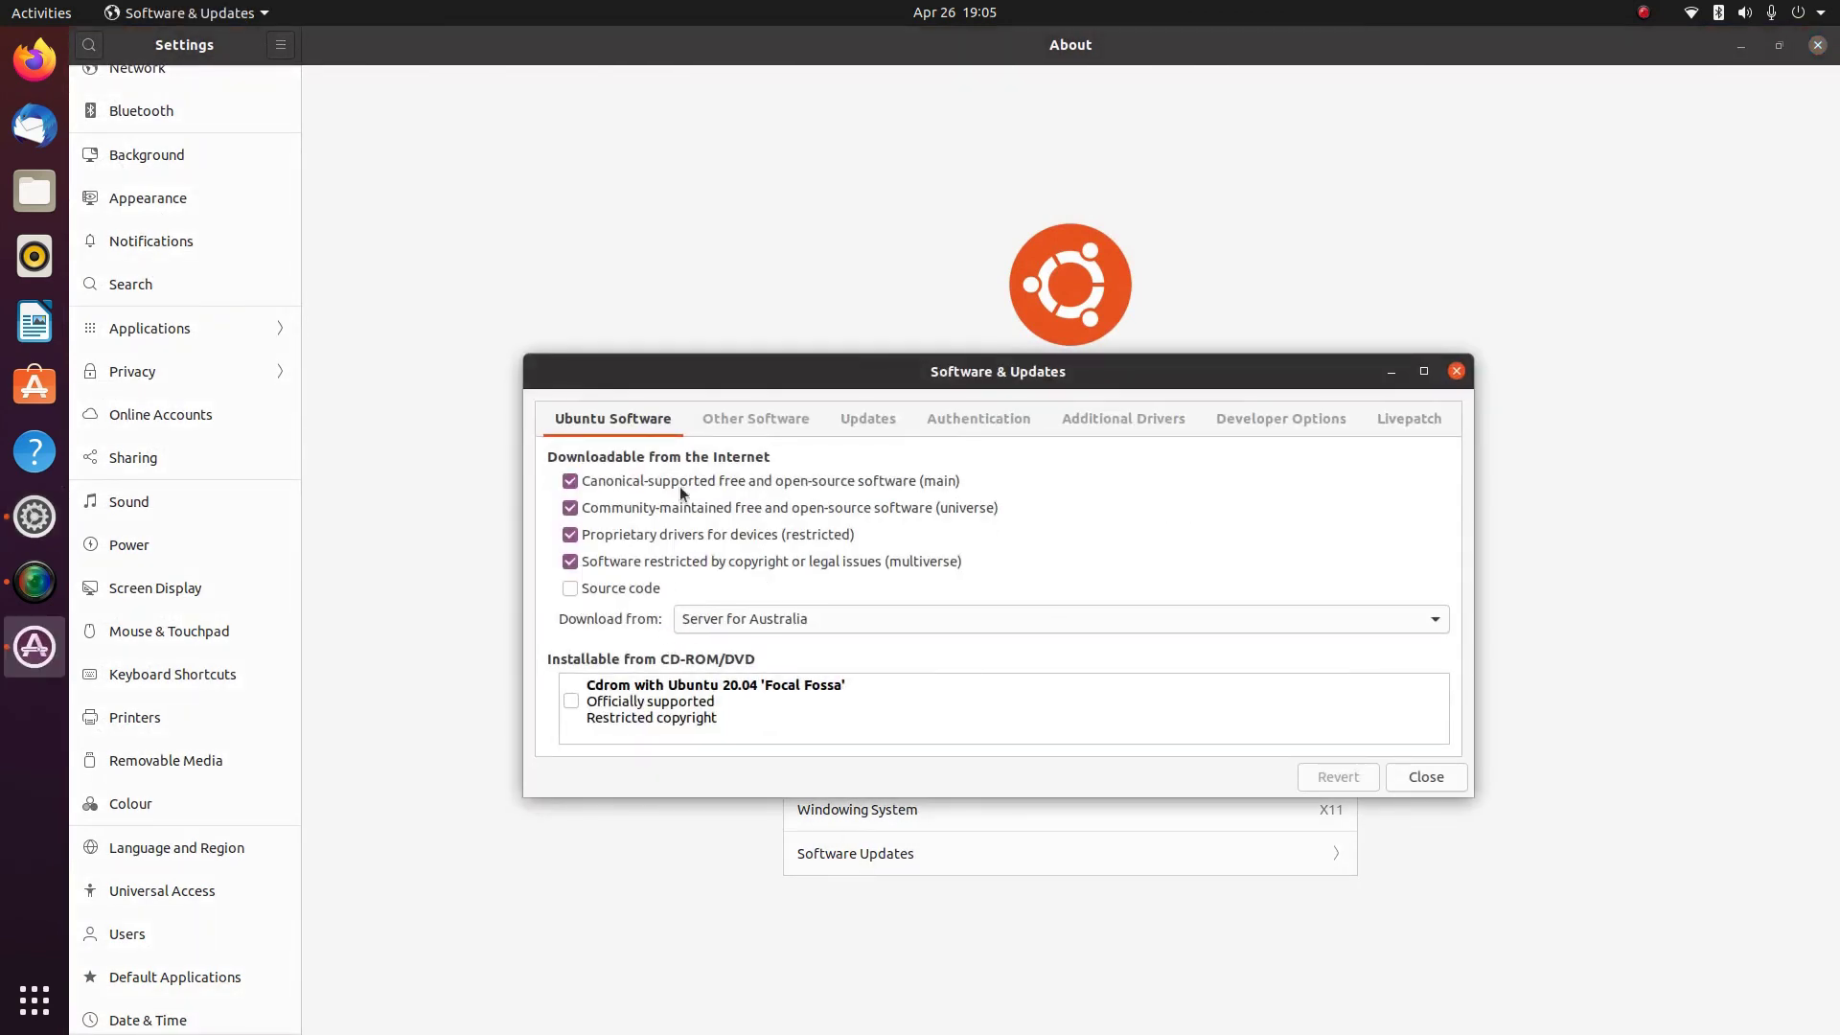
left_click(1410, 780)
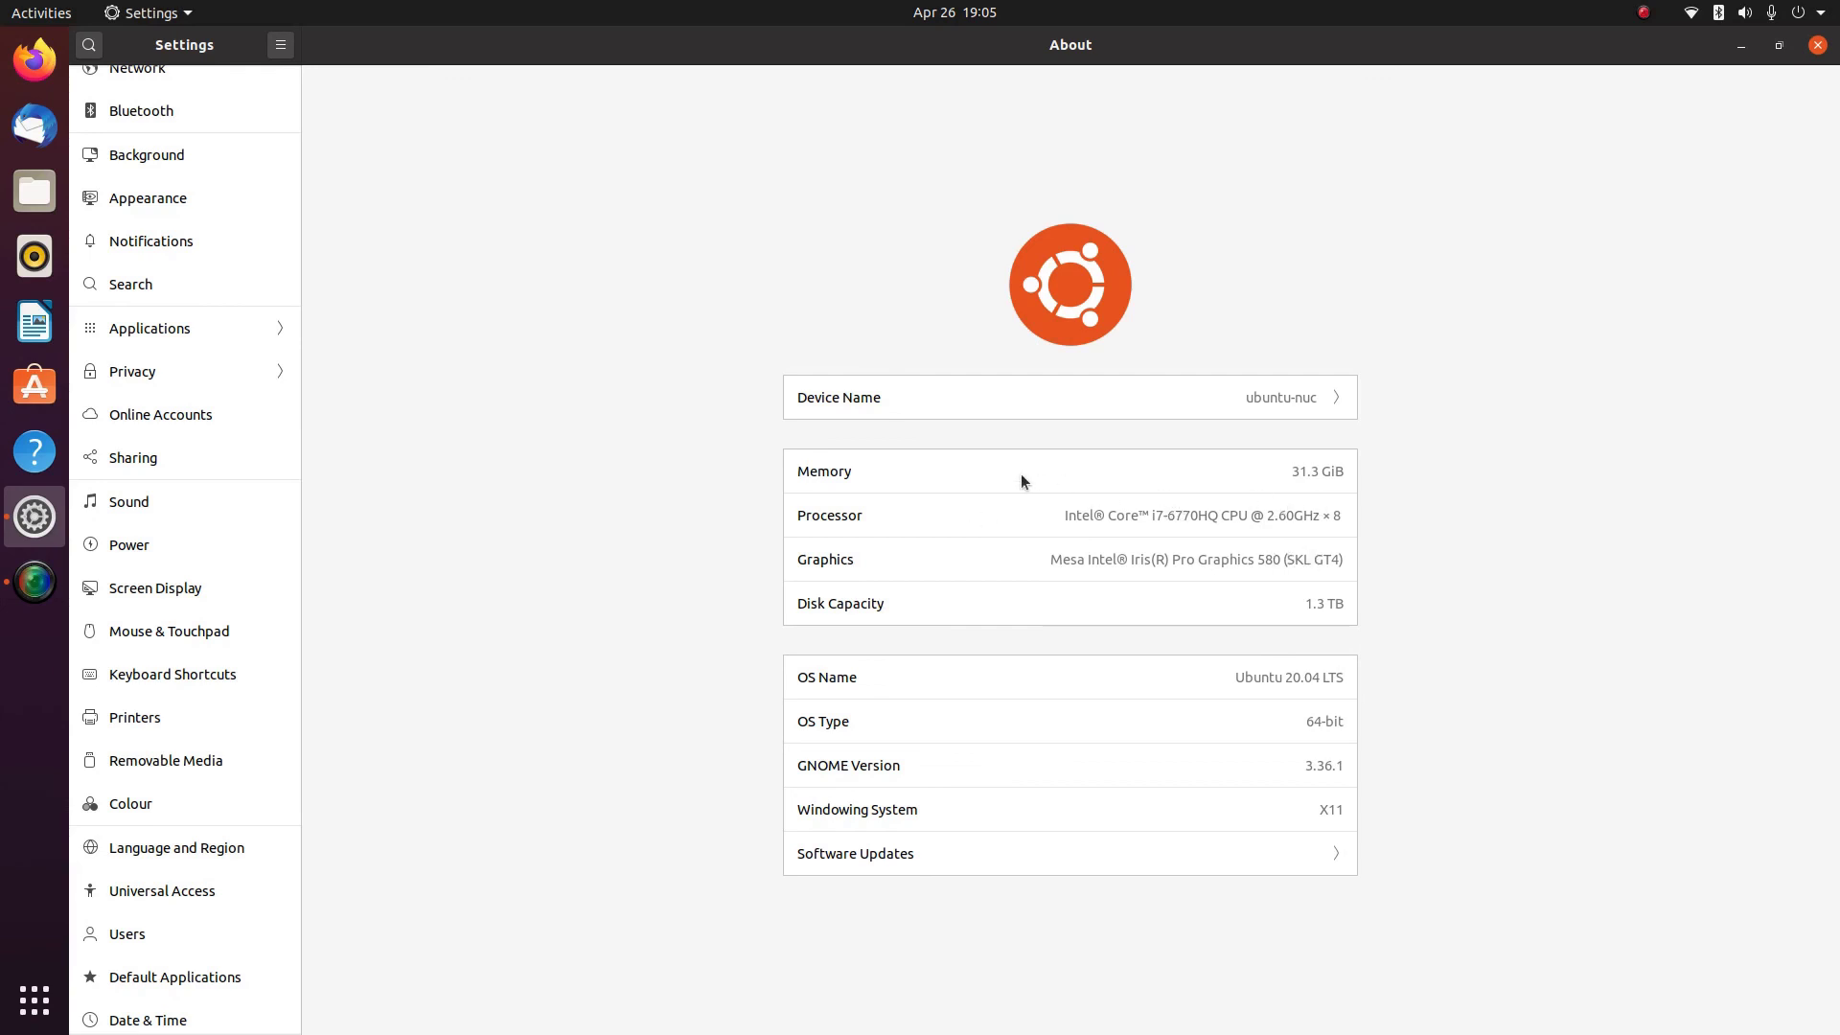
Open the Rename Device dialog for the computer's device name
left_click(1113, 396)
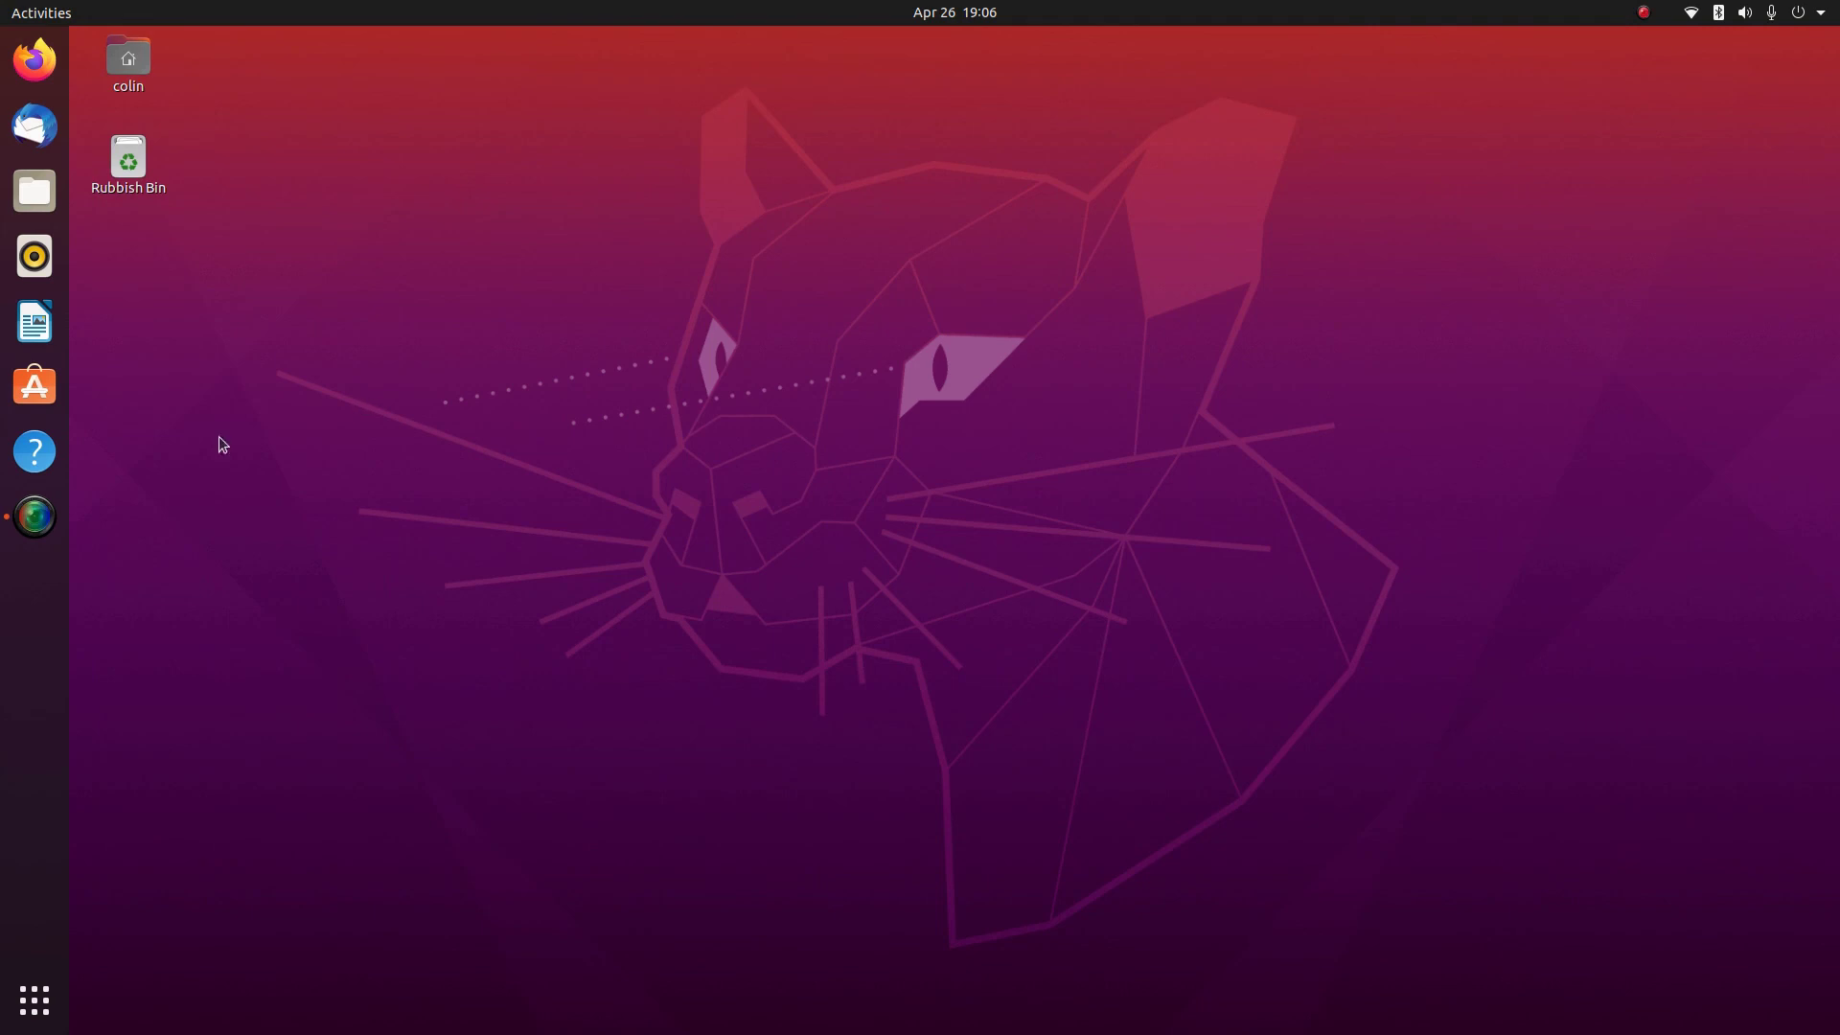
Open the Ubuntu Desktop Guide from the dock, scroll its home page, and quit it
left_click(34, 457)
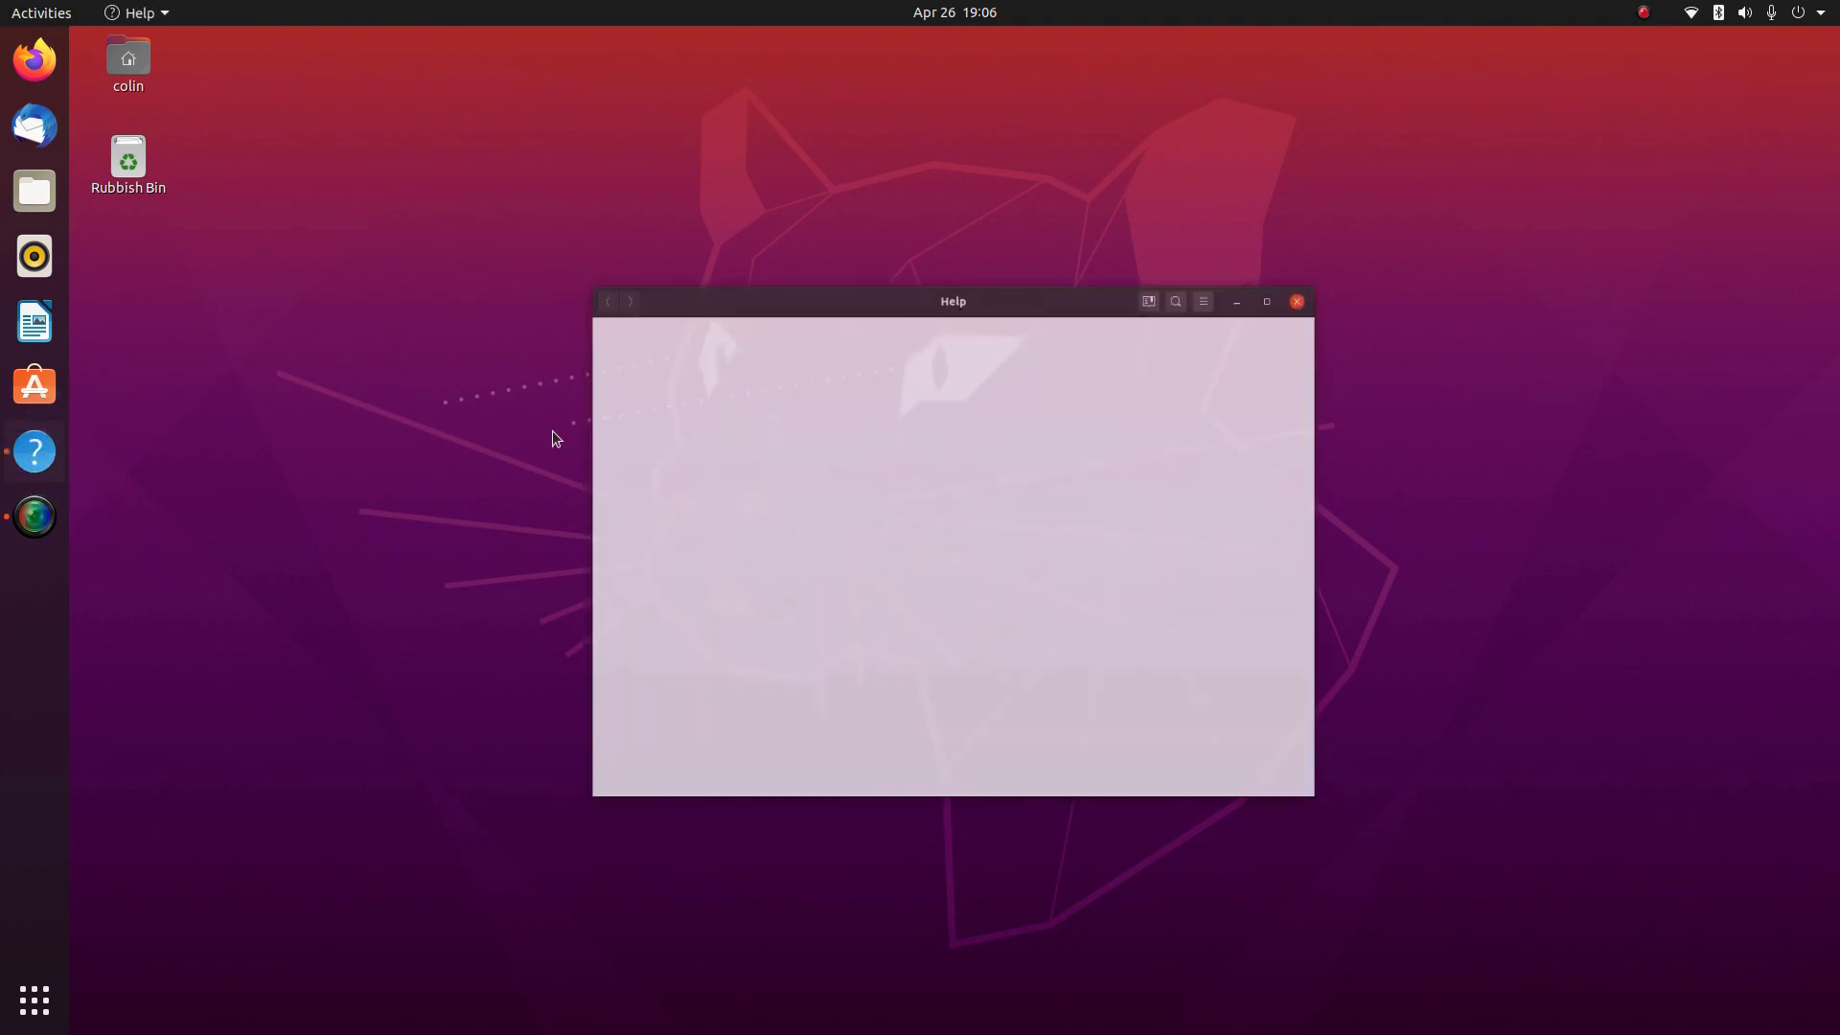
scroll(973, 361, "down", 1)
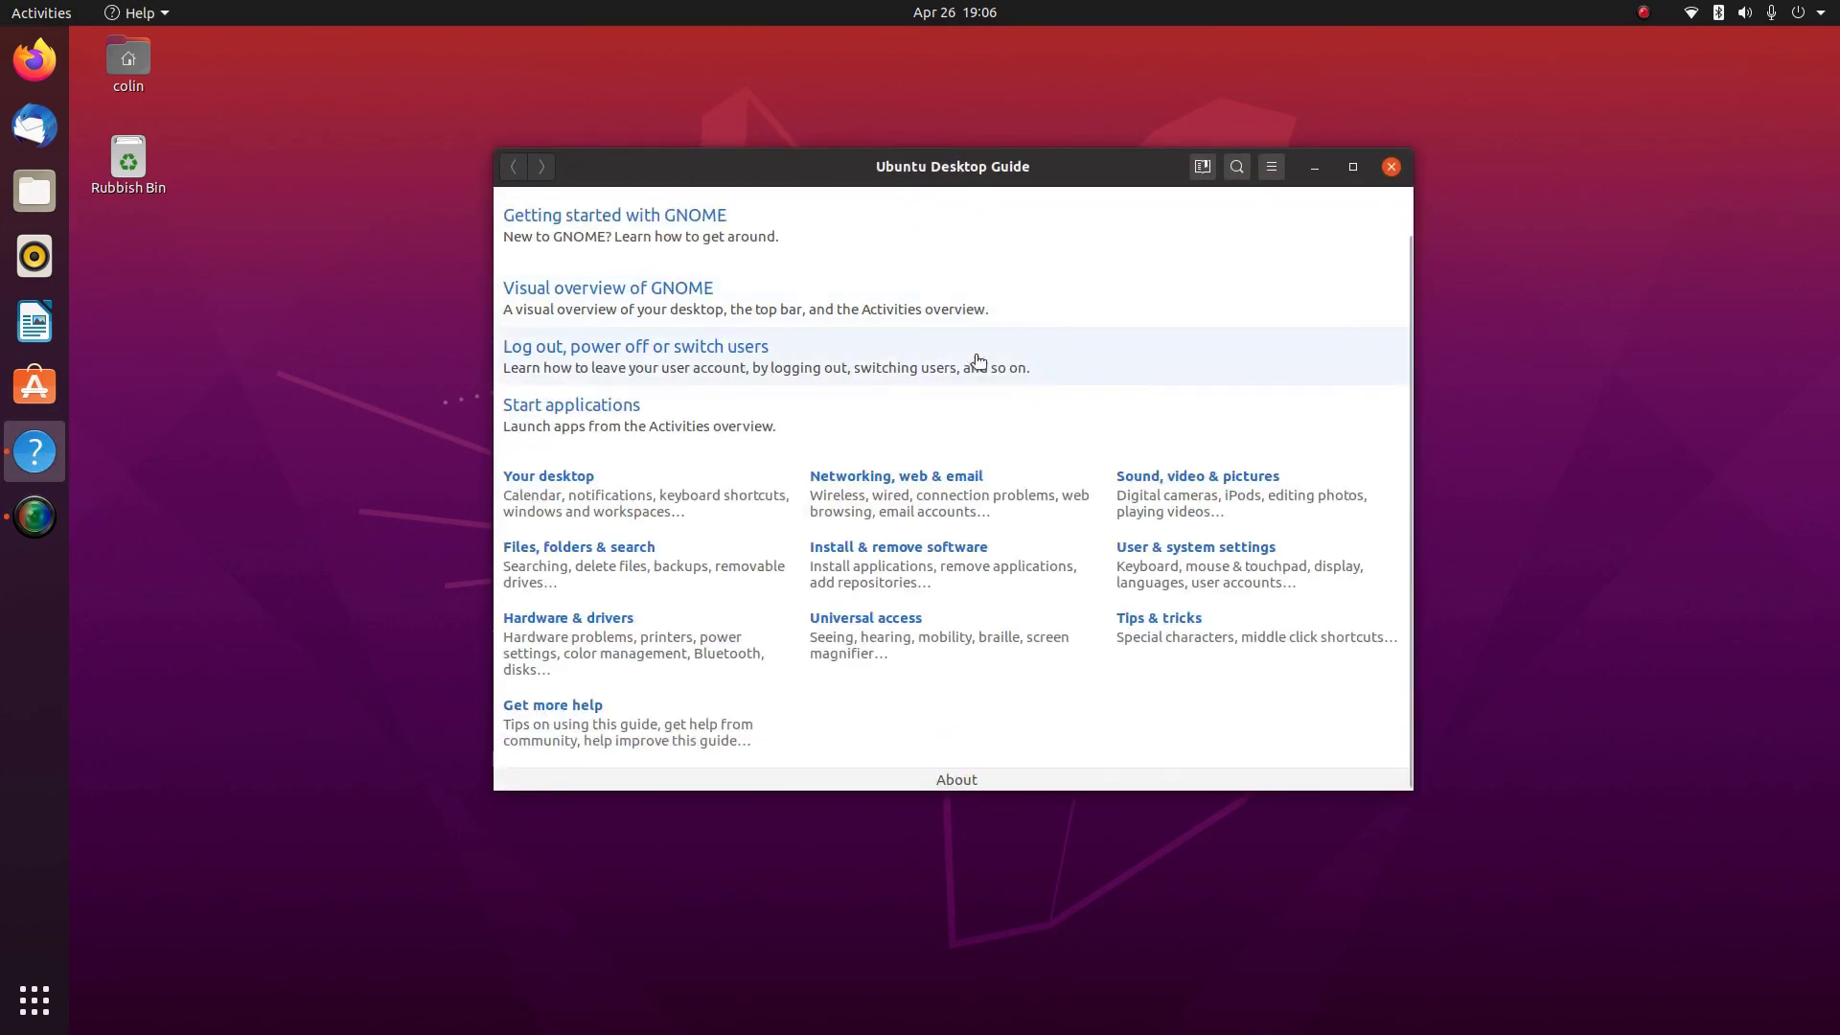
scroll(883, 422, "up", 1)
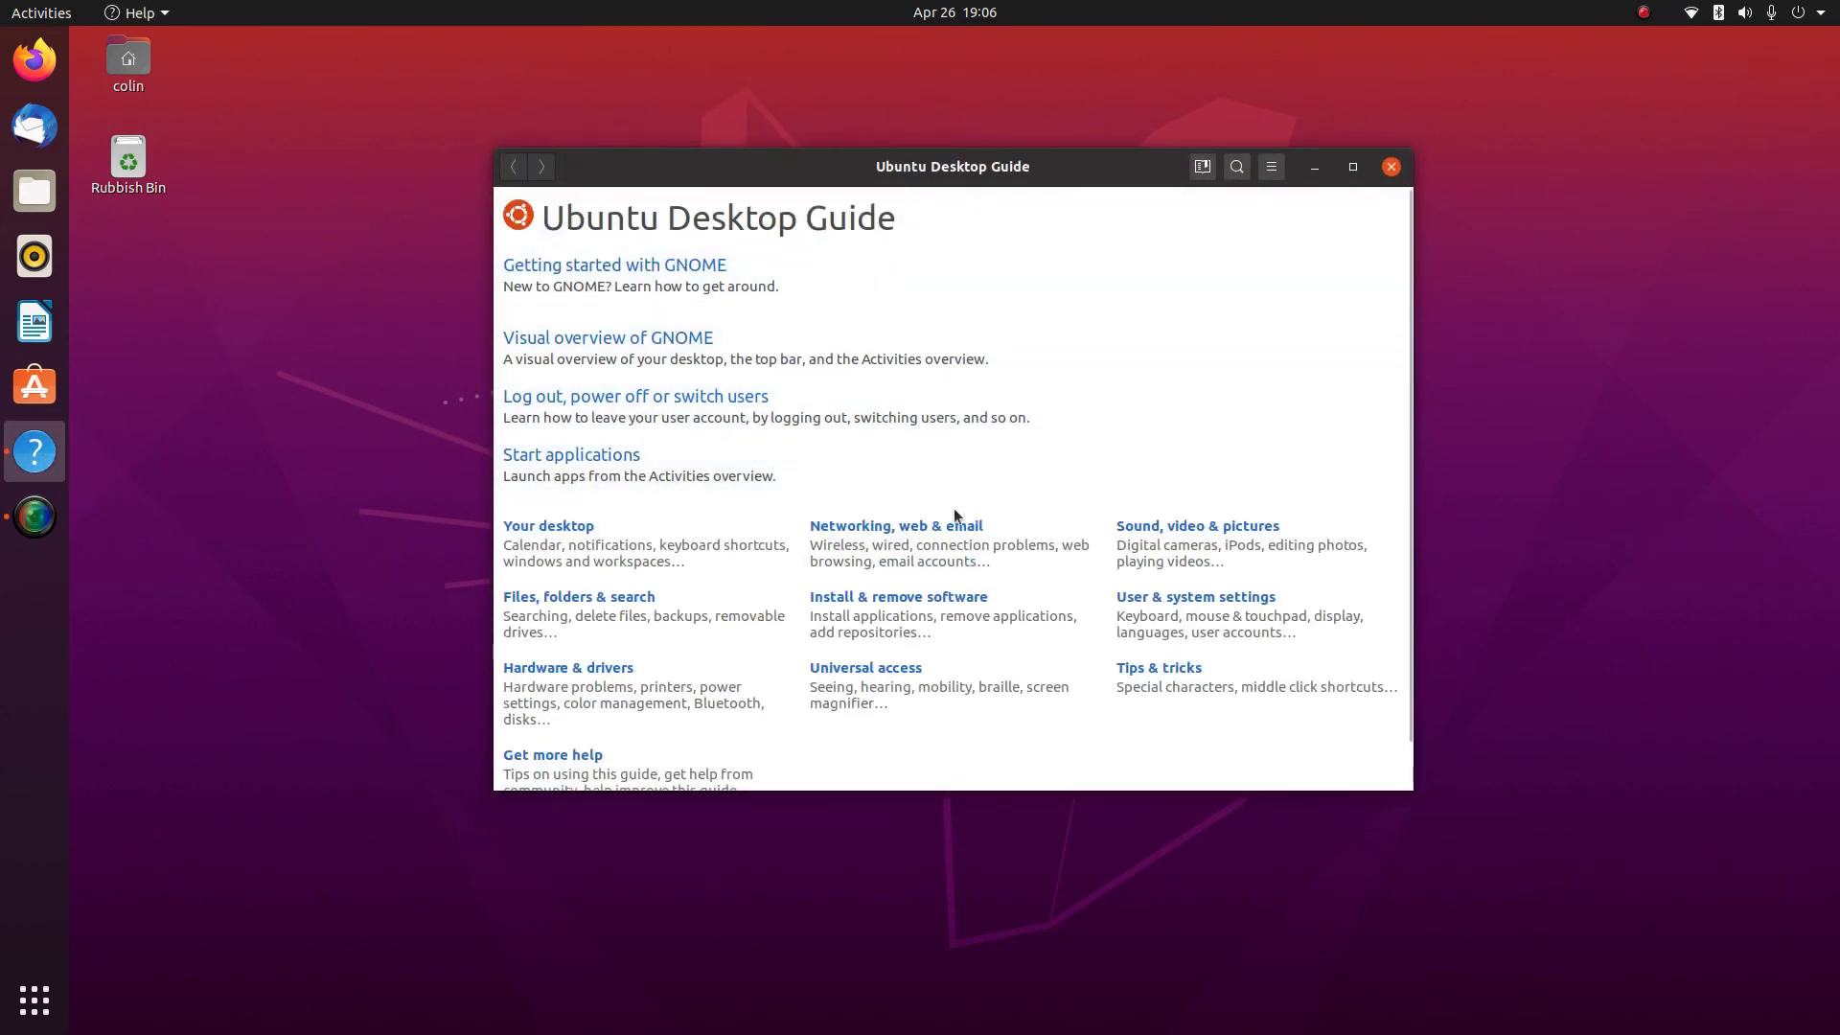
scroll(956, 520, "down", 1)
key("ctrl+q")
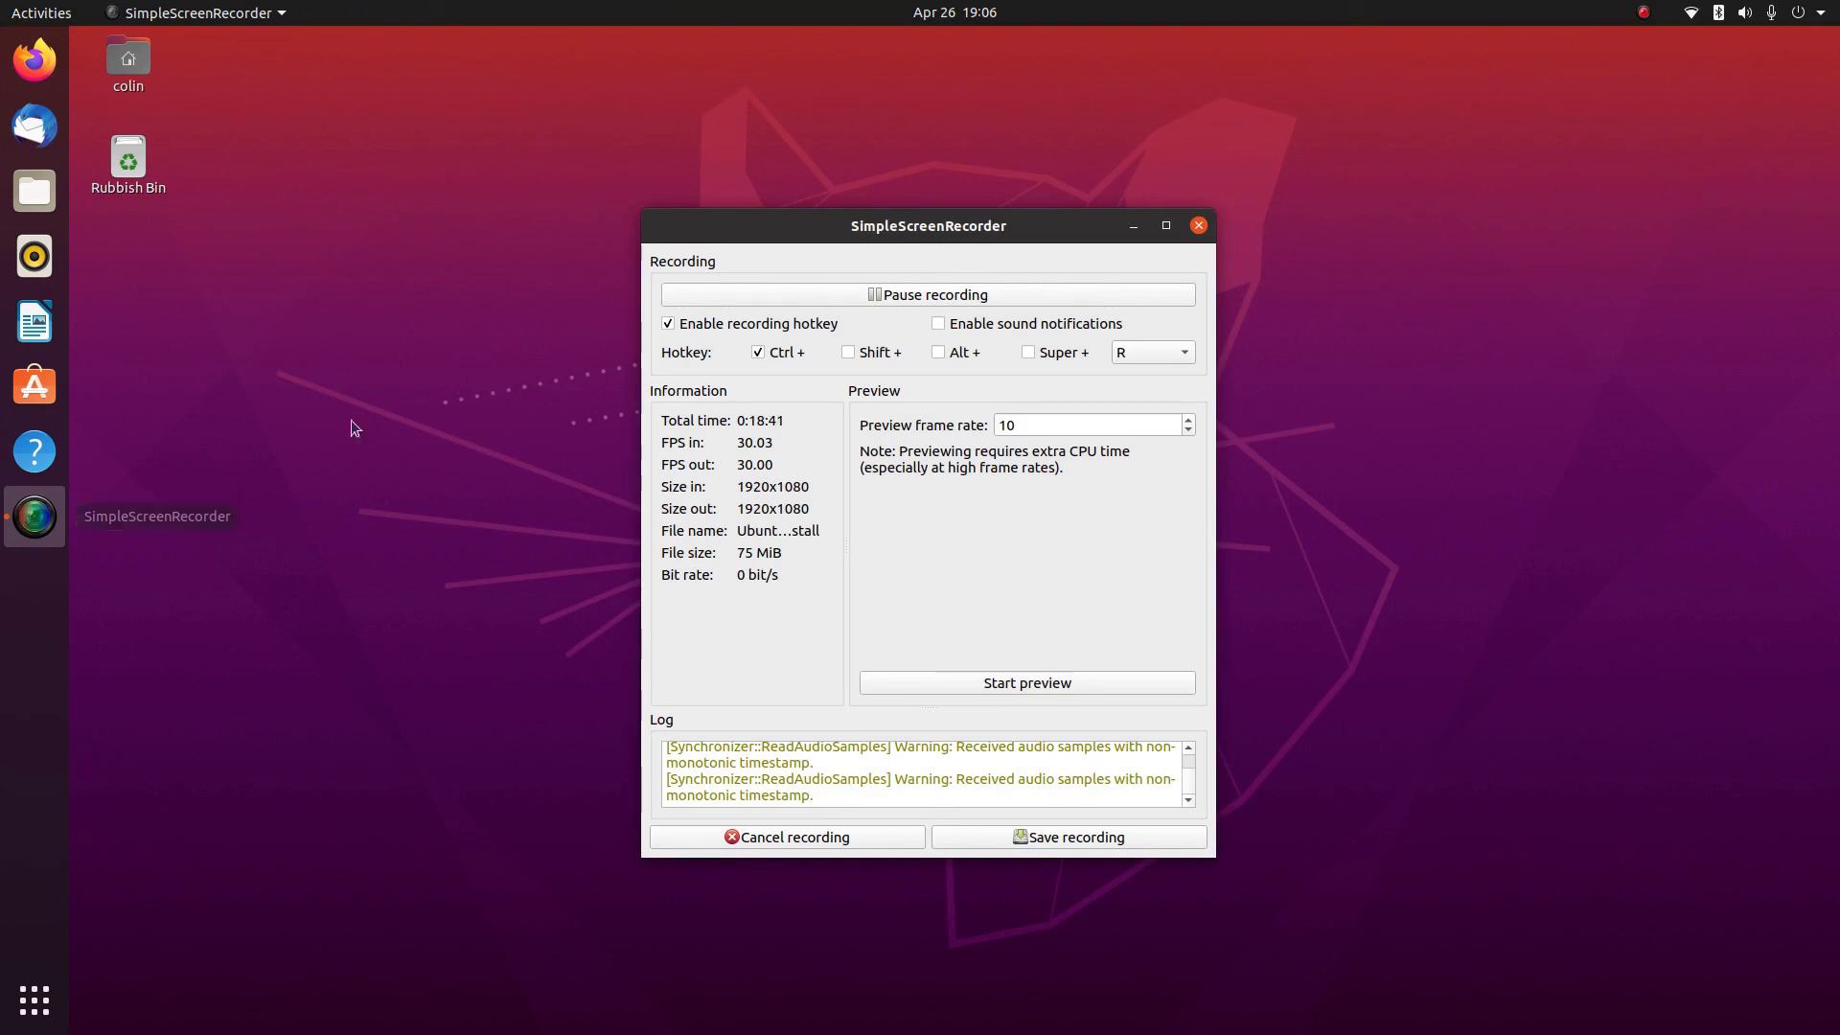
Minimise SimpleScreenRecorder, restore it from the dock, then minimise it again to the bare desktop
left_click(1132, 226)
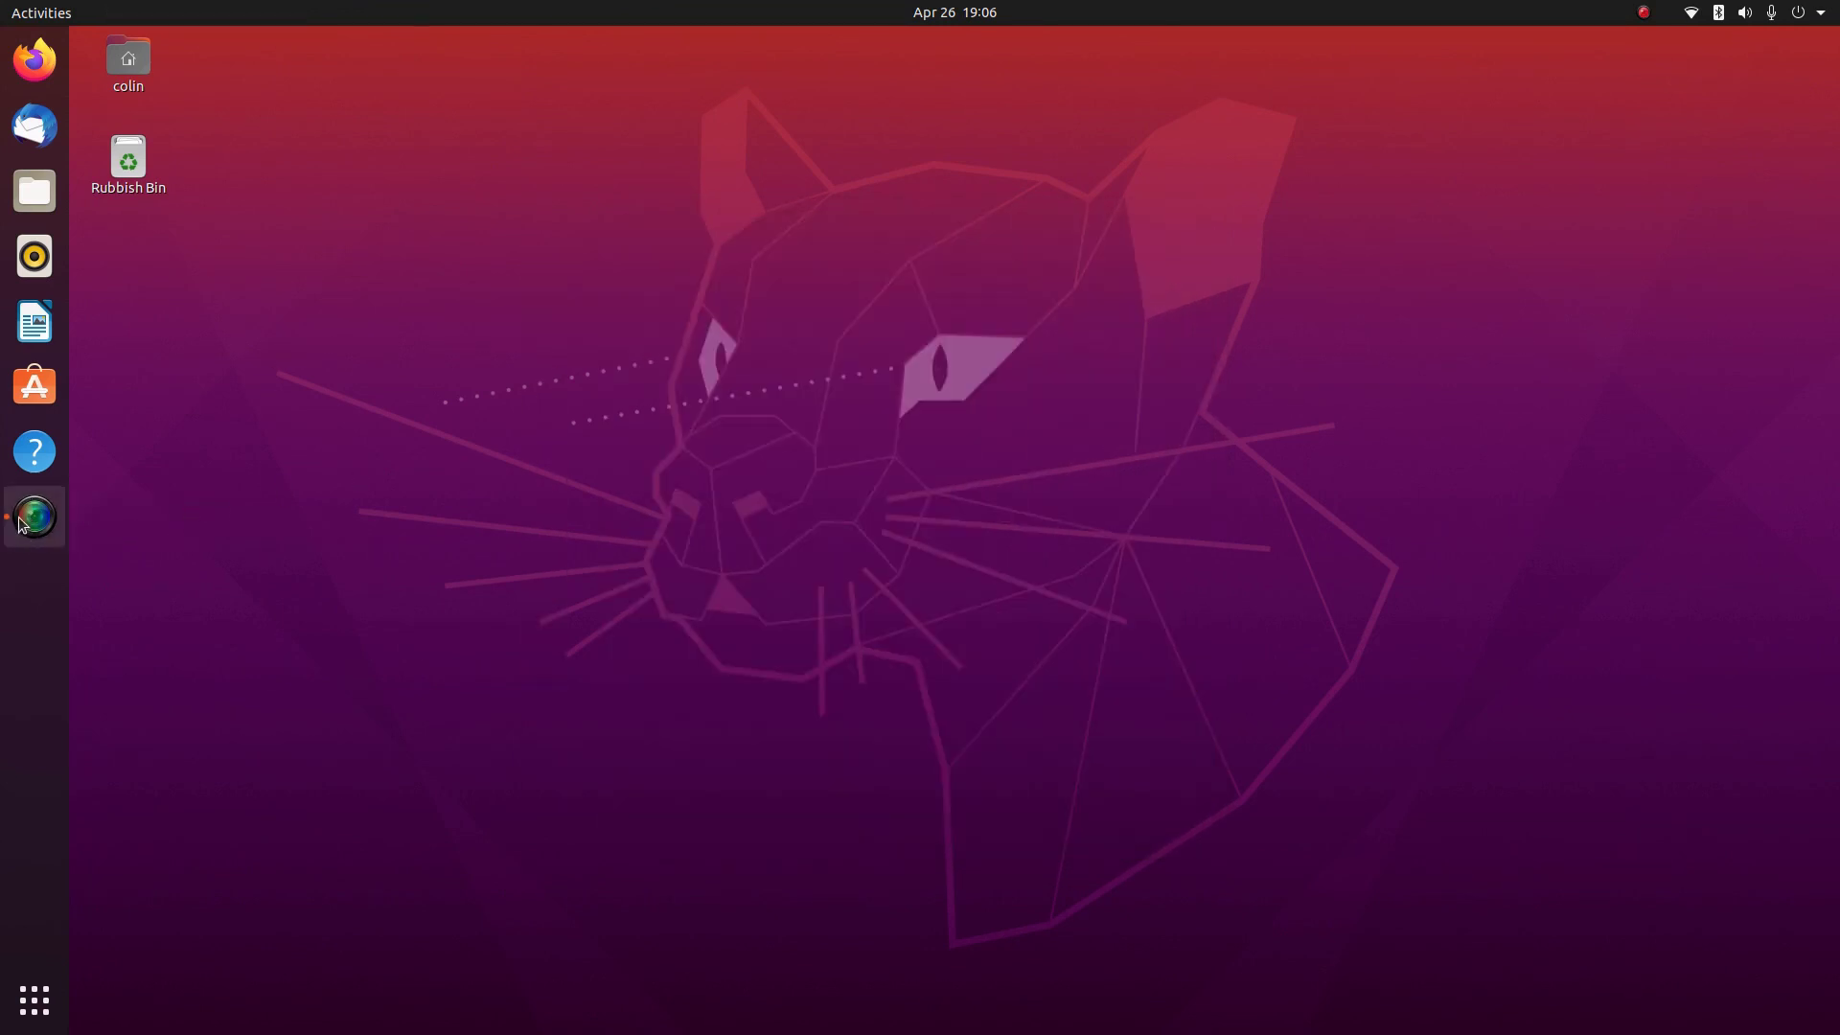
left_click(23, 520)
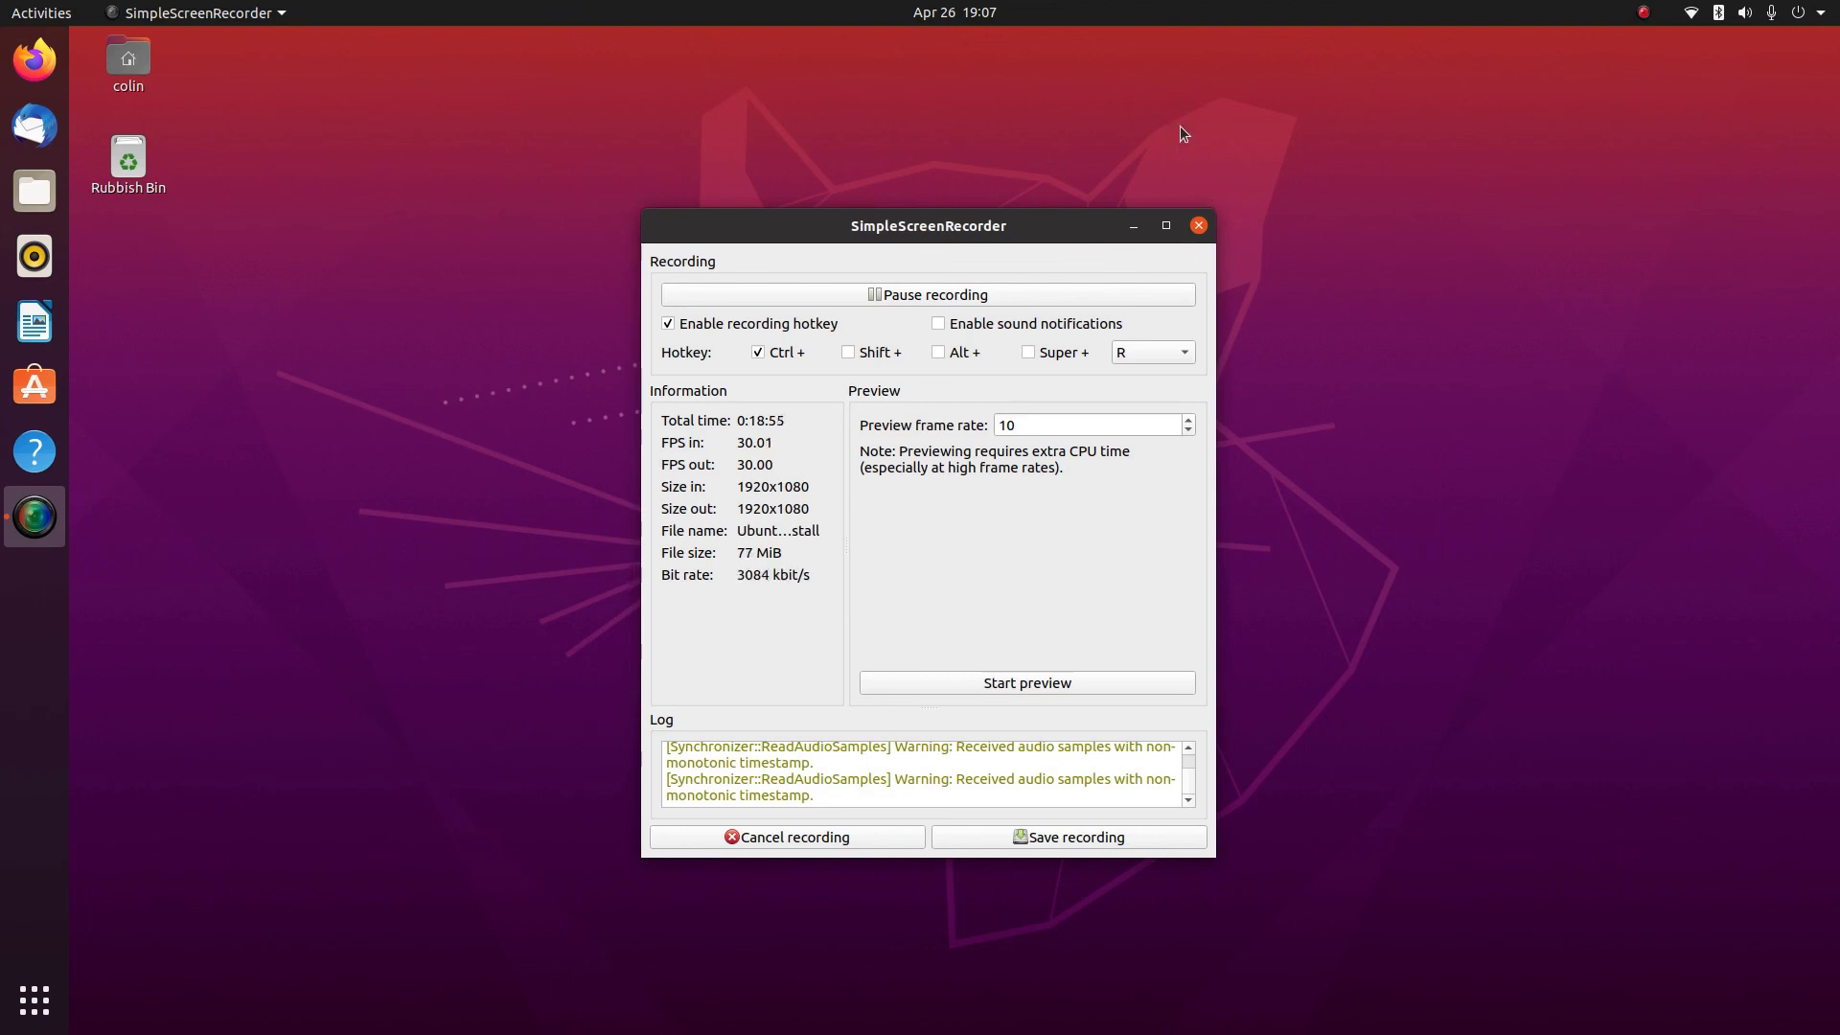
left_click(1133, 226)
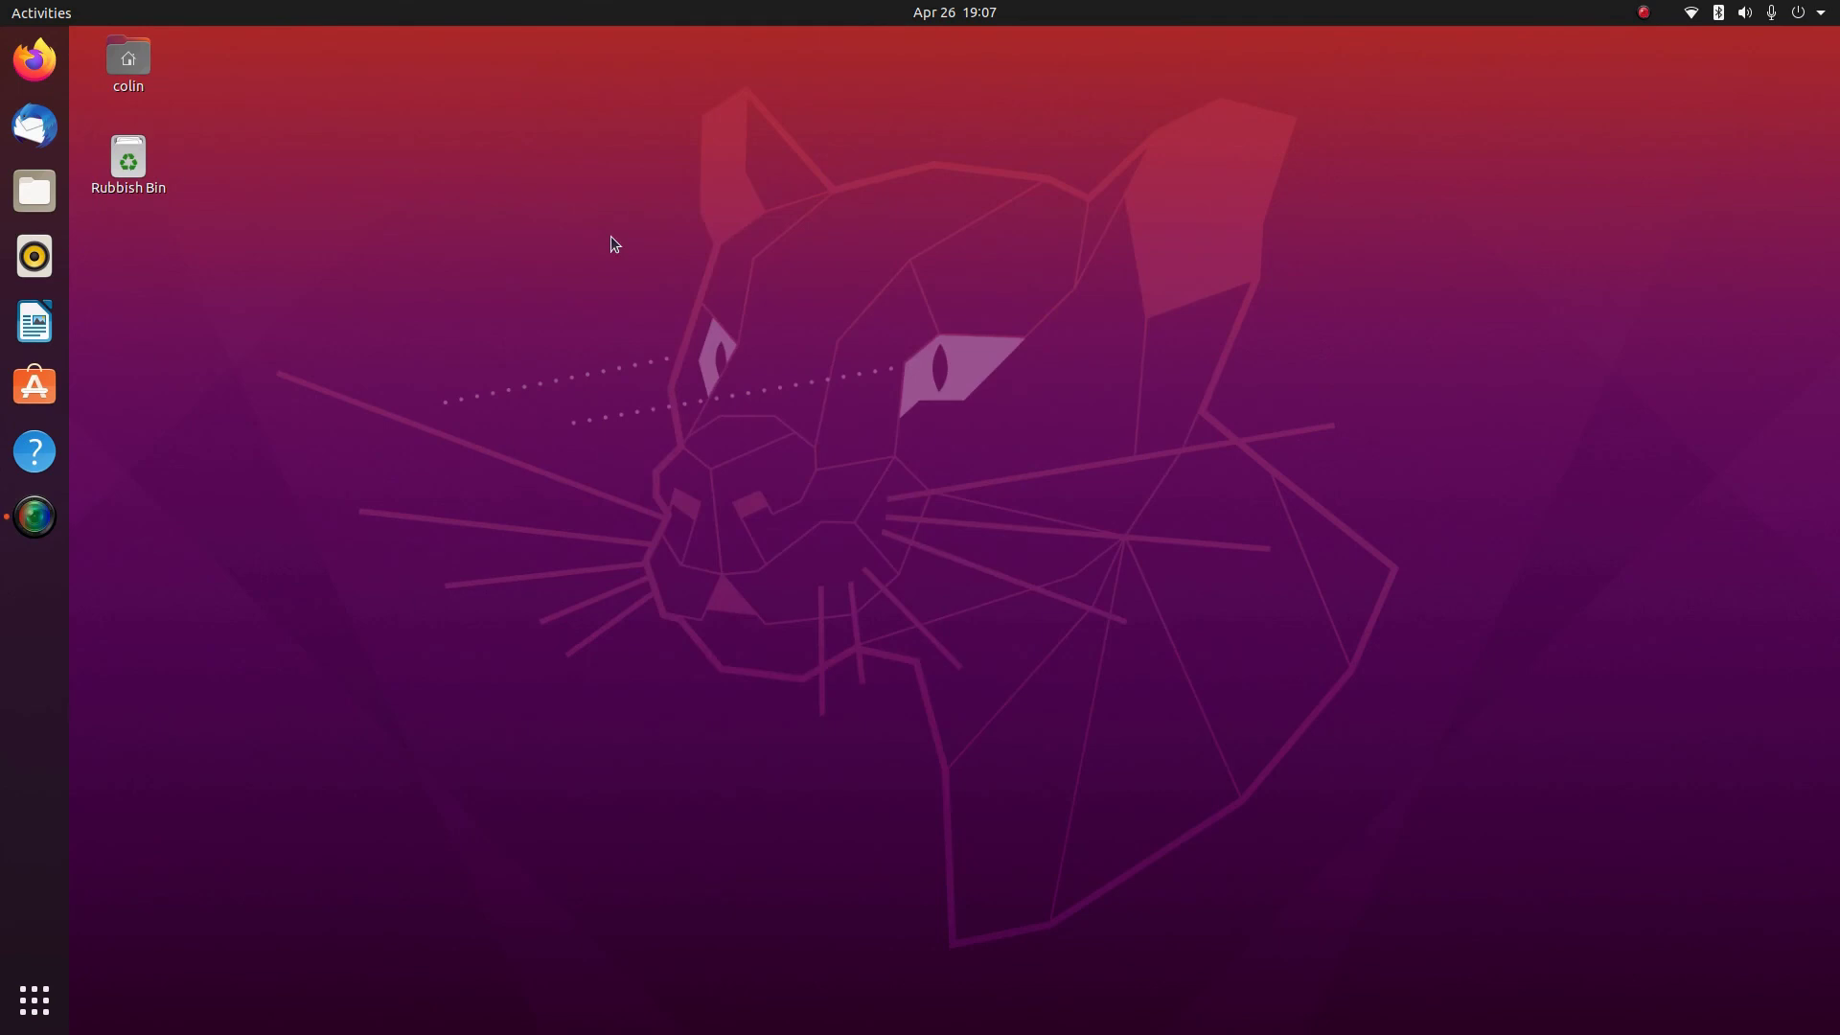